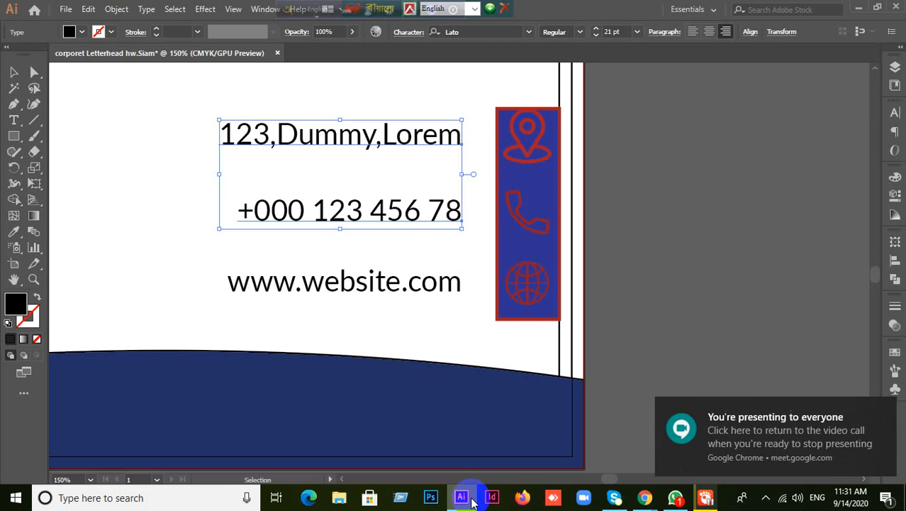
# - Select the 123,Dummy,Lorem address line with the pin icon and bring up the Align options
pyautogui.click(716, 188)
pyautogui.click(459, 140)
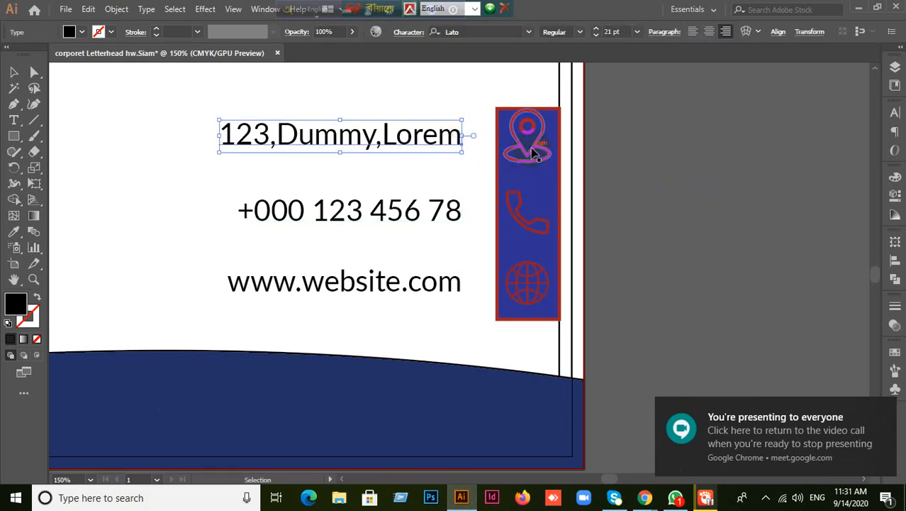
pyautogui.keyDown('shift'); pyautogui.click(534, 152); pyautogui.keyUp('shift')
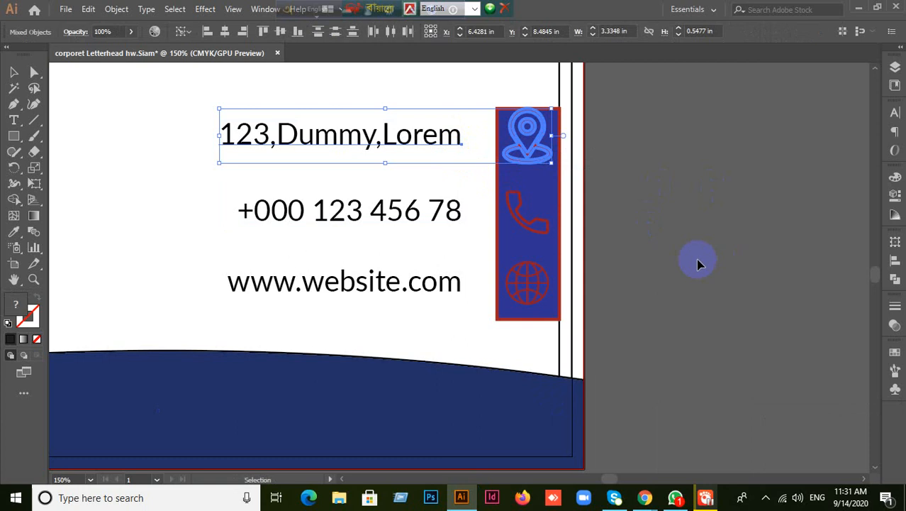
pyautogui.click(895, 262)
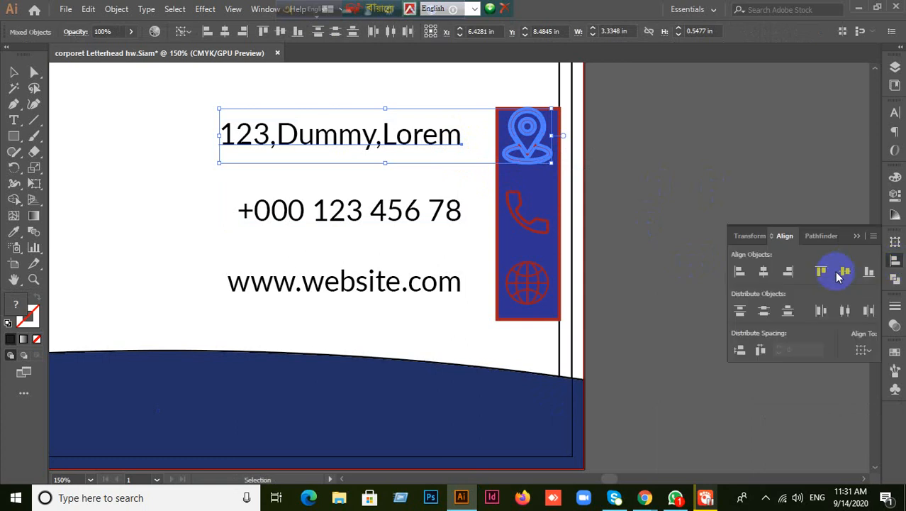
# - Try selecting the phone-number text a couple of times, then deselect it
pyautogui.click(688, 218)
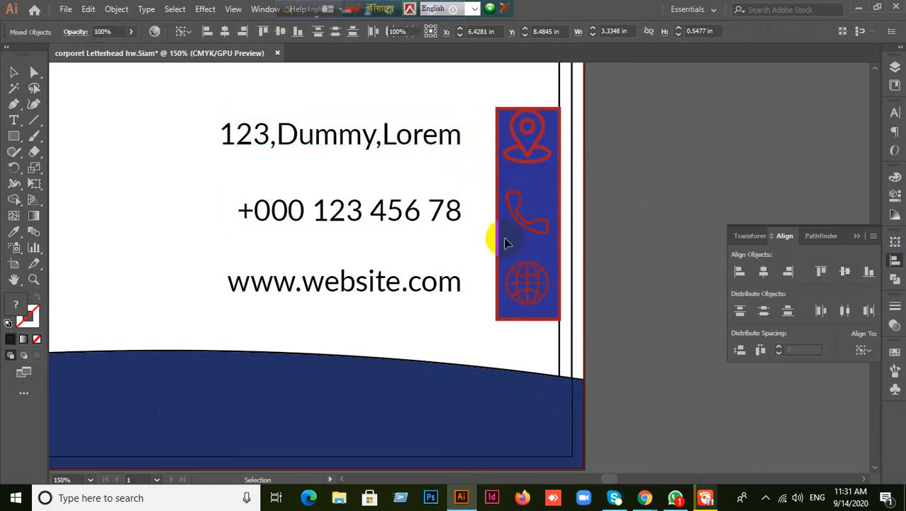
pyautogui.click(440, 215)
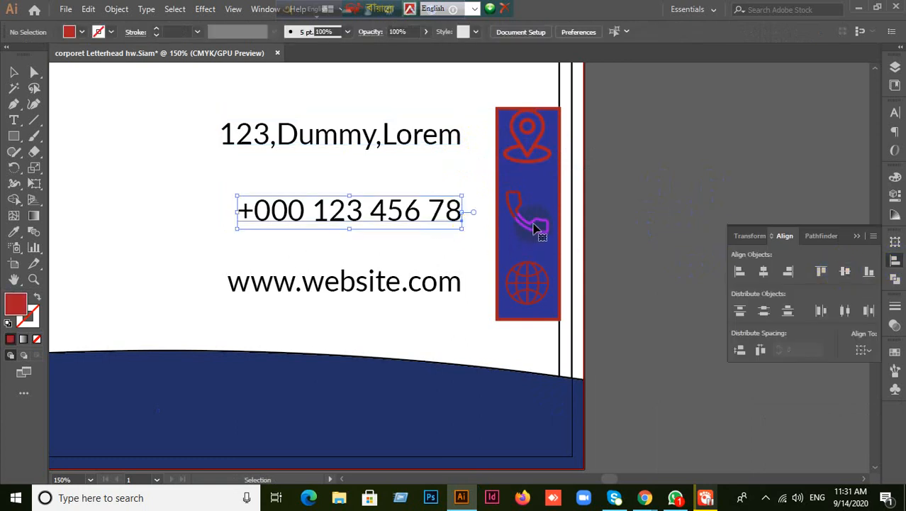
pyautogui.click(643, 208)
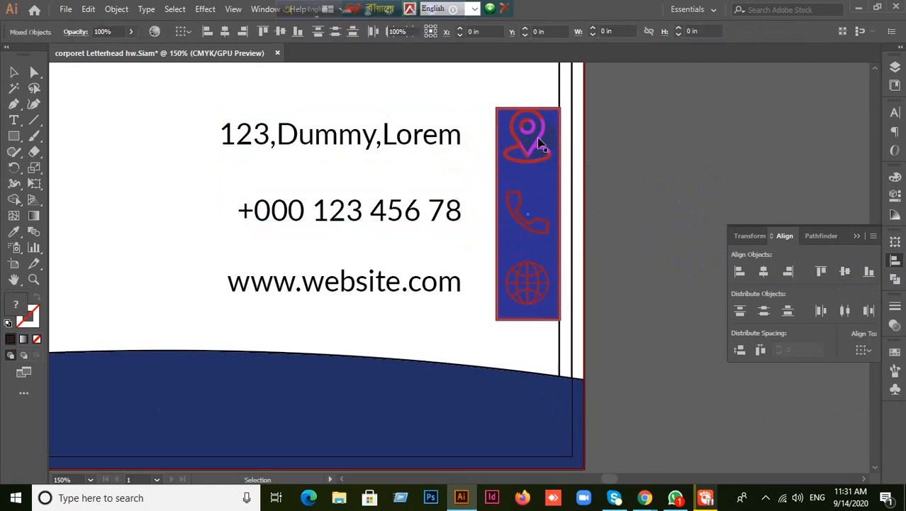
pyautogui.click(434, 216)
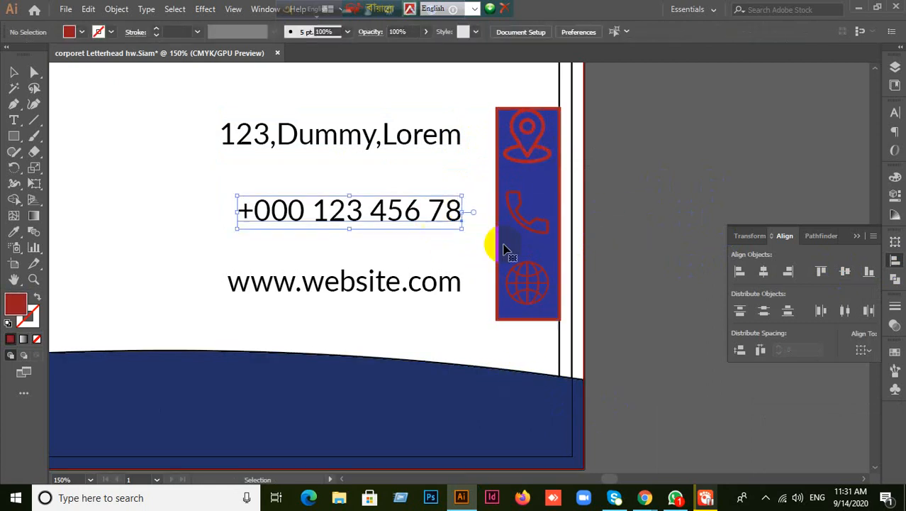
pyautogui.click(634, 244)
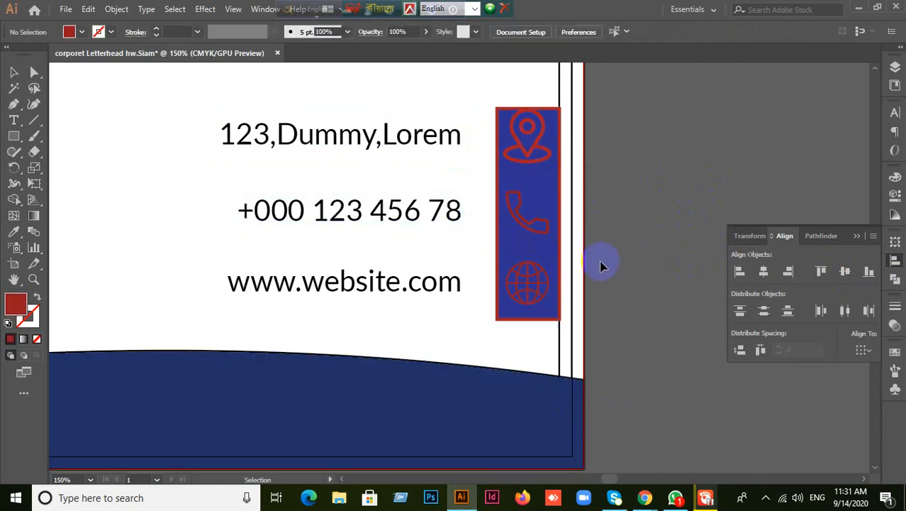
# - Select the three icons, then shrink the location-pin icon on its own
pyautogui.click(523, 131)
pyautogui.keyDown('shift'); pyautogui.click(536, 234); pyautogui.keyUp('shift')
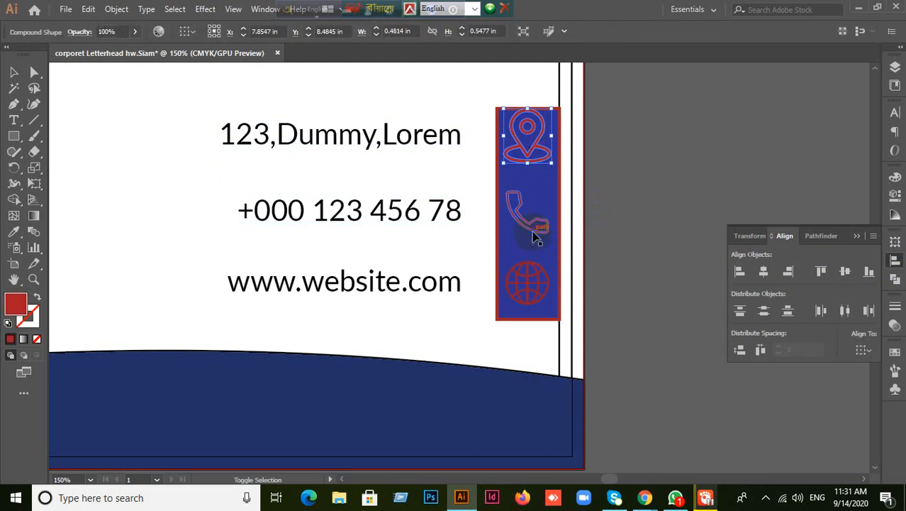
pyautogui.keyDown('shift'); pyautogui.click(533, 283); pyautogui.keyUp('shift')
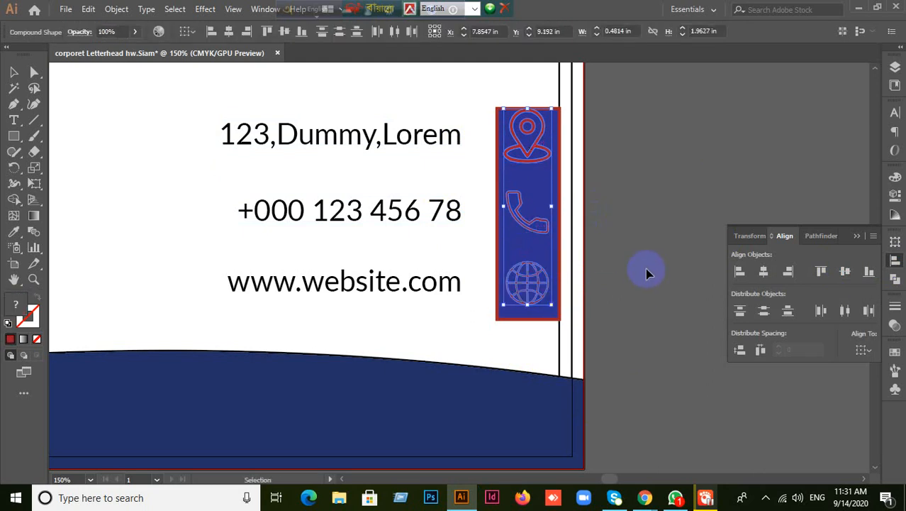
pyautogui.press('a')
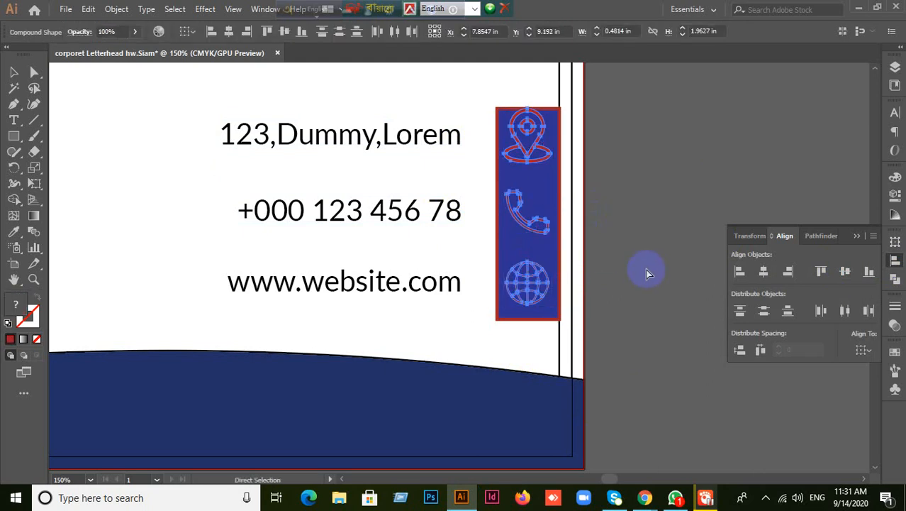
pyautogui.press('v')
pyautogui.click(646, 269)
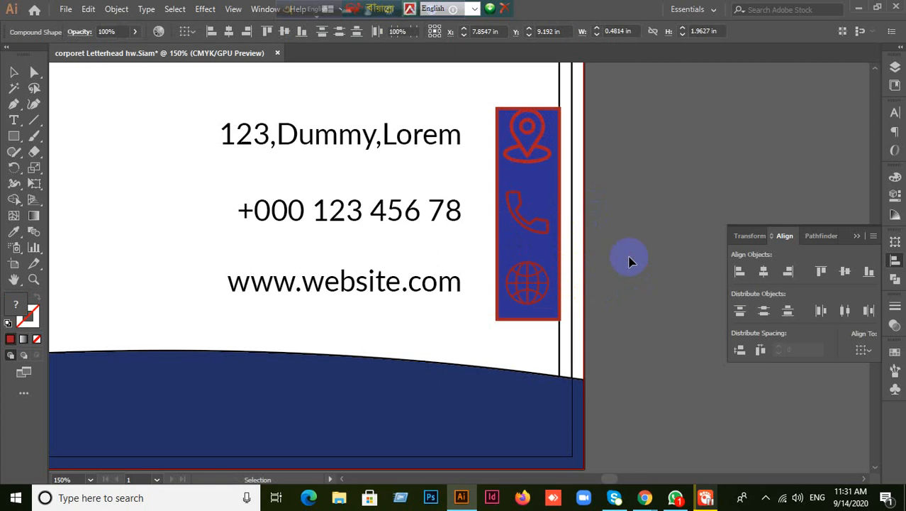
pyautogui.click(552, 162)
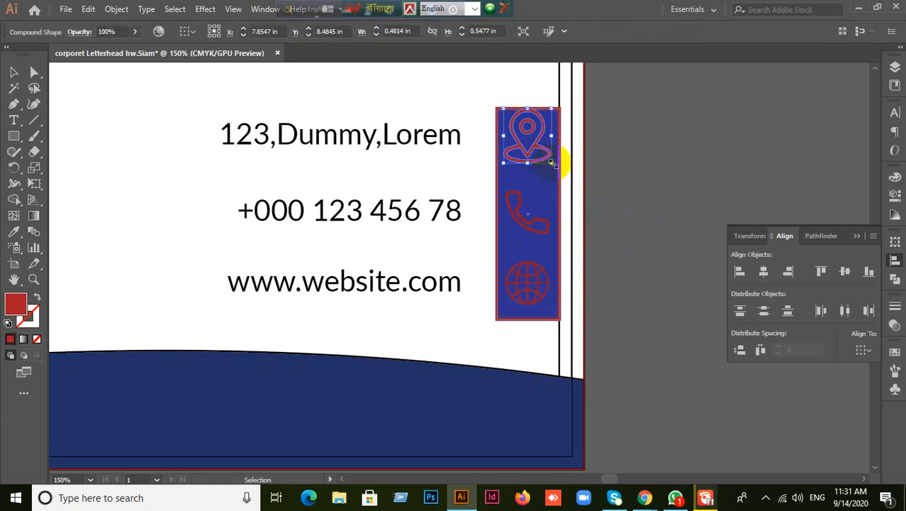
pyautogui.click(624, 171)
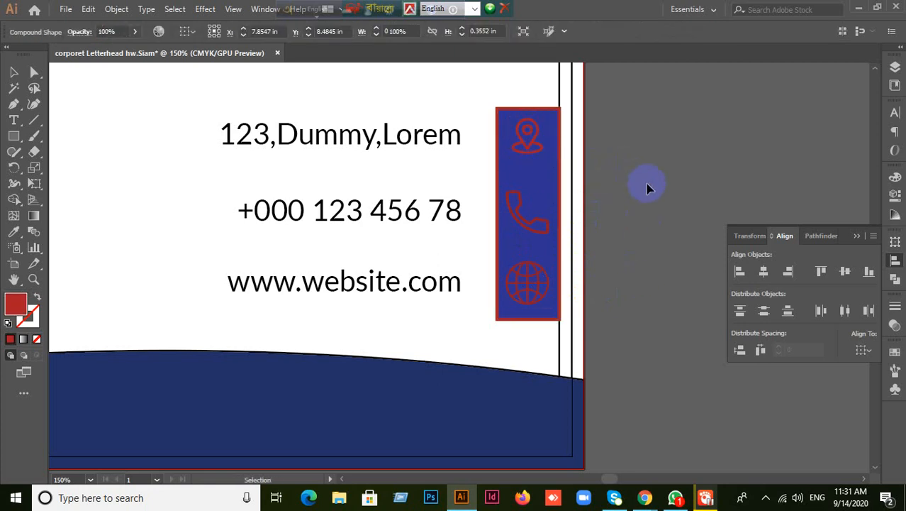
# - Shrink the phone icon to about 0.28 in and the globe icon to match
pyautogui.click(551, 237)
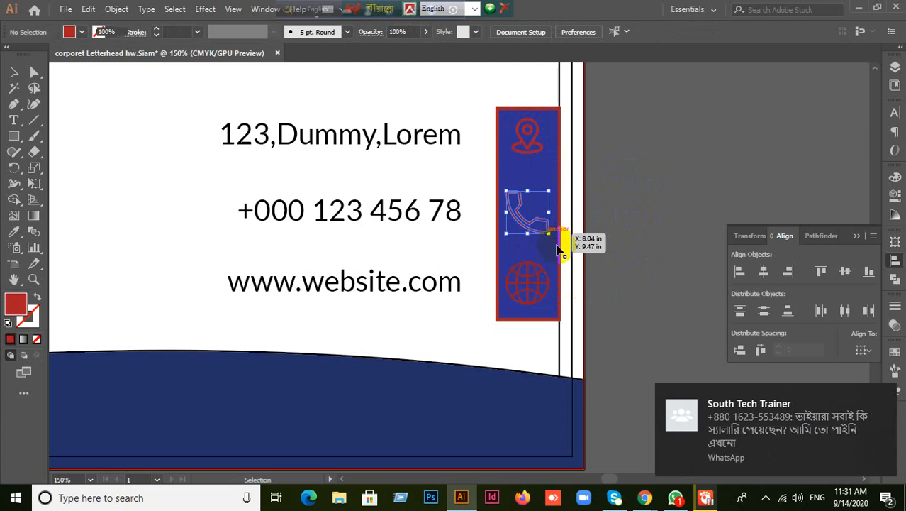
pyautogui.moveTo(552, 236); pyautogui.dragTo(548, 227)
pyautogui.click(588, 277)
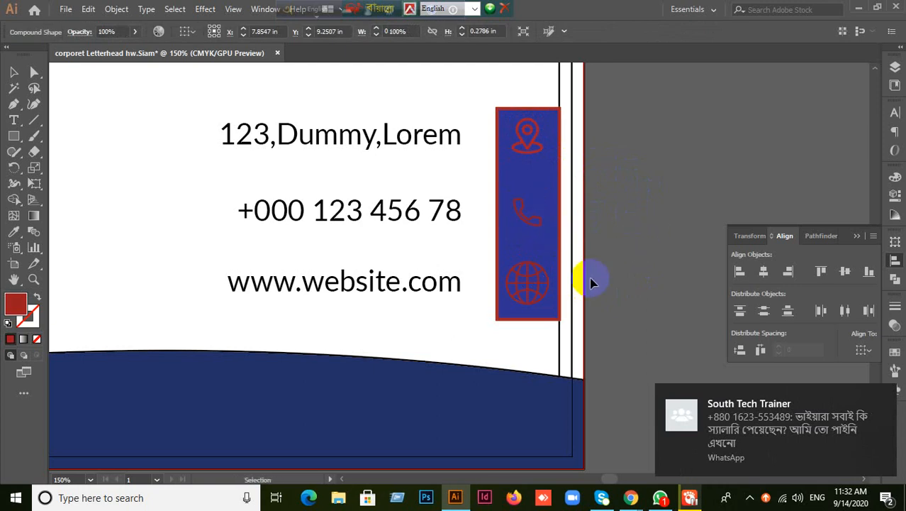
pyautogui.click(537, 306)
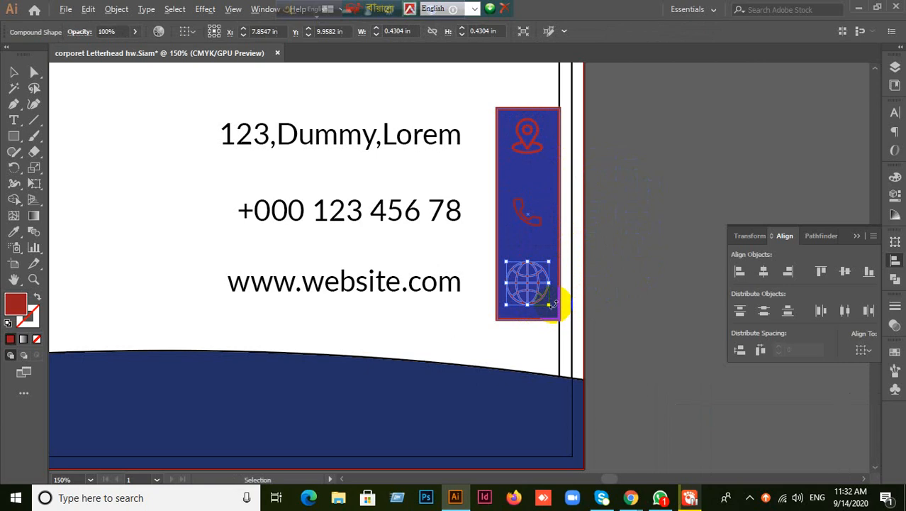
pyautogui.moveTo(551, 305); pyautogui.dragTo(539, 293)
pyautogui.click(633, 297)
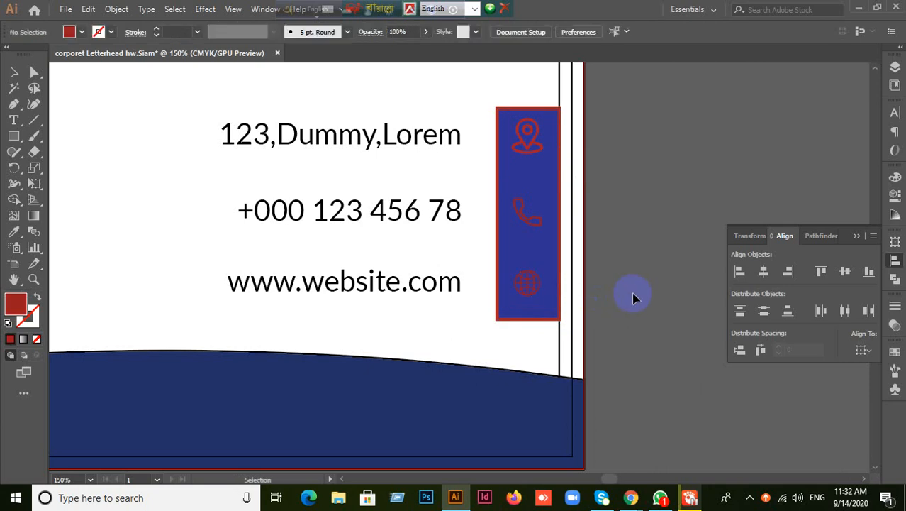
# - Select the address text and pin icon, with the pin as key object
pyautogui.click(523, 139)
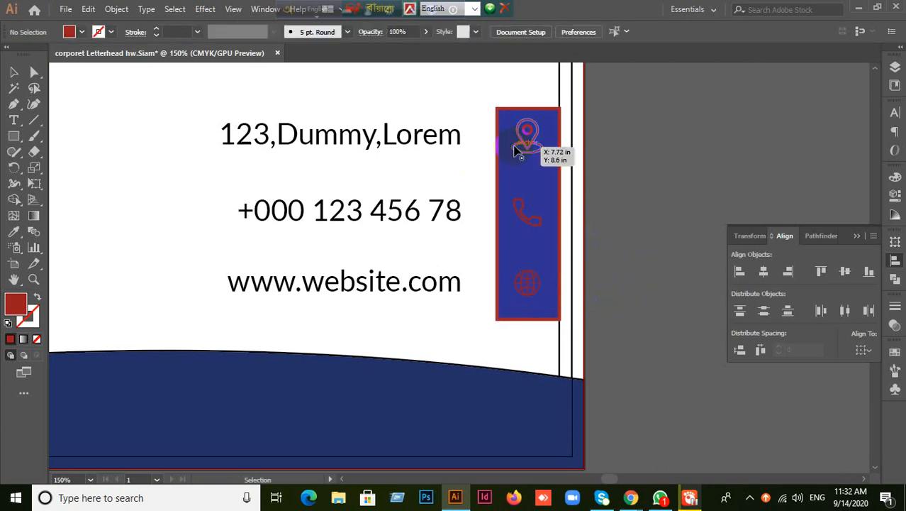
pyautogui.keyDown('shift'); pyautogui.click(410, 139); pyautogui.keyUp('shift')
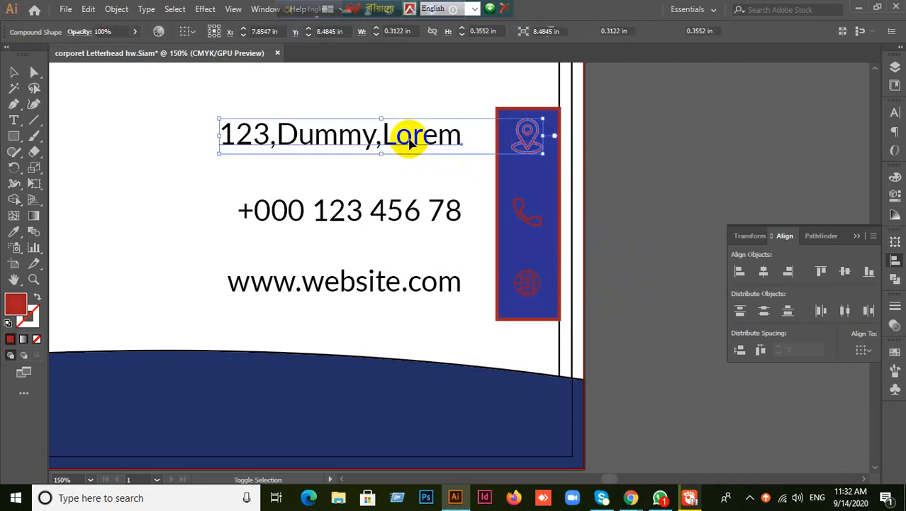
pyautogui.click(526, 134)
pyautogui.click(578, 213)
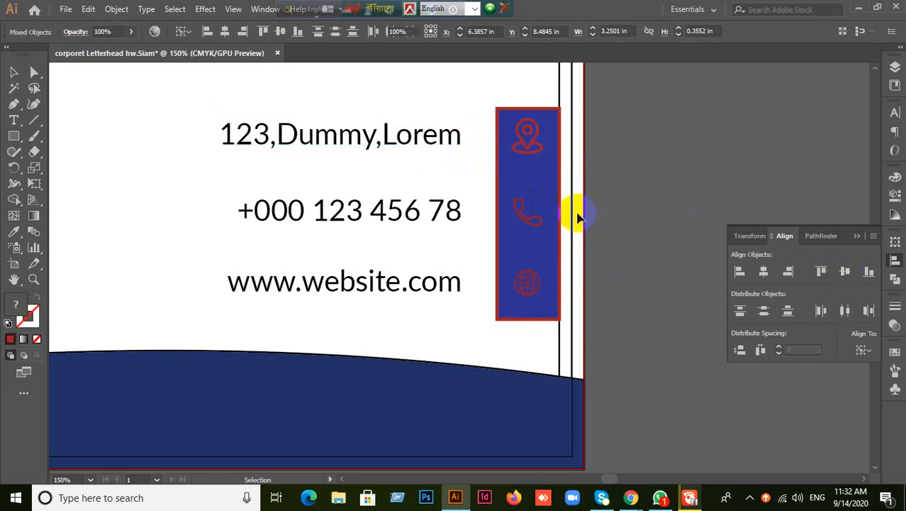
# - Vertically centre the phone-number text on the phone icon as key object
pyautogui.click(530, 217)
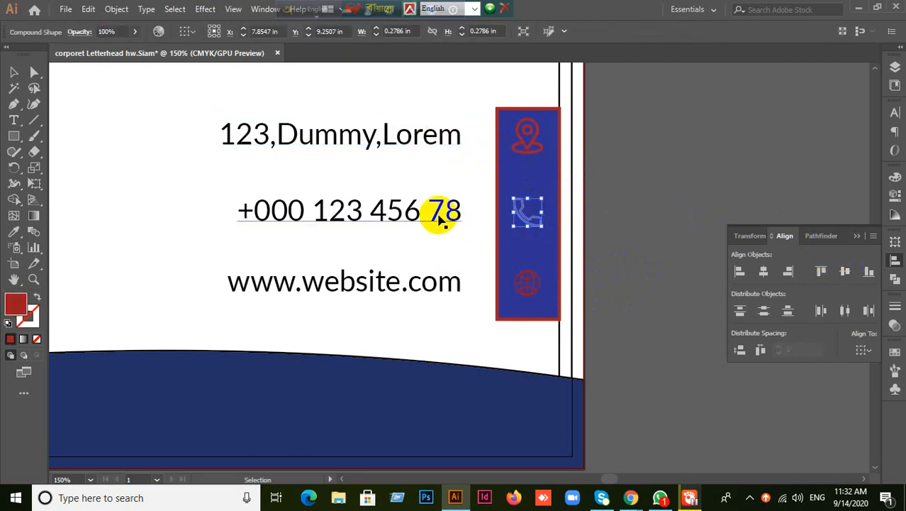
pyautogui.keyDown('shift'); pyautogui.click(421, 233); pyautogui.keyUp('shift')
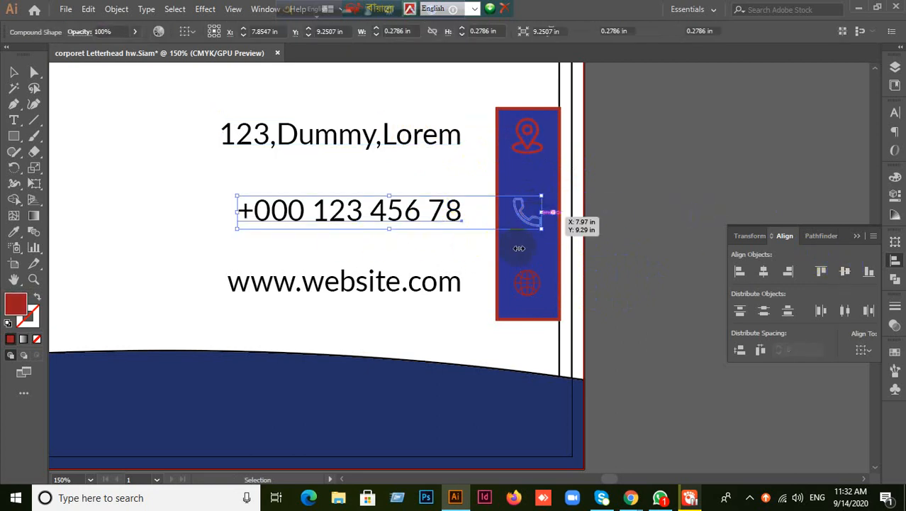
pyautogui.click(523, 221)
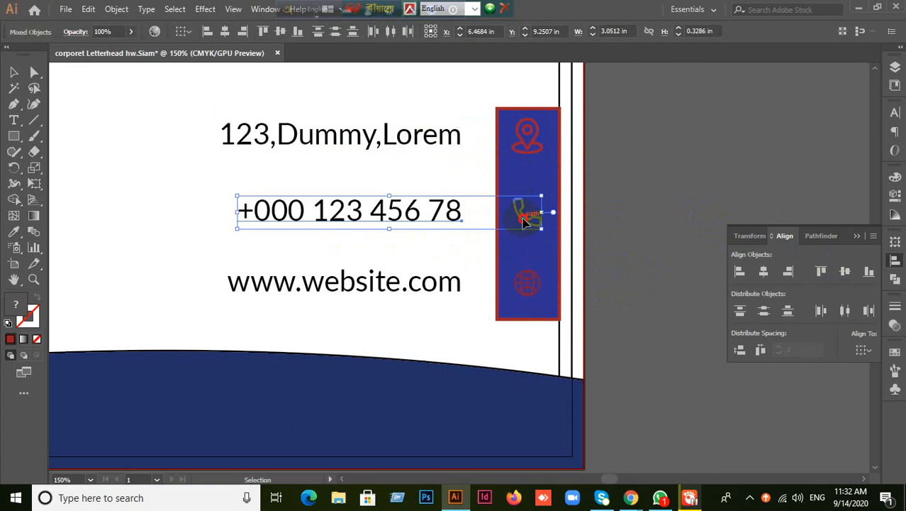
pyautogui.click(845, 271)
pyautogui.click(608, 257)
# - Vertically centre the website text on the globe icon as key object
pyautogui.click(527, 281)
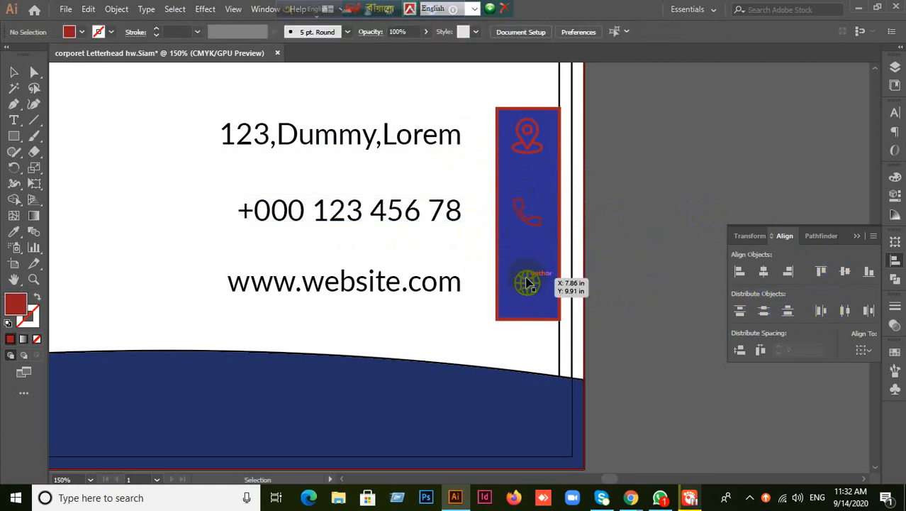
pyautogui.keyDown('shift'); pyautogui.click(433, 287); pyautogui.keyUp('shift')
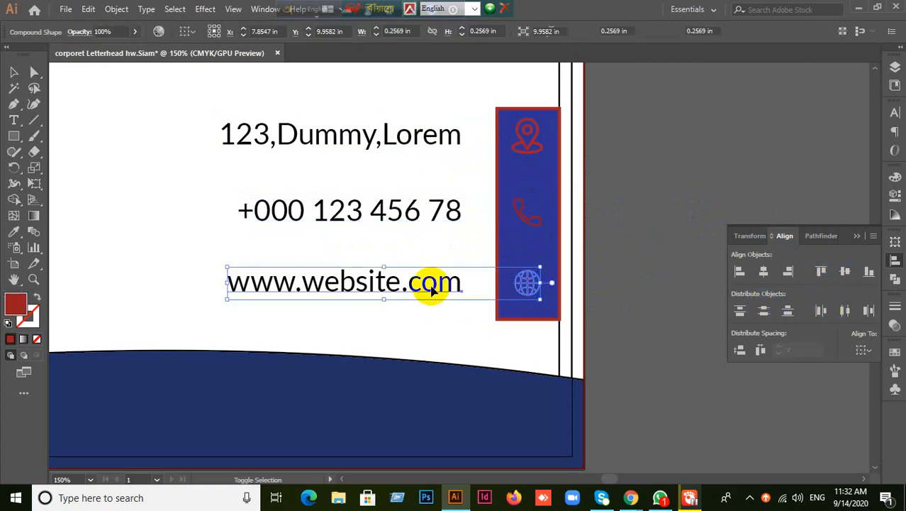
pyautogui.click(531, 285)
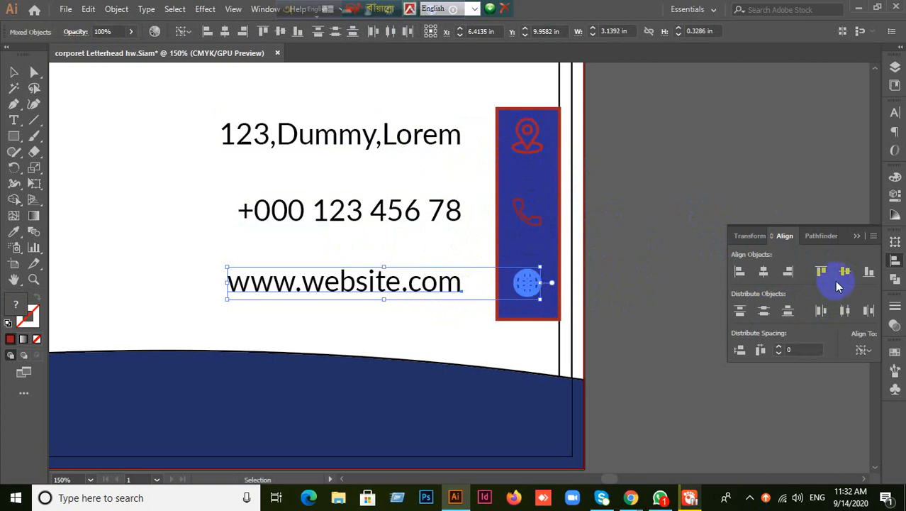
pyautogui.click(680, 279)
pyautogui.moveTo(542, 145); pyautogui.dragTo(533, 150)
# - Evenly distribute the vertical spacing between the pin, phone and globe icons
pyautogui.keyDown('shift'); pyautogui.click(536, 227); pyautogui.keyUp('shift')
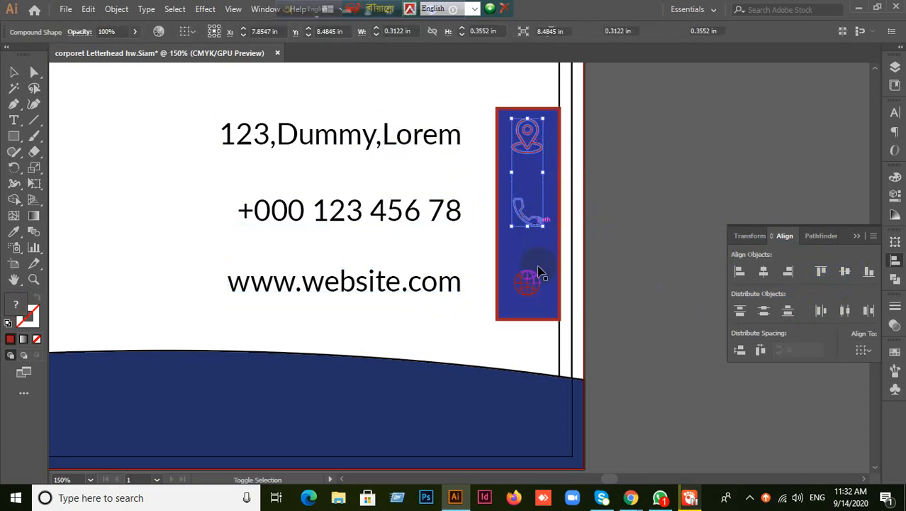
pyautogui.keyDown('shift'); pyautogui.click(536, 284); pyautogui.keyUp('shift')
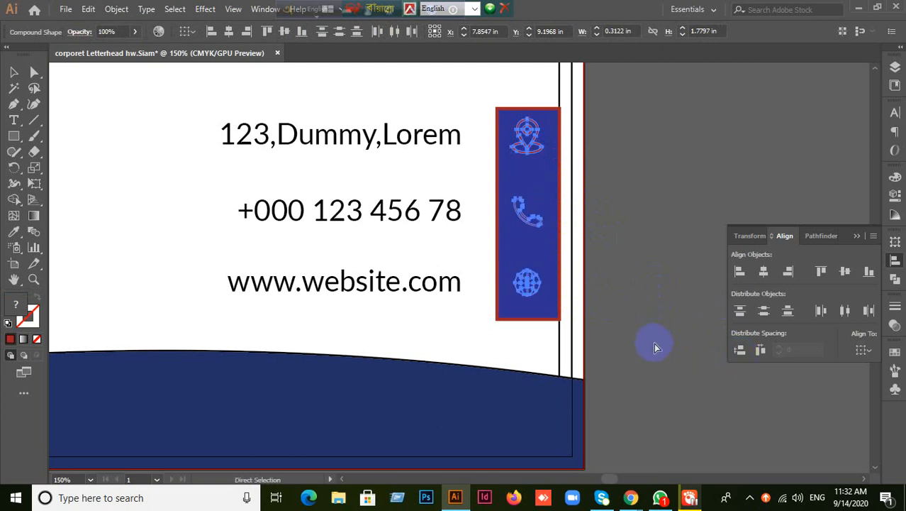
pyautogui.click(740, 351)
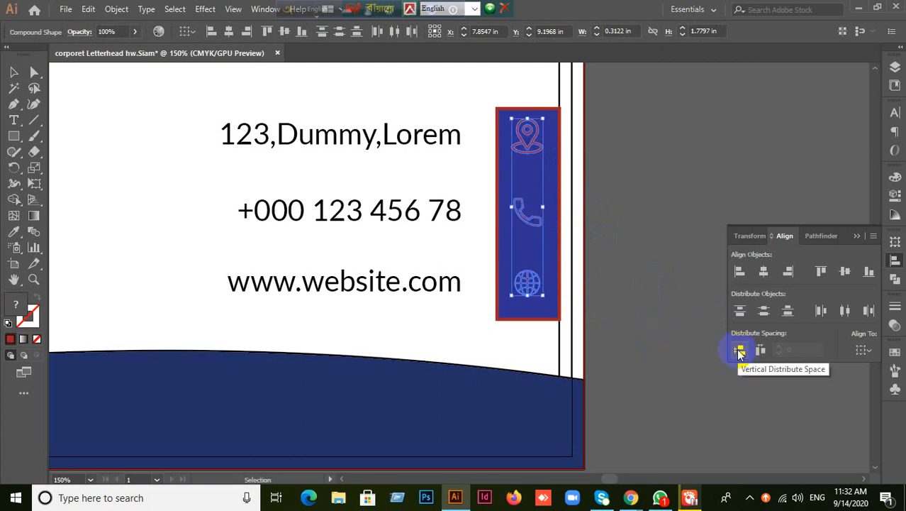
pyautogui.click(740, 351)
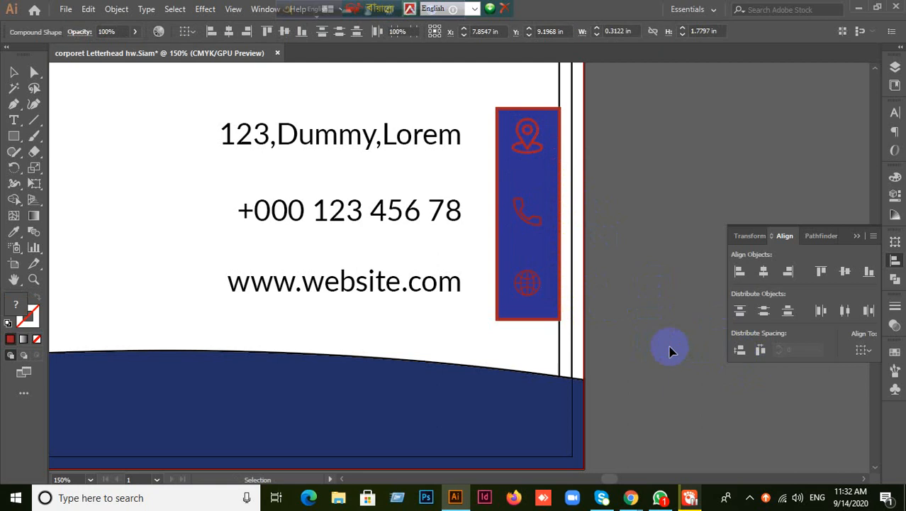
pyautogui.click(528, 156)
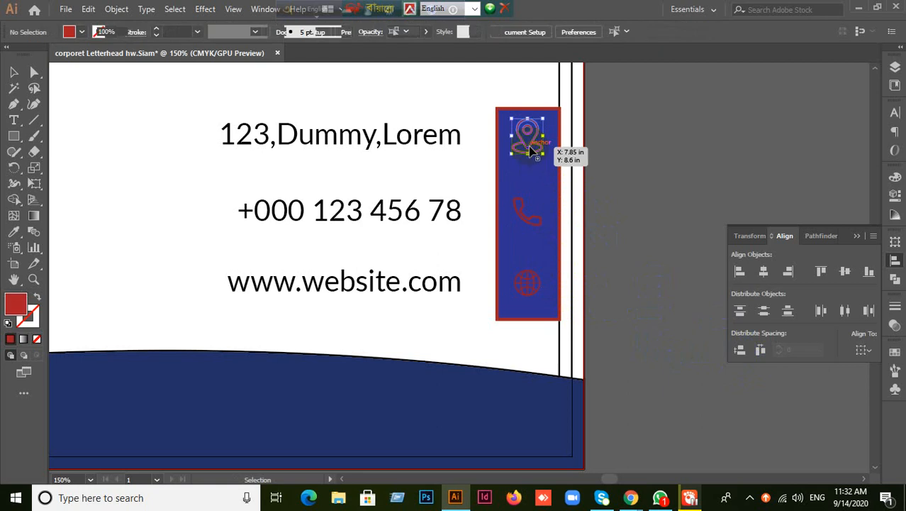
# - Group the pin, phone and globe icons with Ctrl+G
pyautogui.click(529, 212)
pyautogui.keyDown('shift'); pyautogui.click(530, 281); pyautogui.keyUp('shift')
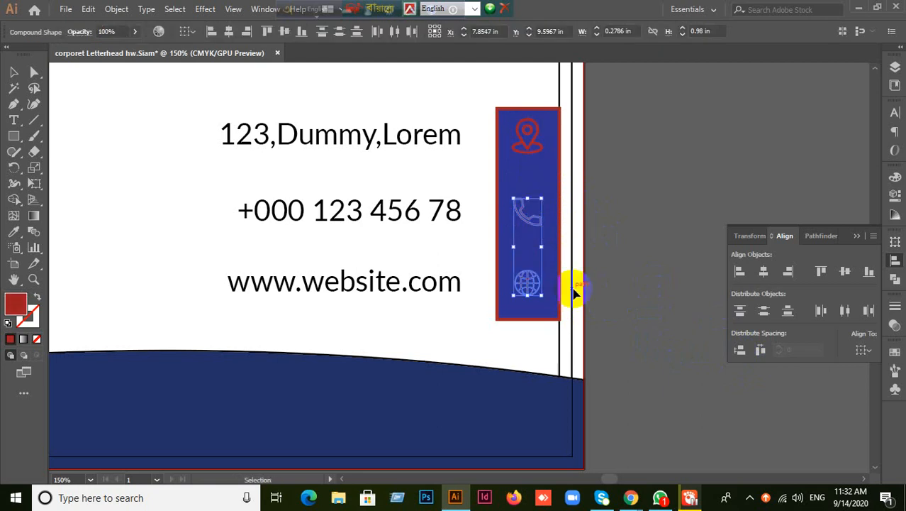
pyautogui.click(617, 243)
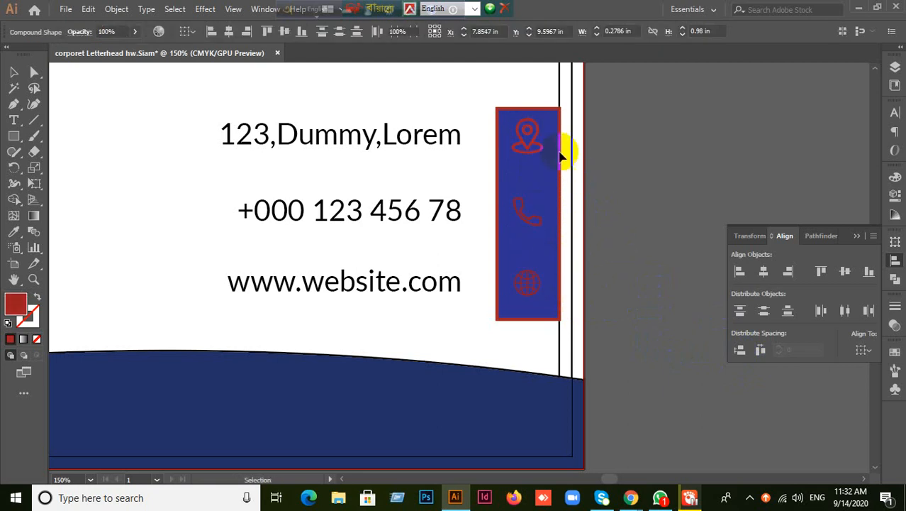
pyautogui.click(539, 146)
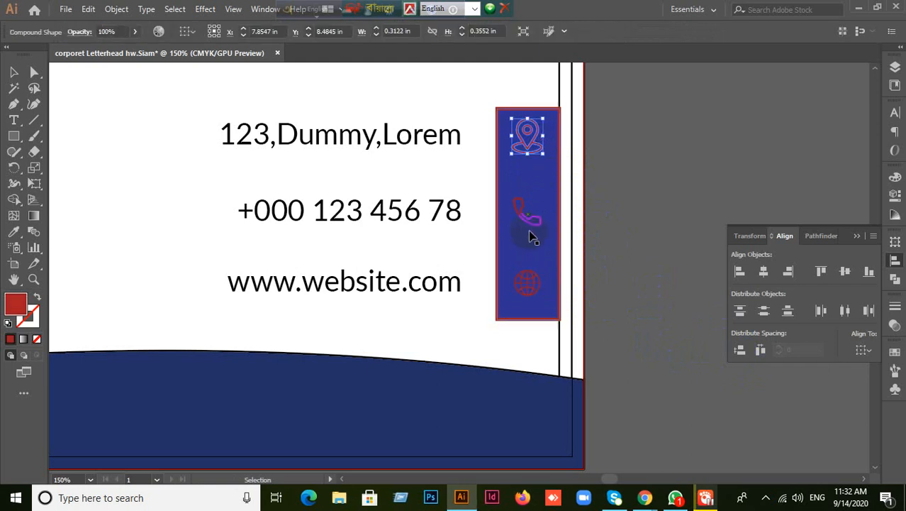
pyautogui.keyDown('shift'); pyautogui.click(524, 208); pyautogui.keyUp('shift')
pyautogui.keyDown('shift'); pyautogui.click(532, 278); pyautogui.keyUp('shift')
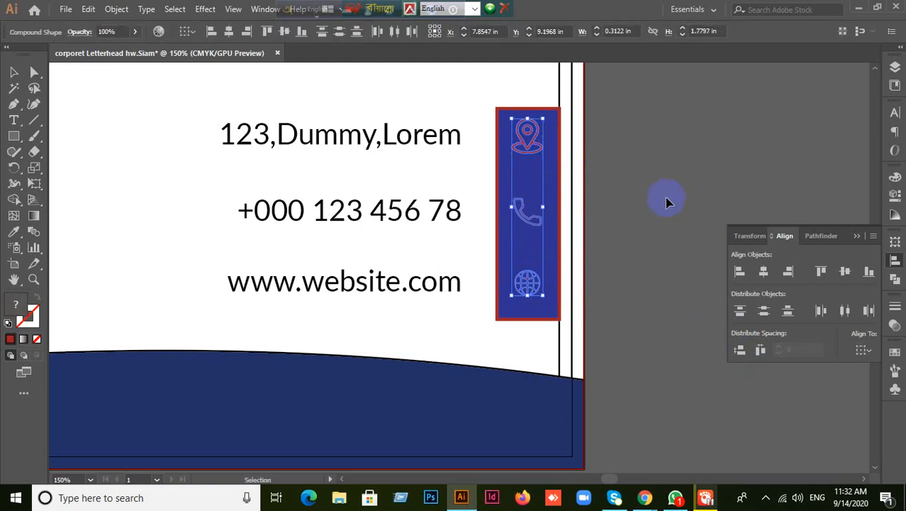
pyautogui.hotkey('ctrl', 'g')
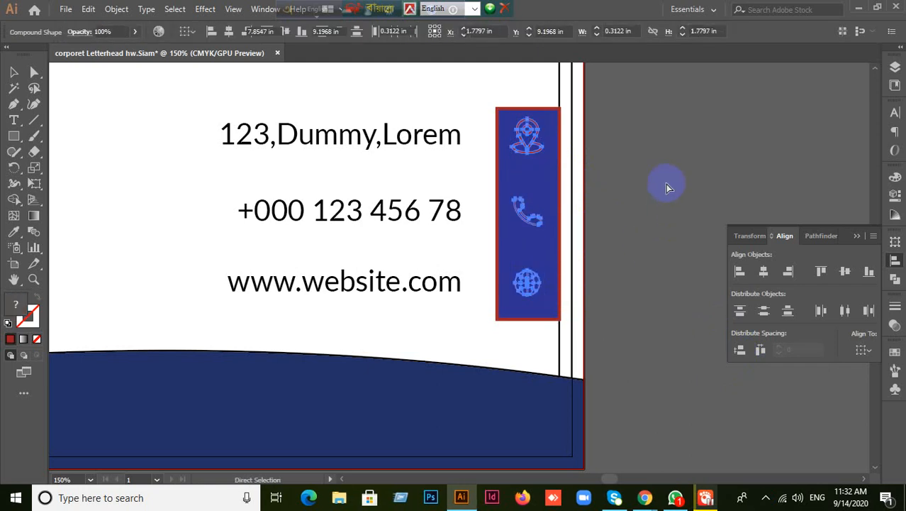
# - Centre the icon group vertically within the blue bar
pyautogui.click(667, 188)
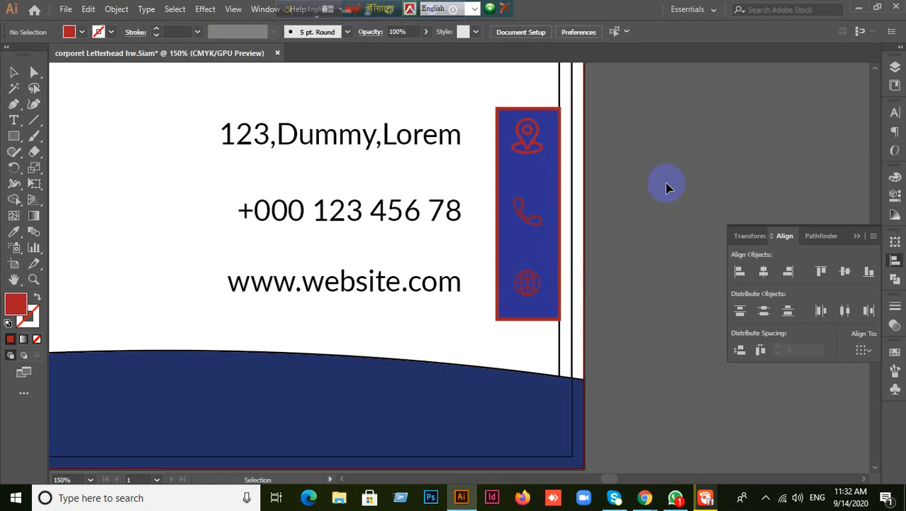
pyautogui.click(524, 139)
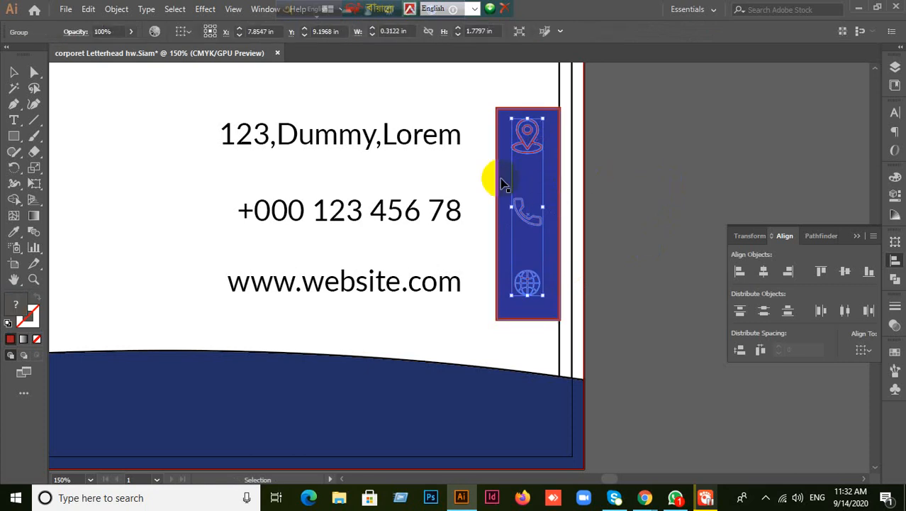
pyautogui.click(490, 202)
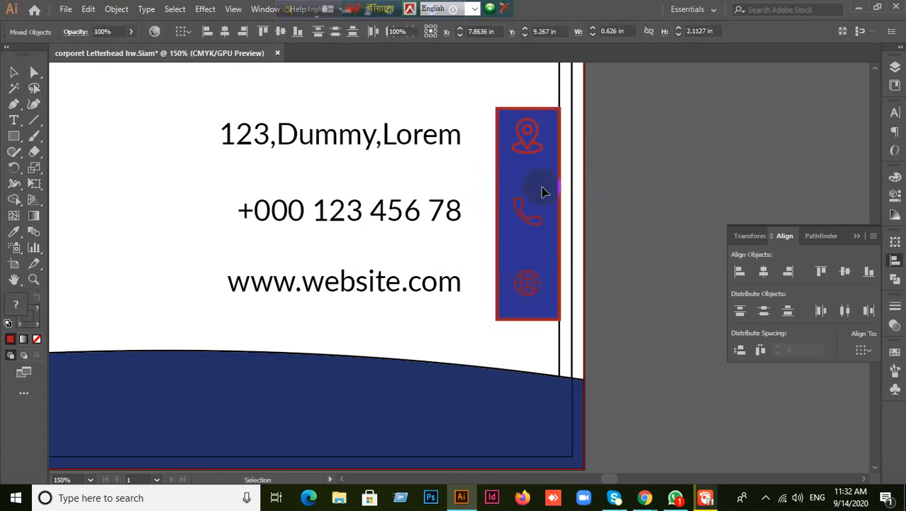
pyautogui.moveTo(562, 178); pyautogui.dragTo(529, 164)
pyautogui.click(466, 178)
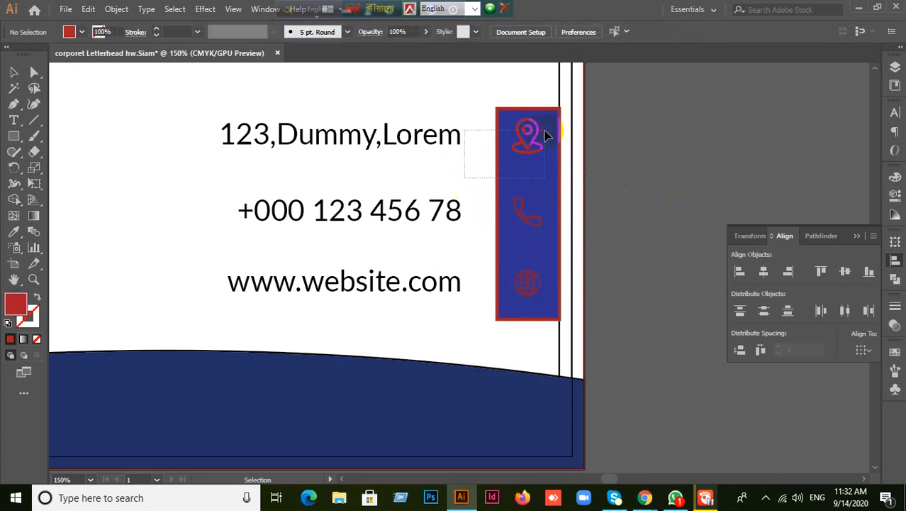
pyautogui.click(534, 185)
pyautogui.click(499, 169)
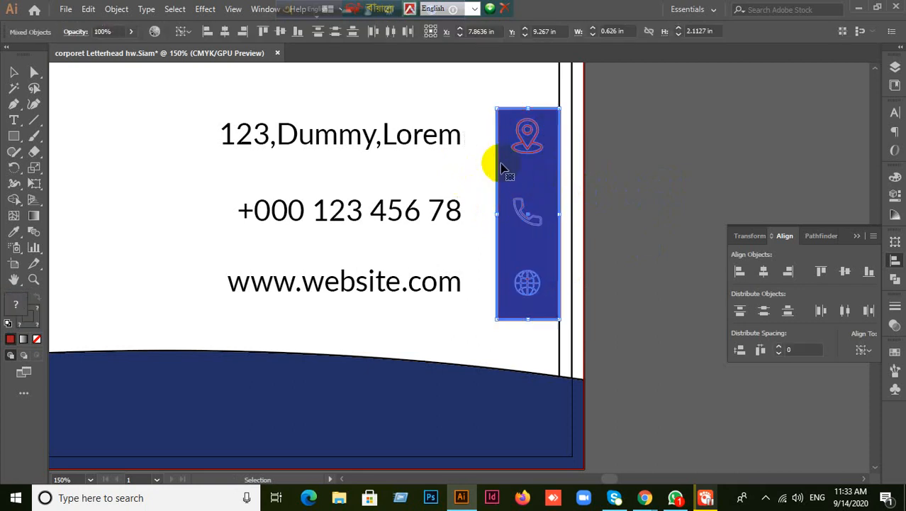
pyautogui.click(825, 271)
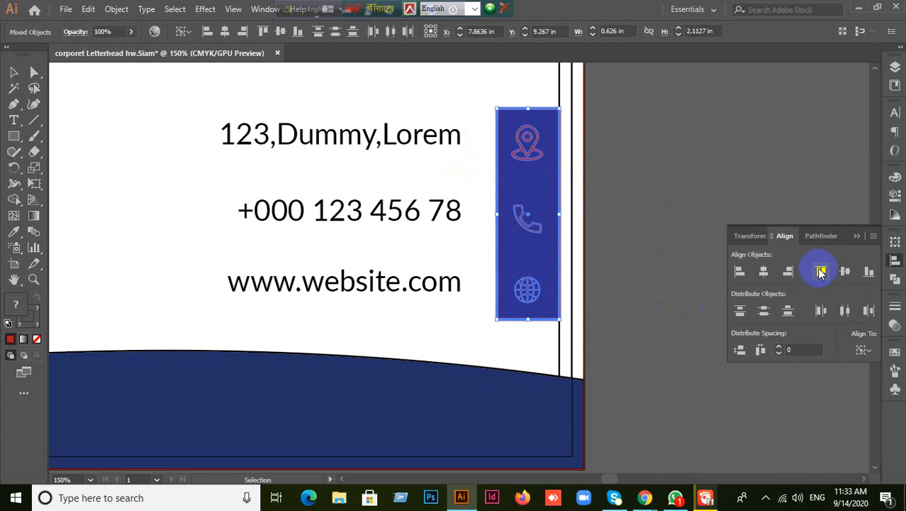
pyautogui.click(578, 263)
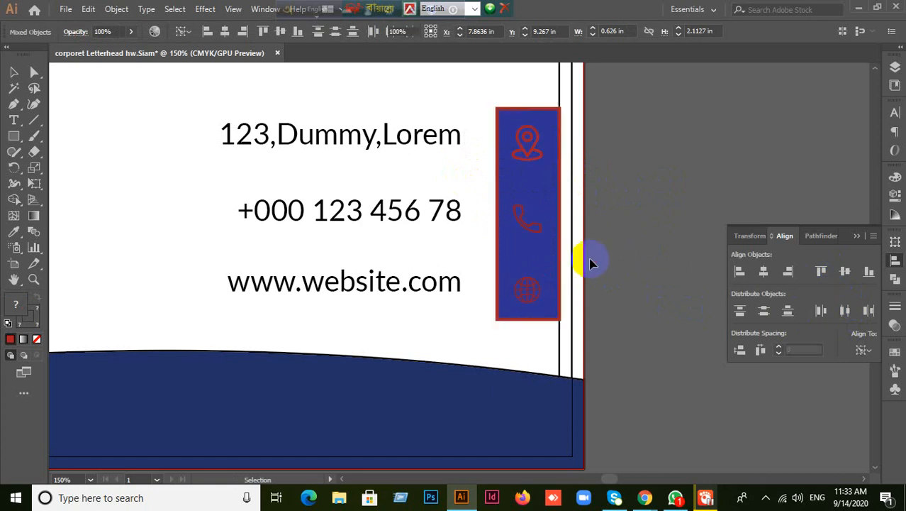
pyautogui.click(533, 145)
pyautogui.rightClick(532, 141)
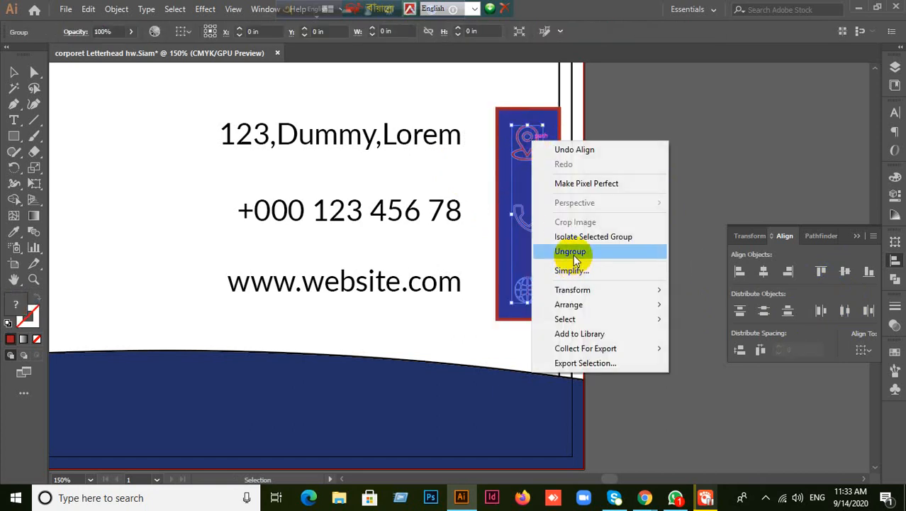
# - Ungroup the icons and vertically centre the 123,Dummy,Lorem line on the pin icon
pyautogui.click(571, 253)
pyautogui.click(660, 162)
pyautogui.click(529, 143)
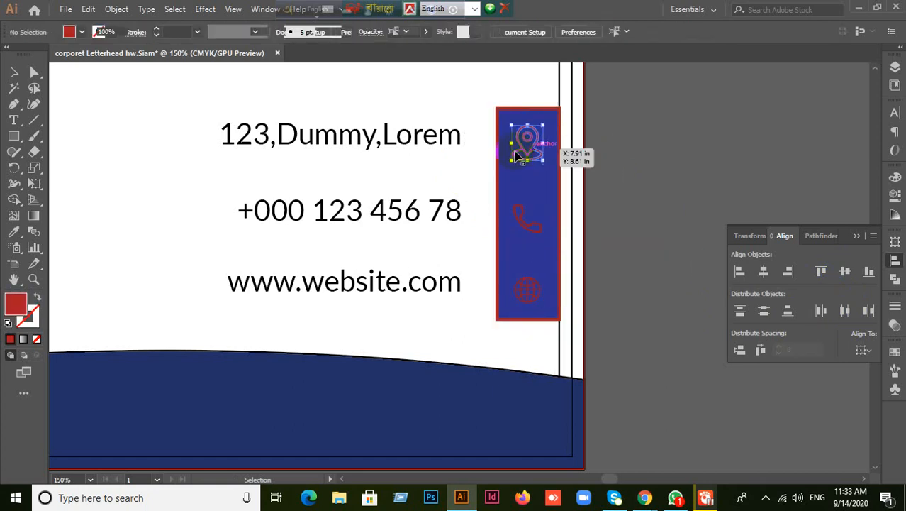
pyautogui.keyDown('shift'); pyautogui.click(435, 141); pyautogui.keyUp('shift')
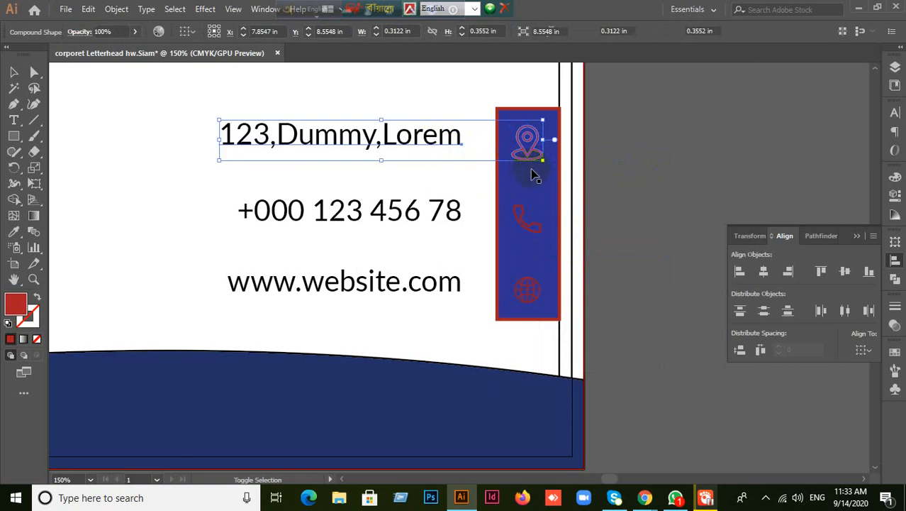
pyautogui.click(528, 145)
pyautogui.click(845, 271)
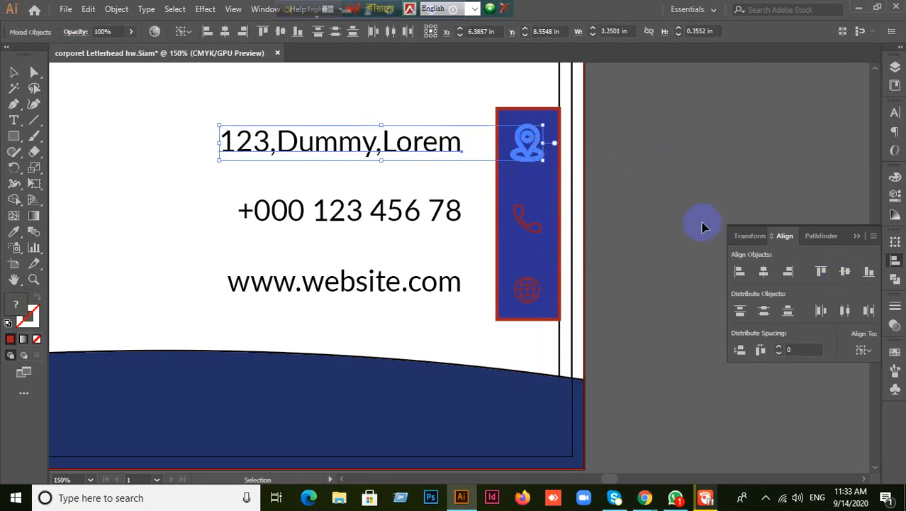
pyautogui.click(667, 226)
pyautogui.click(526, 224)
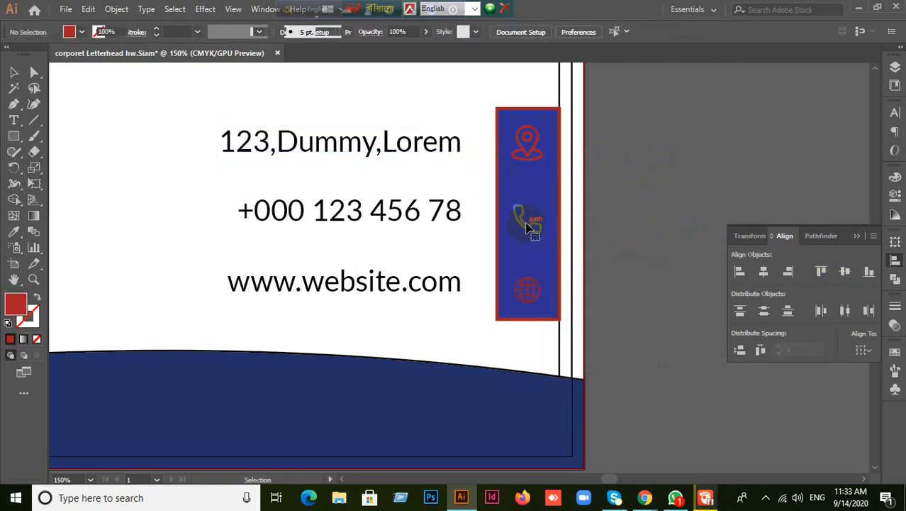
pyautogui.keyDown('shift'); pyautogui.click(415, 213); pyautogui.keyUp('shift')
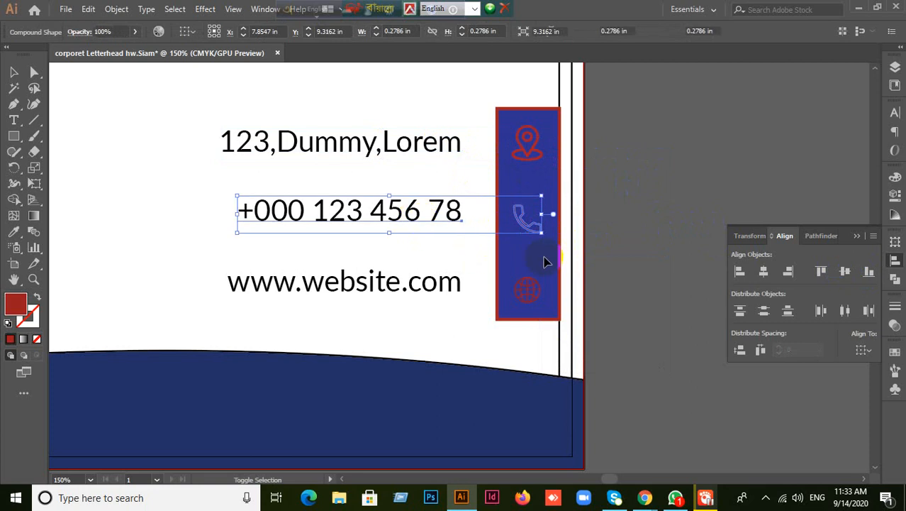
pyautogui.click(537, 231)
pyautogui.click(846, 271)
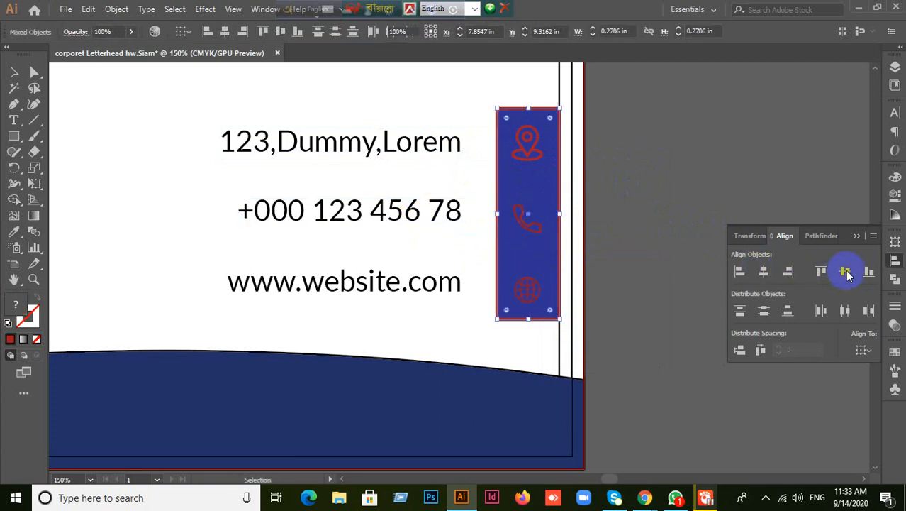
pyautogui.click(551, 307)
pyautogui.click(427, 243)
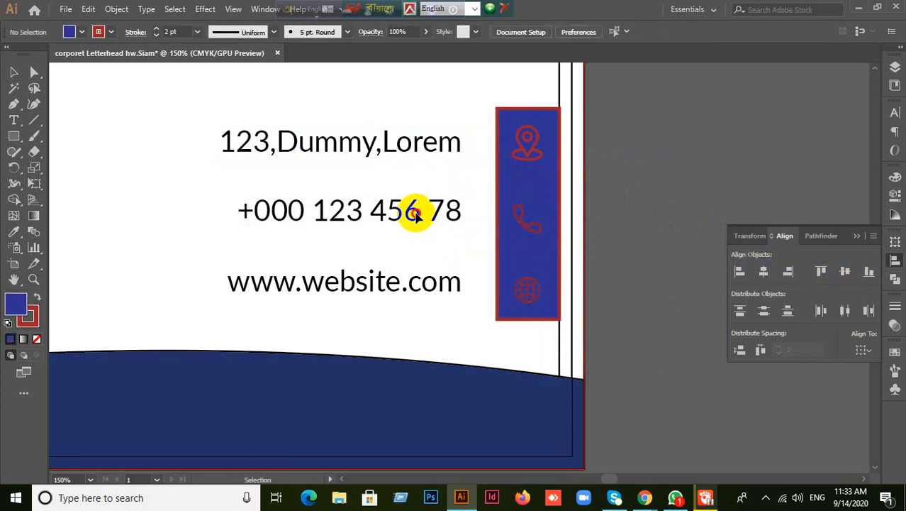
pyautogui.click(415, 210)
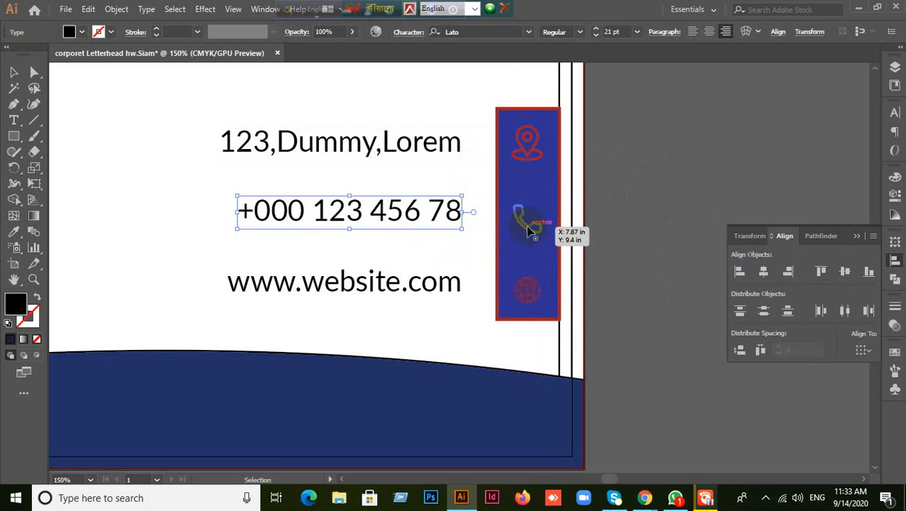
pyautogui.click(528, 227)
pyautogui.keyDown('shift'); pyautogui.click(457, 217); pyautogui.keyUp('shift')
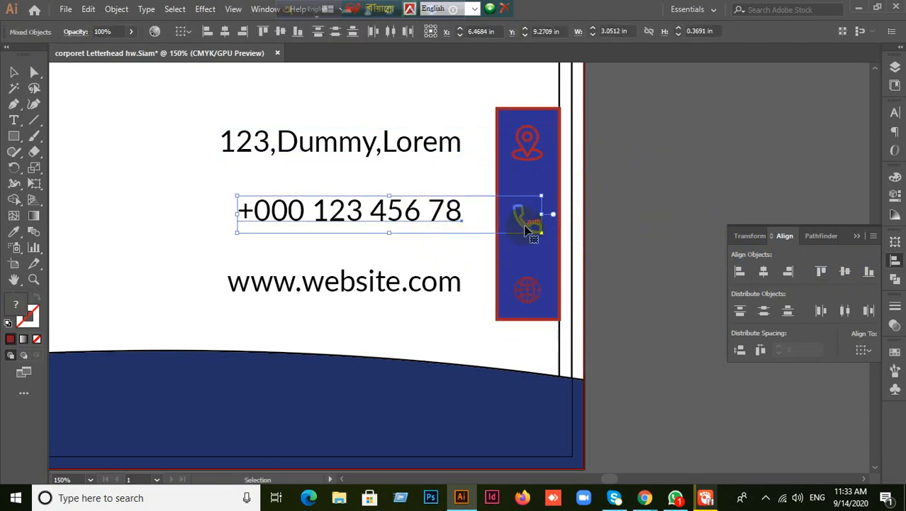
pyautogui.click(846, 273)
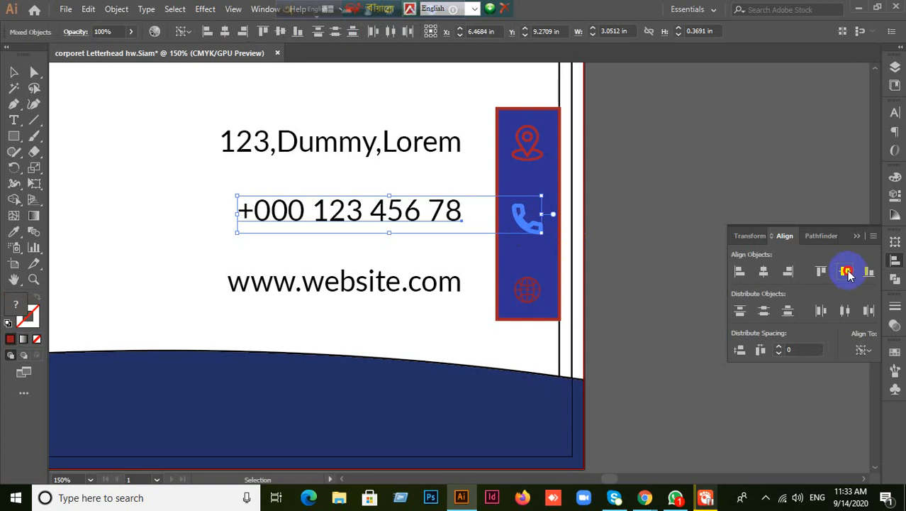
pyautogui.click(639, 244)
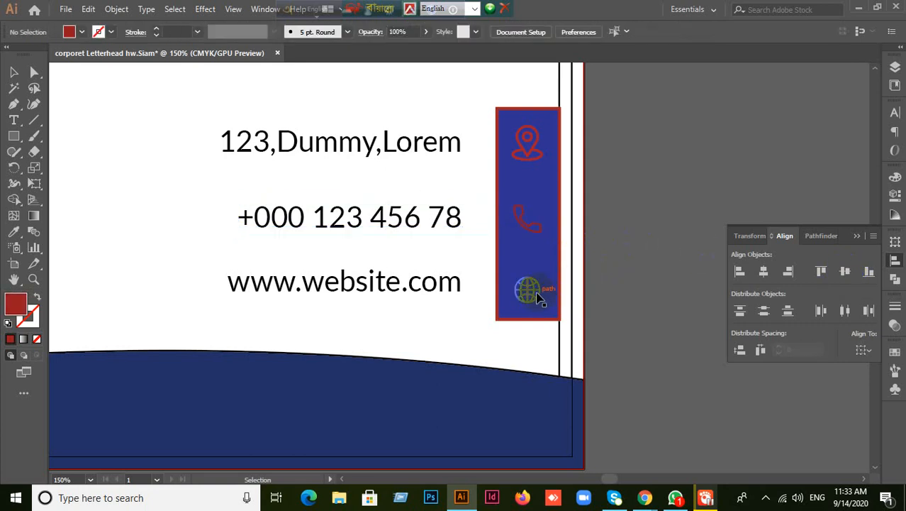
pyautogui.moveTo(536, 298); pyautogui.dragTo(424, 292)
pyautogui.click(420, 286)
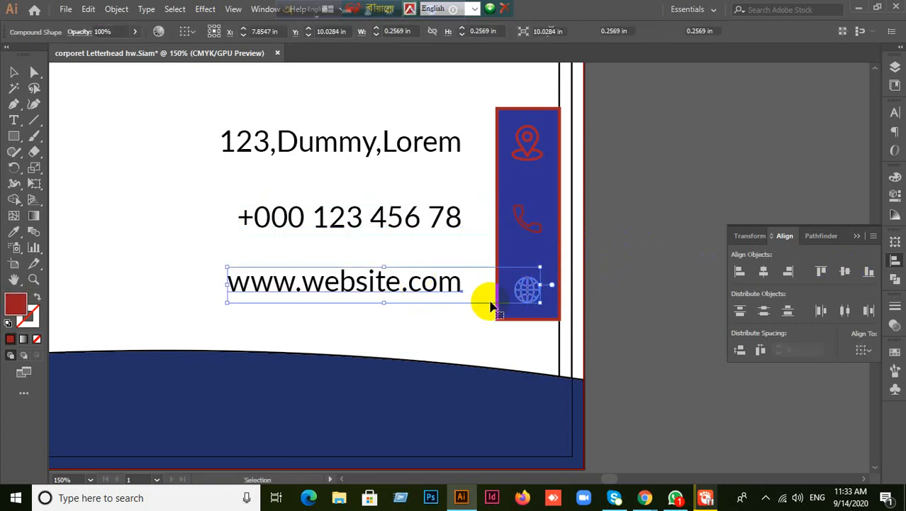
pyautogui.keyDown('shift'); pyautogui.click(530, 290); pyautogui.keyUp('shift')
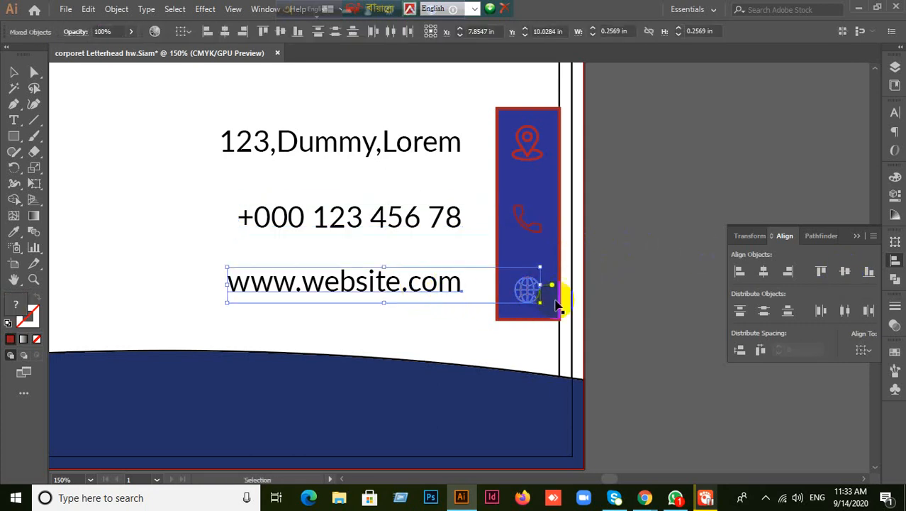
pyautogui.click(845, 271)
pyautogui.click(687, 301)
pyautogui.hotkey('ctrl', '1')
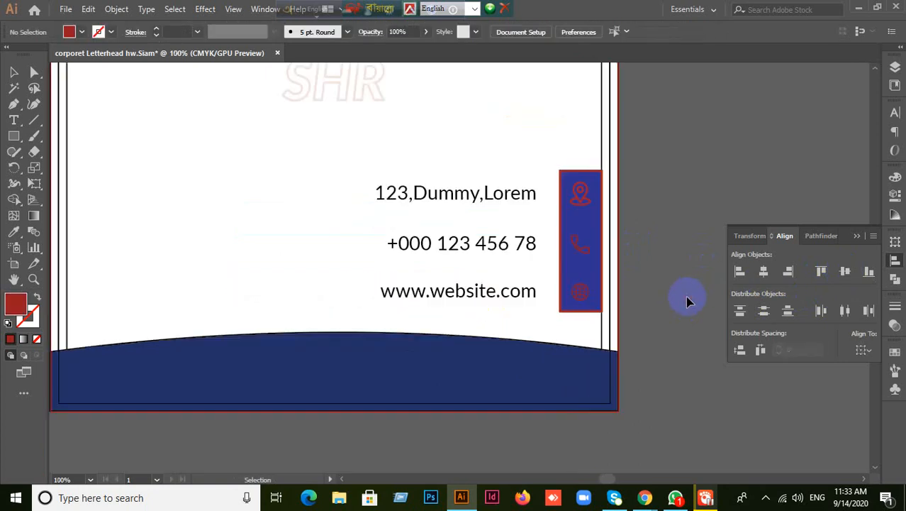
pyautogui.click(496, 298)
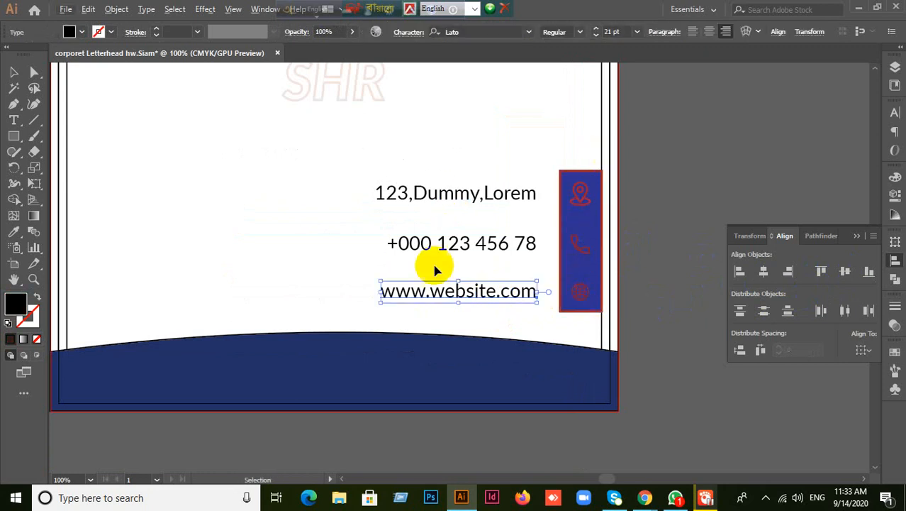
pyautogui.scroll(-2, 492, 258)
pyautogui.click(617, 315)
pyautogui.scroll(1, 617, 313)
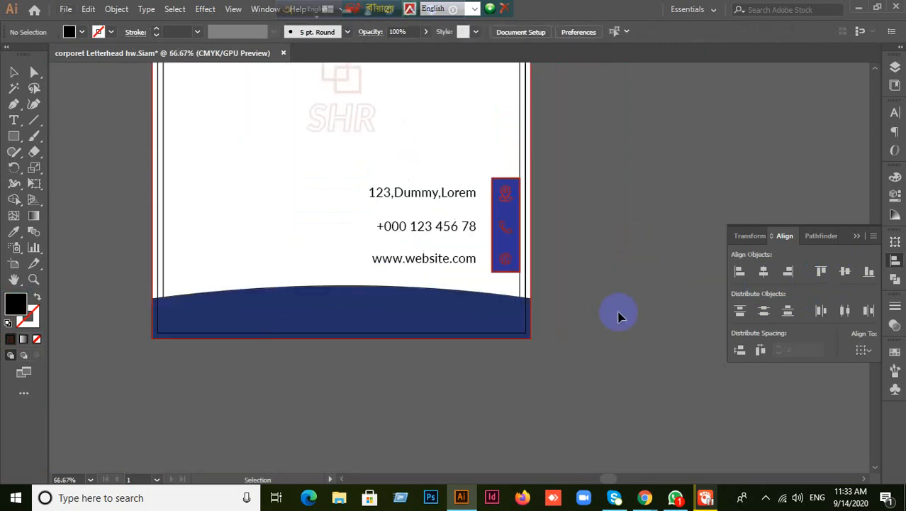
pyautogui.moveTo(607, 264); pyautogui.dragTo(645, 293)
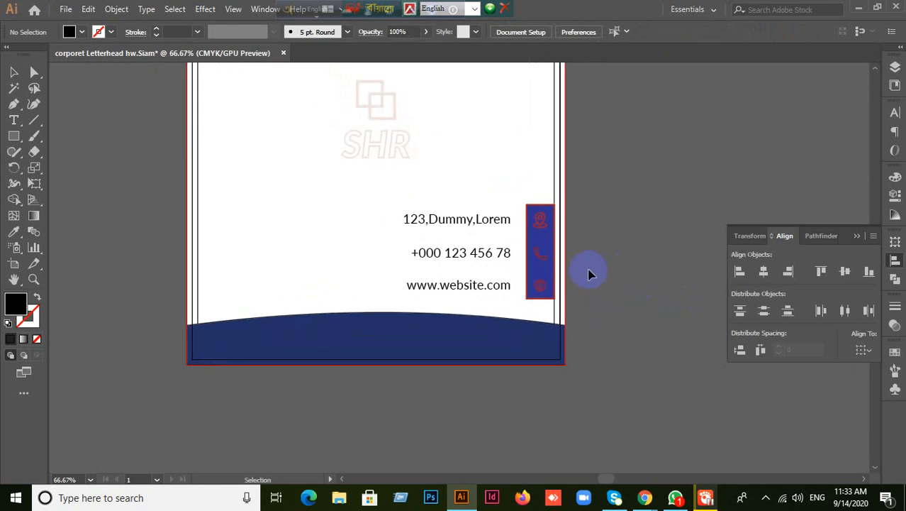
pyautogui.scroll(1, 621, 266)
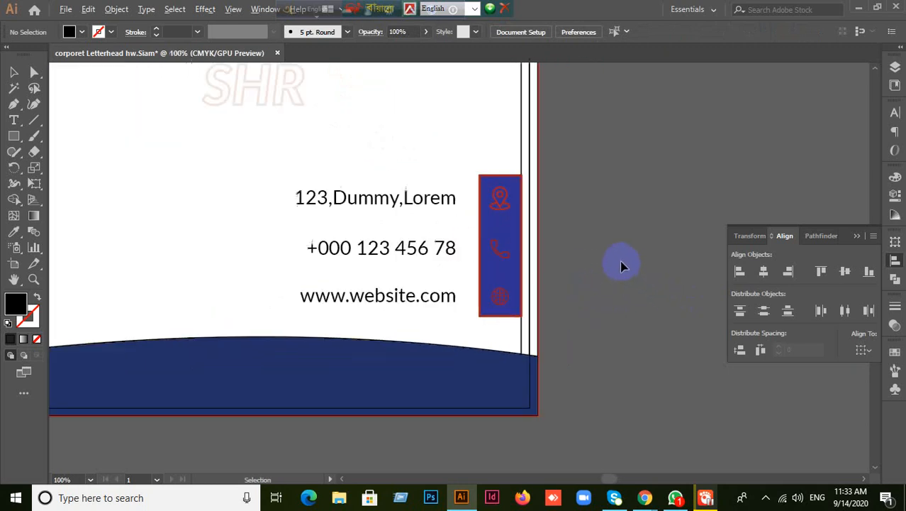
pyautogui.click(441, 201)
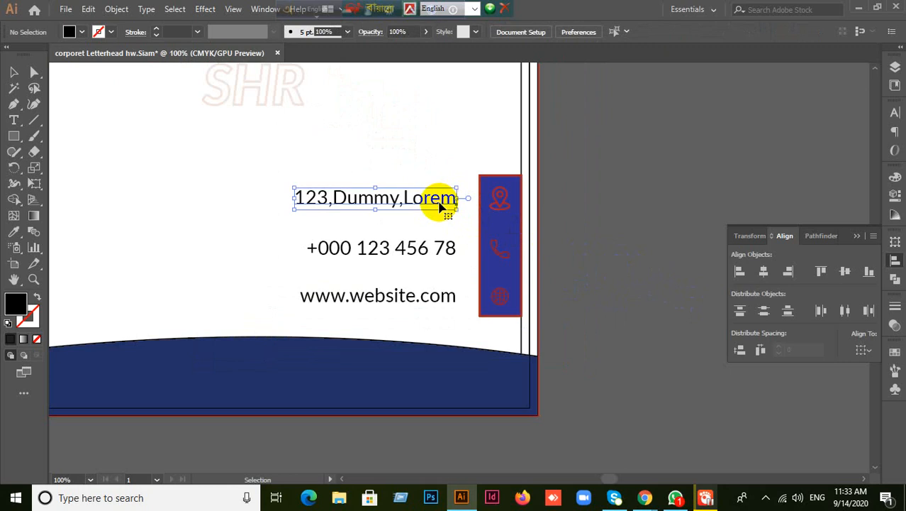
pyautogui.click(641, 257)
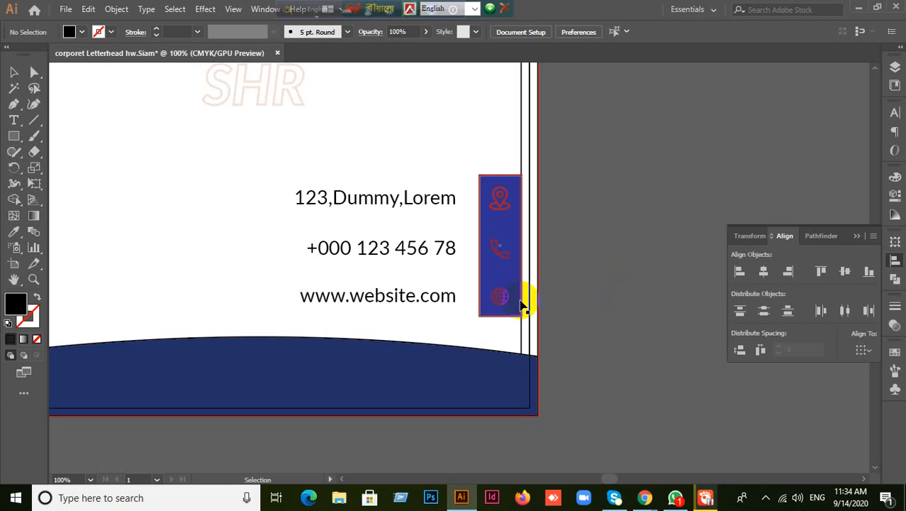
pyautogui.click(433, 301)
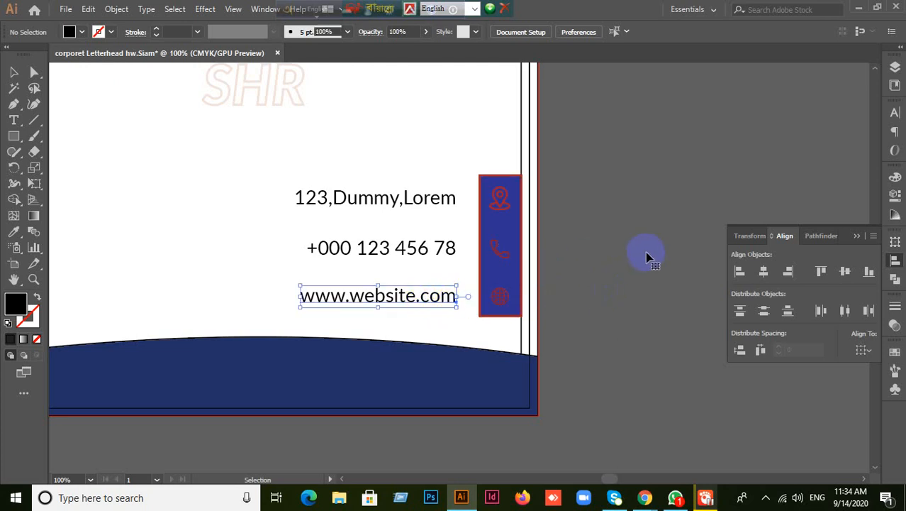
pyautogui.hotkey('ctrl', '-')
pyautogui.hotkey('ctrl', '-')
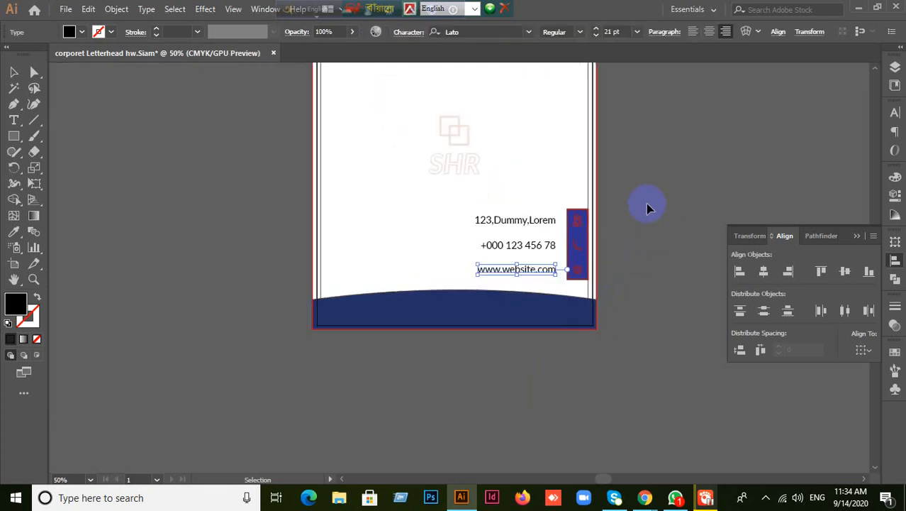
pyautogui.moveTo(629, 152); pyautogui.dragTo(638, 292)
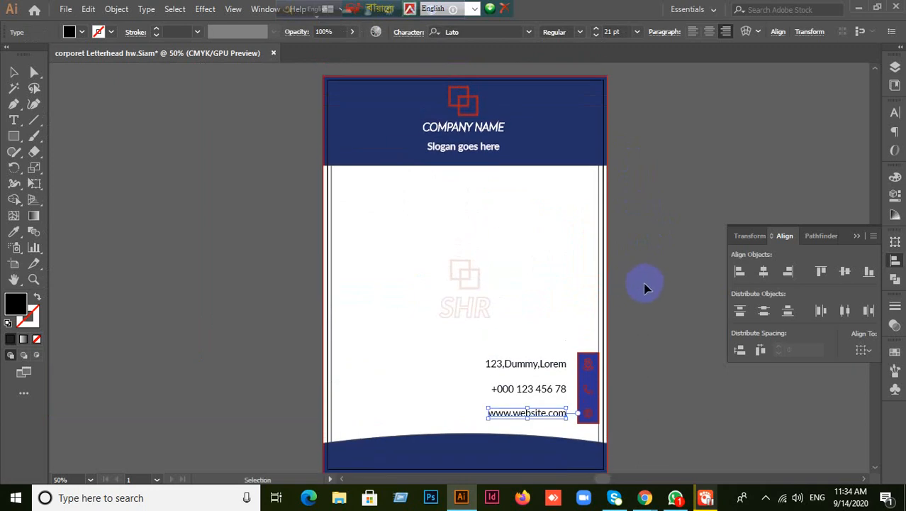
pyautogui.scroll(2, 644, 282)
pyautogui.moveTo(508, 202); pyautogui.dragTo(640, 81)
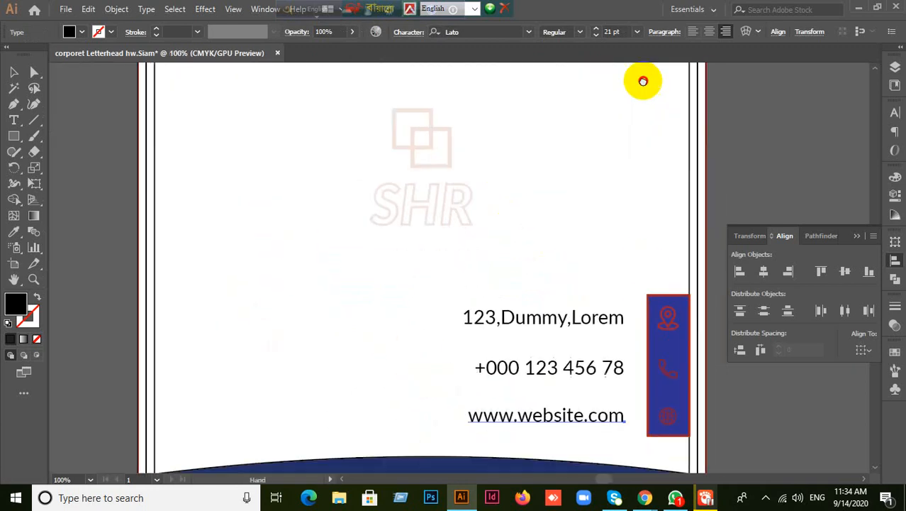
pyautogui.scroll(-1, 693, 165)
pyautogui.moveTo(728, 170); pyautogui.dragTo(644, 269)
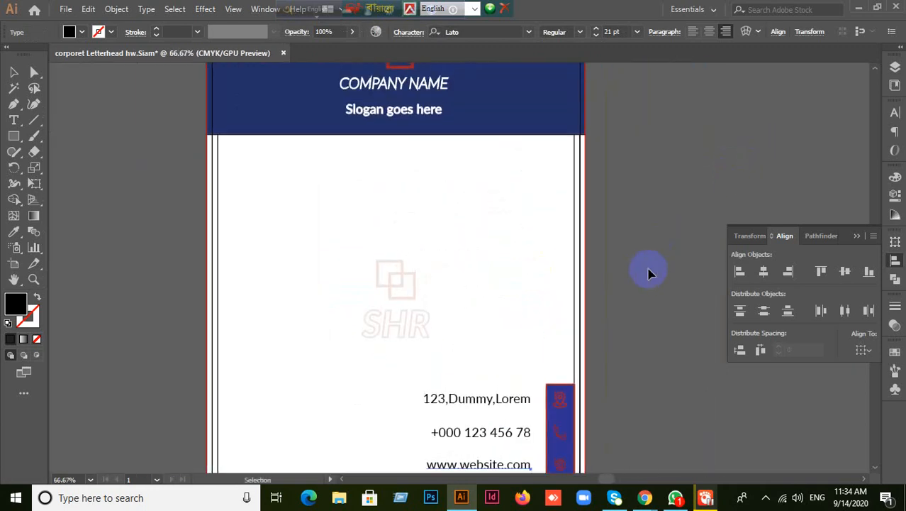
pyautogui.click(474, 297)
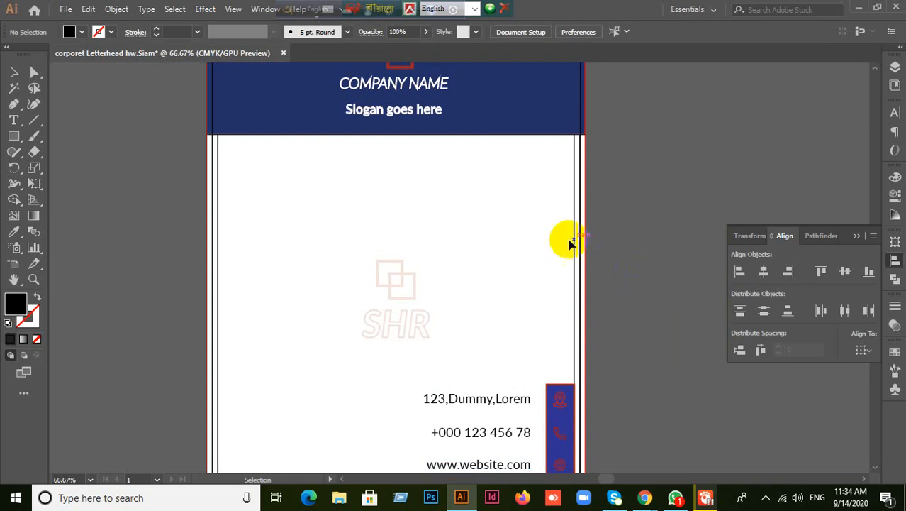
pyautogui.rightClick(517, 244)
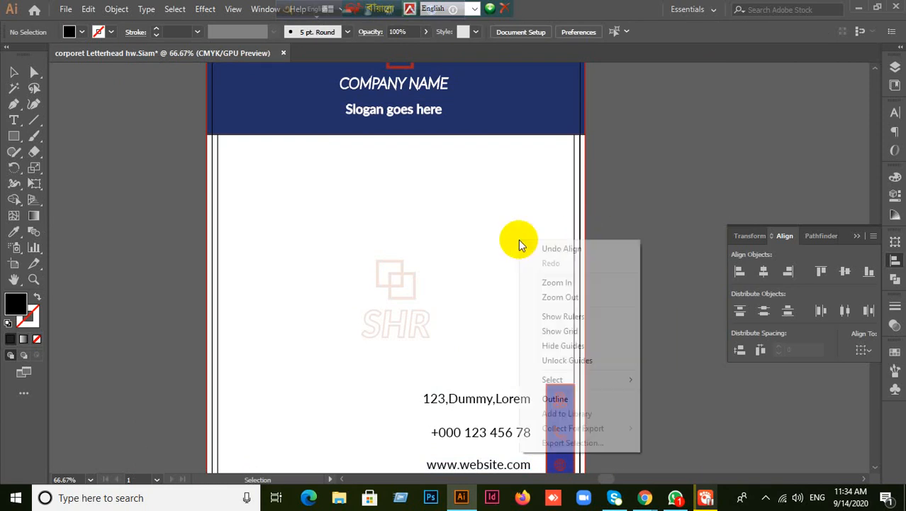
pyautogui.click(672, 231)
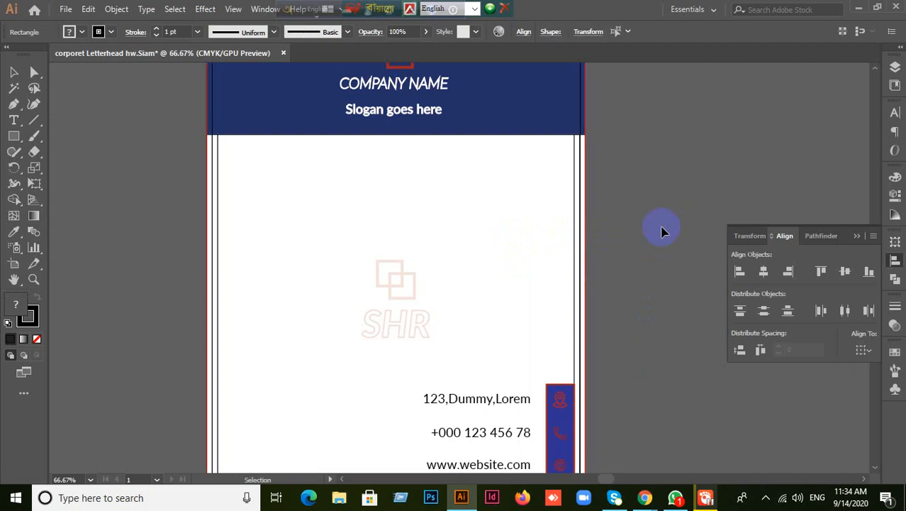
pyautogui.hotkey('ctrl', '-')
pyautogui.press('m')
# - Draw a large white rectangle left of the letterhead and move a white backing shape right of the page
pyautogui.moveTo(320, 134)
pyautogui.mouseDown()
pyautogui.moveTo(79, 308)
pyautogui.moveTo(53, 473)
pyautogui.mouseUp()
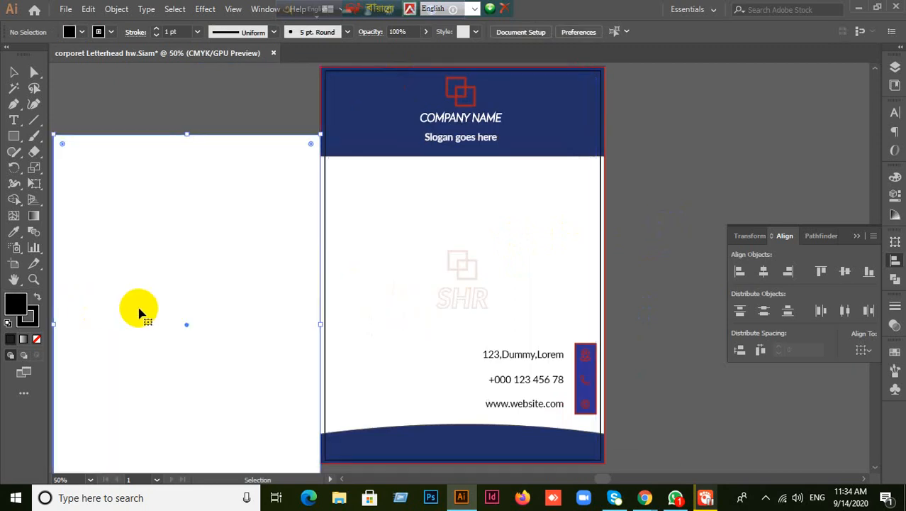
pyautogui.moveTo(581, 188); pyautogui.dragTo(847, 178)
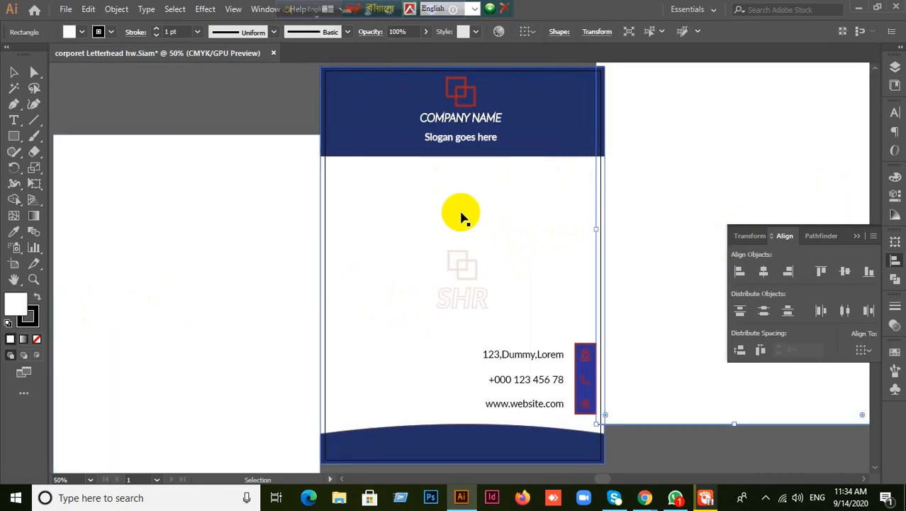
pyautogui.moveTo(394, 205); pyautogui.dragTo(231, 126)
pyautogui.hotkey('ctrl', 'z')
# - Drag white rectangle copies around the pasteboard beside the letterhead
pyautogui.scroll(-3, 376, 282)
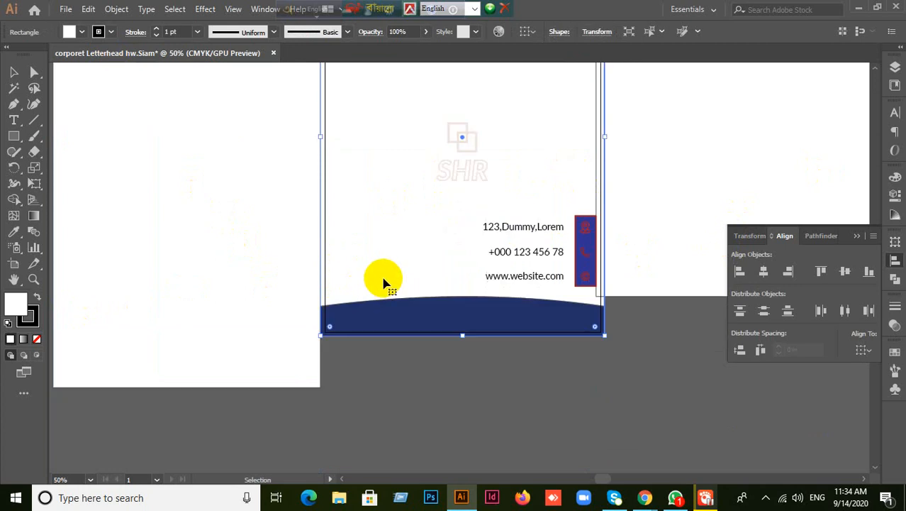
pyautogui.moveTo(389, 253); pyautogui.dragTo(654, 375)
pyautogui.scroll(-2, 496, 388)
pyautogui.moveTo(404, 188); pyautogui.dragTo(257, 446)
pyautogui.scroll(-2, 257, 446)
pyautogui.scroll(-1, 488, 357)
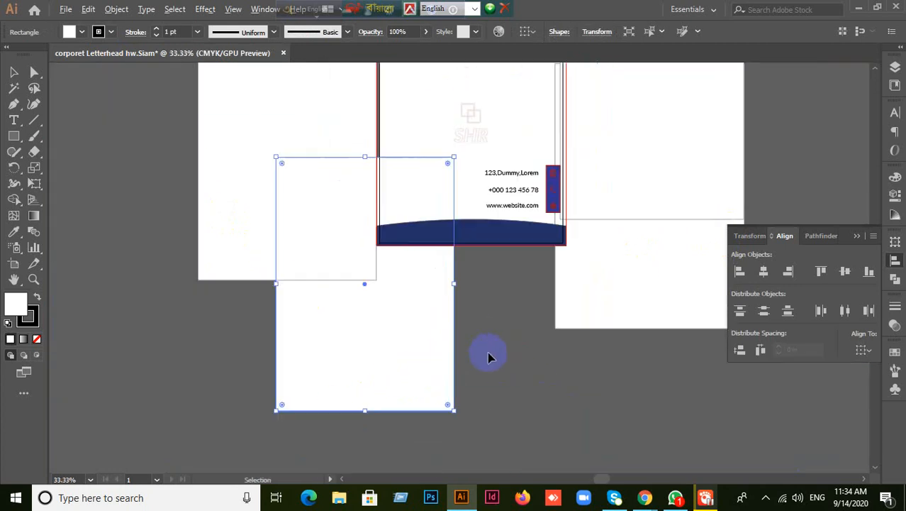
pyautogui.moveTo(531, 364); pyautogui.dragTo(689, 412)
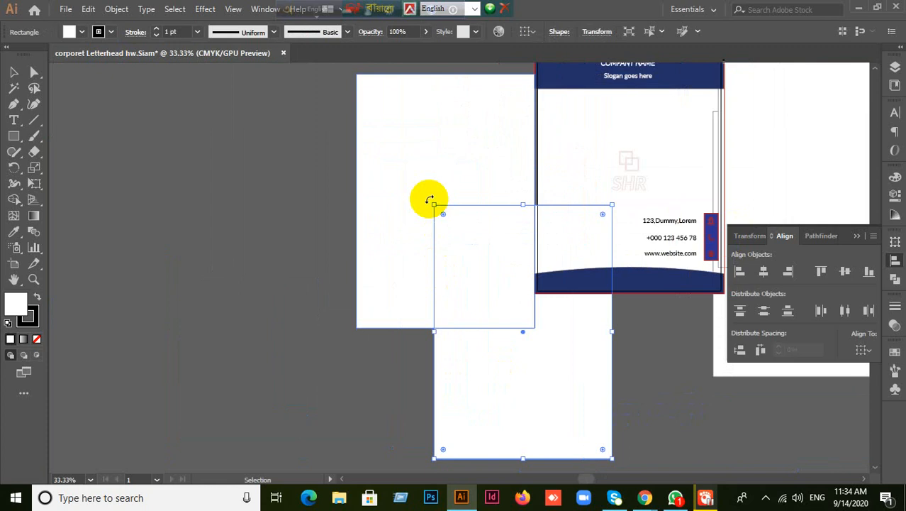
# - Reposition the second white rectangle and place a copy over the letterhead
pyautogui.moveTo(397, 140); pyautogui.dragTo(204, 202)
pyautogui.moveTo(497, 326); pyautogui.dragTo(367, 419)
pyautogui.scroll(-2, 589, 354)
pyautogui.scroll(2, 563, 409)
pyautogui.moveTo(758, 204); pyautogui.dragTo(346, 170)
pyautogui.scroll(2, 486, 358)
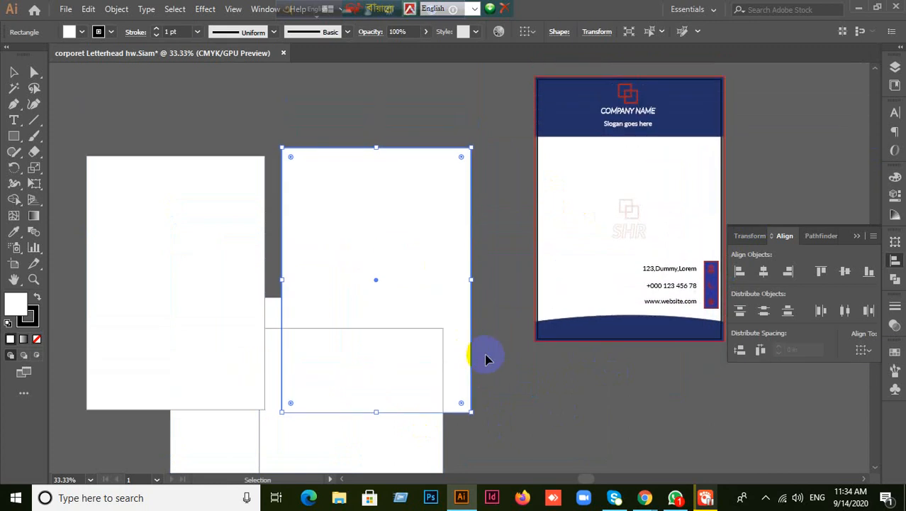
pyautogui.moveTo(292, 324); pyautogui.dragTo(487, 386)
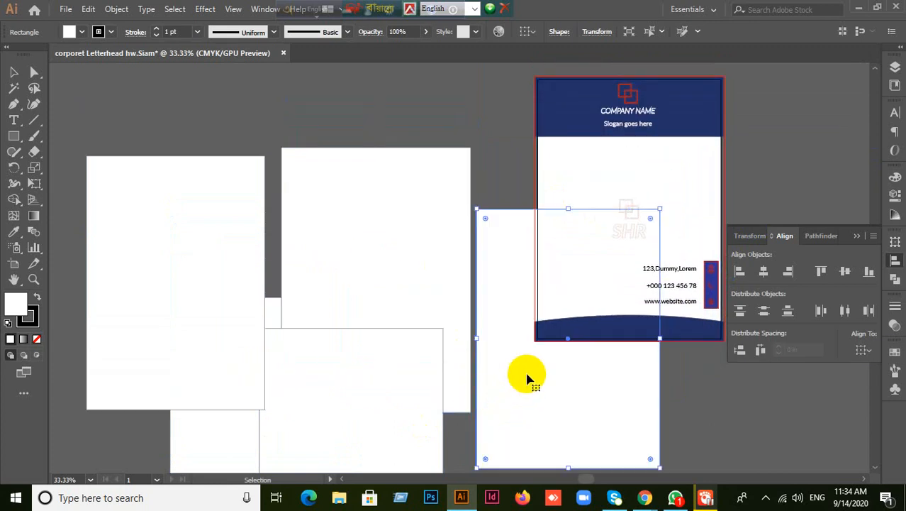
pyautogui.scroll(-3, 527, 379)
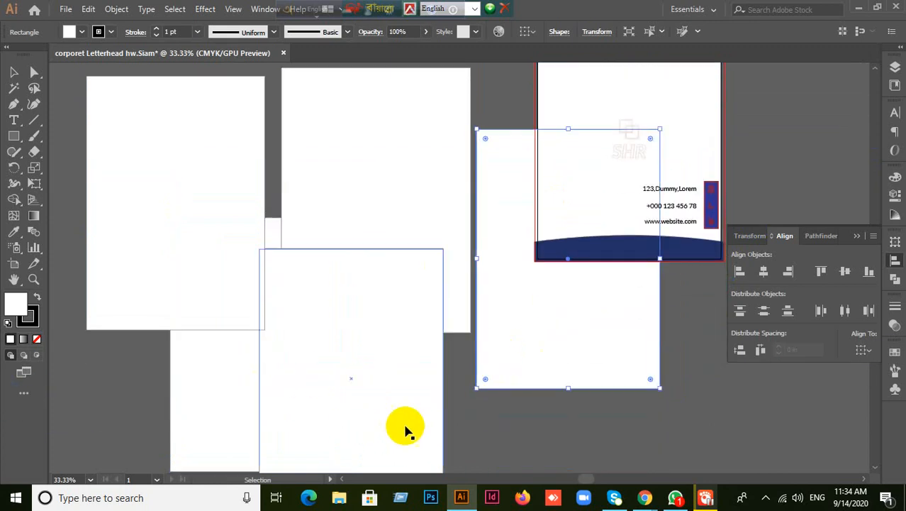
pyautogui.moveTo(512, 366); pyautogui.dragTo(139, 439)
pyautogui.scroll(-1, 441, 419)
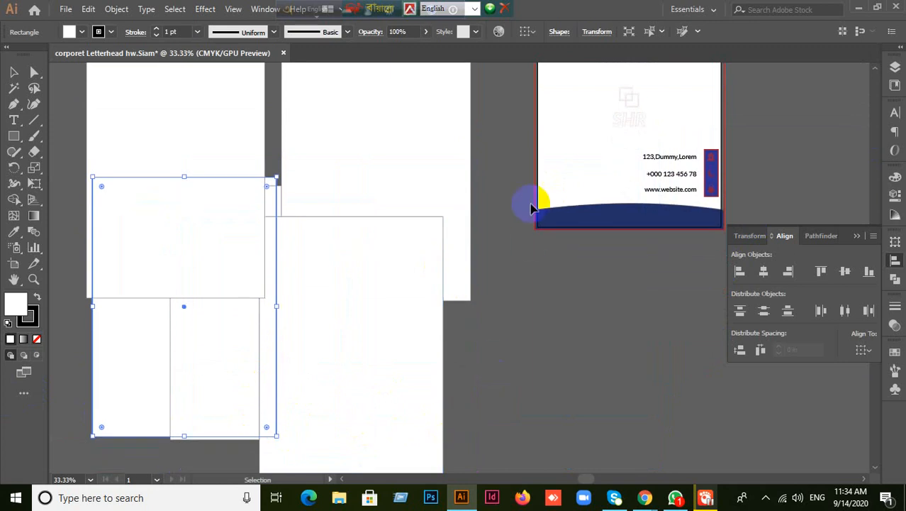
# - Select the wide white rectangle, then several white rectangles together, to find the stray ones
pyautogui.click(528, 205)
pyautogui.click(587, 361)
pyautogui.scroll(2, 599, 273)
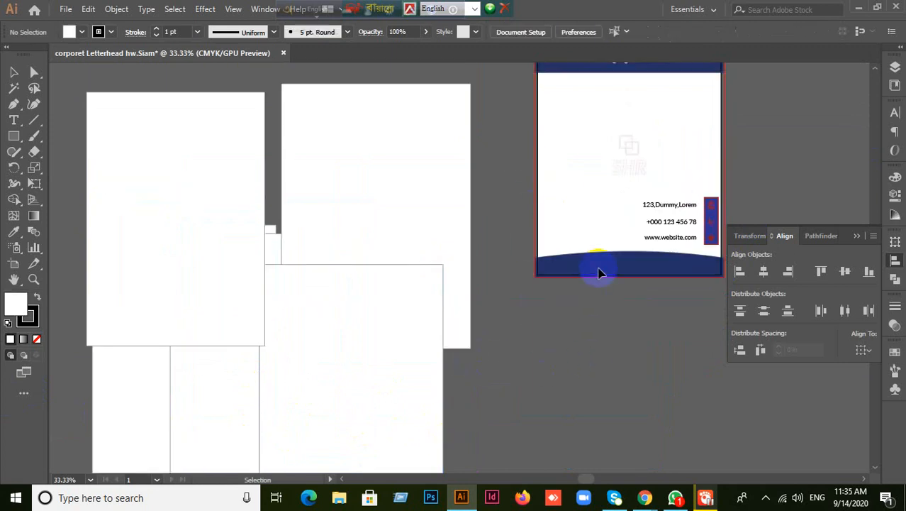
pyautogui.scroll(2, 600, 273)
pyautogui.moveTo(107, 140); pyautogui.dragTo(323, 342)
pyautogui.scroll(-2, 569, 385)
pyautogui.moveTo(353, 394); pyautogui.dragTo(267, 394)
pyautogui.click(601, 388)
pyautogui.scroll(2, 603, 386)
pyautogui.scroll(-3, 600, 383)
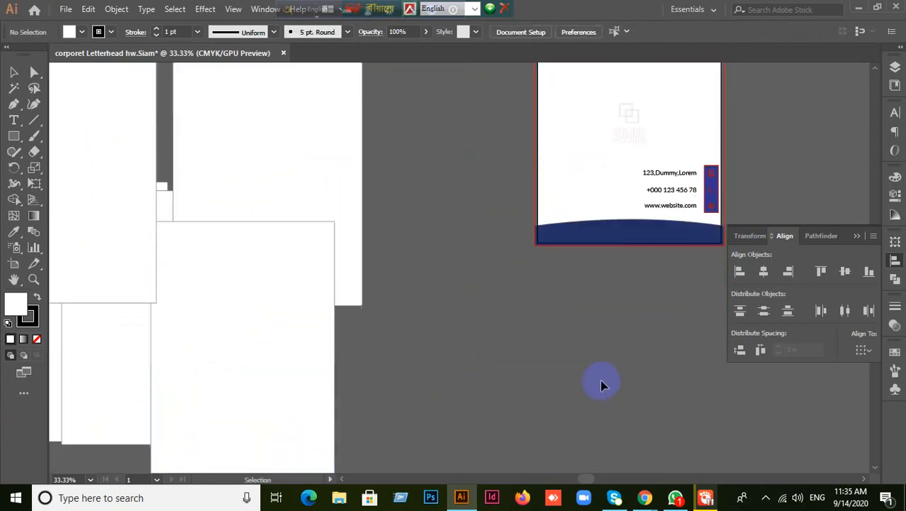
pyautogui.scroll(-3, 602, 383)
pyautogui.scroll(2, 601, 379)
# - Move the large white rectangle below the letterhead and spread the other white rectangles apart
pyautogui.click(295, 332)
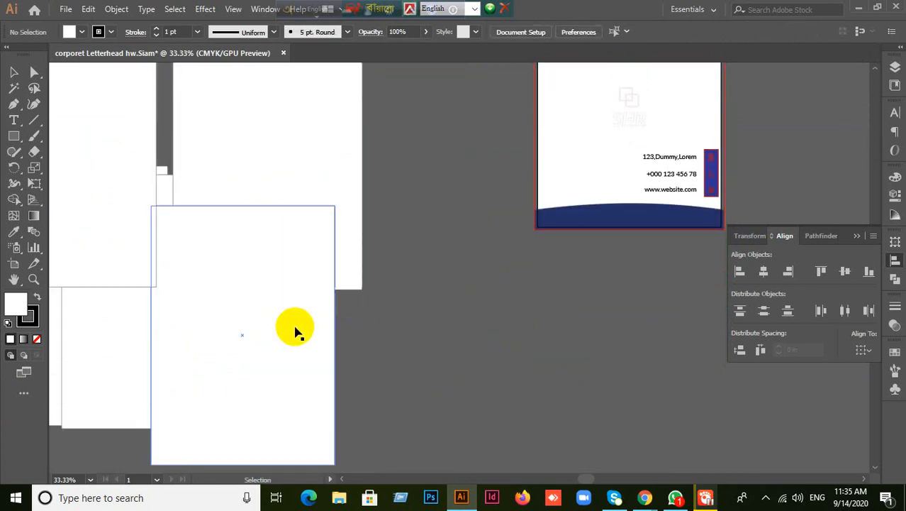
pyautogui.moveTo(296, 332); pyautogui.dragTo(690, 363)
pyautogui.moveTo(586, 166); pyautogui.dragTo(525, 190)
pyautogui.moveTo(266, 180); pyautogui.dragTo(314, 229)
pyautogui.moveTo(200, 363); pyautogui.dragTo(249, 426)
pyautogui.moveTo(130, 144); pyautogui.dragTo(184, 180)
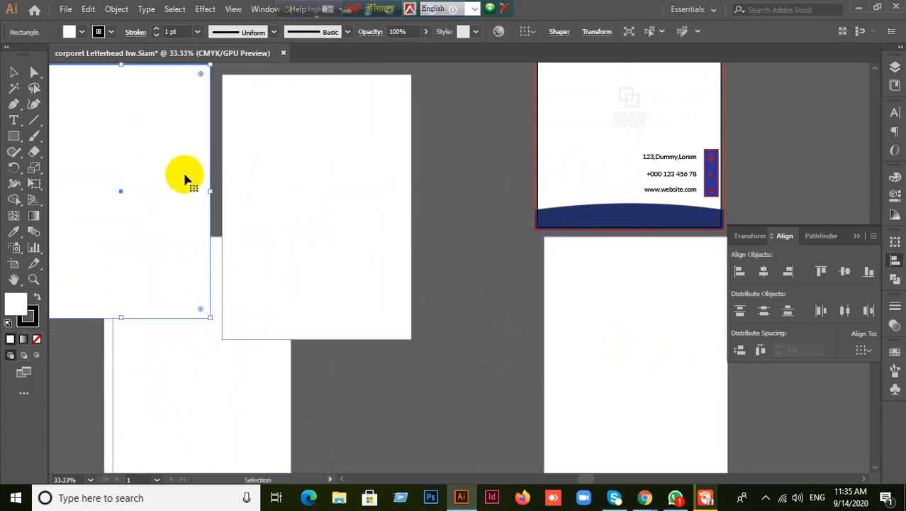
pyautogui.click(412, 381)
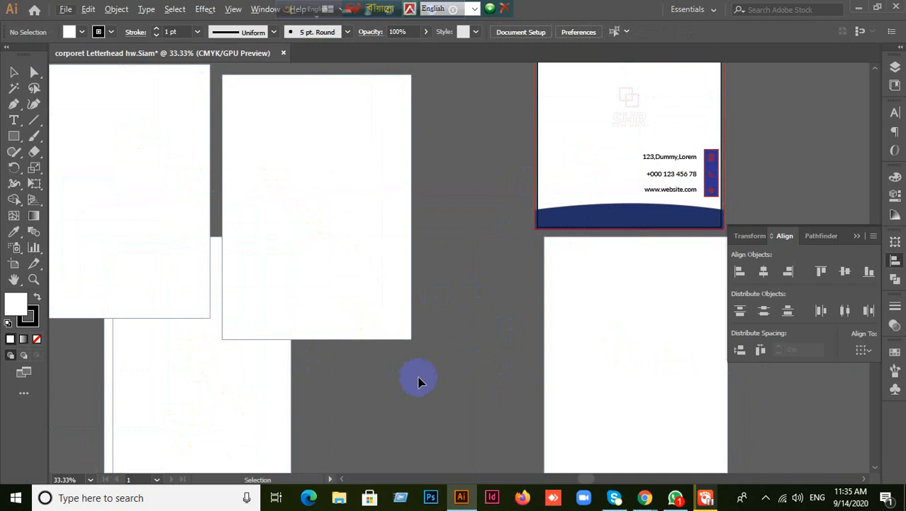
# - Move the lower stray white rectangle up and left, delete it, and view the whole page
pyautogui.scroll(-1, 413, 380)
pyautogui.moveTo(178, 283); pyautogui.dragTo(225, 292)
pyautogui.click(555, 414)
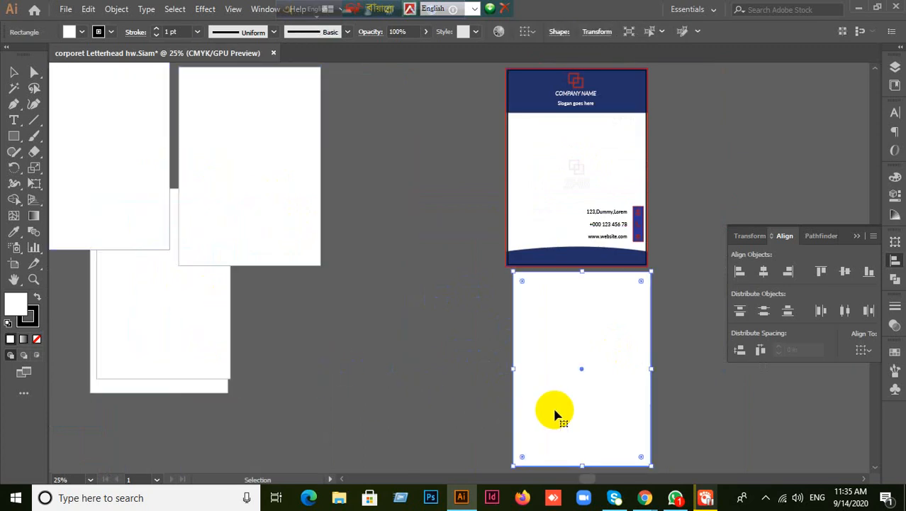
pyautogui.click(477, 357)
pyautogui.scroll(3, 534, 214)
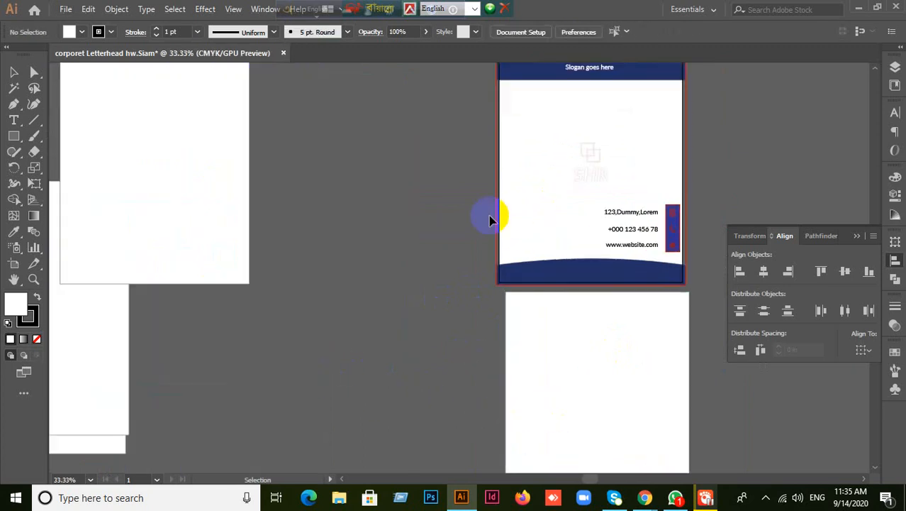
pyautogui.scroll(-2, 535, 206)
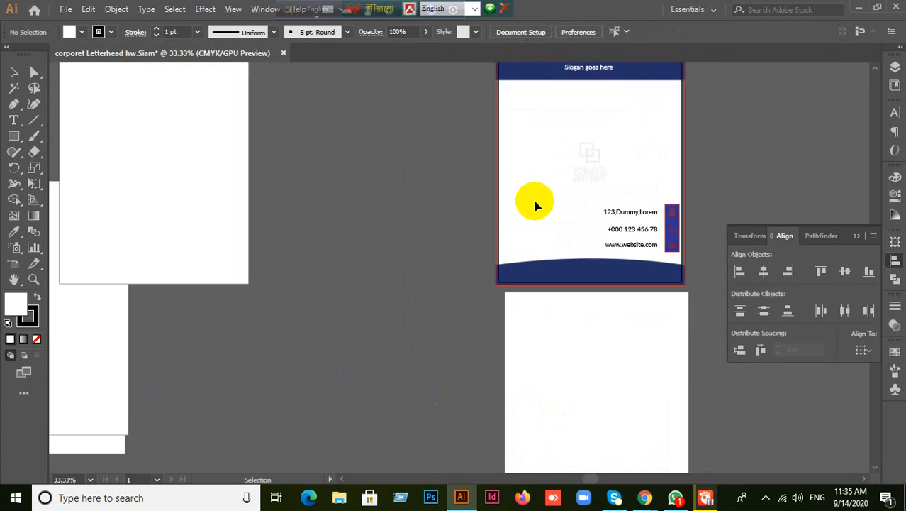
pyautogui.moveTo(615, 371); pyautogui.dragTo(415, 207)
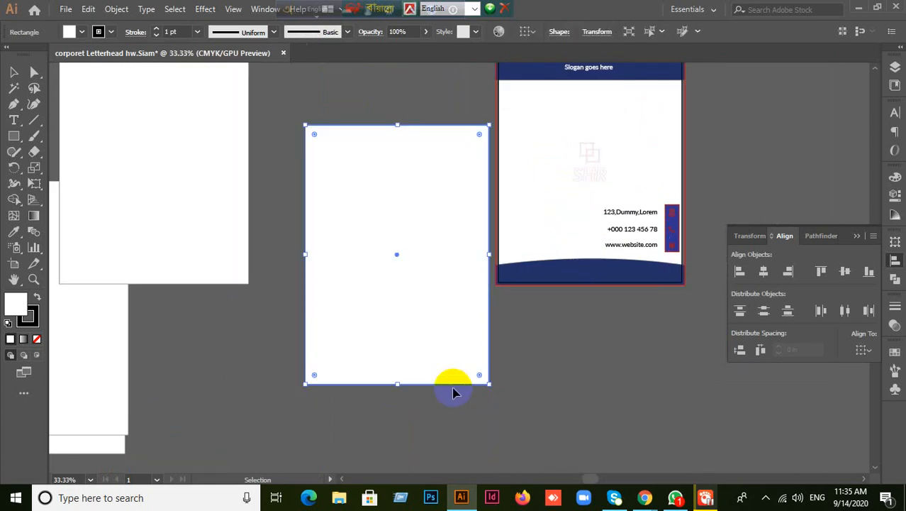
pyautogui.press('Delete')
pyautogui.moveTo(453, 387); pyautogui.dragTo(312, 471)
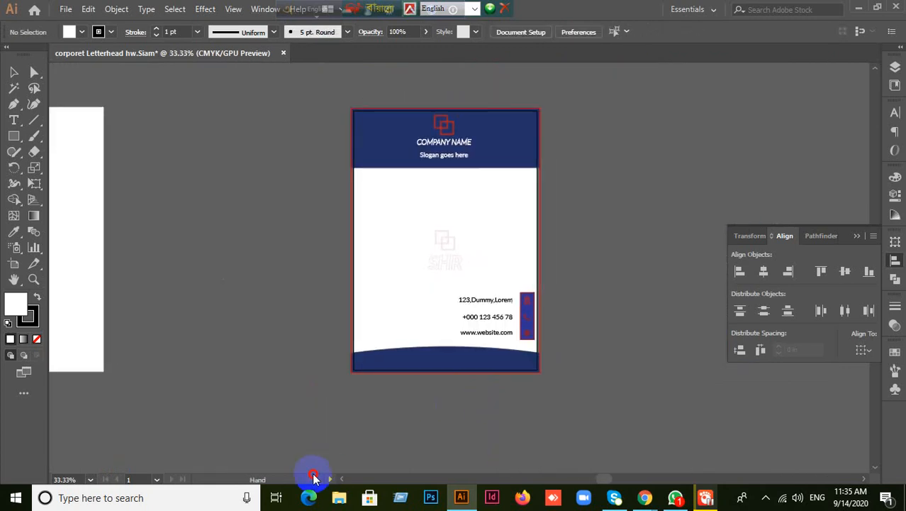
# - Set the stroke colour to None and make the white fill active
pyautogui.click(32, 317)
pyautogui.click(37, 340)
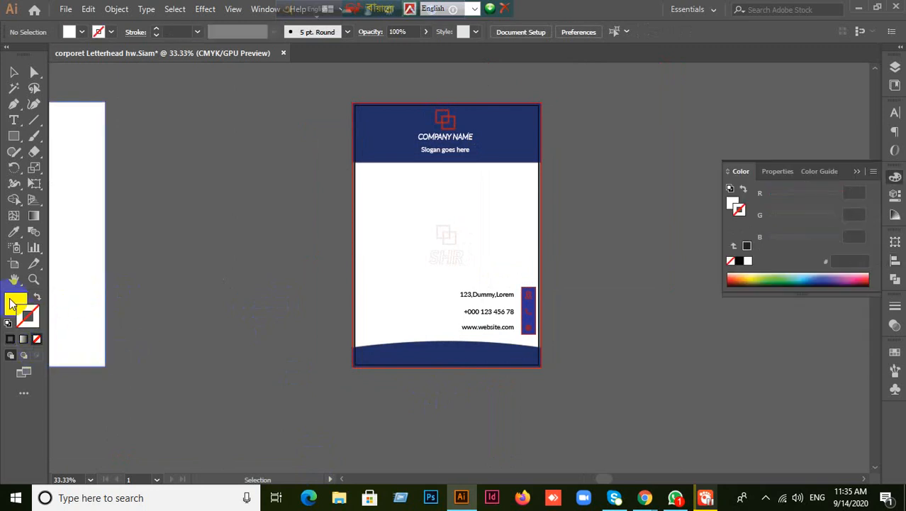
pyautogui.click(16, 303)
pyautogui.scroll(2, 445, 237)
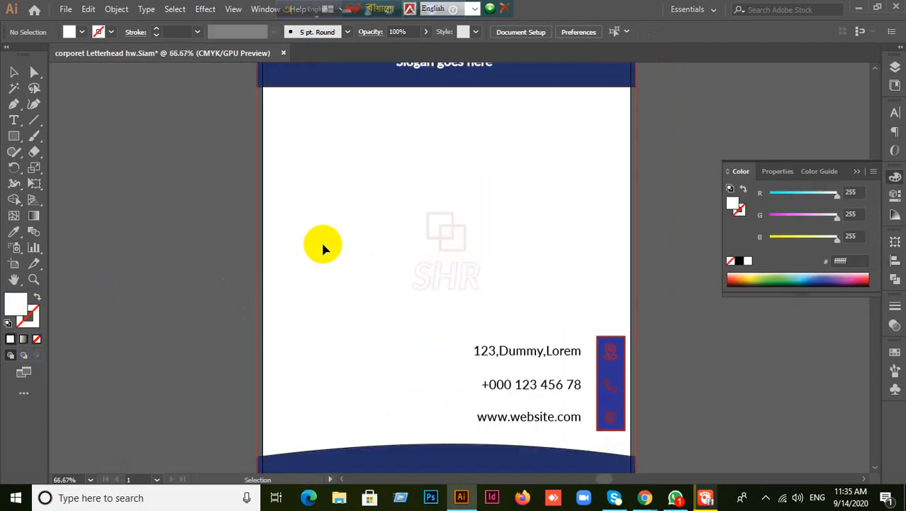
pyautogui.click(242, 232)
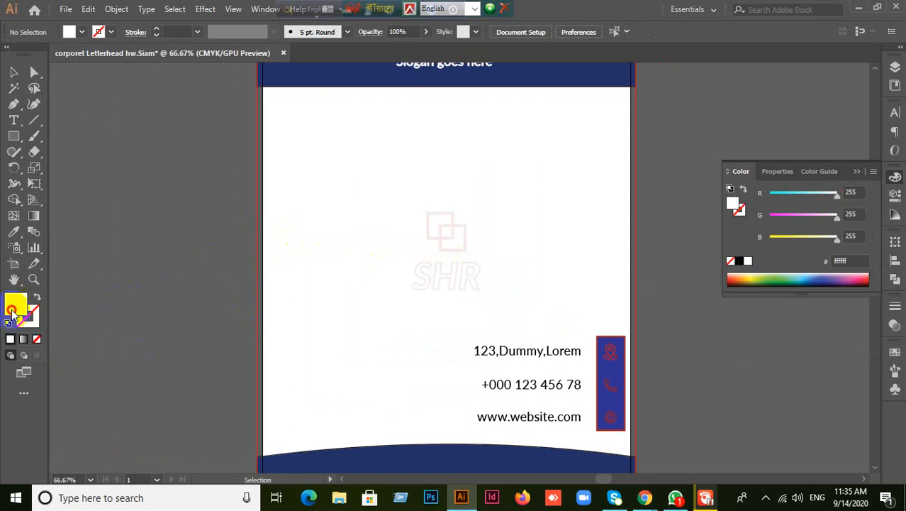
pyautogui.scroll(3, 178, 285)
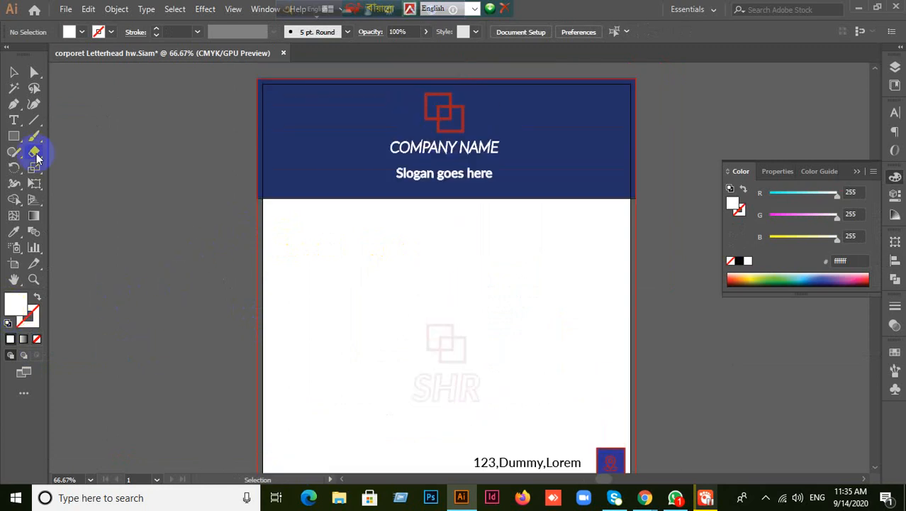
# - Draw a rectangle from the artboard's top-left to bottom-right corner, about 8.42 × 11.7 in, redrawing once
pyautogui.click(13, 135)
pyautogui.scroll(-1, 680, 310)
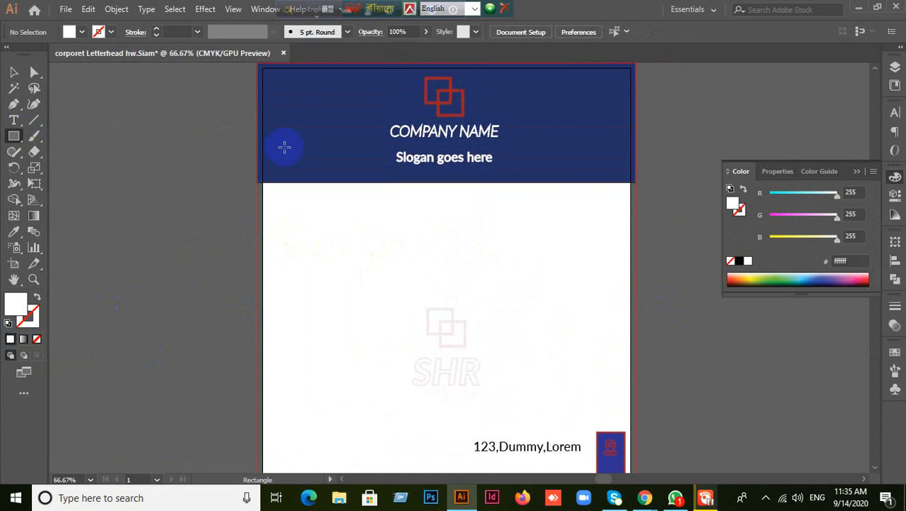
pyautogui.scroll(2, 241, 113)
pyautogui.scroll(-3, 378, 192)
pyautogui.scroll(2, 376, 188)
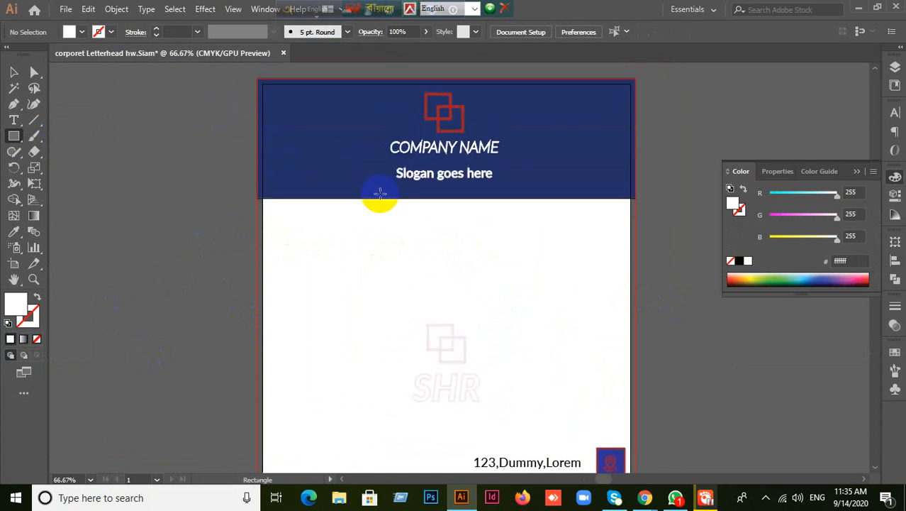
pyautogui.moveTo(256, 78); pyautogui.dragTo(628, 414)
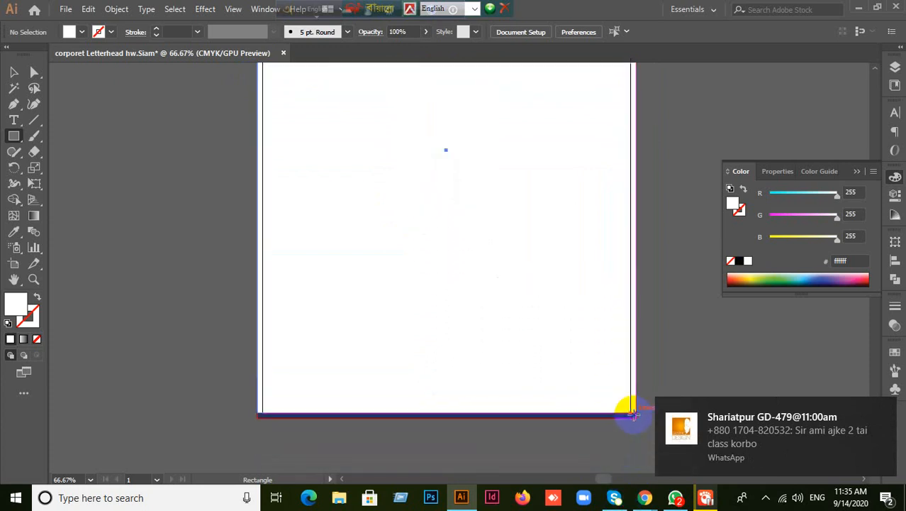
pyautogui.hotkey('ctrl', 'z')
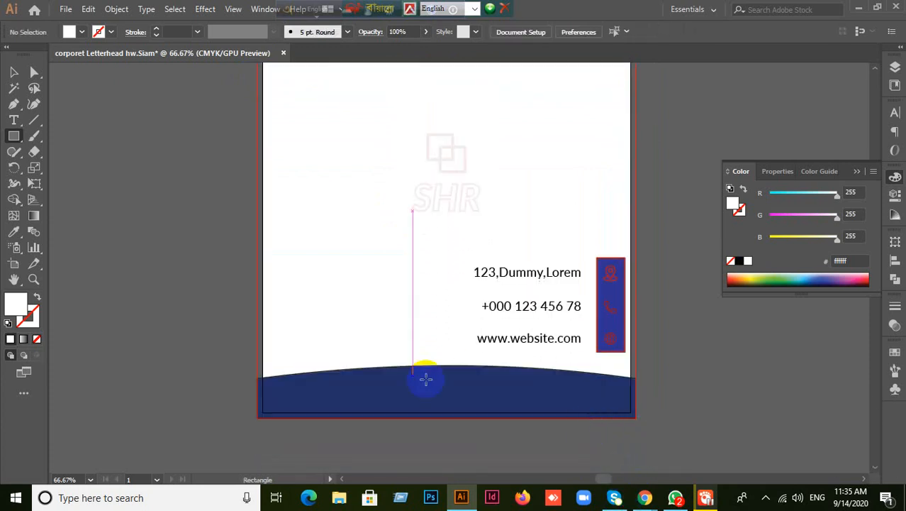
pyautogui.scroll(5, 267, 354)
pyautogui.scroll(-1, 346, 327)
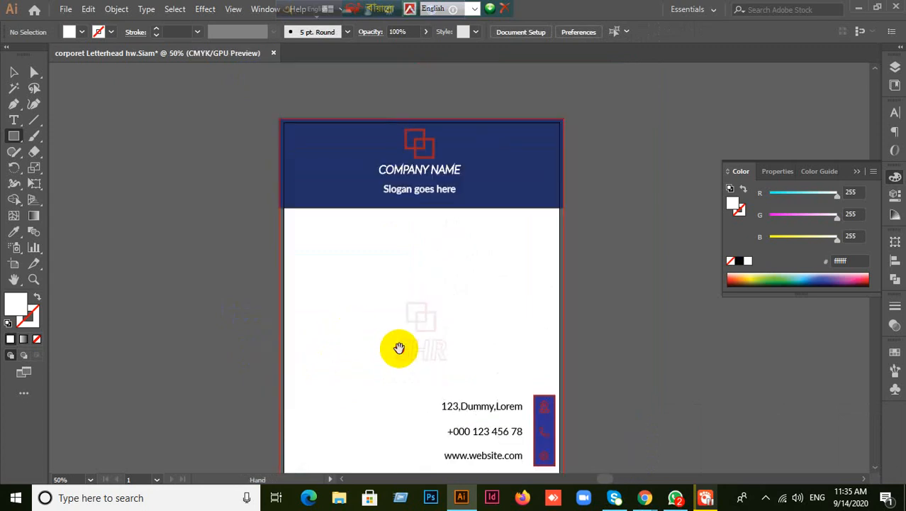
pyautogui.moveTo(398, 349); pyautogui.dragTo(361, 289)
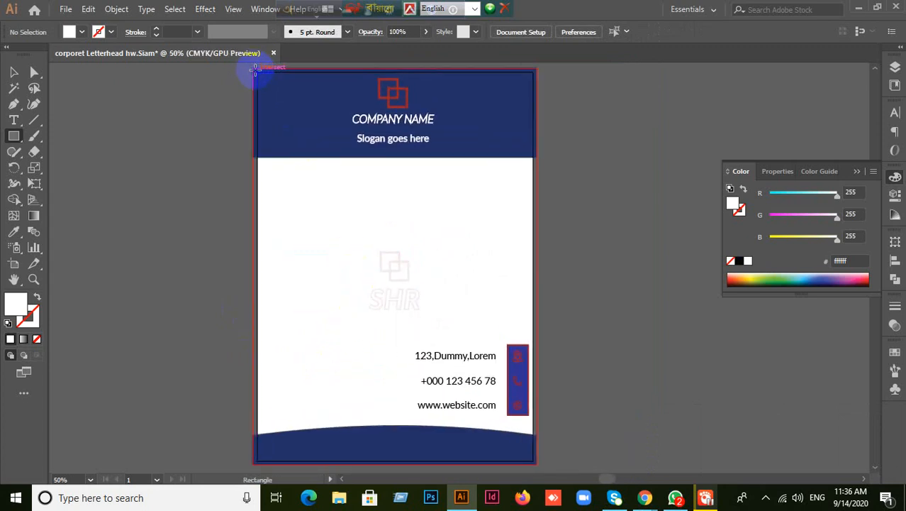
pyautogui.moveTo(256, 71); pyautogui.dragTo(537, 419)
# - Send the new white rectangle to the back, behind the letterhead design
pyautogui.click(13, 71)
pyautogui.scroll(2, 526, 243)
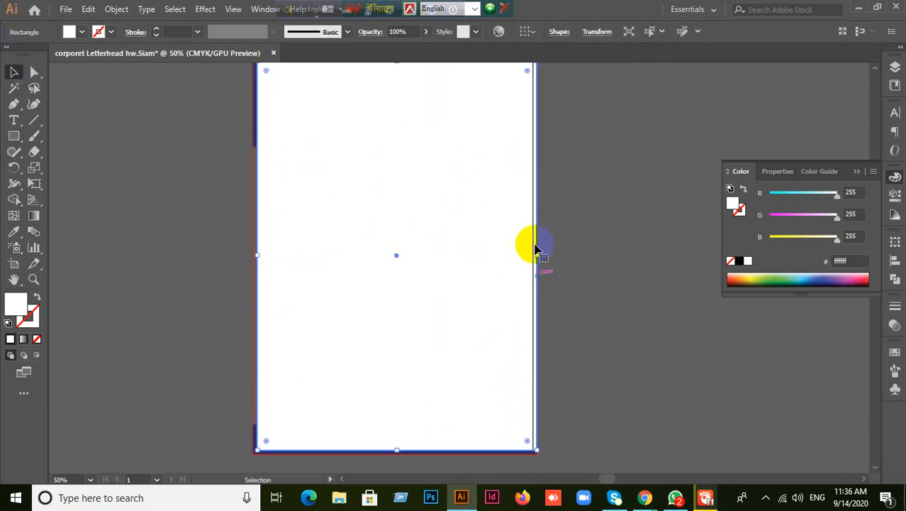
pyautogui.scroll(1, 609, 248)
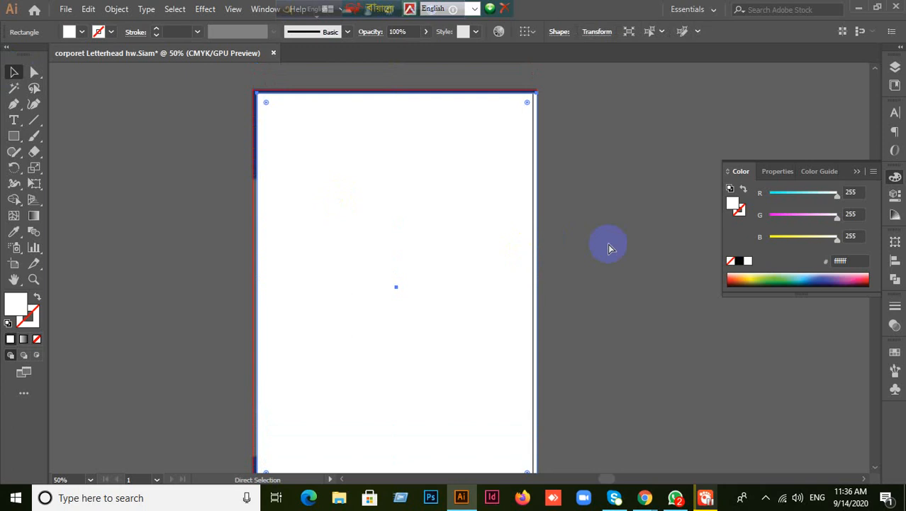
pyautogui.rightClick(475, 253)
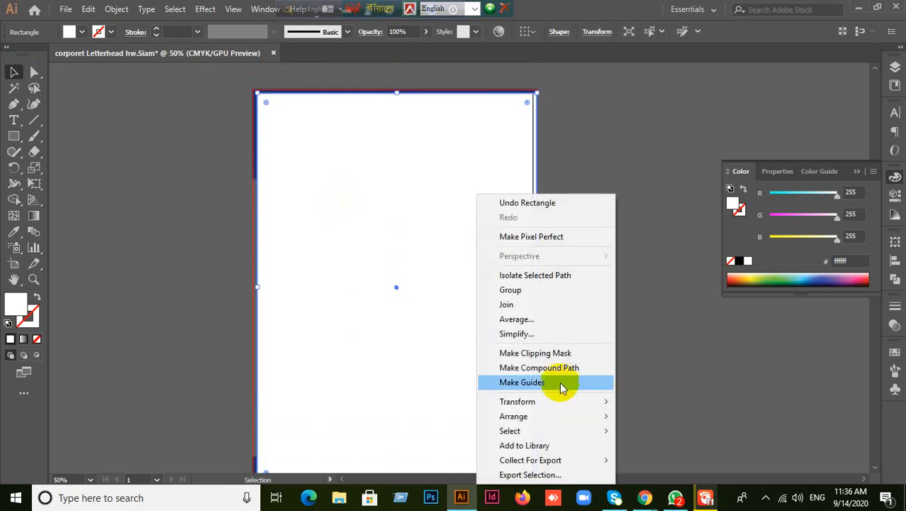
pyautogui.moveTo(572, 415)
pyautogui.click(667, 459)
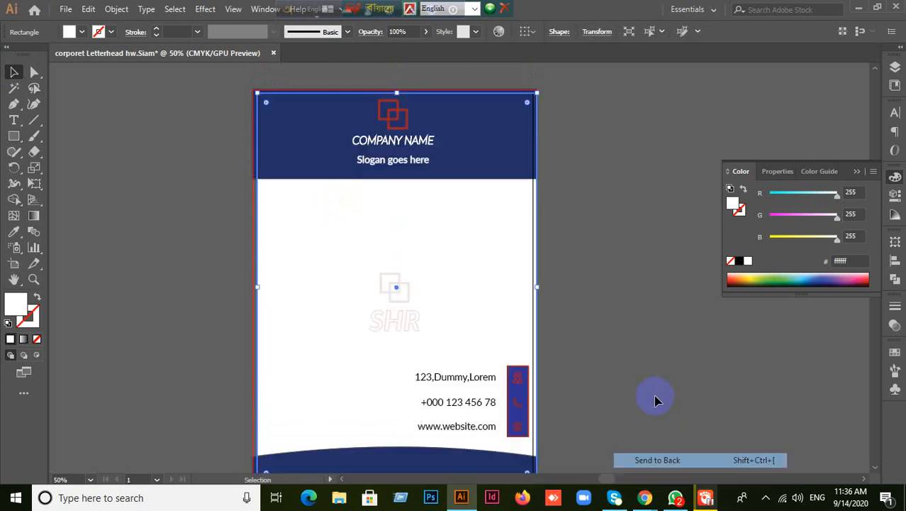
# - Apply Offset Path to the white rectangle with a 0.12 in offset, previewing the result
pyautogui.click(320, 309)
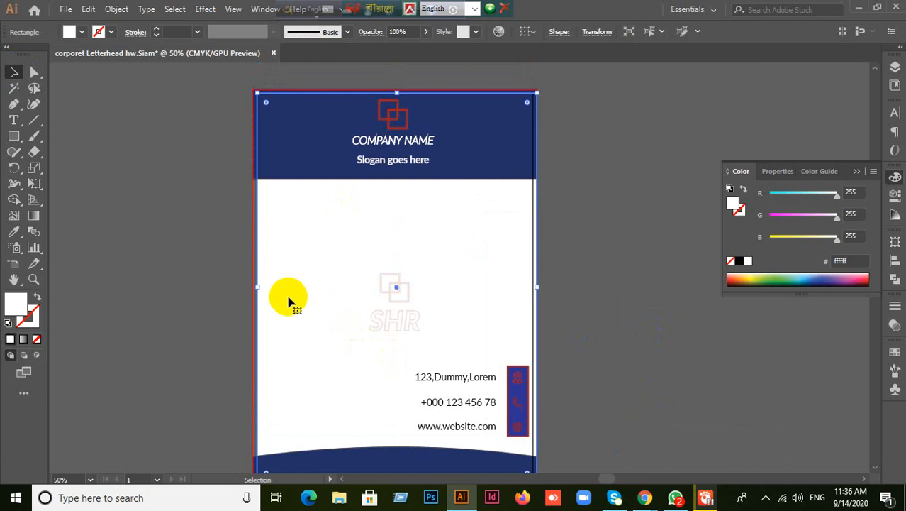
pyautogui.click(117, 9)
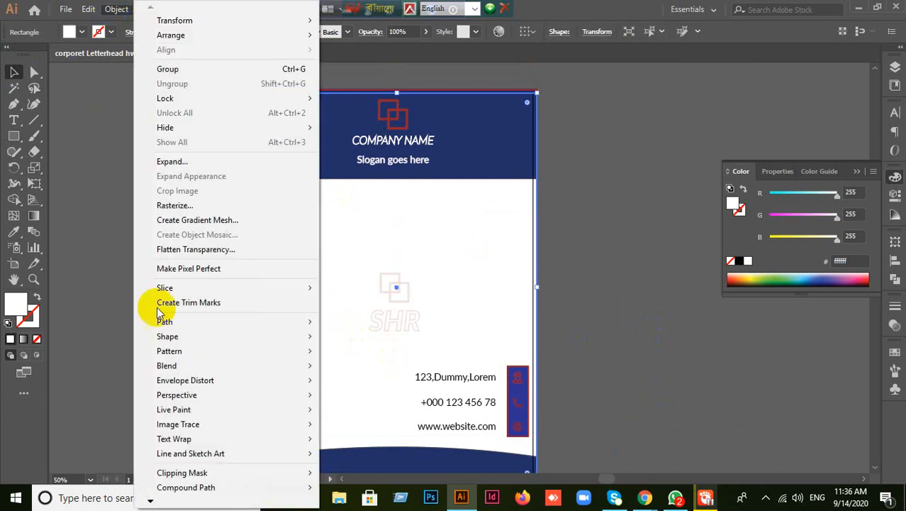
pyautogui.moveTo(166, 322)
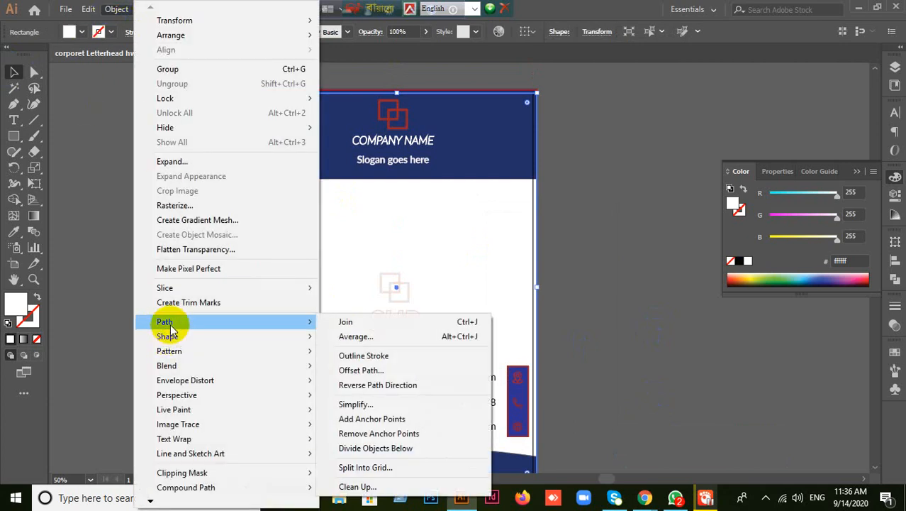
pyautogui.click(356, 370)
pyautogui.click(682, 288)
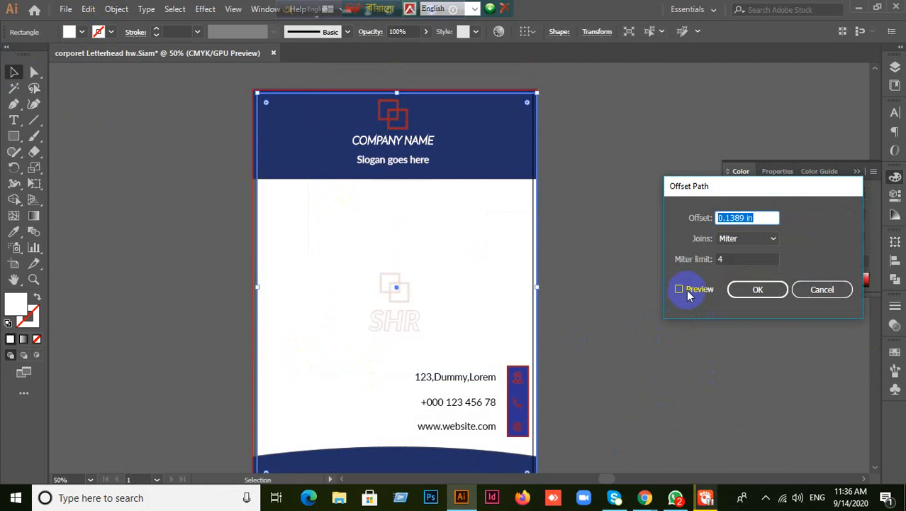
pyautogui.moveTo(785, 216); pyautogui.dragTo(641, 217)
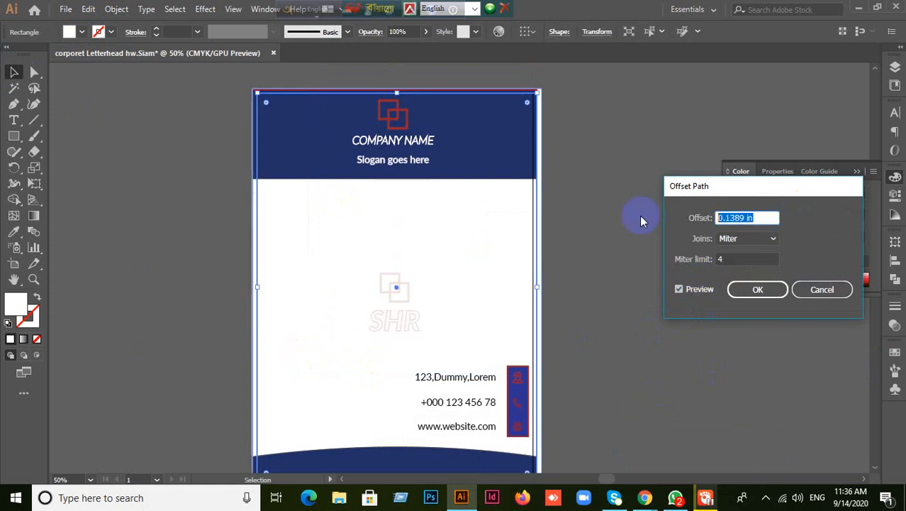
pyautogui.write('0.125')
pyautogui.click(755, 289)
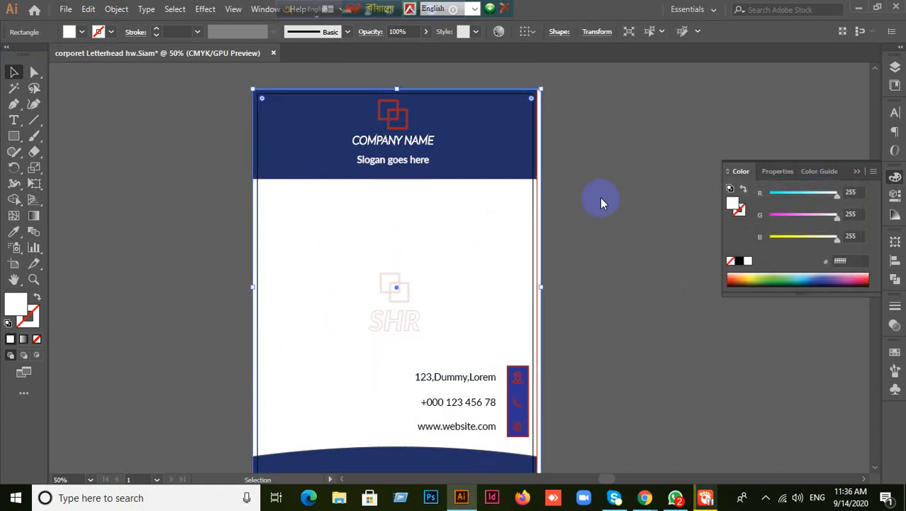
# - Reselect the white background rectangle with the Selection tool
pyautogui.press('a')
pyautogui.click(633, 158)
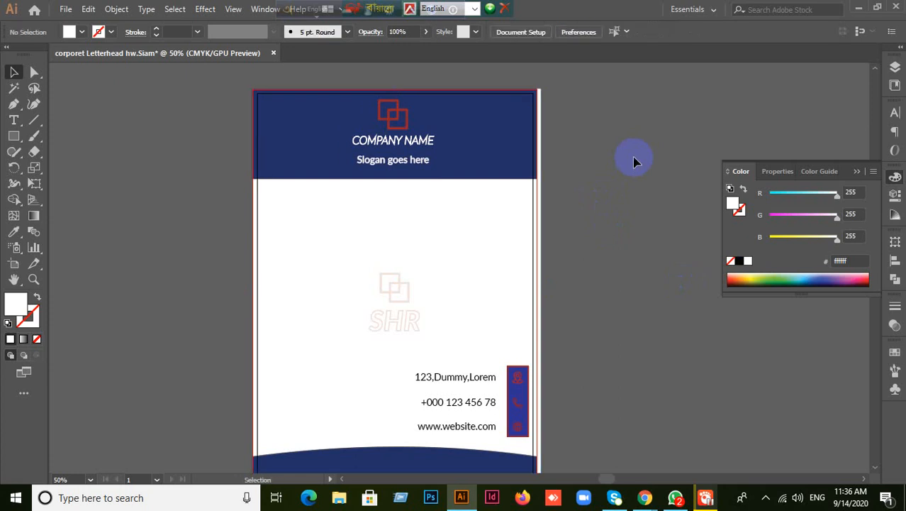
pyautogui.press('v')
pyautogui.click(328, 258)
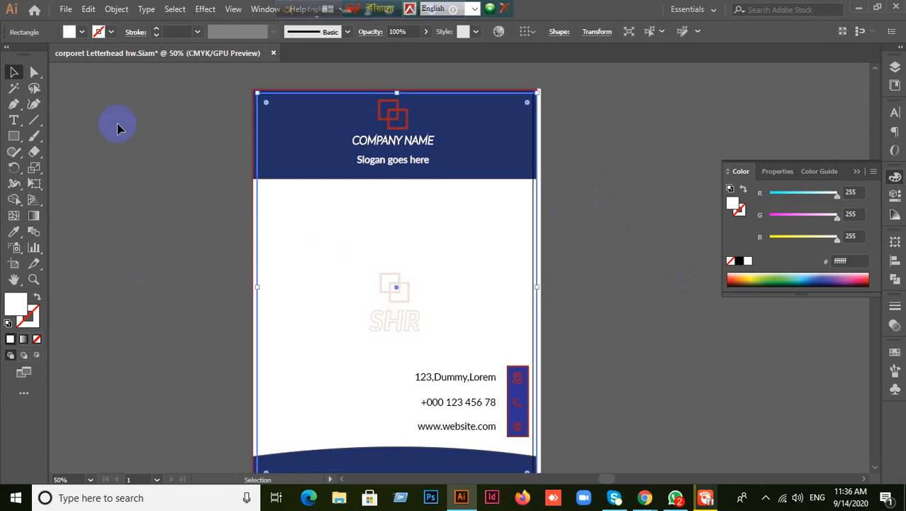
# - Create an inset rectangle with an Offset Path of -0.5, then reselect it
pyautogui.click(115, 9)
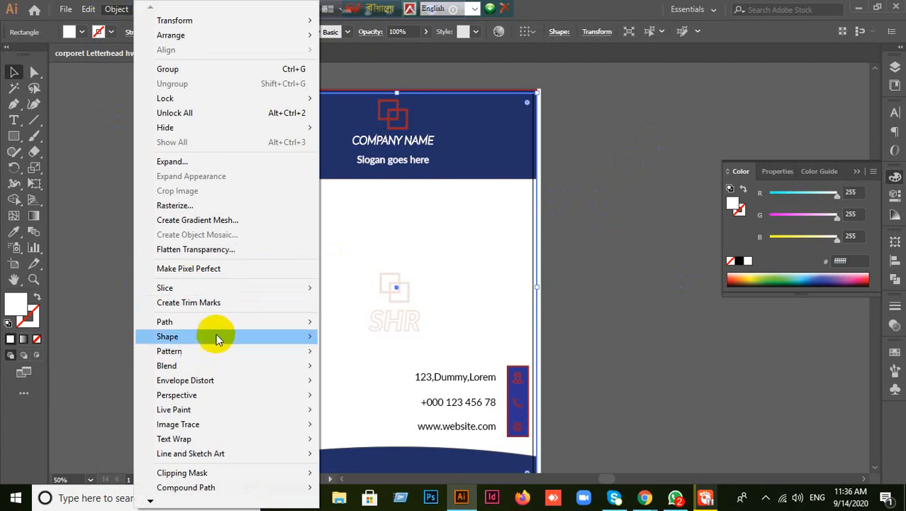
pyautogui.moveTo(218, 327)
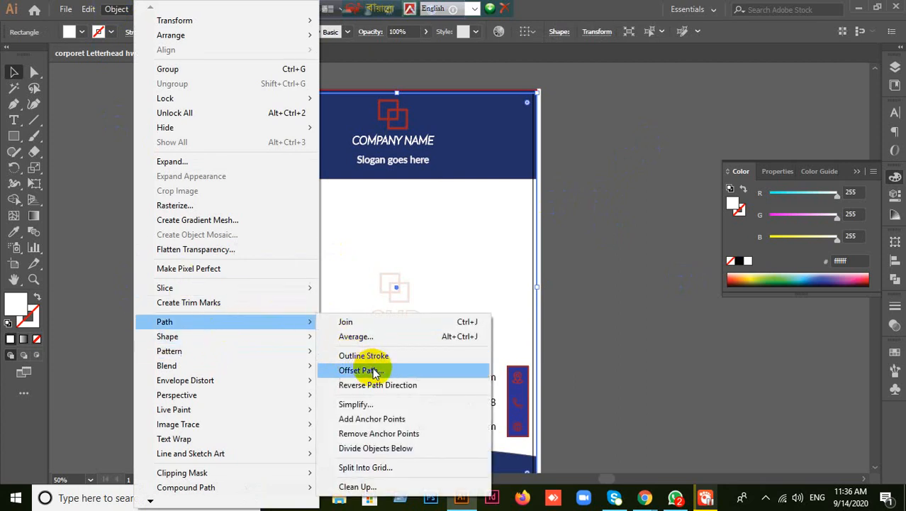
pyautogui.click(366, 371)
pyautogui.click(683, 294)
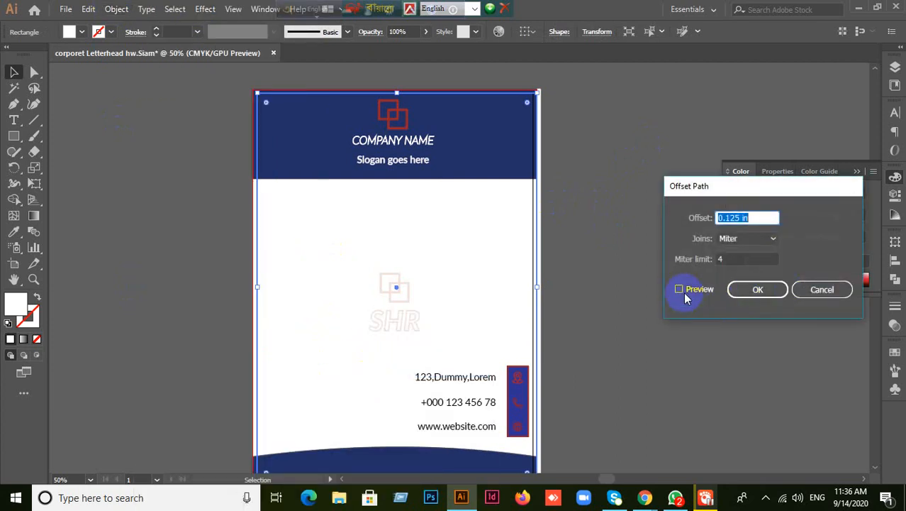
pyautogui.click(680, 291)
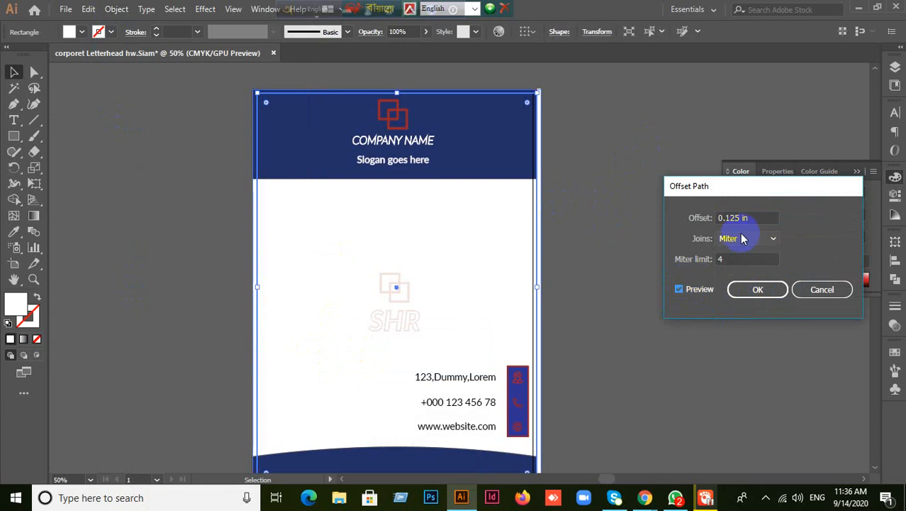
pyautogui.press('BackSpace')
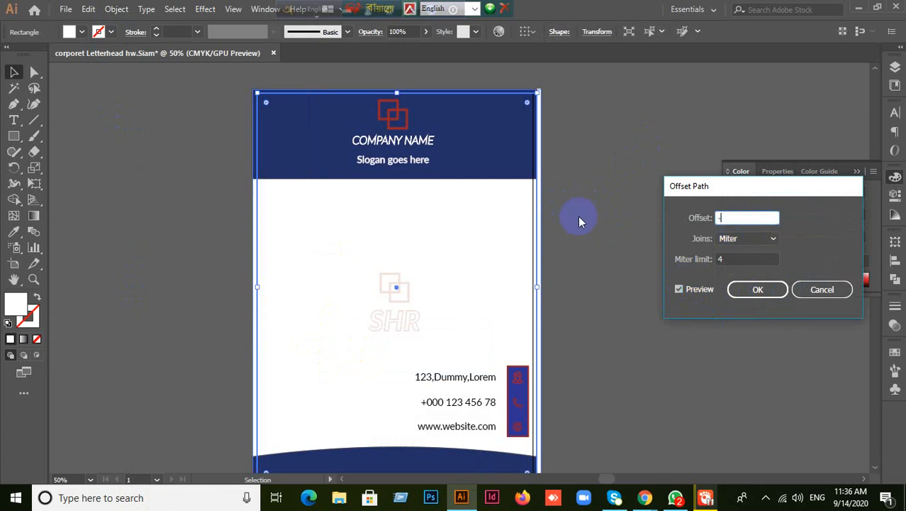
pyautogui.write('-0.5')
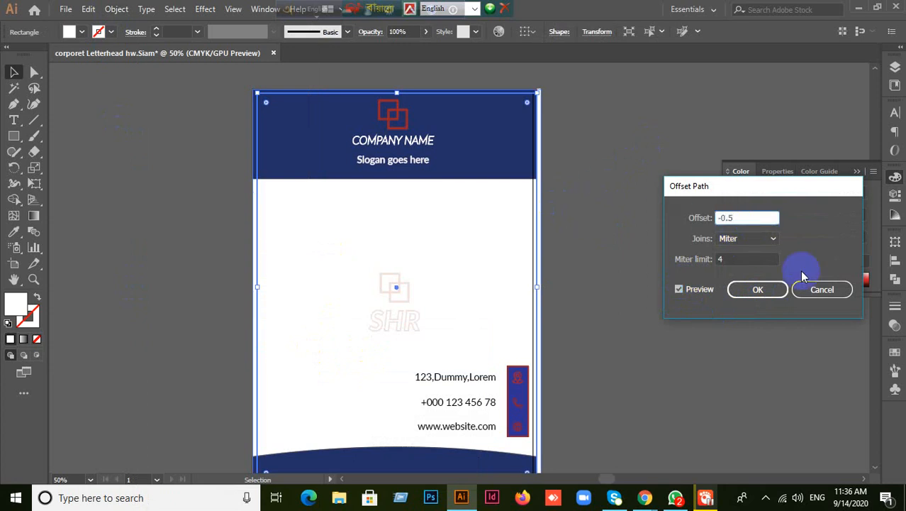
pyautogui.click(770, 288)
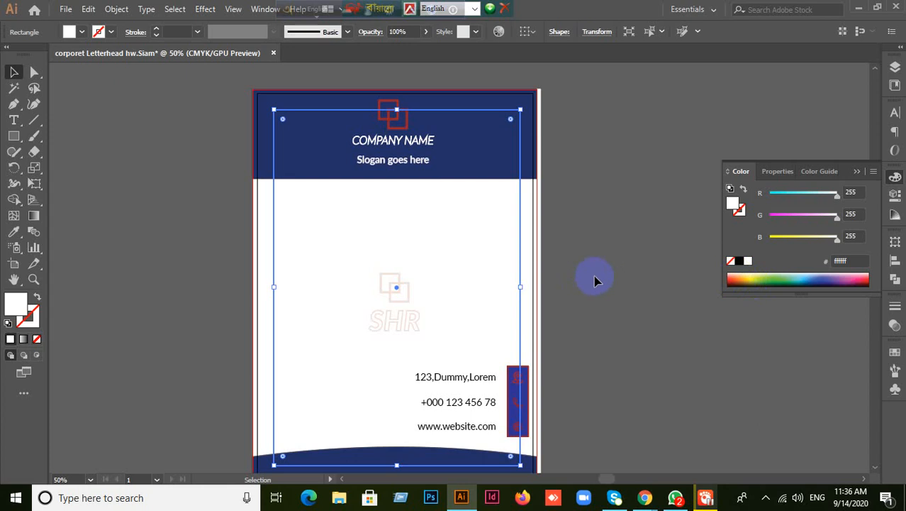
pyautogui.scroll(-3, 597, 277)
pyautogui.click(162, 212)
pyautogui.click(273, 222)
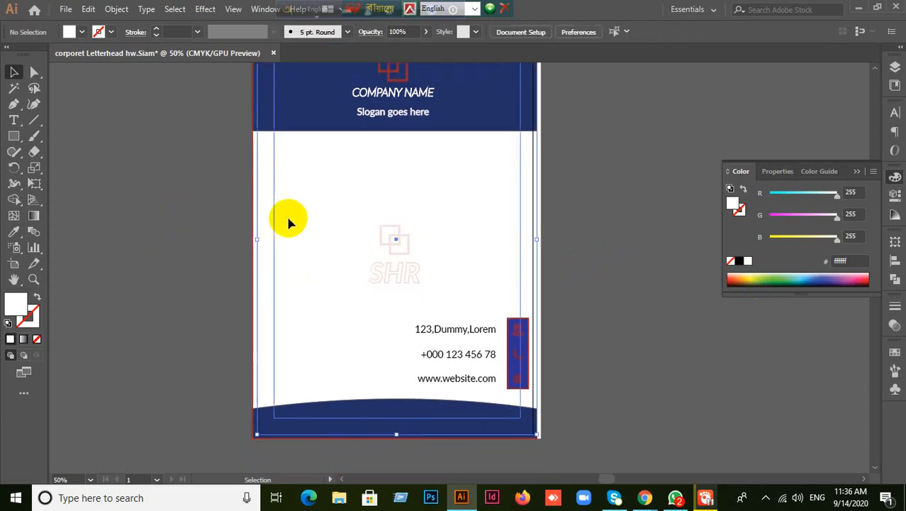
pyautogui.rightClick(262, 211)
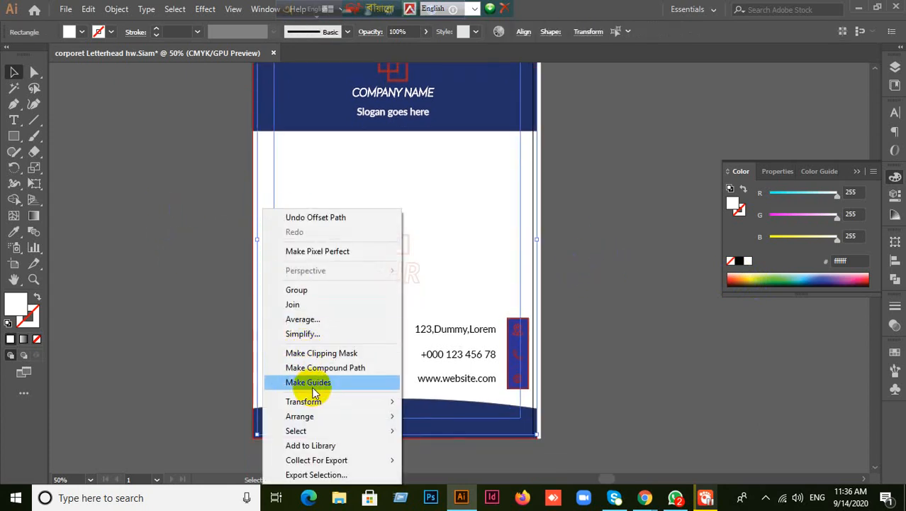
# - Convert the inset rectangle into margin guides with Make Guides
pyautogui.click(312, 387)
pyautogui.rightClick(307, 180)
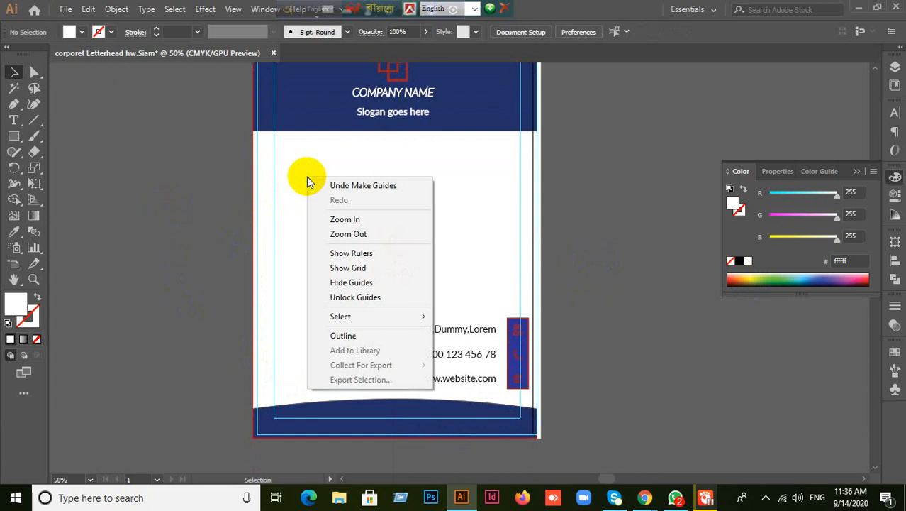
pyautogui.click(216, 261)
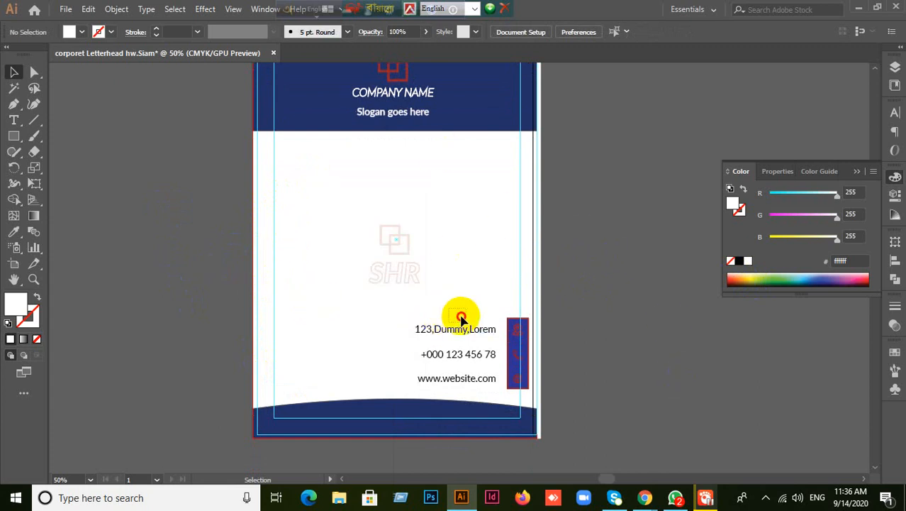
# - Move the contact text lines and icon bar inside the margin guides
pyautogui.moveTo(461, 317); pyautogui.dragTo(499, 369)
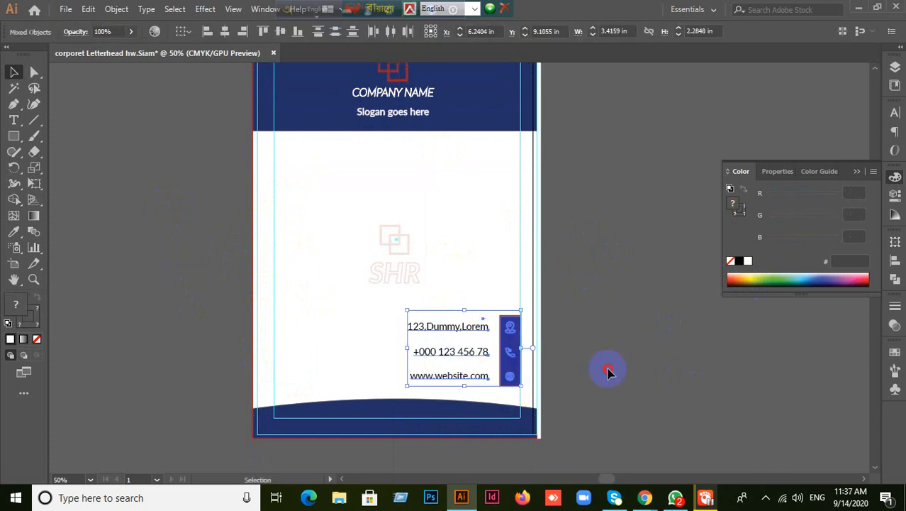
pyautogui.click(627, 367)
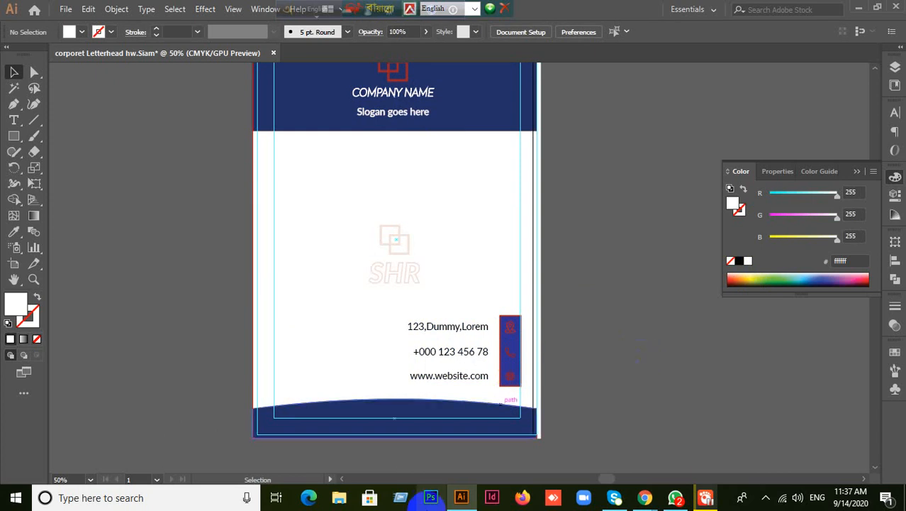
pyautogui.scroll(2, 507, 310)
pyautogui.scroll(-1, 508, 310)
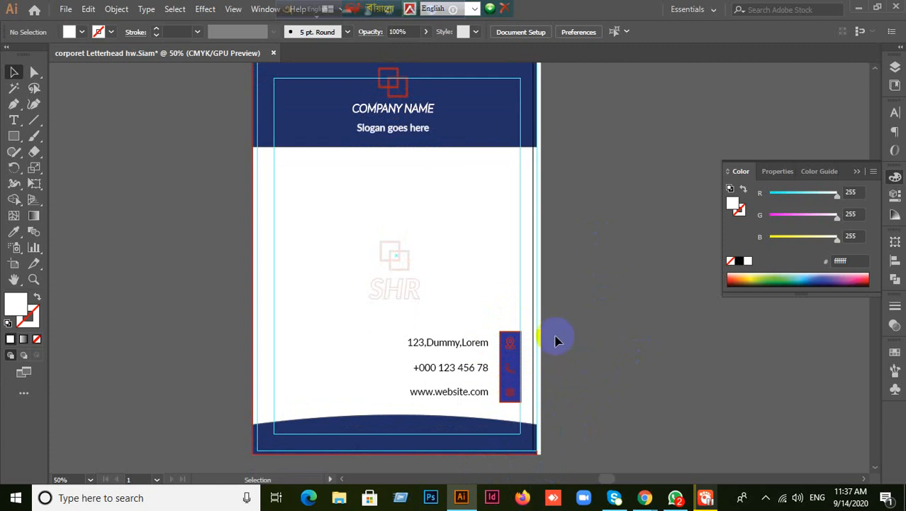
# - Select the faint SHR logo group and show the Transparency panel
pyautogui.click(382, 275)
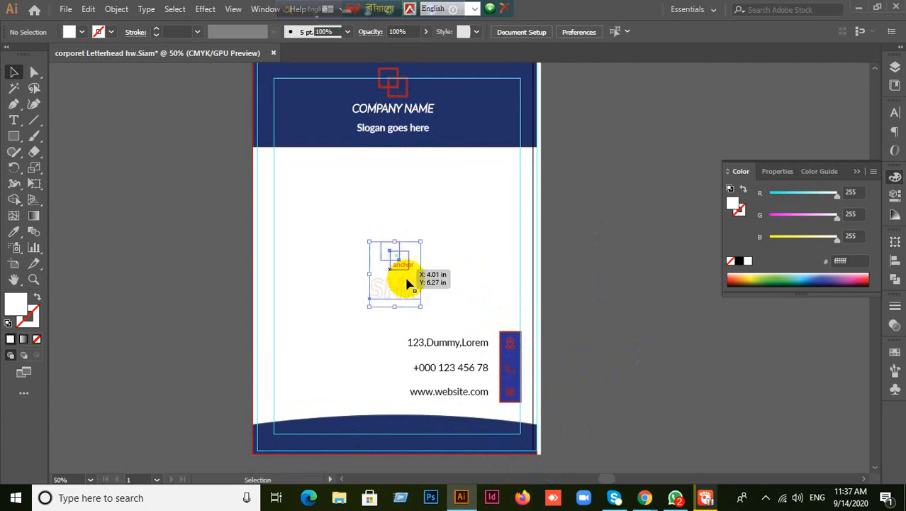
pyautogui.click(894, 327)
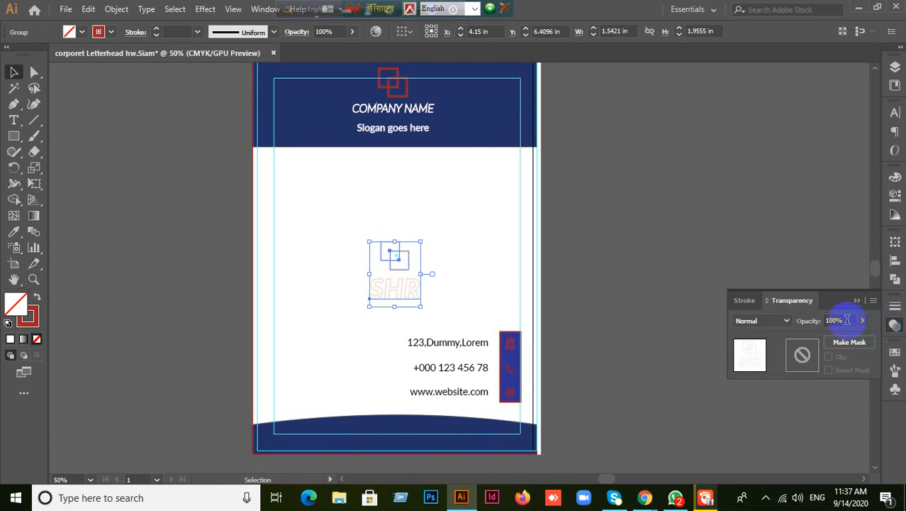
pyautogui.moveTo(532, 256); pyautogui.dragTo(709, 207)
pyautogui.click(695, 231)
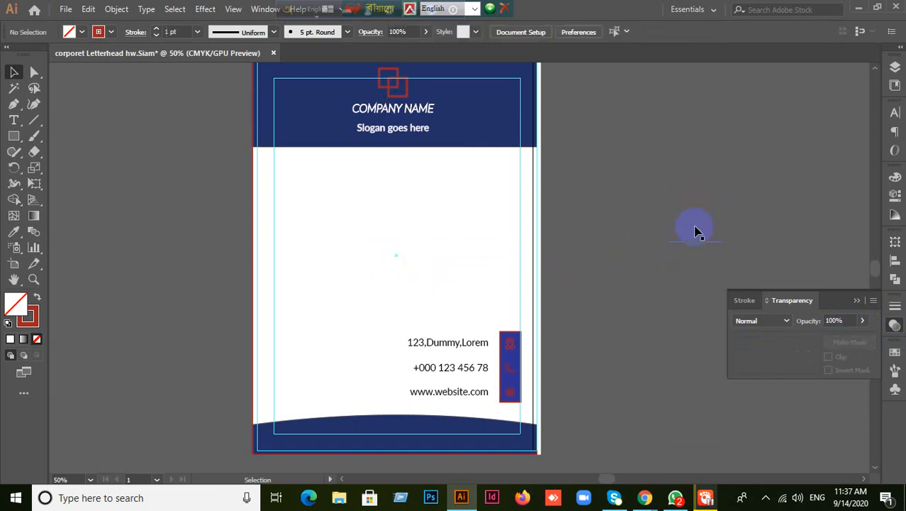
pyautogui.hotkey('ctrl', 'z')
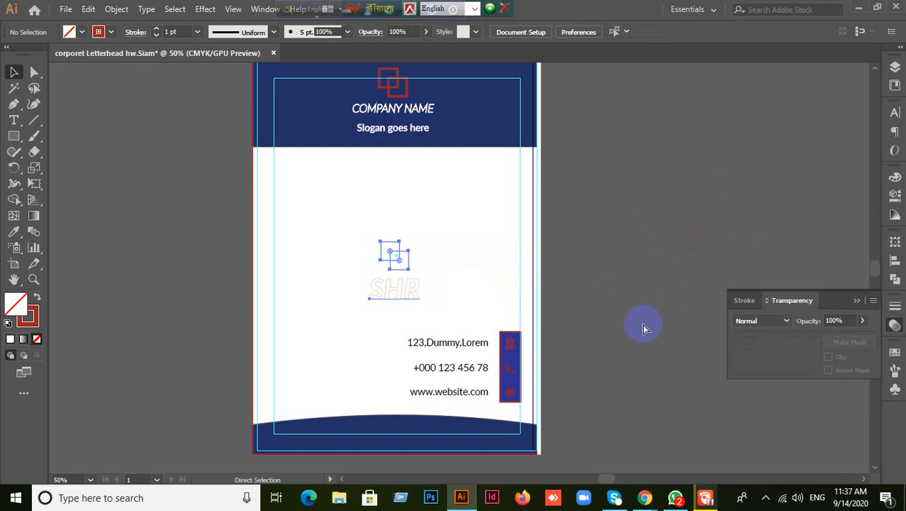
# - Ungroup the SHR logo's squares and lettering
pyautogui.rightClick(411, 289)
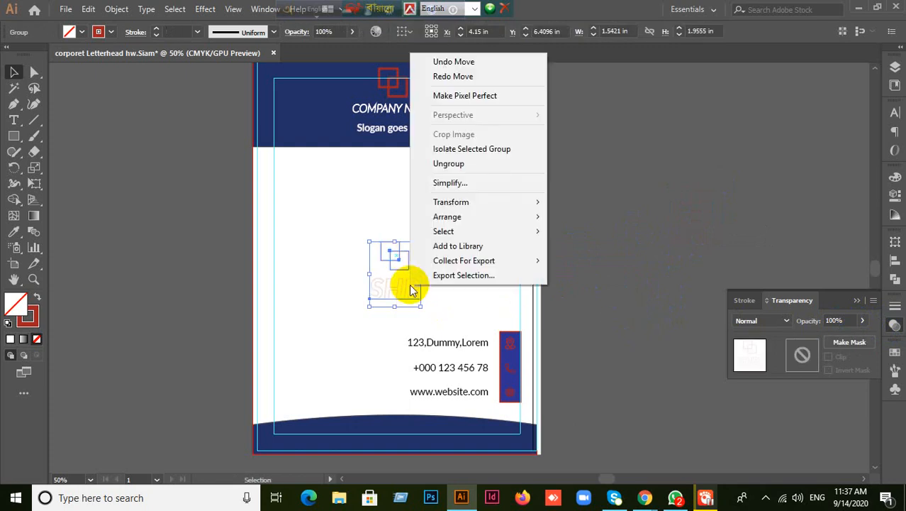
pyautogui.click(476, 164)
pyautogui.click(183, 266)
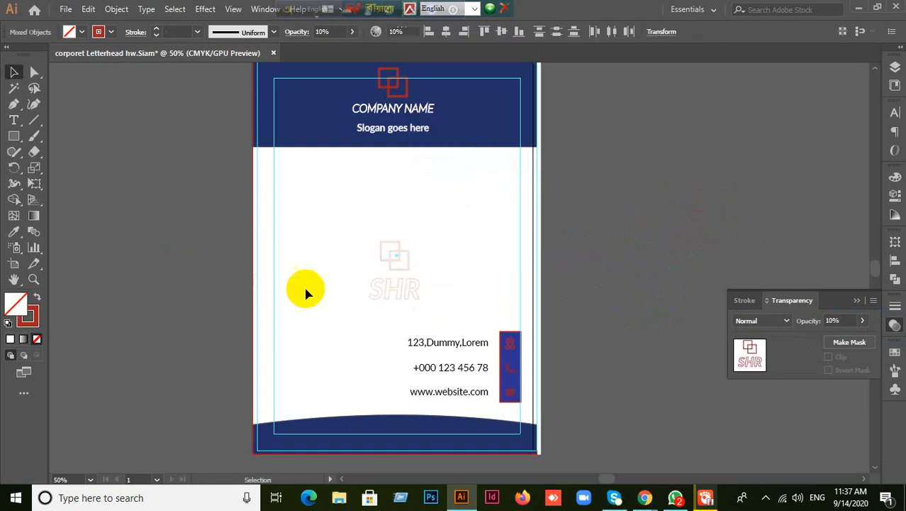
pyautogui.moveTo(351, 226); pyautogui.dragTo(496, 348)
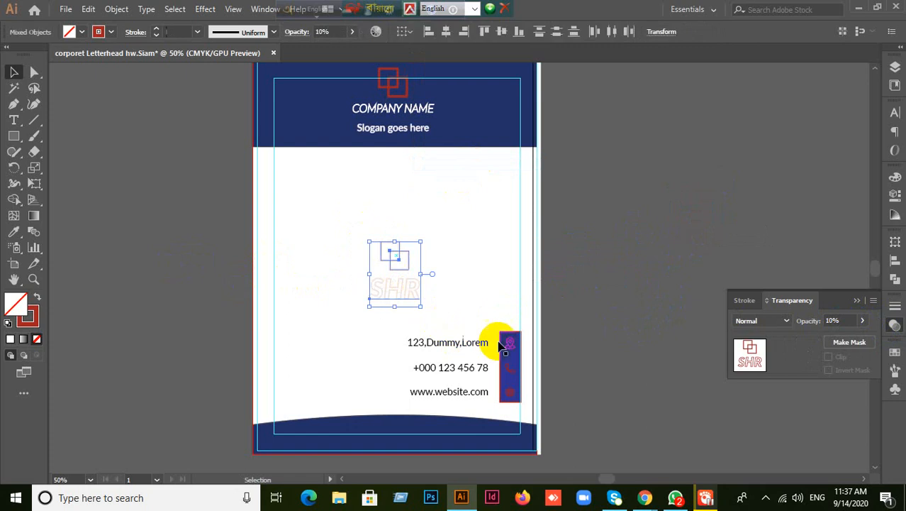
pyautogui.moveTo(345, 211); pyautogui.dragTo(435, 327)
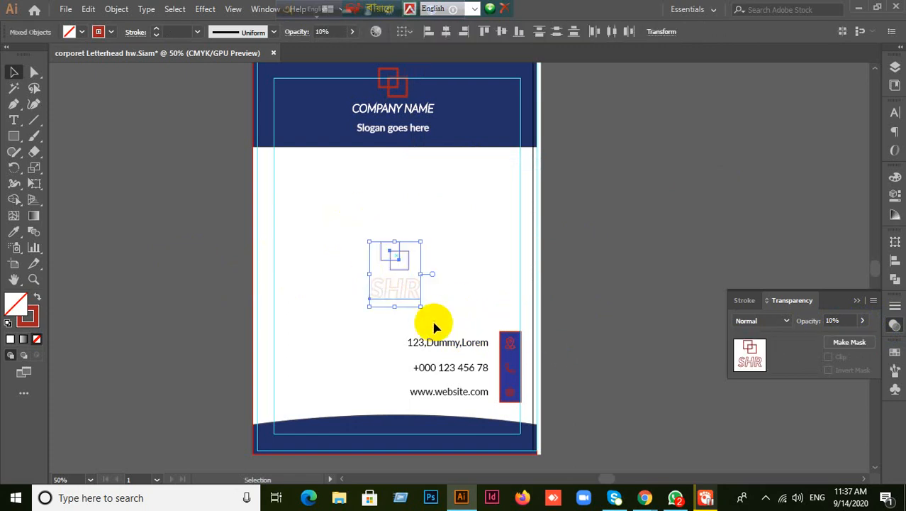
pyautogui.press('a')
pyautogui.press('v')
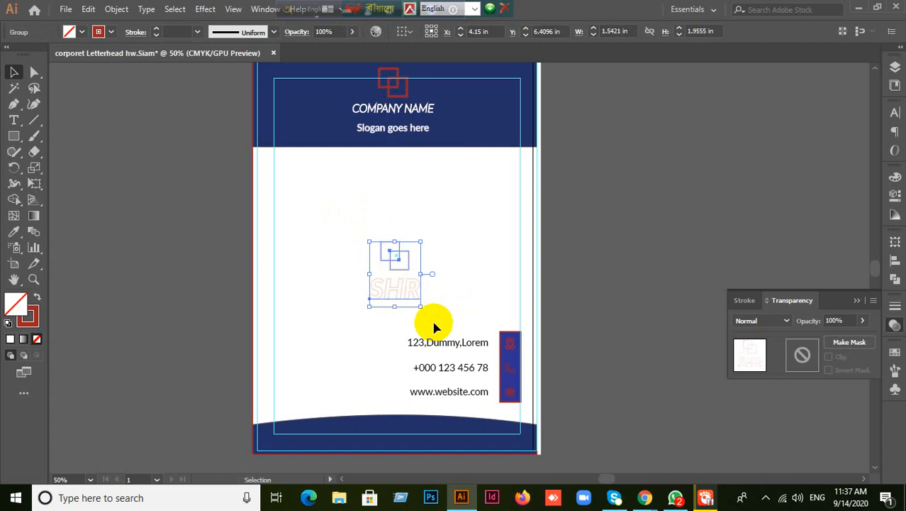
pyautogui.hotkey('ctrl', 'shift', 'g')
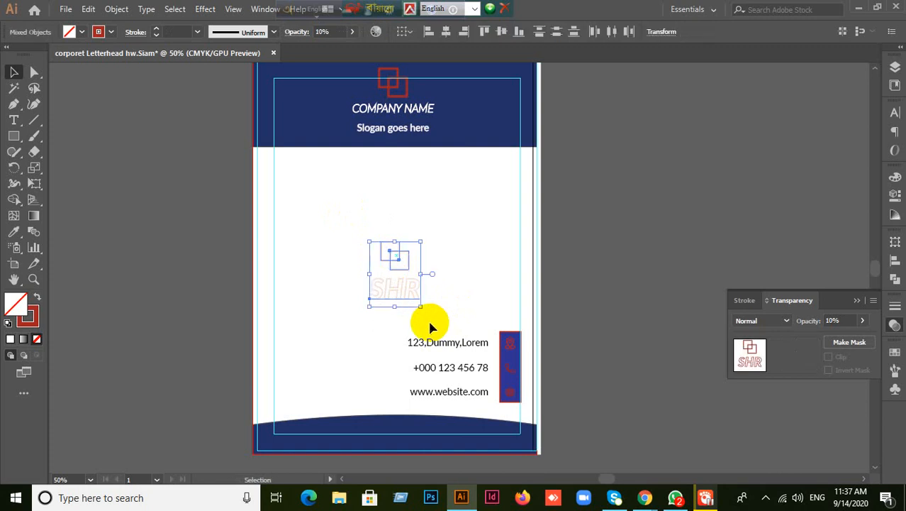
# - Set the SHR logo's opacity to 100% so it appears solid
pyautogui.click(848, 322)
pyautogui.write('10')
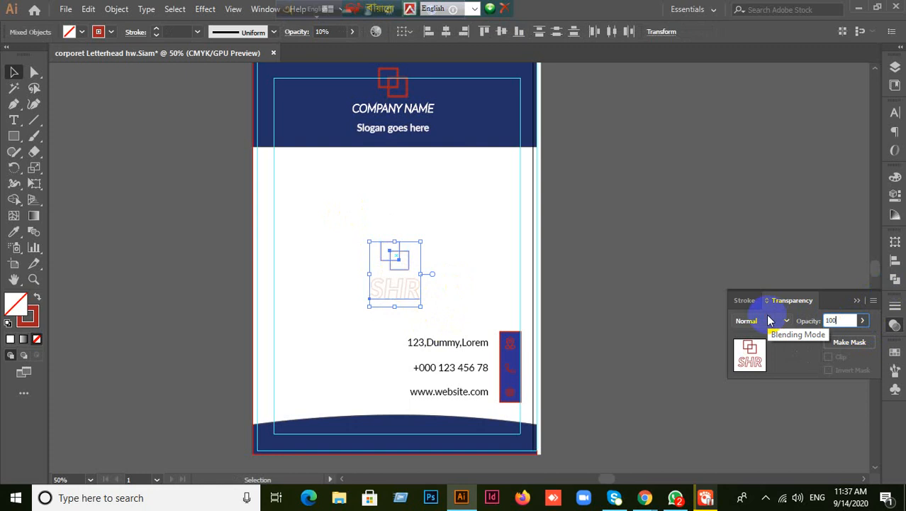
pyautogui.press('Return')
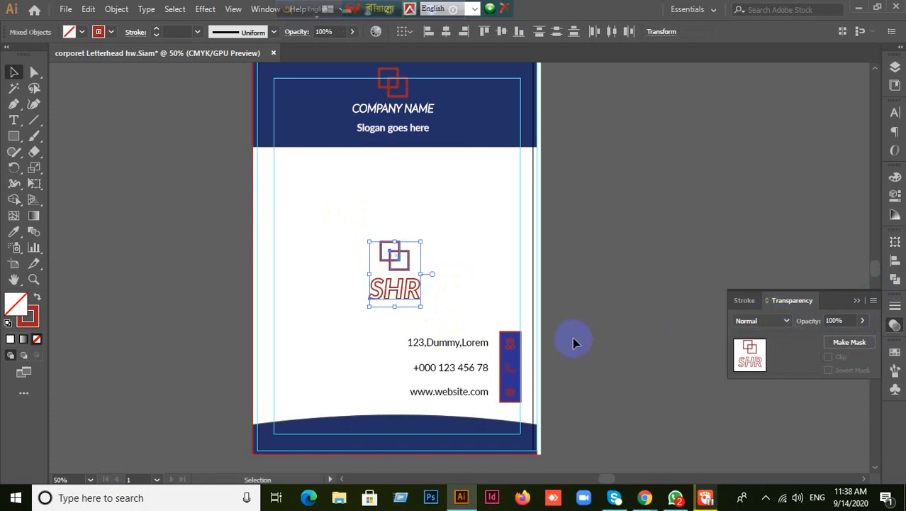
pyautogui.click(573, 337)
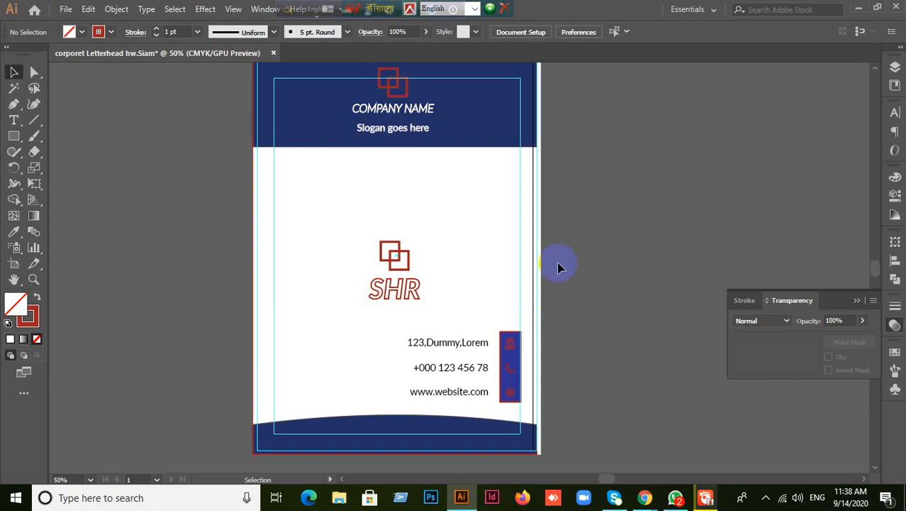
# - Regroup the SHR squares and lettering into a single logo group
pyautogui.moveTo(320, 225); pyautogui.dragTo(457, 310)
pyautogui.hotkey('ctrl', 'g')
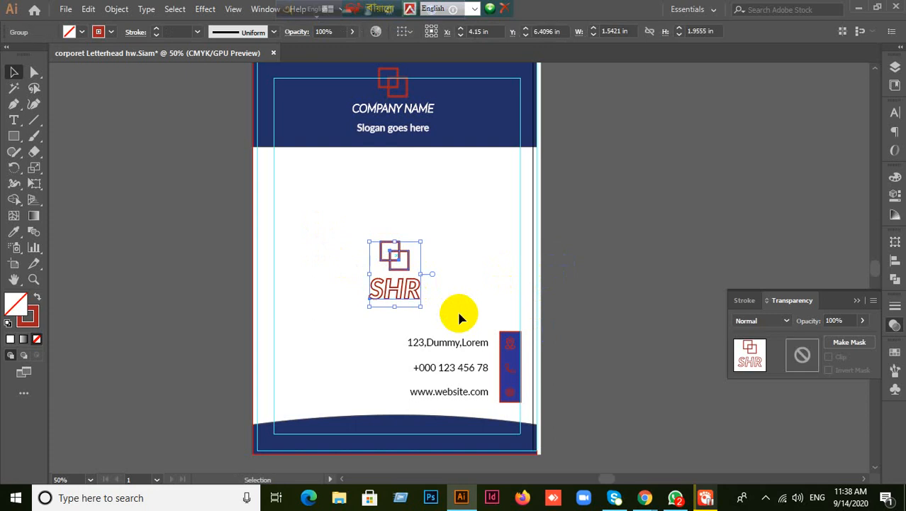
pyautogui.click(632, 198)
pyautogui.click(403, 285)
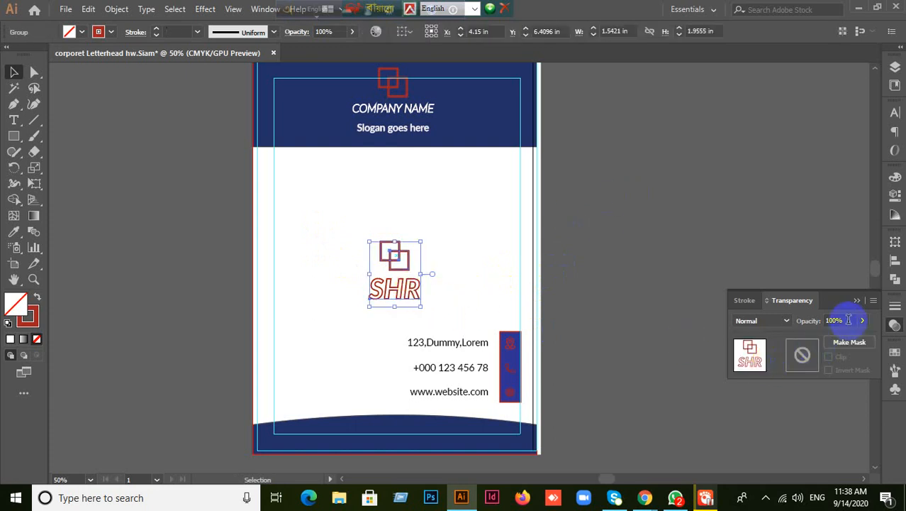
pyautogui.click(617, 259)
pyautogui.click(386, 285)
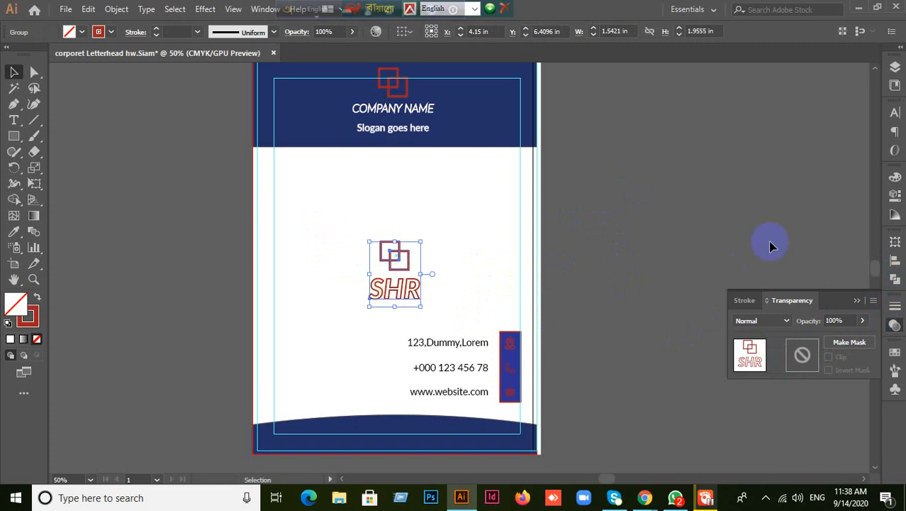
# - Fade the SHR logo to a 10% opacity watermark, after trying 7%
pyautogui.click(845, 320)
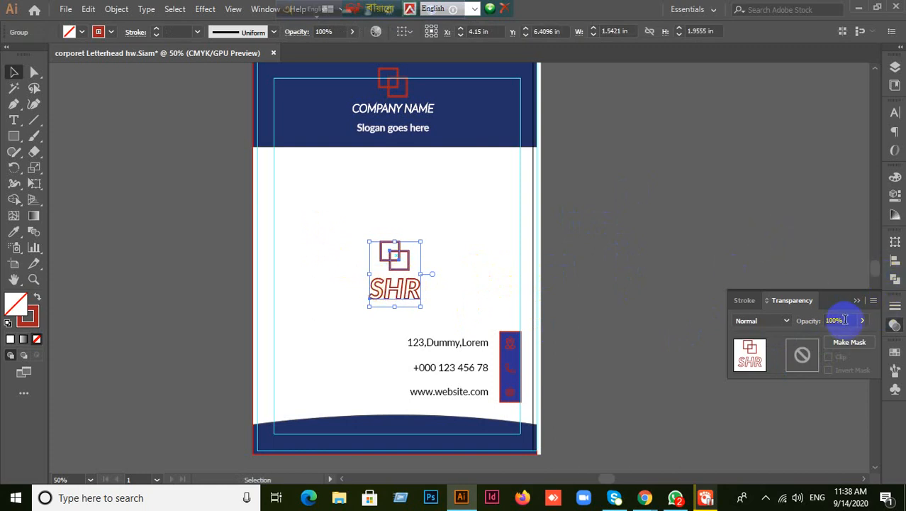
pyautogui.write('7')
pyautogui.press('Return')
pyautogui.click(723, 269)
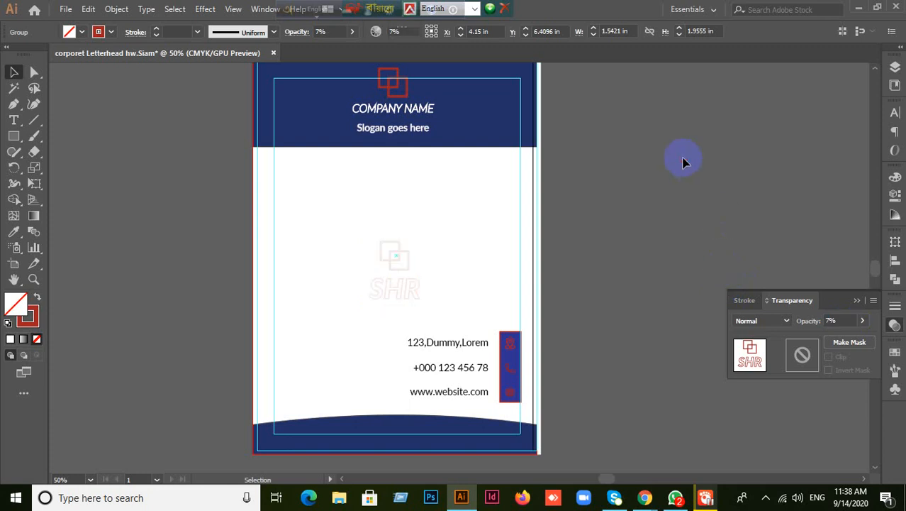
pyautogui.moveTo(439, 297); pyautogui.dragTo(412, 297)
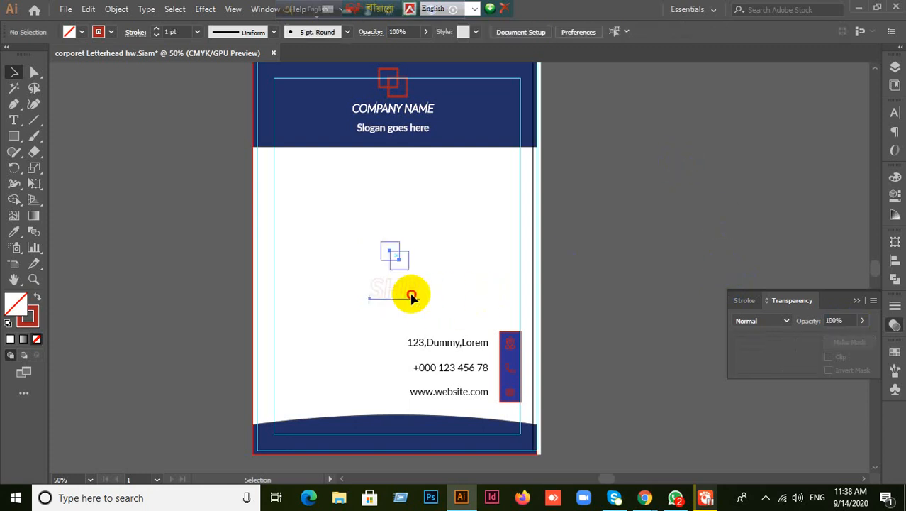
pyautogui.click(848, 319)
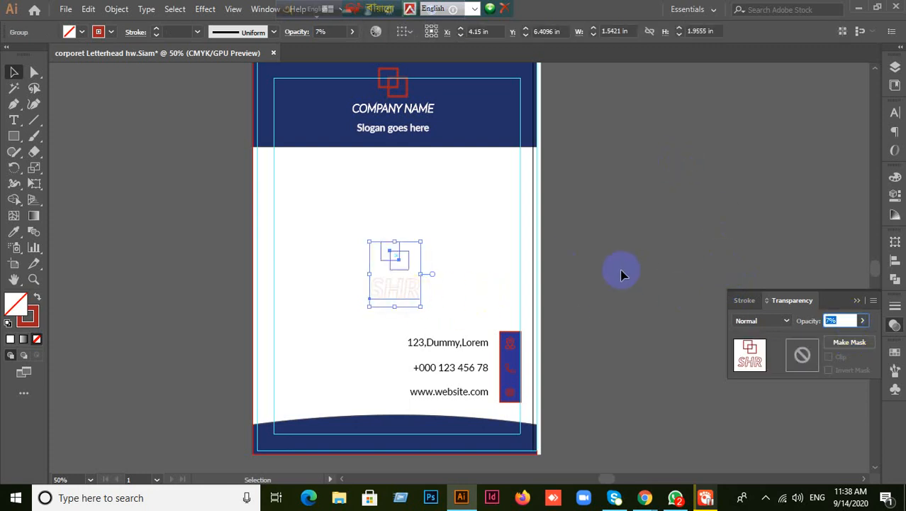
pyautogui.press('Return')
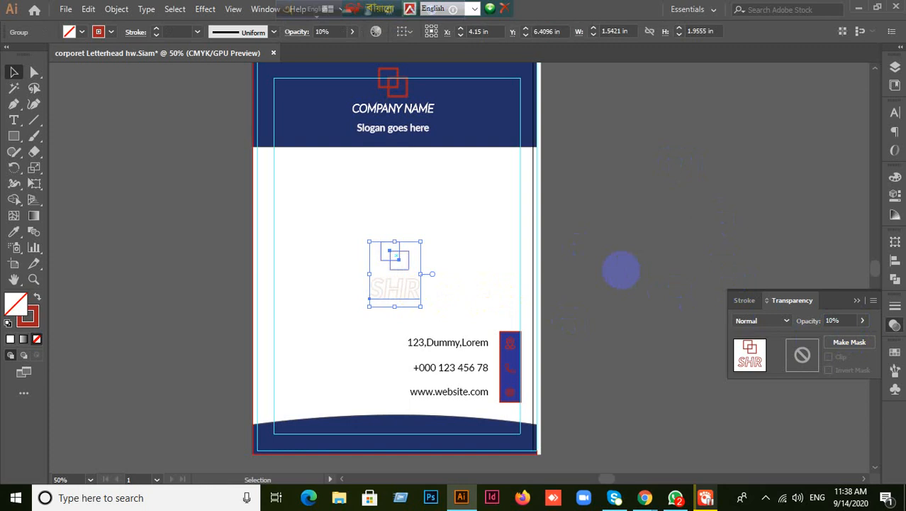
pyautogui.click(430, 285)
pyautogui.click(418, 304)
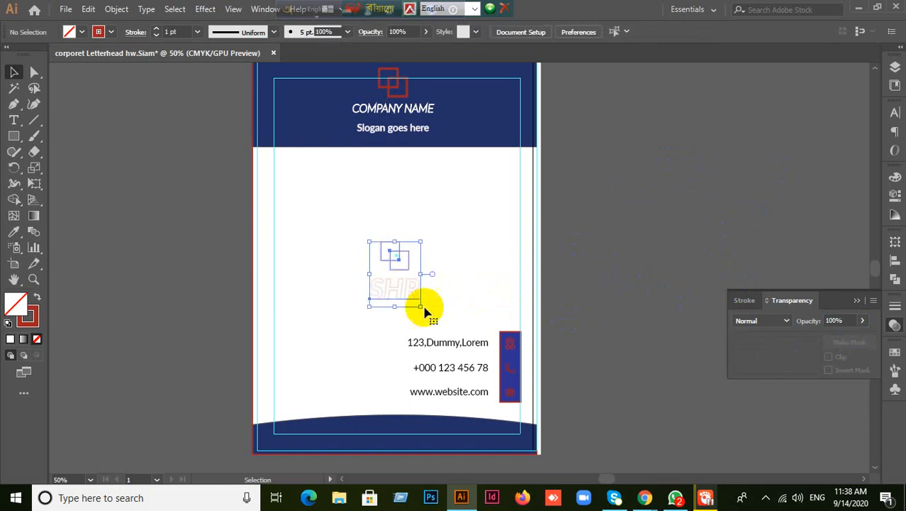
# - Enlarge the SHR watermark group and fade it to 7% opacity
pyautogui.moveTo(422, 305); pyautogui.dragTo(466, 333)
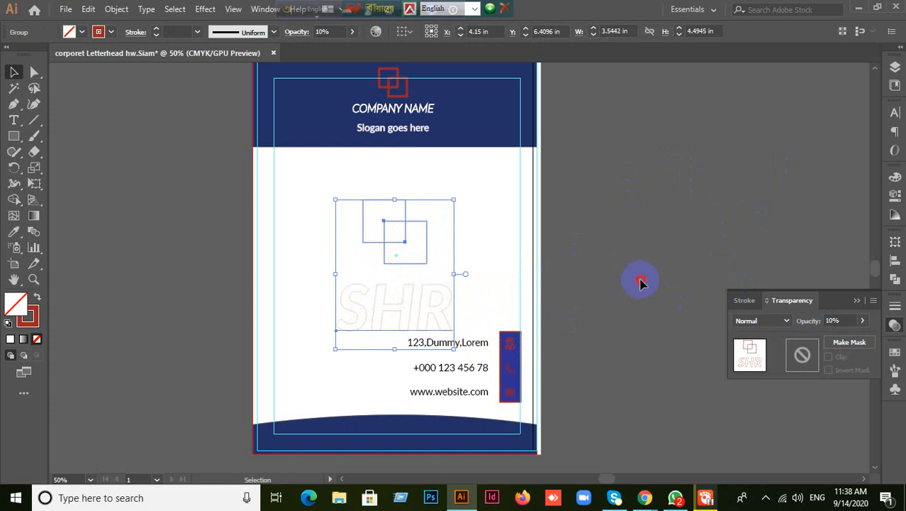
pyautogui.click(639, 282)
pyautogui.click(451, 302)
pyautogui.click(837, 321)
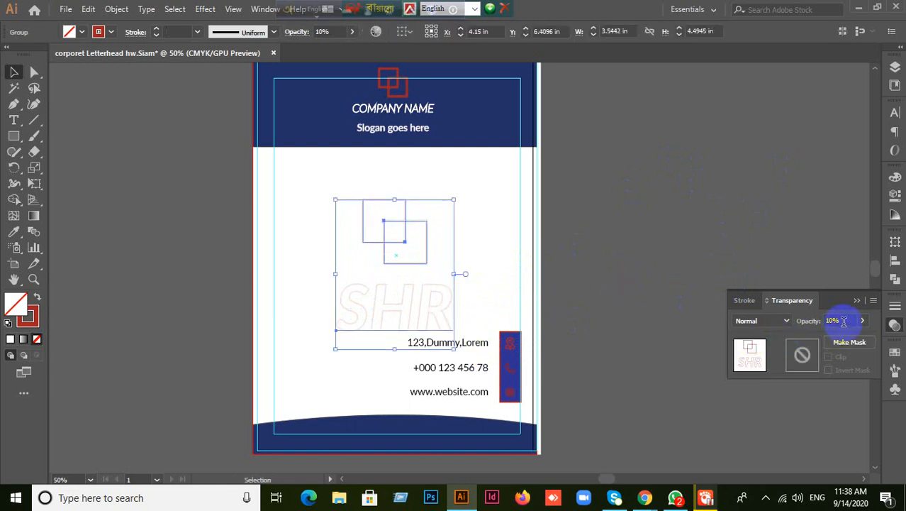
pyautogui.press('Return')
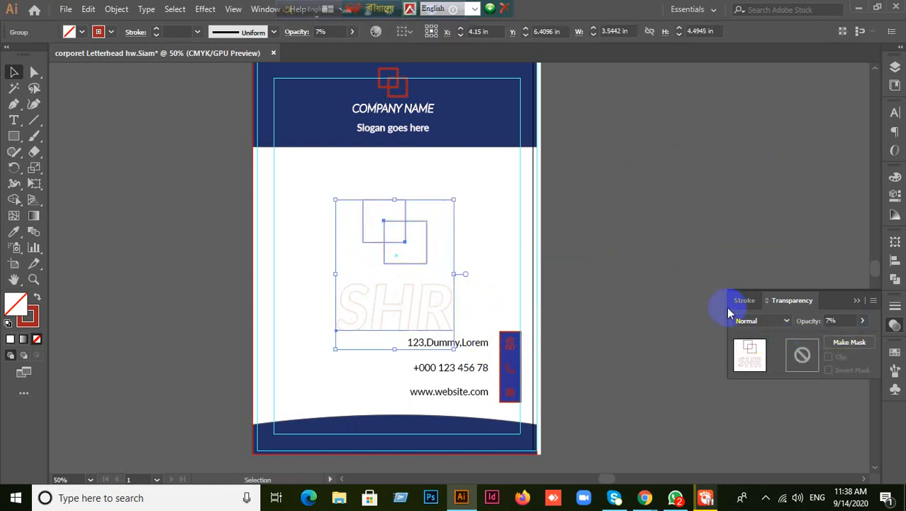
# - Align the watermark to the artboard, centred horizontally and vertically
pyautogui.click(602, 246)
pyautogui.moveTo(469, 283); pyautogui.dragTo(375, 324)
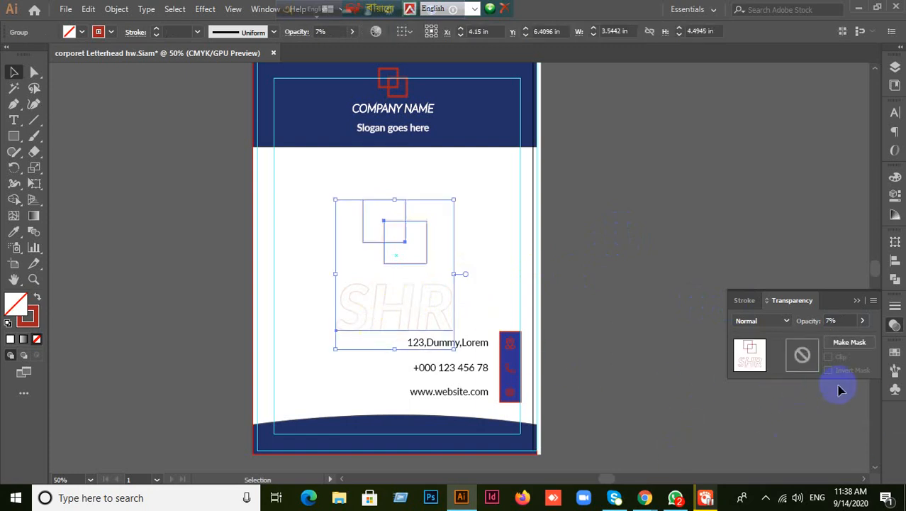
pyautogui.click(894, 308)
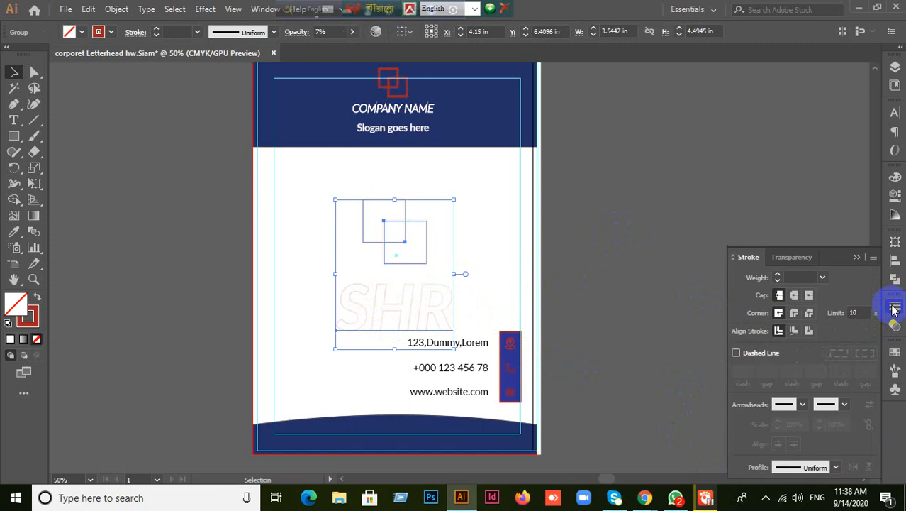
pyautogui.click(895, 260)
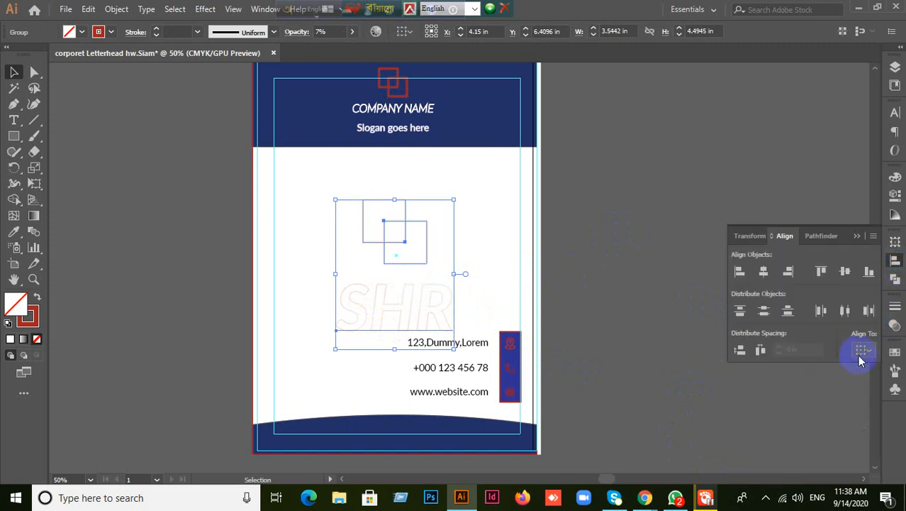
pyautogui.click(863, 349)
pyautogui.click(827, 394)
pyautogui.click(844, 271)
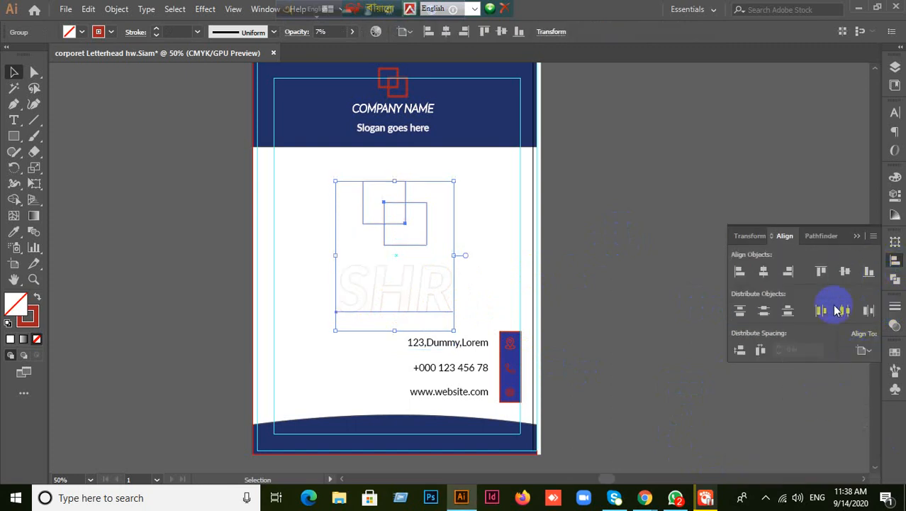
pyautogui.click(764, 271)
# - Reselect the watermark and check its transparency setting, then preview the faded result
pyautogui.click(635, 326)
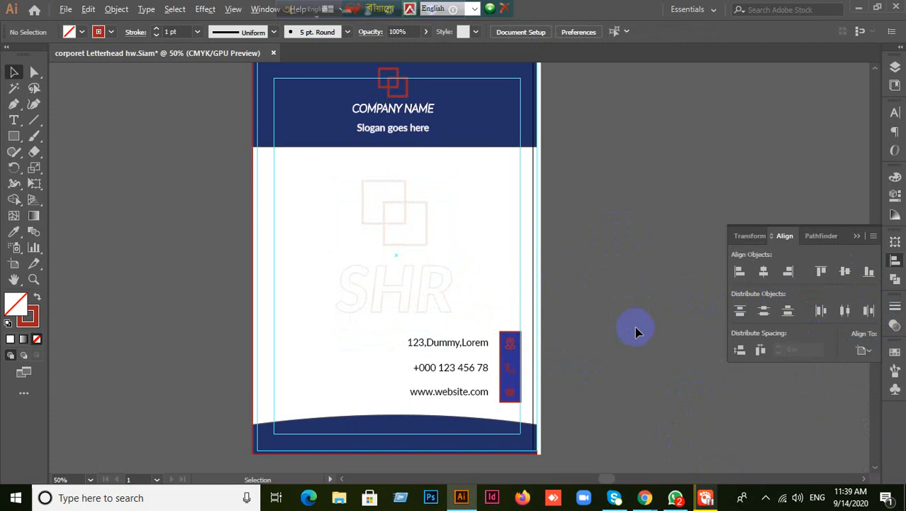
pyautogui.scroll(-1, 635, 326)
pyautogui.moveTo(567, 330); pyautogui.dragTo(496, 289)
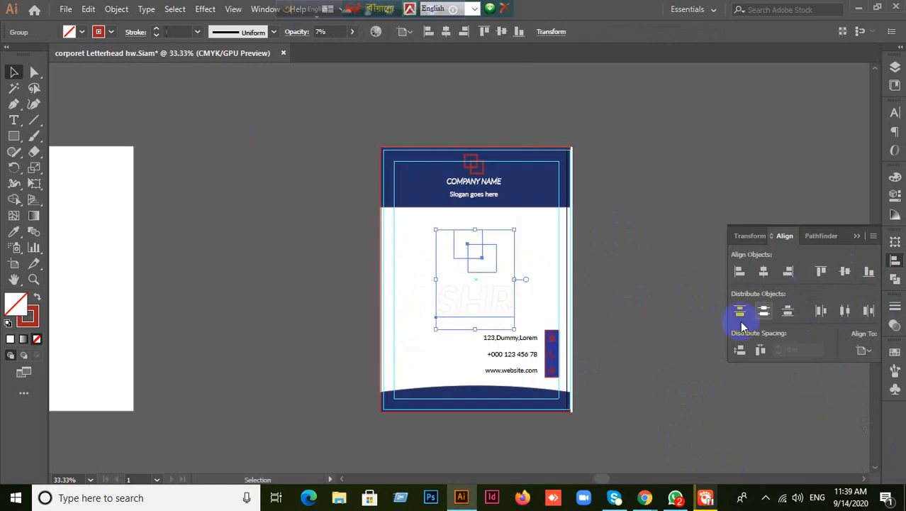
pyautogui.click(895, 326)
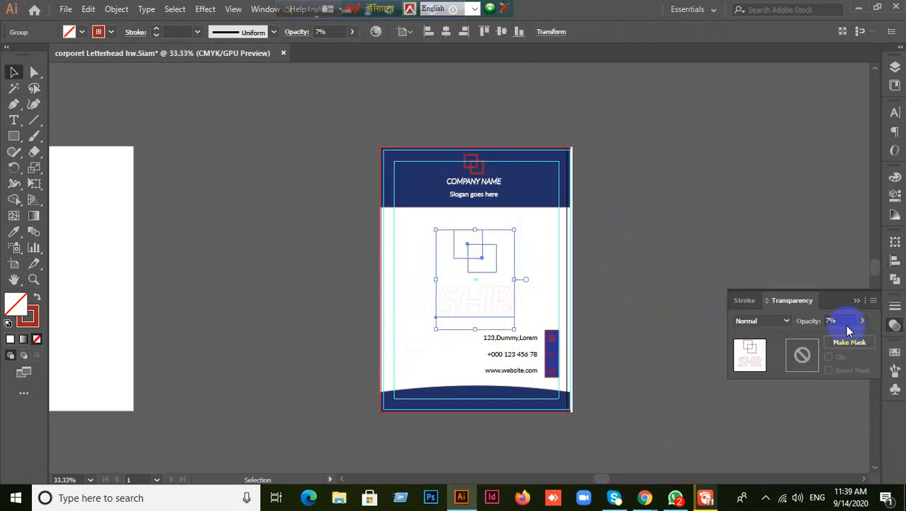
pyautogui.click(684, 299)
pyautogui.scroll(1, 663, 287)
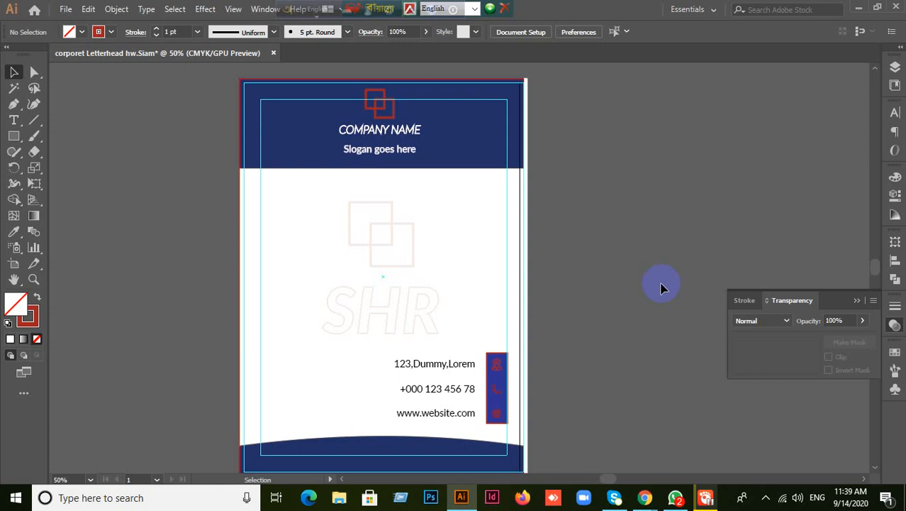
# - Undo an accidental header rectangle move, then select COMPANY NAME and the slogan and zoom in
pyautogui.click(376, 102)
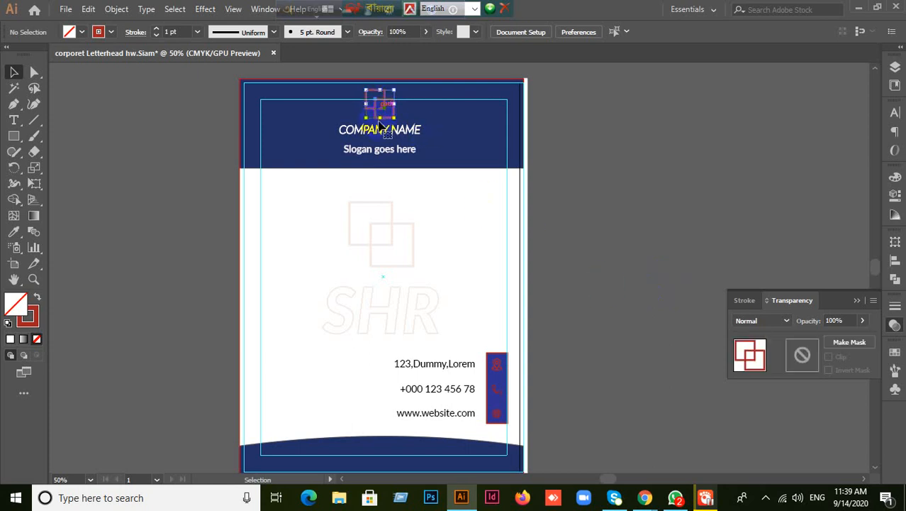
pyautogui.moveTo(330, 128); pyautogui.dragTo(388, 157)
pyautogui.hotkey('ctrl', 'z')
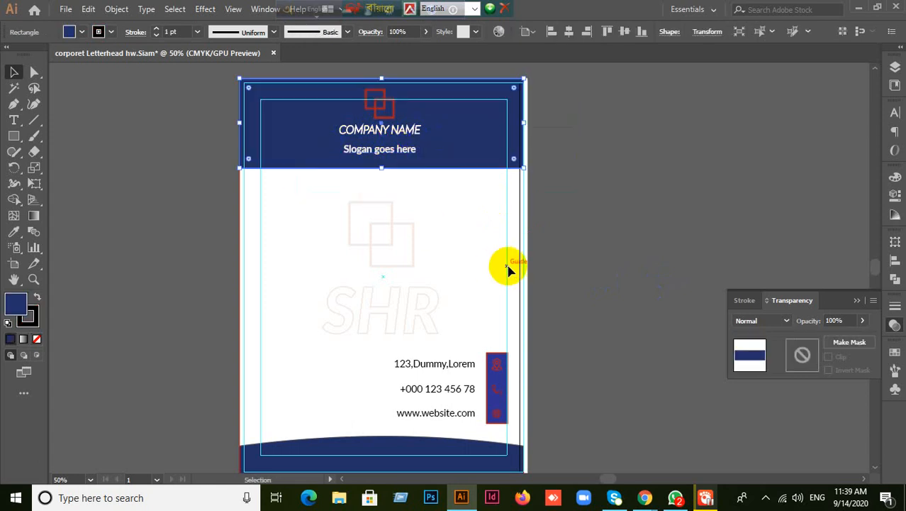
pyautogui.hotkey('ctrl', 'shift', 'a')
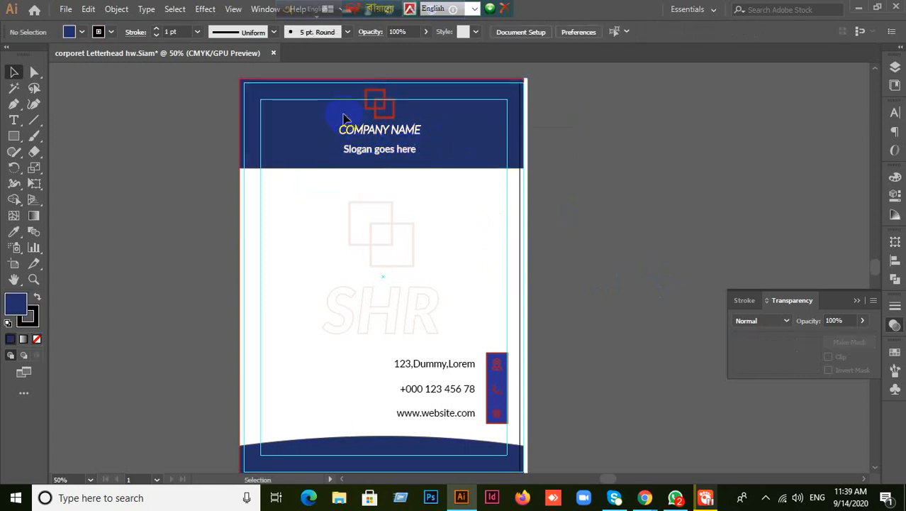
pyautogui.moveTo(343, 115); pyautogui.dragTo(420, 171)
pyautogui.click(404, 212)
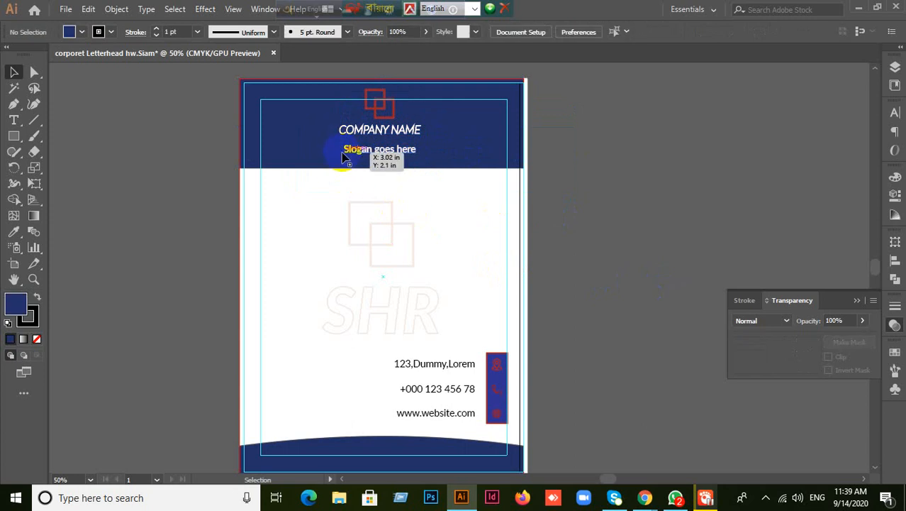
pyautogui.moveTo(343, 157); pyautogui.dragTo(401, 172)
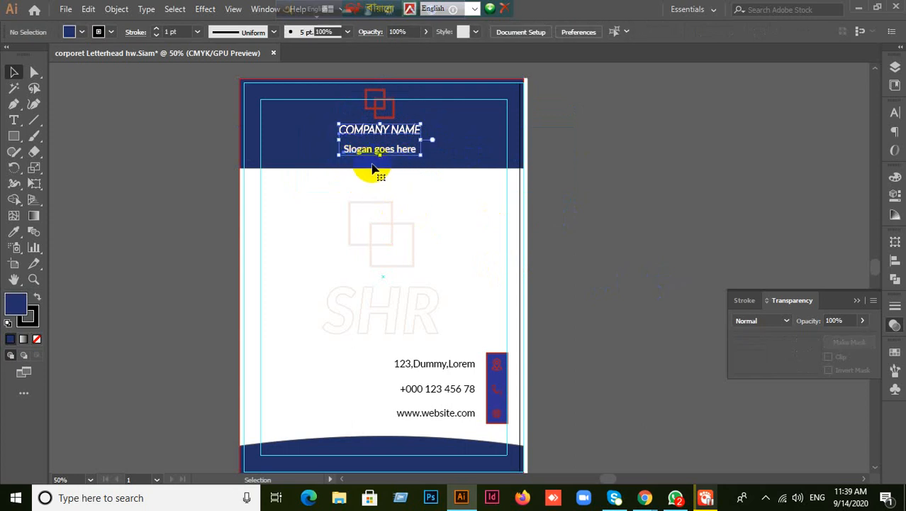
pyautogui.scroll(3, 393, 170)
pyautogui.scroll(4, 388, 155)
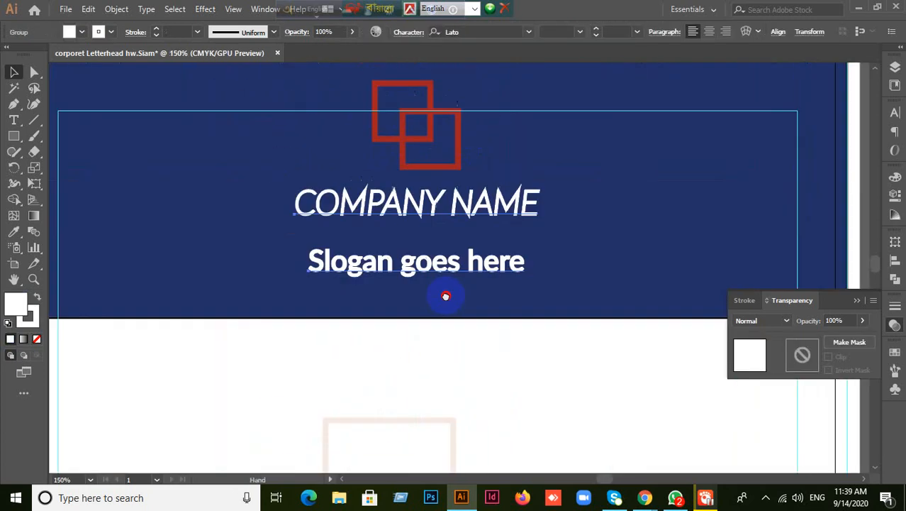
# - Ungroup COMPANY NAME and the slogan, and move the slogan up beneath the name
pyautogui.rightClick(429, 309)
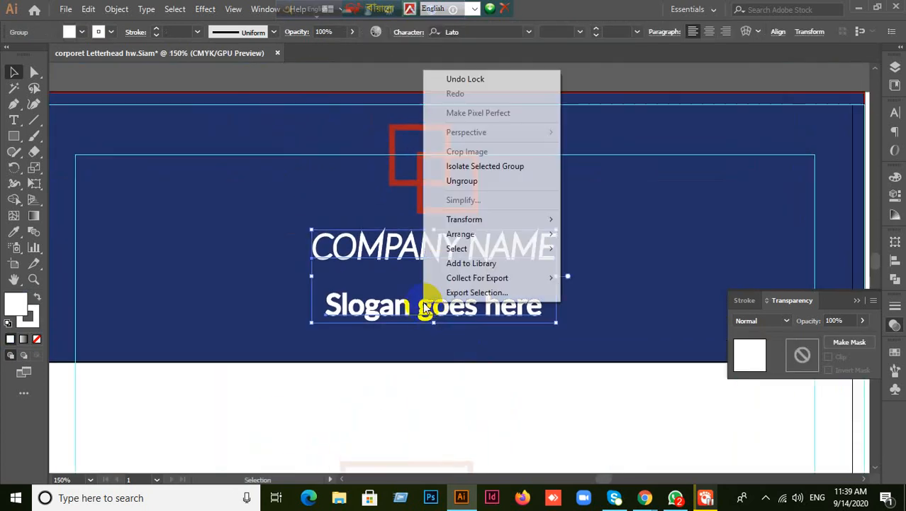
pyautogui.click(466, 180)
pyautogui.click(401, 78)
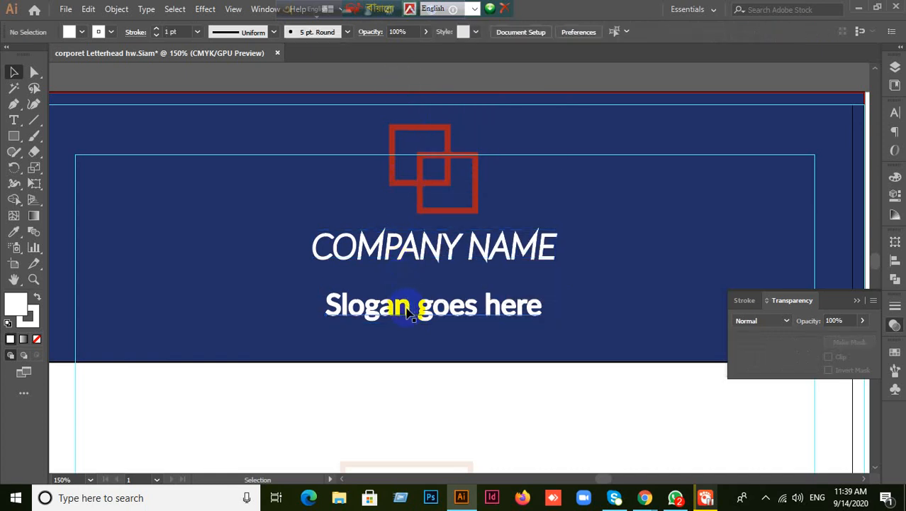
pyautogui.moveTo(408, 310); pyautogui.dragTo(413, 286)
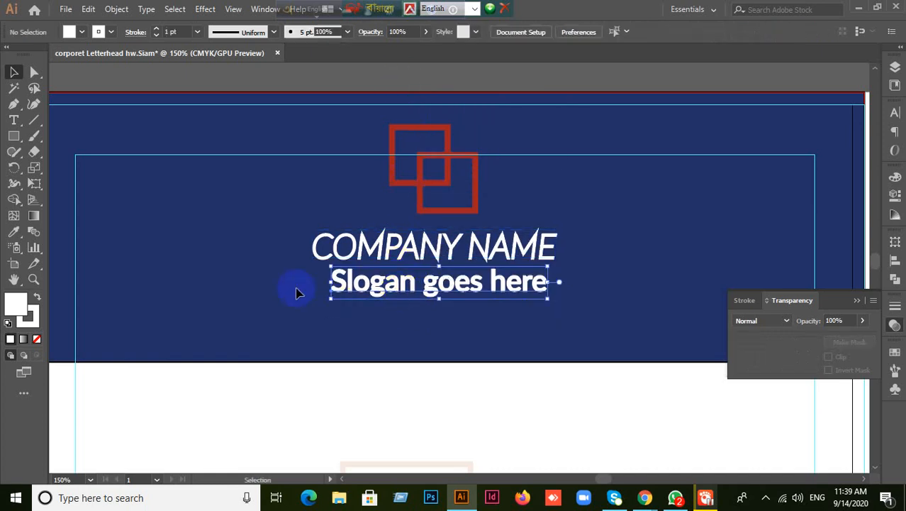
pyautogui.click(247, 379)
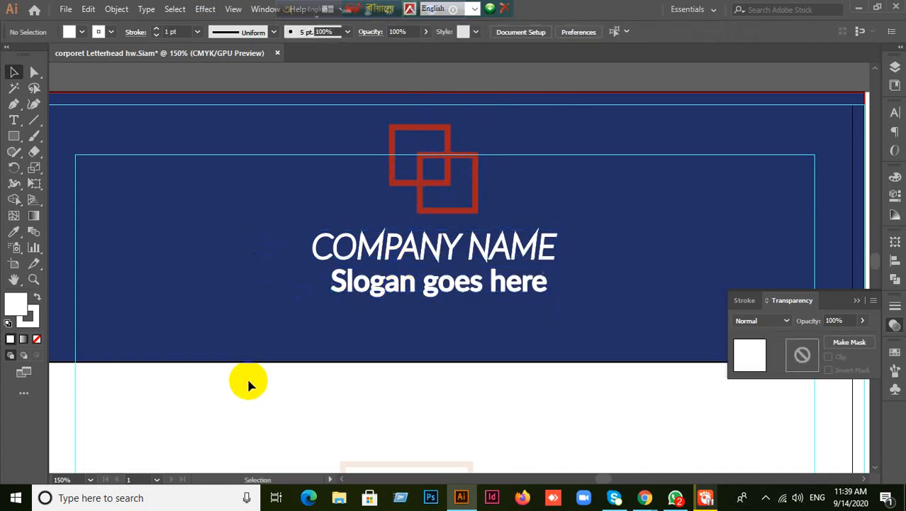
pyautogui.click(439, 254)
pyautogui.click(653, 273)
pyautogui.moveTo(471, 210); pyautogui.dragTo(497, 218)
# - Centre the header logo, COMPANY NAME and slogan horizontally on one another
pyautogui.click(391, 237)
pyautogui.click(356, 188)
pyautogui.click(503, 287)
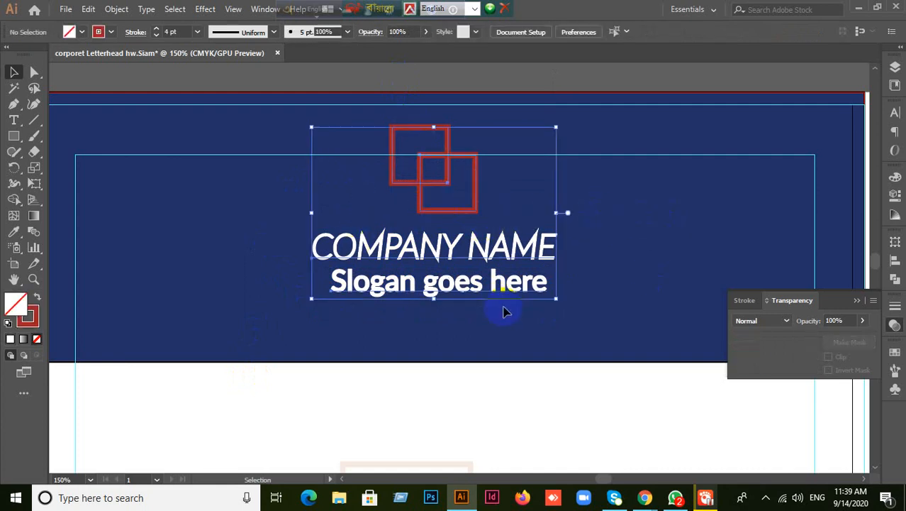
pyautogui.click(894, 261)
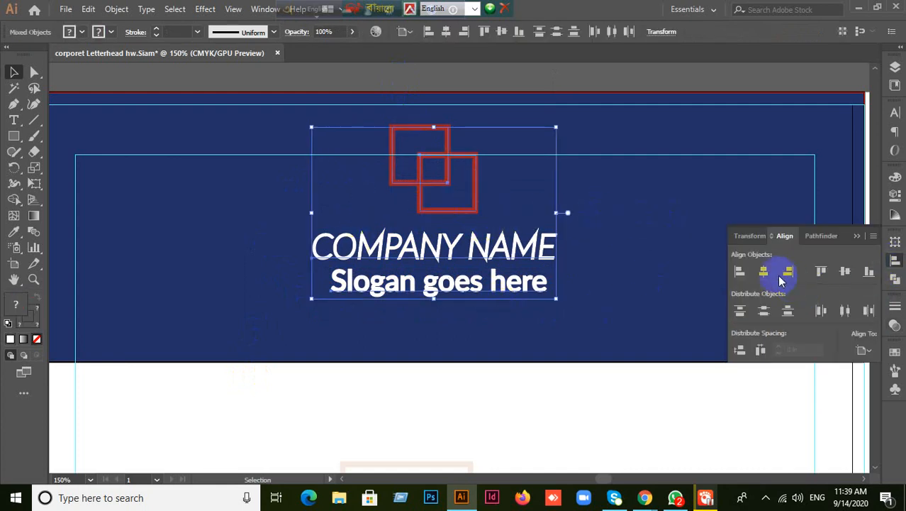
pyautogui.click(764, 271)
pyautogui.click(554, 387)
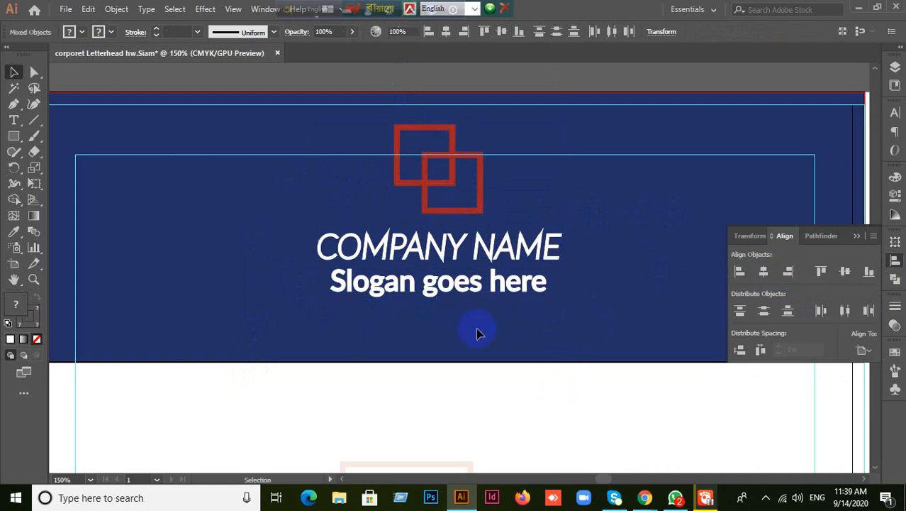
# - Group the logo and both text lines and move the group 0.28 in lower
pyautogui.click(468, 287)
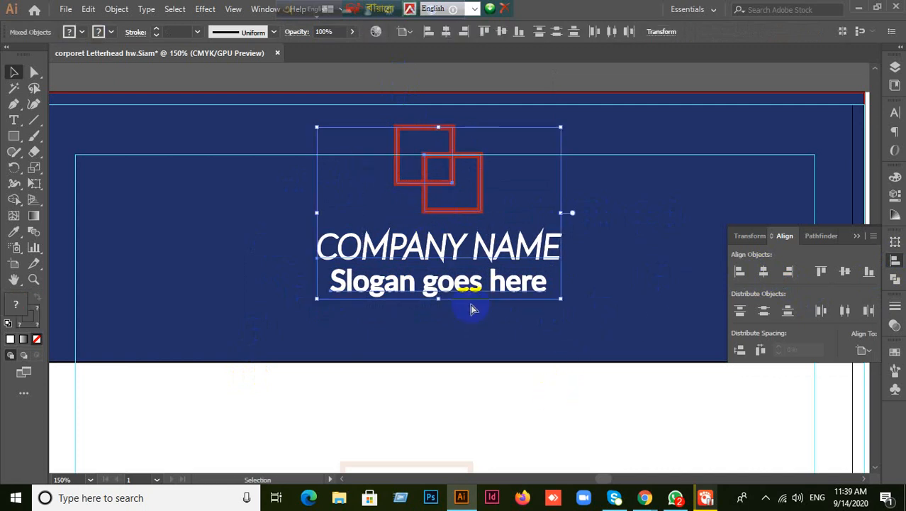
pyautogui.hotkey('ctrl', 'g')
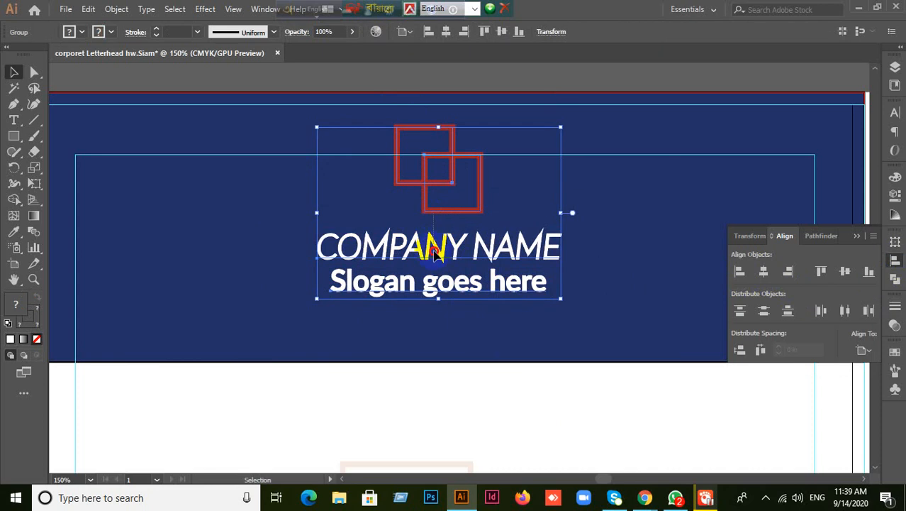
pyautogui.moveTo(469, 207); pyautogui.dragTo(465, 241)
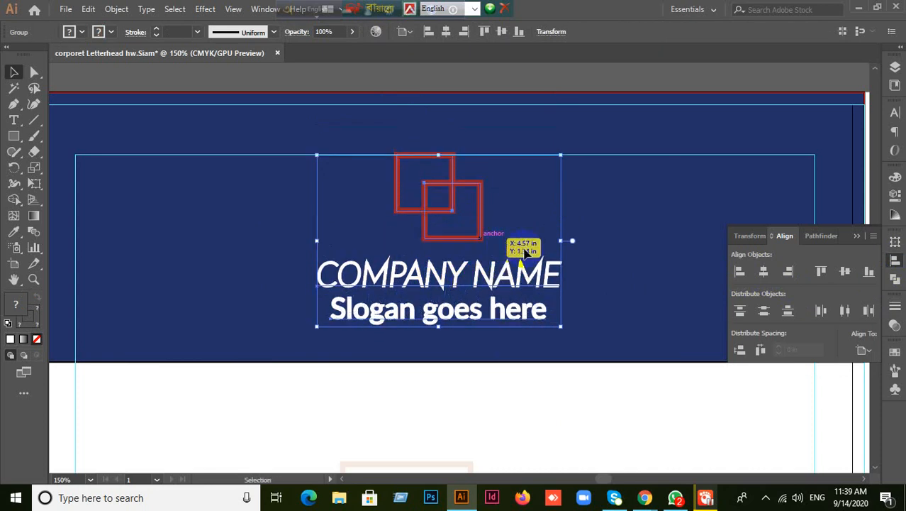
pyautogui.scroll(-3, 546, 245)
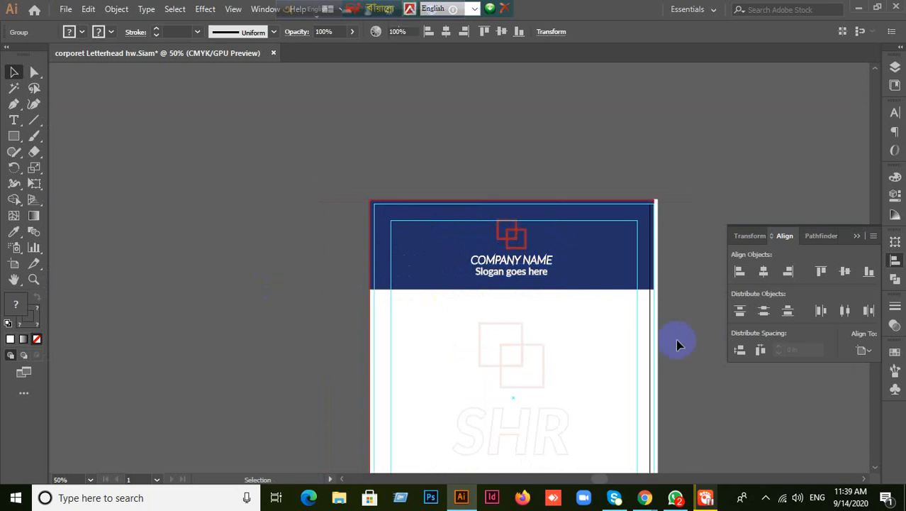
# - Find the contact strip and change the location pin icon's fill to white (#ffffff)
pyautogui.click(675, 343)
pyautogui.scroll(-3, 679, 342)
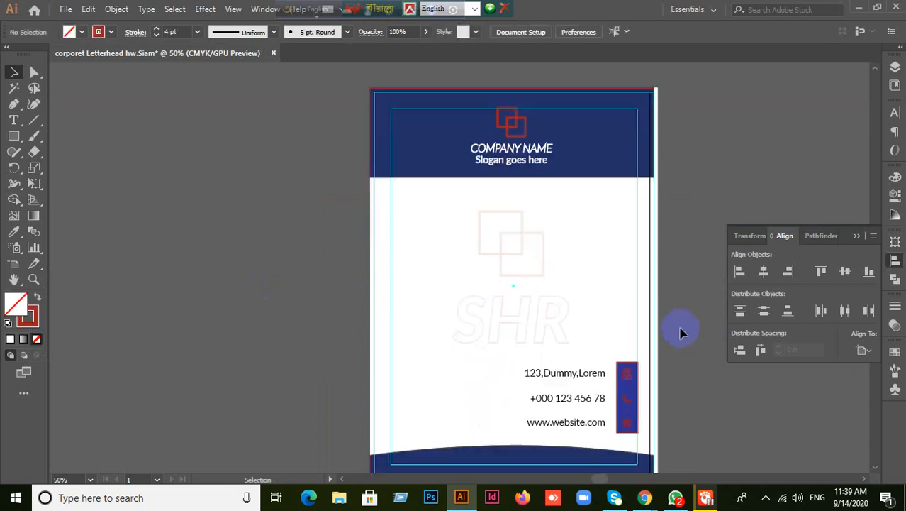
pyautogui.scroll(-1, 681, 334)
pyautogui.scroll(-1, 680, 333)
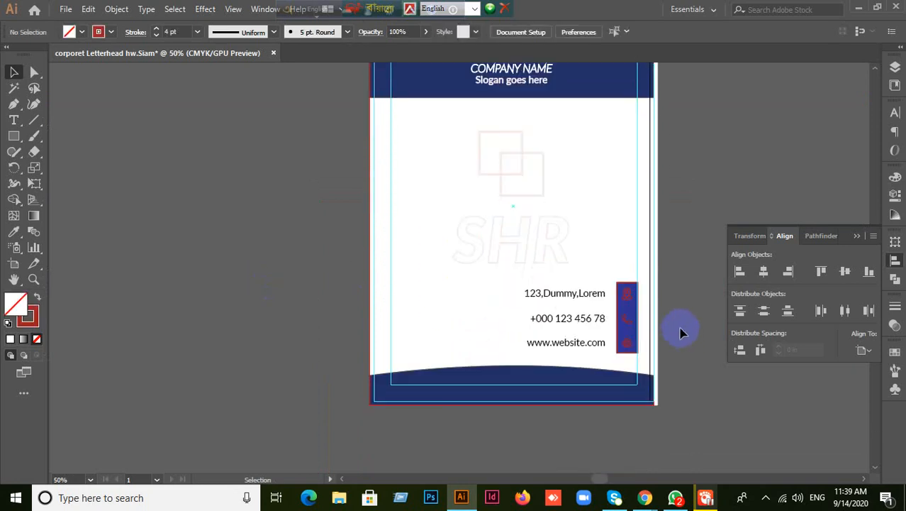
pyautogui.scroll(1, 681, 333)
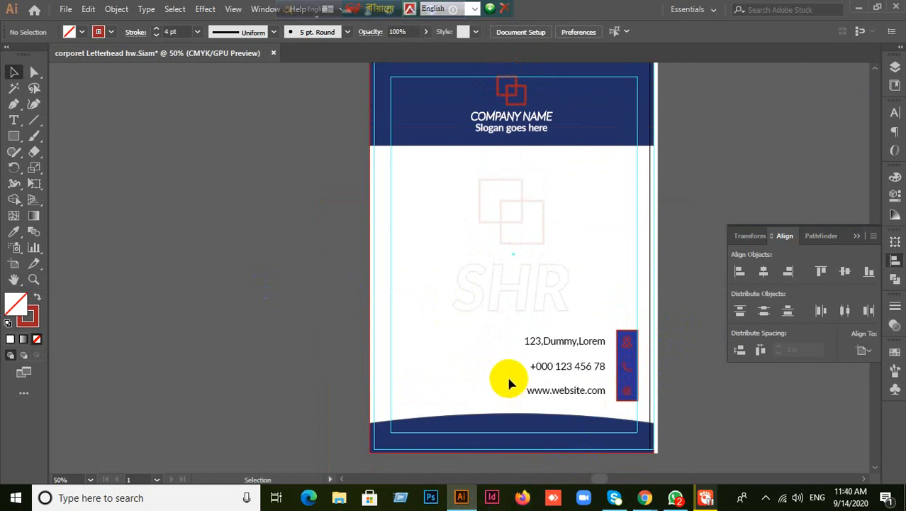
pyautogui.scroll(-1, 508, 376)
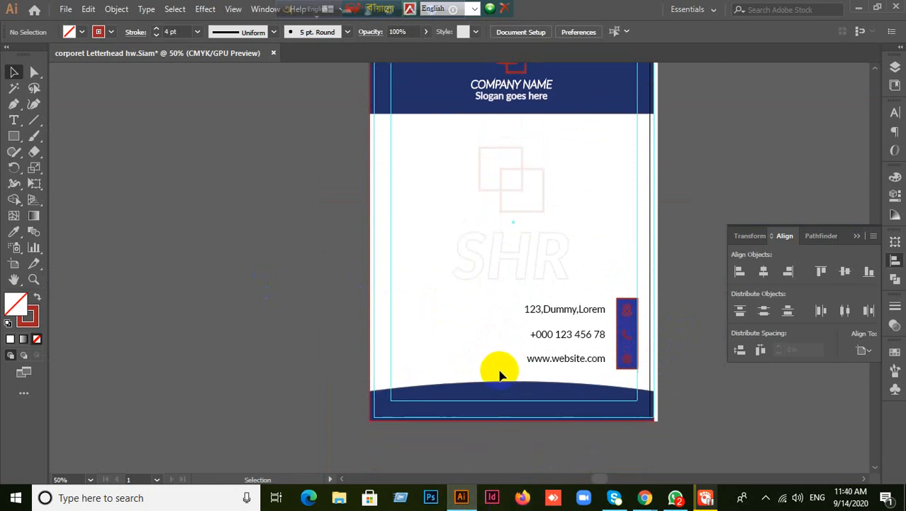
pyautogui.click(632, 320)
pyautogui.click(712, 397)
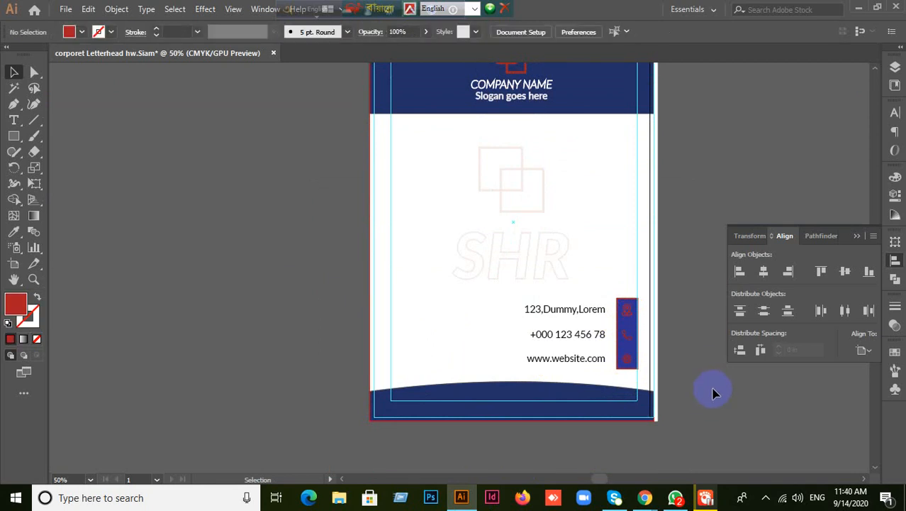
pyautogui.scroll(2, 724, 369)
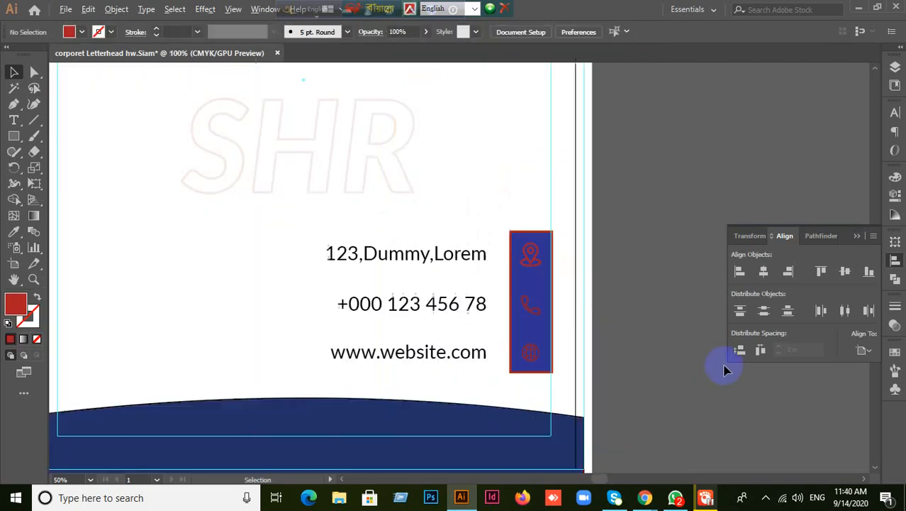
pyautogui.click(548, 260)
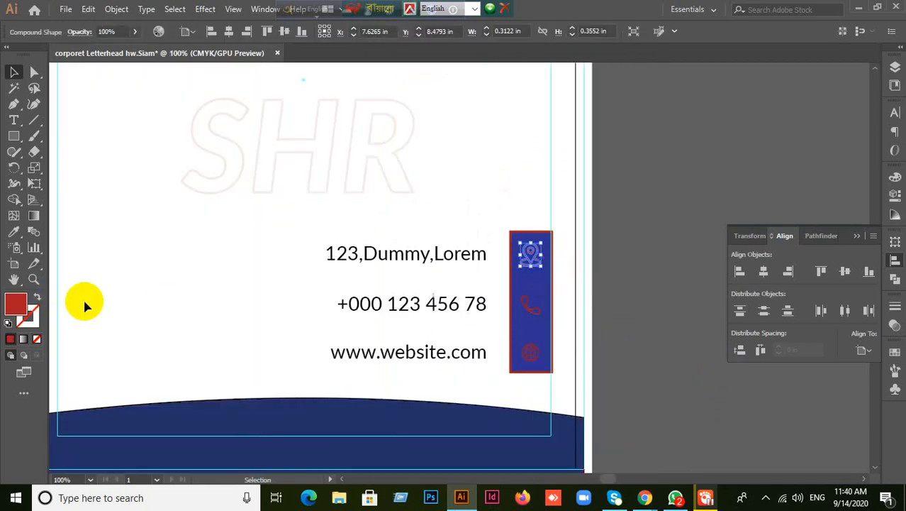
pyautogui.doubleClick(17, 306)
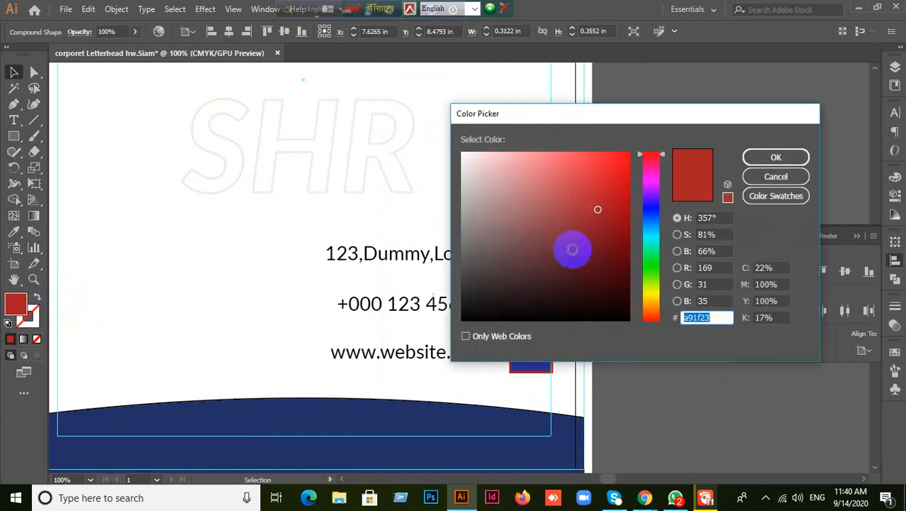
pyautogui.moveTo(546, 192); pyautogui.dragTo(451, 148)
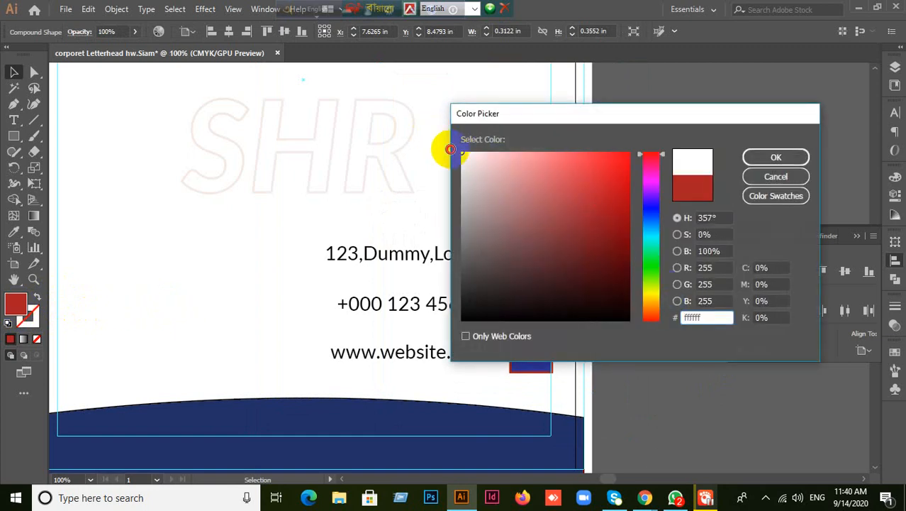
pyautogui.click(755, 157)
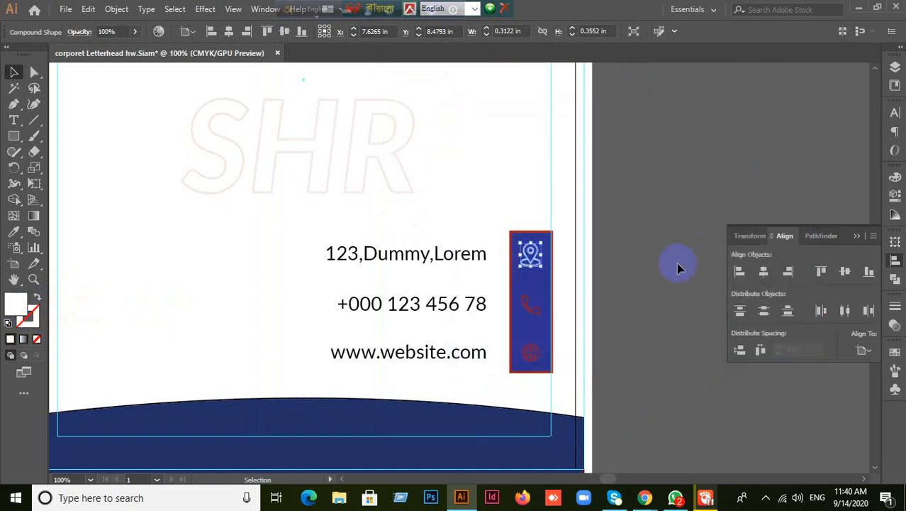
# - Change the phone icon's fill to white
pyautogui.click(531, 304)
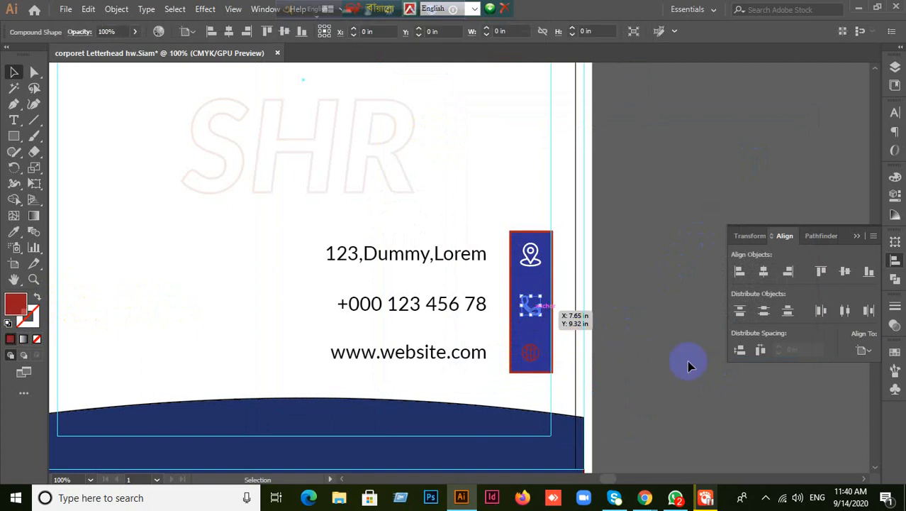
pyautogui.doubleClick(17, 302)
pyautogui.moveTo(497, 205); pyautogui.dragTo(441, 137)
pyautogui.click(776, 157)
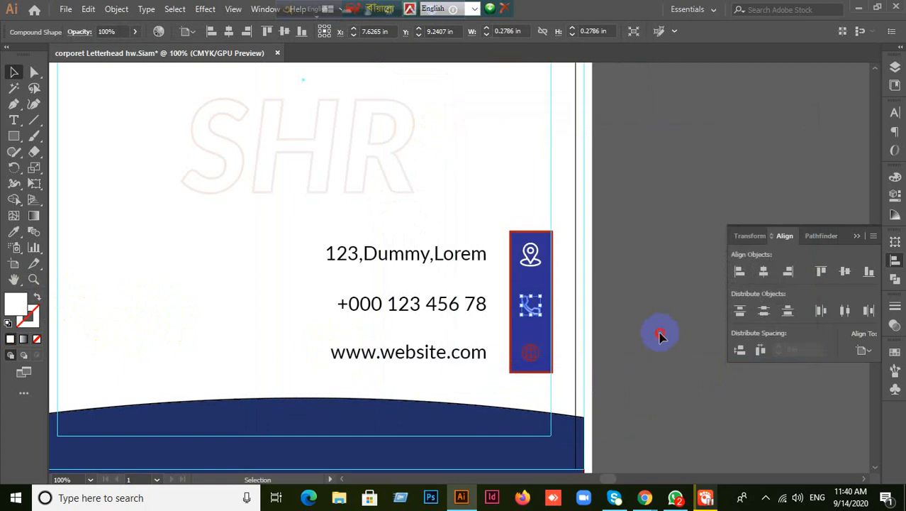
pyautogui.click(659, 336)
# - Change the globe icon's fill to white
pyautogui.click(530, 352)
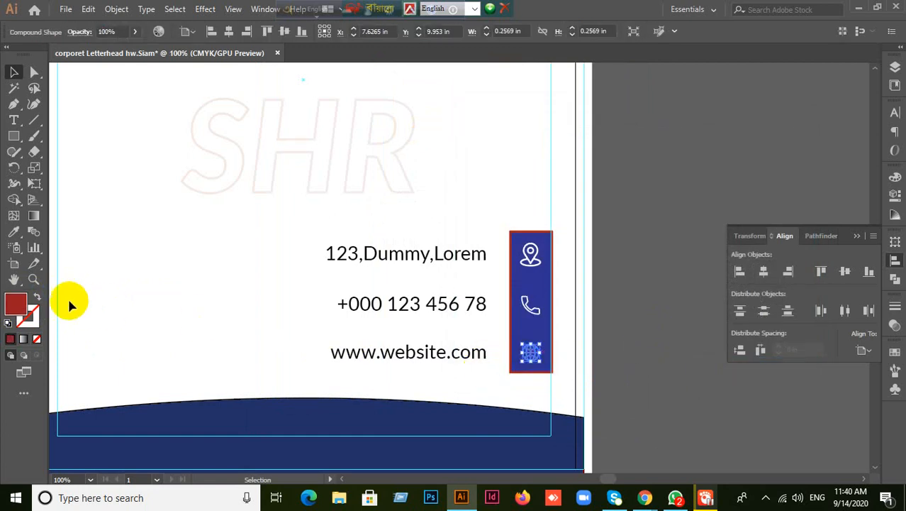
pyautogui.click(20, 306)
pyautogui.doubleClick(20, 307)
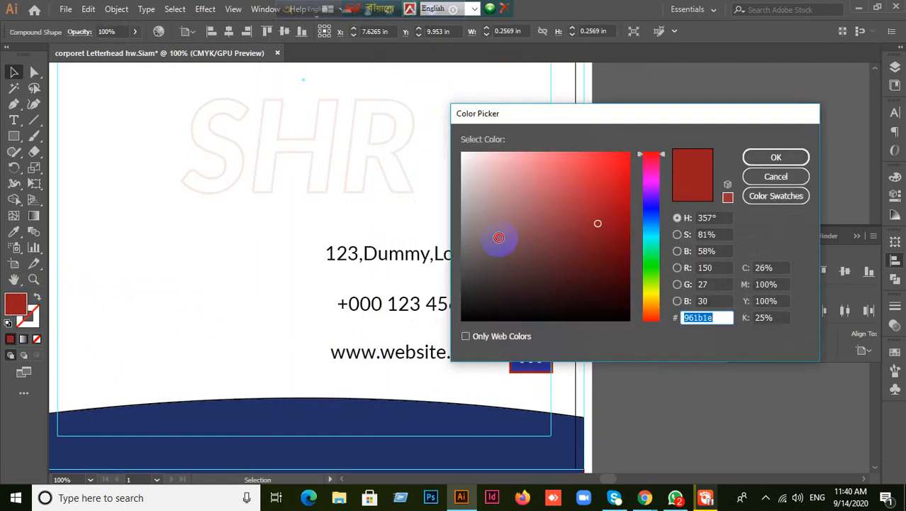
pyautogui.moveTo(498, 237)
pyautogui.mouseDown()
pyautogui.moveTo(469, 157)
pyautogui.moveTo(473, 171)
pyautogui.moveTo(445, 125)
pyautogui.mouseUp()
pyautogui.click(776, 157)
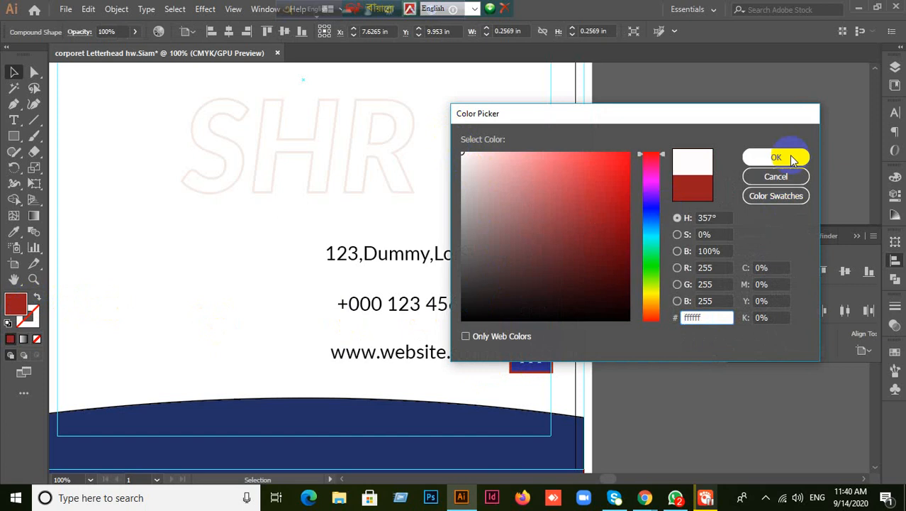
pyautogui.click(553, 333)
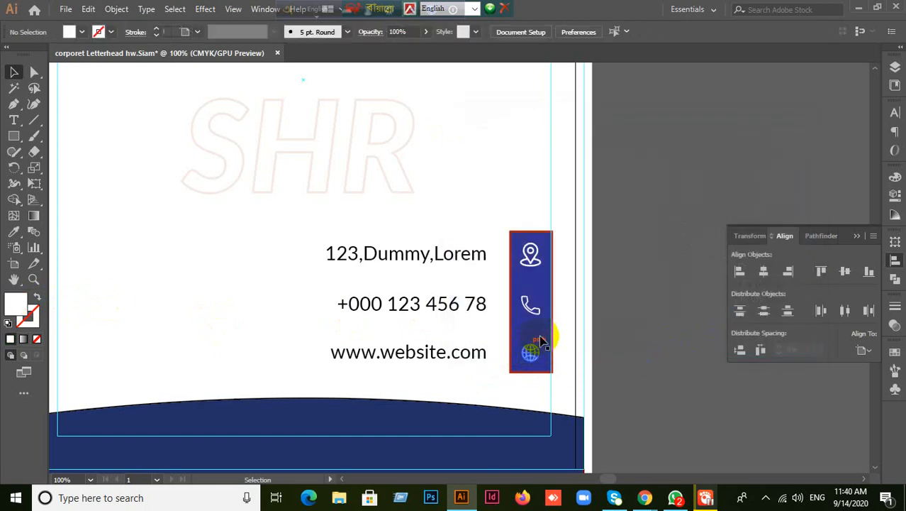
pyautogui.click(539, 285)
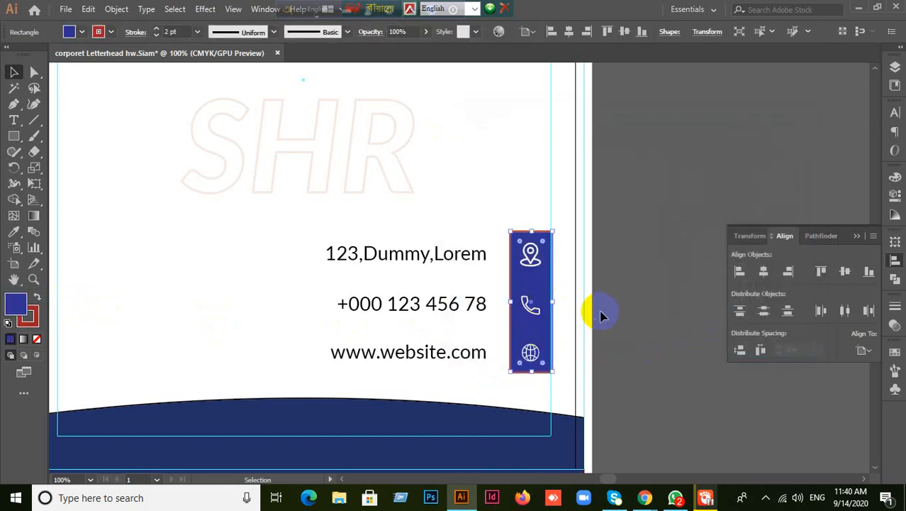
# - Draw an ellipse-tool circle beside the address line, send it to the back, and remove its outline
pyautogui.click(600, 316)
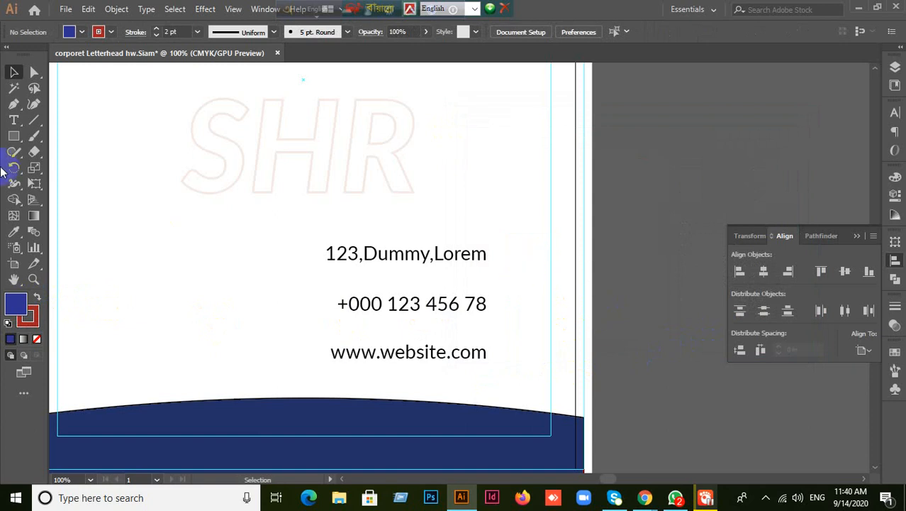
pyautogui.click(10, 140)
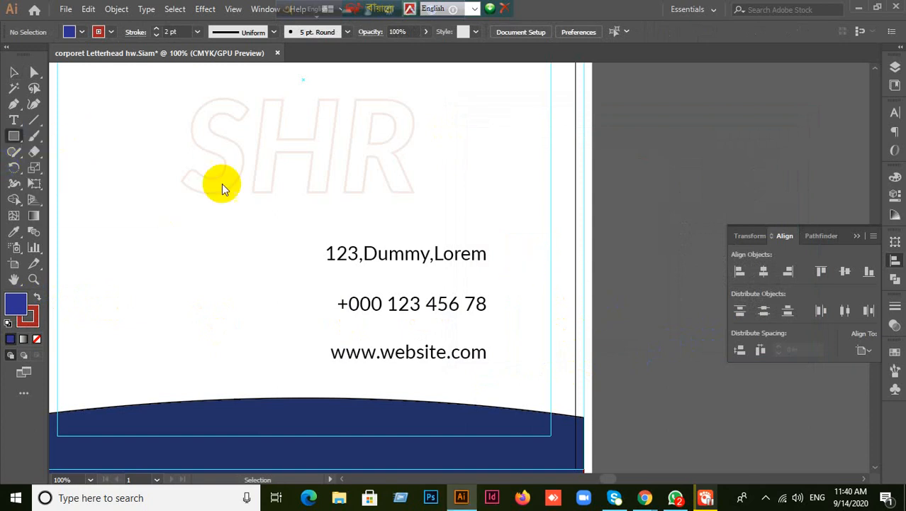
pyautogui.moveTo(18, 142); pyautogui.dragTo(50, 166)
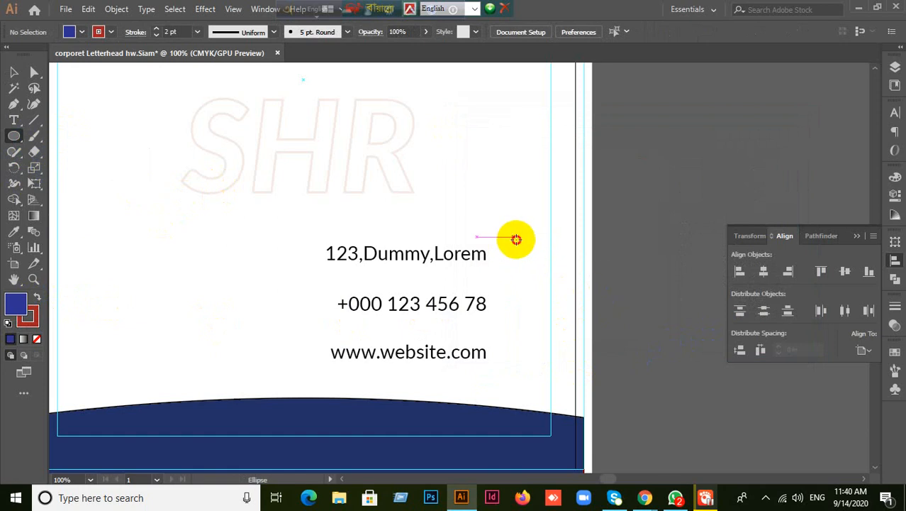
pyautogui.moveTo(514, 236); pyautogui.dragTo(557, 279)
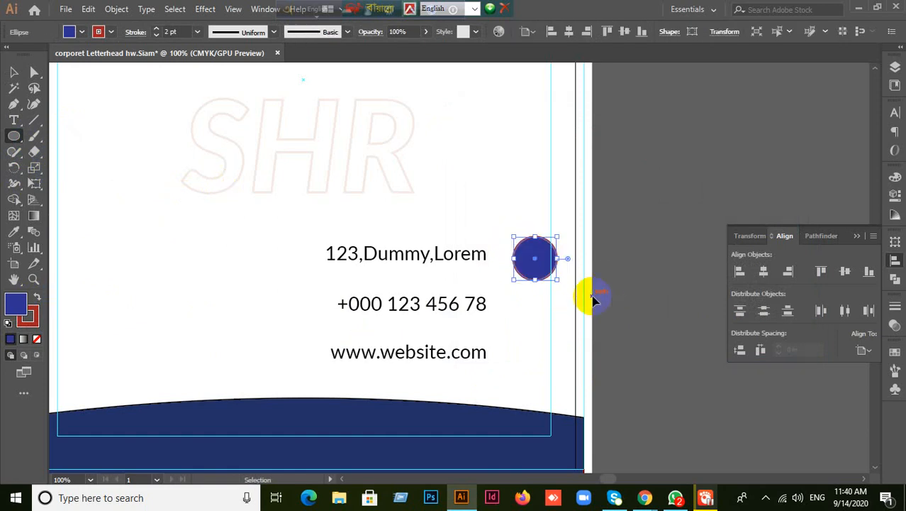
pyautogui.hotkey('ctrl', 'shift', '[')
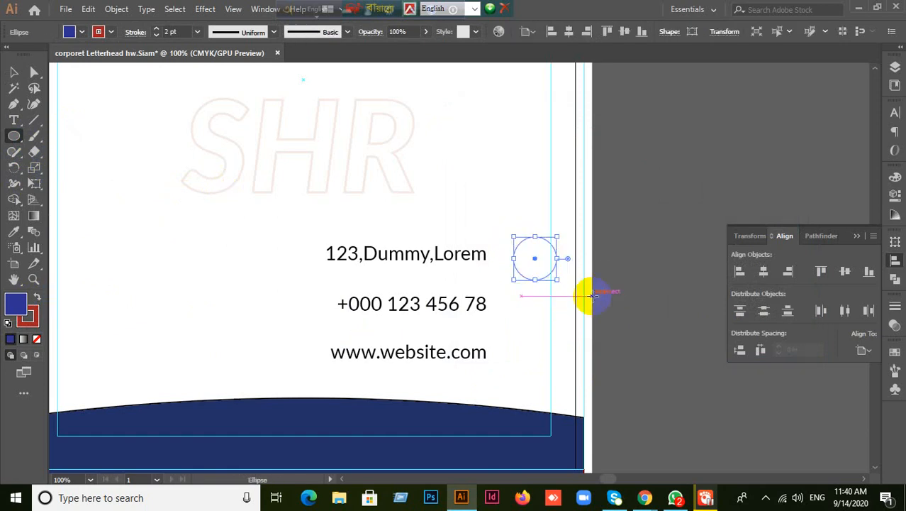
pyautogui.click(29, 317)
pyautogui.click(37, 338)
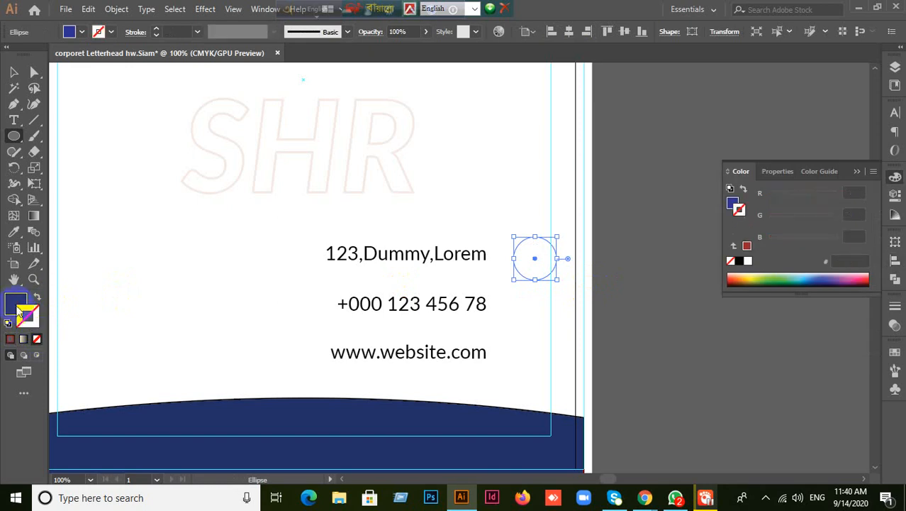
# - Try sampling the logo red with the Eyedropper, then return the circle's fill to dark blue
pyautogui.click(16, 308)
pyautogui.doubleClick(15, 307)
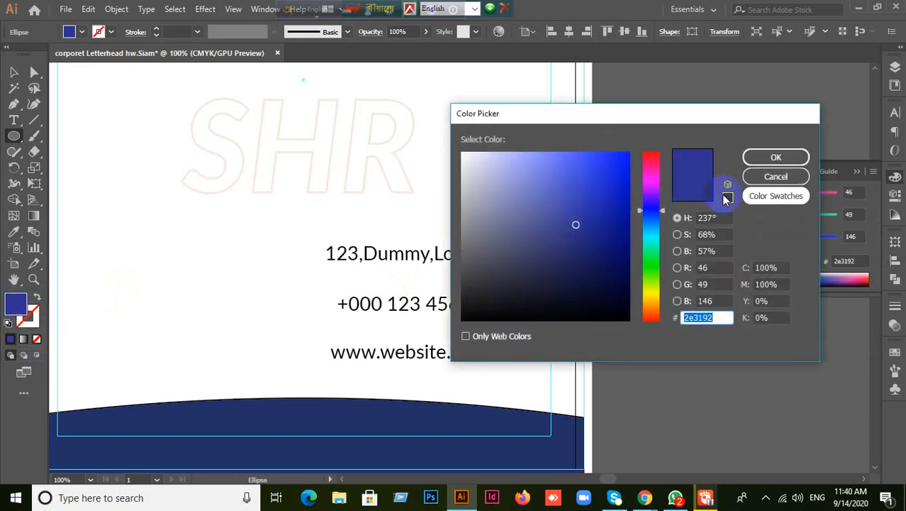
pyautogui.click(775, 175)
pyautogui.press('i')
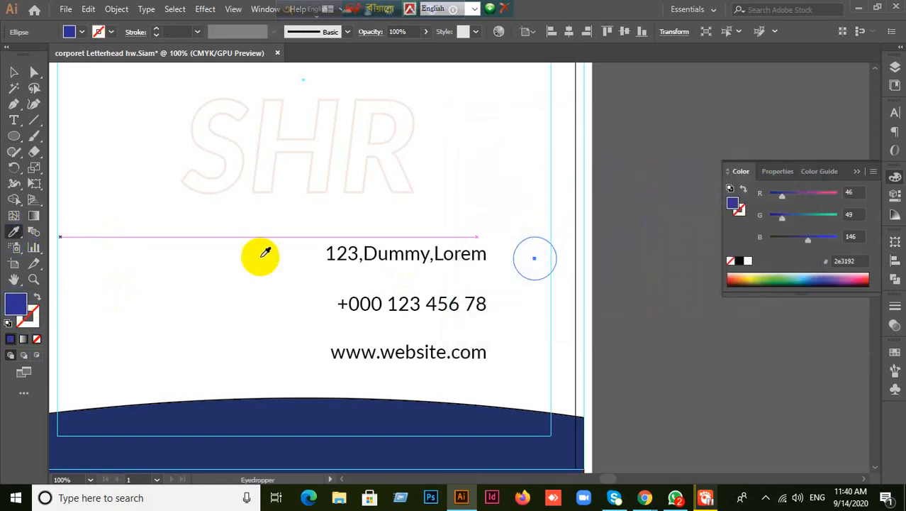
pyautogui.scroll(5, 537, 263)
pyautogui.scroll(8, 537, 263)
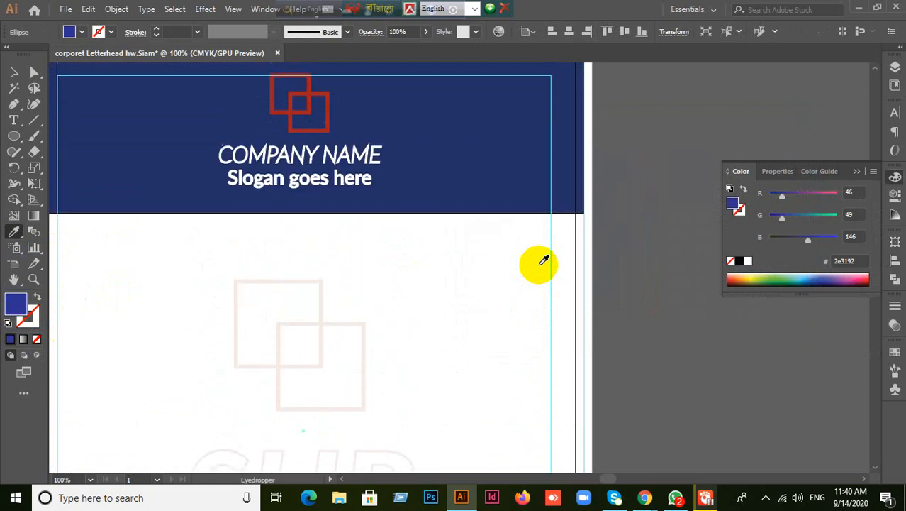
pyautogui.click(332, 161)
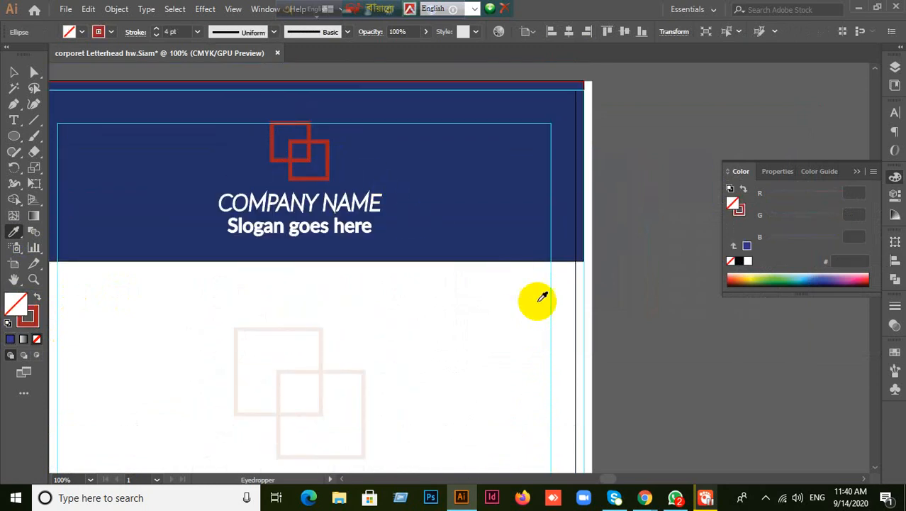
pyautogui.scroll(-10, 537, 298)
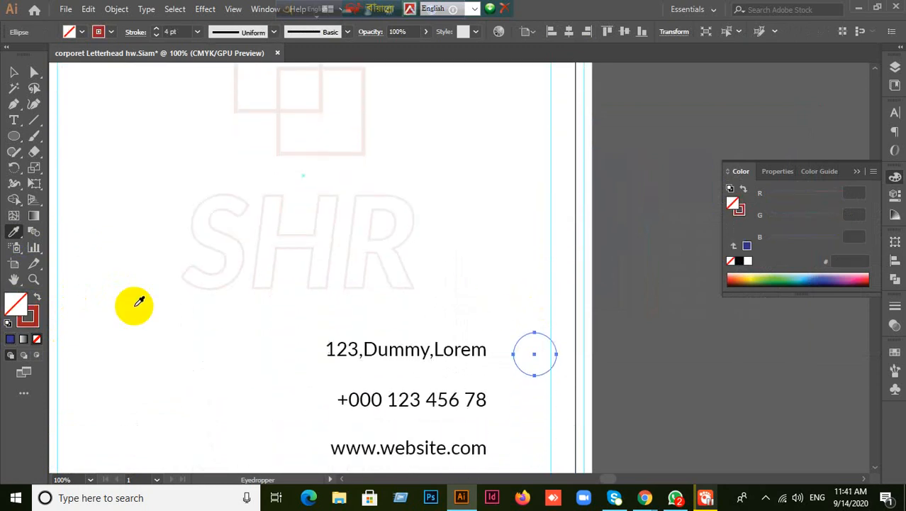
pyautogui.click(624, 354)
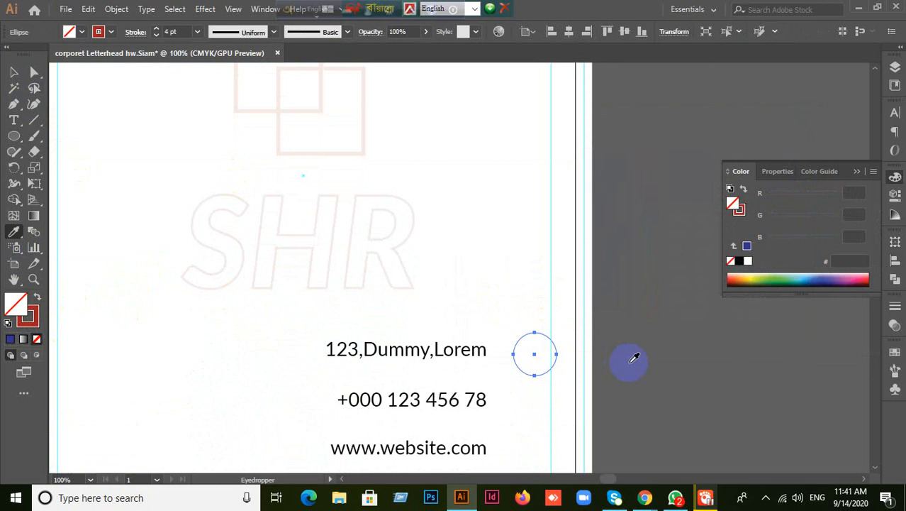
pyautogui.click(631, 366)
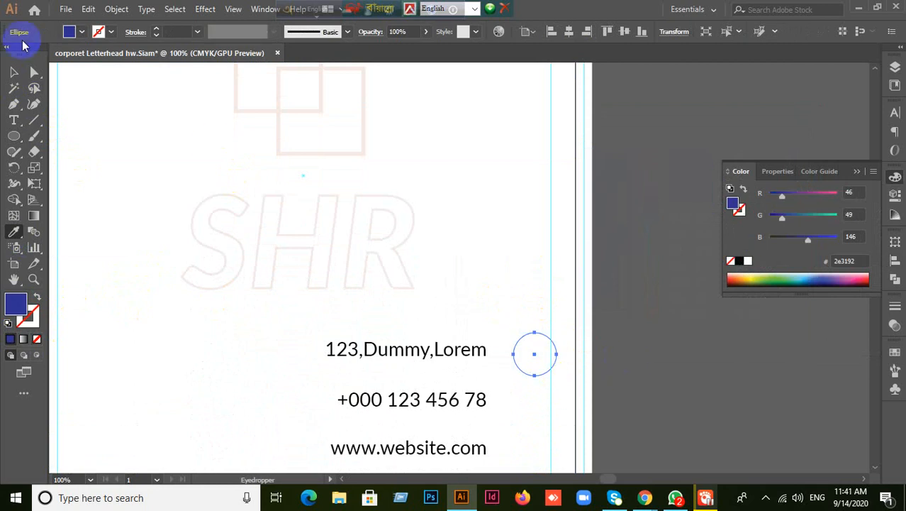
# - Swap the circle's fill and stroke so it has no fill and a 10 pt blue outline
pyautogui.click(12, 71)
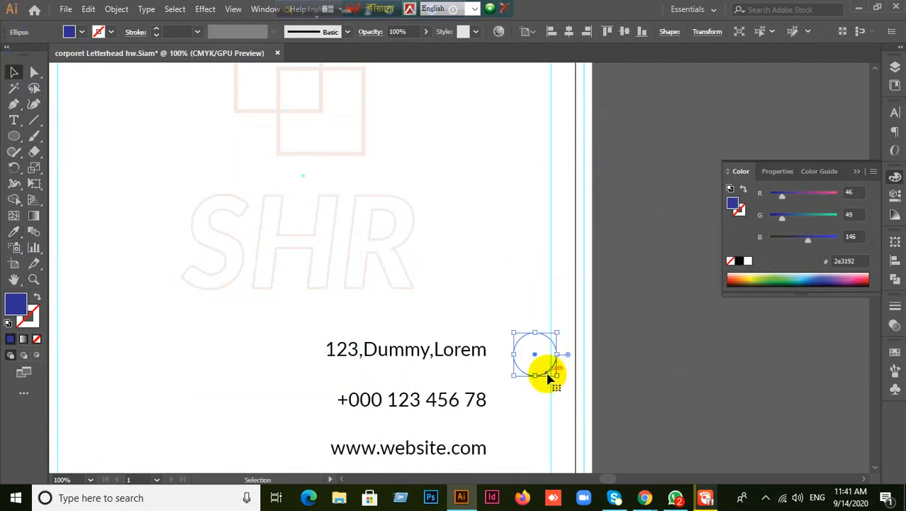
pyautogui.click(547, 371)
pyautogui.moveTo(550, 370); pyautogui.dragTo(713, 376)
pyautogui.hotkey('ctrl', 'z')
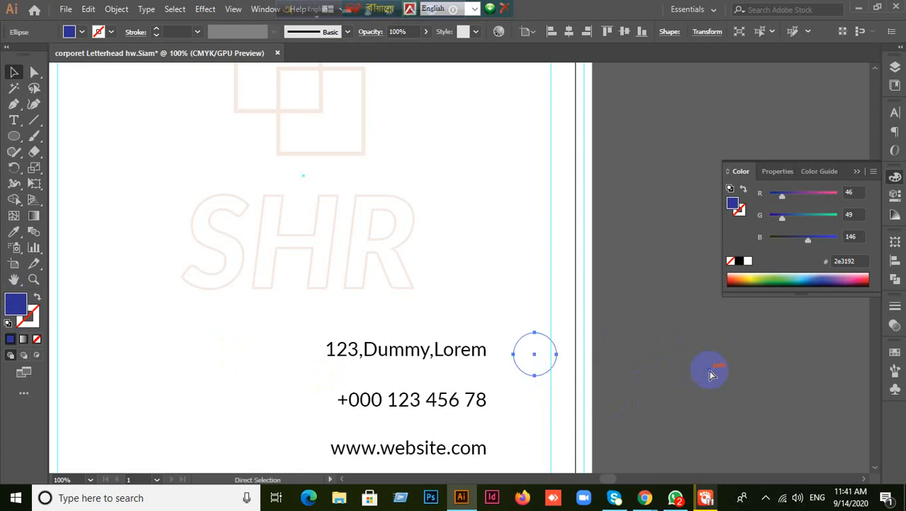
pyautogui.click(37, 299)
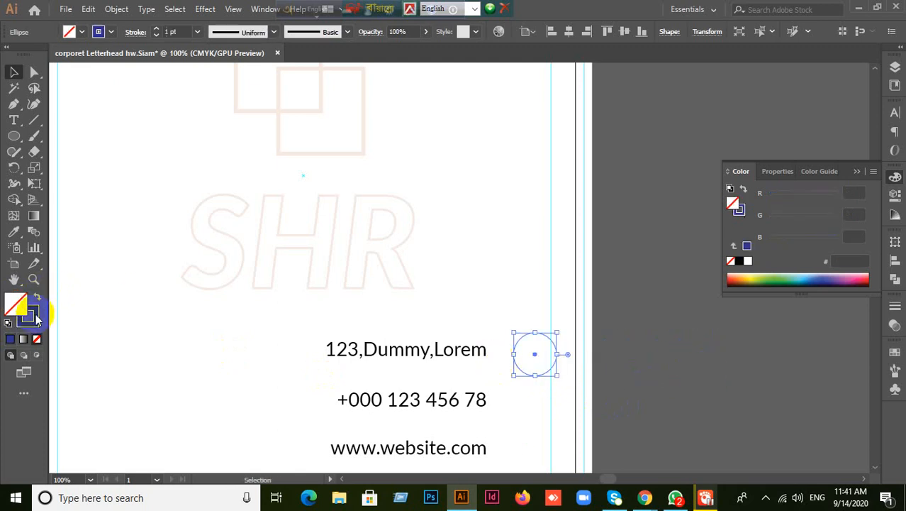
pyautogui.click(31, 320)
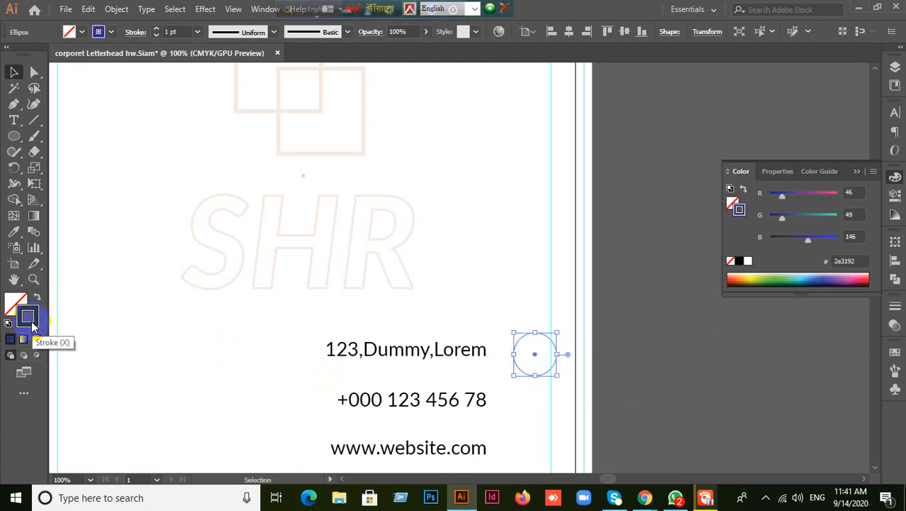
pyautogui.click(895, 306)
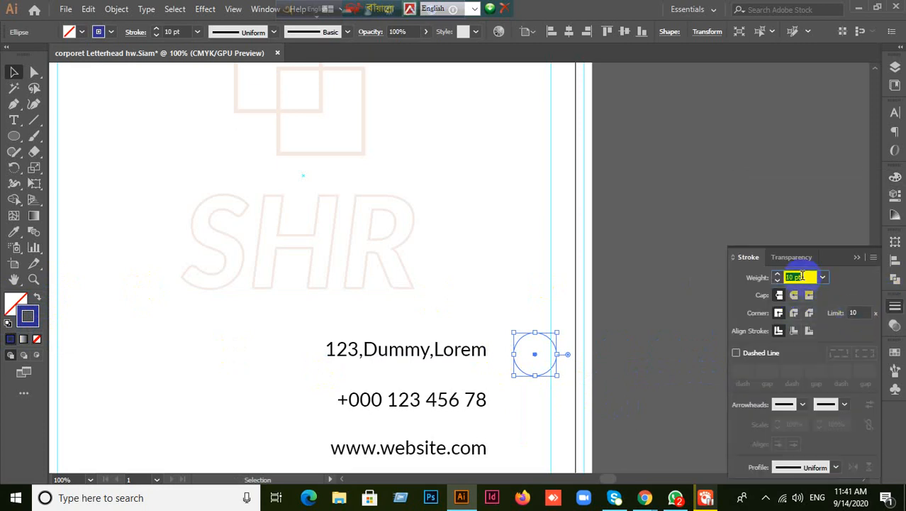
pyautogui.click(857, 258)
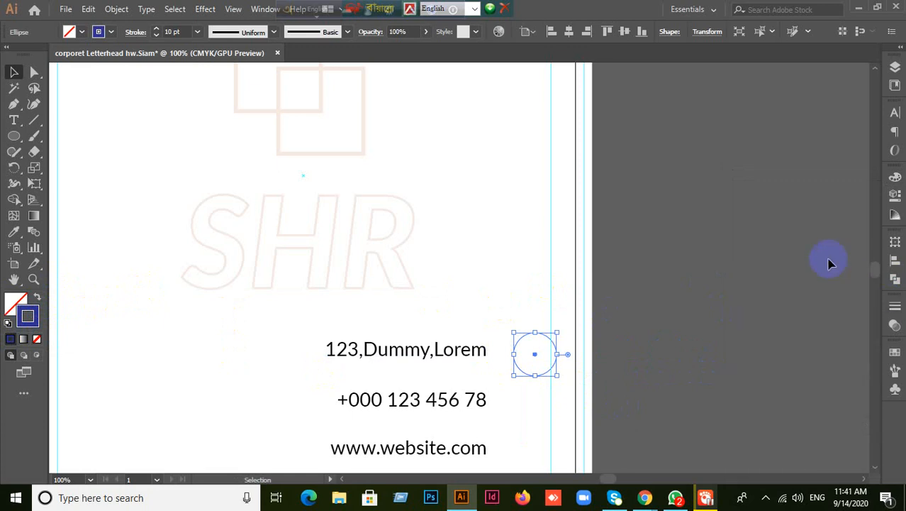
# - Undo the circle back to the icon strip and draw a rounded shape over the location pin
pyautogui.click(702, 278)
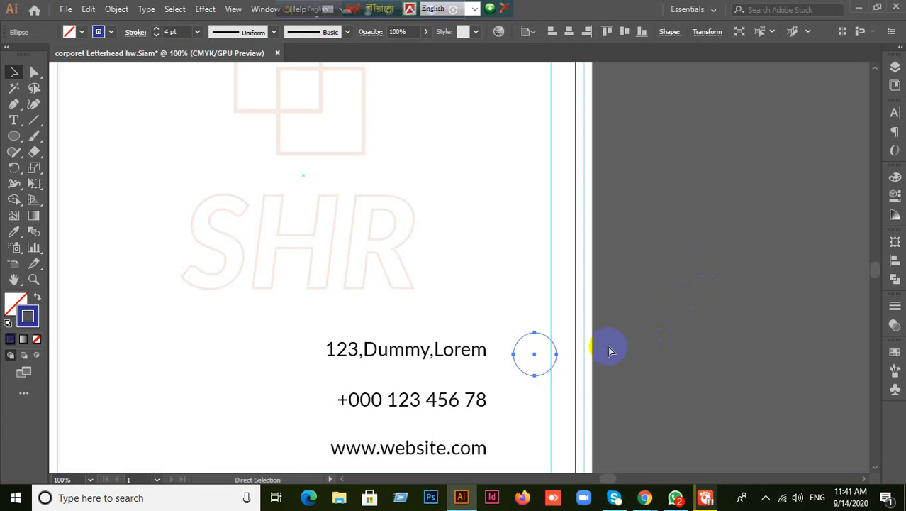
pyautogui.scroll(-3, 617, 344)
pyautogui.hotkey('shift', 'x')
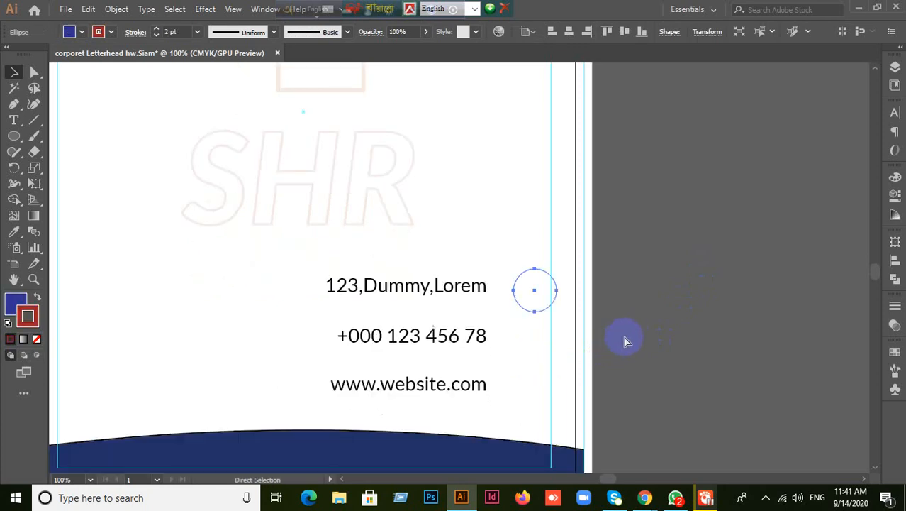
pyautogui.hotkey('ctrl', 'z')
pyautogui.hotkey('ctrl', 'z')
pyautogui.hotkey('ctrl', 'z')
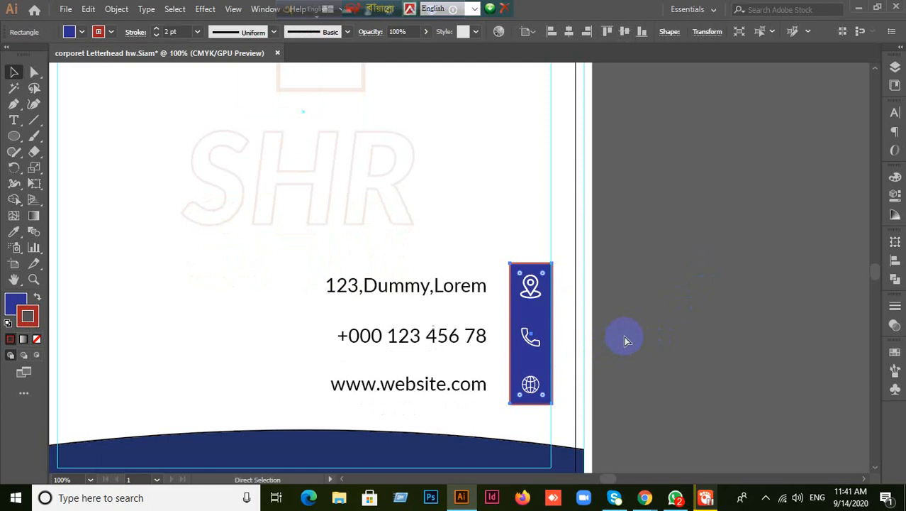
pyautogui.scroll(1, 607, 330)
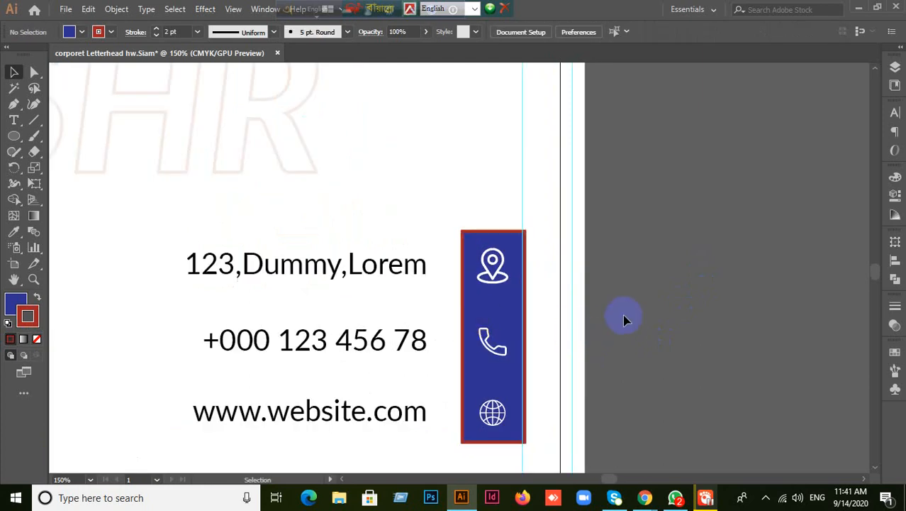
pyautogui.moveTo(14, 136); pyautogui.dragTo(53, 154)
pyautogui.moveTo(469, 240); pyautogui.dragTo(515, 295)
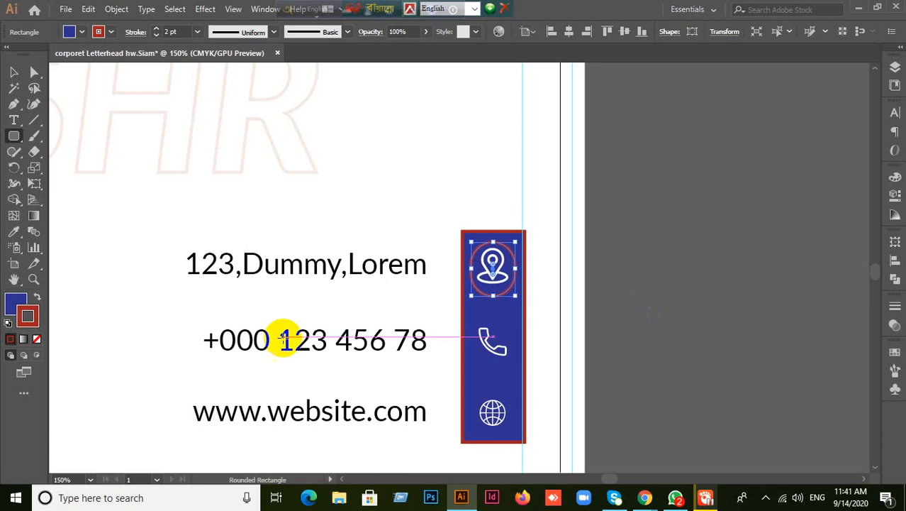
# - Remove the new shape's outline and fill it solid red #f90047
pyautogui.click(37, 341)
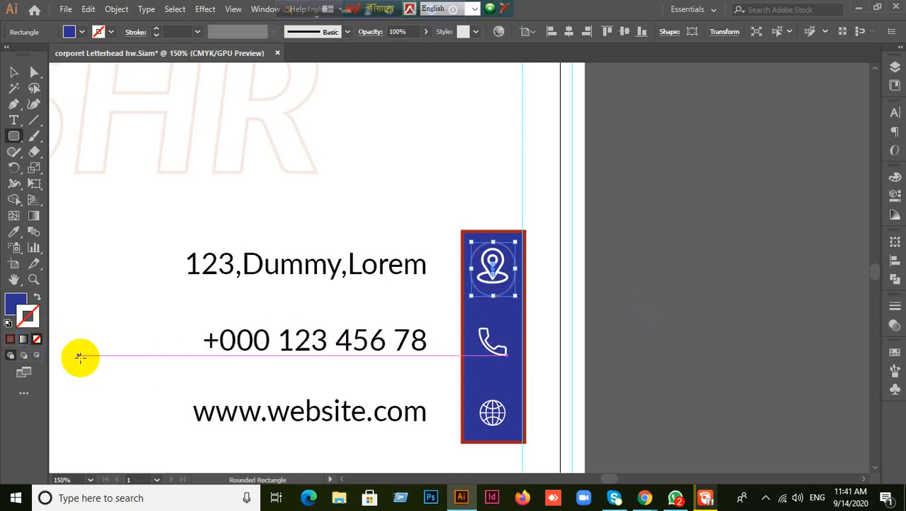
pyautogui.click(12, 305)
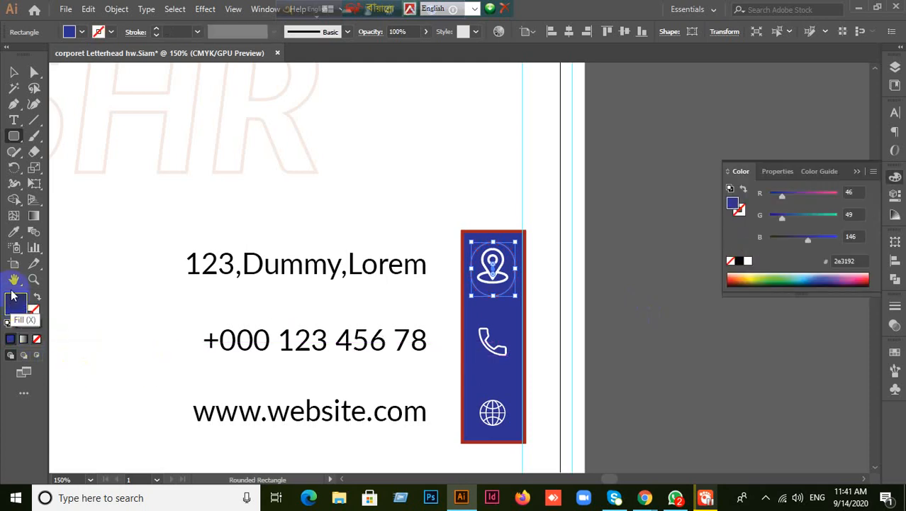
pyautogui.doubleClick(15, 299)
pyautogui.moveTo(645, 211); pyautogui.dragTo(651, 158)
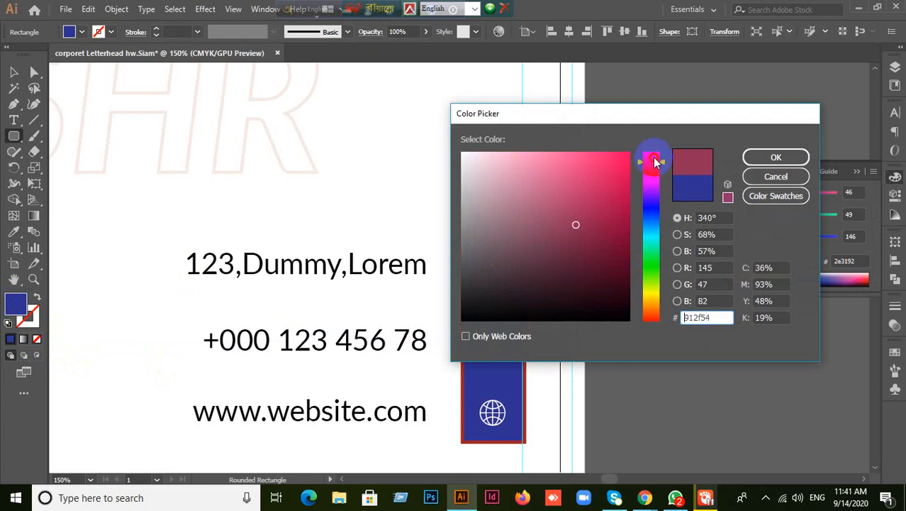
pyautogui.click(634, 154)
pyautogui.click(756, 155)
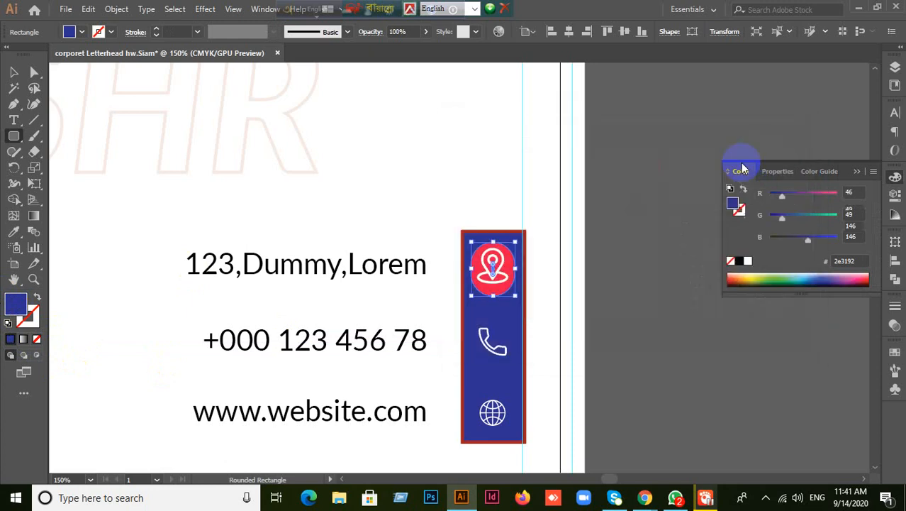
# - Return to the Selection tool, deselect, and select the blue icon strip rectangle
pyautogui.click(16, 71)
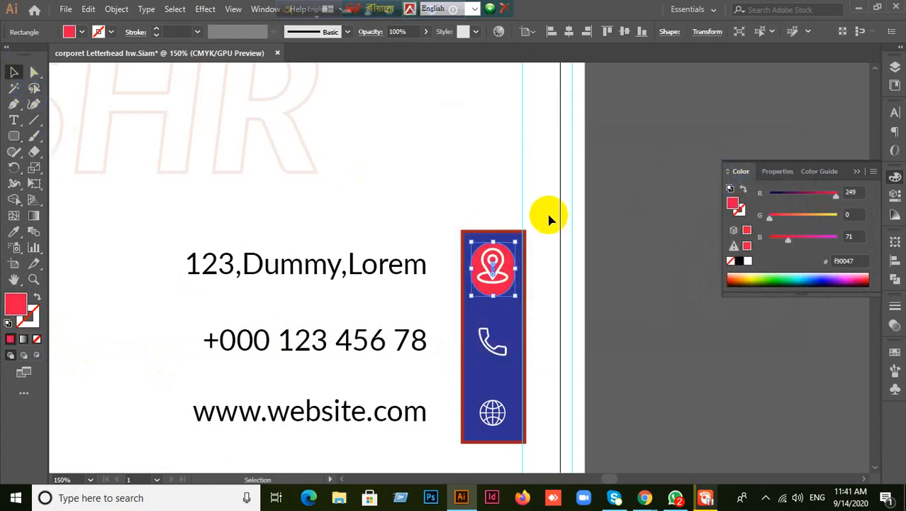
pyautogui.click(553, 269)
pyautogui.moveTo(498, 291); pyautogui.dragTo(503, 283)
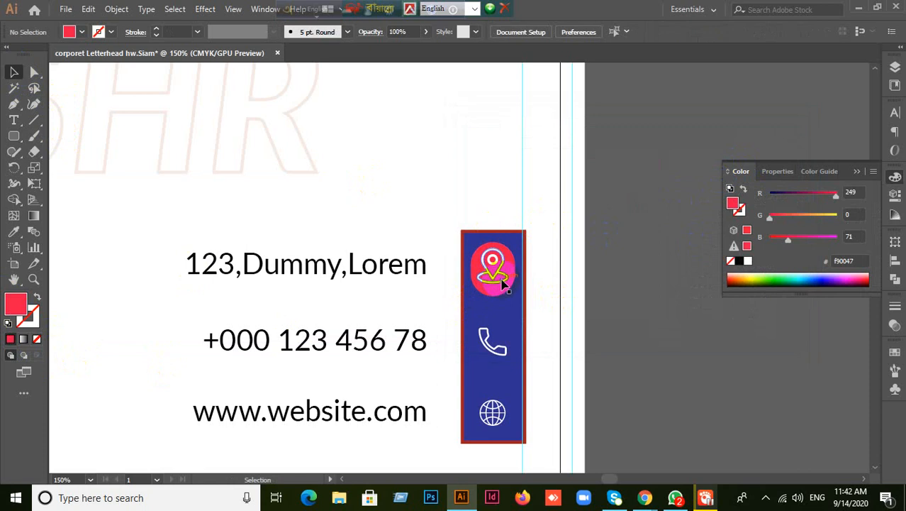
pyautogui.click(506, 290)
pyautogui.scroll(5, 592, 287)
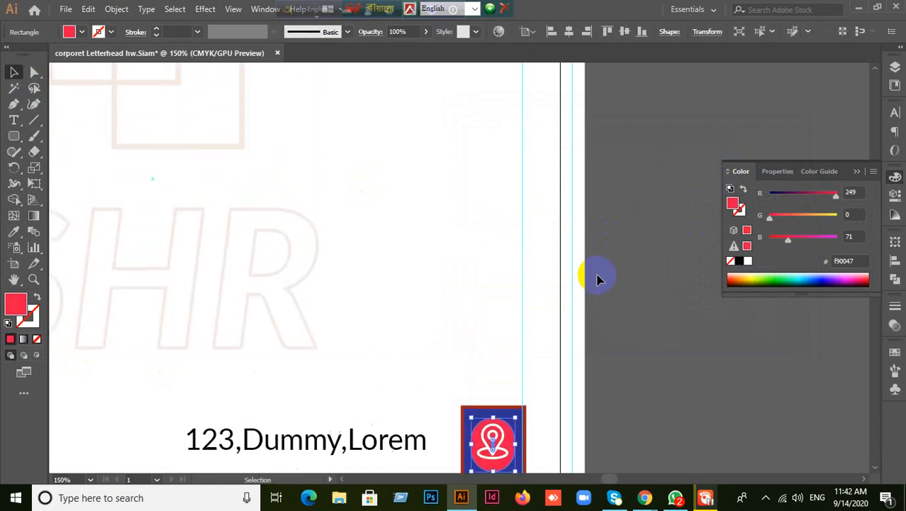
# - Bring the blue header into view, select its rectangle, and remove its outline
pyautogui.scroll(5, 320, 309)
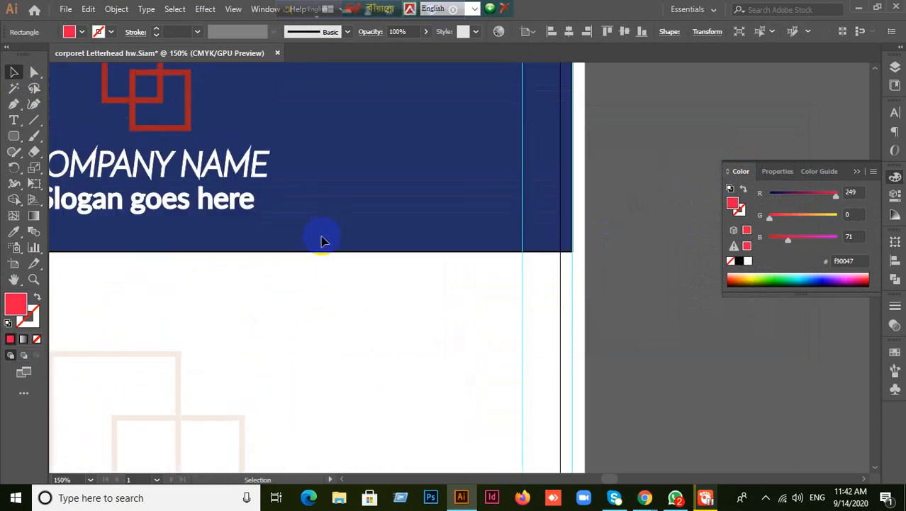
pyautogui.click(320, 241)
pyautogui.scroll(-1, 340, 208)
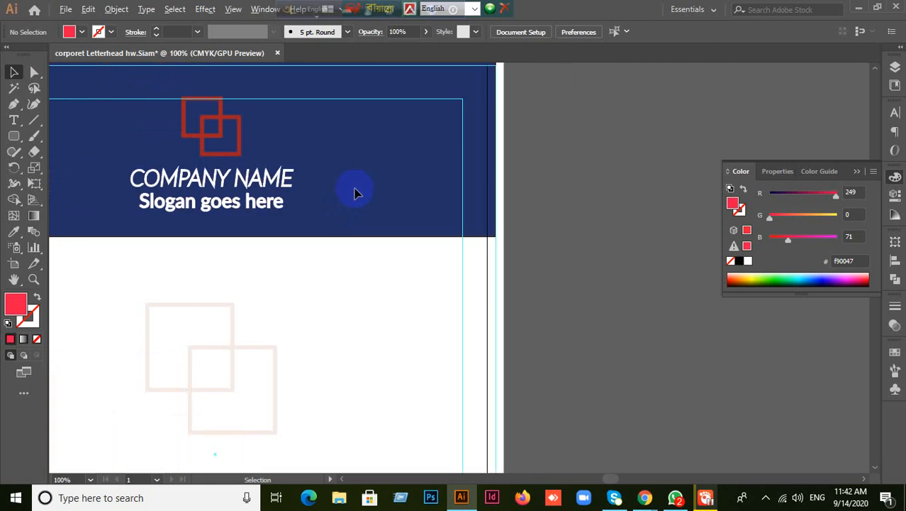
pyautogui.moveTo(356, 190); pyautogui.dragTo(616, 275)
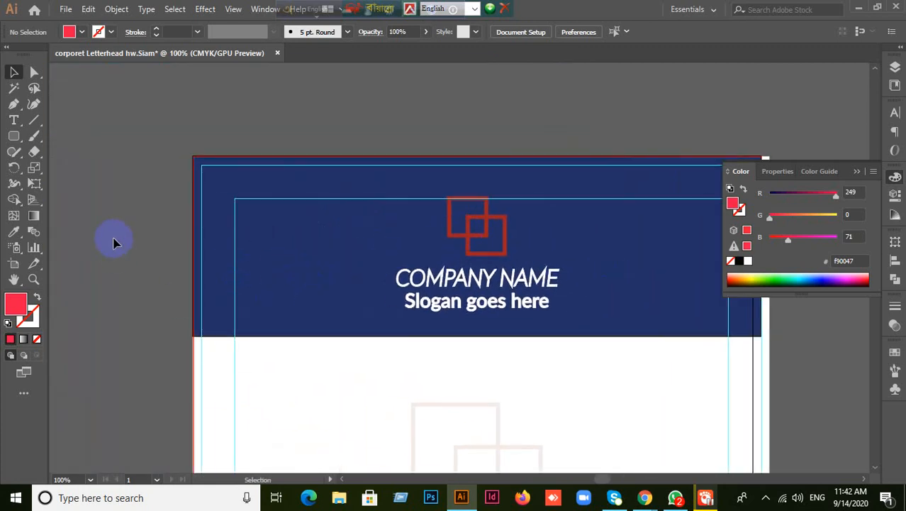
pyautogui.click(492, 249)
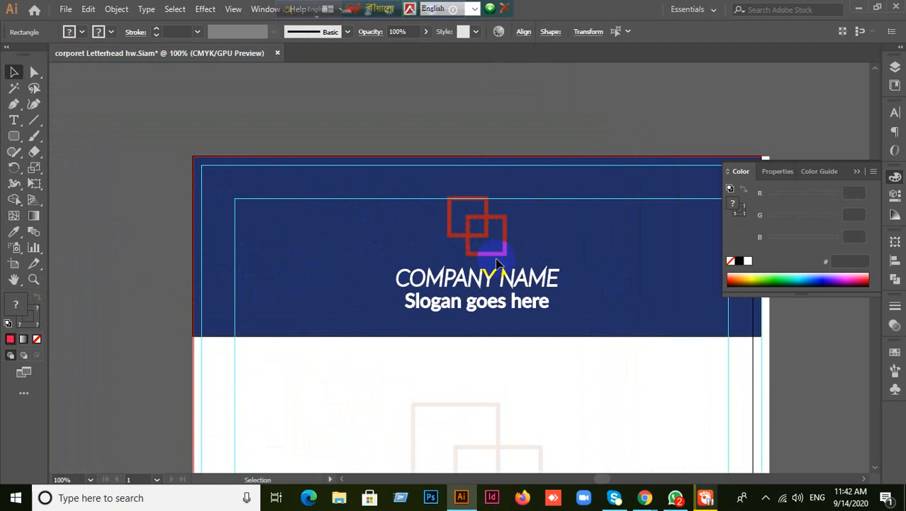
pyautogui.click(340, 276)
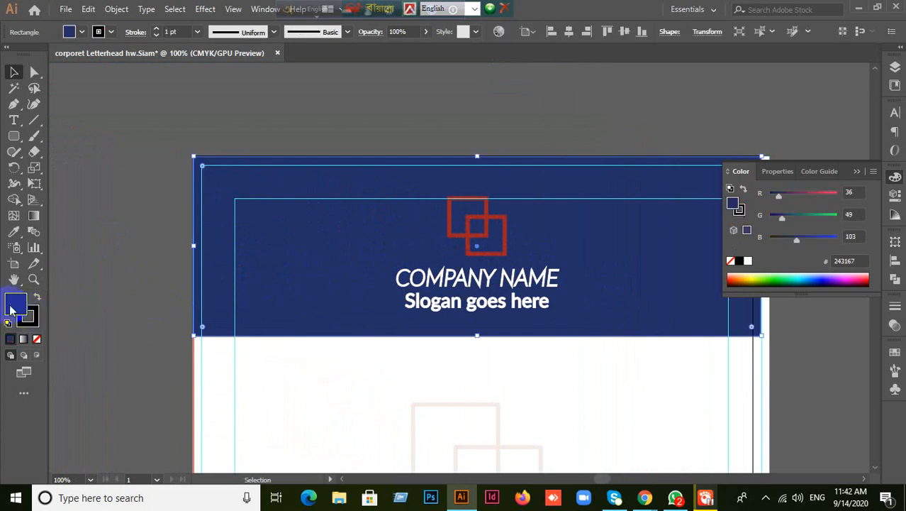
pyautogui.click(37, 323)
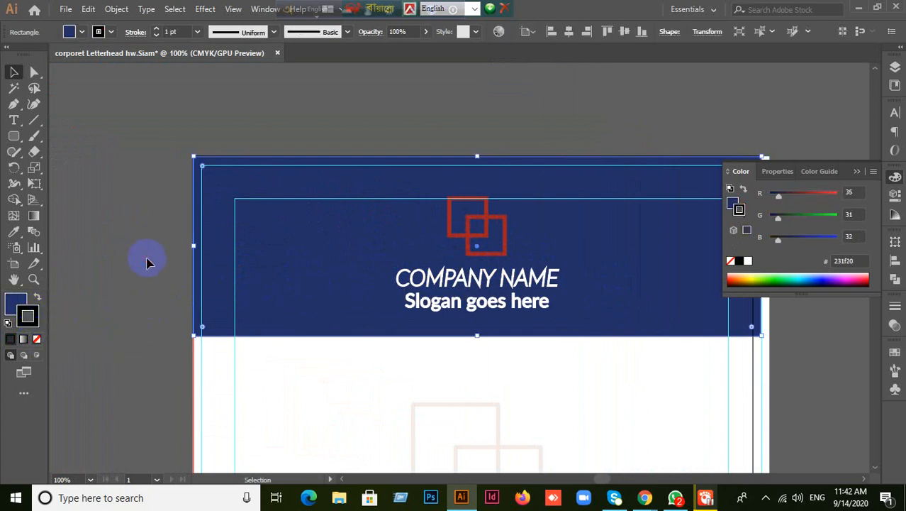
pyautogui.click(37, 339)
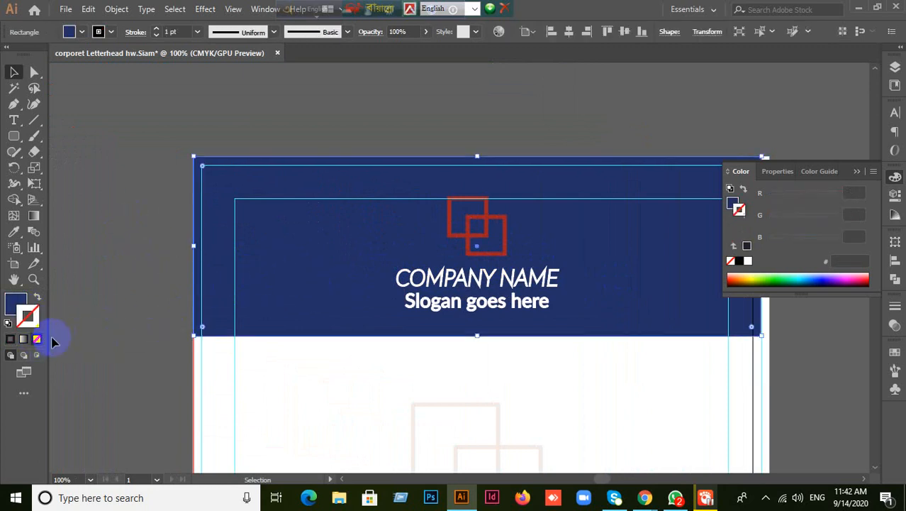
# - Try a lighter blue fill on the header rectangle
pyautogui.click(125, 263)
pyautogui.click(283, 271)
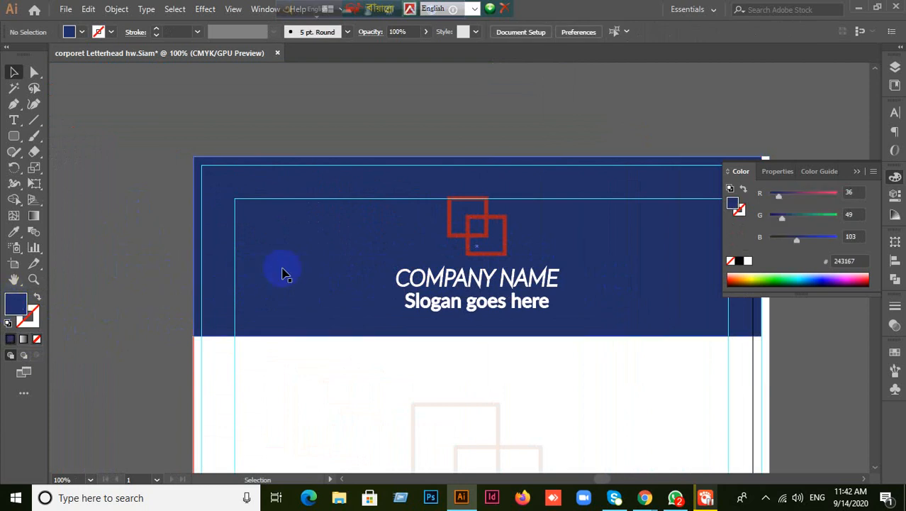
pyautogui.doubleClick(13, 305)
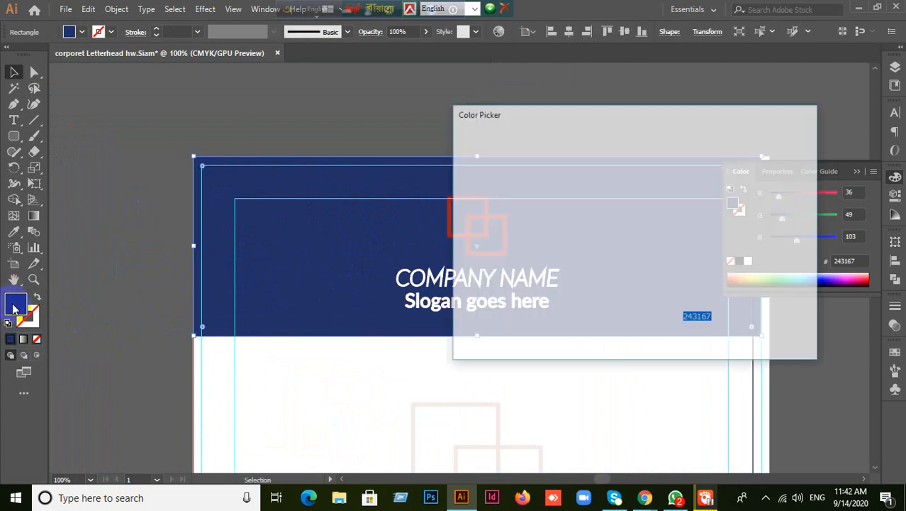
pyautogui.moveTo(557, 203); pyautogui.dragTo(589, 163)
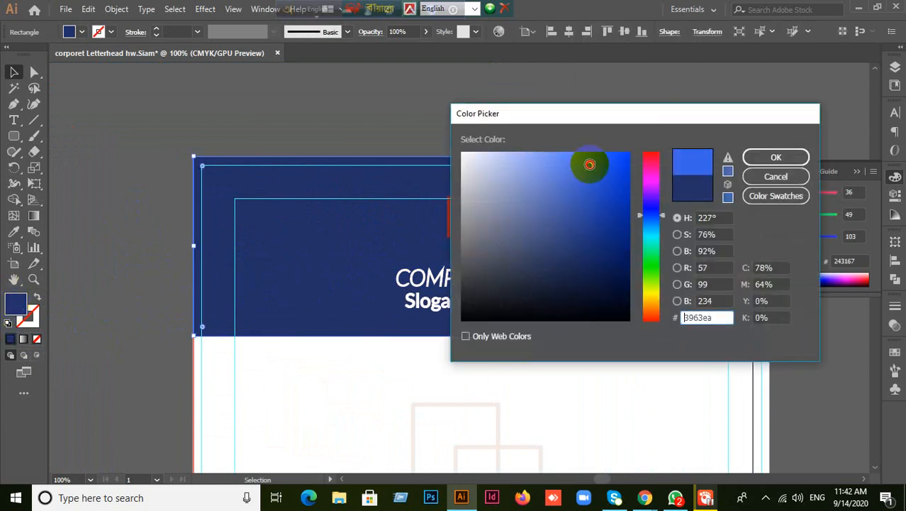
pyautogui.click(776, 157)
# - Reselect the header rectangle and give it the deeper blue fill #1d52d8
pyautogui.click(137, 330)
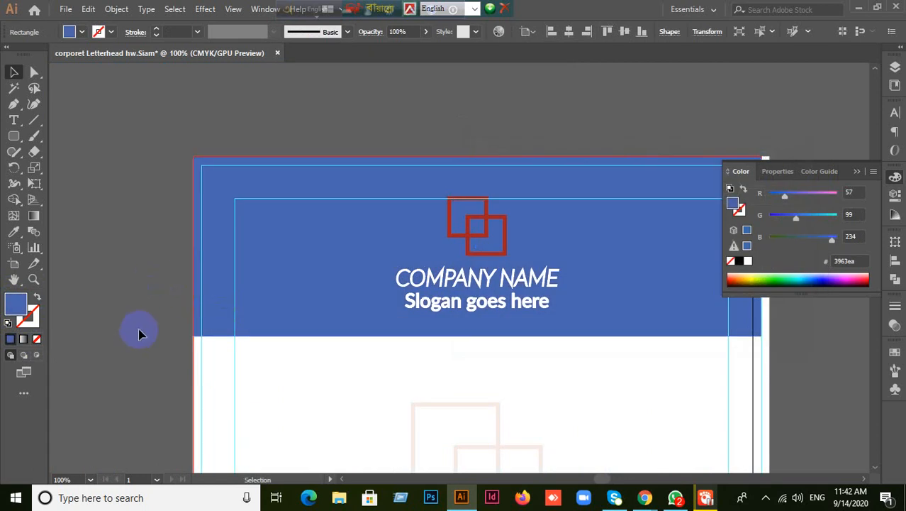
pyautogui.click(305, 275)
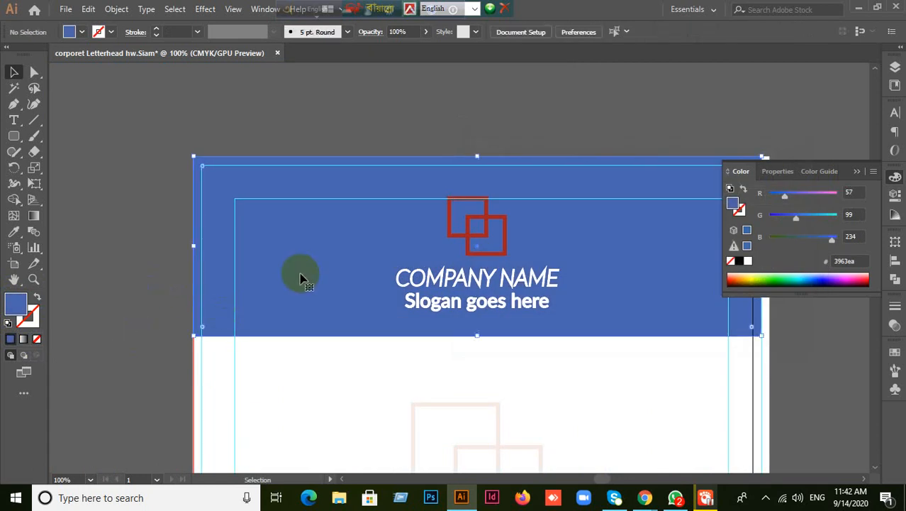
pyautogui.click(480, 236)
pyautogui.click(480, 236)
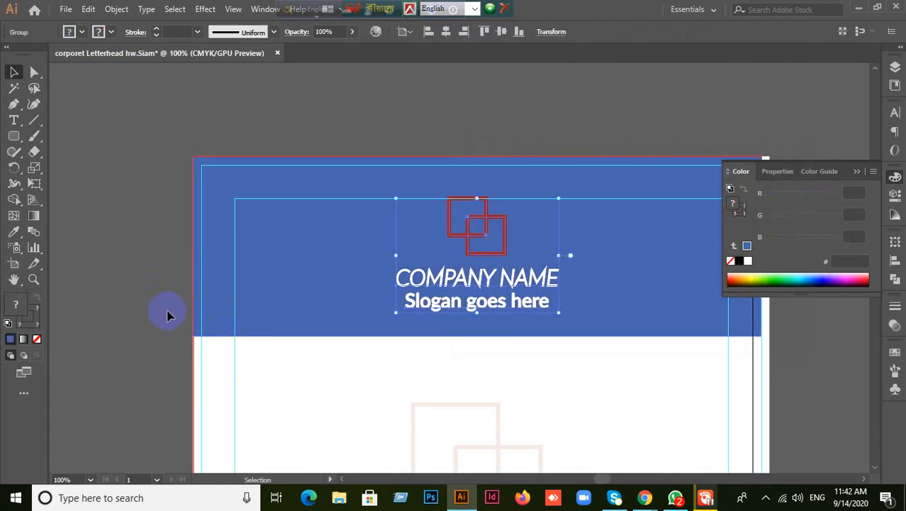
pyautogui.click(255, 297)
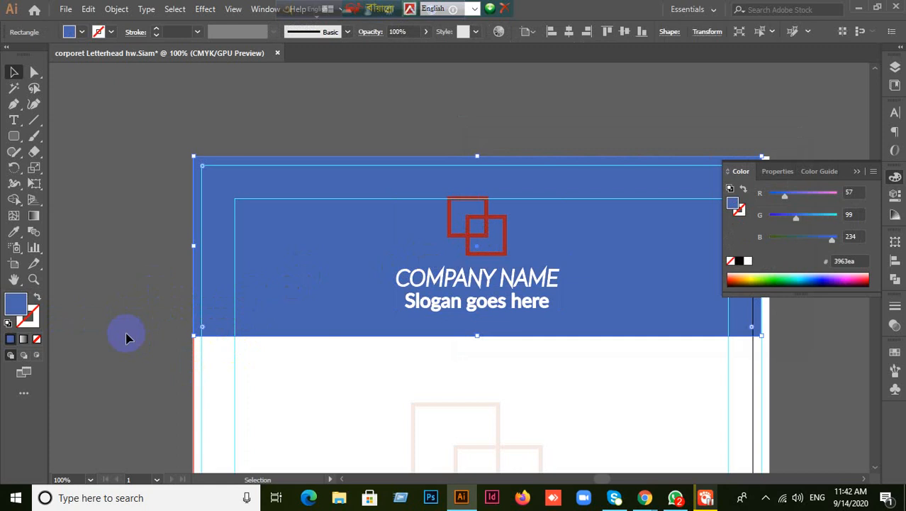
pyautogui.doubleClick(10, 309)
pyautogui.moveTo(571, 199); pyautogui.dragTo(614, 176)
pyautogui.click(776, 157)
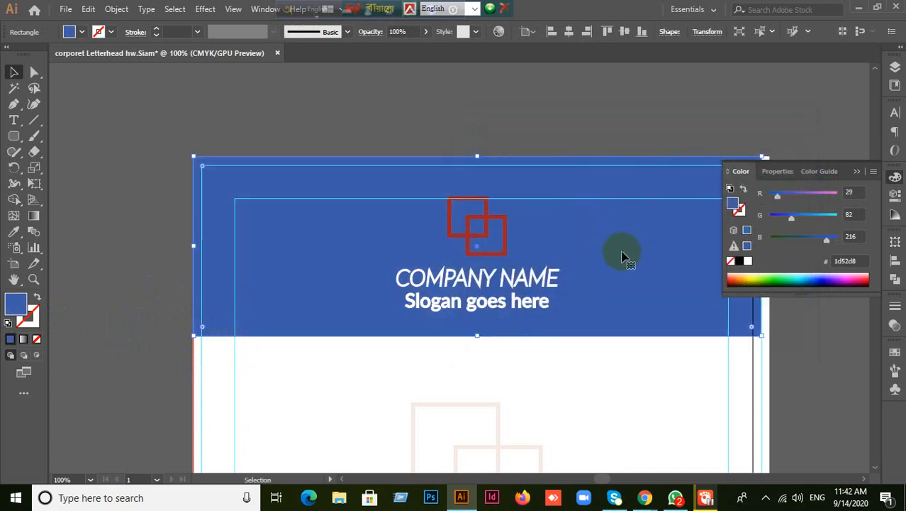
pyautogui.click(512, 344)
# - Set the curved navy footer's stroke to None, keeping its #243167 fill
pyautogui.scroll(-2, 590, 344)
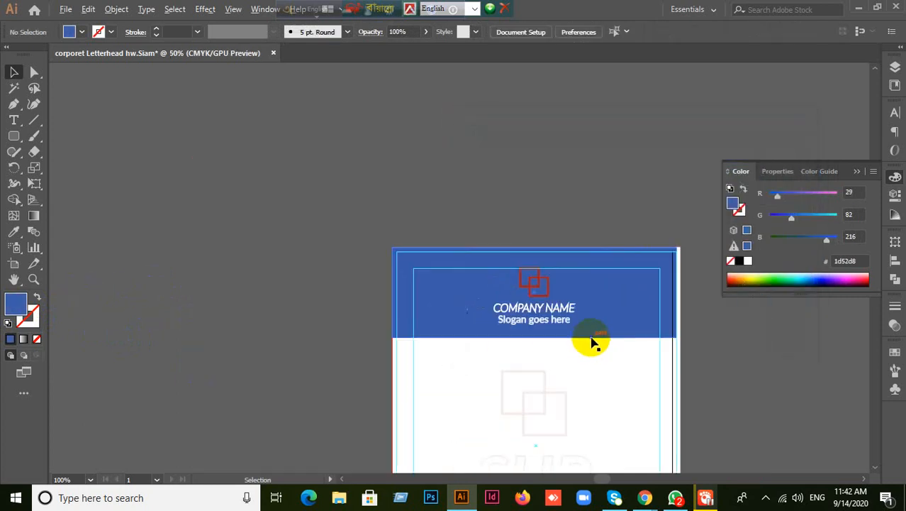
pyautogui.moveTo(717, 388); pyautogui.dragTo(648, 229)
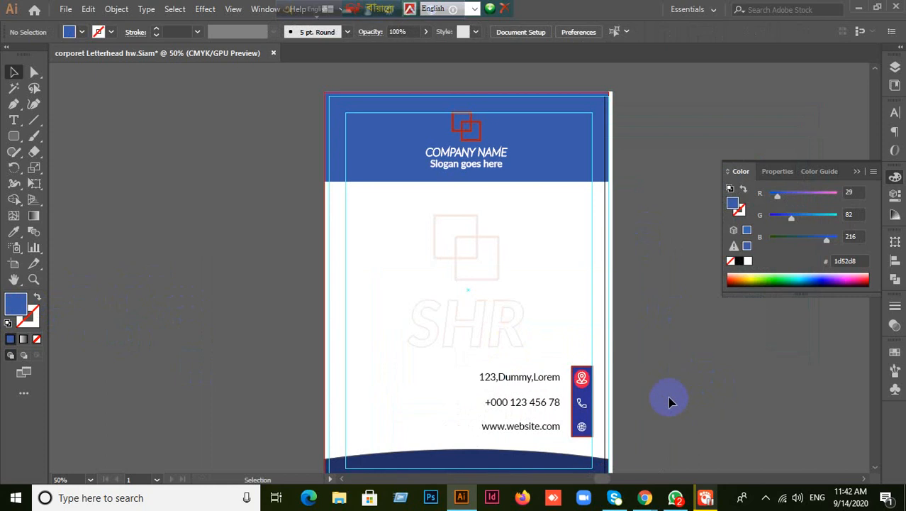
pyautogui.scroll(1, 640, 330)
pyautogui.scroll(1, 564, 283)
pyautogui.scroll(-1, 565, 283)
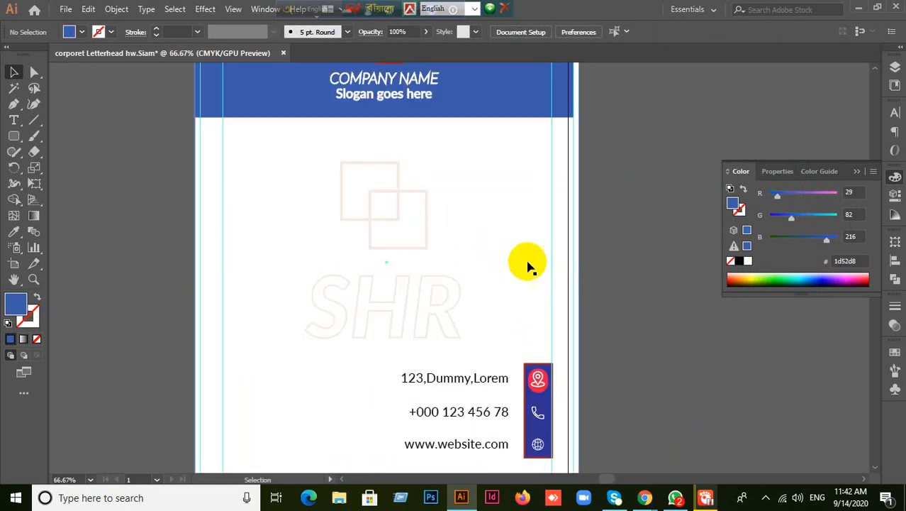
pyautogui.moveTo(528, 265); pyautogui.dragTo(497, 144)
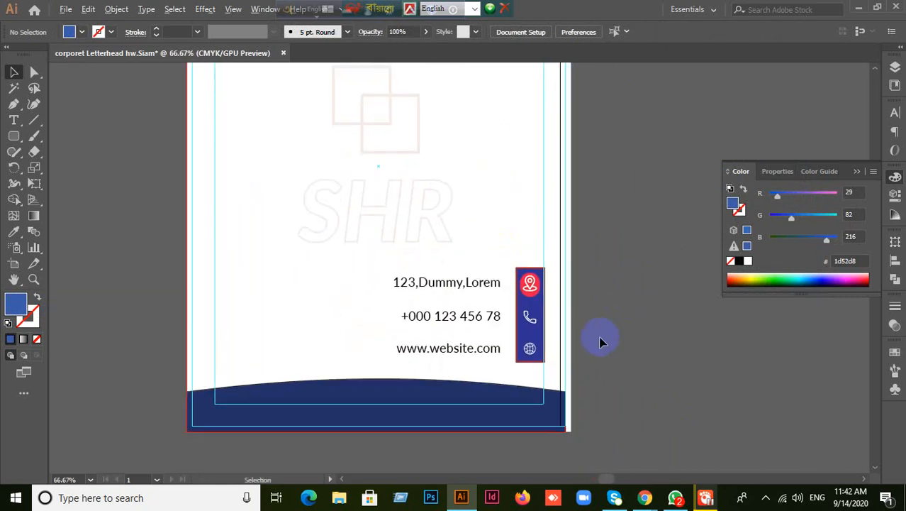
pyautogui.scroll(1, 581, 378)
pyautogui.scroll(-2, 582, 369)
pyautogui.click(423, 403)
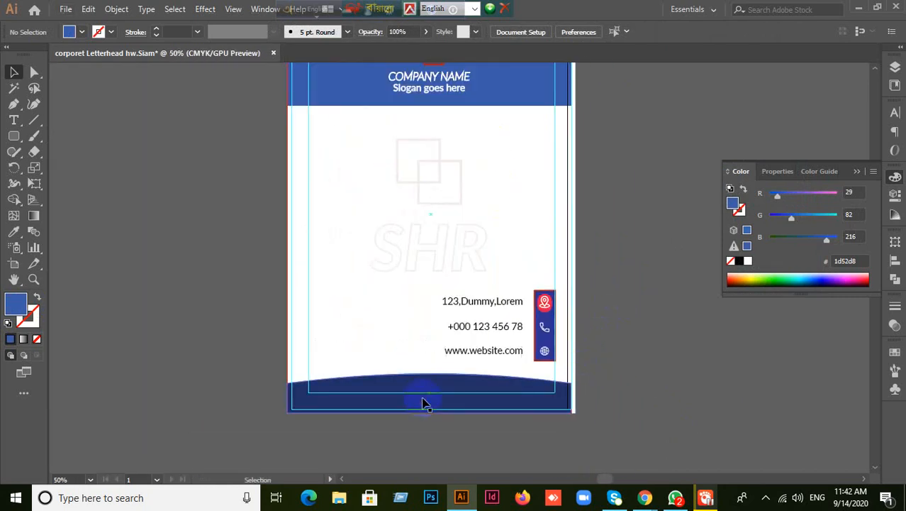
pyautogui.click(27, 316)
pyautogui.click(37, 339)
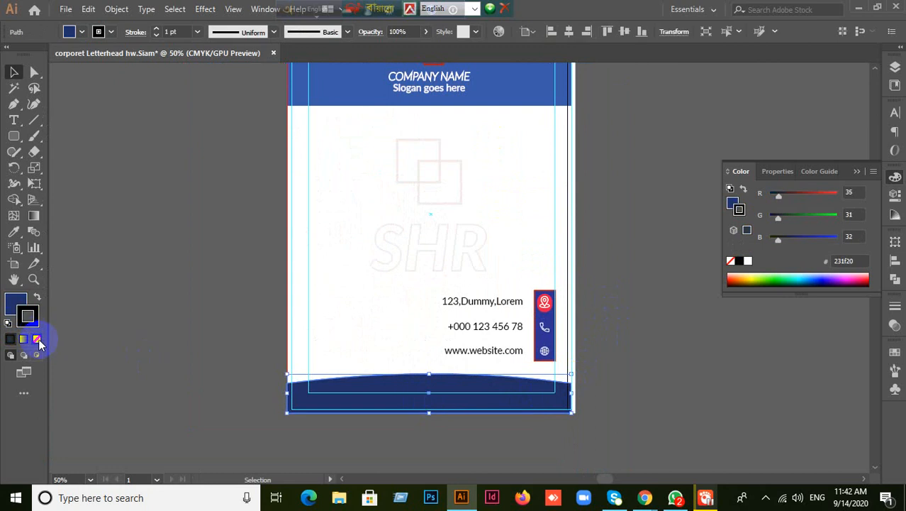
pyautogui.click(15, 305)
pyautogui.scroll(2, 469, 397)
pyautogui.scroll(-1, 475, 399)
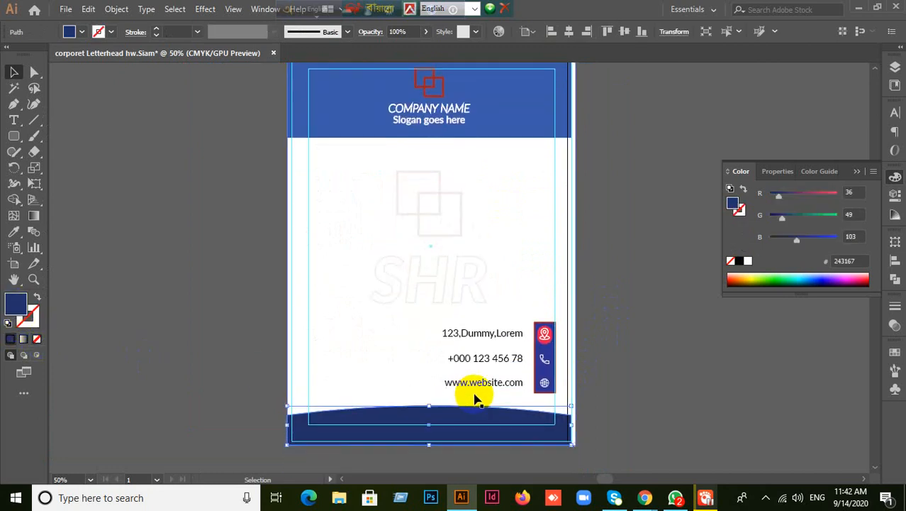
pyautogui.scroll(2, 614, 394)
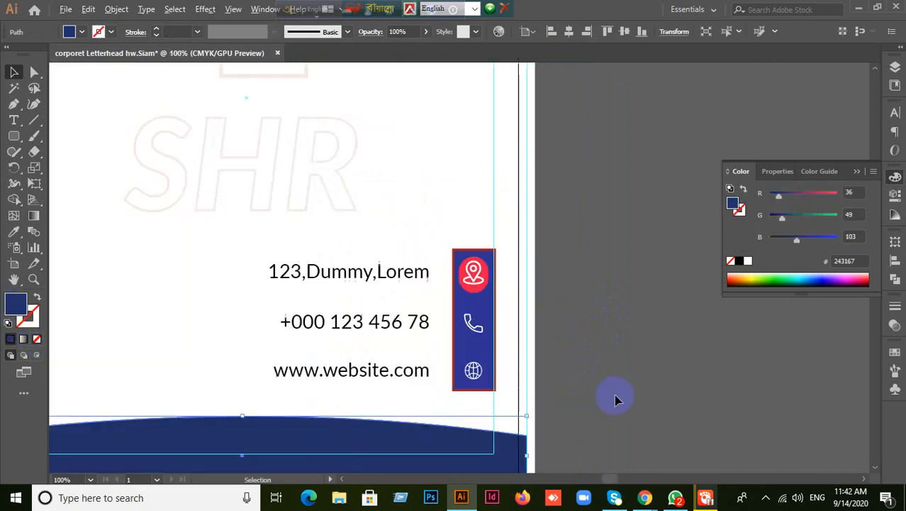
pyautogui.scroll(1, 593, 381)
pyautogui.scroll(-3, 592, 380)
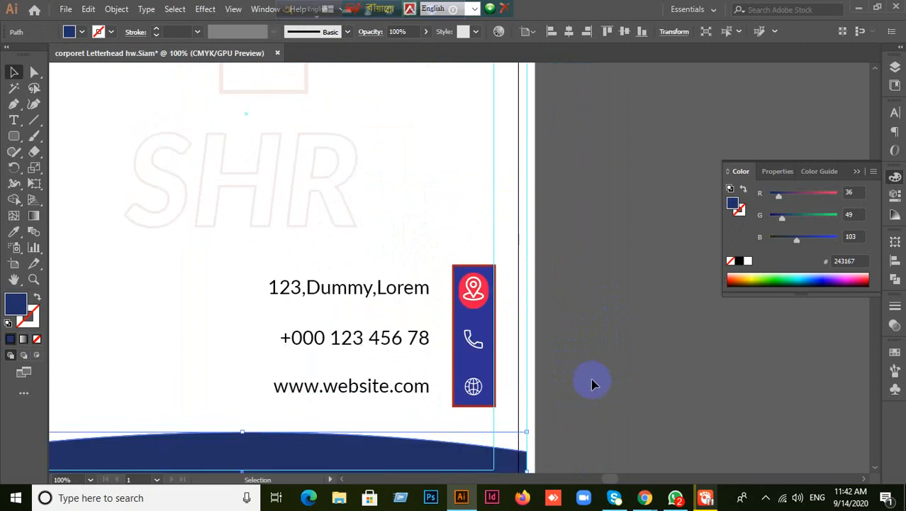
pyautogui.scroll(1, 553, 315)
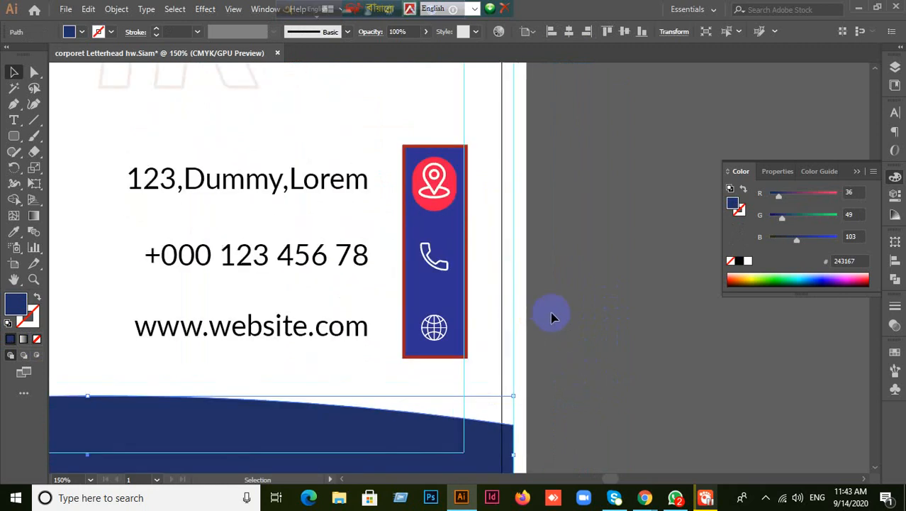
# - Alt-drag a copy of the red circle down onto the phone icon
pyautogui.click(455, 241)
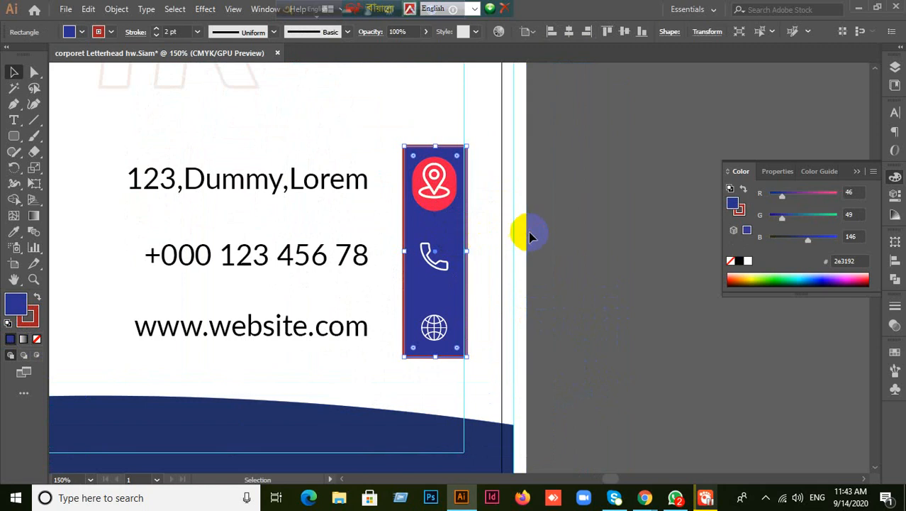
pyautogui.click(633, 271)
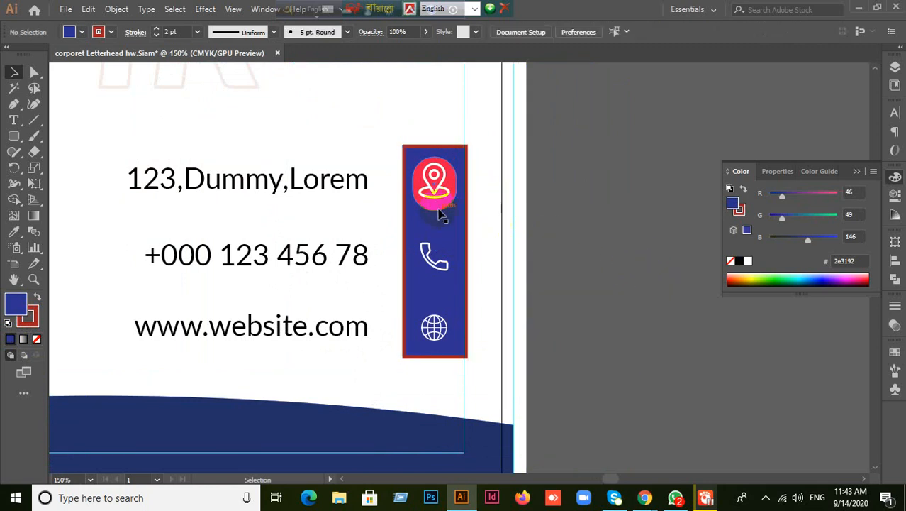
pyautogui.moveTo(436, 207); pyautogui.dragTo(436, 345)
pyautogui.click(550, 328)
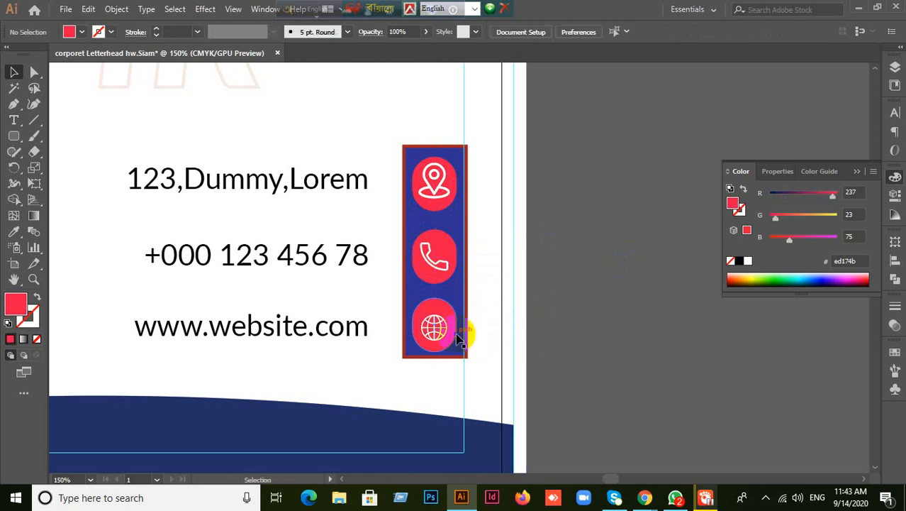
# - Select the white location pin and the red circle behind it, then deselect
pyautogui.click(438, 193)
pyautogui.click(595, 241)
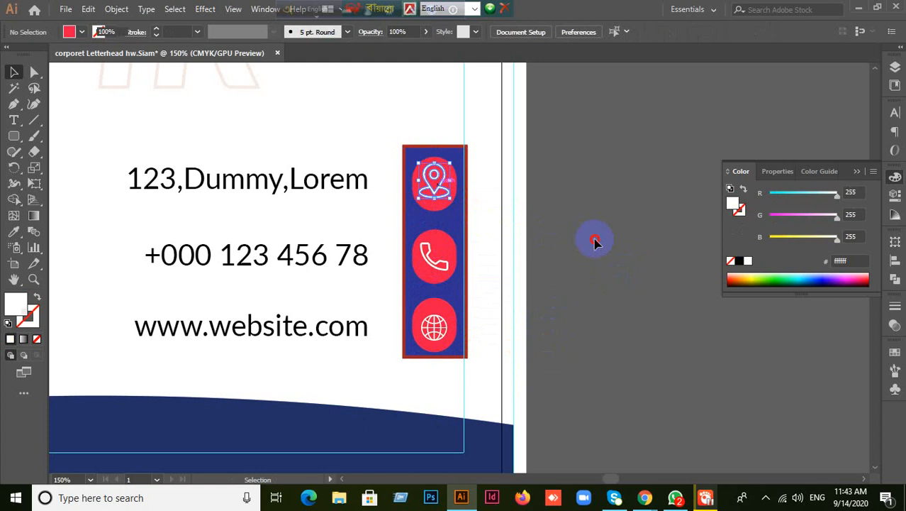
pyautogui.click(441, 212)
pyautogui.click(469, 226)
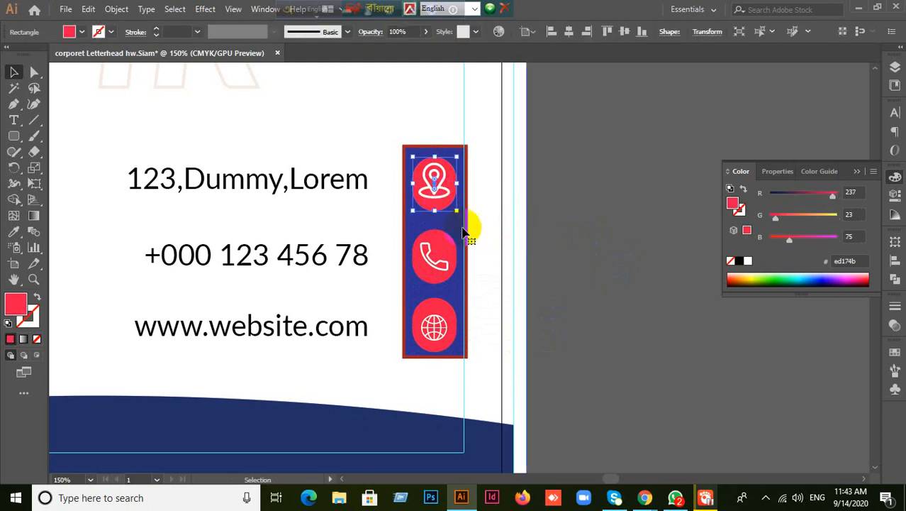
pyautogui.click(431, 202)
pyautogui.click(433, 201)
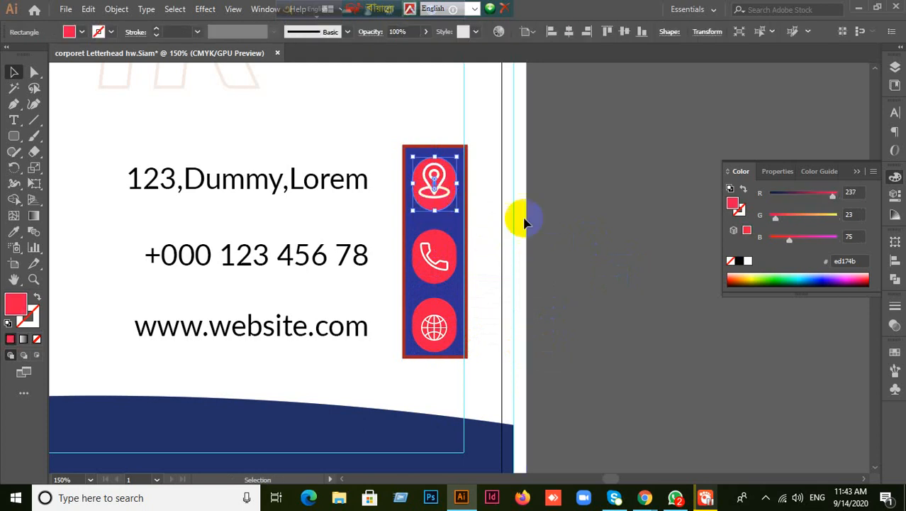
pyautogui.click(457, 225)
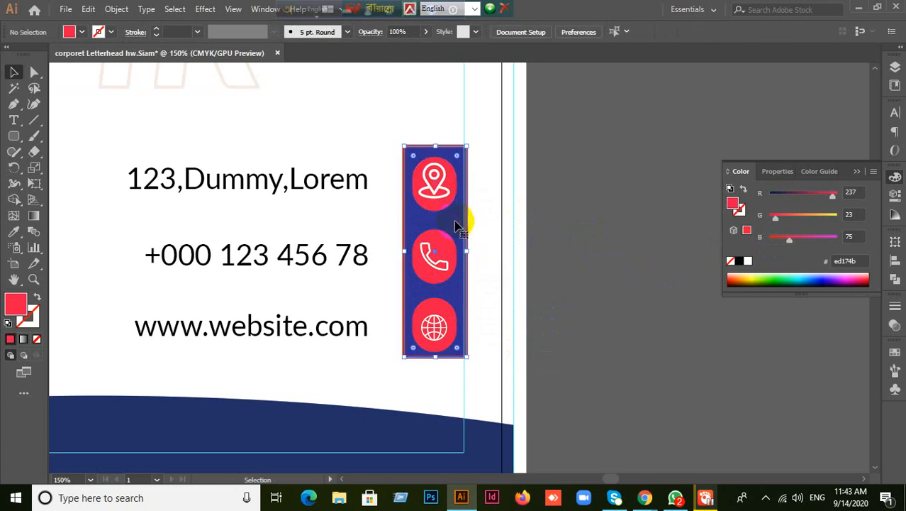
# - Select the blue bar behind the contact icons and delete it
pyautogui.moveTo(457, 225); pyautogui.dragTo(603, 259)
pyautogui.hotkey('ctrl', 'z')
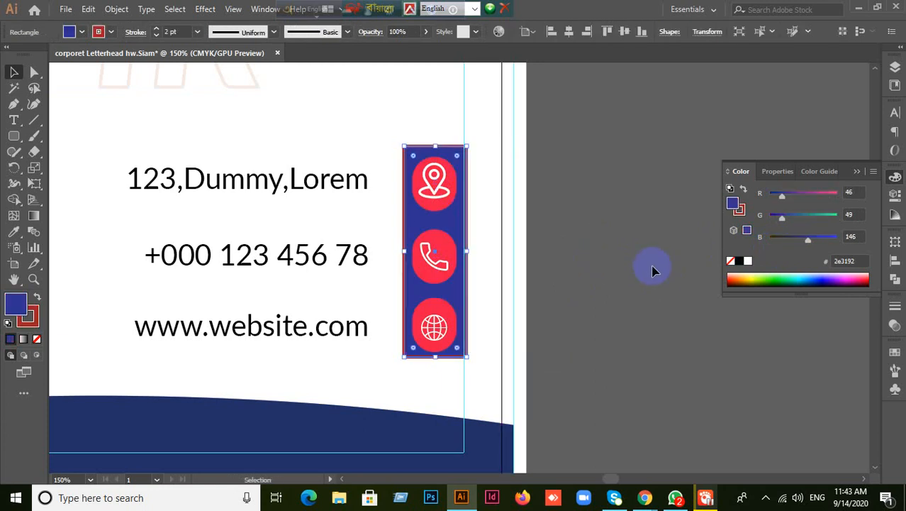
pyautogui.press('Delete')
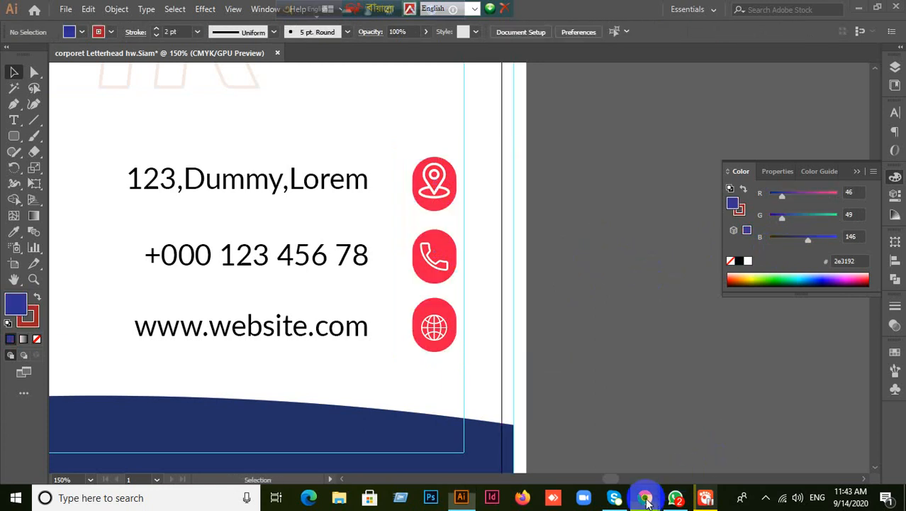
# - Admit the waiting participant in the video call, then return to Illustrator
pyautogui.moveTo(646, 500)
pyautogui.click(594, 462)
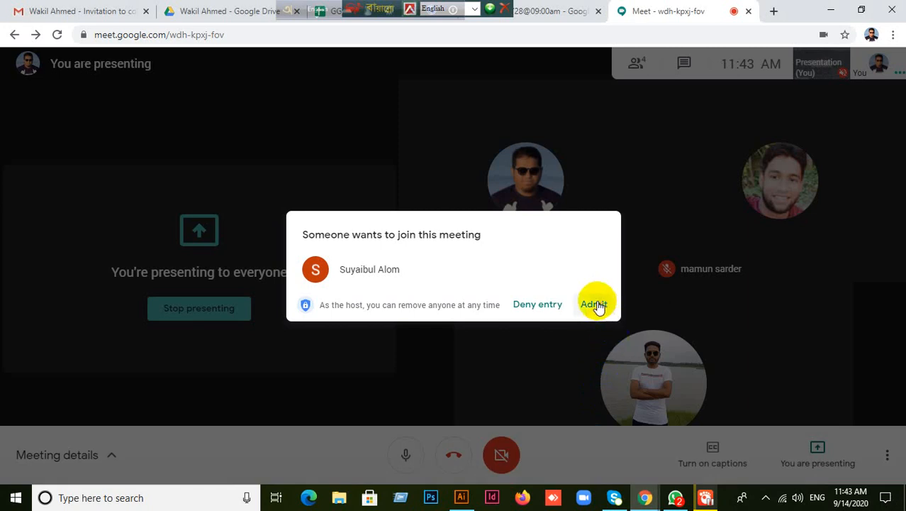
pyautogui.click(595, 305)
pyautogui.click(461, 498)
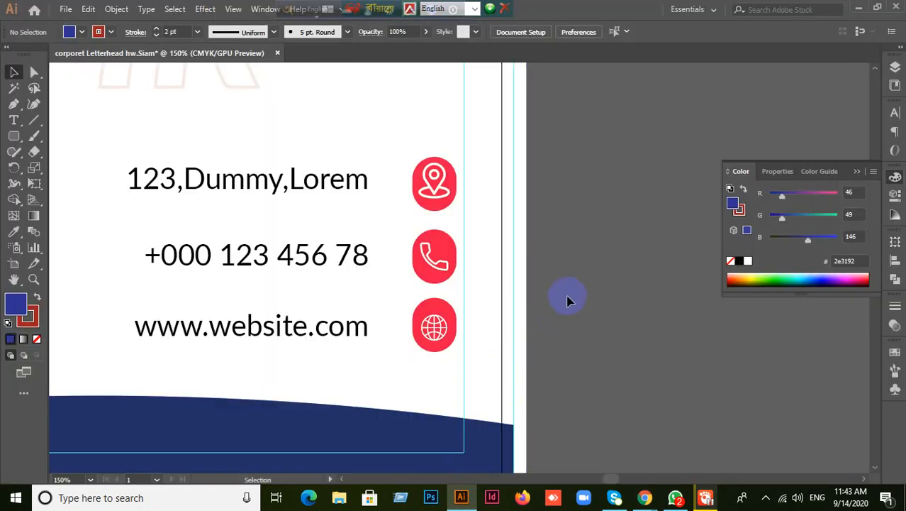
# - Undo a stray move of the white background rectangle and nudge its right edge slightly left
pyautogui.moveTo(400, 152); pyautogui.dragTo(670, 271)
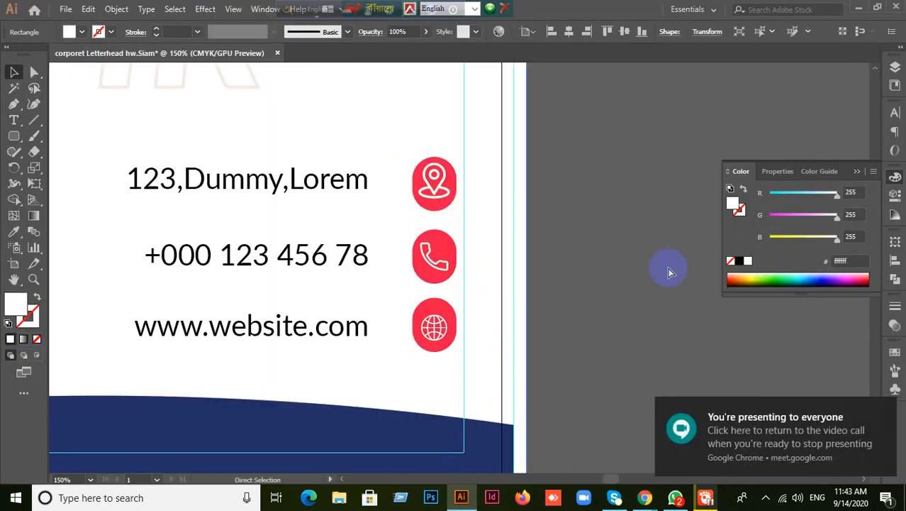
pyautogui.scroll(4, 668, 268)
pyautogui.keyDown('alt'); pyautogui.scroll(-3, 633, 274); pyautogui.keyUp('alt')
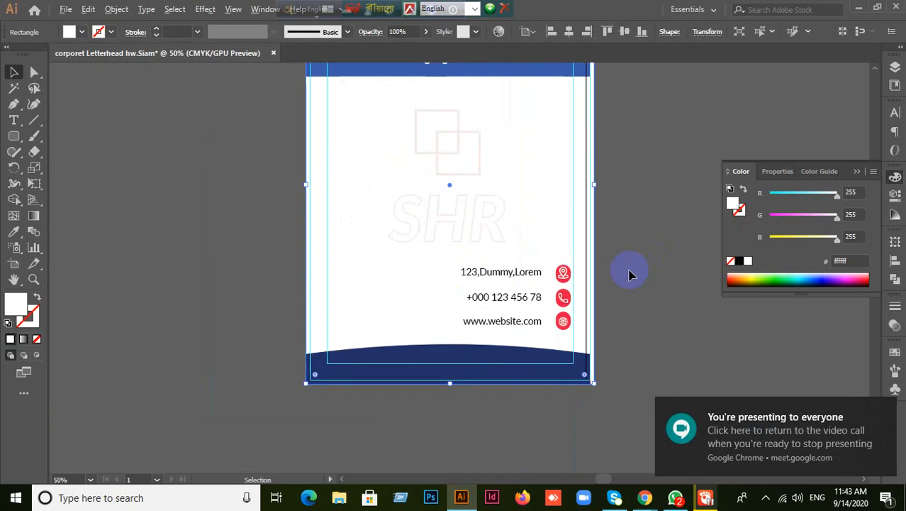
pyautogui.hotkey('ctrl', 'z')
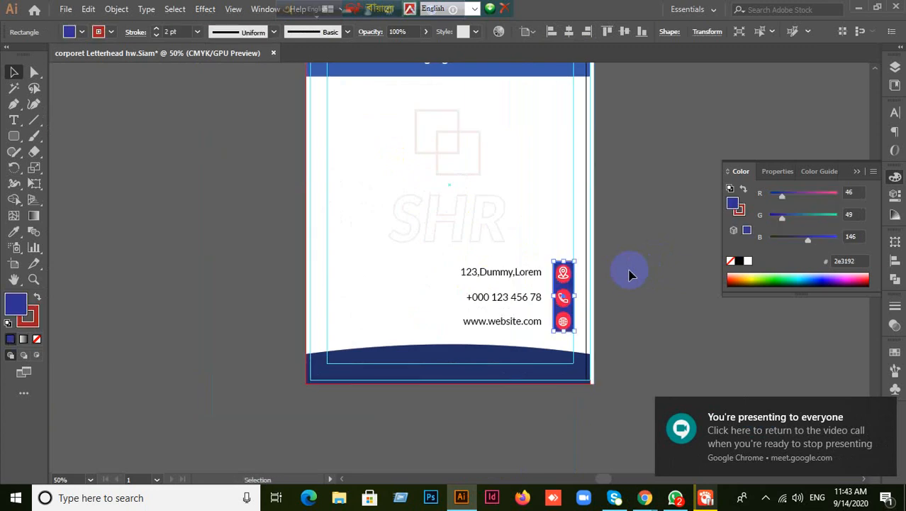
pyautogui.keyDown('alt'); pyautogui.scroll(2, 631, 274); pyautogui.keyUp('alt')
pyautogui.keyDown('alt'); pyautogui.scroll(-2, 656, 276); pyautogui.keyUp('alt')
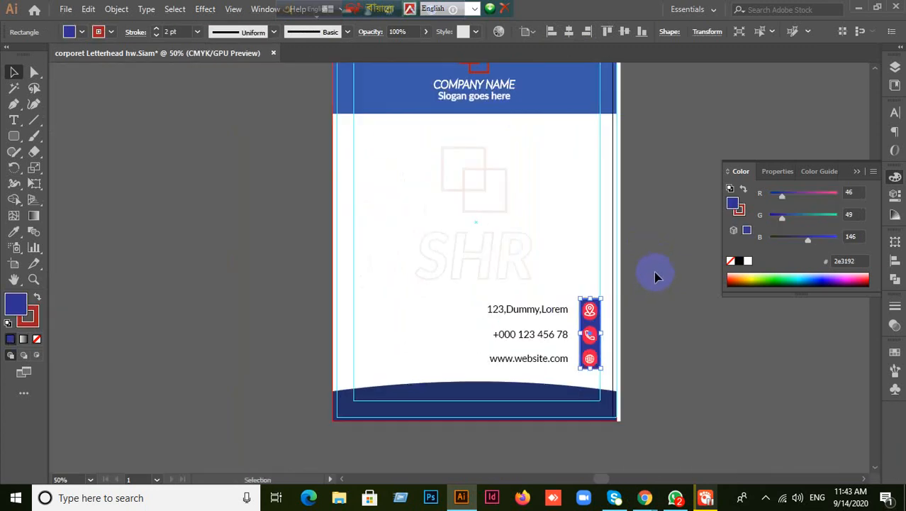
pyautogui.hotkey('ctrl', 'shift', 'z')
pyautogui.hotkey('ctrl', 'z')
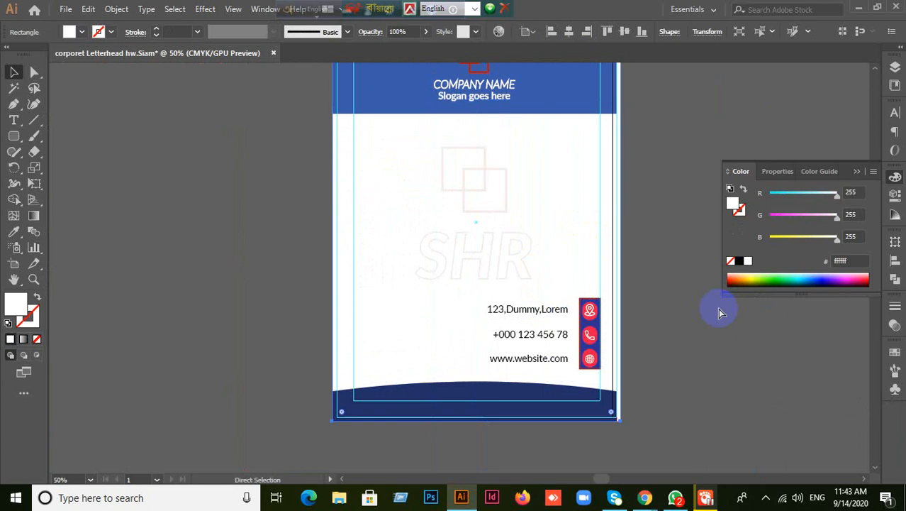
pyautogui.keyDown('alt'); pyautogui.scroll(1, 667, 358); pyautogui.keyUp('alt')
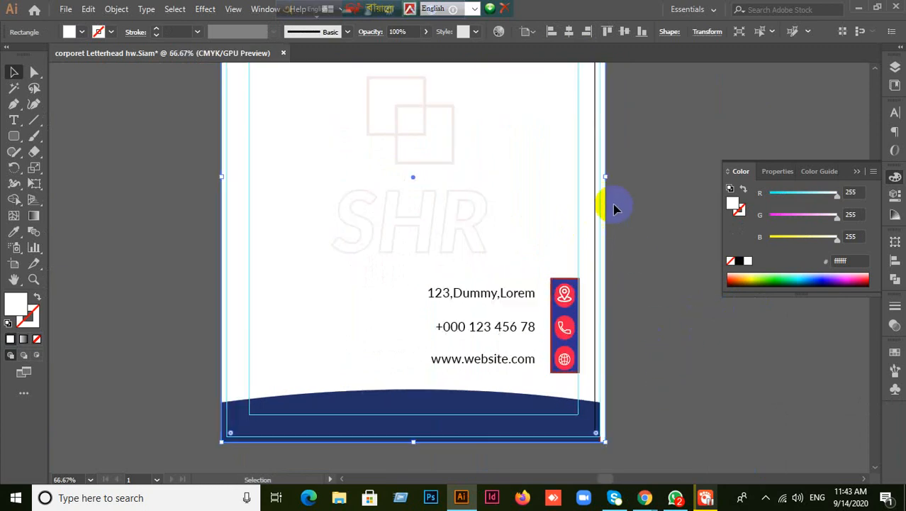
pyautogui.moveTo(605, 176); pyautogui.dragTo(600, 176)
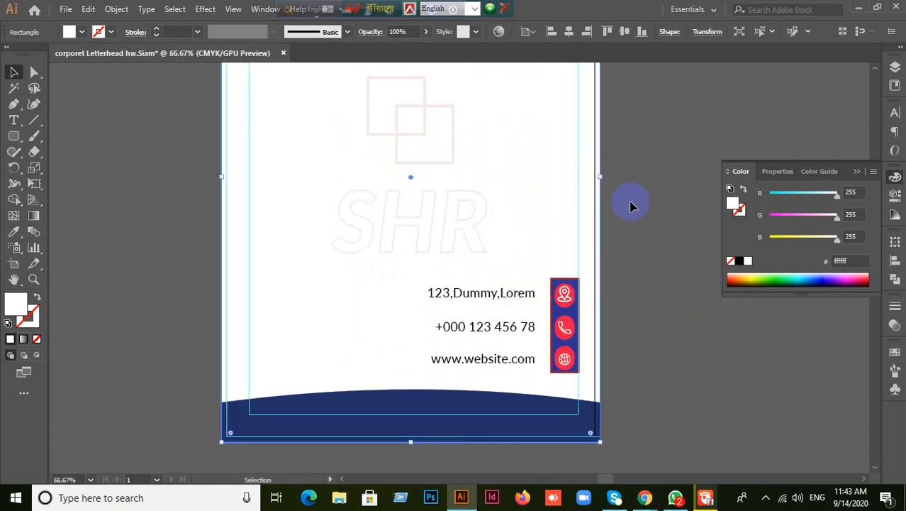
pyautogui.click(641, 210)
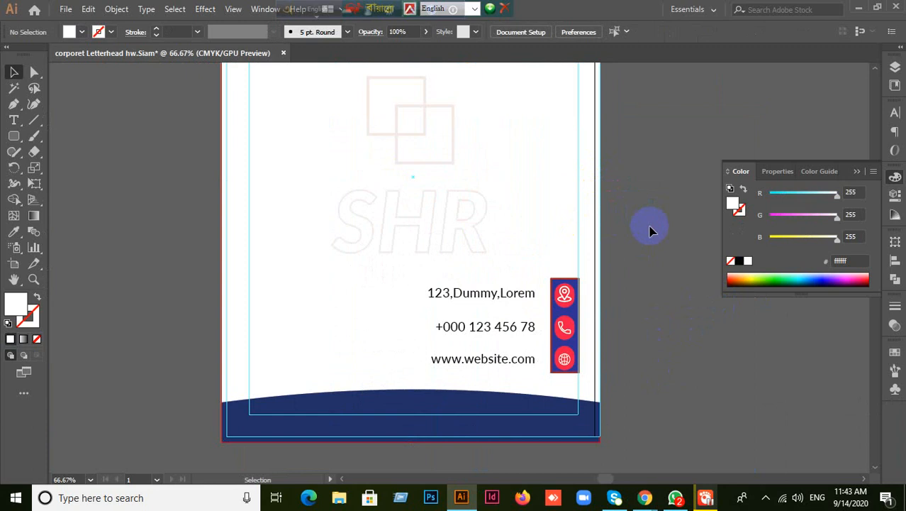
# - Zoom in on the contact icons and delete the navy strip behind them
pyautogui.keyDown('alt'); pyautogui.scroll(-1, 652, 231); pyautogui.keyUp('alt')
pyautogui.moveTo(651, 230); pyautogui.dragTo(611, 245)
pyautogui.keyDown('alt'); pyautogui.scroll(1, 619, 299); pyautogui.keyUp('alt')
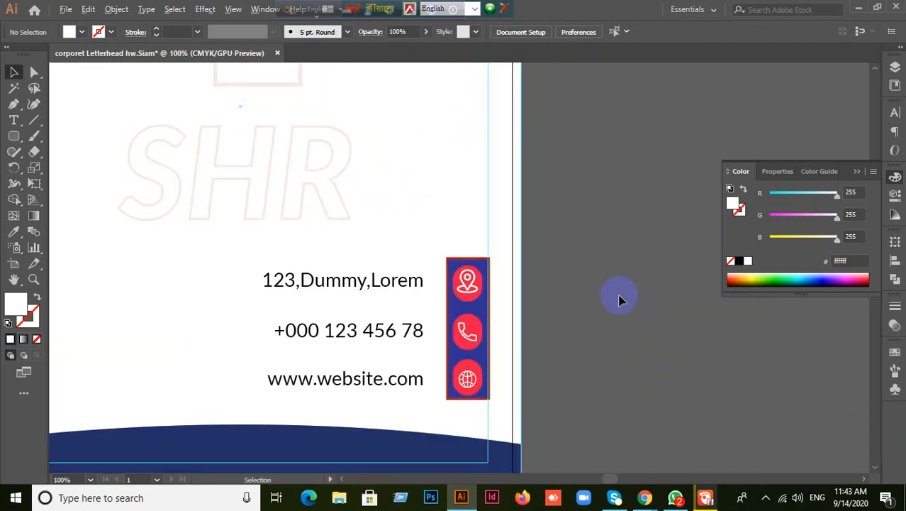
pyautogui.click(485, 305)
pyautogui.press('Delete')
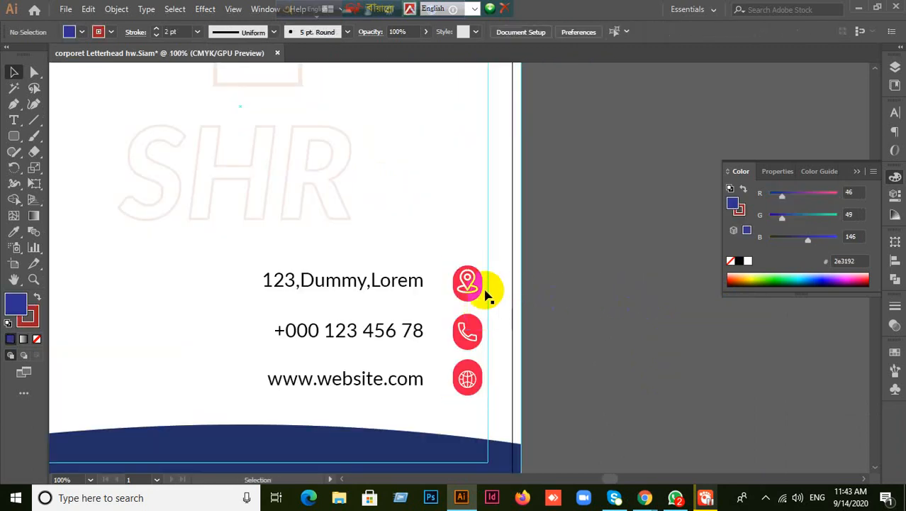
pyautogui.keyDown('alt'); pyautogui.scroll(2, 450, 259); pyautogui.keyUp('alt')
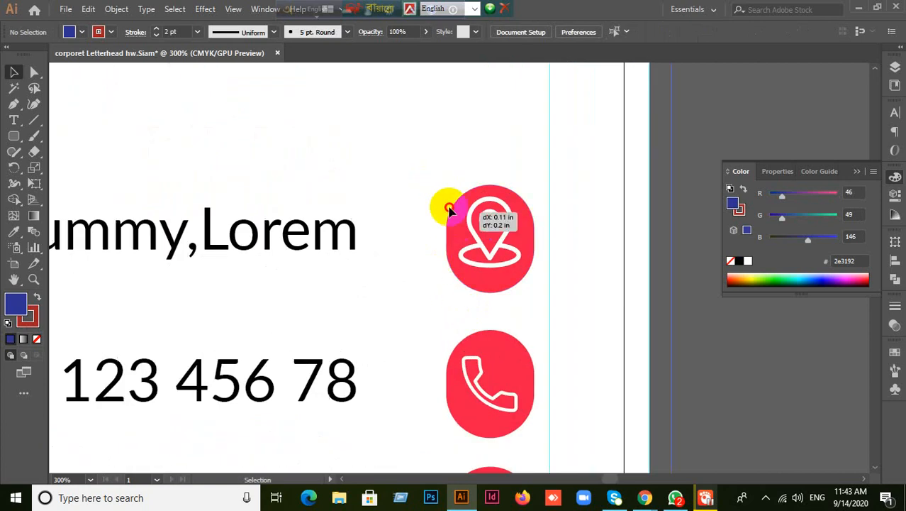
# - Set the Align panel to align to selection and centre the location icon's parts
pyautogui.click(554, 320)
pyautogui.press('a')
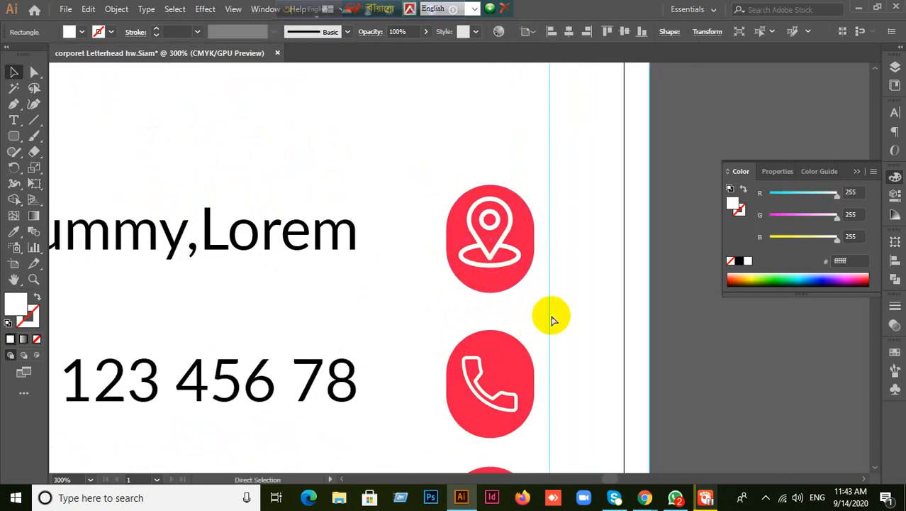
pyautogui.press('v')
pyautogui.moveTo(421, 178); pyautogui.dragTo(505, 319)
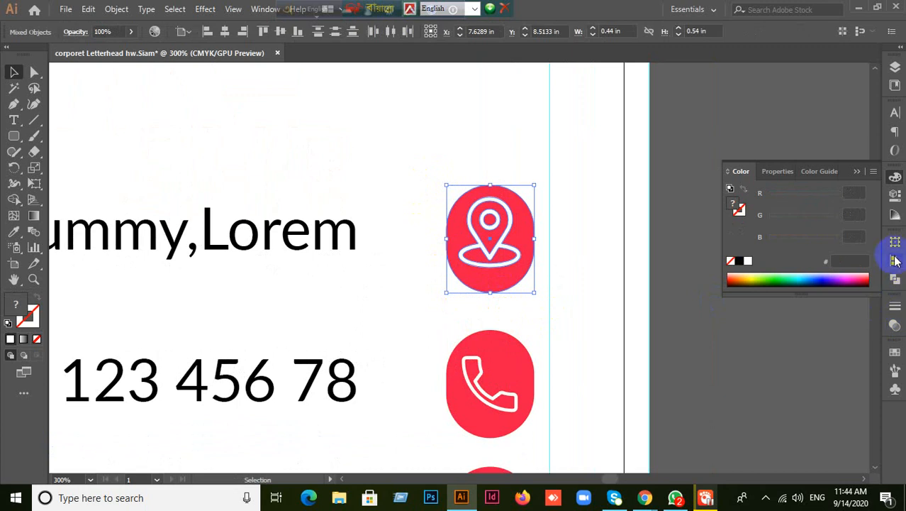
pyautogui.click(895, 260)
pyautogui.click(844, 271)
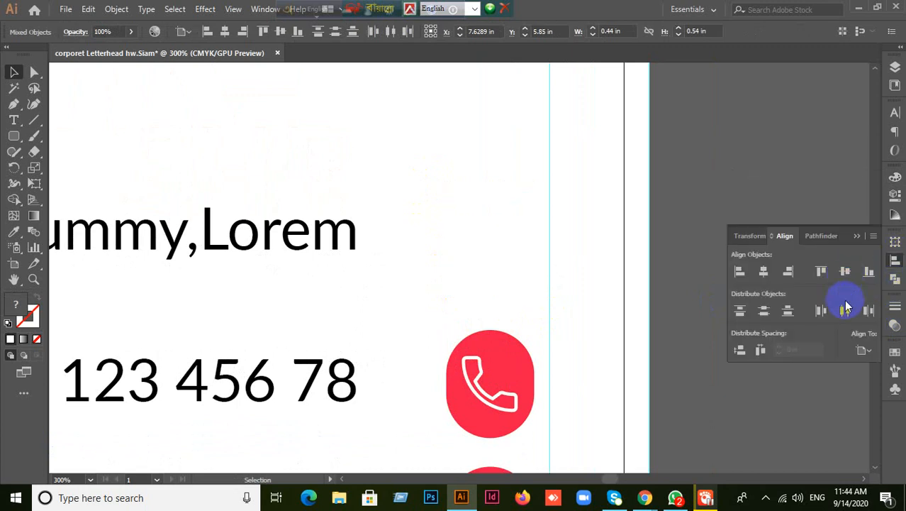
pyautogui.click(846, 304)
pyautogui.click(870, 351)
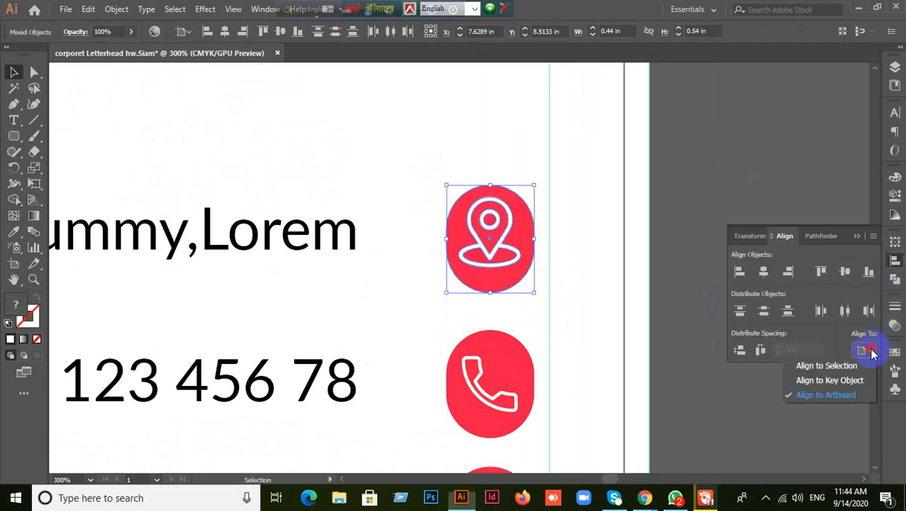
pyautogui.click(848, 366)
pyautogui.click(845, 272)
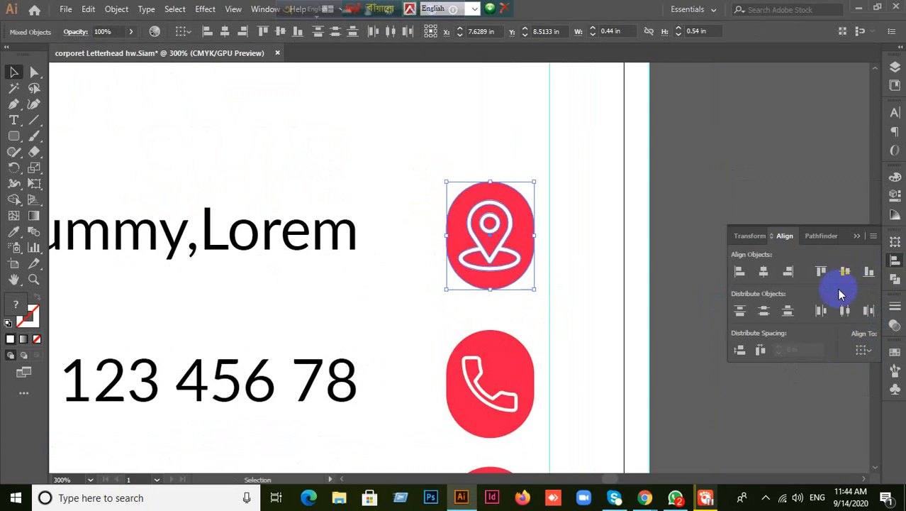
pyautogui.click(763, 273)
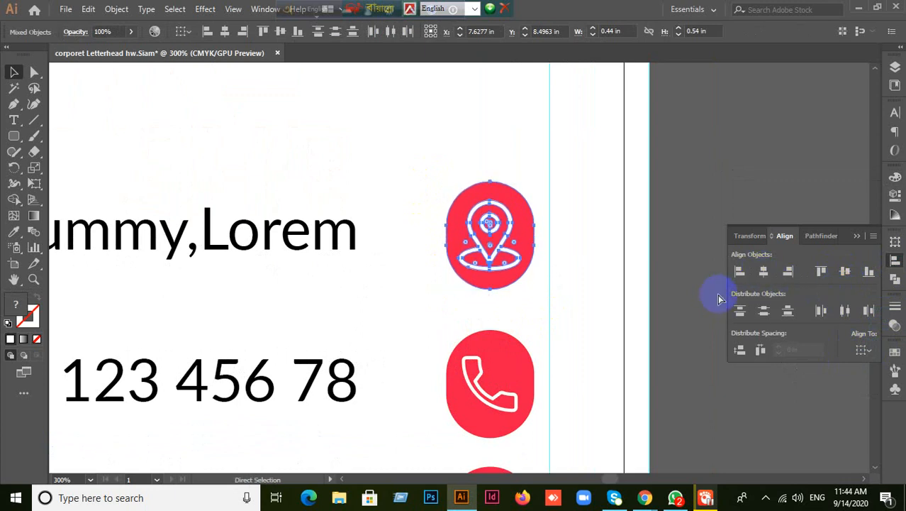
# - Centre the location symbol vertically and horizontally on its red shape as key object
pyautogui.click(434, 296)
pyautogui.moveTo(434, 294); pyautogui.dragTo(489, 243)
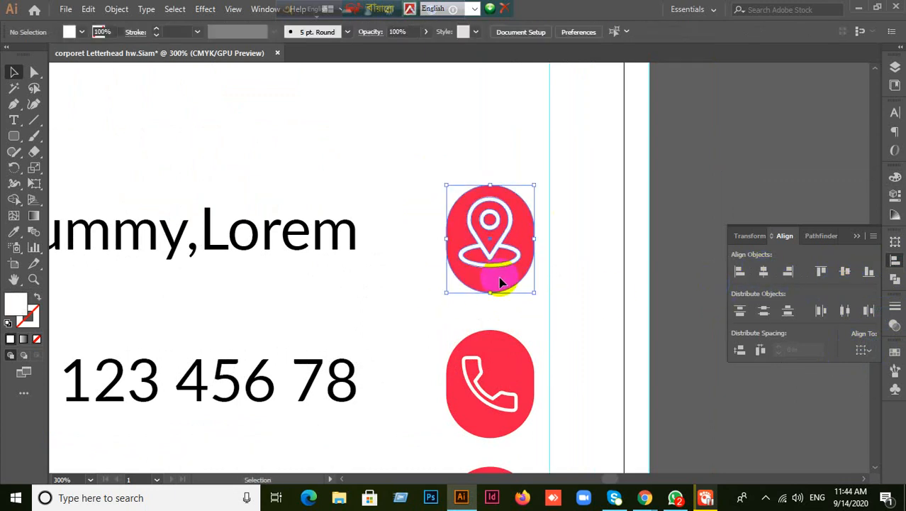
pyautogui.click(489, 257)
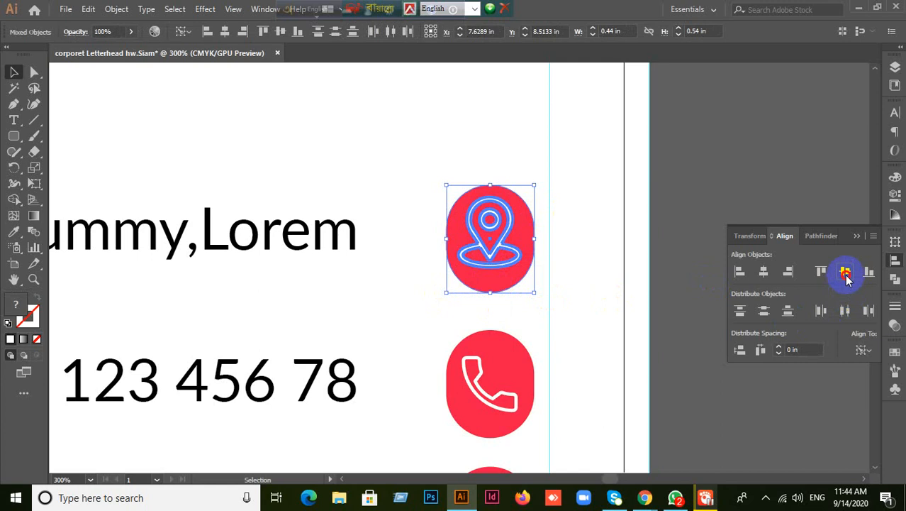
pyautogui.click(845, 274)
pyautogui.click(761, 273)
pyautogui.click(702, 320)
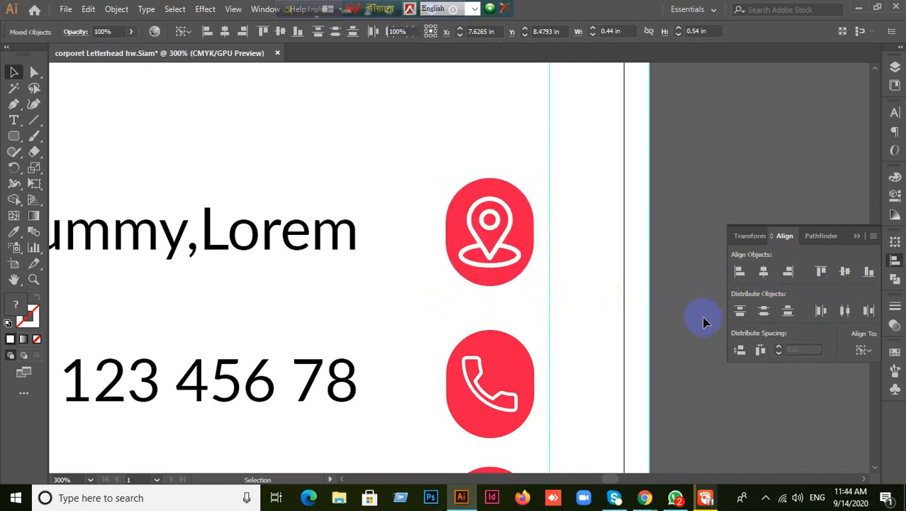
# - Centre the phone and globe symbols on their red shapes, each as key object
pyautogui.scroll(-1, 704, 322)
pyautogui.moveTo(439, 364); pyautogui.dragTo(496, 348)
pyautogui.click(494, 350)
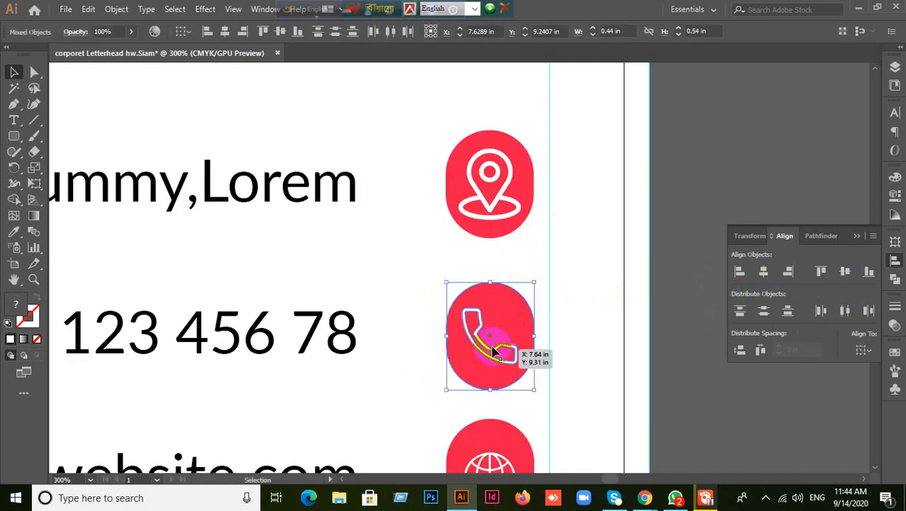
pyautogui.click(846, 272)
pyautogui.click(763, 276)
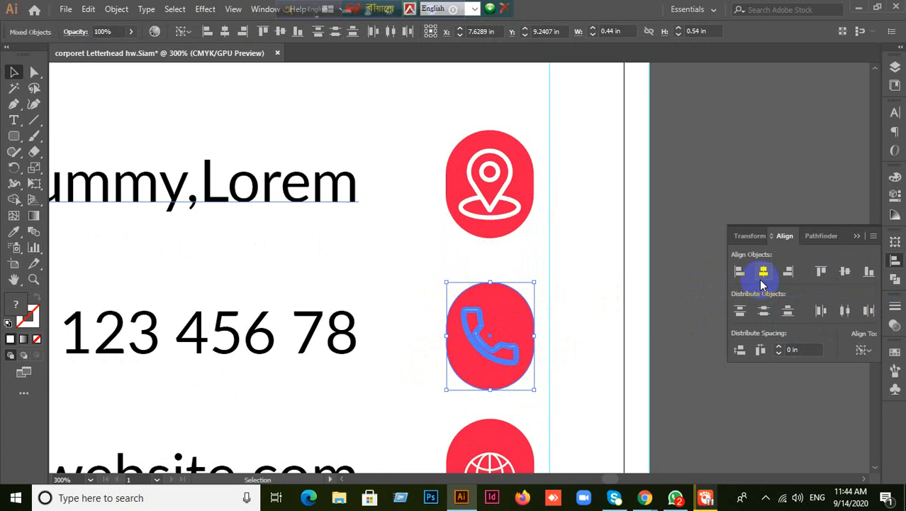
pyautogui.scroll(-3, 695, 340)
pyautogui.moveTo(444, 384); pyautogui.dragTo(518, 306)
pyautogui.click(483, 350)
pyautogui.click(843, 274)
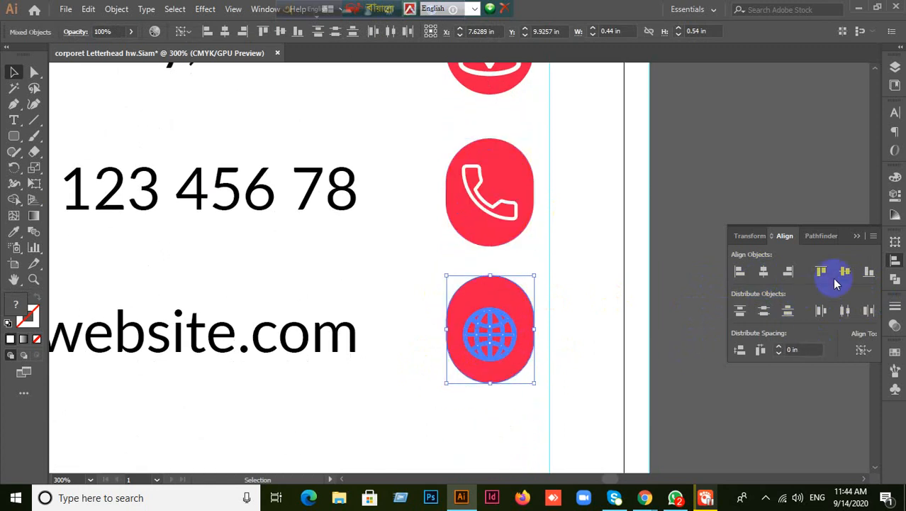
pyautogui.click(762, 271)
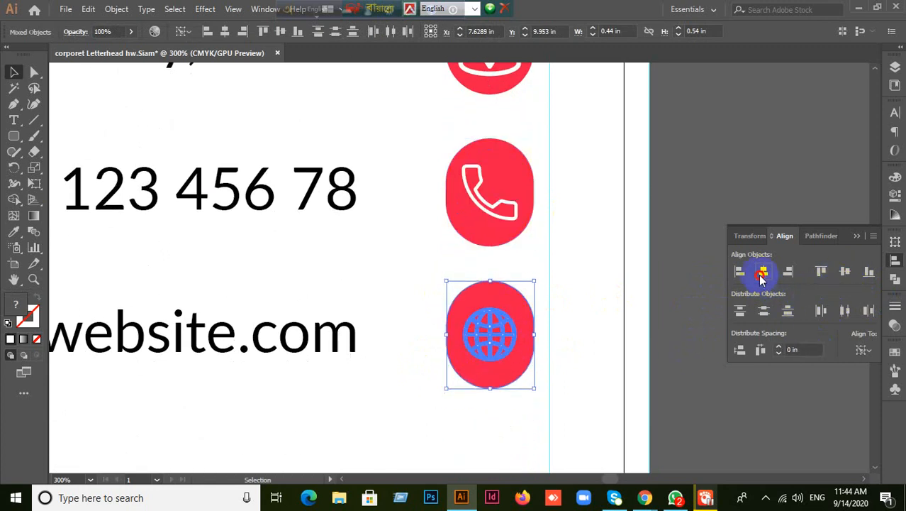
pyautogui.click(696, 352)
# - Zoom out to all three contact lines and reposition the phone icon beside its number
pyautogui.scroll(-2, 699, 352)
pyautogui.moveTo(698, 349); pyautogui.dragTo(627, 360)
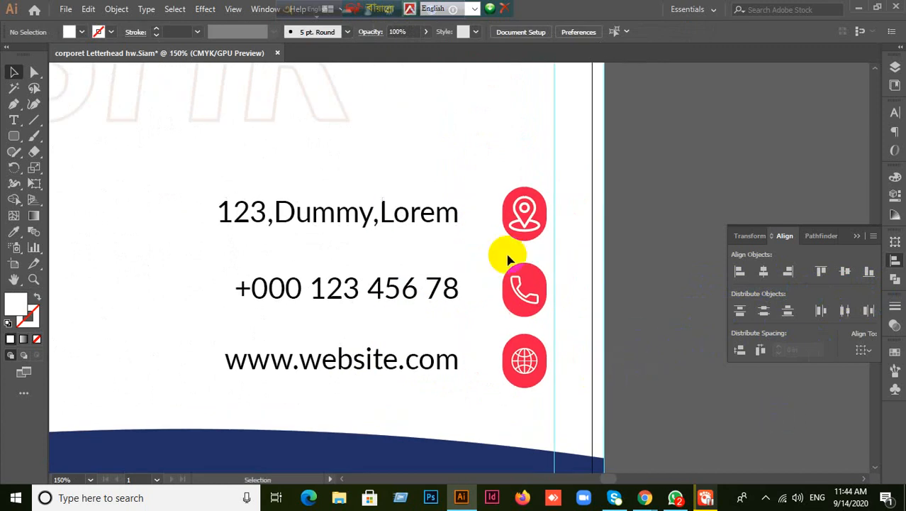
pyautogui.moveTo(493, 193); pyautogui.dragTo(565, 272)
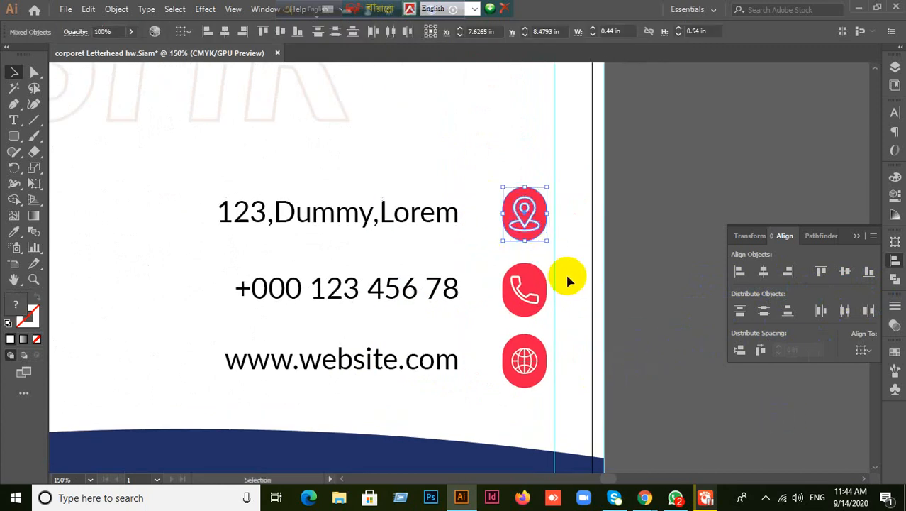
pyautogui.press('v')
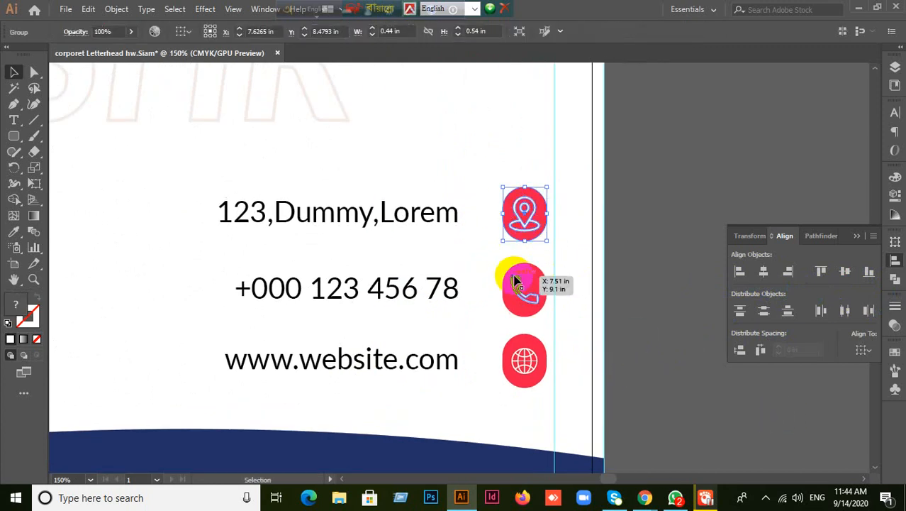
pyautogui.click(480, 277)
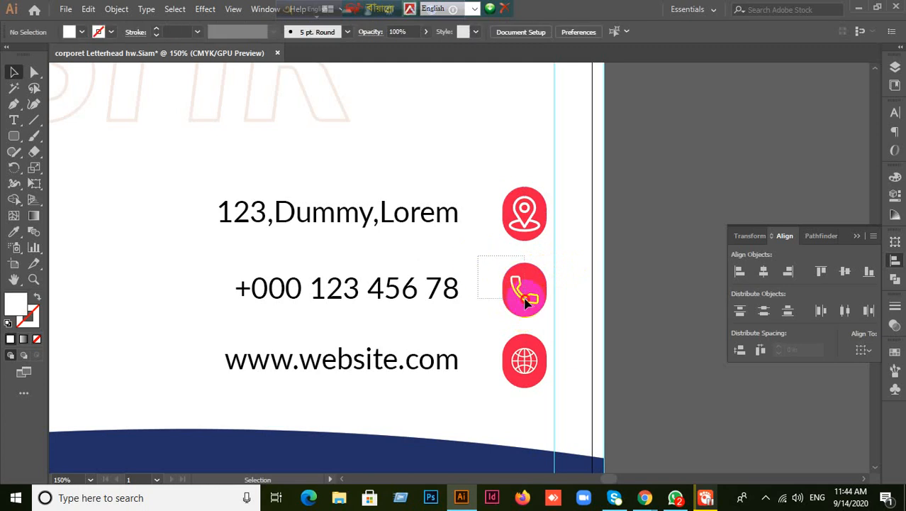
pyautogui.moveTo(510, 289); pyautogui.dragTo(525, 303)
pyautogui.click(522, 360)
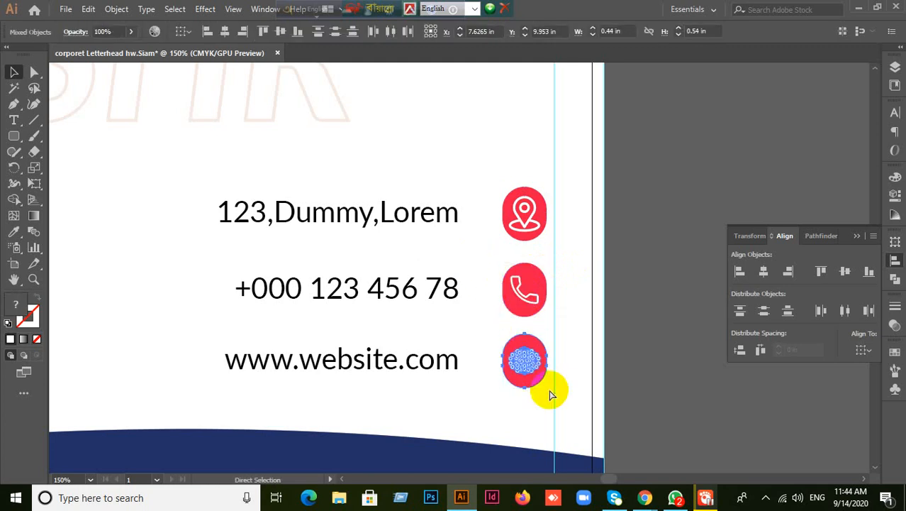
pyautogui.hotkey('ctrl', '-')
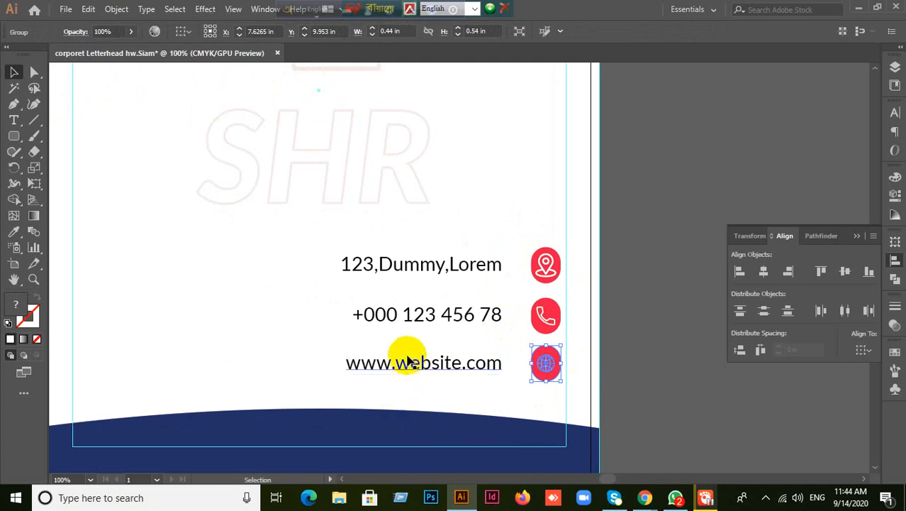
pyautogui.click(404, 361)
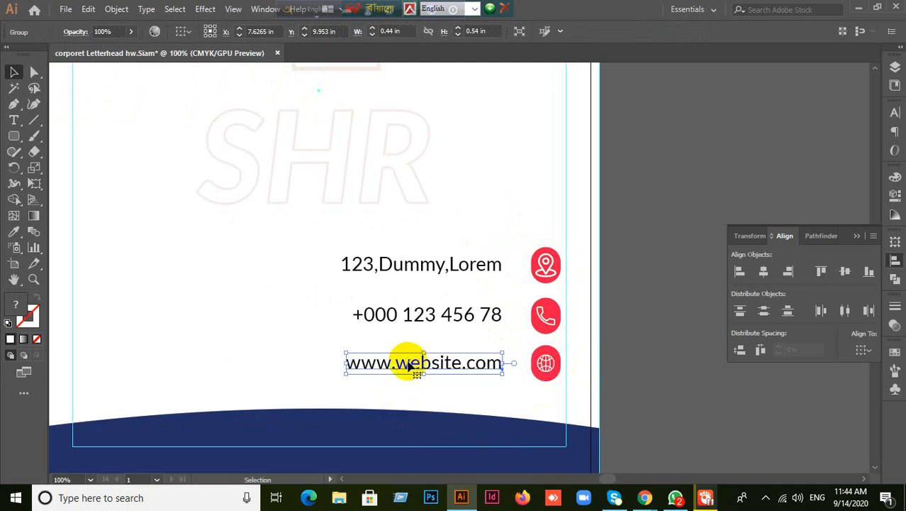
pyautogui.click(895, 114)
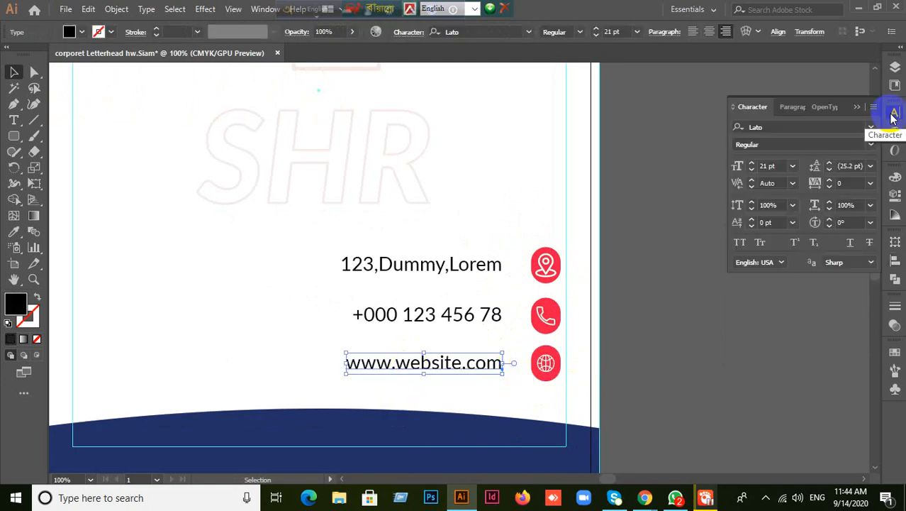
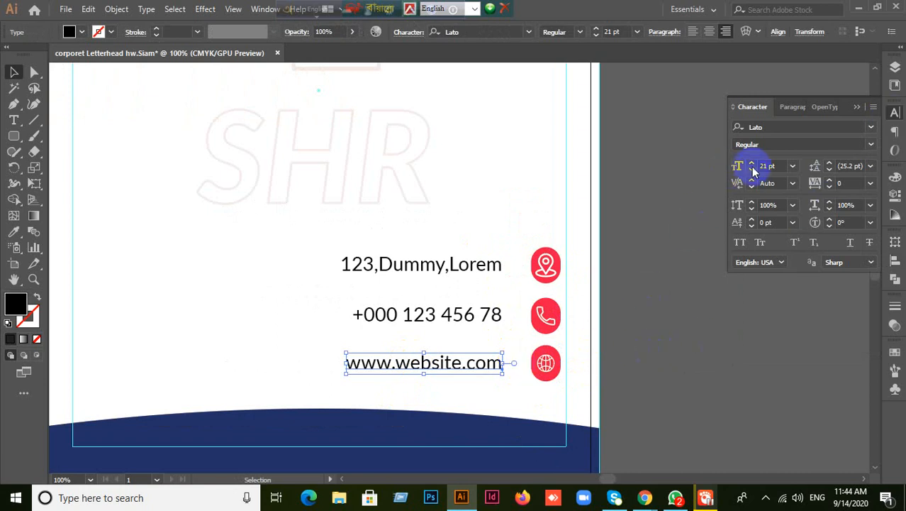
pyautogui.click(778, 166)
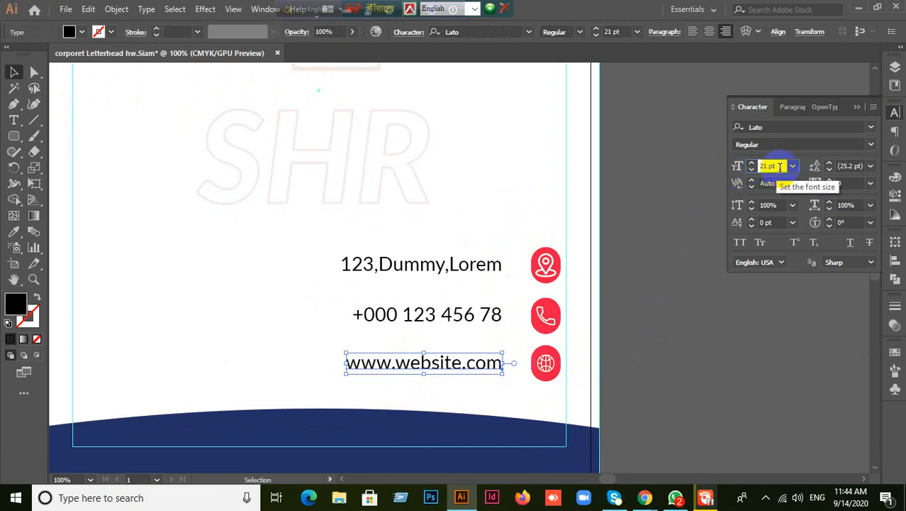
pyautogui.press('Down')
pyautogui.press('Down')
pyautogui.press('Down')
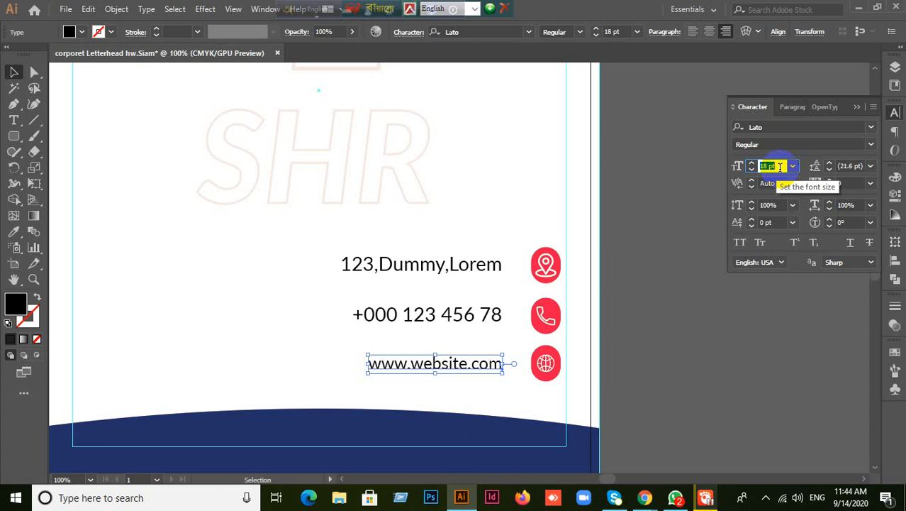
pyautogui.click(695, 341)
pyautogui.moveTo(702, 358); pyautogui.dragTo(699, 226)
pyautogui.click(465, 214)
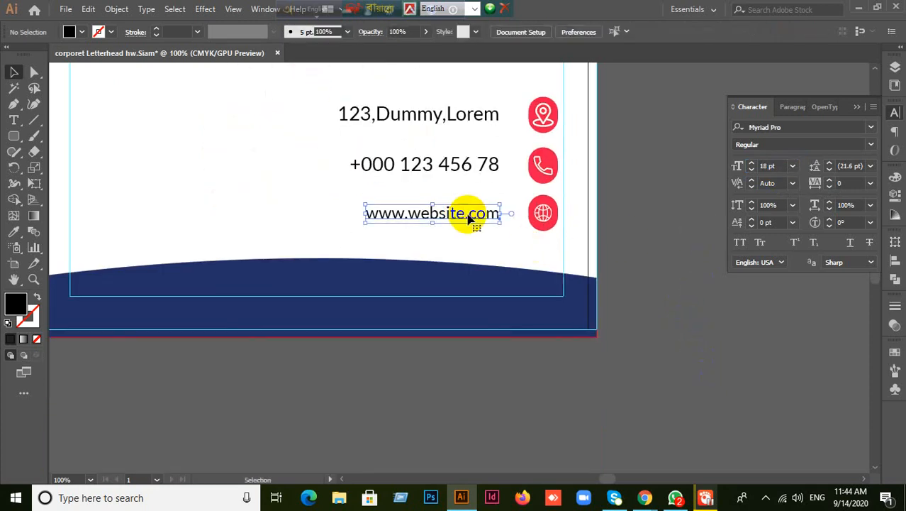
pyautogui.click(780, 166)
pyautogui.press('Down')
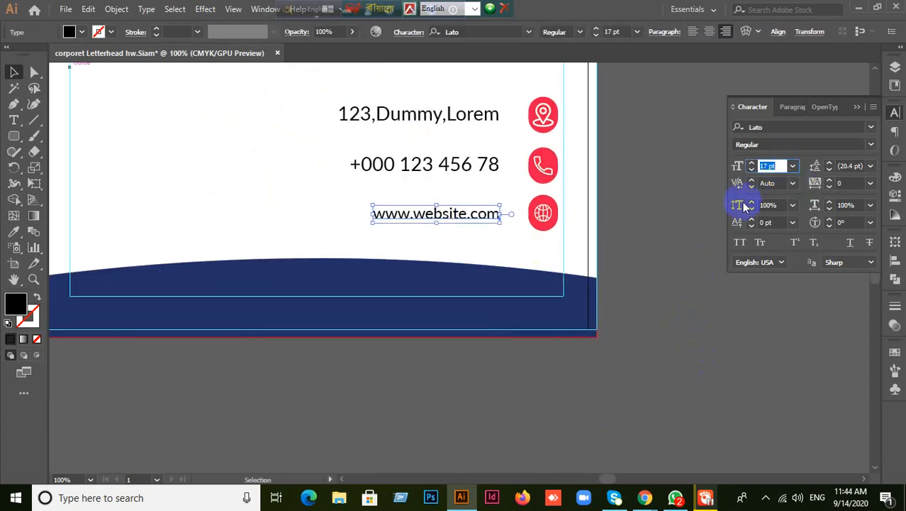
pyautogui.click(658, 273)
pyautogui.moveTo(484, 214); pyautogui.dragTo(508, 227)
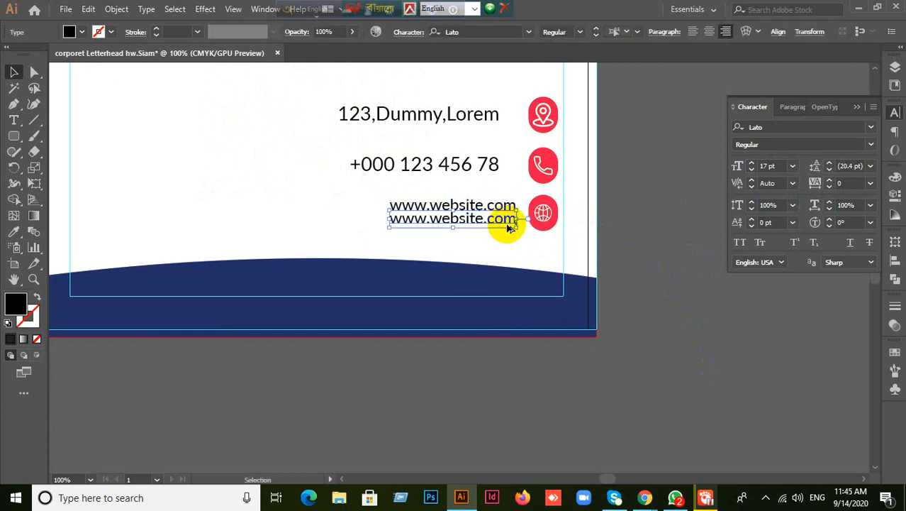
pyautogui.click(687, 276)
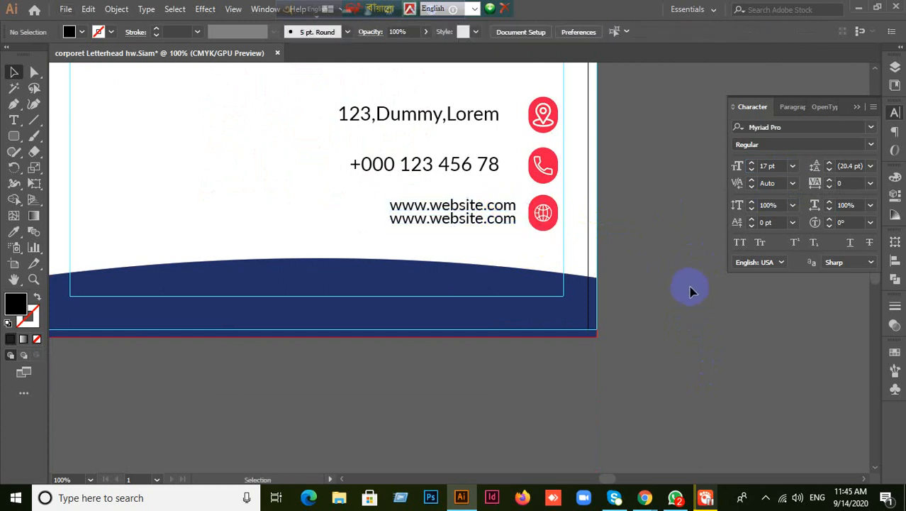
pyautogui.click(482, 210)
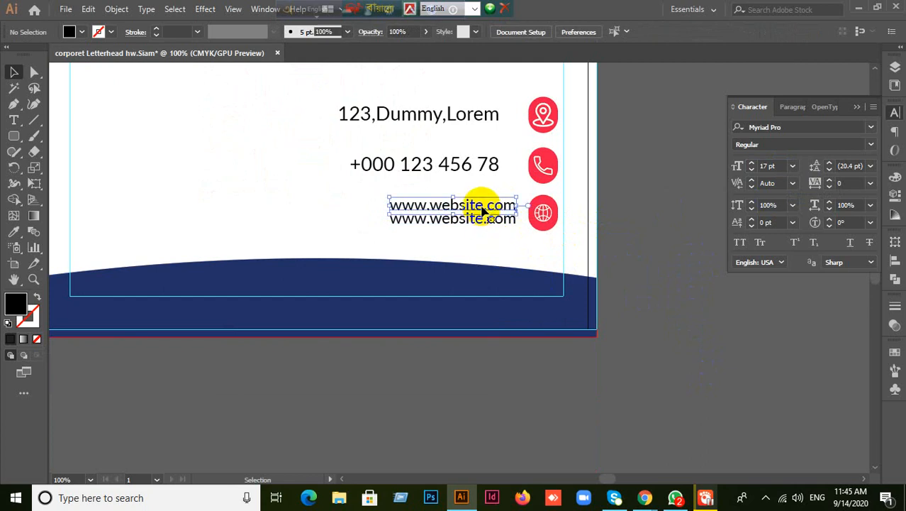
pyautogui.tripleClick(482, 210)
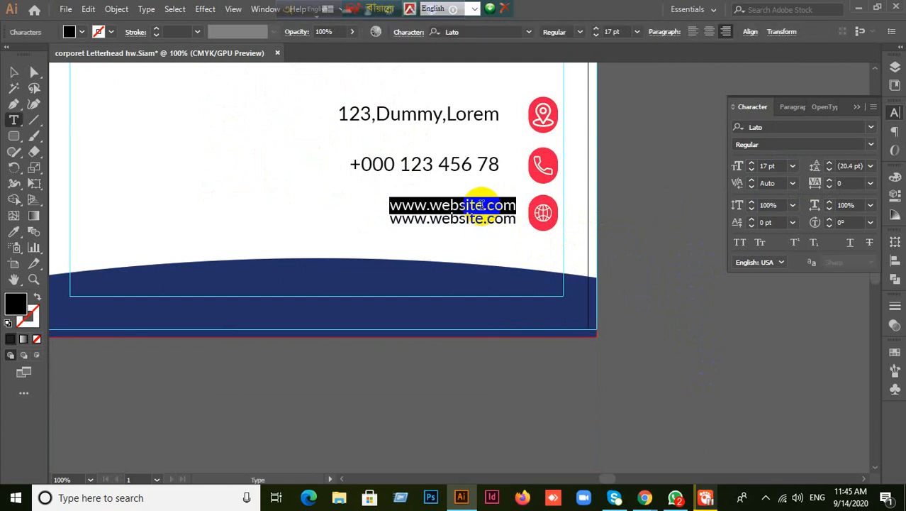
pyautogui.click(517, 206)
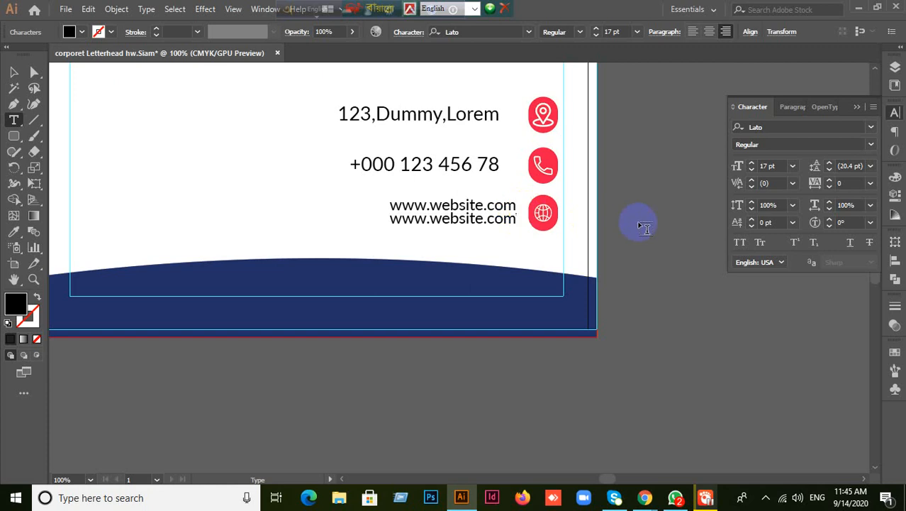
pyautogui.press('BackSpace')
pyautogui.press('BackSpace')
pyautogui.press('BackSpace')
pyautogui.press('BackSpace')
pyautogui.press('BackSpace')
pyautogui.press('BackSpace')
pyautogui.press('BackSpace')
pyautogui.press('BackSpace')
pyautogui.press('BackSpace')
pyautogui.press('BackSpace')
pyautogui.press('BackSpace')
pyautogui.press('BackSpace')
pyautogui.press('BackSpace')
pyautogui.press('BackSpace')
pyautogui.press('BackSpace')
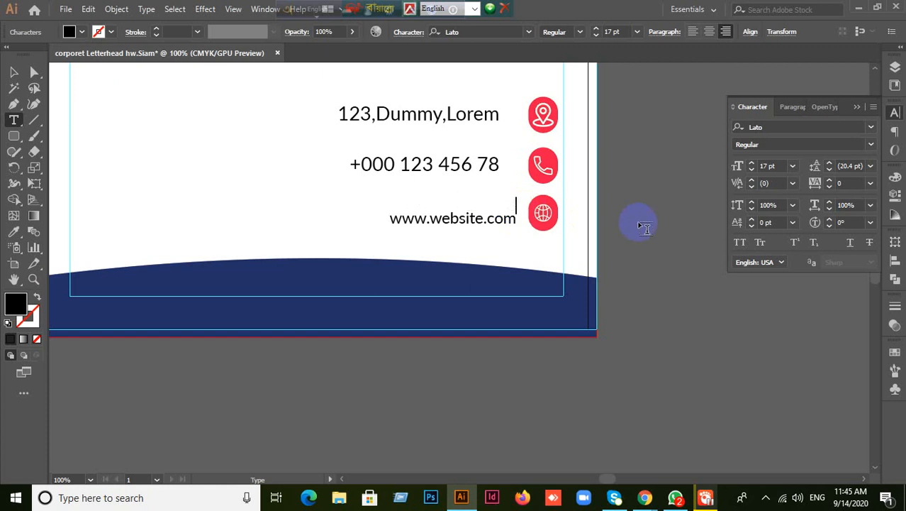
pyautogui.write('urmail')
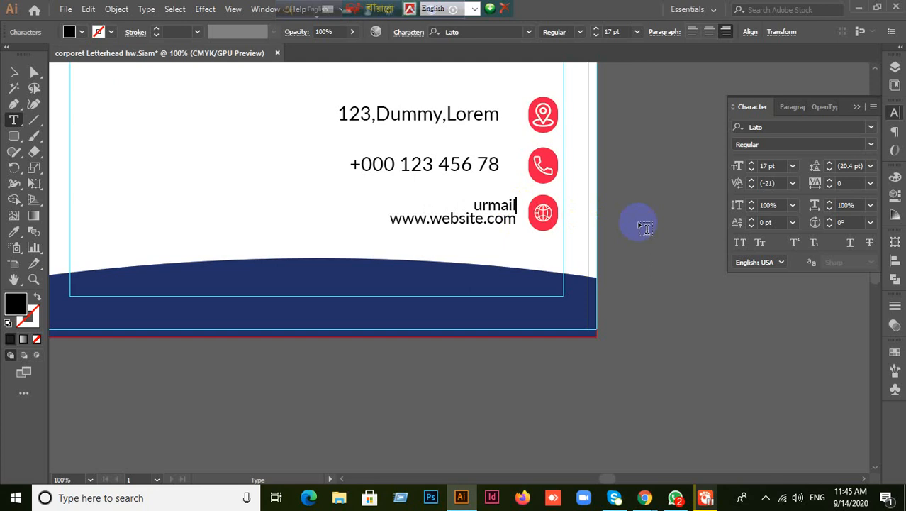
pyautogui.write('@')
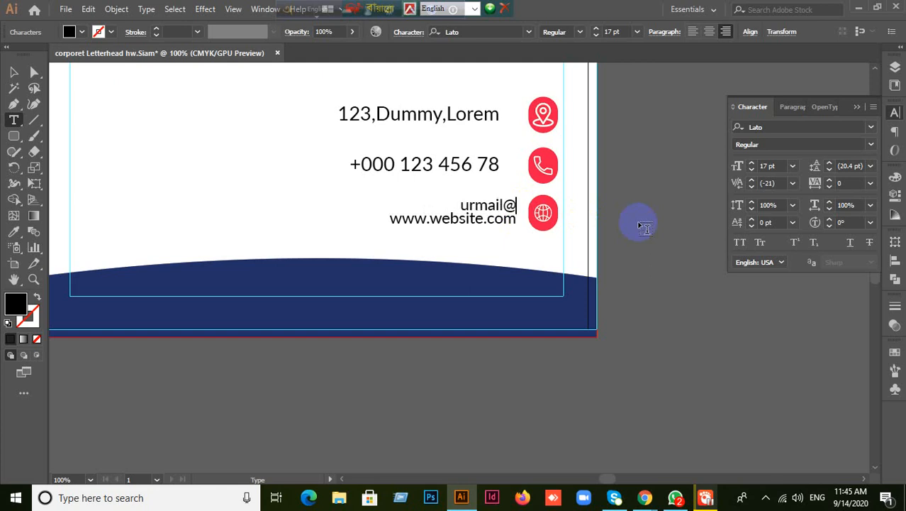
pyautogui.write('email.com')
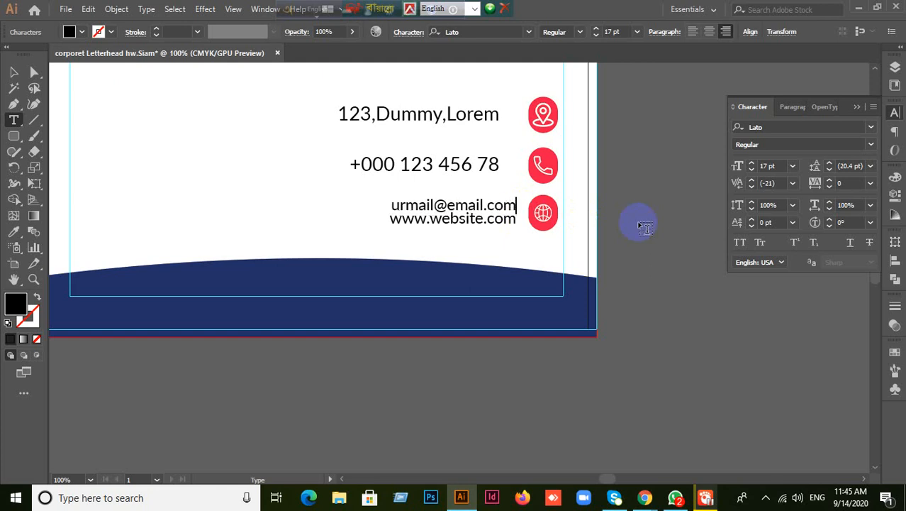
pyautogui.click(554, 234)
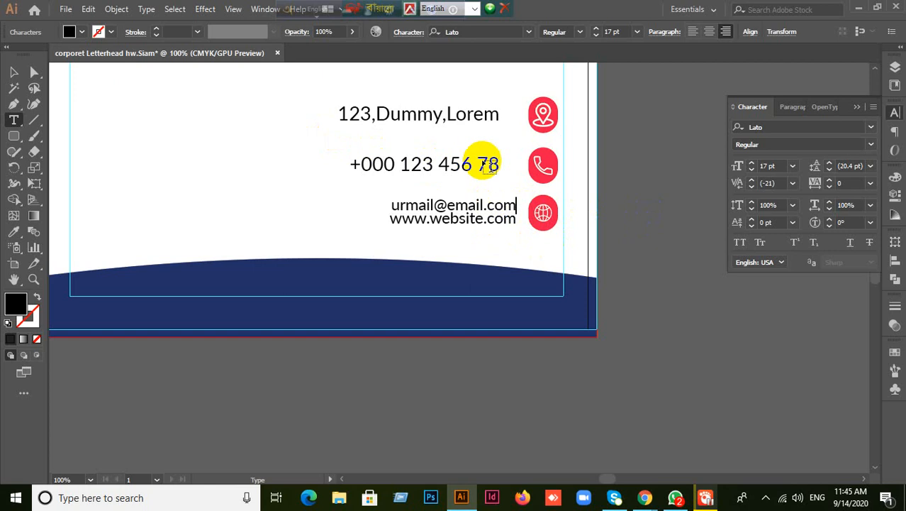
# - Eyedropper the 17 pt e-mail style onto the phone number, then onto the address line
pyautogui.click(470, 207)
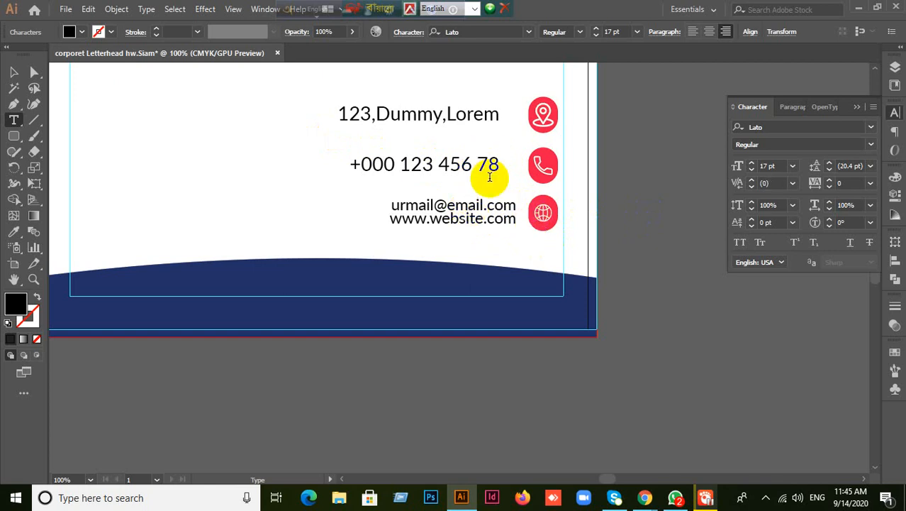
pyautogui.moveTo(361, 163)
pyautogui.mouseDown()
pyautogui.moveTo(351, 164)
pyautogui.moveTo(373, 163)
pyautogui.mouseUp()
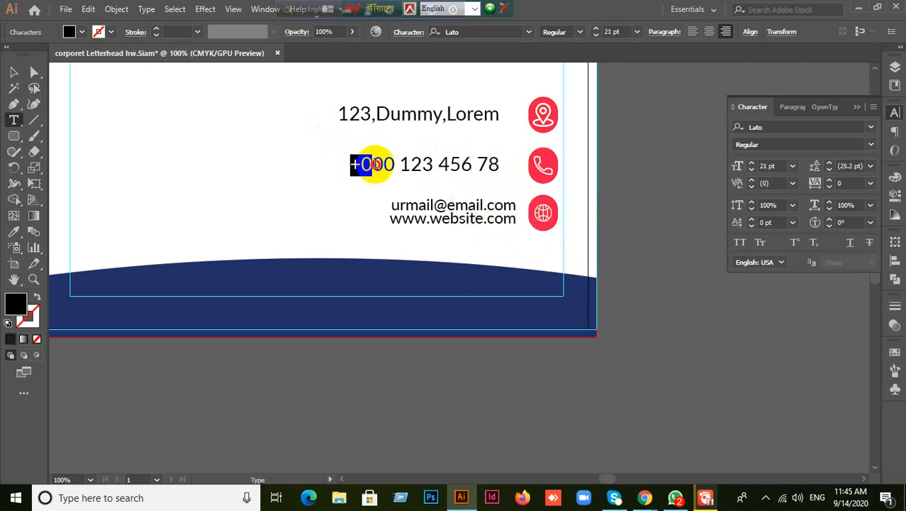
pyautogui.click(399, 163)
pyautogui.click(16, 74)
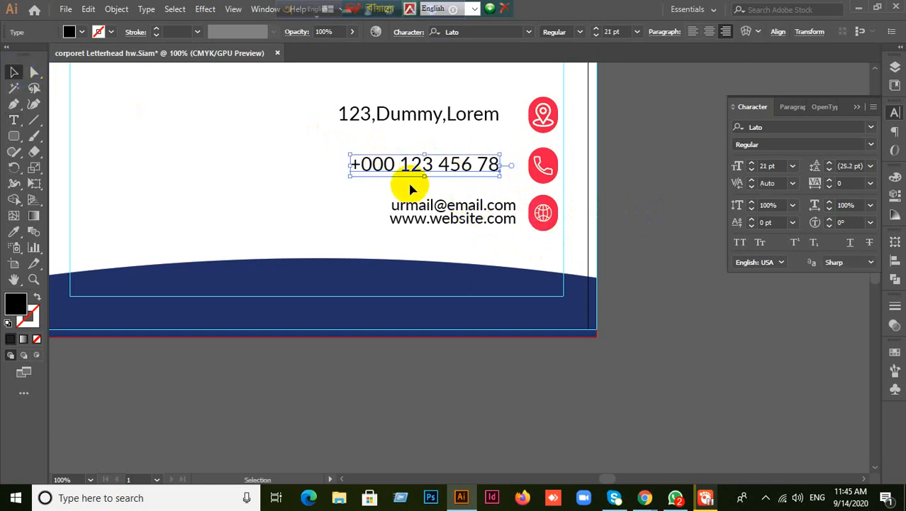
pyautogui.click(14, 232)
pyautogui.click(441, 211)
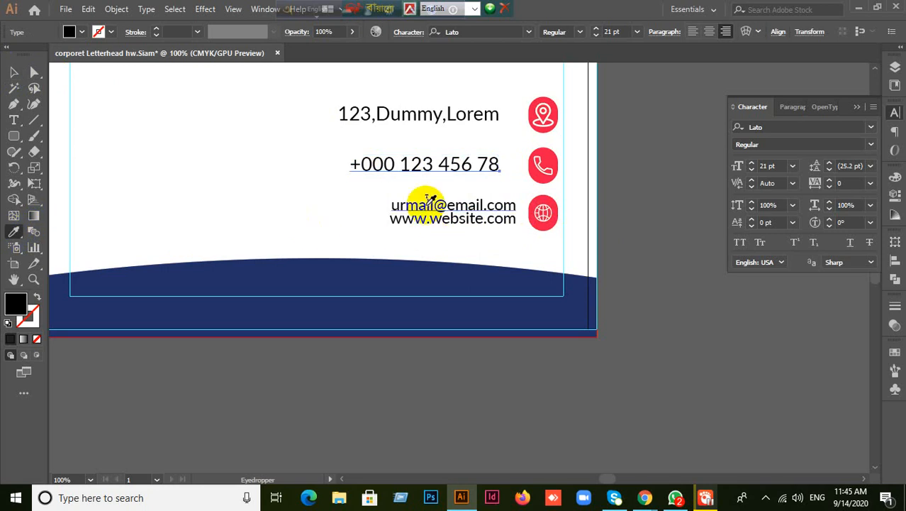
pyautogui.click(14, 73)
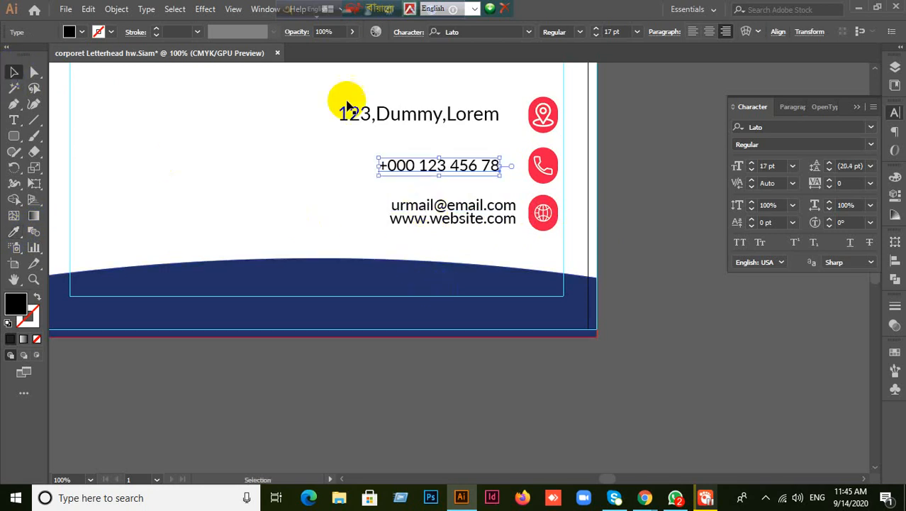
pyautogui.click(447, 117)
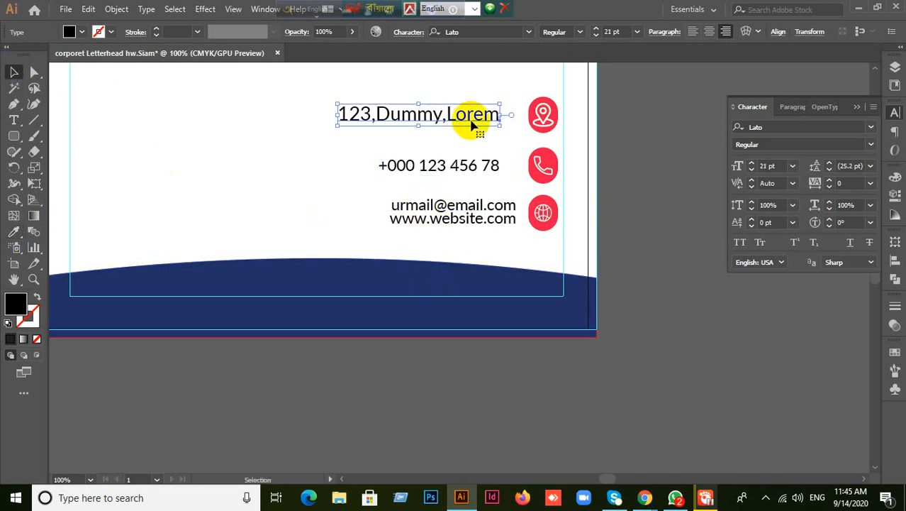
pyautogui.click(15, 232)
pyautogui.click(434, 162)
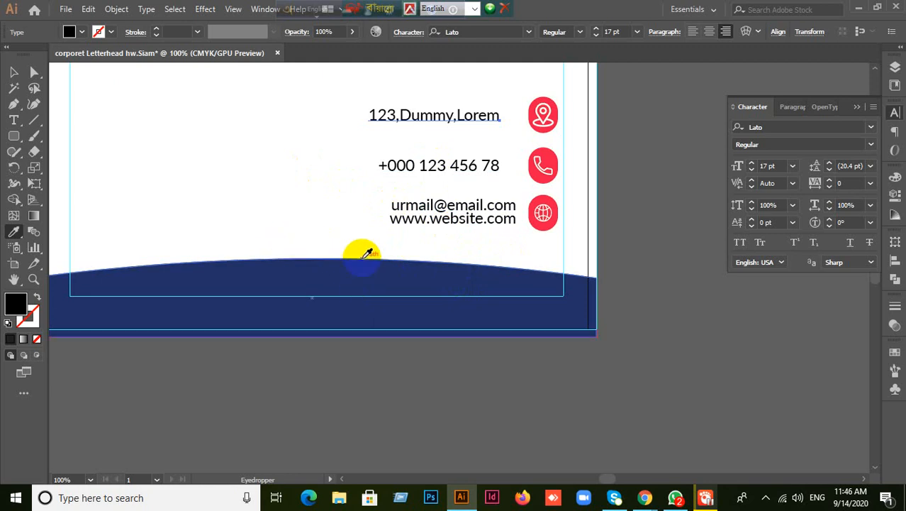
# - Move the phone number right, closer to its icon
pyautogui.click(24, 69)
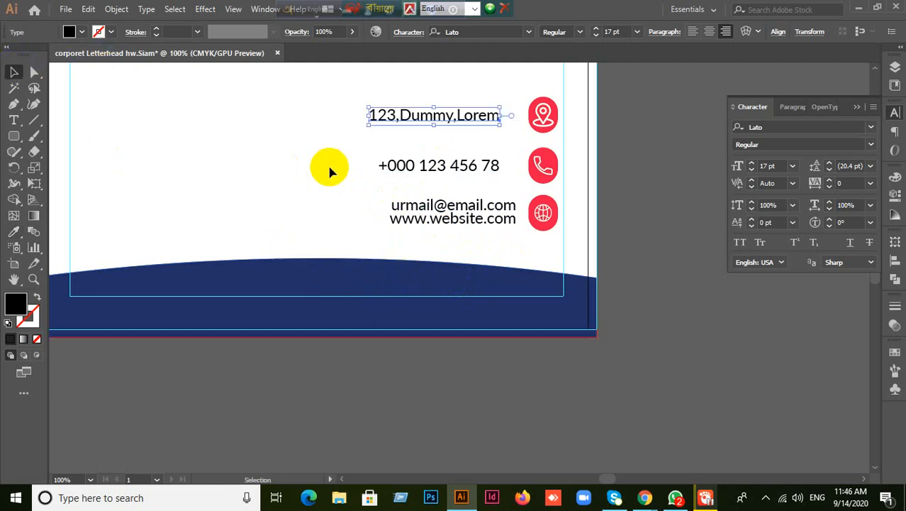
pyautogui.click(459, 169)
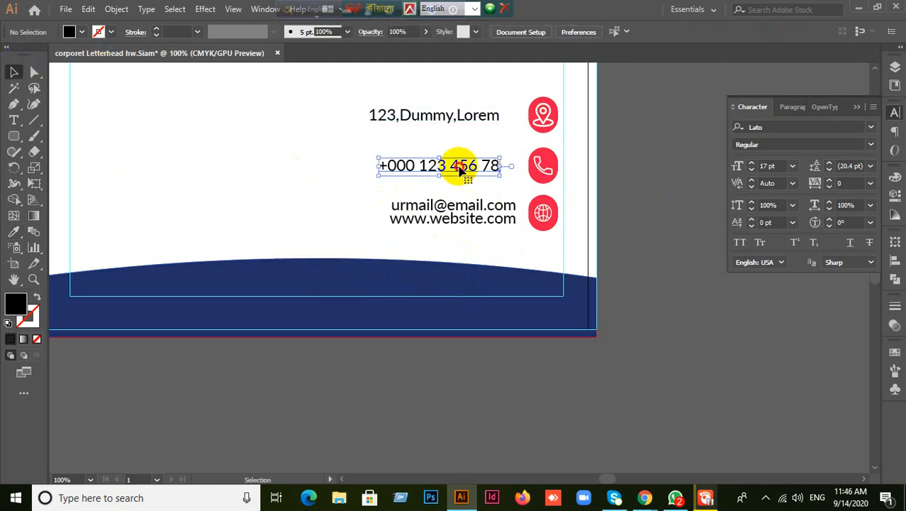
pyautogui.moveTo(459, 168); pyautogui.dragTo(484, 169)
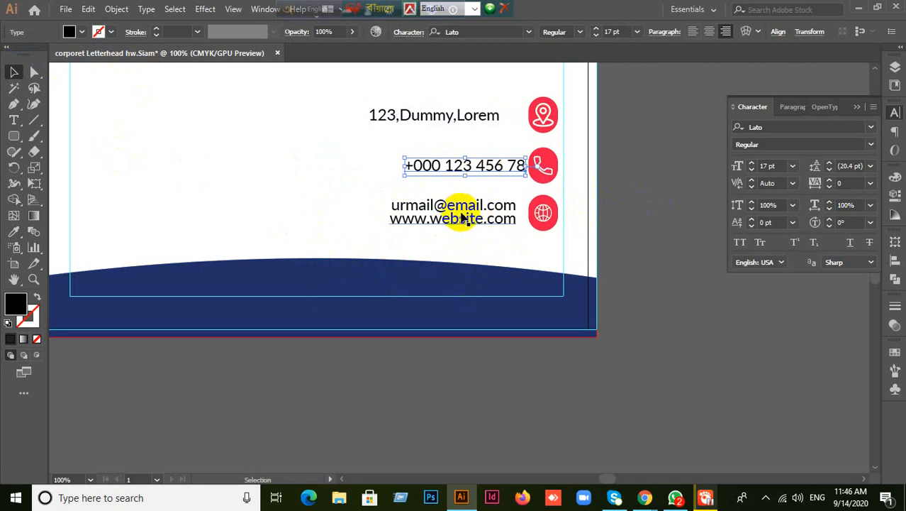
# - Enlarge the address line to 33 pt
pyautogui.click(456, 207)
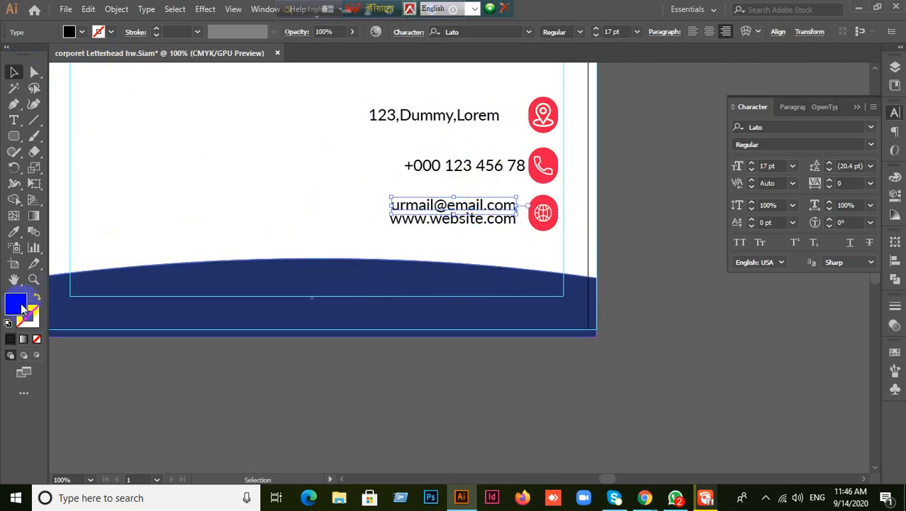
pyautogui.click(400, 116)
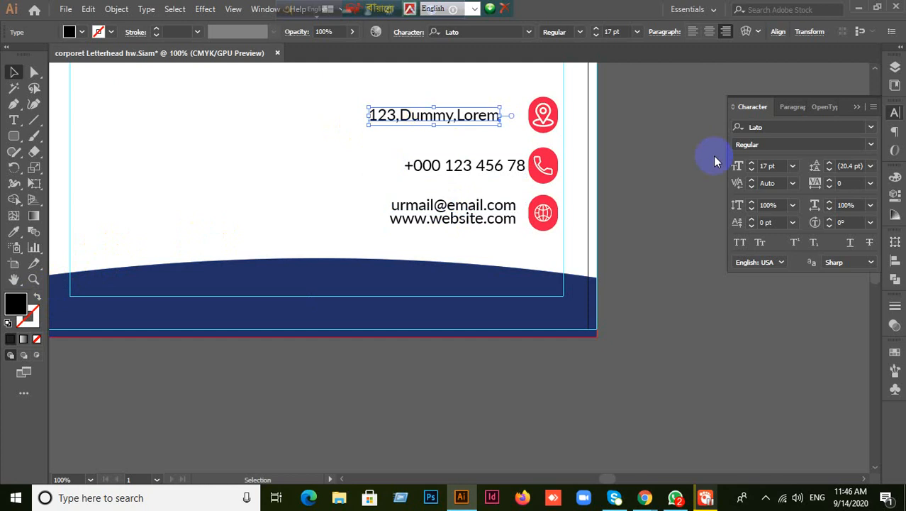
pyautogui.click(778, 165)
pyautogui.scroll(16, 779, 166)
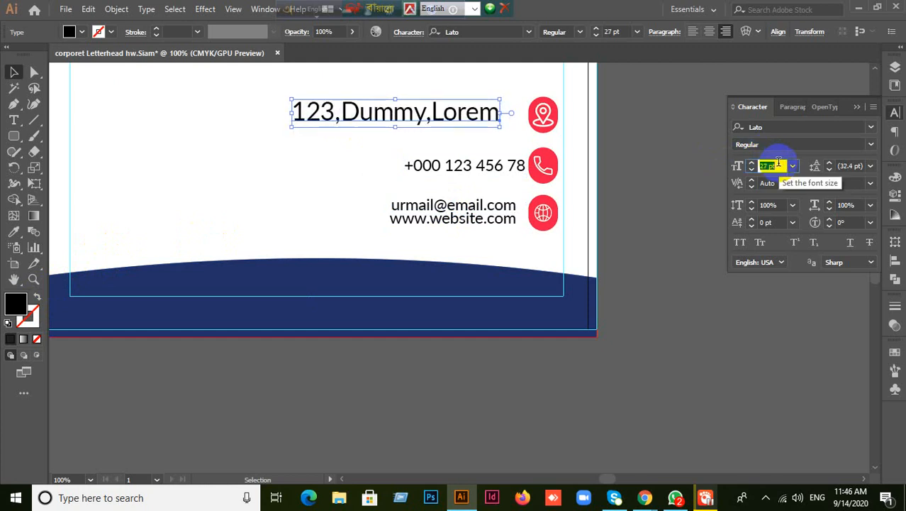
pyautogui.click(639, 197)
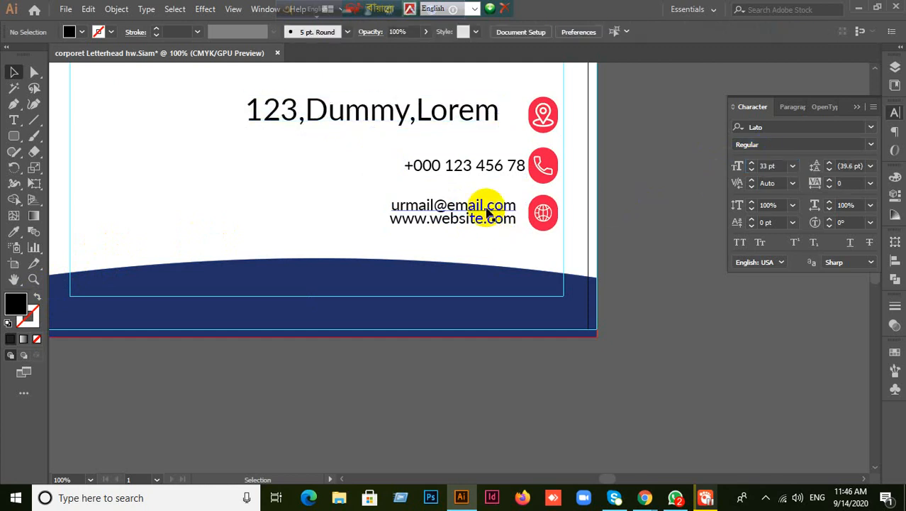
pyautogui.click(486, 210)
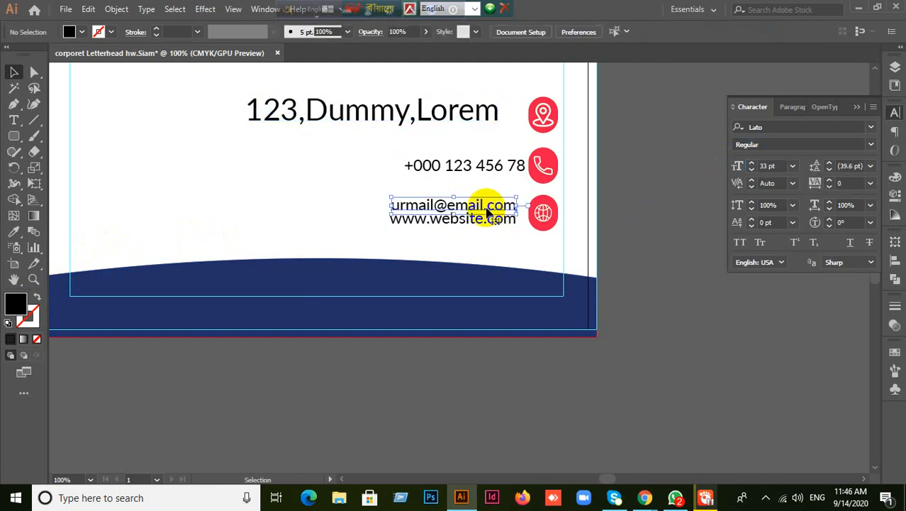
pyautogui.doubleClick(17, 305)
pyautogui.click(585, 245)
pyautogui.click(623, 162)
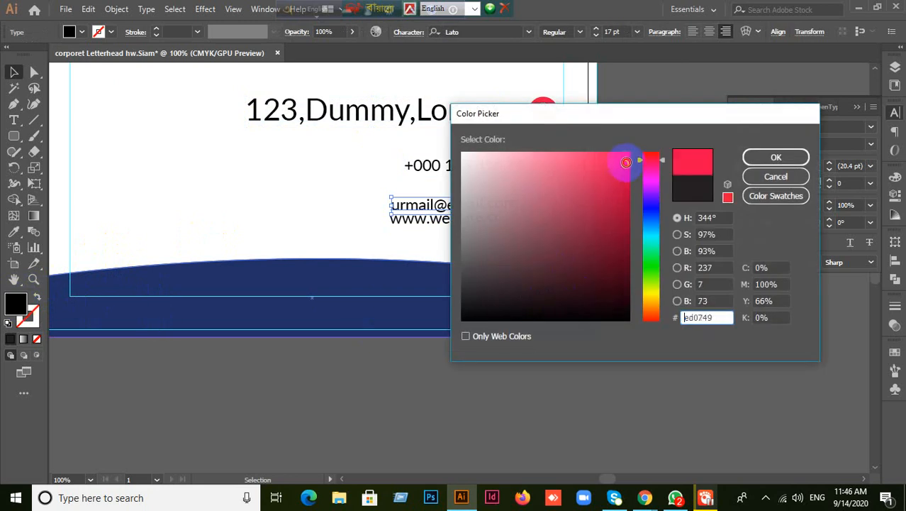
pyautogui.click(773, 158)
pyautogui.click(672, 227)
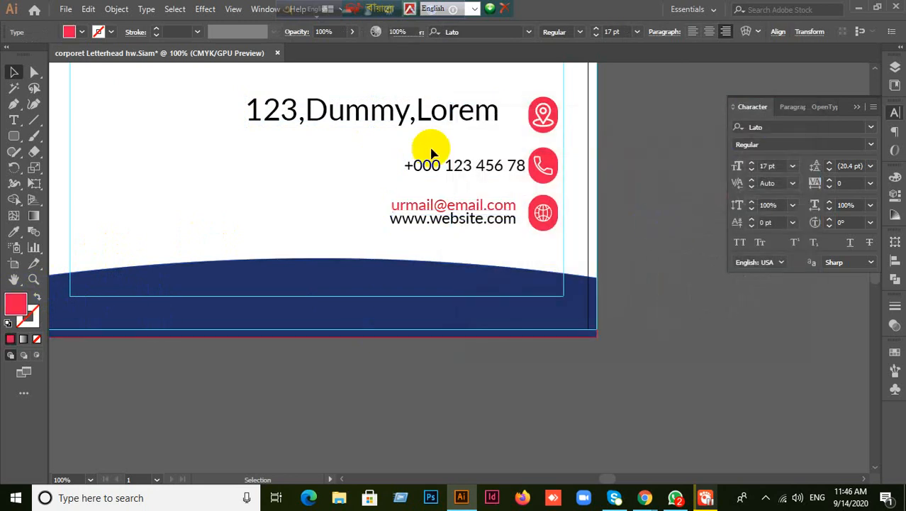
pyautogui.click(377, 124)
pyautogui.click(14, 231)
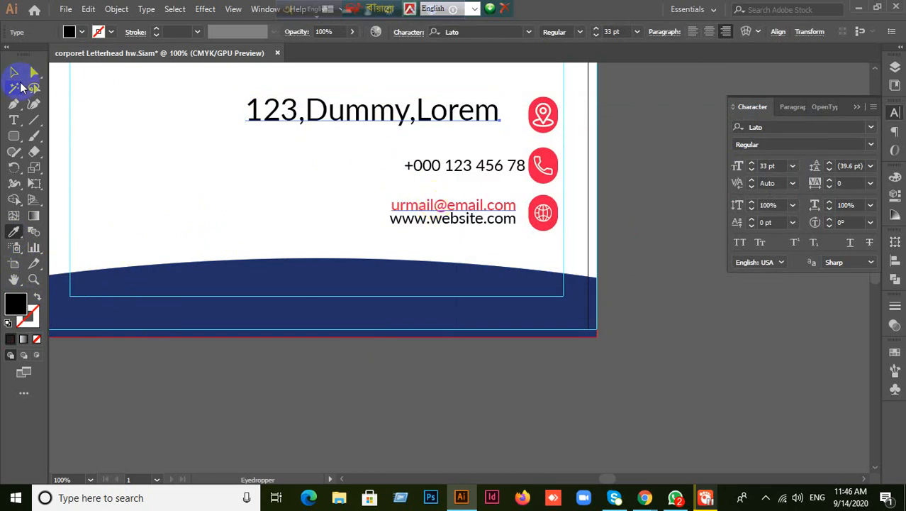
pyautogui.click(13, 72)
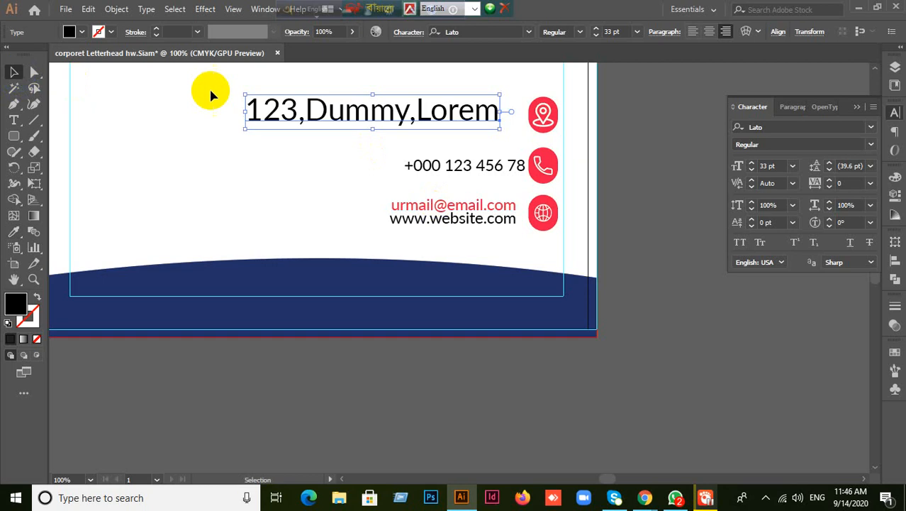
pyautogui.click(459, 204)
pyautogui.click(382, 126)
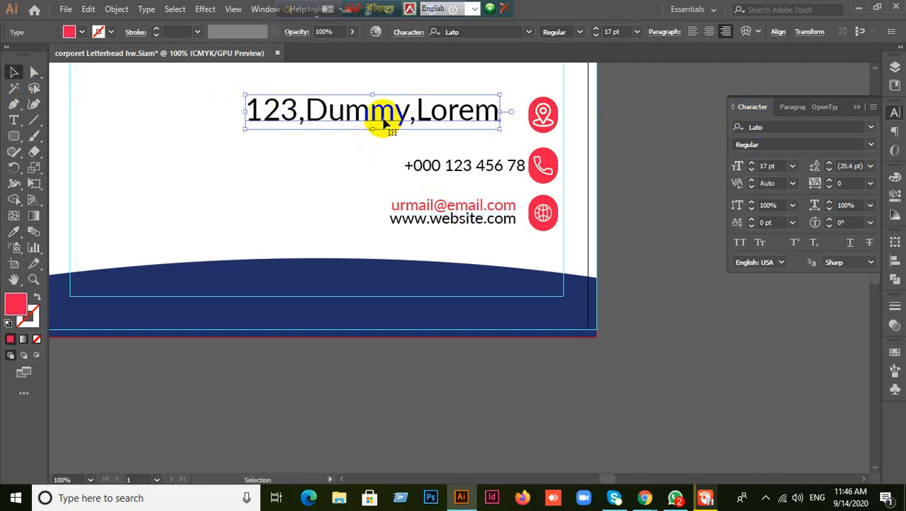
# - Try a Myriad font on the address, then eyedropper the red 17 pt e-mail style onto it
pyautogui.click(773, 129)
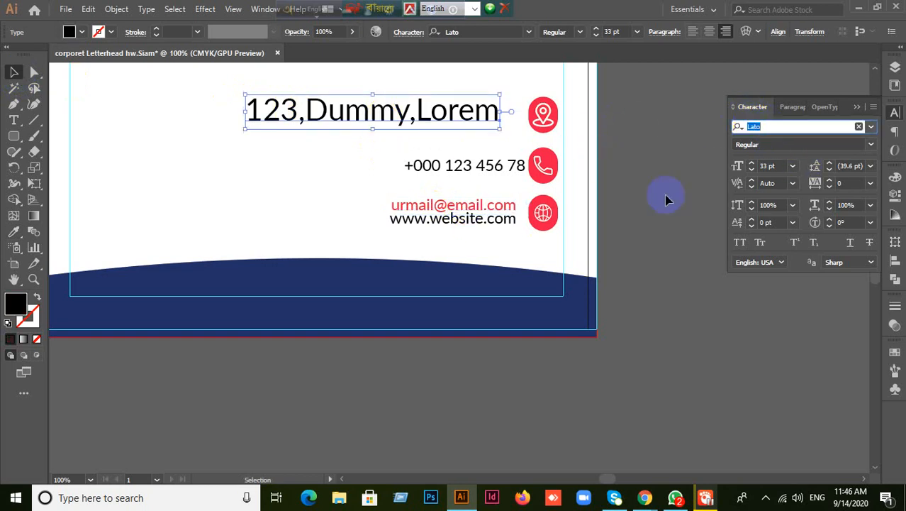
pyautogui.write('my')
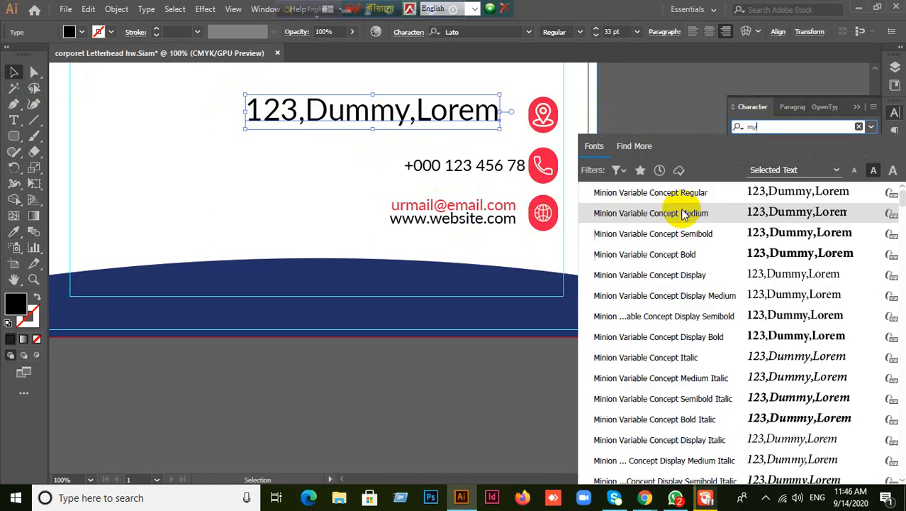
pyautogui.click(681, 212)
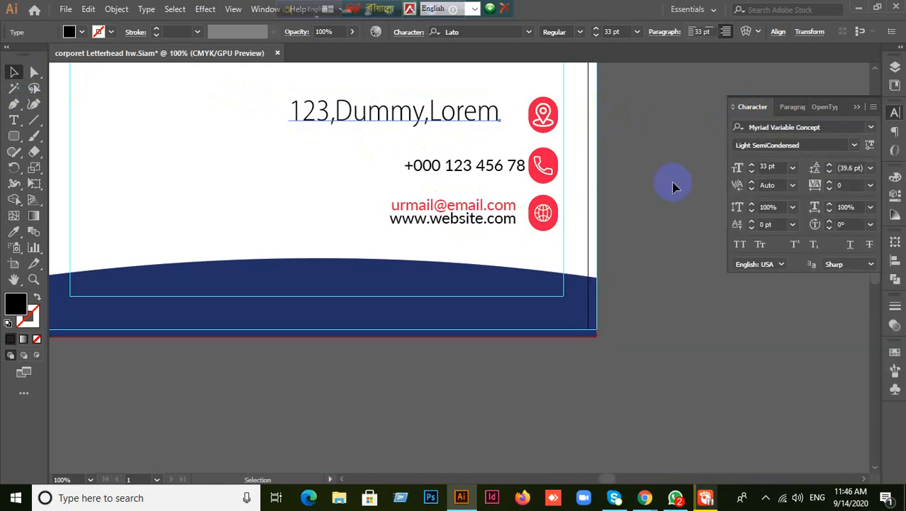
pyautogui.click(13, 232)
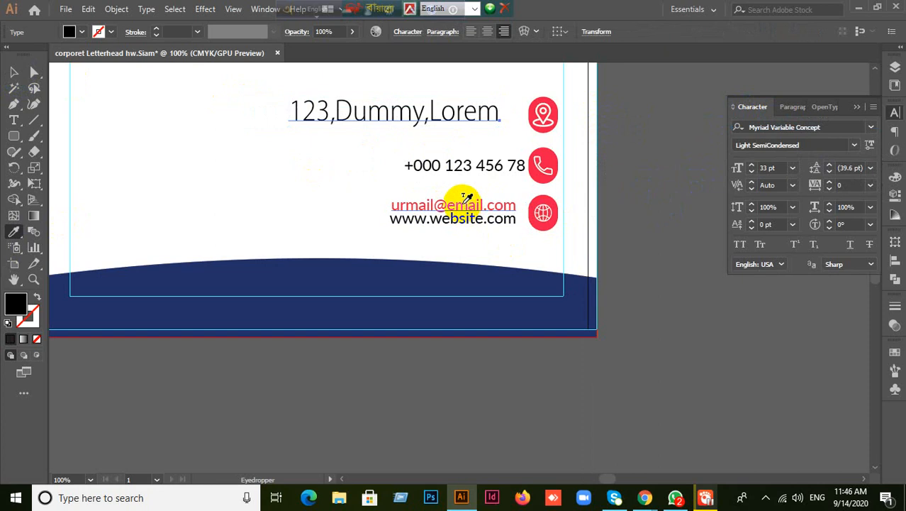
pyautogui.click(462, 204)
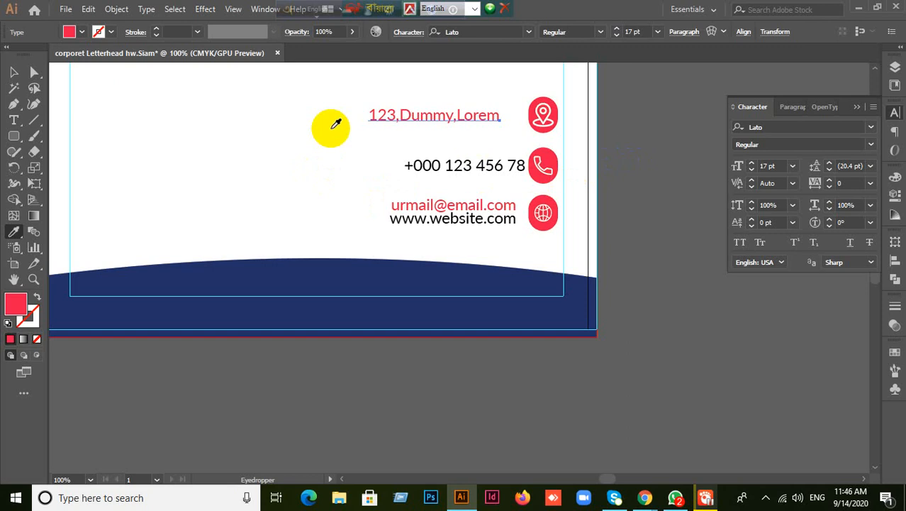
pyautogui.click(12, 73)
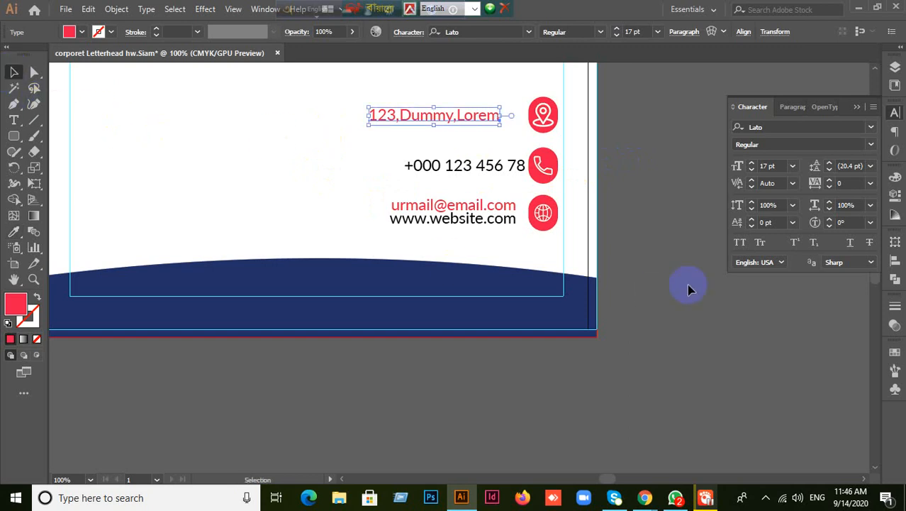
pyautogui.click(663, 227)
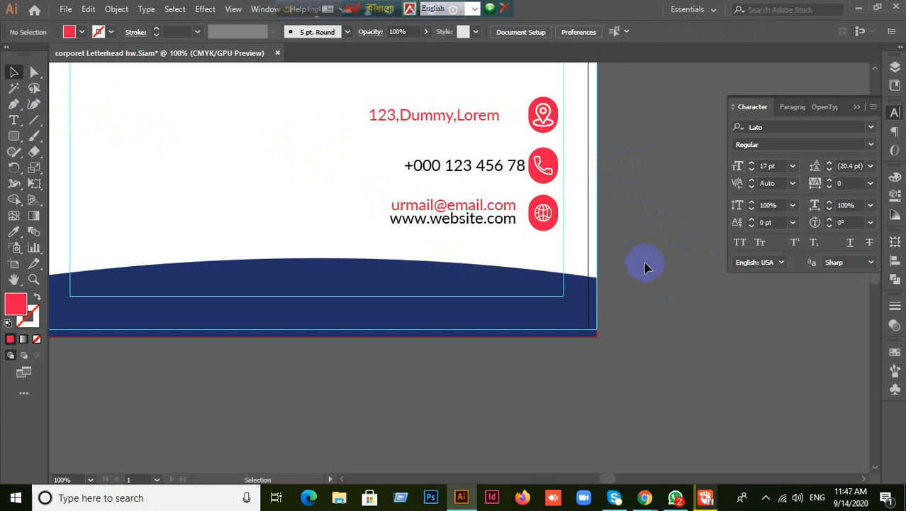
# - Make the e-mail text black by sampling the phone number's style
pyautogui.scroll(1, 652, 256)
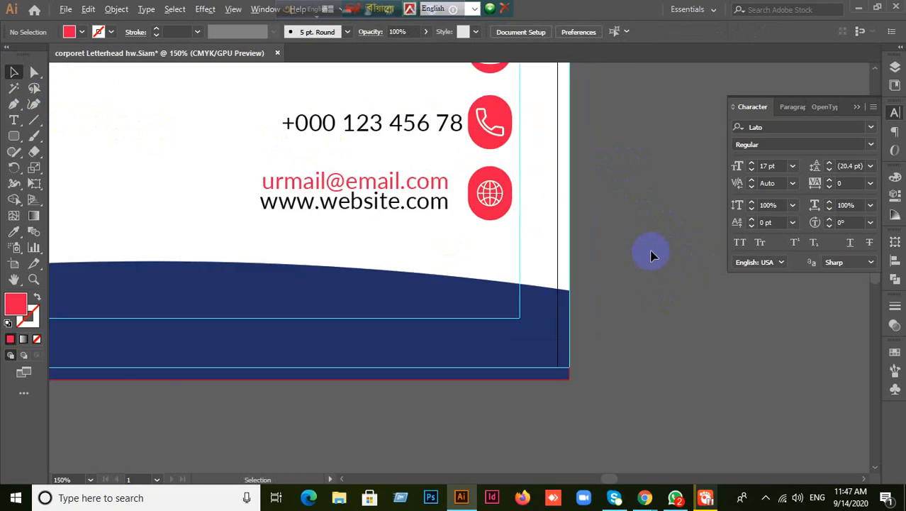
pyautogui.click(427, 182)
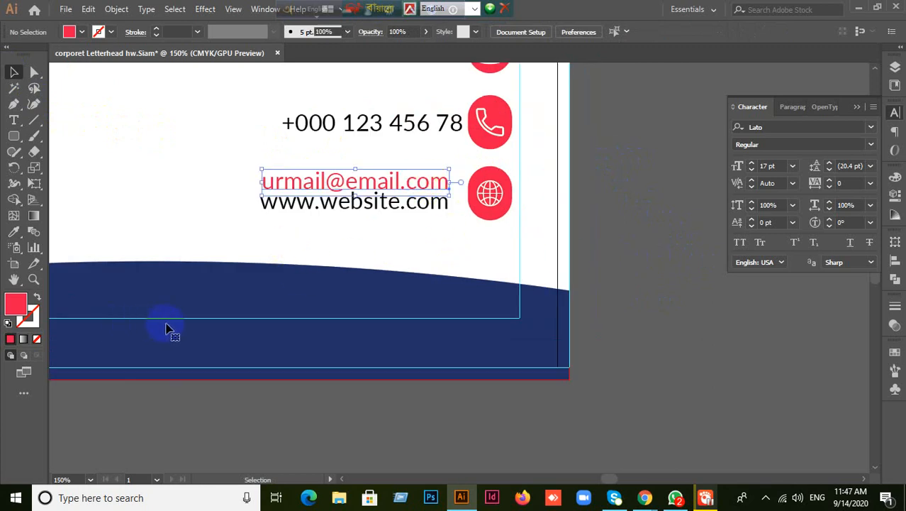
pyautogui.click(13, 231)
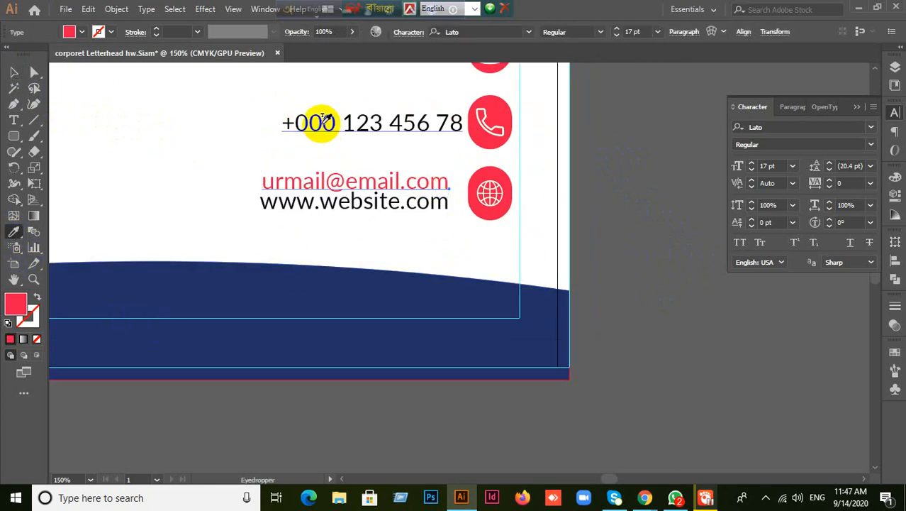
pyautogui.click(317, 125)
pyautogui.click(14, 71)
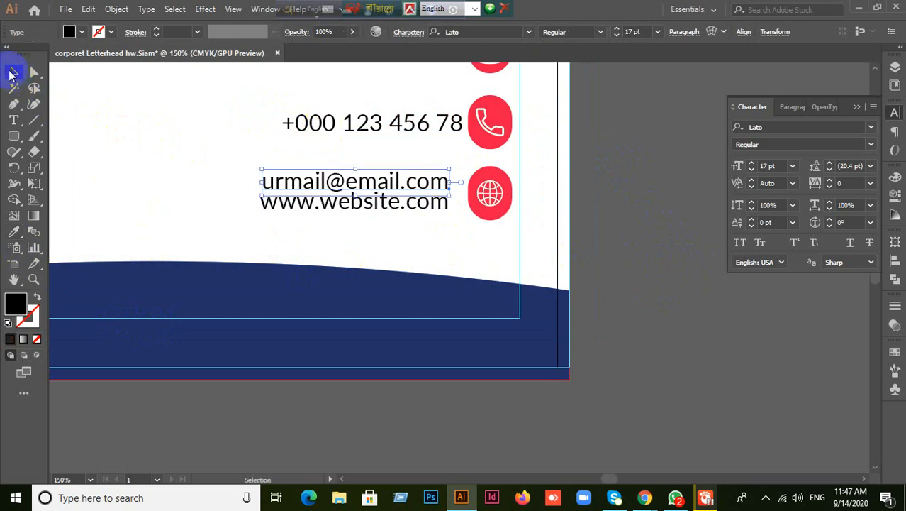
pyautogui.click(621, 271)
# - Nudge the phone number slightly left to line up with the e-mail and website lines
pyautogui.hotkey('ctrl', '-')
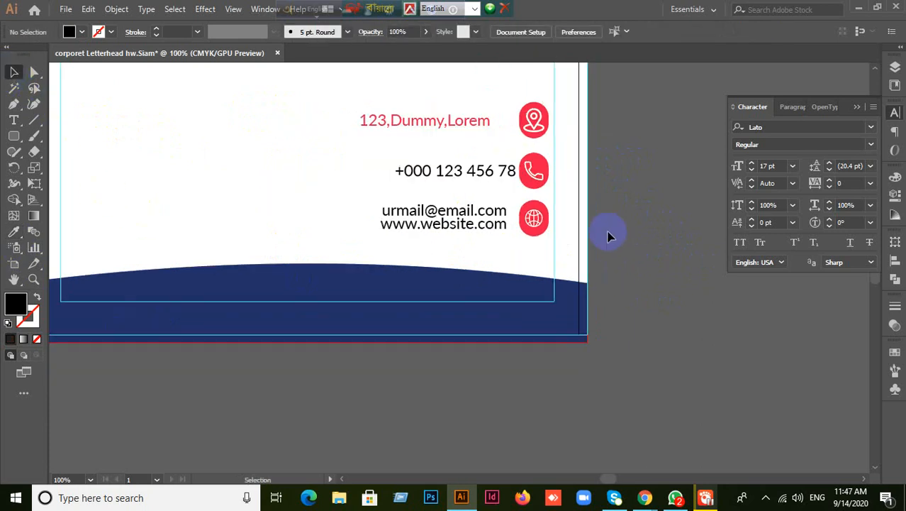
pyautogui.hotkey('ctrl', '+')
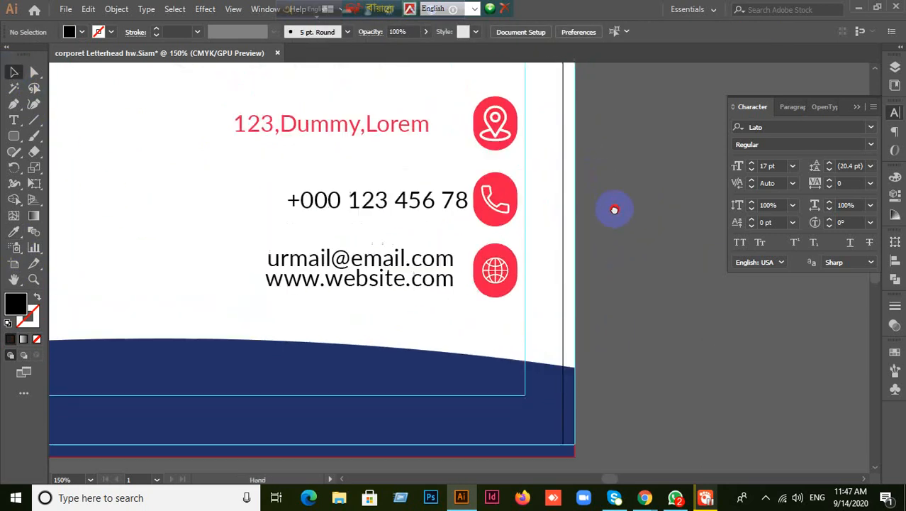
pyautogui.moveTo(452, 212)
pyautogui.mouseDown()
pyautogui.moveTo(431, 211)
pyautogui.moveTo(435, 217)
pyautogui.mouseUp()
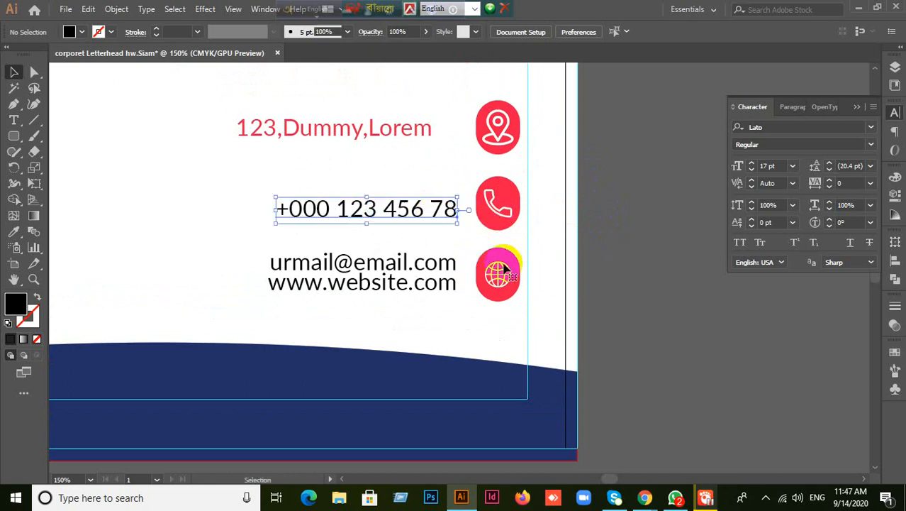
pyautogui.click(631, 249)
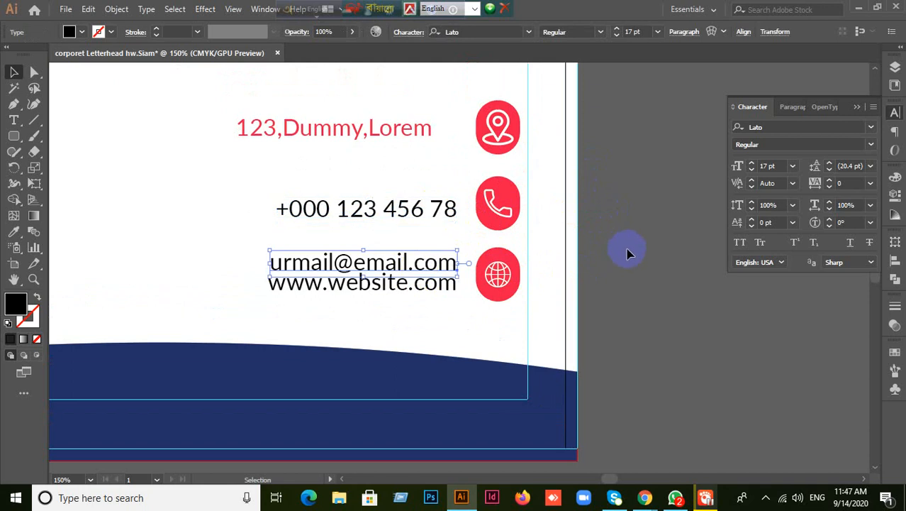
pyautogui.click(422, 223)
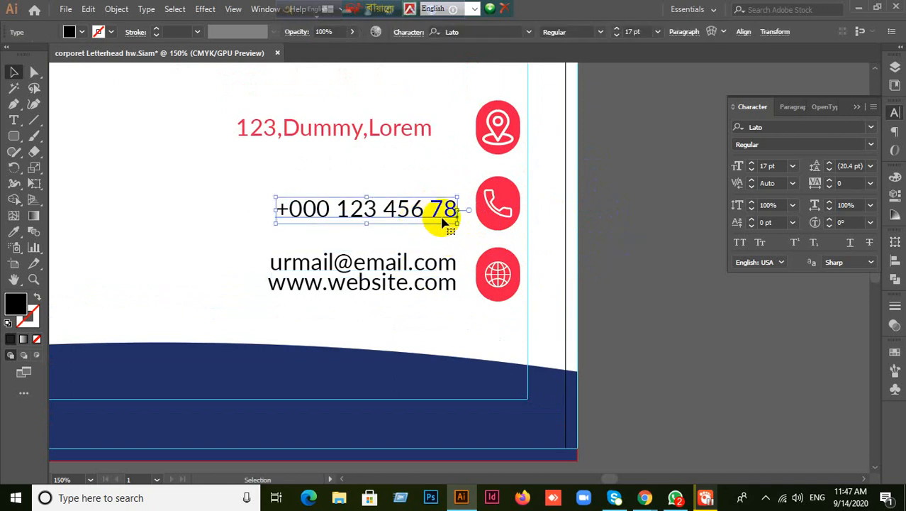
pyautogui.click(622, 222)
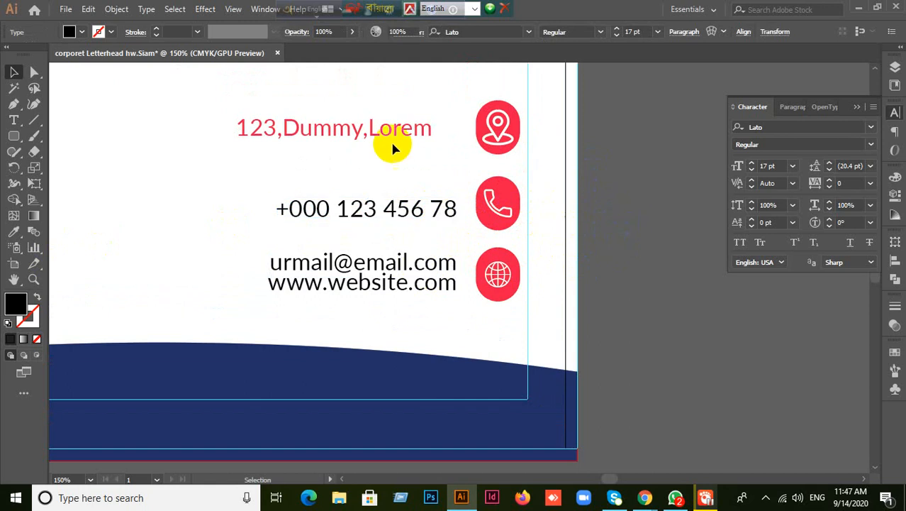
pyautogui.click(387, 133)
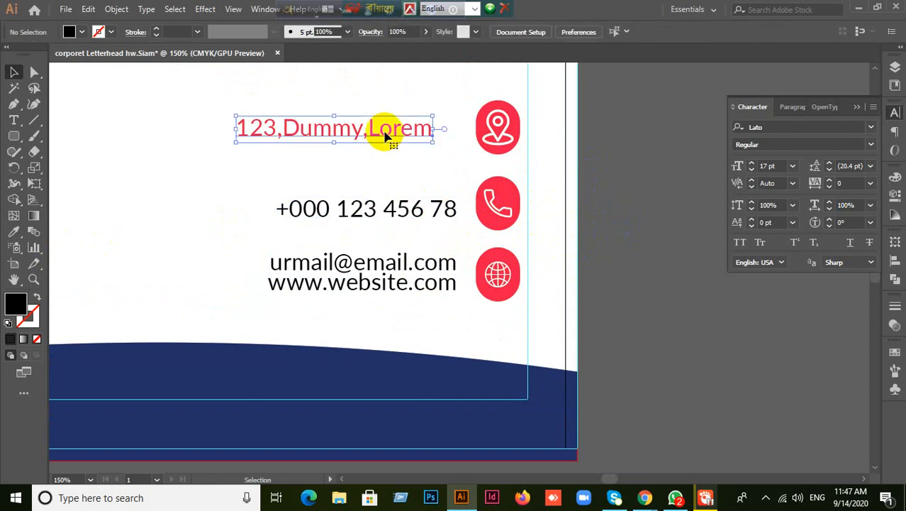
# - Replace the placeholder address with 'Your address goes here,' and a city-and-postcode second line
pyautogui.doubleClick(431, 132)
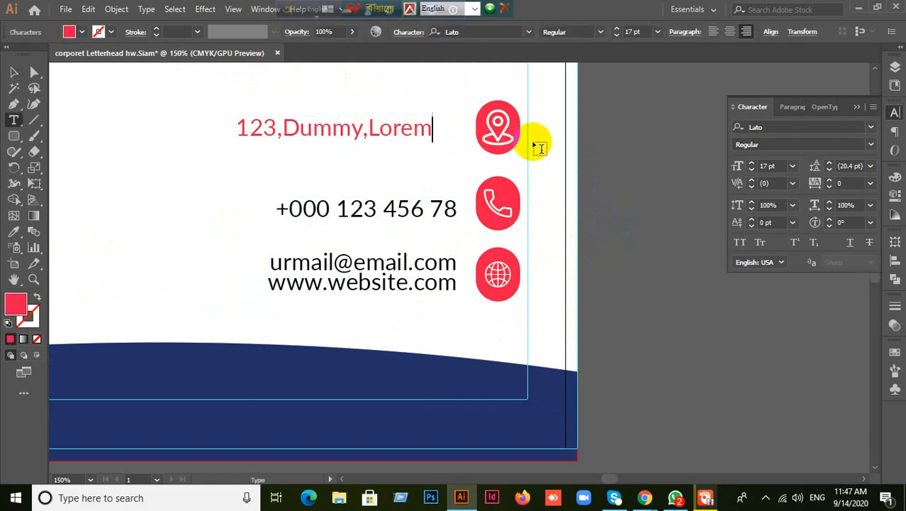
pyautogui.press('BackSpace')
pyautogui.press('BackSpace')
pyautogui.press('BackSpace')
pyautogui.press('BackSpace')
pyautogui.press('BackSpace')
pyautogui.press('BackSpace')
pyautogui.press('BackSpace')
pyautogui.press('BackSpace')
pyautogui.press('BackSpace')
pyautogui.press('BackSpace')
pyautogui.press('BackSpace')
pyautogui.press('BackSpace')
pyautogui.press('BackSpace')
pyautogui.press('BackSpace')
pyautogui.press('BackSpace')
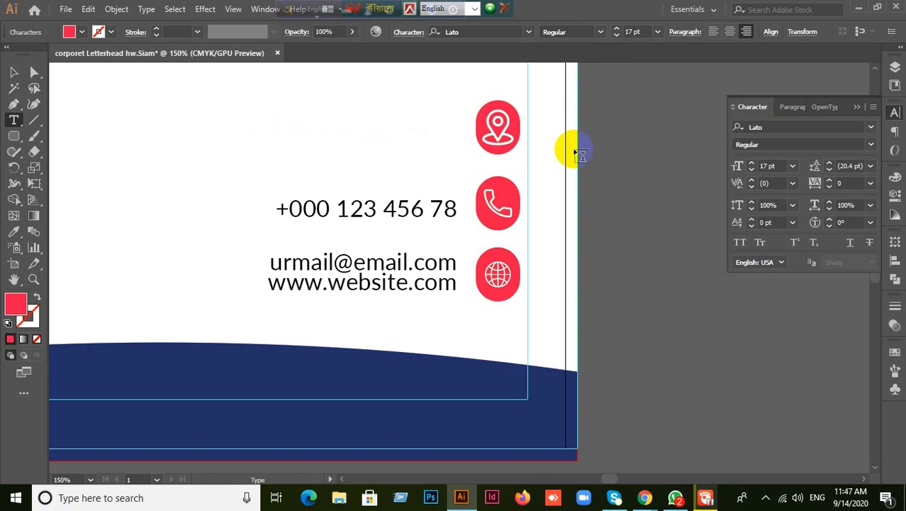
pyautogui.write('your')
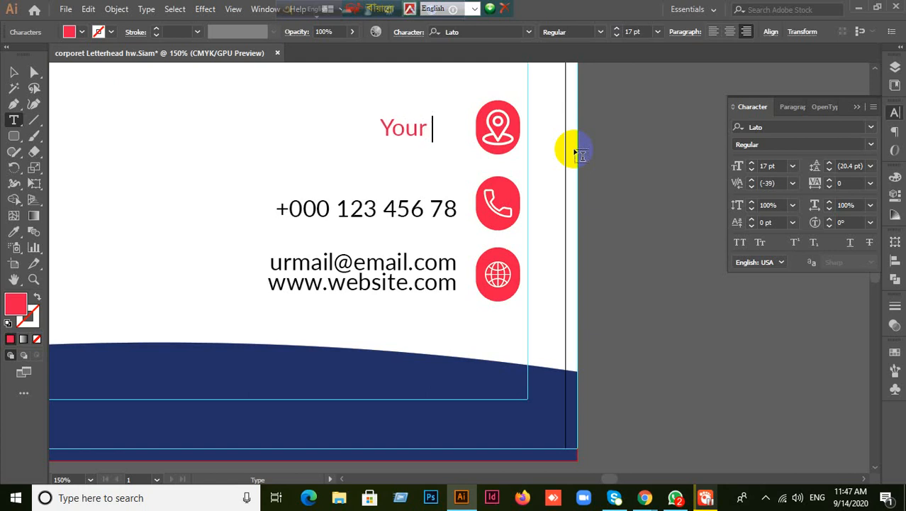
pyautogui.write(' addre')
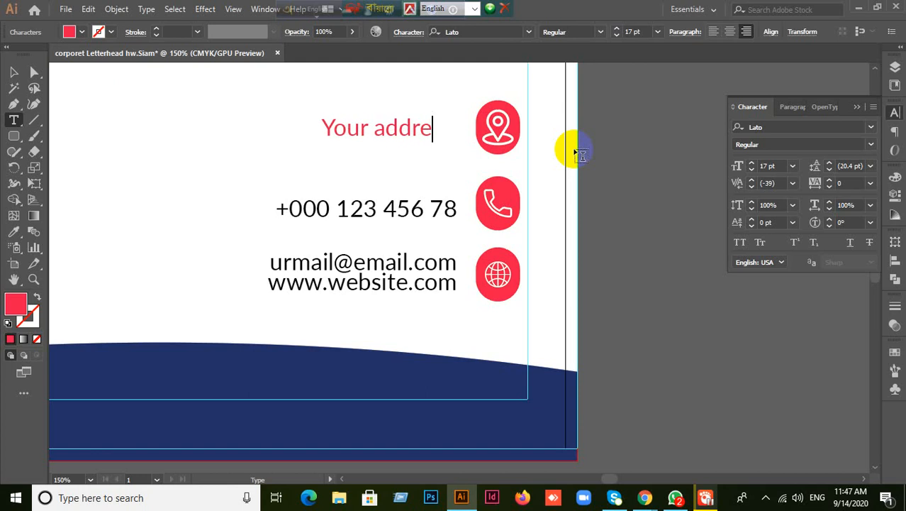
pyautogui.write('ss')
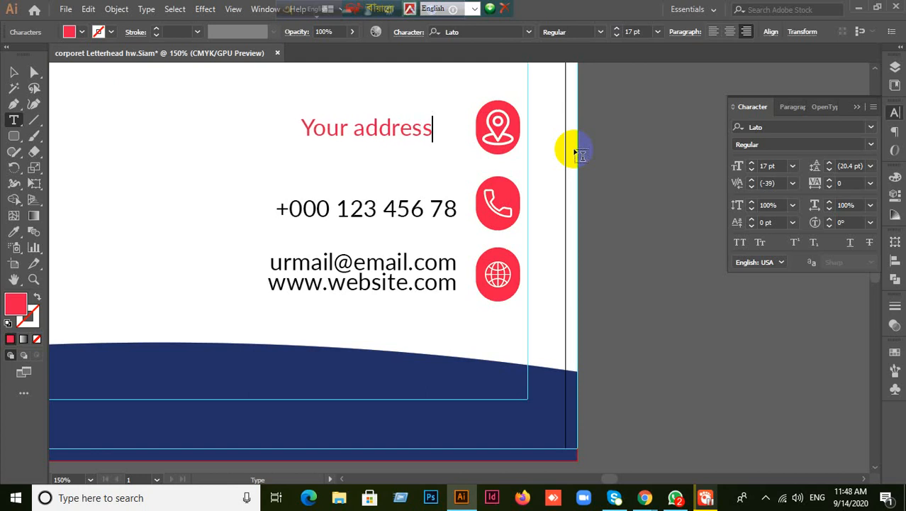
pyautogui.write(' goea')
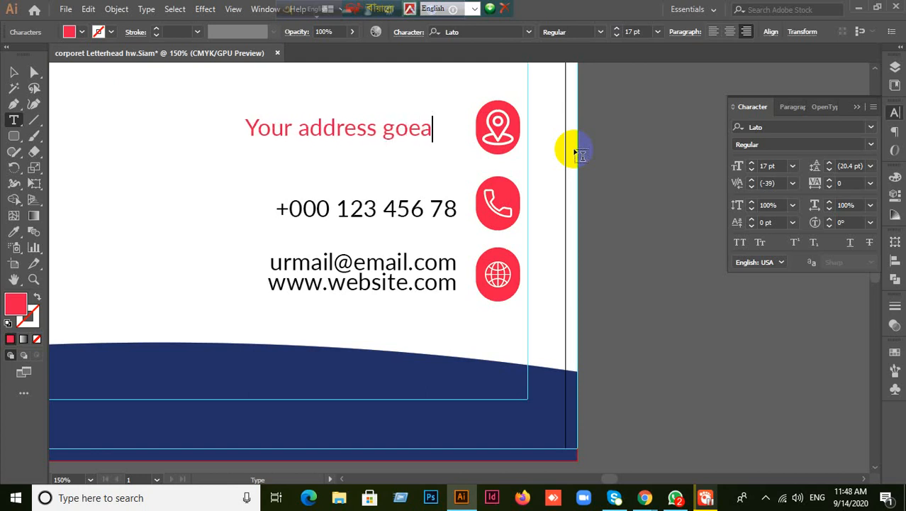
pyautogui.press('BackSpace')
pyautogui.write('s here,')
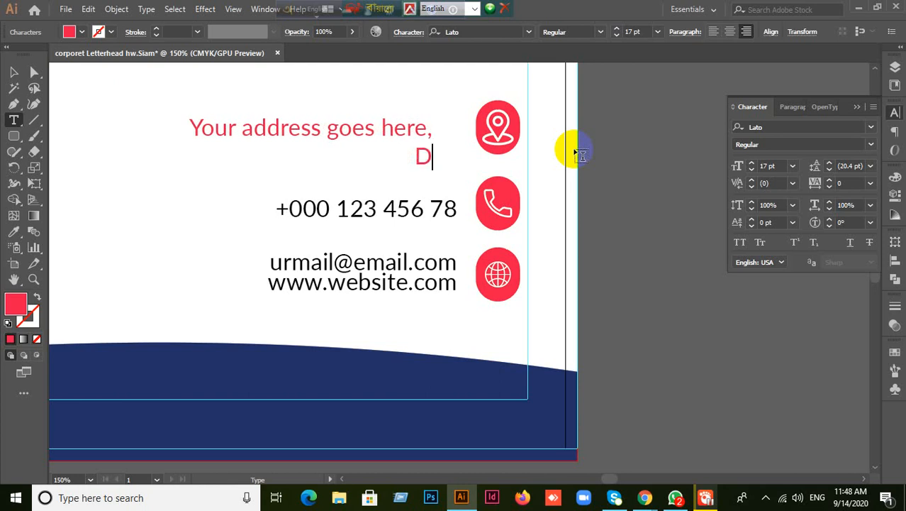
pyautogui.write('haka')
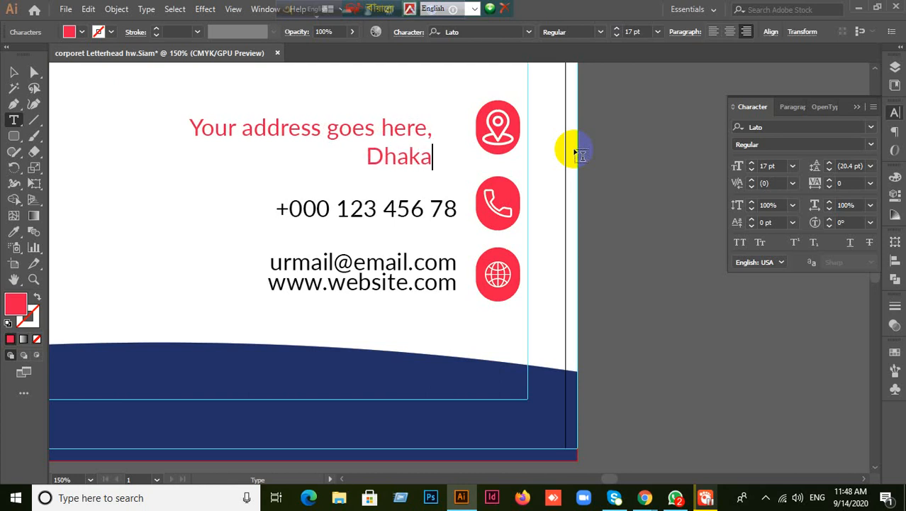
pyautogui.write('-12')
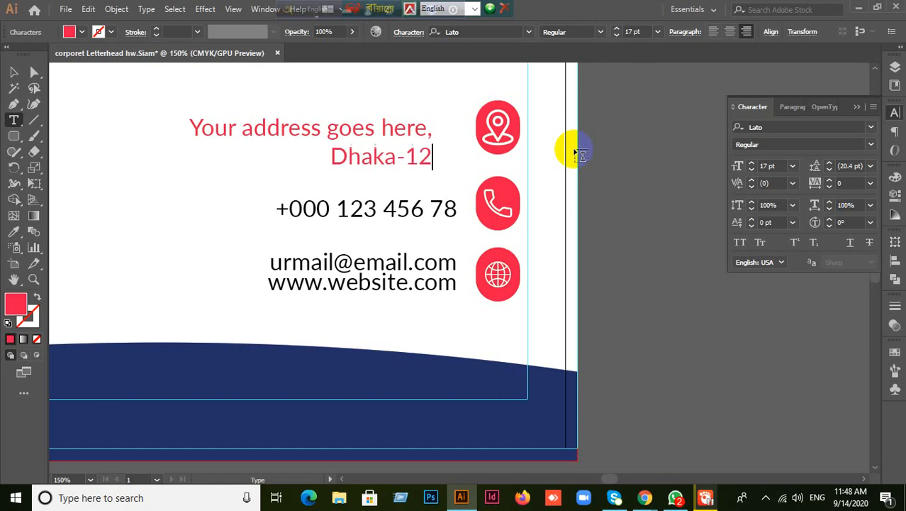
pyautogui.write('09,')
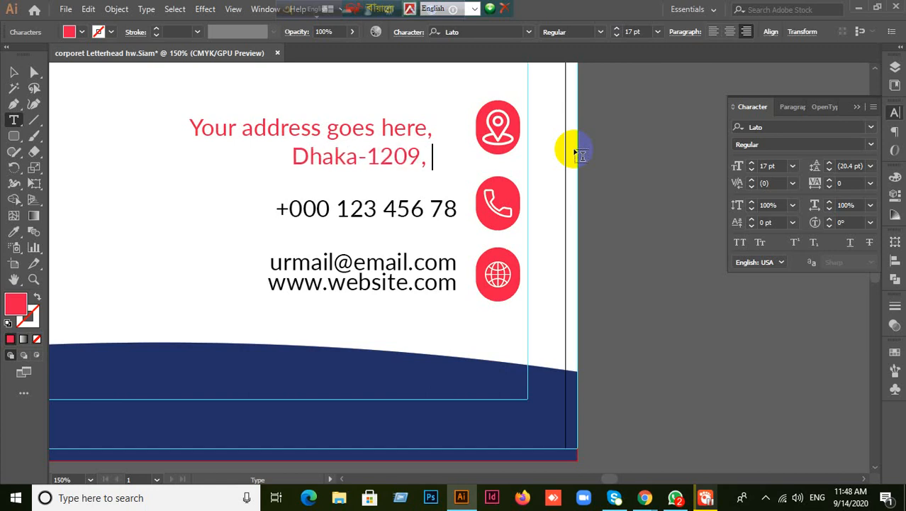
pyautogui.press('BackSpace')
pyautogui.press('BackSpace')
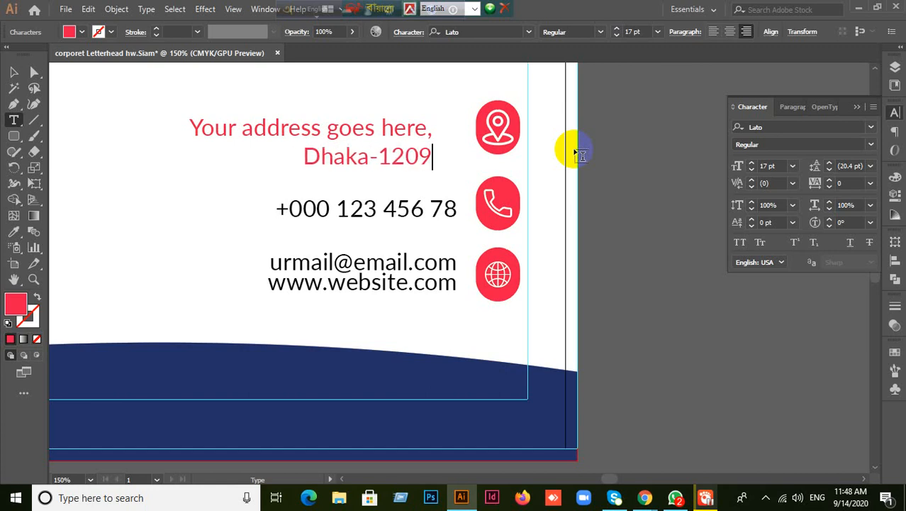
# - Make the address text black by eyedropping the e-mail text's style
pyautogui.click(13, 72)
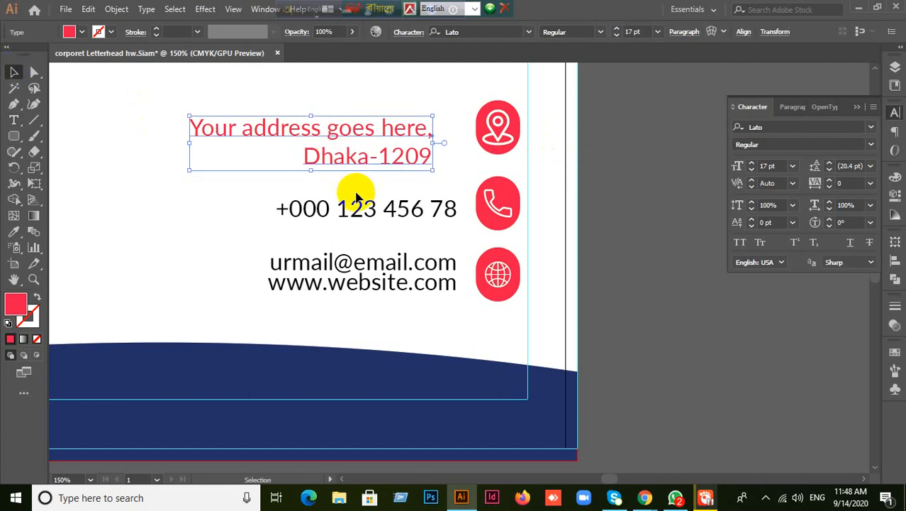
pyautogui.click(14, 232)
pyautogui.click(289, 258)
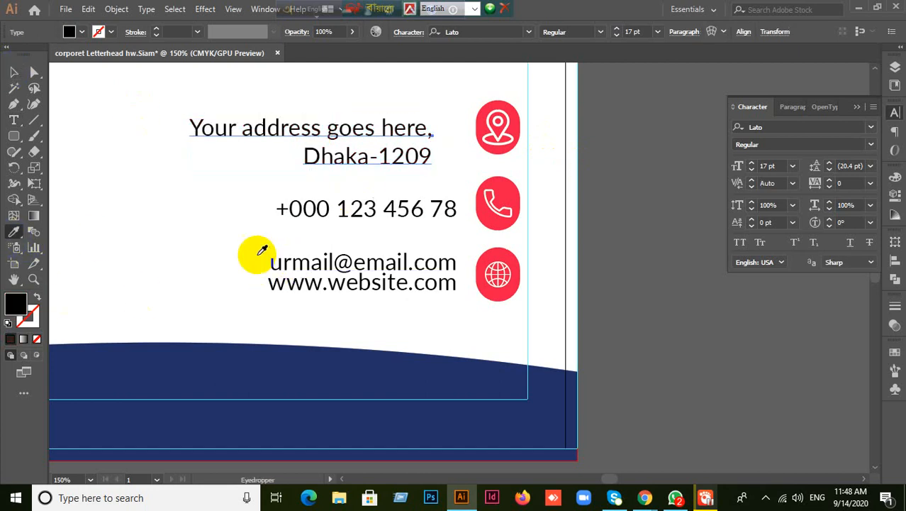
pyautogui.click(14, 72)
pyautogui.click(651, 165)
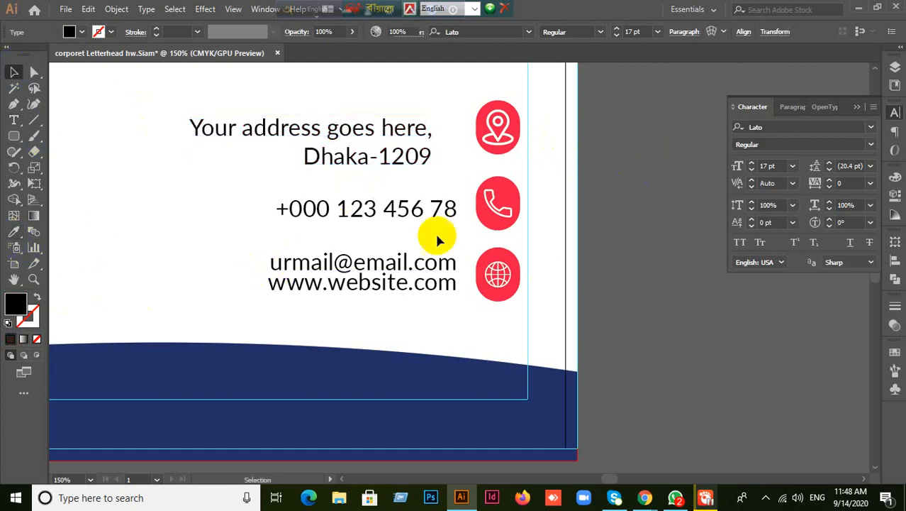
# - Delete the placeholder phone lines and Alt-drag a copy of the e-mail/website block beside the phone icon
pyautogui.click(395, 218)
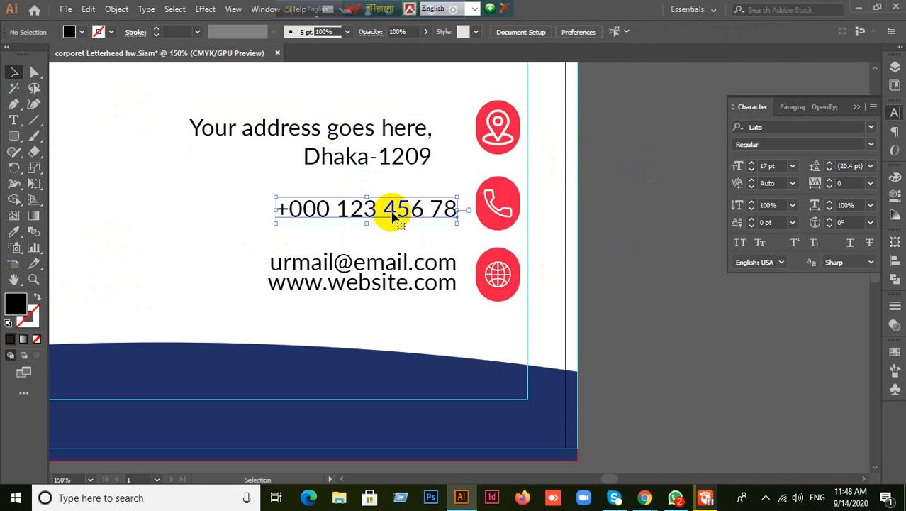
pyautogui.moveTo(395, 218); pyautogui.dragTo(394, 238)
pyautogui.click(560, 259)
pyautogui.click(277, 208)
pyautogui.keyDown('shift'); pyautogui.click(317, 229); pyautogui.keyUp('shift')
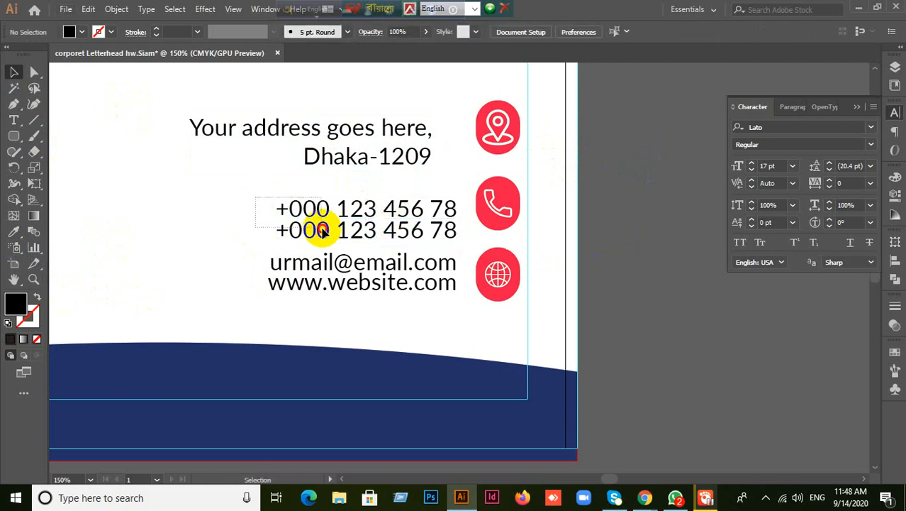
pyautogui.press('Delete')
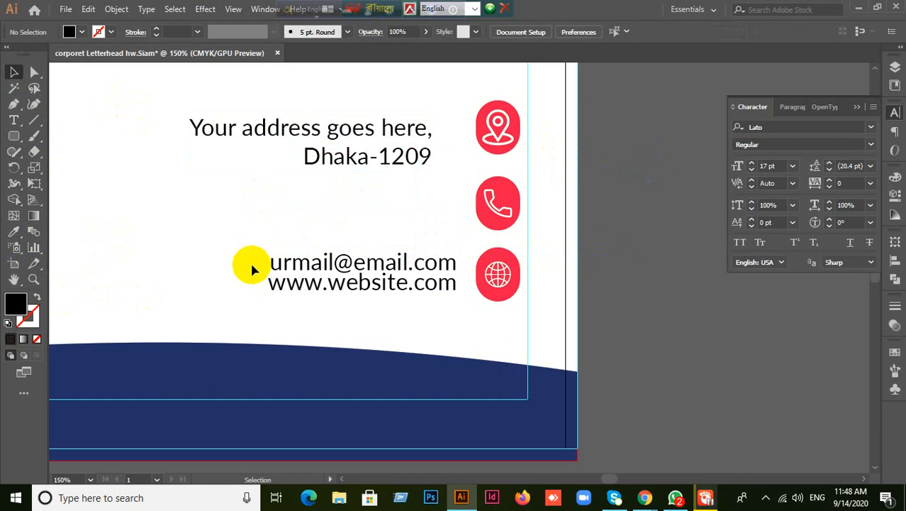
pyautogui.click(307, 290)
pyautogui.moveTo(337, 268); pyautogui.dragTo(339, 218)
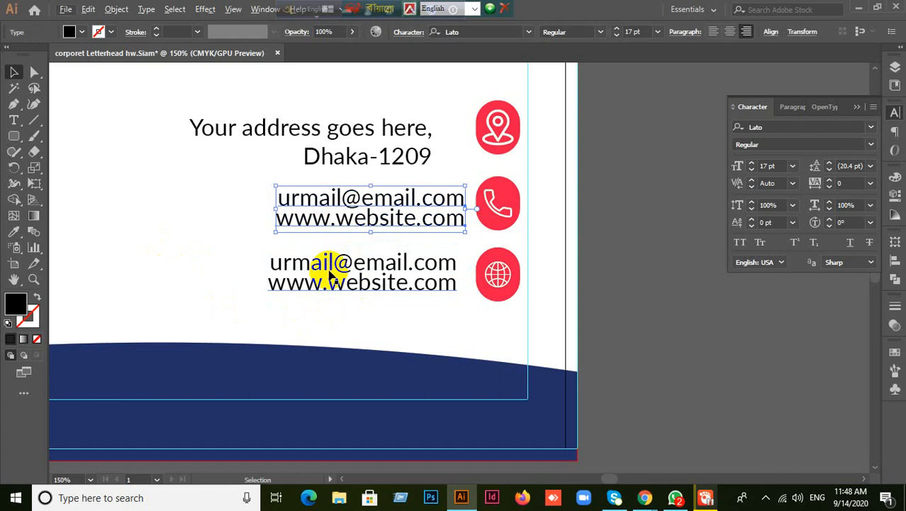
# - Overwrite the copied e-mail line with the first phone number
pyautogui.click(213, 219)
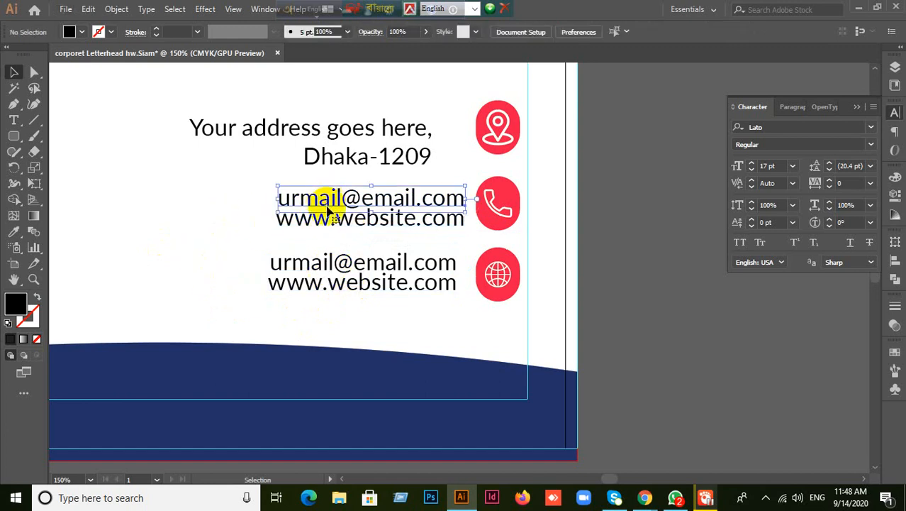
pyautogui.doubleClick(328, 203)
pyautogui.moveTo(300, 201); pyautogui.dragTo(454, 181)
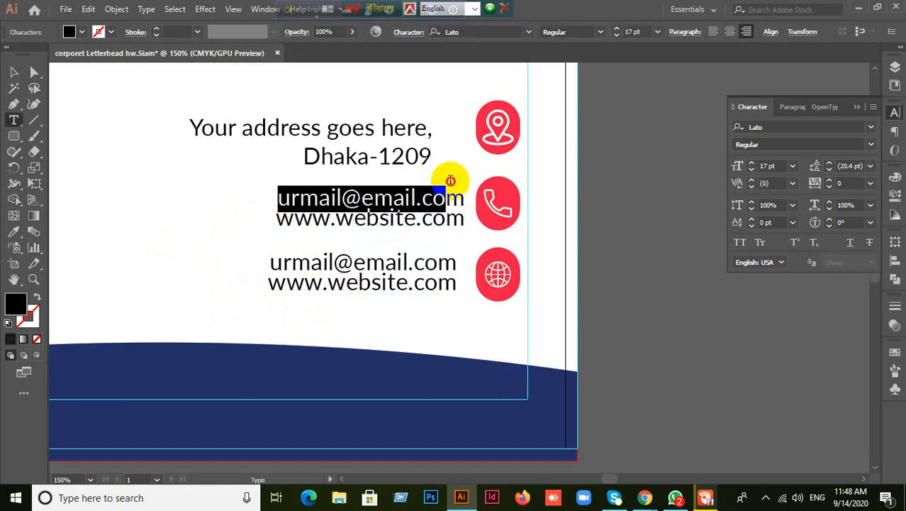
pyautogui.press('BackSpace')
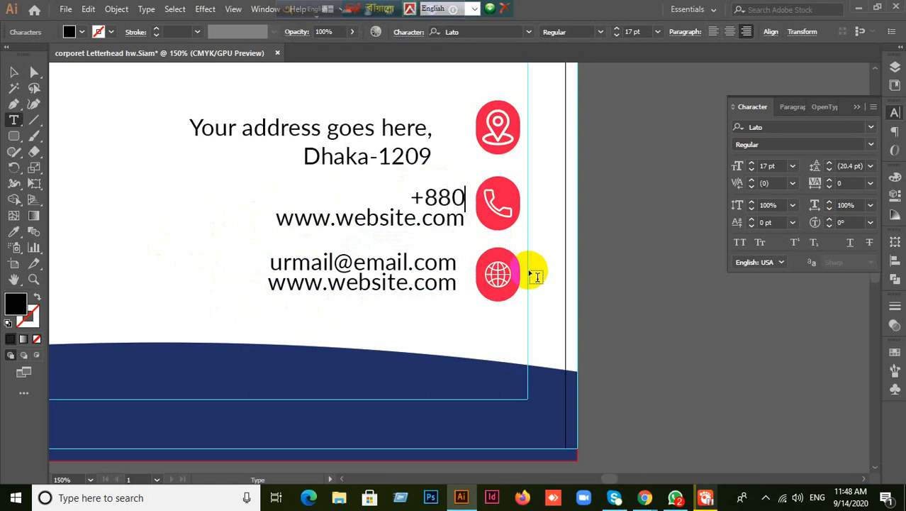
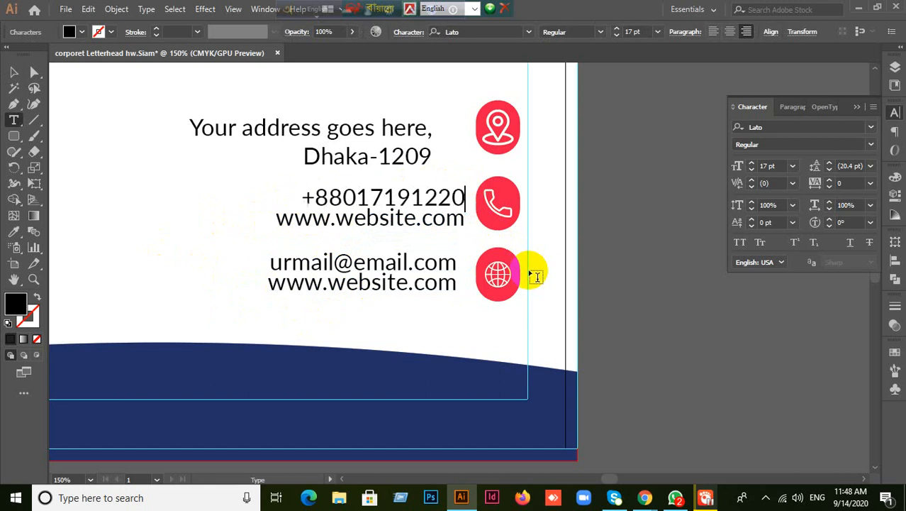
pyautogui.click(13, 72)
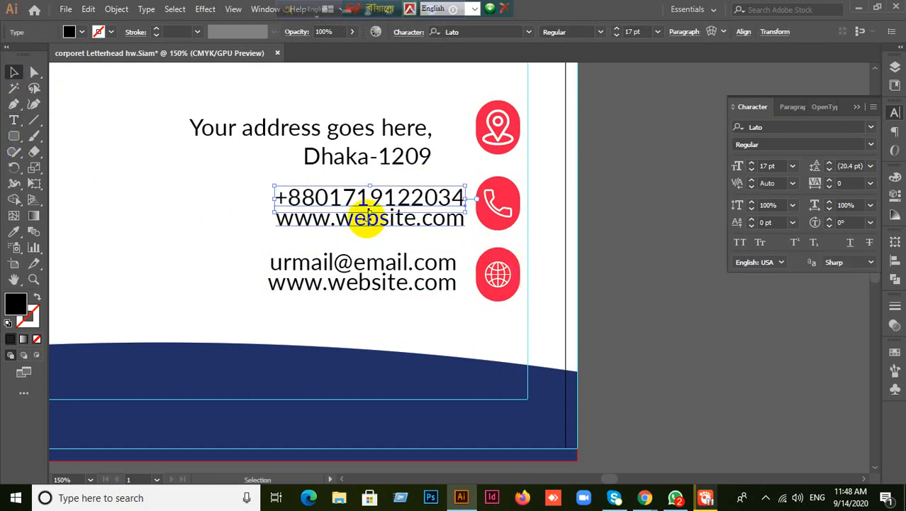
pyautogui.click(690, 253)
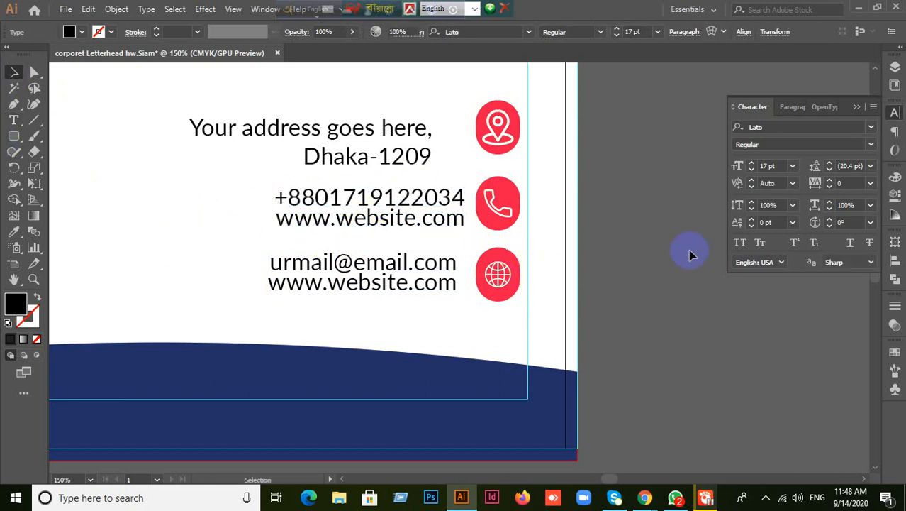
# - Overwrite the copied website line with the second phone number and drop the first number's country code
pyautogui.click(405, 222)
pyautogui.doubleClick(403, 222)
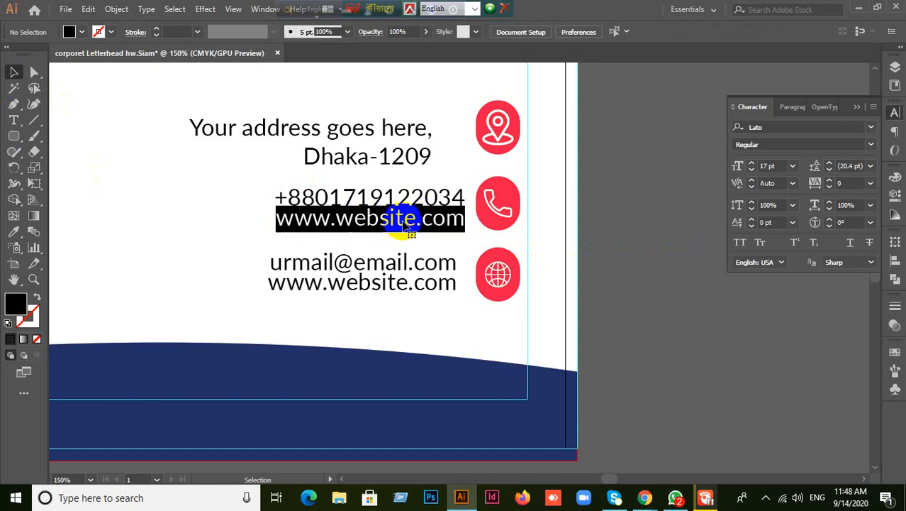
pyautogui.moveTo(276, 218); pyautogui.dragTo(467, 219)
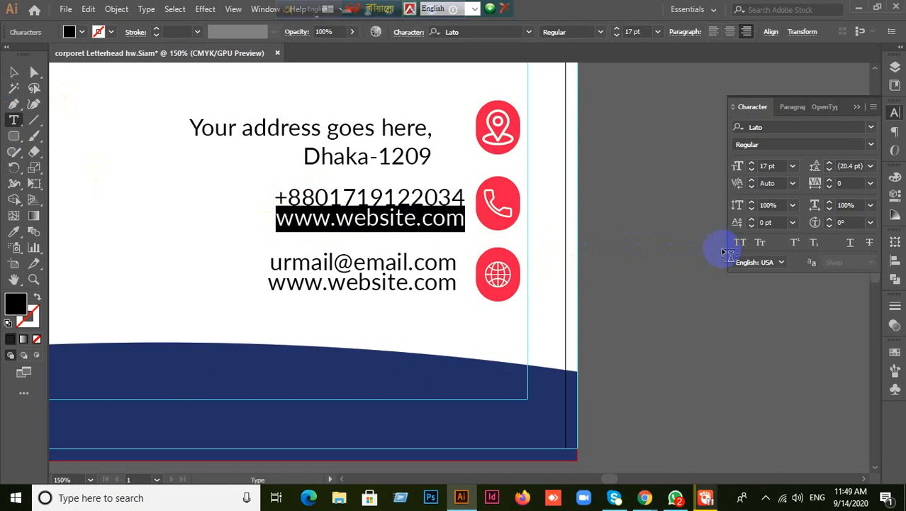
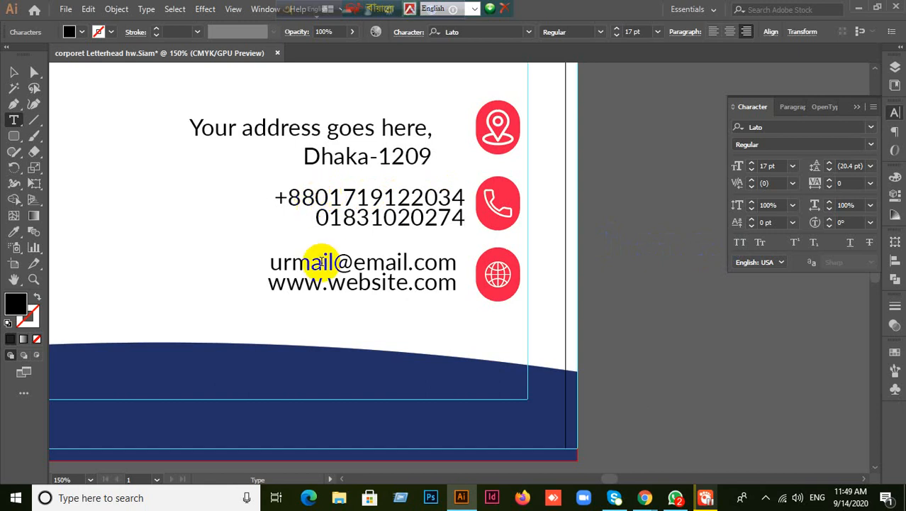
pyautogui.press('Up')
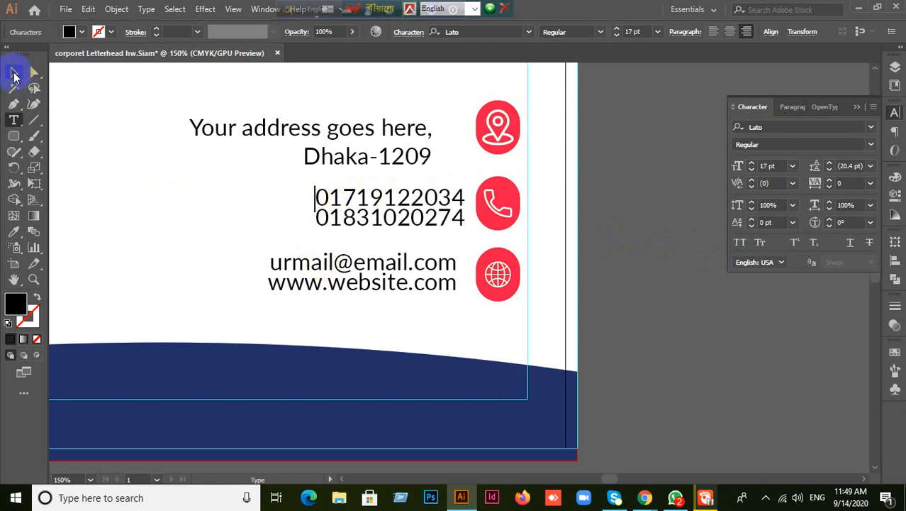
# - Set the address text's leading to 17 pt
pyautogui.click(13, 72)
pyautogui.click(283, 153)
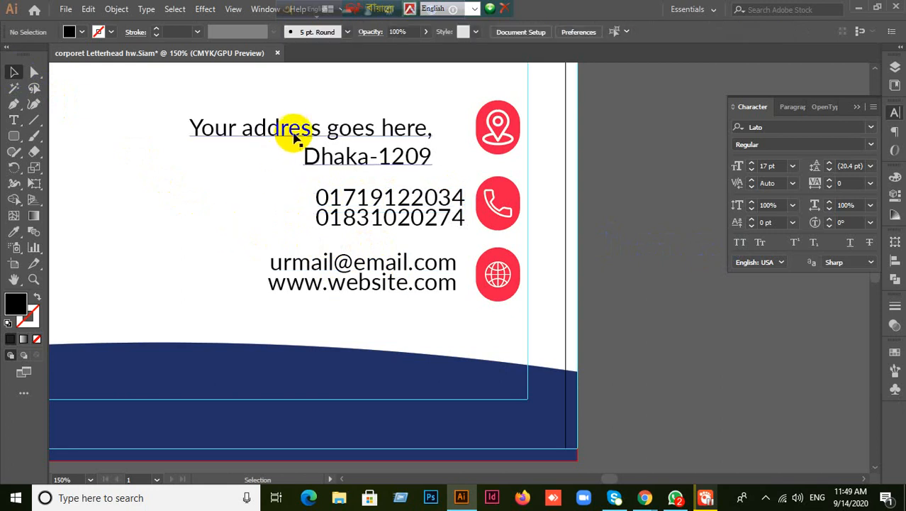
pyautogui.click(293, 127)
pyautogui.doubleClick(356, 157)
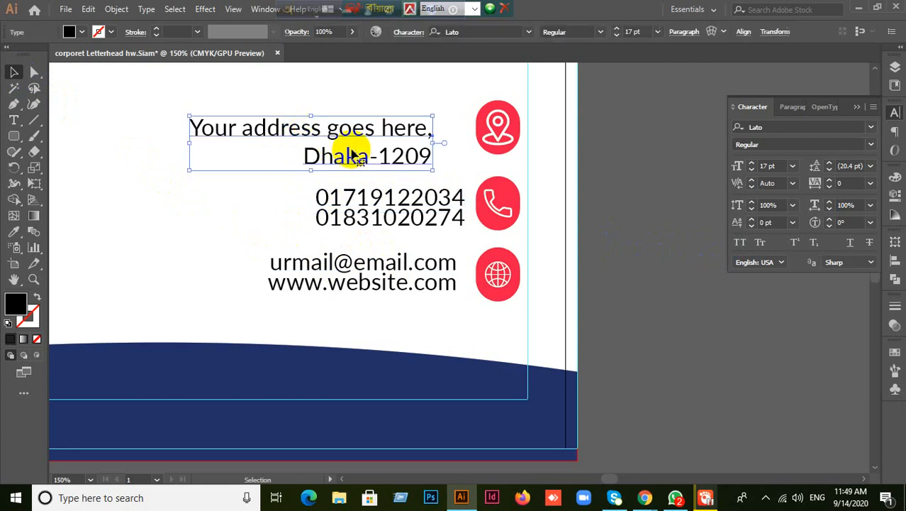
pyautogui.moveTo(345, 157); pyautogui.dragTo(362, 161)
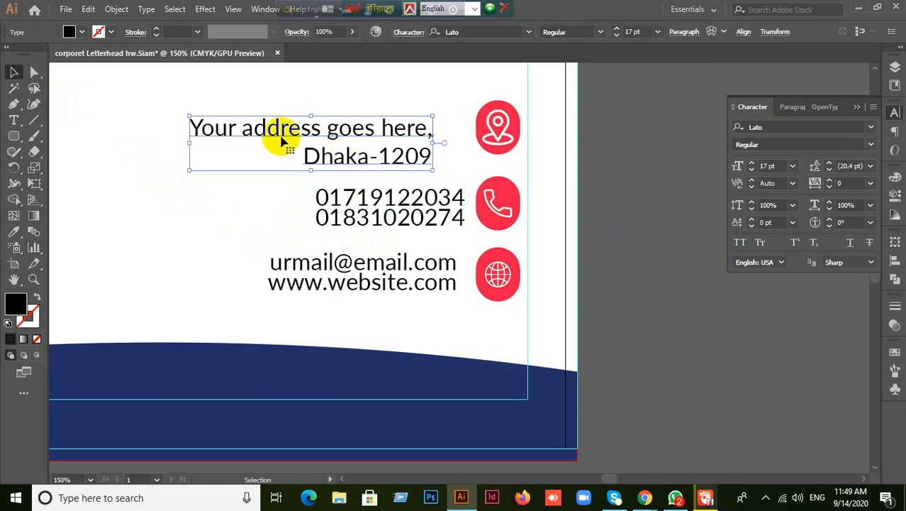
pyautogui.moveTo(241, 128); pyautogui.dragTo(278, 127)
pyautogui.click(257, 141)
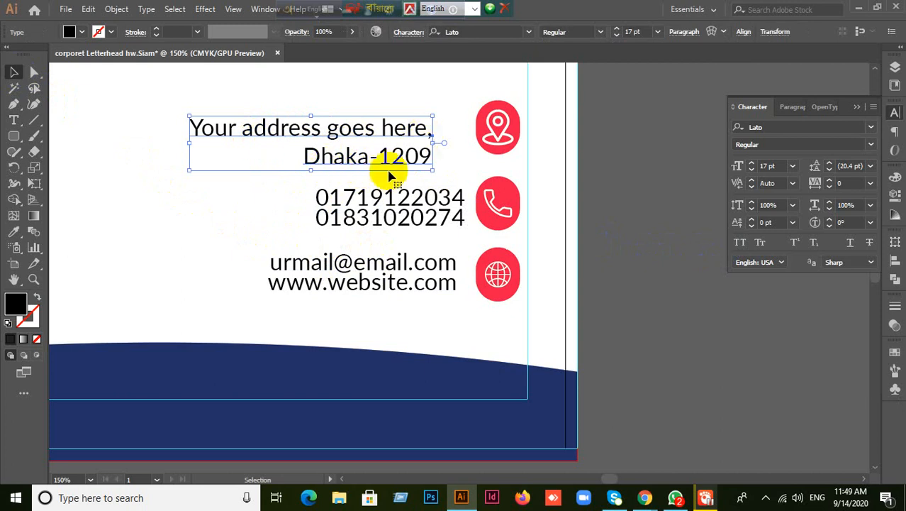
pyautogui.moveTo(376, 158); pyautogui.dragTo(256, 218)
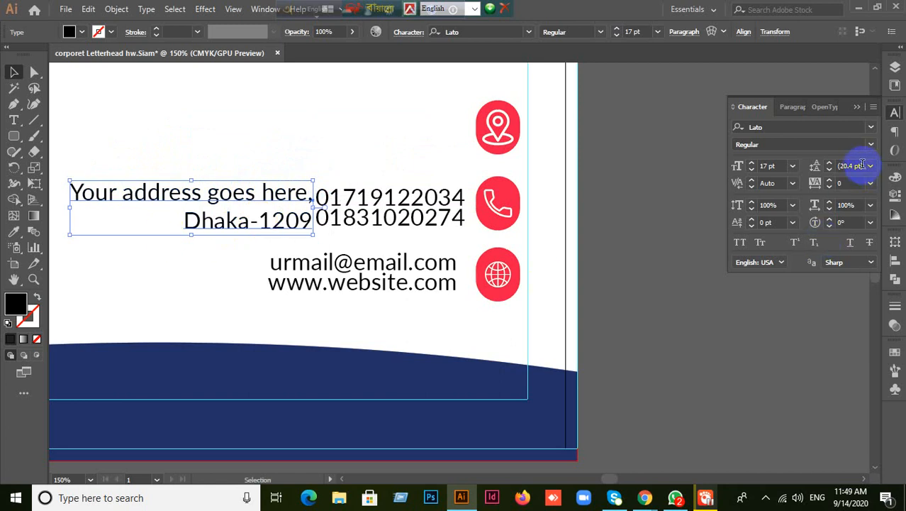
pyautogui.write('17')
pyautogui.press('Return')
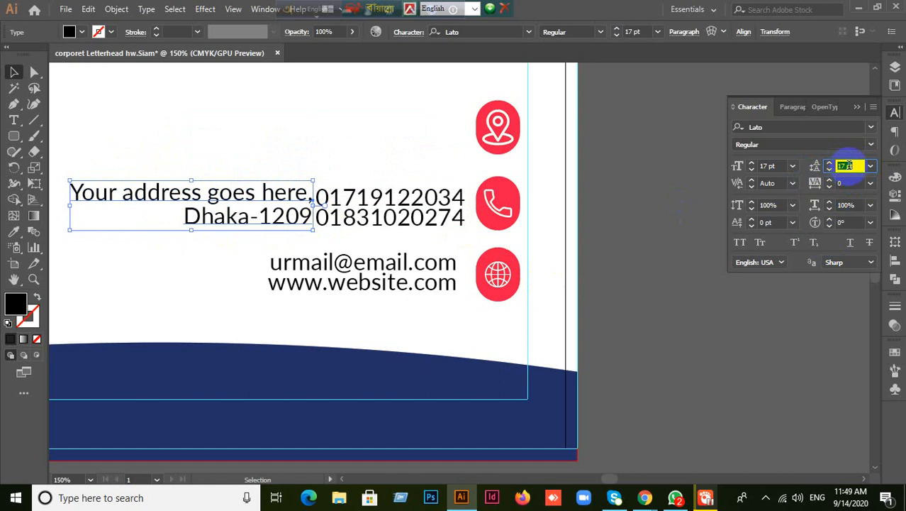
# - Move the address block up beside the location pin icon
pyautogui.moveTo(283, 214); pyautogui.dragTo(424, 137)
pyautogui.click(538, 298)
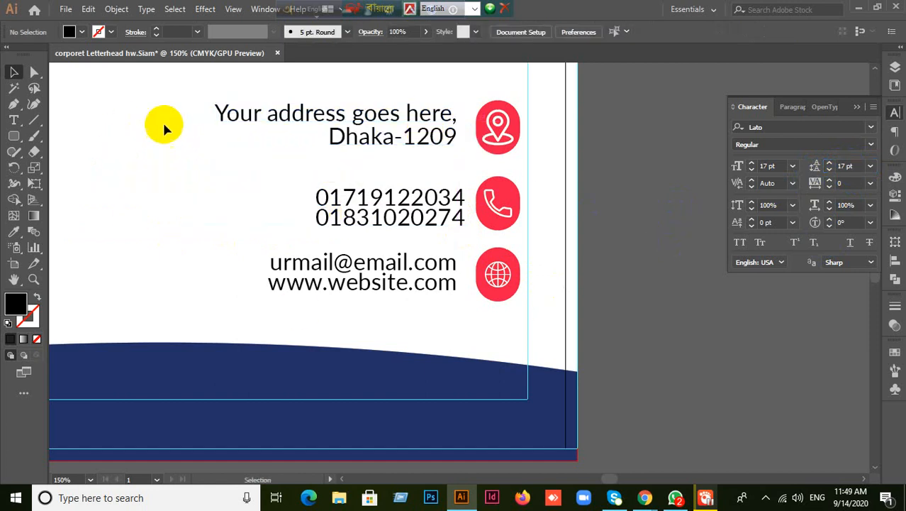
pyautogui.moveTo(224, 110); pyautogui.dragTo(397, 291)
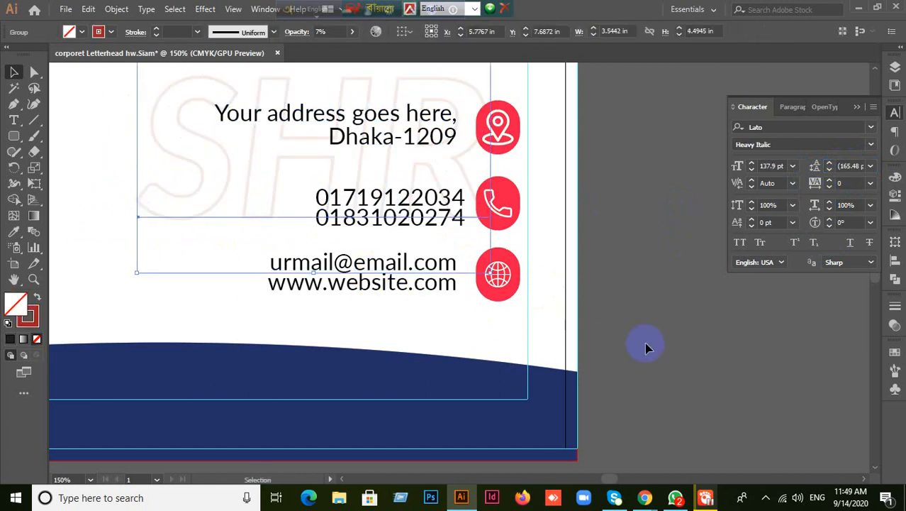
# - Vertically centre the address text on the location pin, using the pin as key object
pyautogui.scroll(-2, 621, 339)
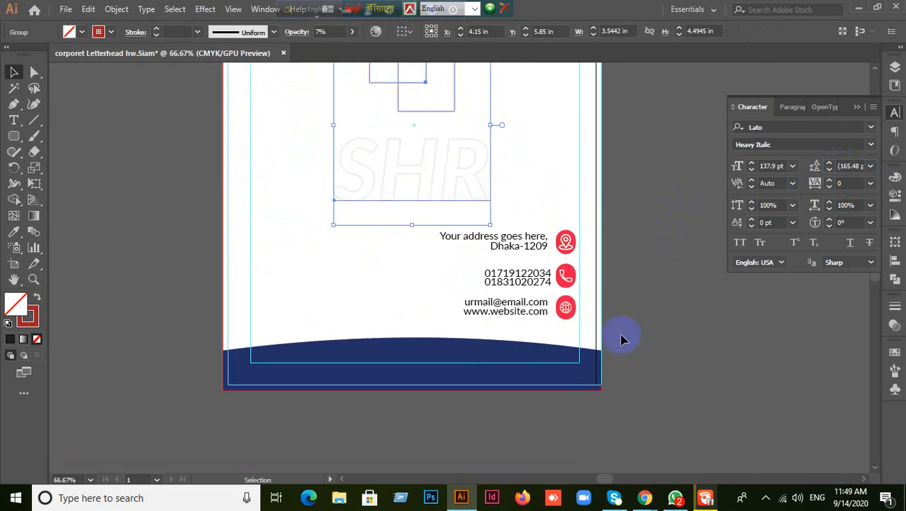
pyautogui.click(620, 339)
pyautogui.scroll(1, 621, 338)
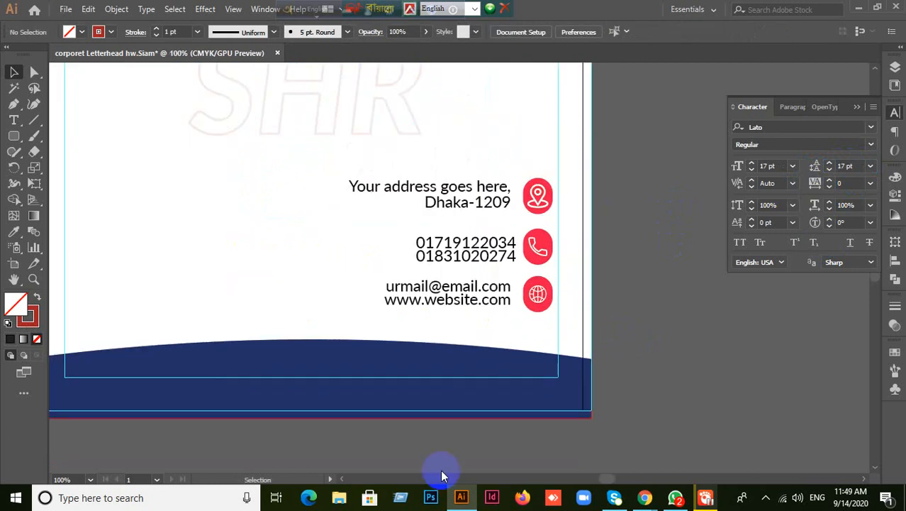
pyautogui.moveTo(338, 175); pyautogui.dragTo(447, 287)
pyautogui.click(617, 239)
pyautogui.scroll(1, 627, 241)
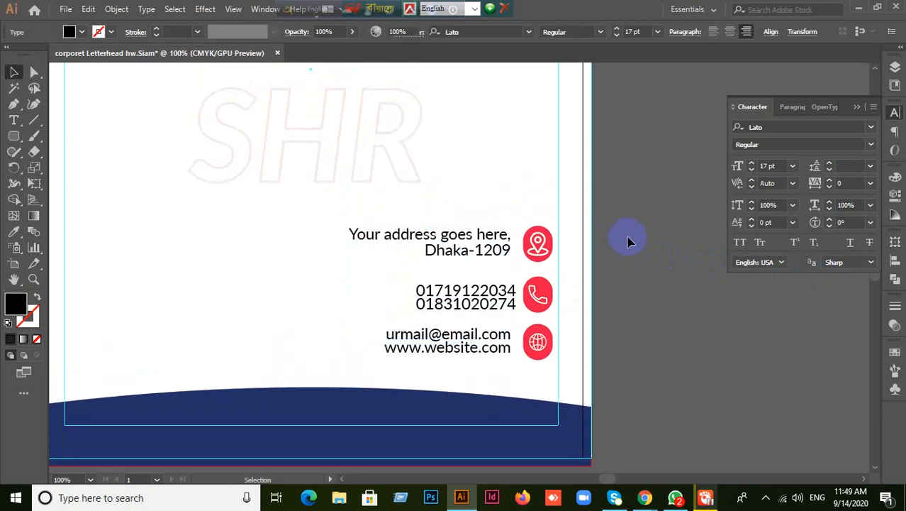
pyautogui.scroll(1, 664, 318)
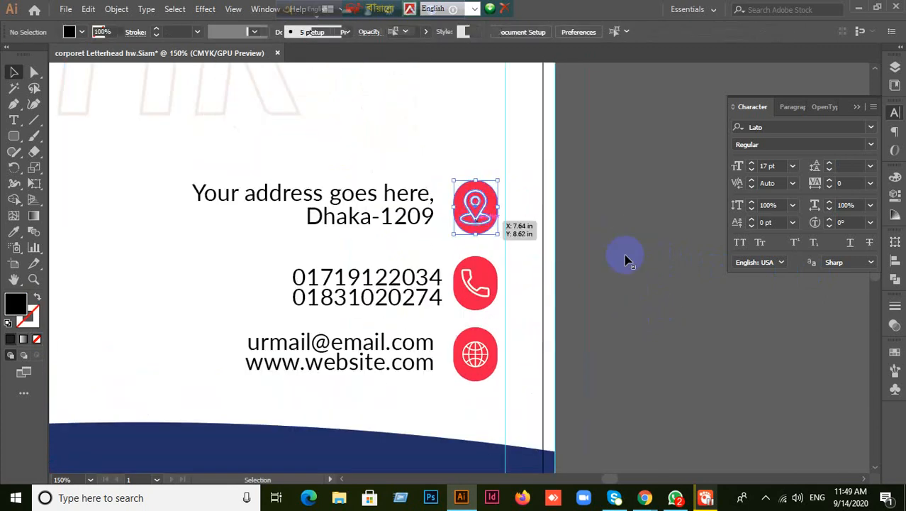
pyautogui.click(633, 259)
pyautogui.click(396, 201)
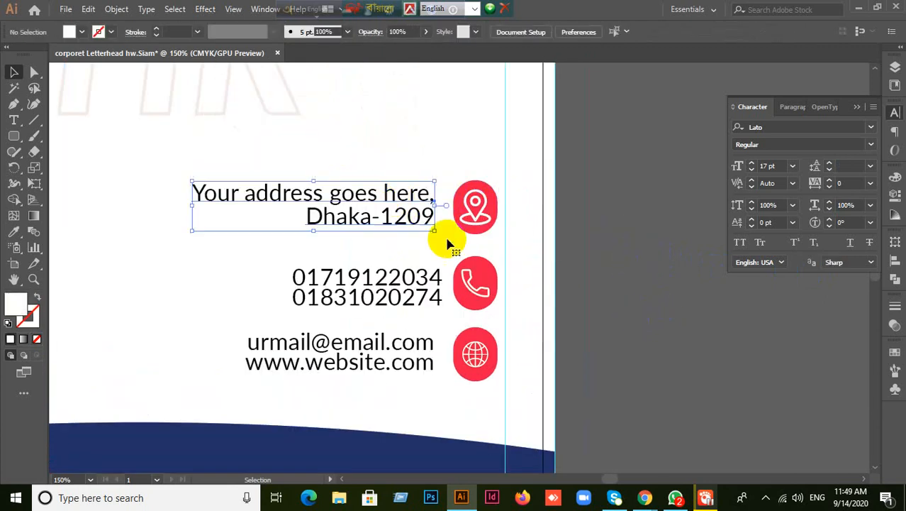
pyautogui.keyDown('shift'); pyautogui.click(487, 215); pyautogui.keyUp('shift')
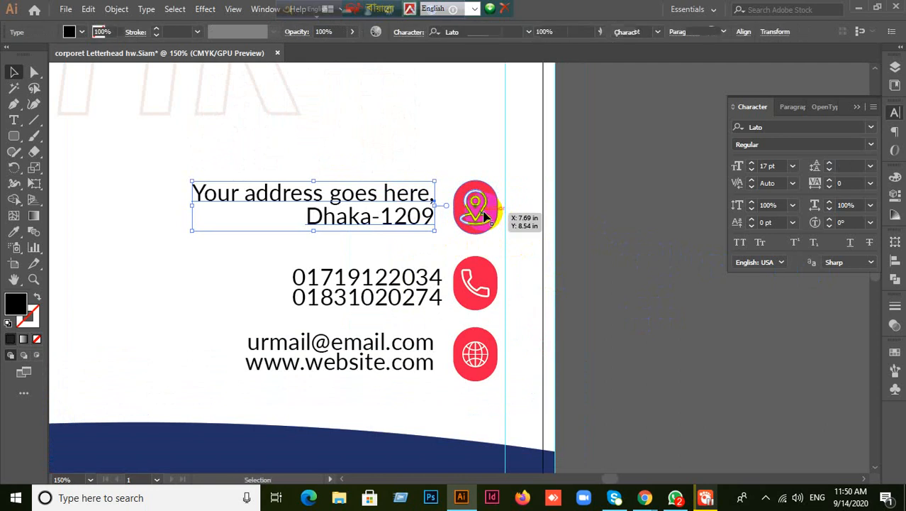
pyautogui.click(583, 234)
pyautogui.click(425, 203)
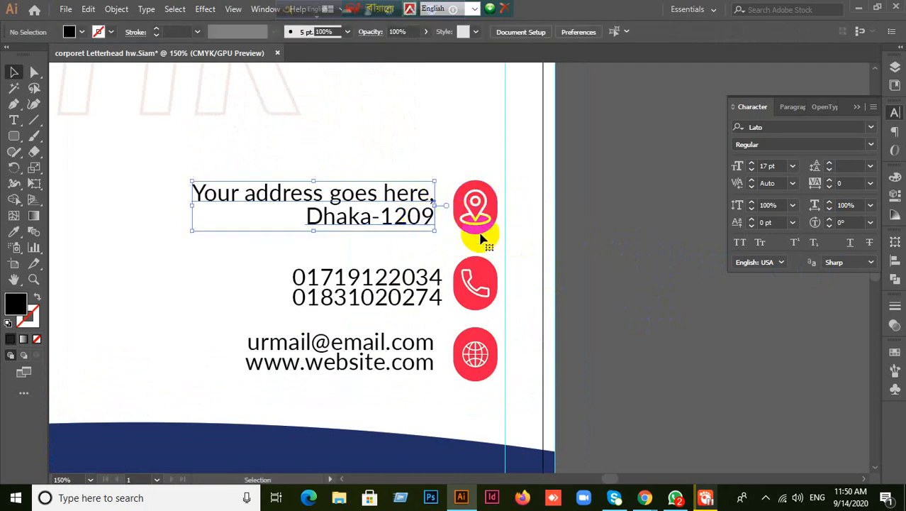
pyautogui.keyDown('shift'); pyautogui.click(473, 212); pyautogui.keyUp('shift')
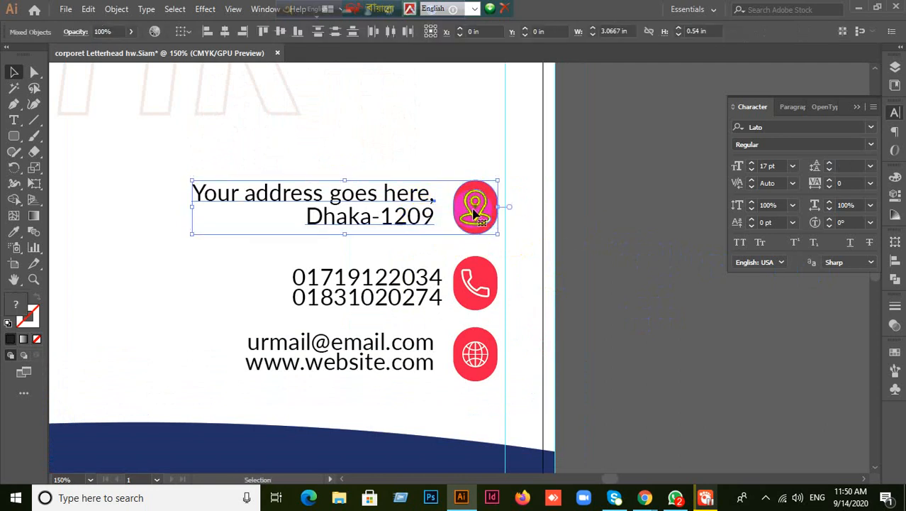
pyautogui.click(474, 212)
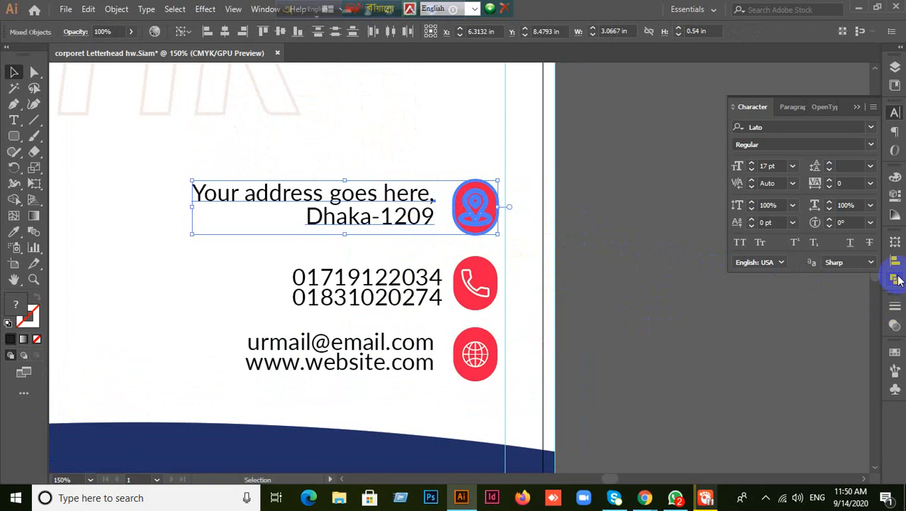
pyautogui.click(895, 261)
pyautogui.click(845, 270)
# - Vertically centre the e-mail and website lines on the globe icon as key object
pyautogui.click(549, 280)
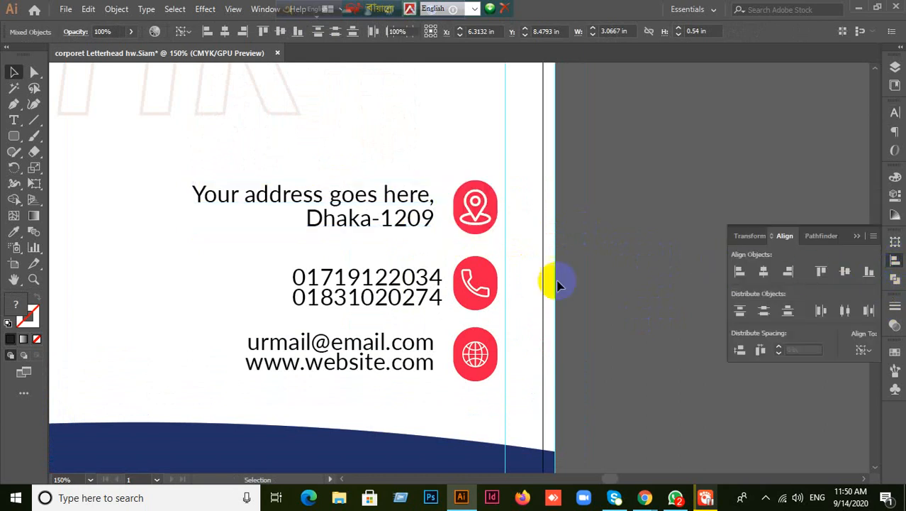
pyautogui.click(420, 297)
pyautogui.click(475, 297)
pyautogui.click(415, 297)
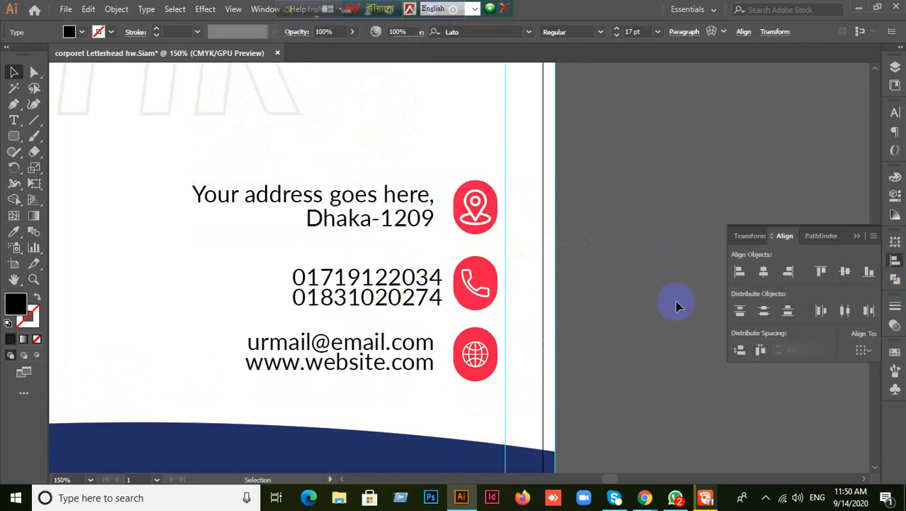
pyautogui.click(354, 319)
pyautogui.moveTo(334, 260); pyautogui.dragTo(347, 320)
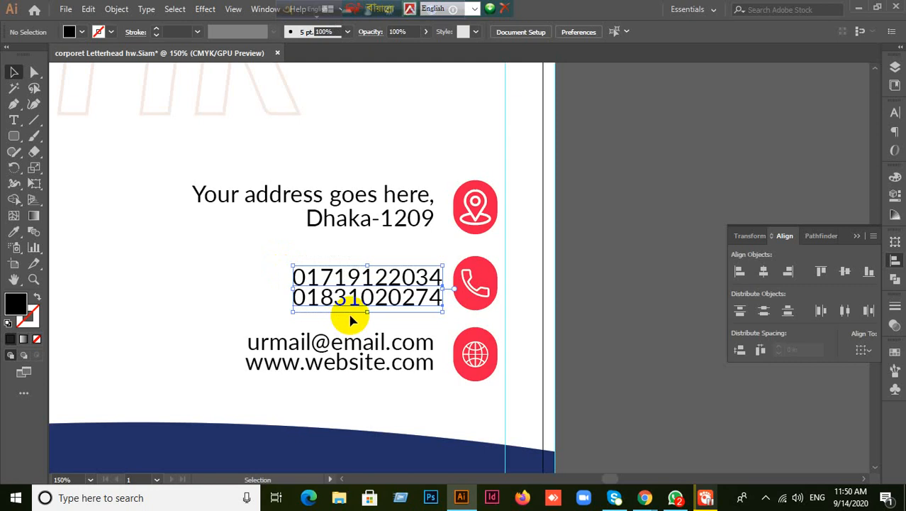
pyautogui.scroll(-1, 219, 315)
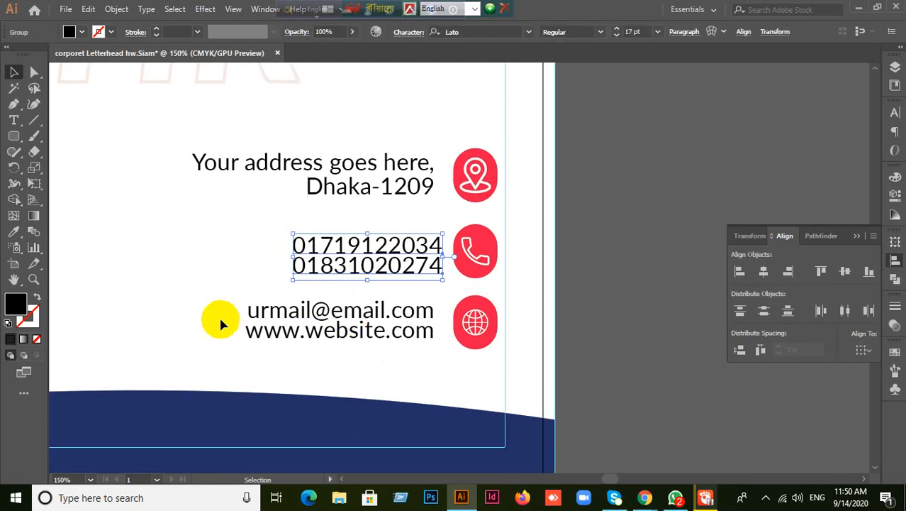
pyautogui.moveTo(226, 298); pyautogui.dragTo(302, 345)
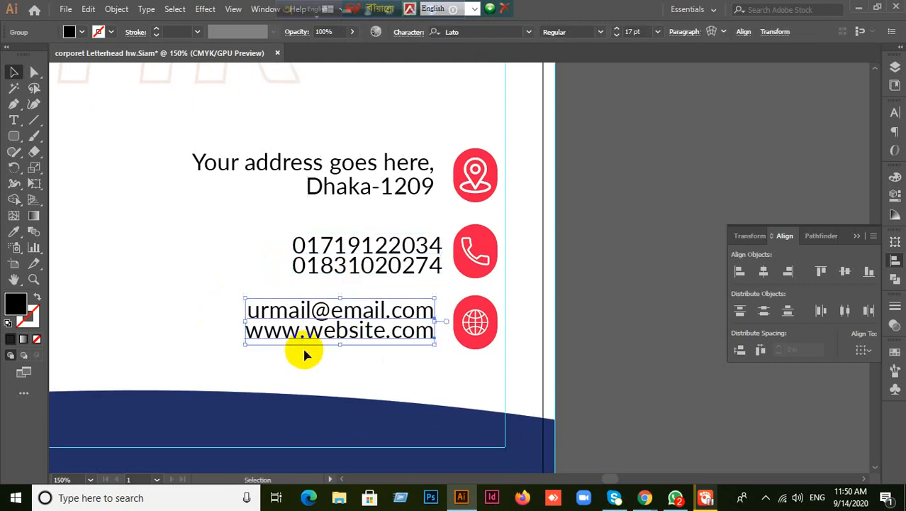
pyautogui.click(659, 306)
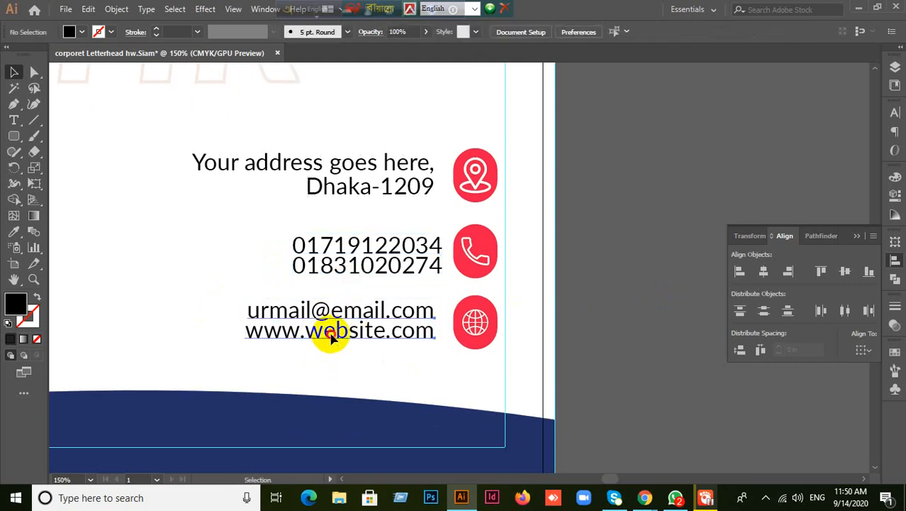
pyautogui.click(330, 331)
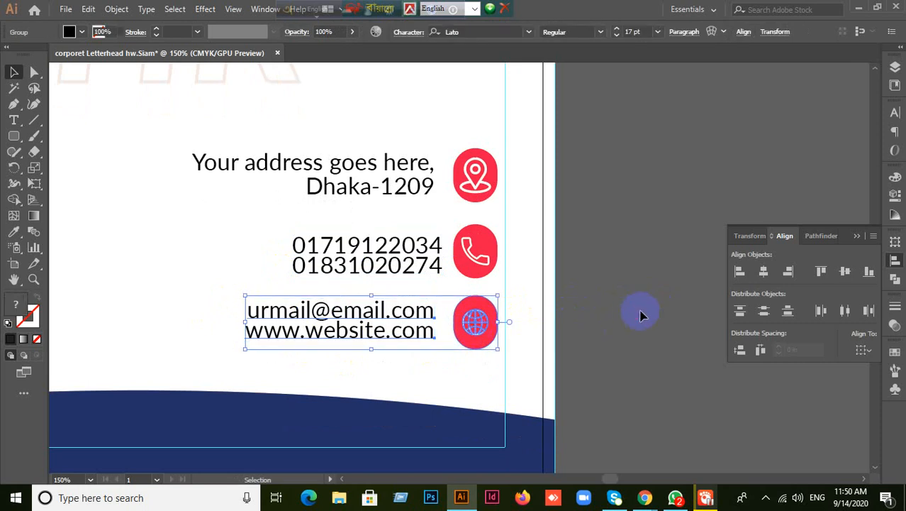
pyautogui.click(475, 320)
pyautogui.keyDown('shift'); pyautogui.click(371, 332); pyautogui.keyUp('shift')
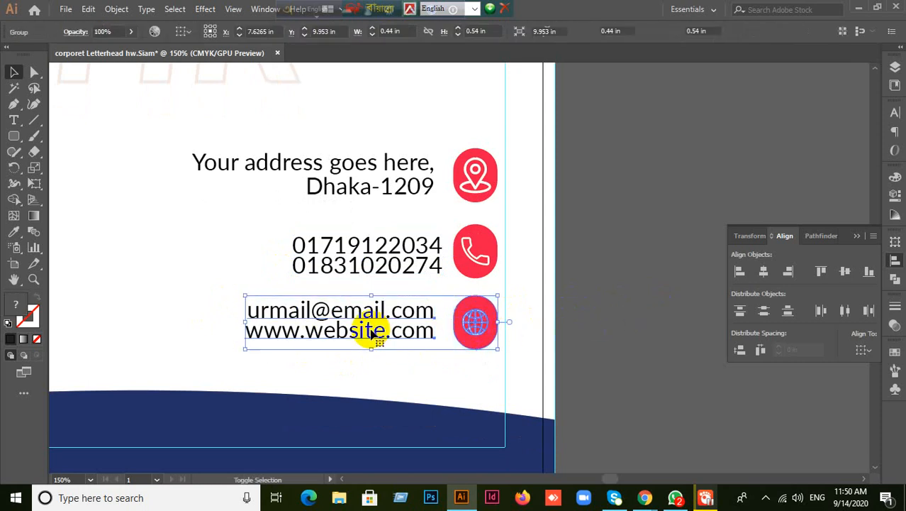
pyautogui.click(461, 338)
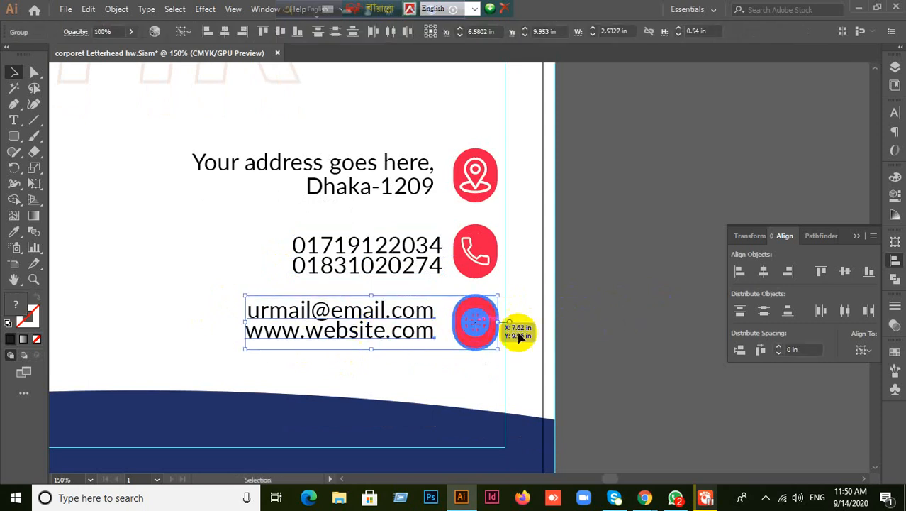
pyautogui.click(845, 271)
pyautogui.click(445, 284)
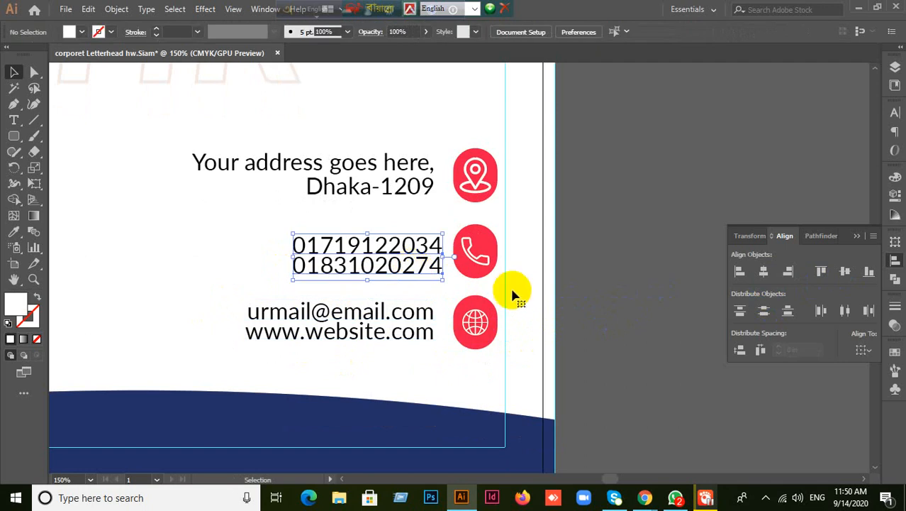
pyautogui.scroll(-1, 582, 300)
pyautogui.scroll(6, 582, 300)
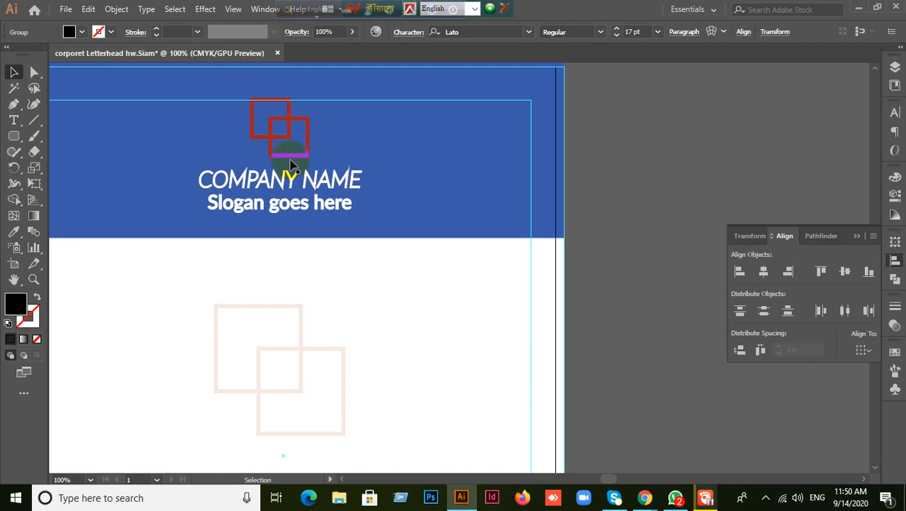
pyautogui.scroll(-1, 472, 231)
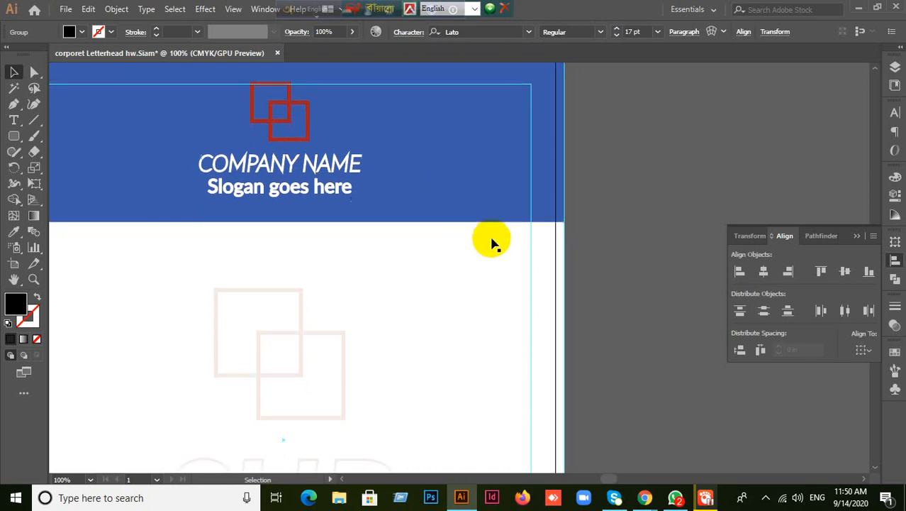
pyautogui.scroll(-5, 654, 290)
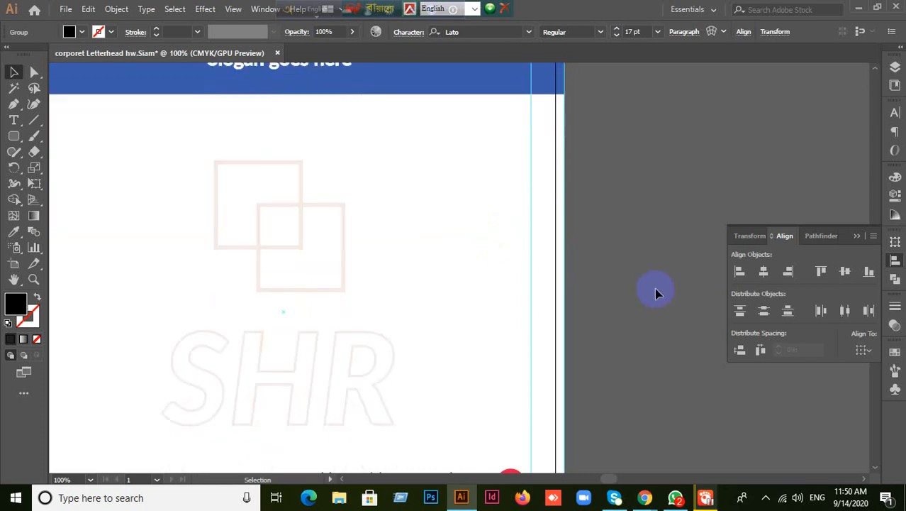
pyautogui.scroll(-1, 655, 291)
pyautogui.scroll(4, 655, 291)
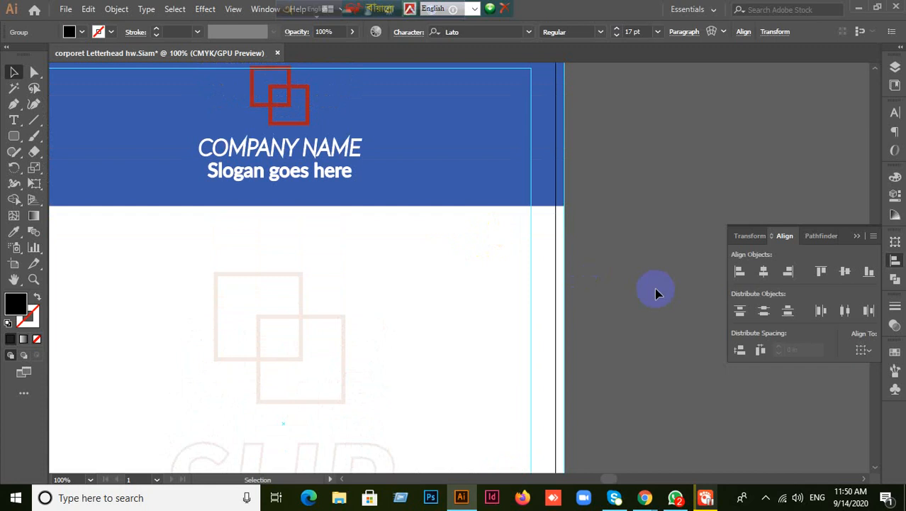
pyautogui.scroll(-5, 556, 145)
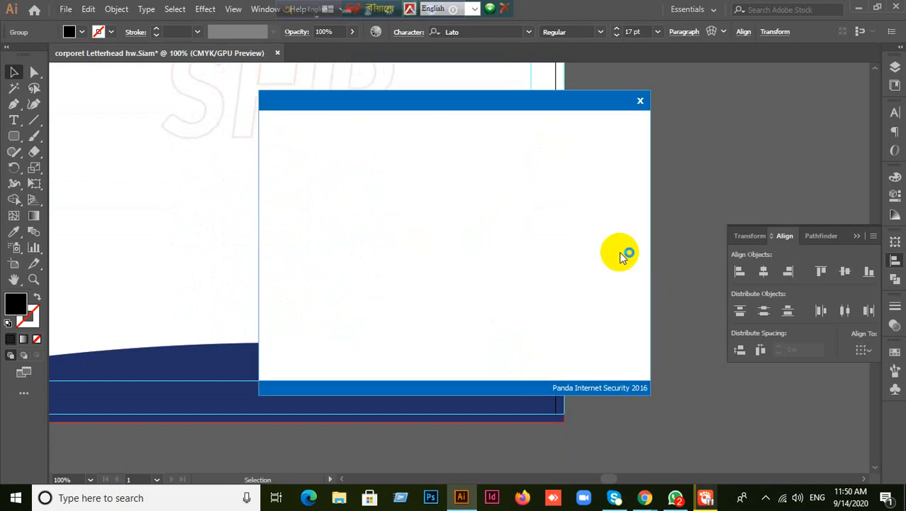
pyautogui.click(640, 103)
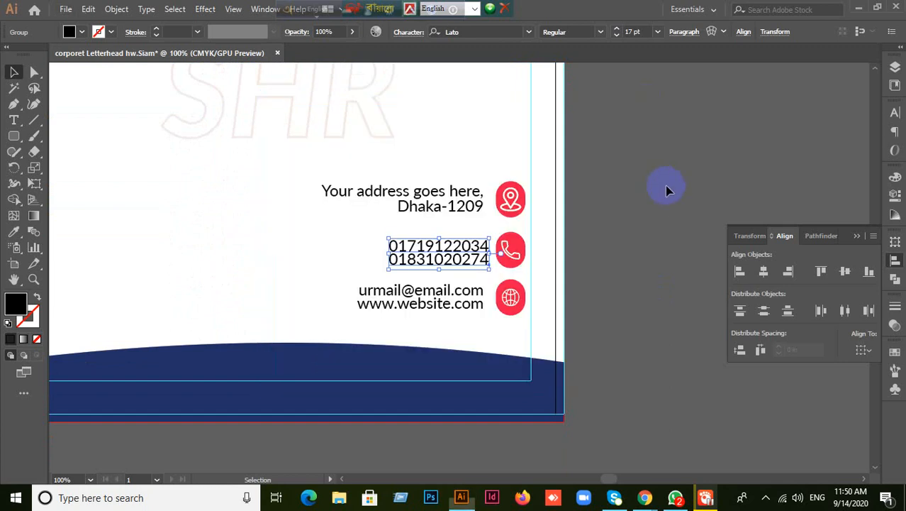
# - Vertically centre the phone numbers on the phone icon, using the icon as key object
pyautogui.click(639, 222)
pyautogui.scroll(1, 638, 222)
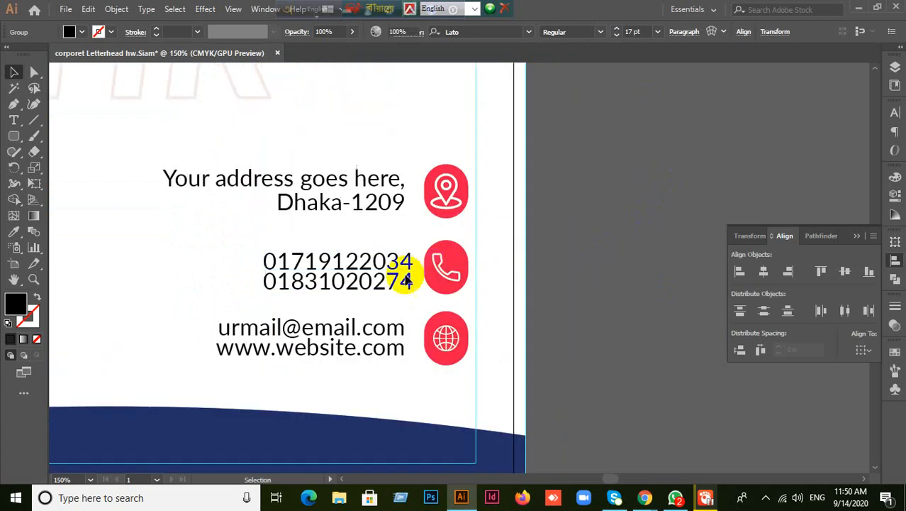
pyautogui.click(384, 284)
pyautogui.click(458, 275)
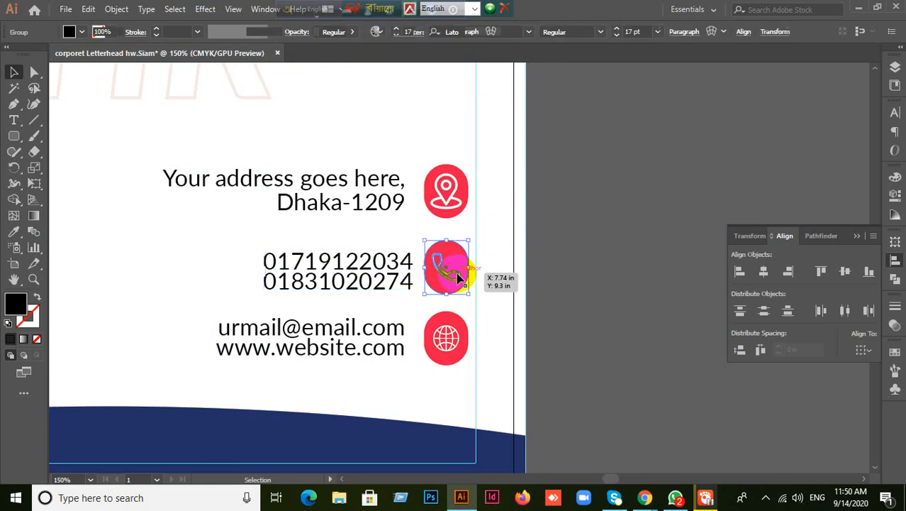
pyautogui.click(612, 281)
pyautogui.moveTo(351, 241); pyautogui.dragTo(472, 275)
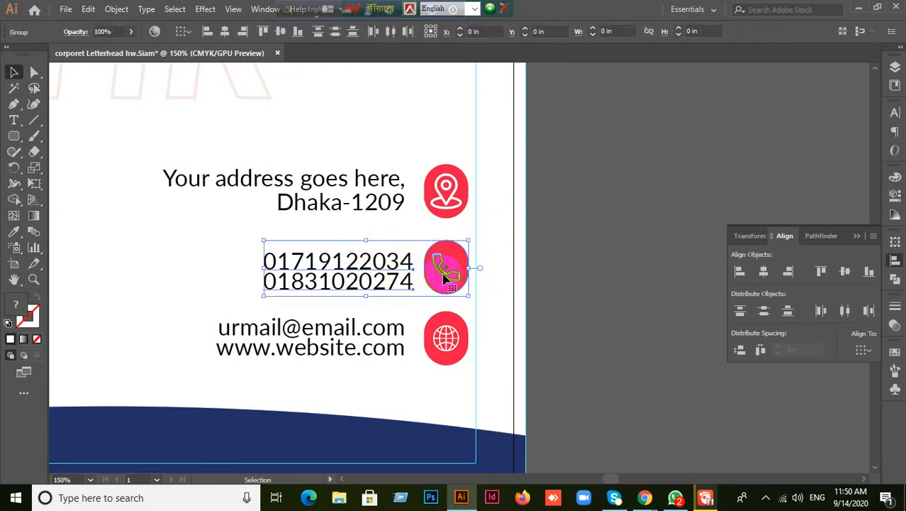
pyautogui.click(448, 266)
pyautogui.click(846, 273)
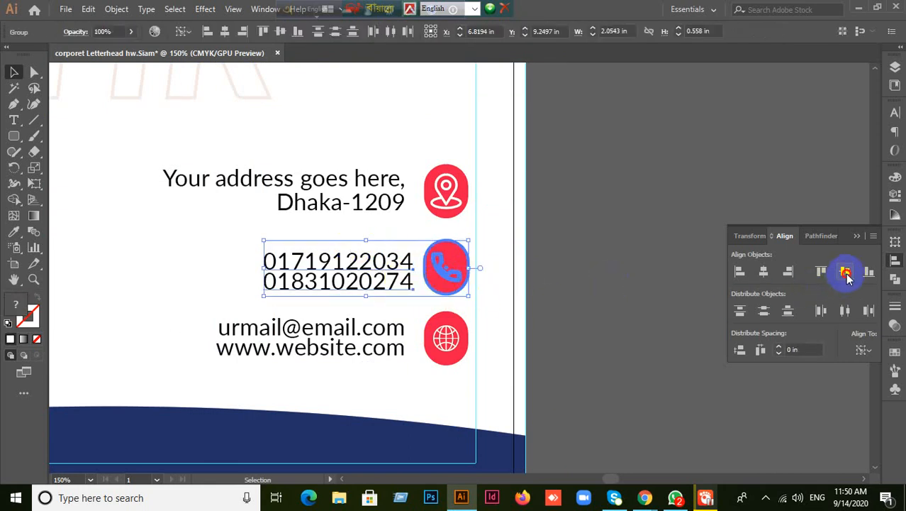
# - Vertically centre the email text on the globe icon
pyautogui.click(593, 300)
pyautogui.moveTo(364, 310); pyautogui.dragTo(477, 353)
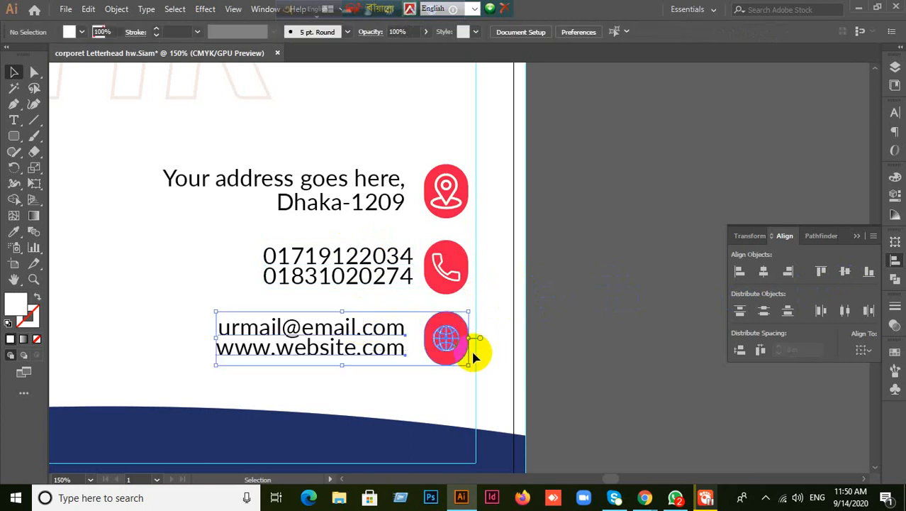
pyautogui.click(462, 342)
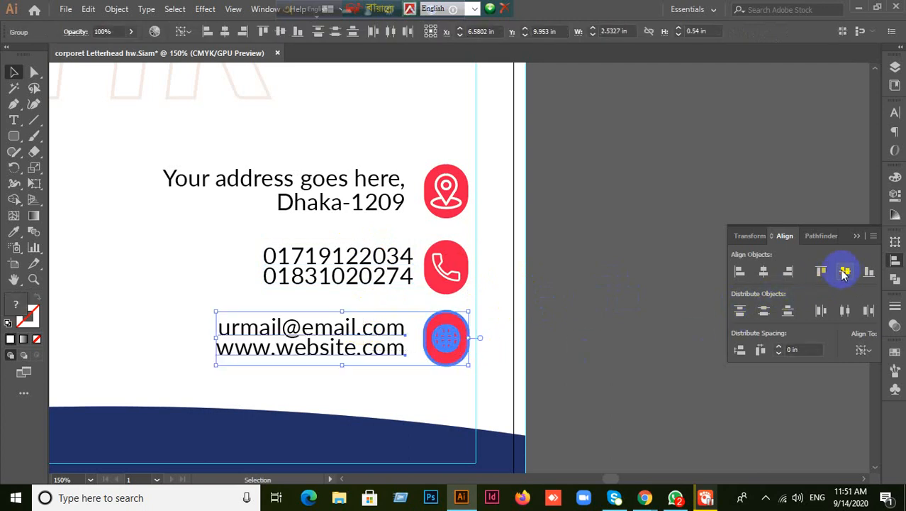
pyautogui.click(574, 284)
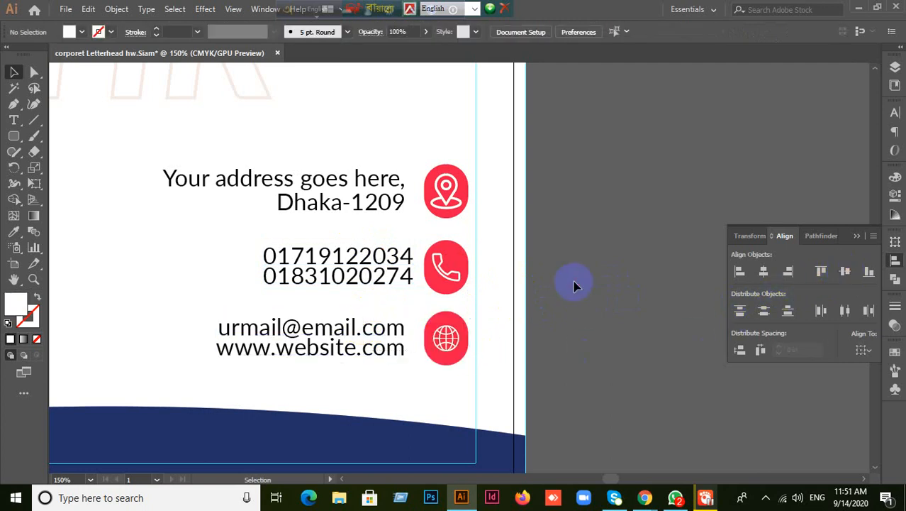
# - Right-align the three contact text blocks and nudge them toward the icons, with keyboard increment 1 px
pyautogui.moveTo(243, 149); pyautogui.dragTo(334, 360)
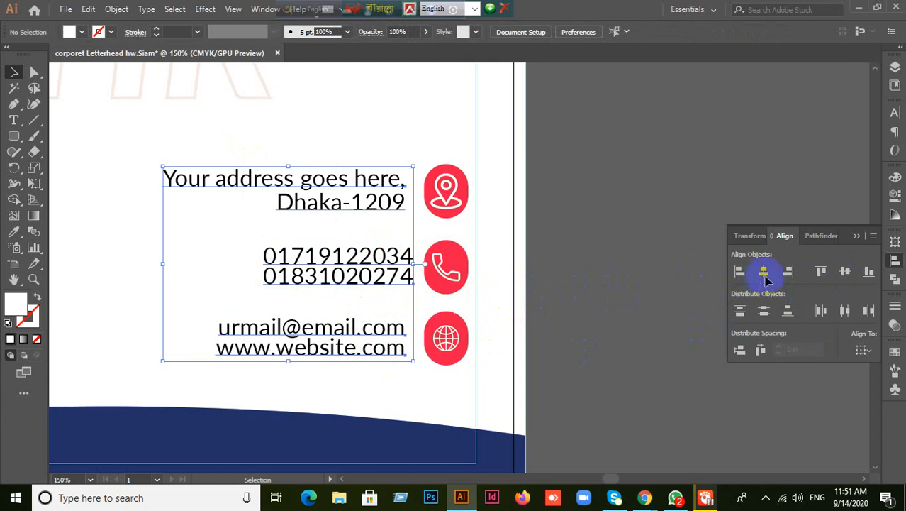
pyautogui.click(788, 273)
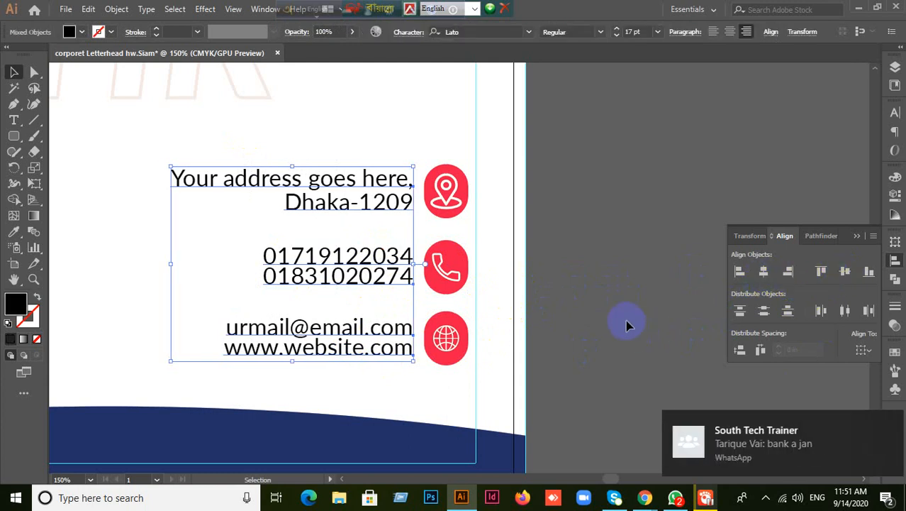
pyautogui.hotkey('shift', 'Left')
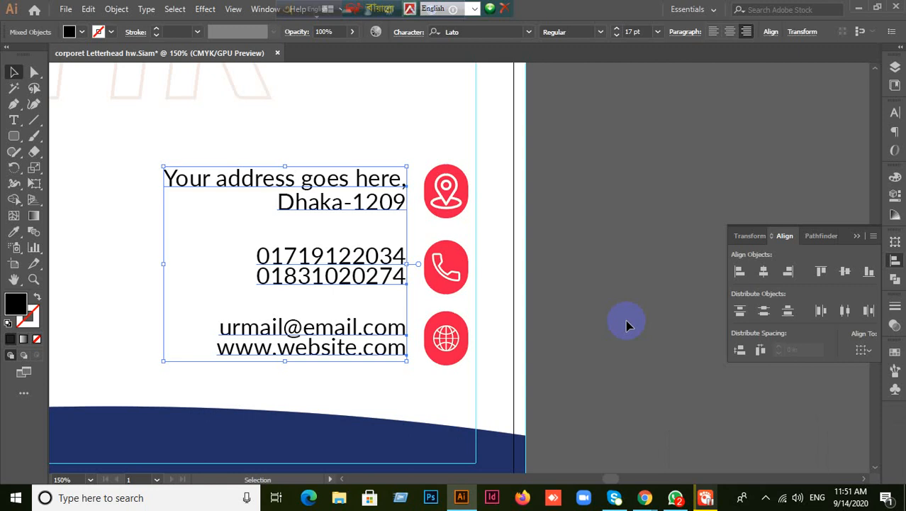
pyautogui.click(626, 320)
pyautogui.hotkey('ctrl', 'k')
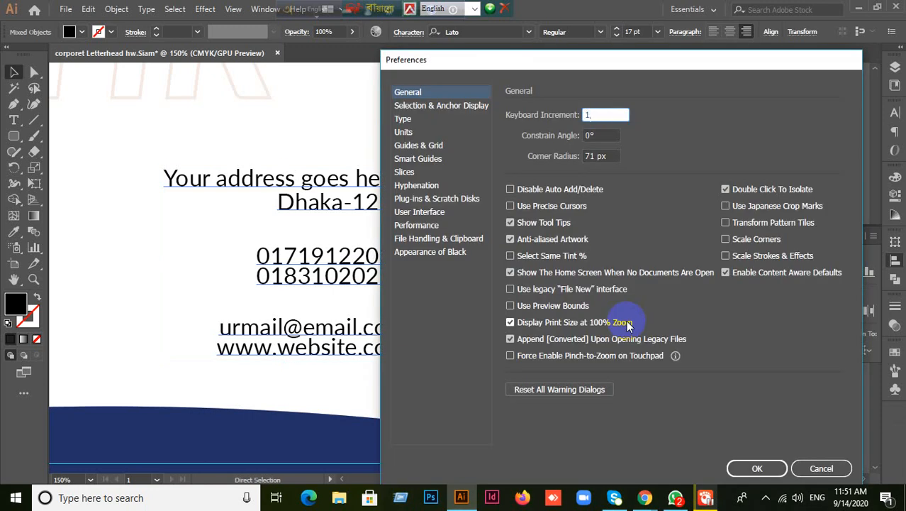
pyautogui.press('Return')
pyautogui.press('Right')
pyautogui.press('Right')
pyautogui.press('Right')
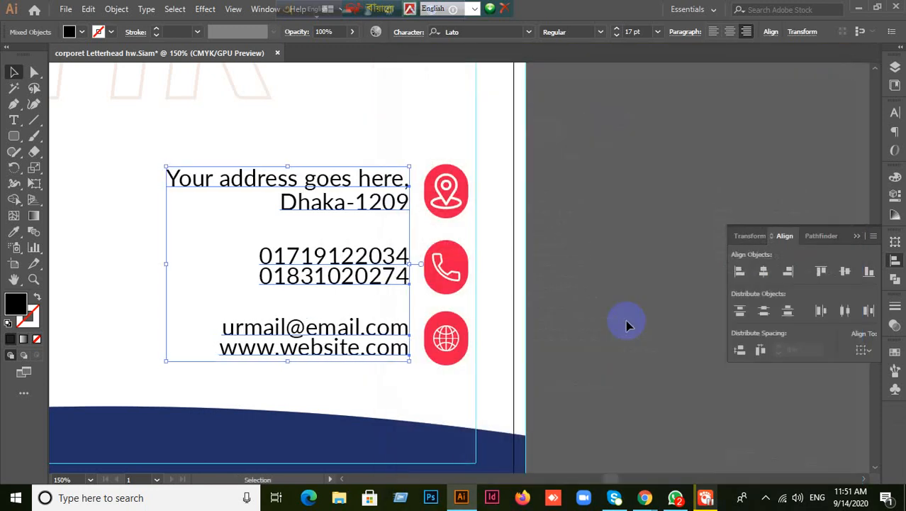
# - Zoom out to view the whole letterhead and check the phone icon
pyautogui.click(626, 323)
pyautogui.hotkey('ctrl', '-')
pyautogui.hotkey('ctrl', '-')
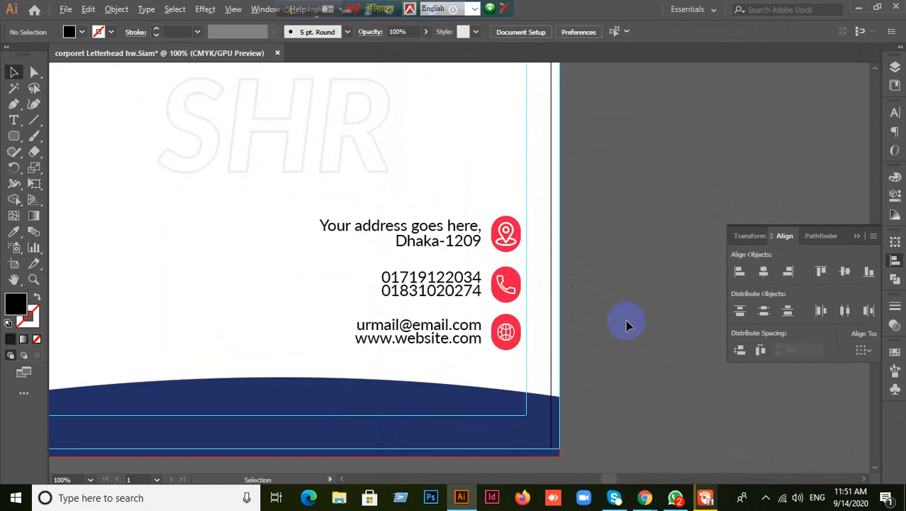
pyautogui.click(553, 299)
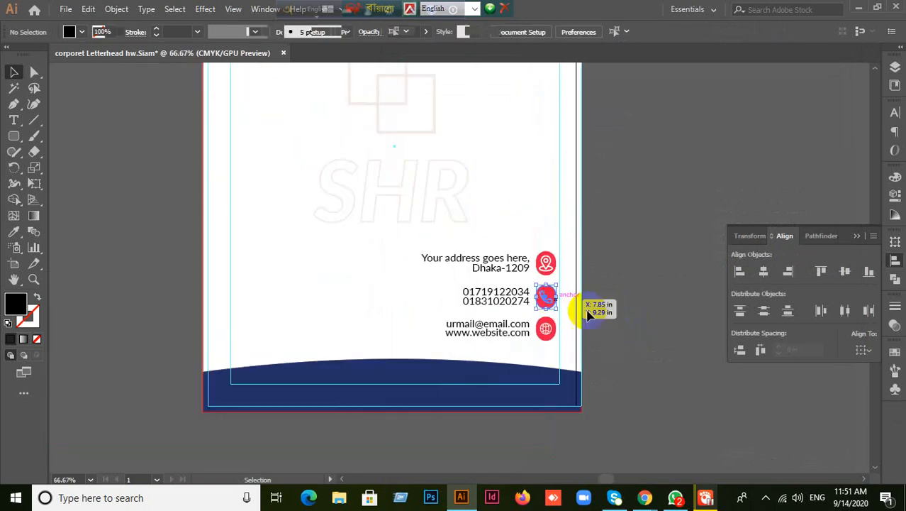
pyautogui.click(651, 312)
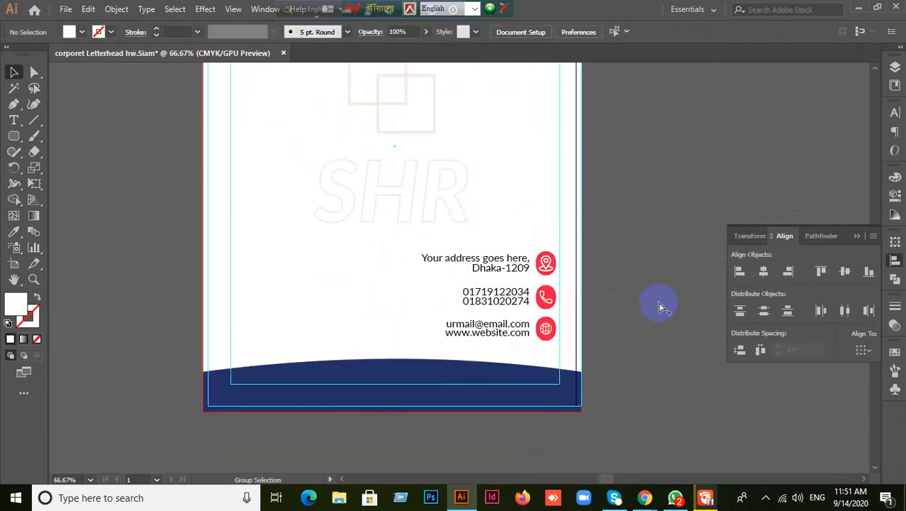
# - Restore the red-outlined blue bar behind the icons, zoom in, and check the address text with its pin icon
pyautogui.hotkey('ctrl', 'alt', '3')
pyautogui.click(661, 307)
pyautogui.scroll(1, 661, 306)
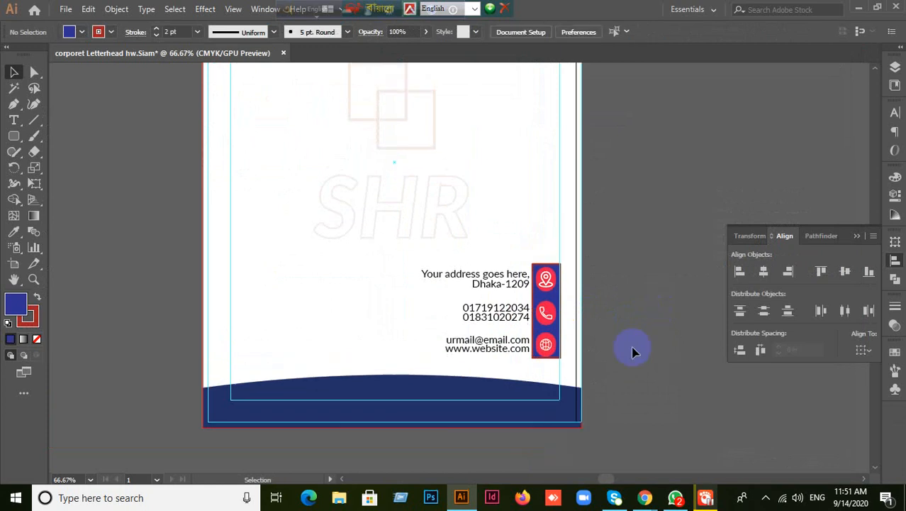
pyautogui.scroll(2, 604, 360)
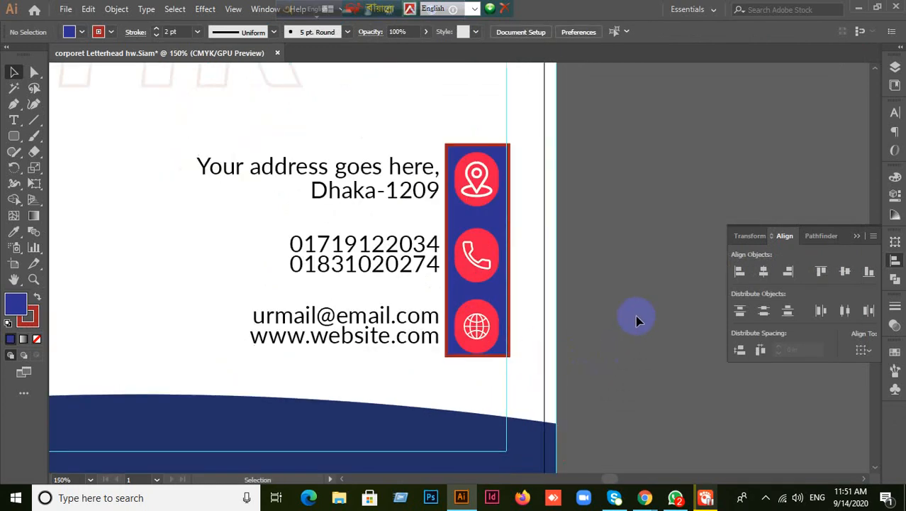
pyautogui.click(370, 194)
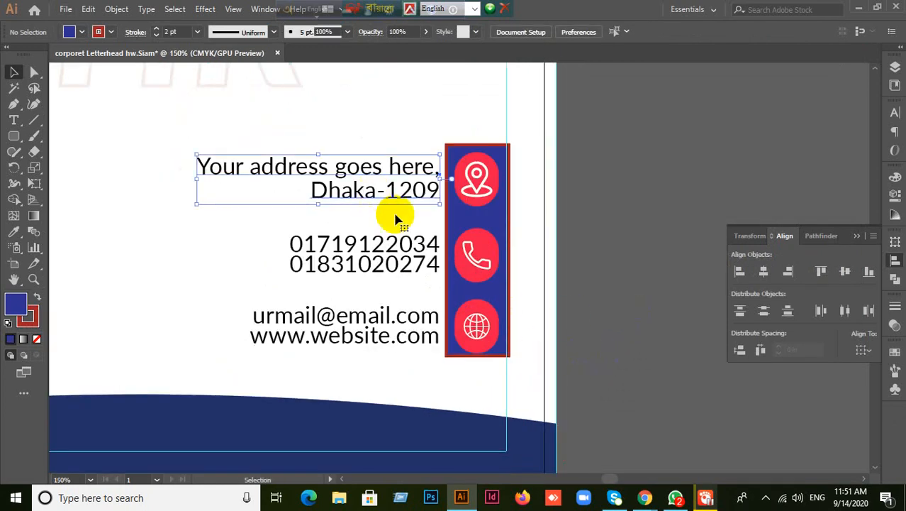
pyautogui.keyDown('shift'); pyautogui.click(476, 186); pyautogui.keyUp('shift')
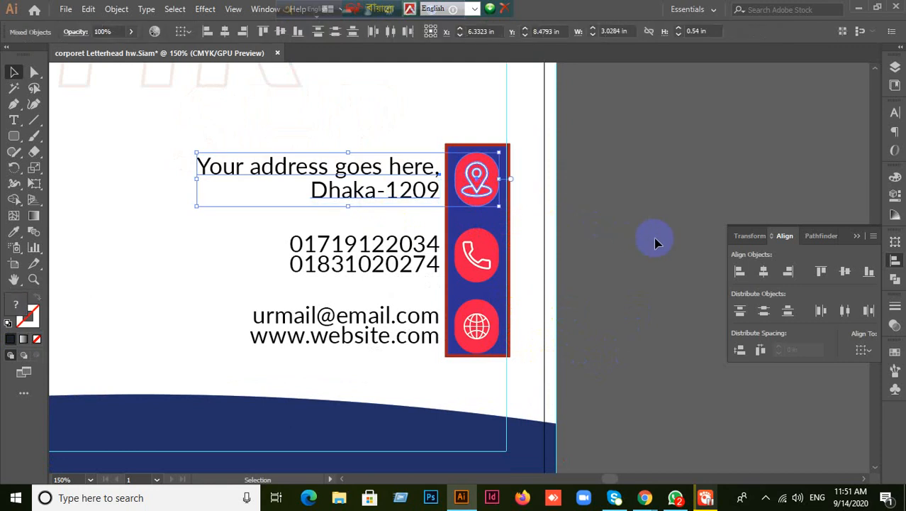
pyautogui.click(656, 241)
# - Undo the last change and inspect the phone, email and address text selections
pyautogui.hotkey('ctrl', 'z')
pyautogui.click(587, 256)
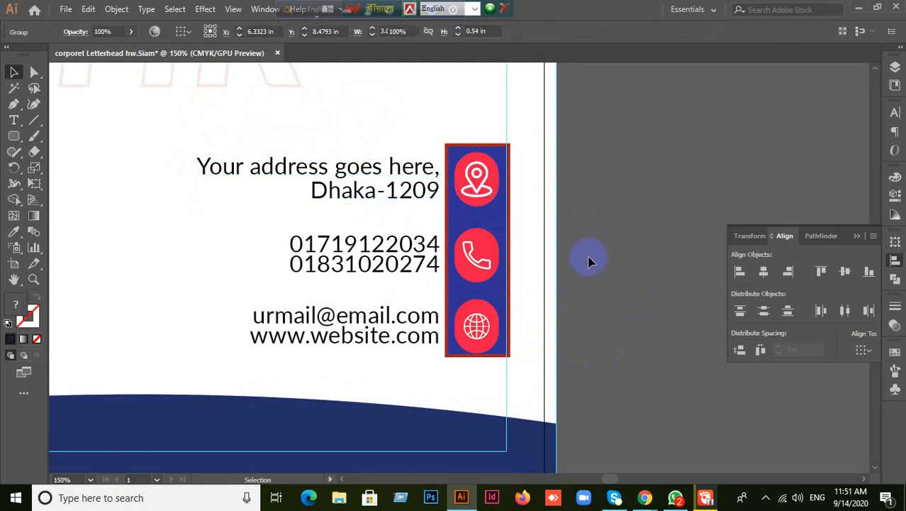
pyautogui.click(389, 273)
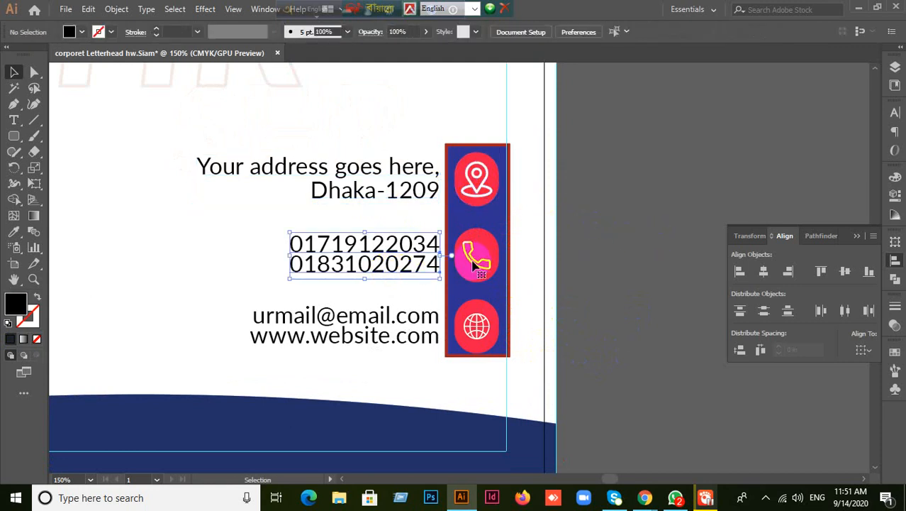
pyautogui.click(651, 263)
pyautogui.click(411, 335)
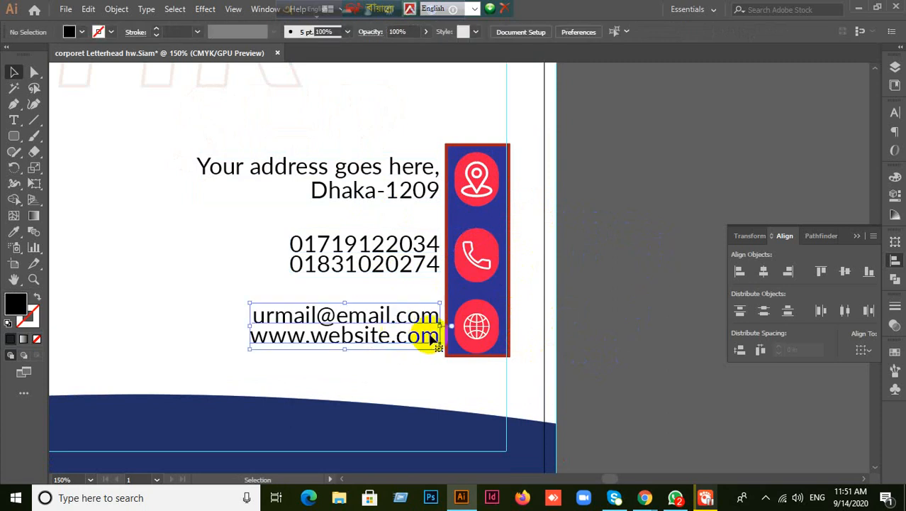
pyautogui.keyDown('shift'); pyautogui.click(477, 332); pyautogui.keyUp('shift')
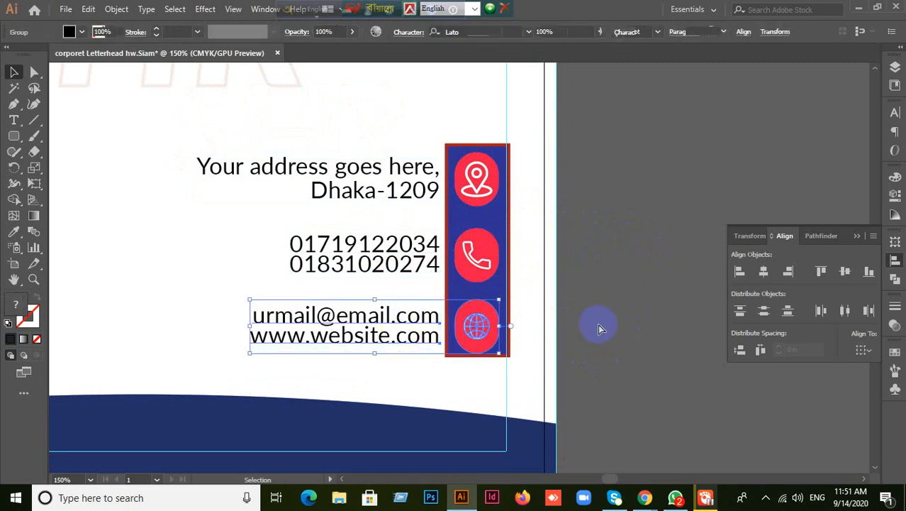
pyautogui.click(600, 329)
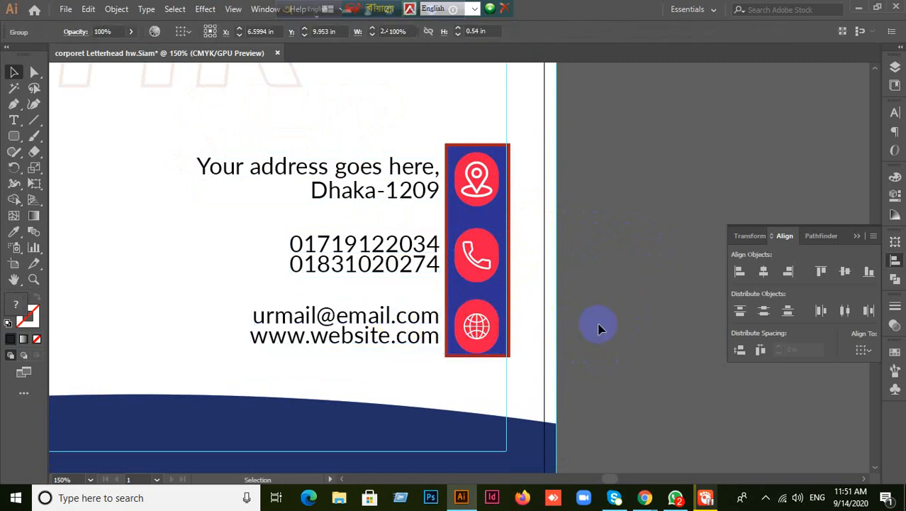
pyautogui.click(407, 197)
pyautogui.click(602, 239)
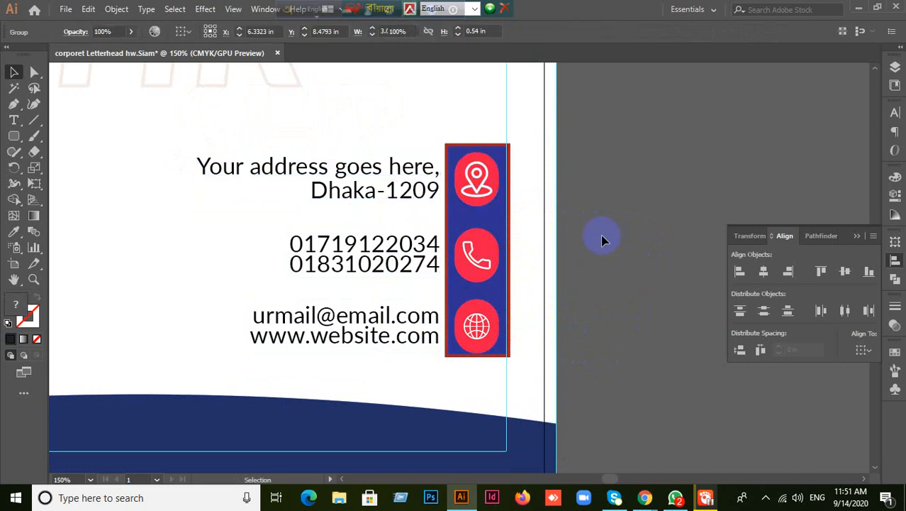
pyautogui.click(327, 159)
pyautogui.click(197, 229)
# - Vertically centre the contact text on the blue icon bar as key object
pyautogui.moveTo(162, 149); pyautogui.dragTo(354, 345)
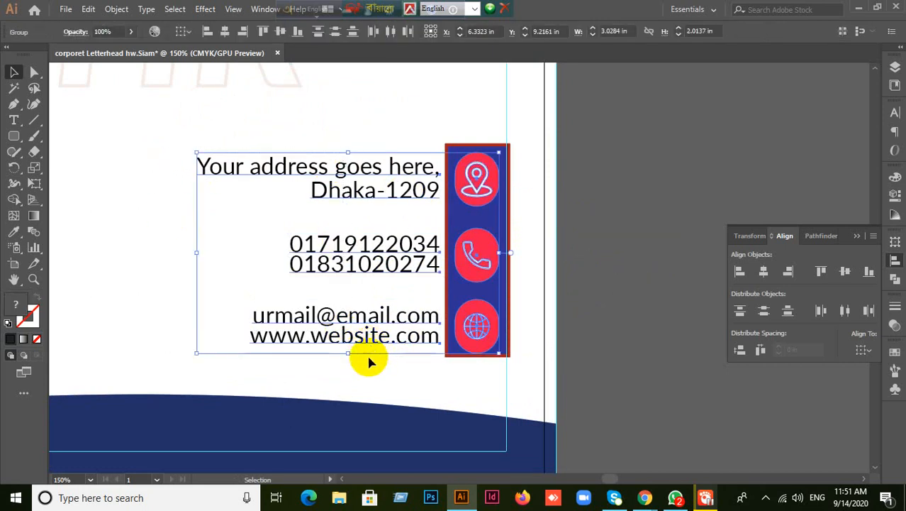
pyautogui.click(634, 297)
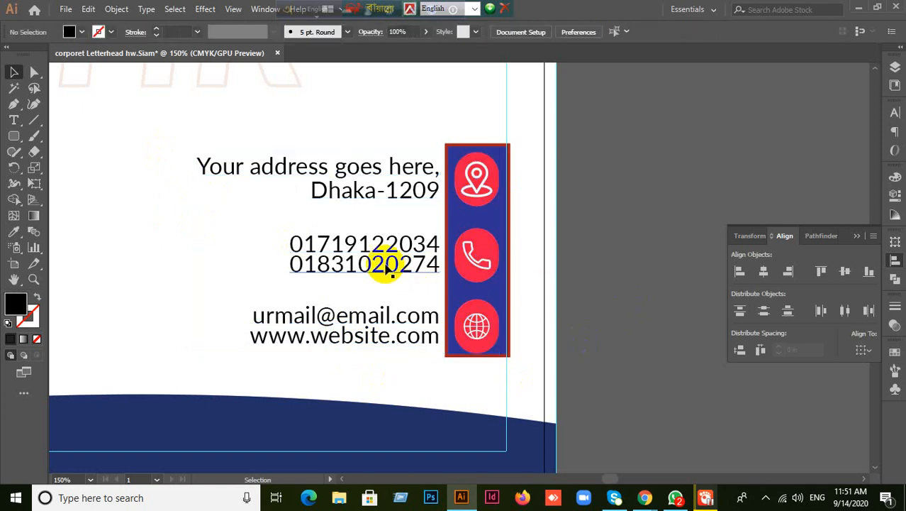
pyautogui.click(472, 175)
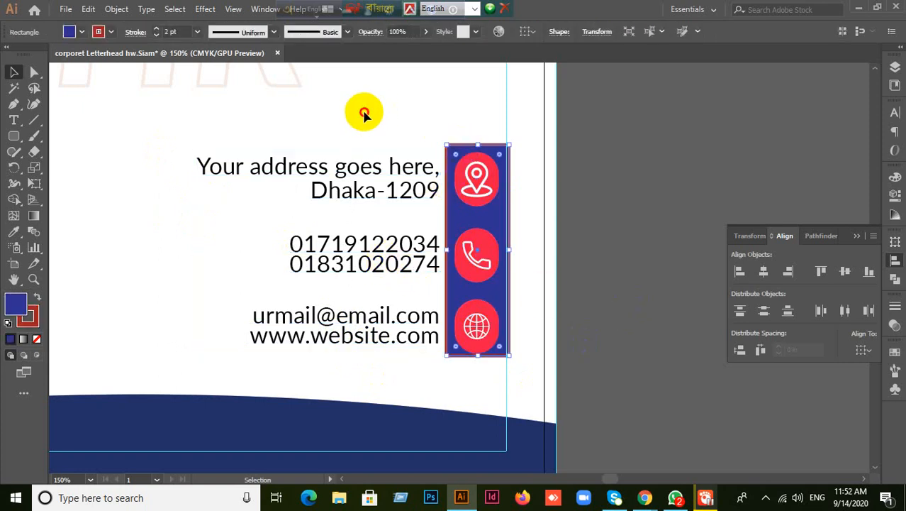
pyautogui.moveTo(363, 113); pyautogui.dragTo(582, 366)
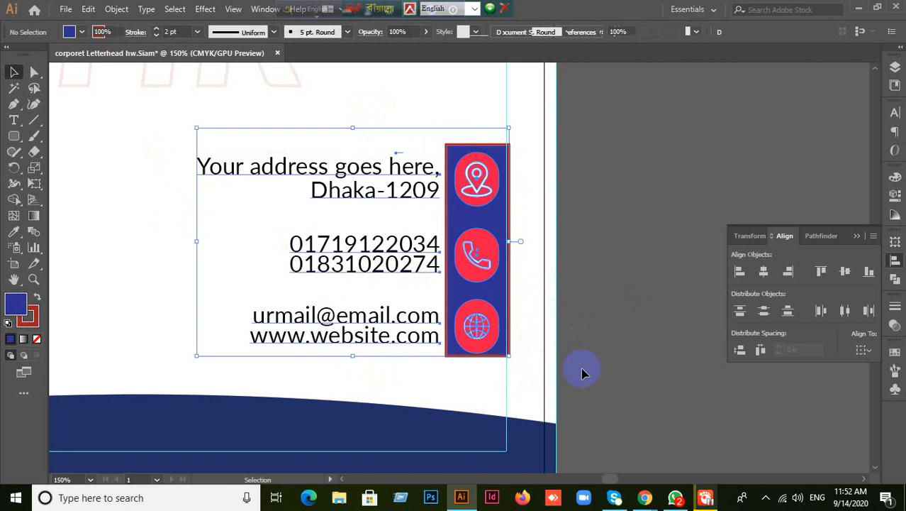
pyautogui.click(454, 154)
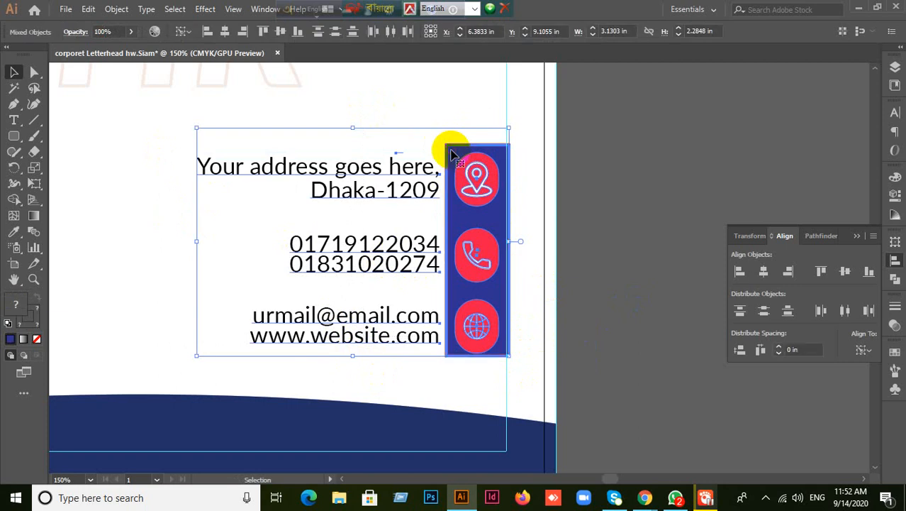
pyautogui.click(845, 270)
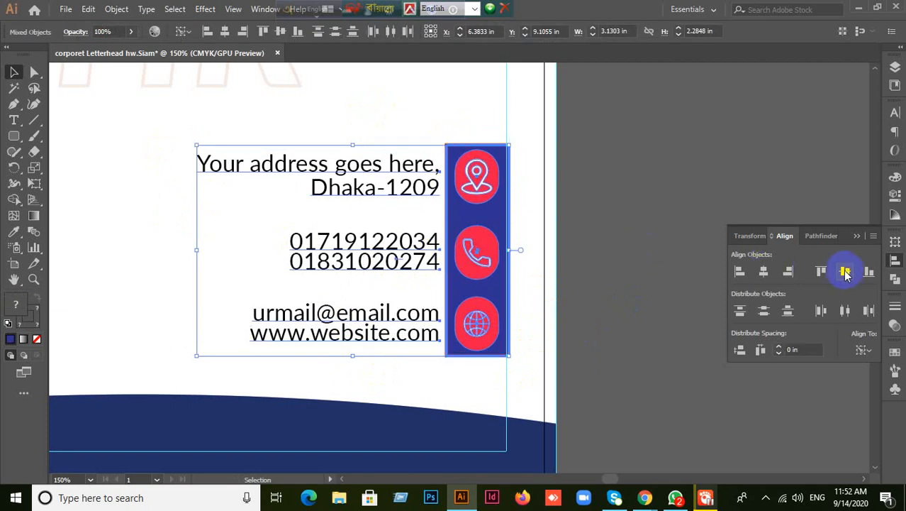
pyautogui.click(614, 292)
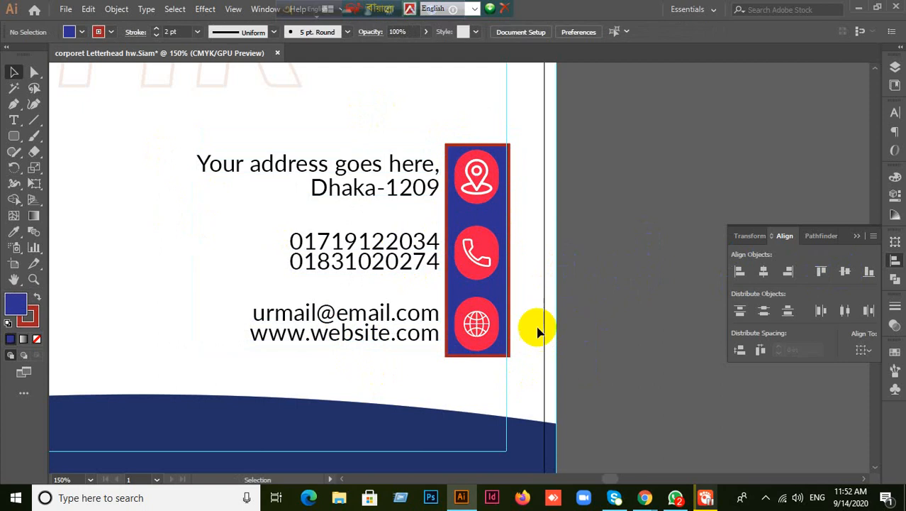
# - Group the contact text with the icon bar
pyautogui.click(614, 336)
pyautogui.scroll(-1, 614, 337)
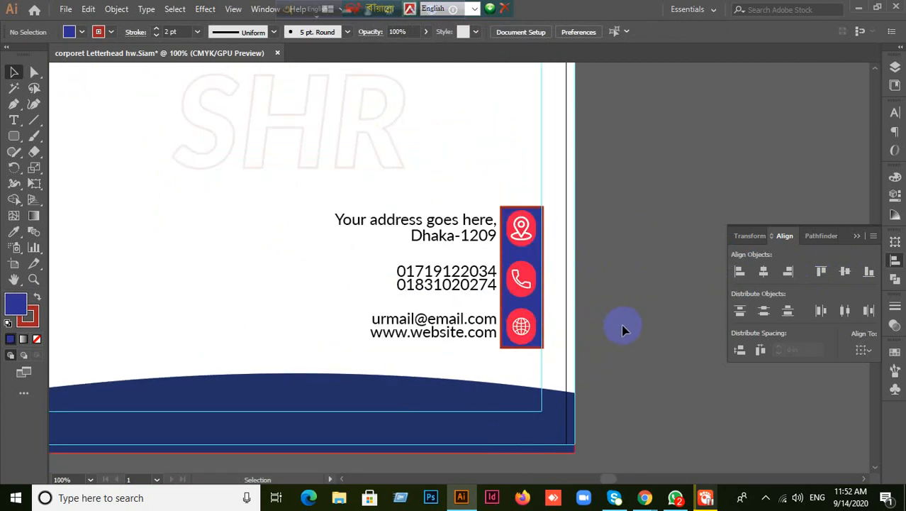
pyautogui.moveTo(575, 340); pyautogui.dragTo(443, 284)
pyautogui.rightClick(442, 283)
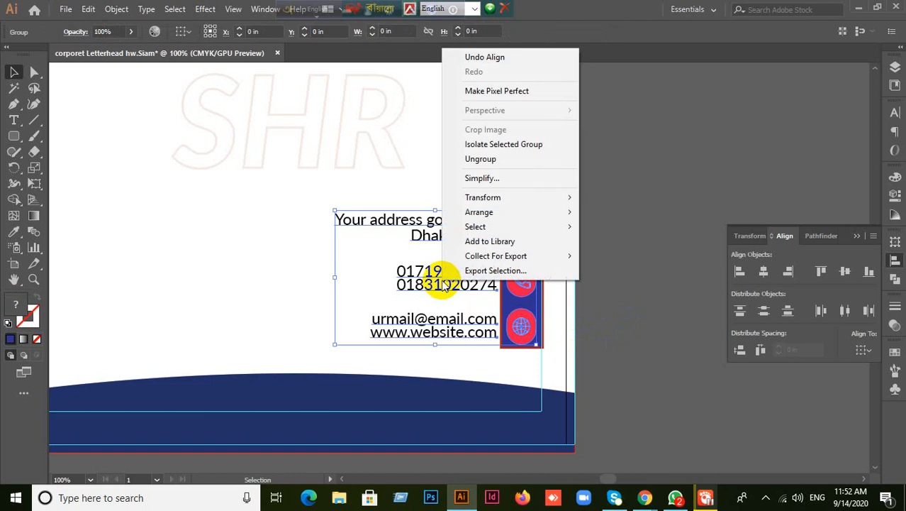
pyautogui.click(489, 157)
# - Distribute the address, phone and email blocks with even spacing
pyautogui.click(467, 237)
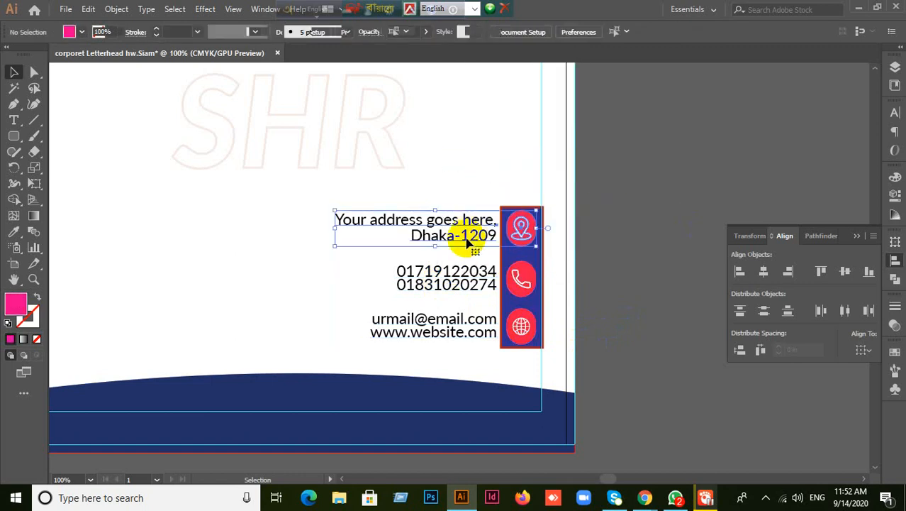
pyautogui.keyDown('shift'); pyautogui.click(460, 284); pyautogui.keyUp('shift')
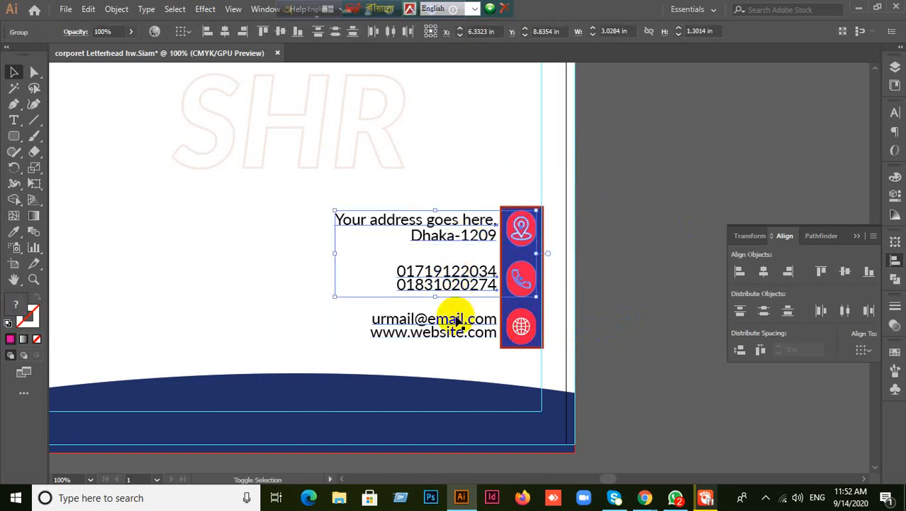
pyautogui.keyDown('shift'); pyautogui.click(454, 319); pyautogui.keyUp('shift')
pyautogui.click(739, 350)
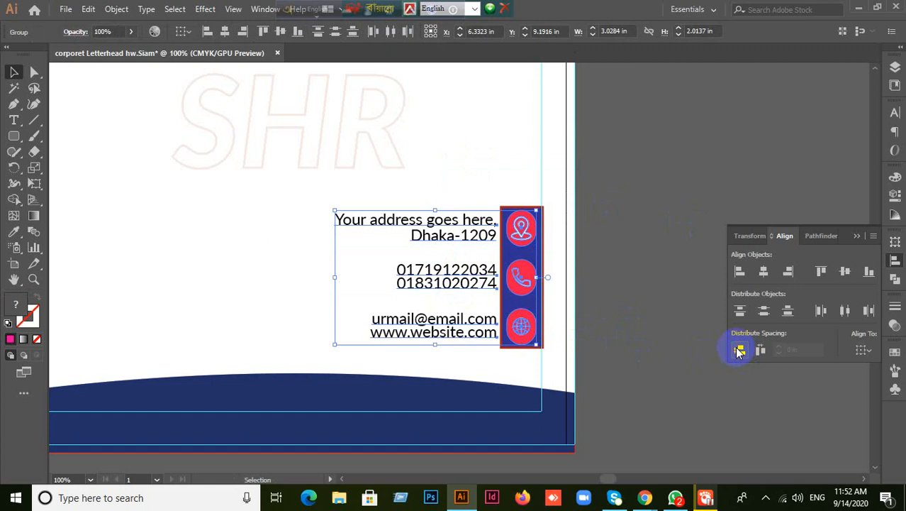
pyautogui.click(623, 315)
# - Select the icon column with its bar and set the bar as the alignment anchor
pyautogui.scroll(1, 622, 316)
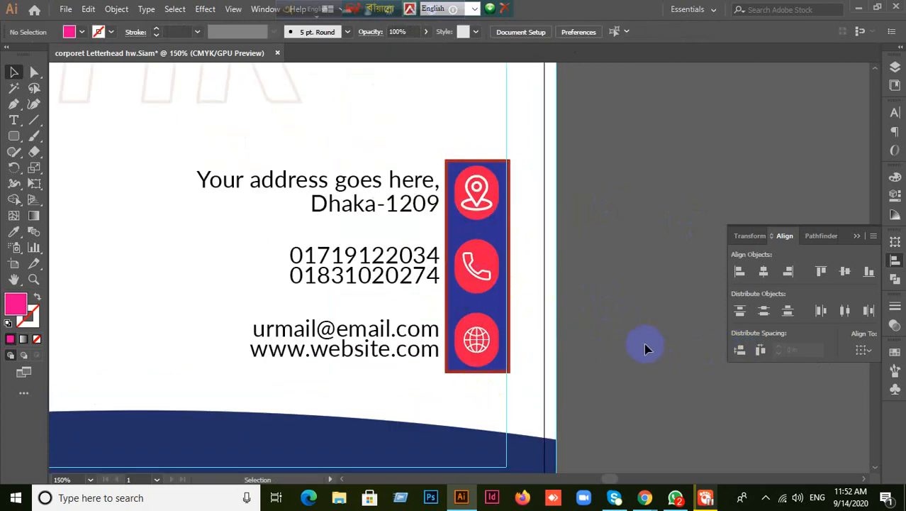
pyautogui.moveTo(179, 128); pyautogui.dragTo(376, 365)
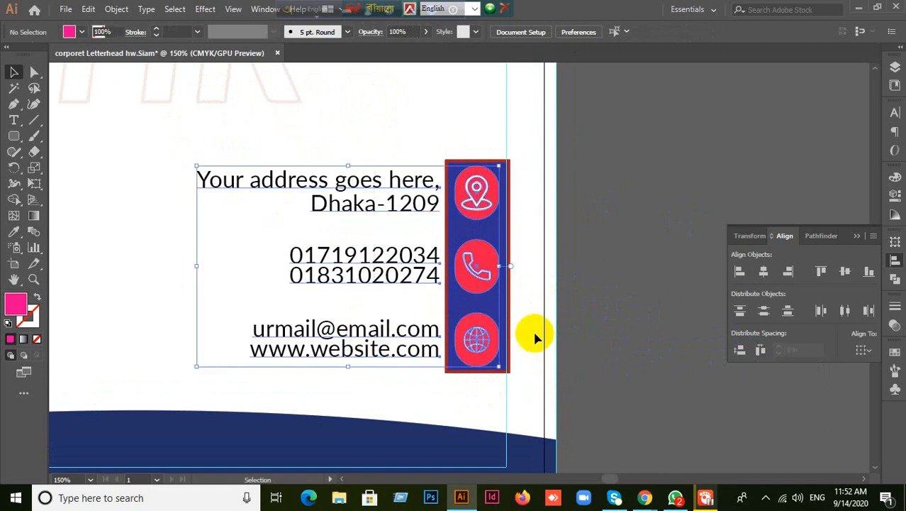
pyautogui.click(612, 286)
pyautogui.moveTo(455, 137); pyautogui.dragTo(522, 212)
pyautogui.click(505, 180)
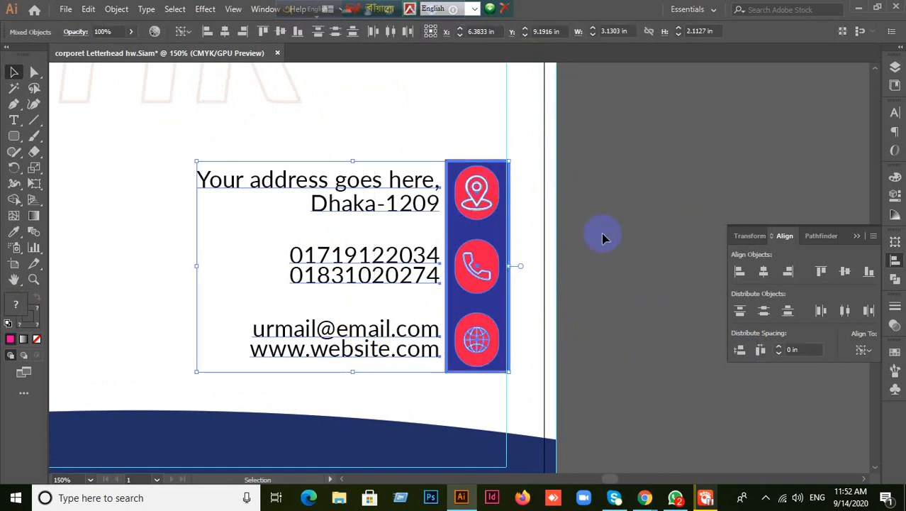
pyautogui.click(636, 310)
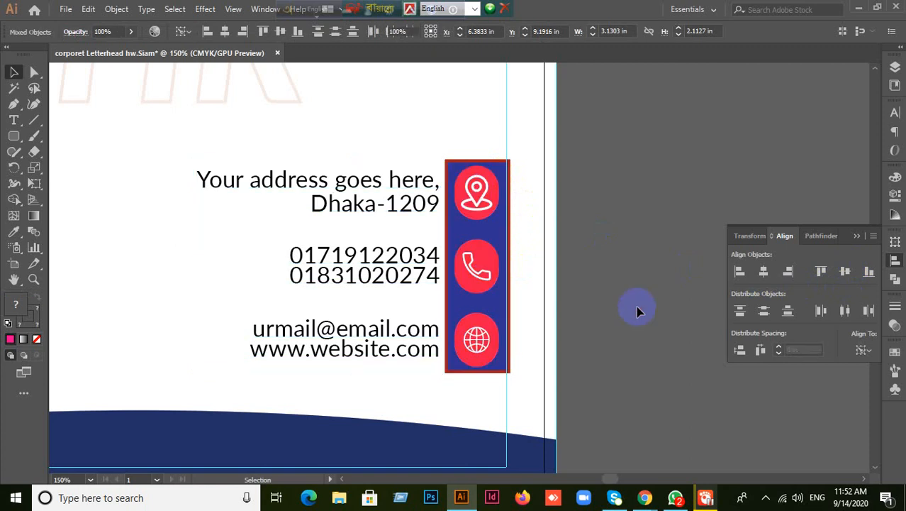
pyautogui.scroll(-1, 636, 305)
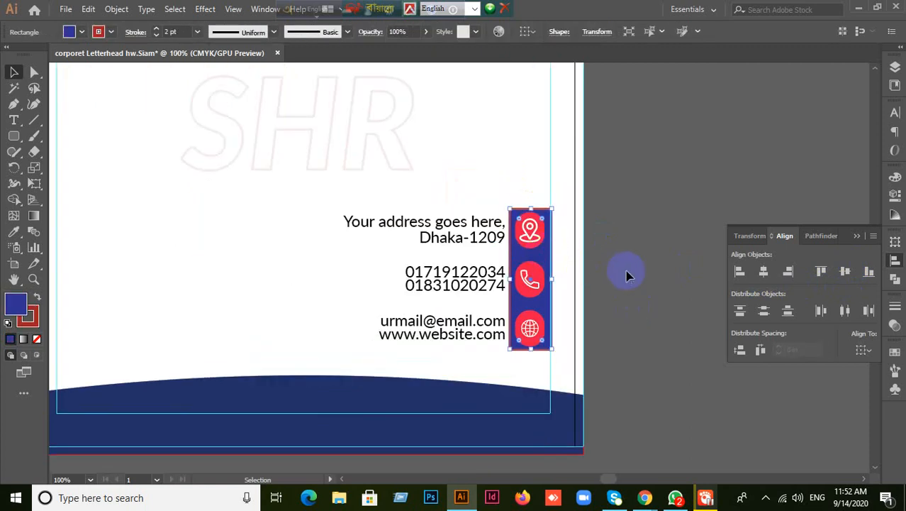
pyautogui.press('Delete')
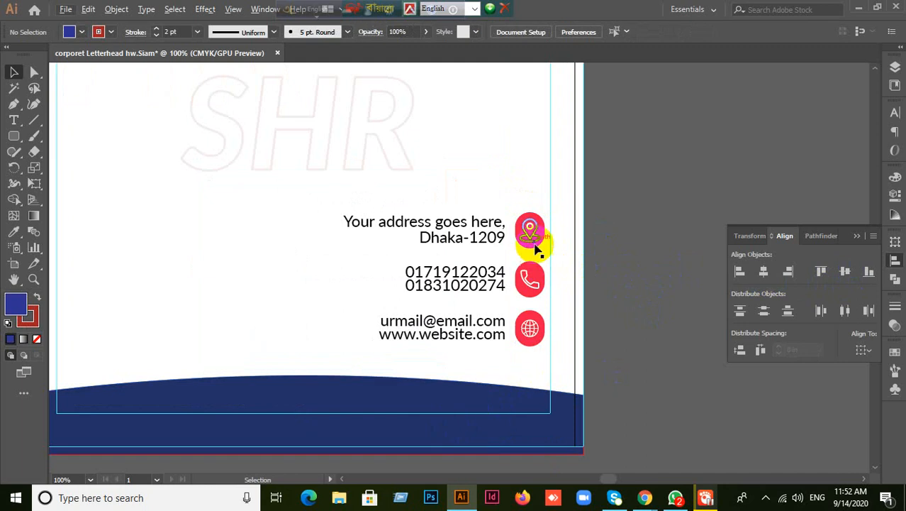
pyautogui.scroll(-1, 642, 360)
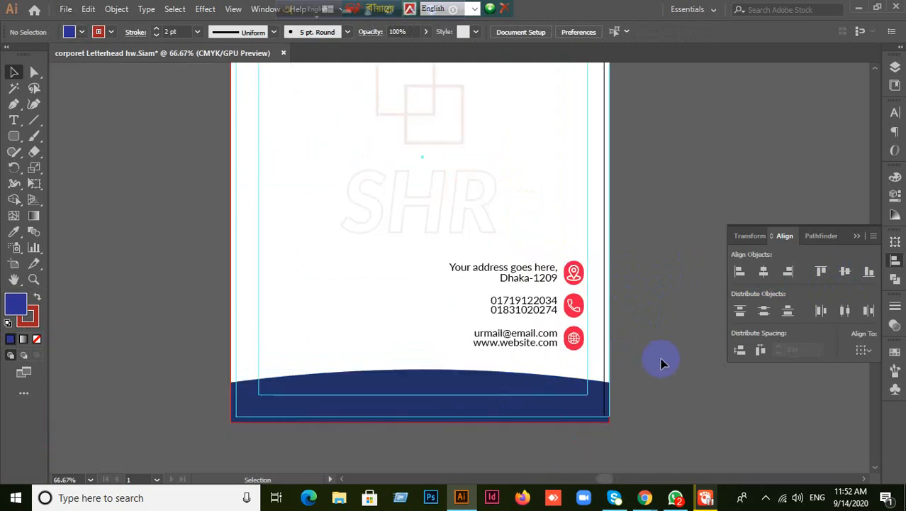
pyautogui.scroll(-1, 629, 358)
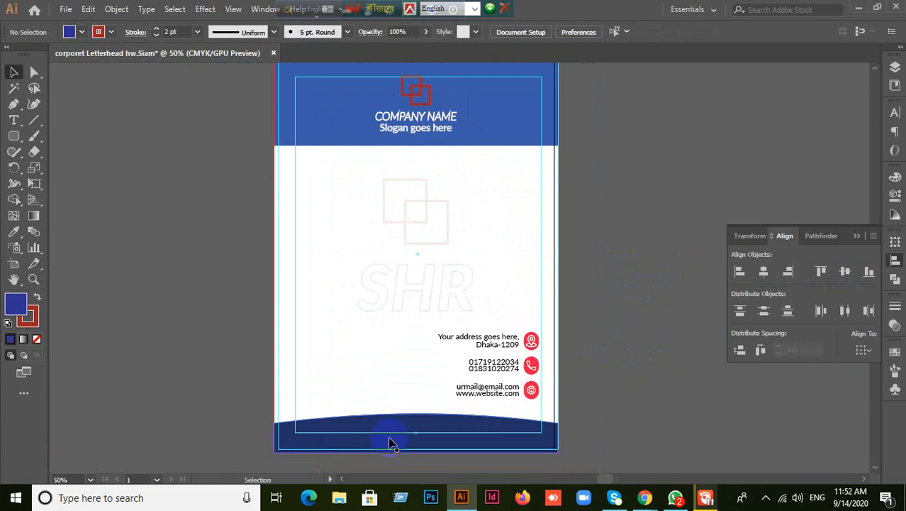
pyautogui.click(397, 434)
pyautogui.click(492, 136)
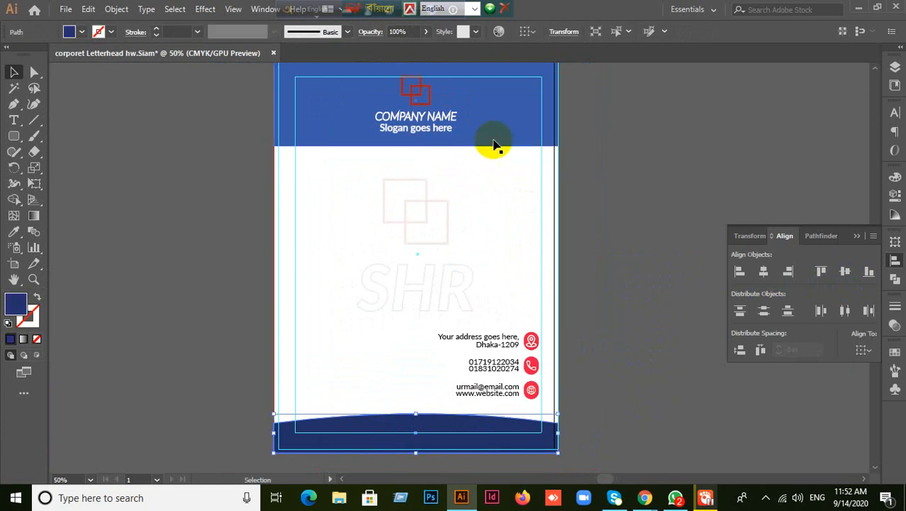
pyautogui.click(491, 424)
pyautogui.scroll(-3, 475, 440)
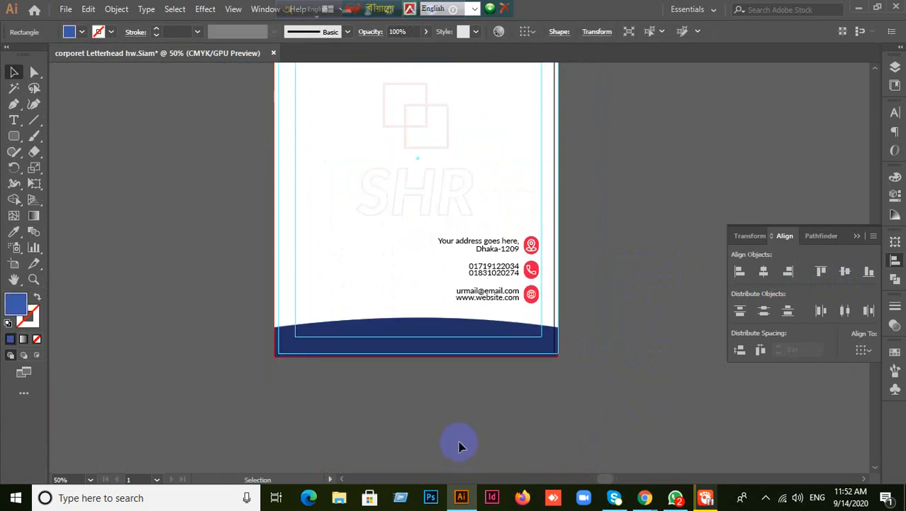
pyautogui.click(418, 358)
pyautogui.scroll(1, 461, 406)
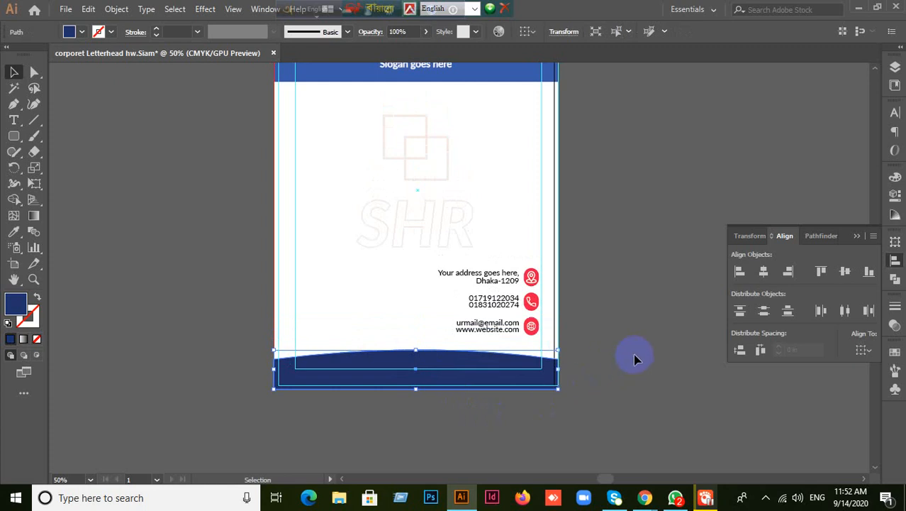
pyautogui.scroll(1, 625, 368)
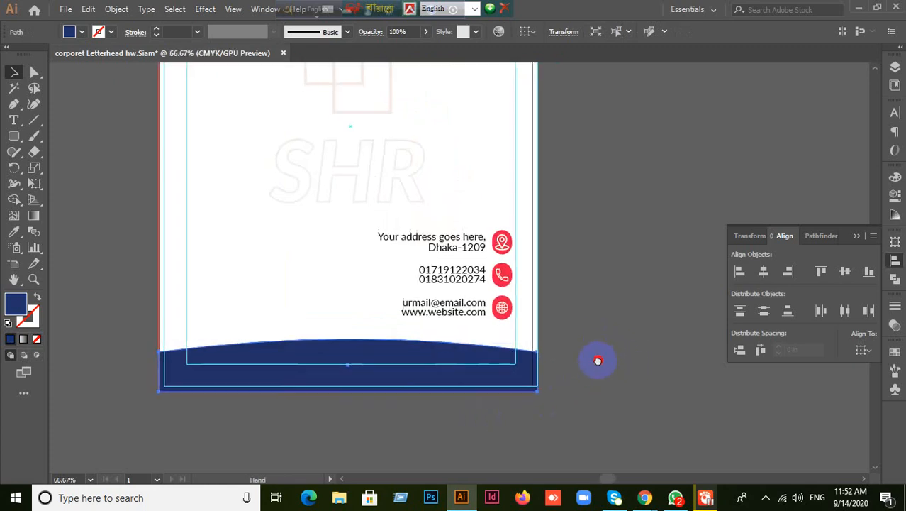
pyautogui.moveTo(592, 361); pyautogui.dragTo(647, 288)
pyautogui.press('space')
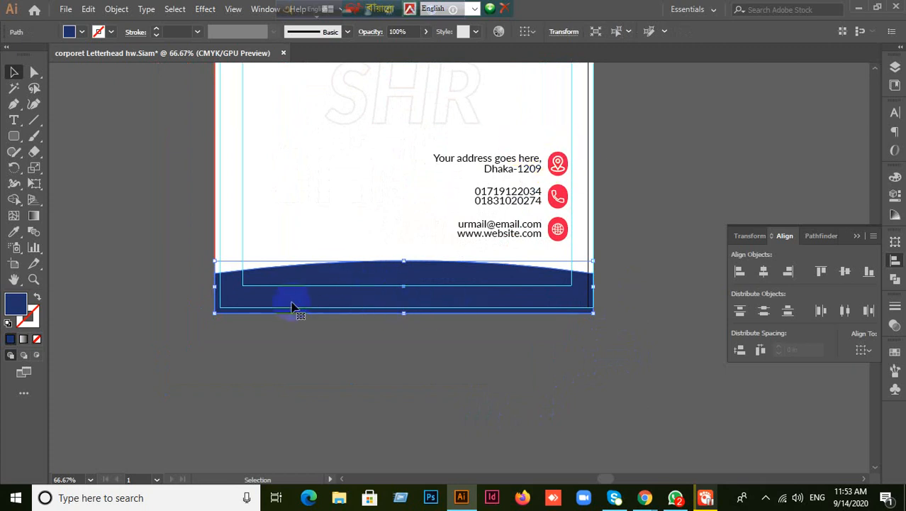
# - Copy the header's lighter blue onto the curved footer with the Eyedropper
pyautogui.click(395, 360)
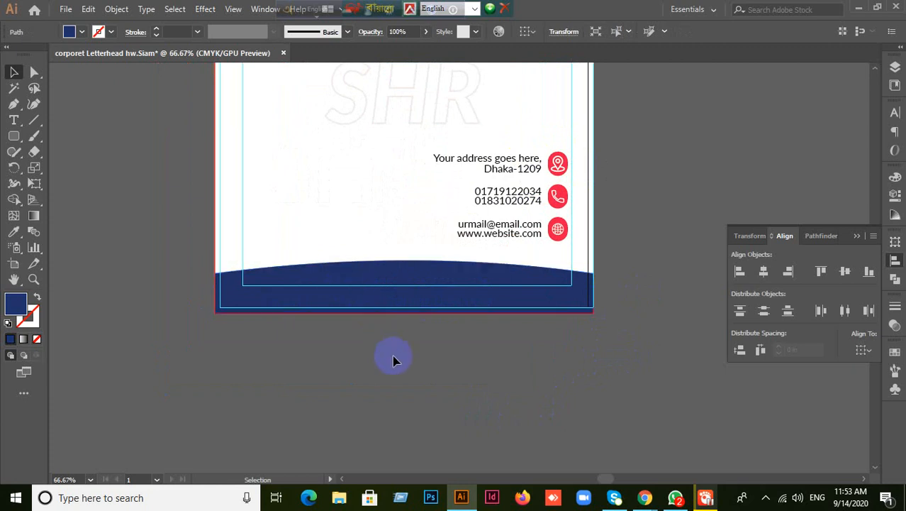
pyautogui.scroll(2, 389, 359)
pyautogui.click(401, 372)
pyautogui.scroll(5, 489, 398)
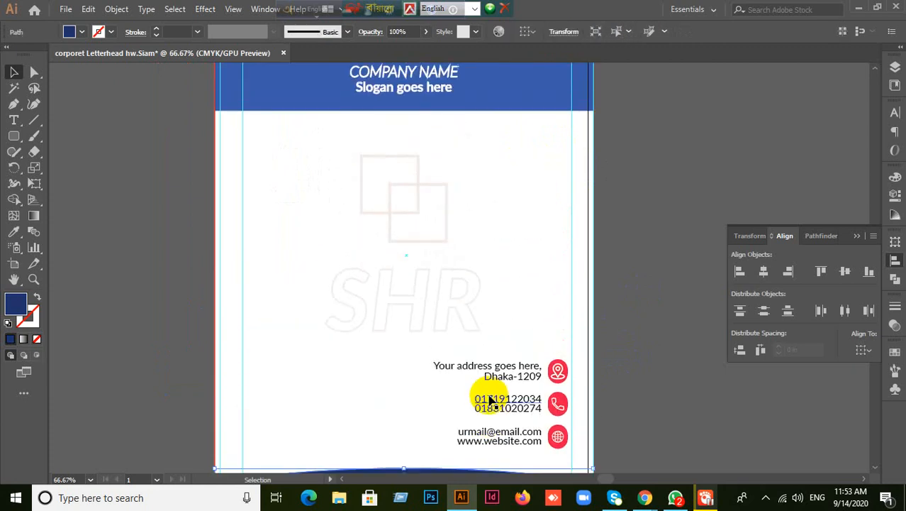
pyautogui.click(14, 232)
pyautogui.click(278, 156)
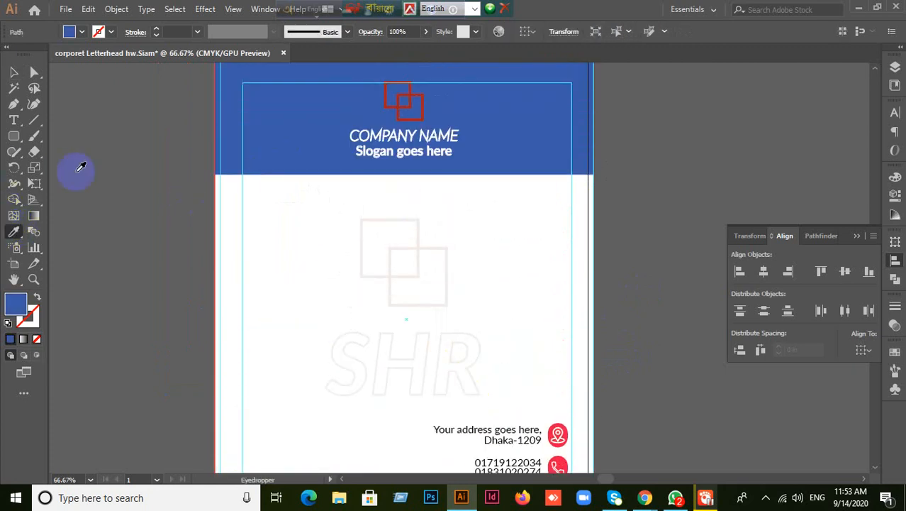
pyautogui.click(14, 73)
# - Deselect and scroll over the letterhead to review the recoloured footer
pyautogui.scroll(-4, 180, 269)
pyautogui.click(185, 268)
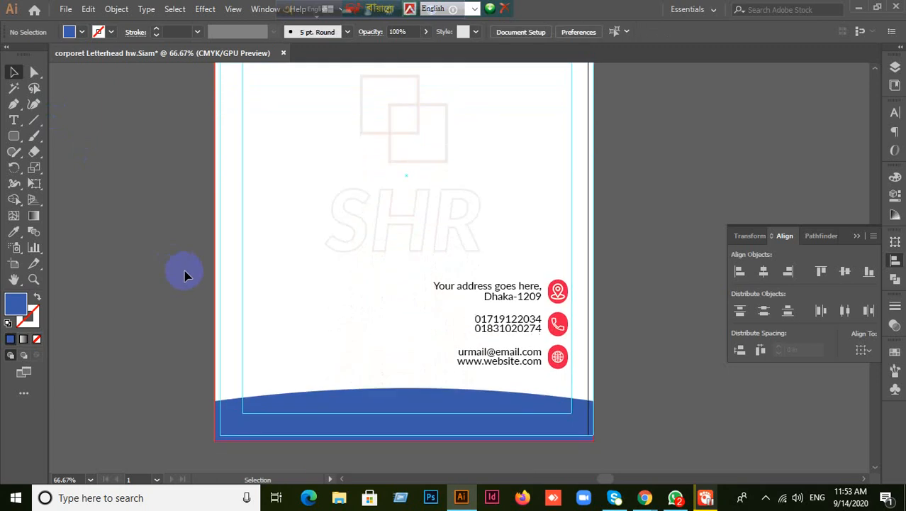
pyautogui.scroll(-3, 638, 301)
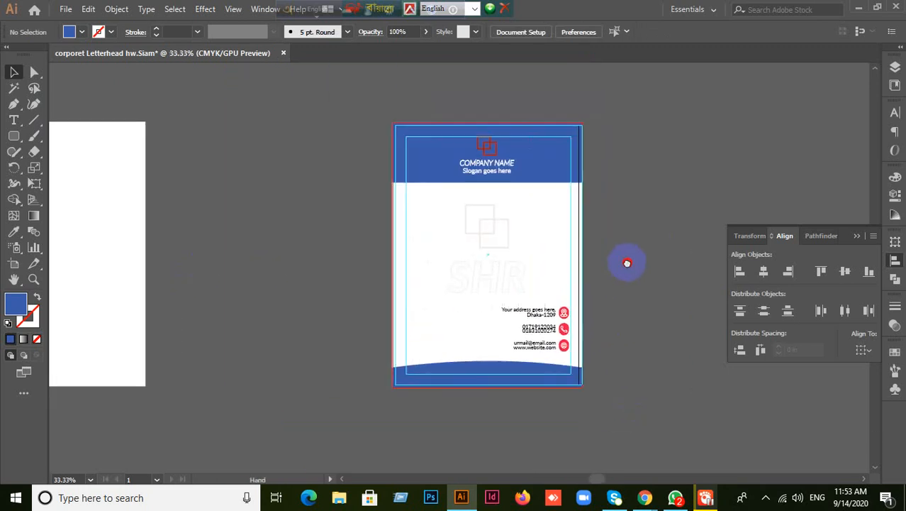
pyautogui.scroll(1, 591, 297)
pyautogui.scroll(-3, 542, 308)
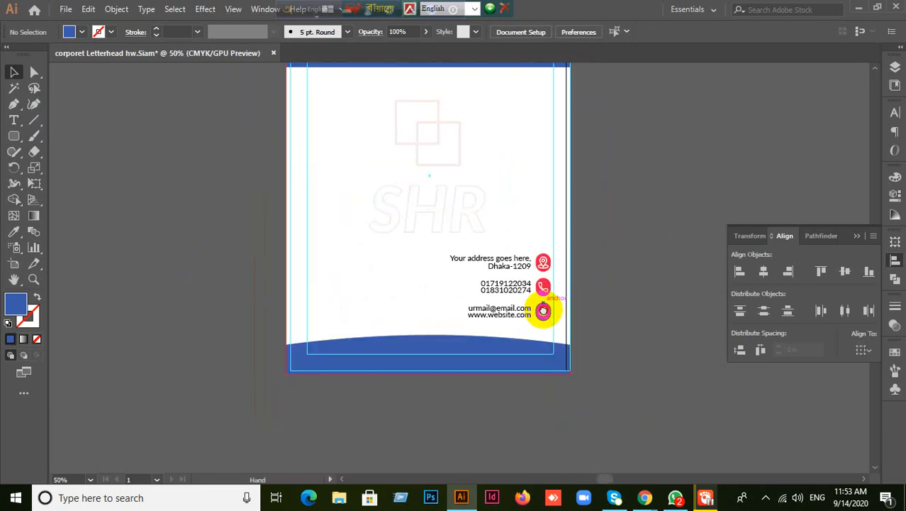
pyautogui.scroll(2, 583, 299)
pyautogui.scroll(-1, 579, 302)
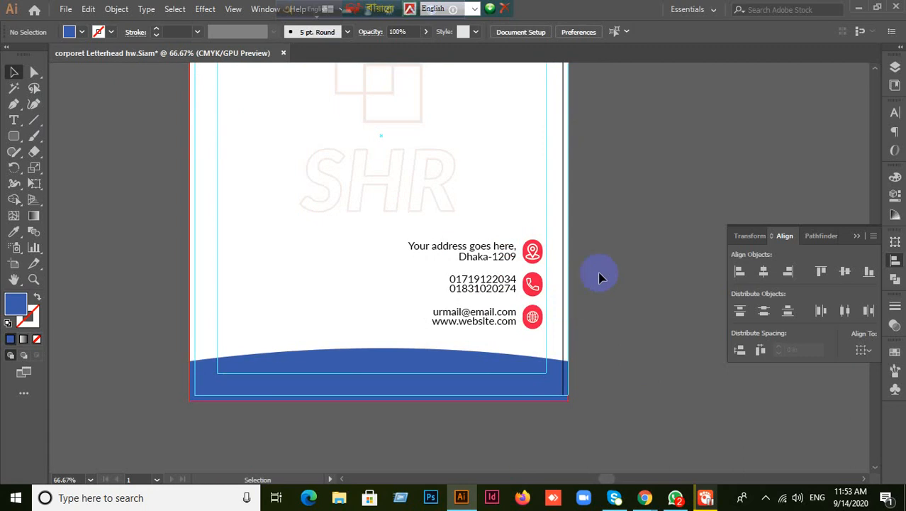
# - Close the floating Align, Transform and Pathfinder panel
pyautogui.scroll(5, 601, 276)
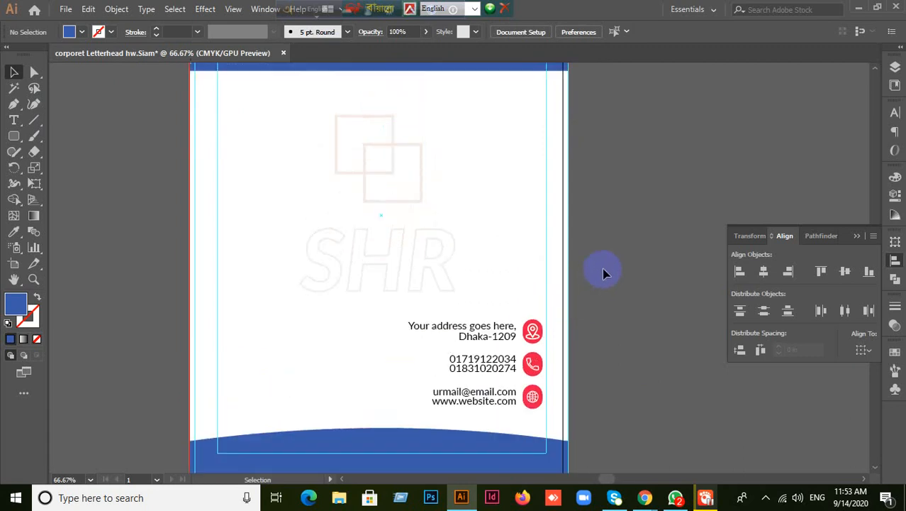
pyautogui.click(857, 236)
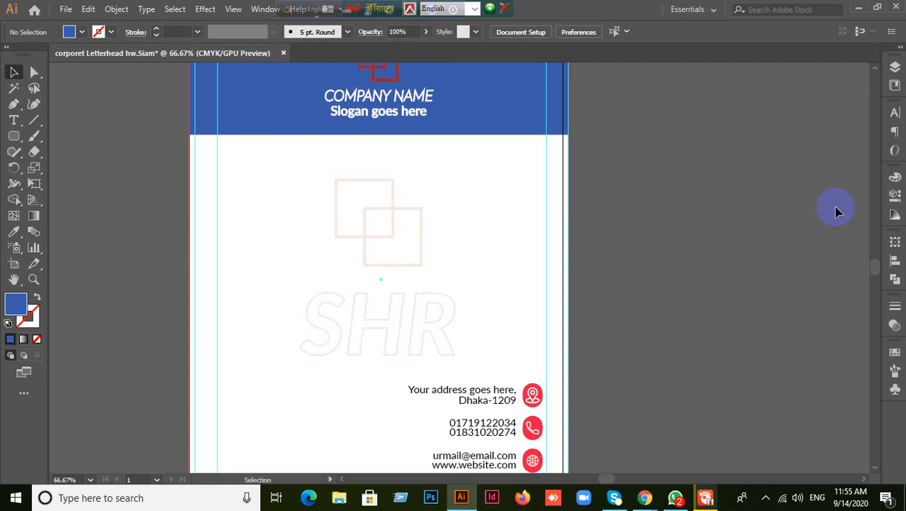
# - Ungroup the header logo, COMPANY NAME and slogan into separate objects
pyautogui.scroll(1, 642, 252)
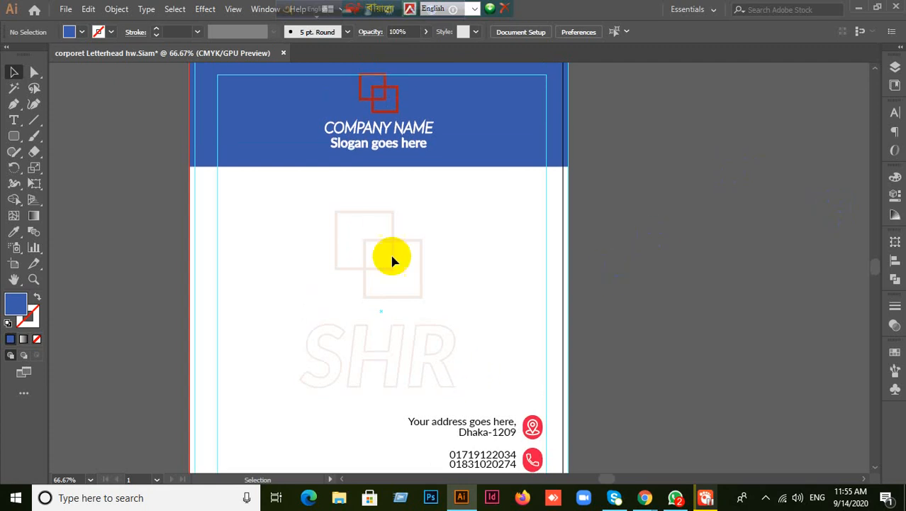
pyautogui.click(372, 149)
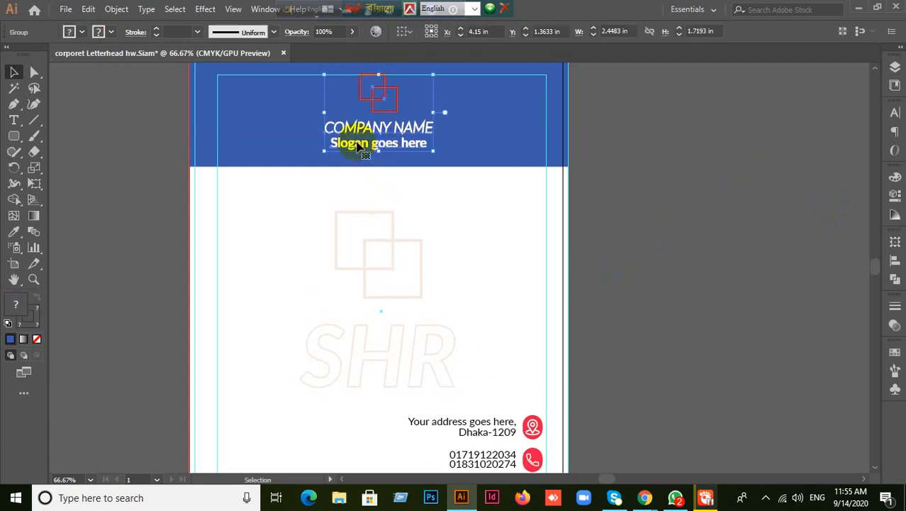
pyautogui.rightClick(358, 147)
pyautogui.click(398, 253)
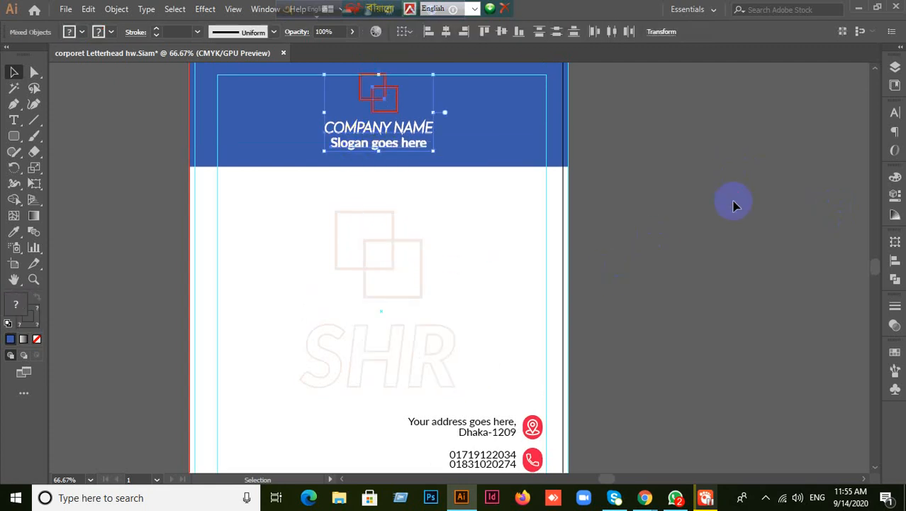
pyautogui.click(735, 203)
pyautogui.click(399, 147)
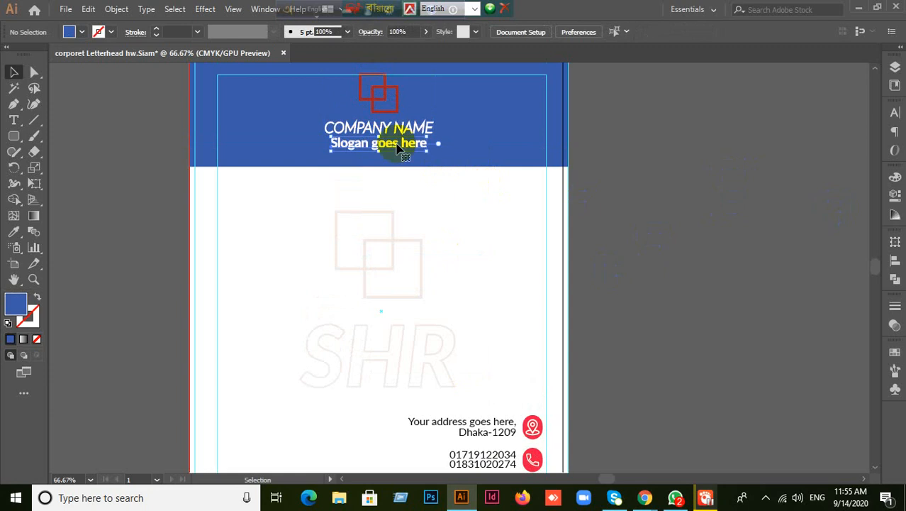
pyautogui.rightClick(398, 147)
pyautogui.click(653, 239)
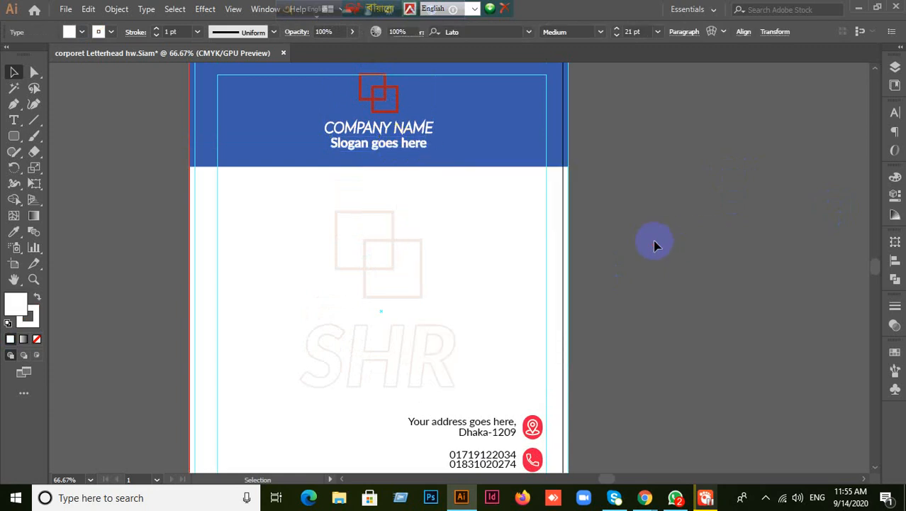
pyautogui.hotkey('ctrl', '-')
# - Select all artwork and convert every text object to outlines with Type > Create Outlines
pyautogui.scroll(-2, 653, 239)
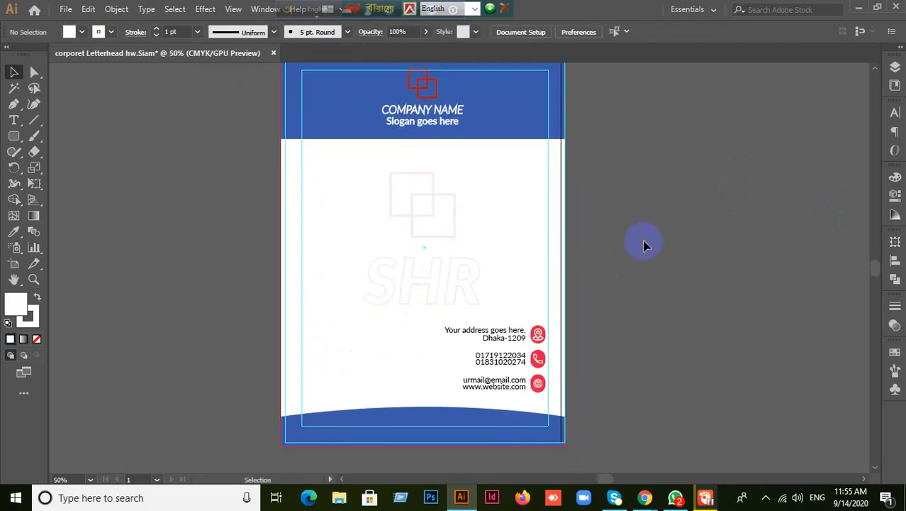
pyautogui.press('a')
pyautogui.hotkey('ctrl', 'a')
pyautogui.press('v')
pyautogui.rightClick(495, 202)
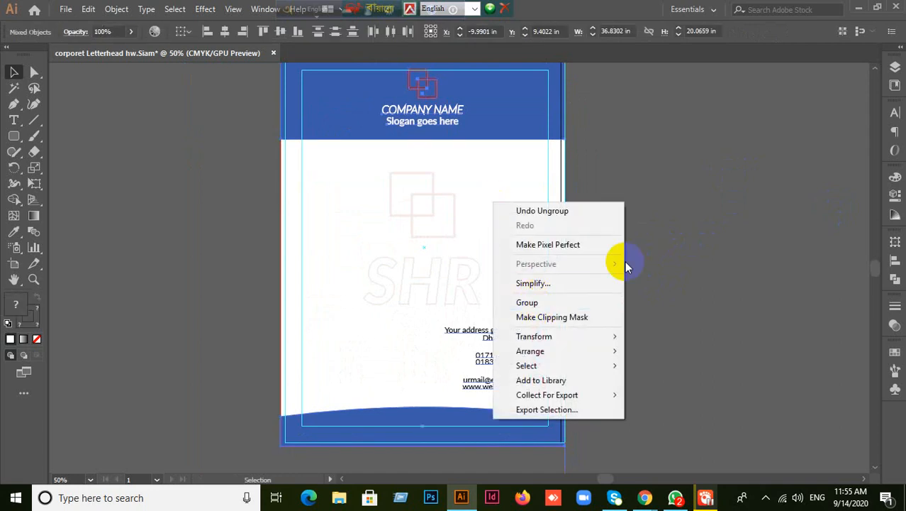
pyautogui.click(716, 217)
pyautogui.hotkey('ctrl', 'shift', 'a')
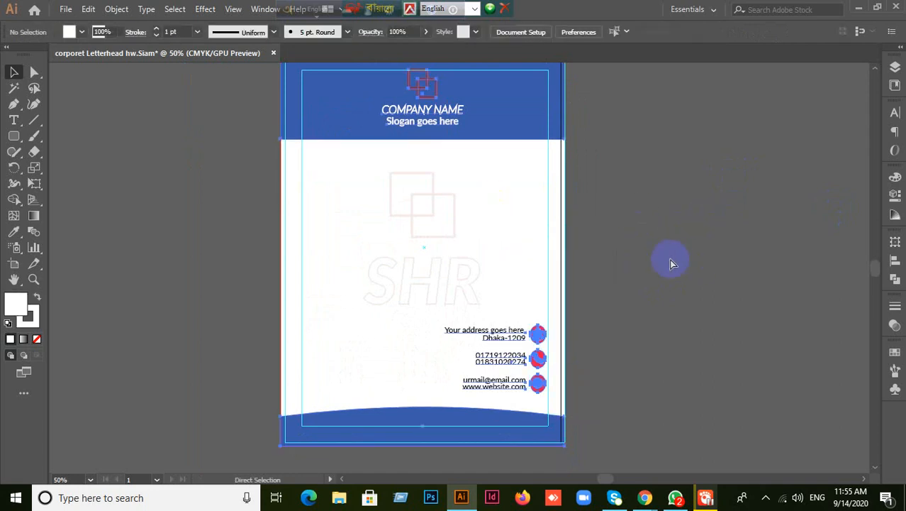
pyautogui.hotkey('ctrl', 'a')
pyautogui.press('v')
pyautogui.click(146, 9)
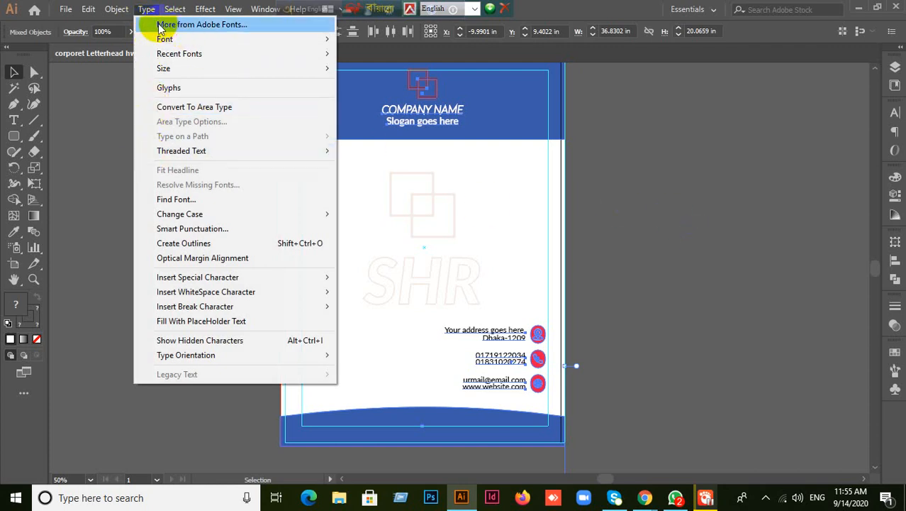
pyautogui.click(185, 244)
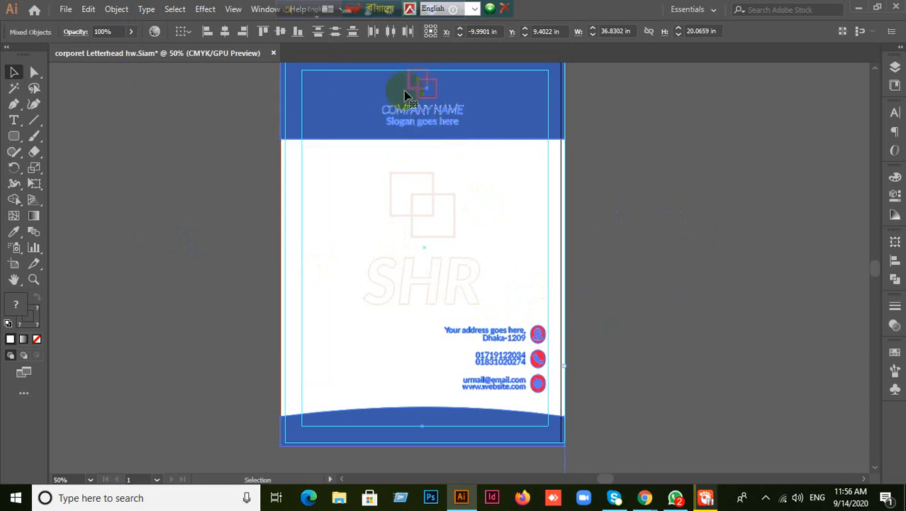
# - Check the outlined contact details group and scroll through the finished letterhead
pyautogui.click(624, 385)
pyautogui.click(520, 361)
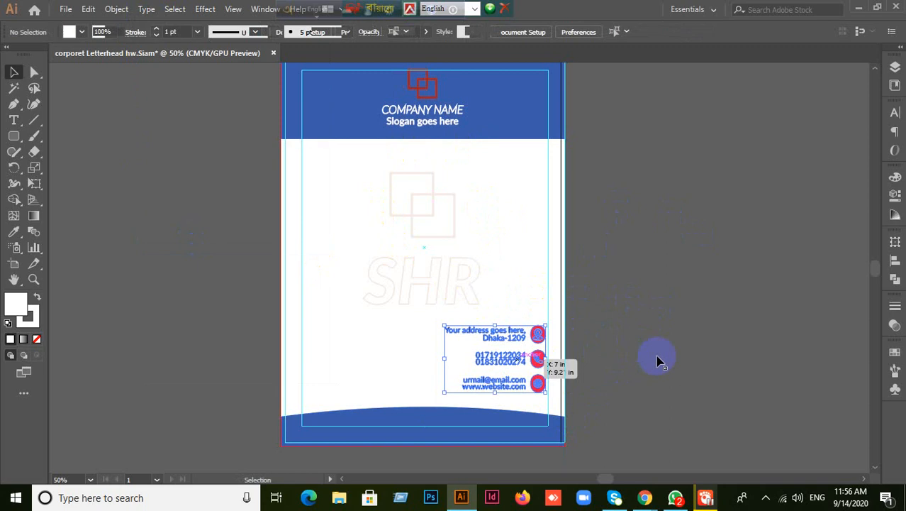
pyautogui.click(657, 359)
pyautogui.scroll(1, 657, 358)
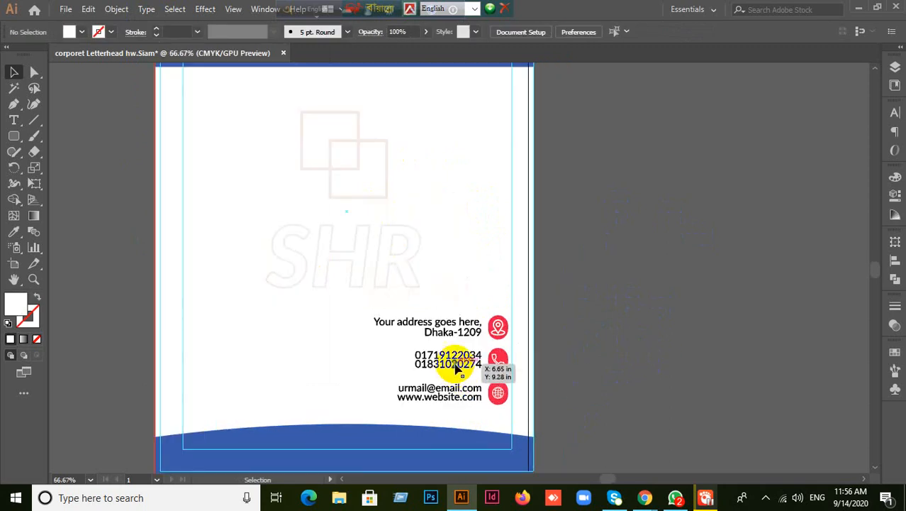
pyautogui.scroll(-1, 607, 364)
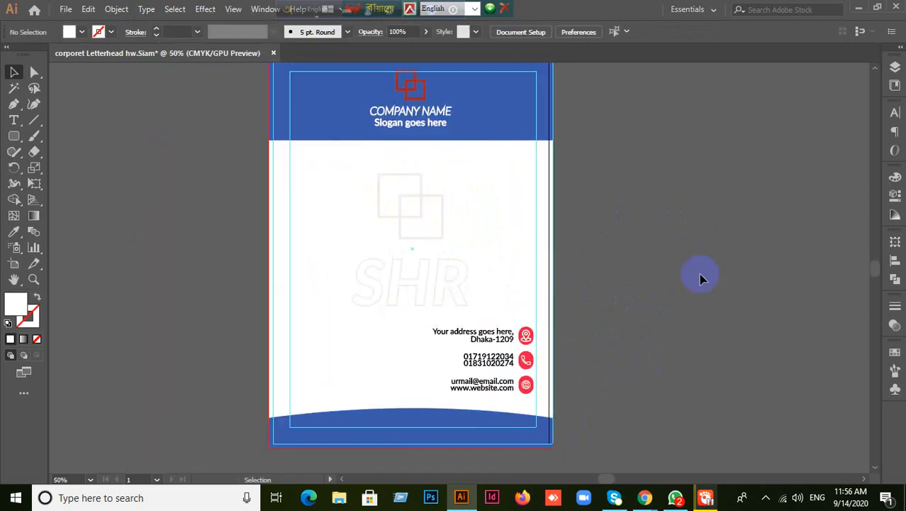
pyautogui.scroll(1, 712, 280)
pyautogui.scroll(-1, 699, 282)
pyautogui.scroll(1, 696, 282)
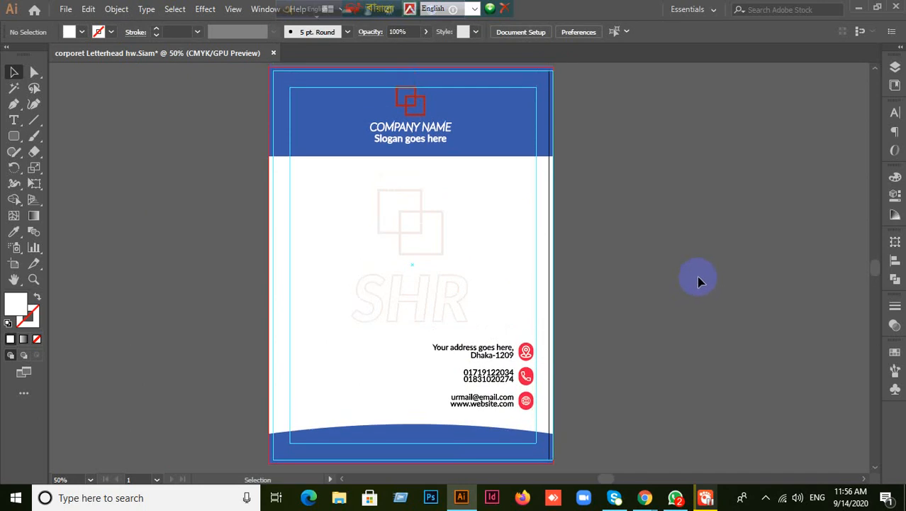
pyautogui.scroll(2, 699, 281)
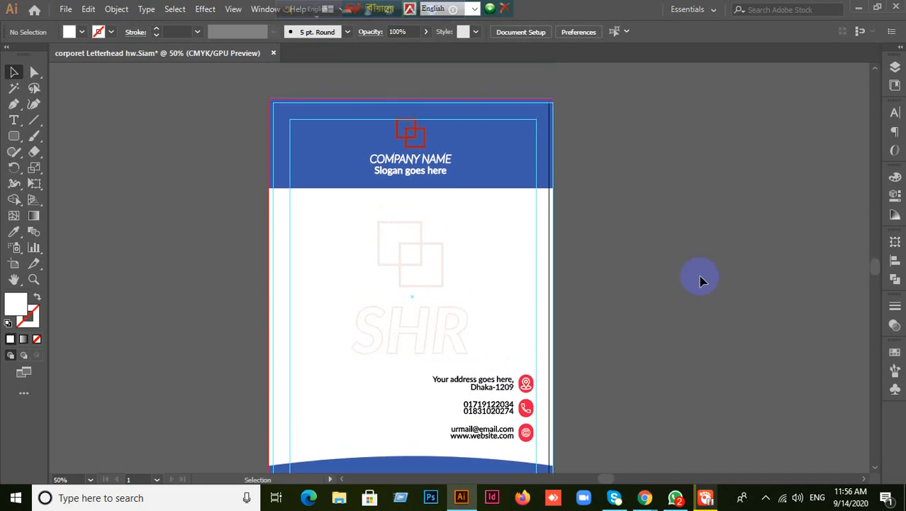
pyautogui.scroll(-6, 699, 280)
pyautogui.scroll(3, 699, 280)
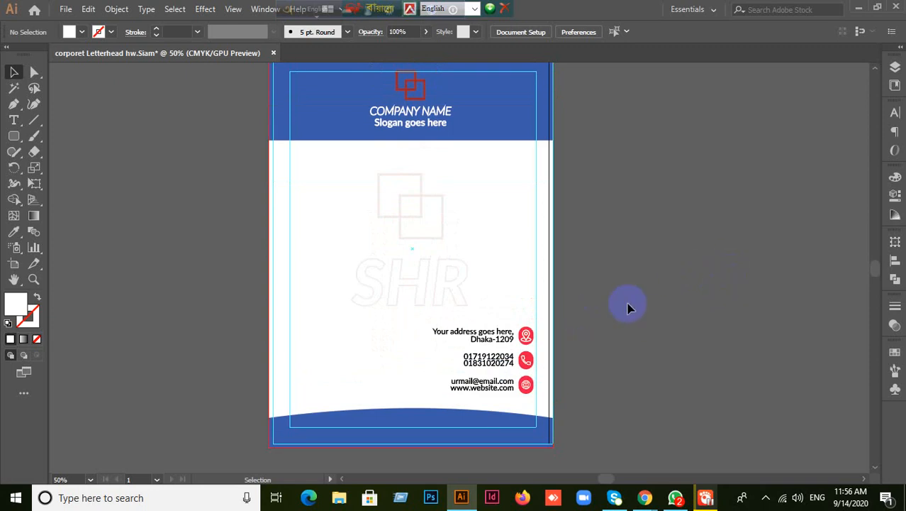
pyautogui.scroll(-2, 670, 376)
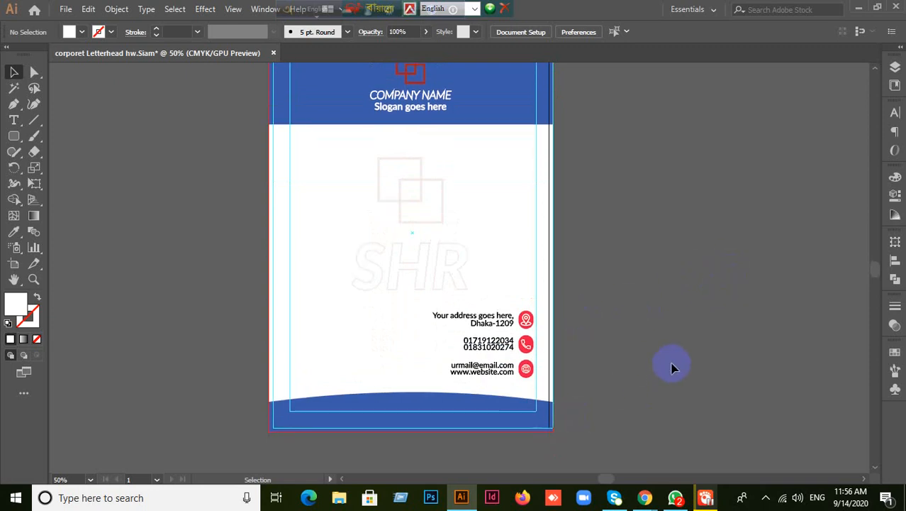
# - Download the homework AI file from the WhatsApp group chat to the Desktop, keeping its name
pyautogui.click(674, 489)
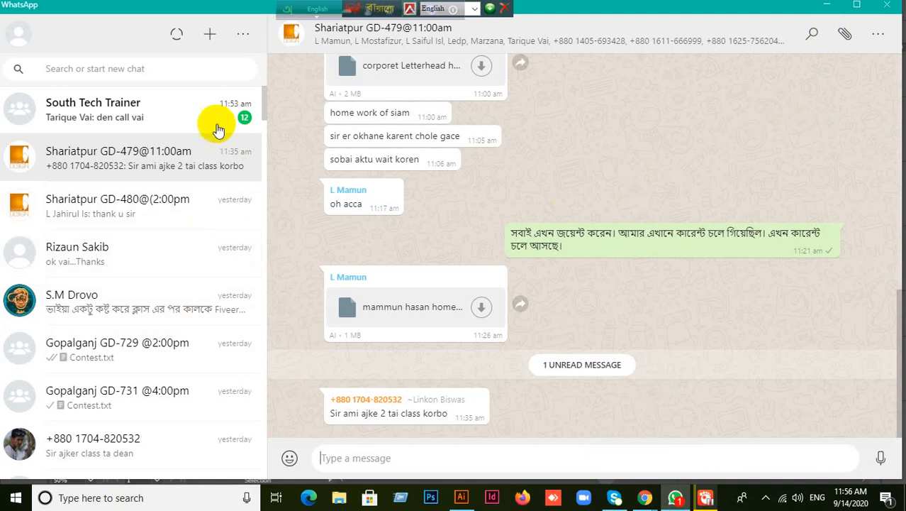
pyautogui.click(481, 310)
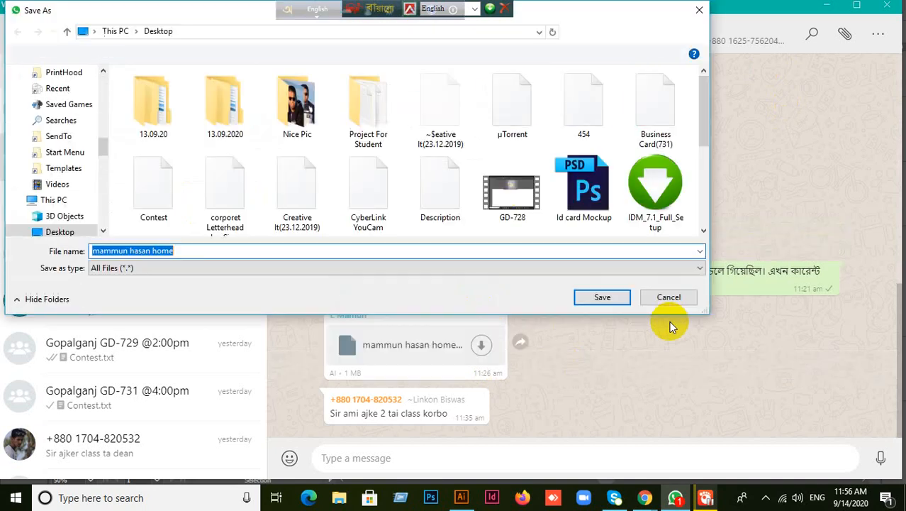
pyautogui.click(174, 250)
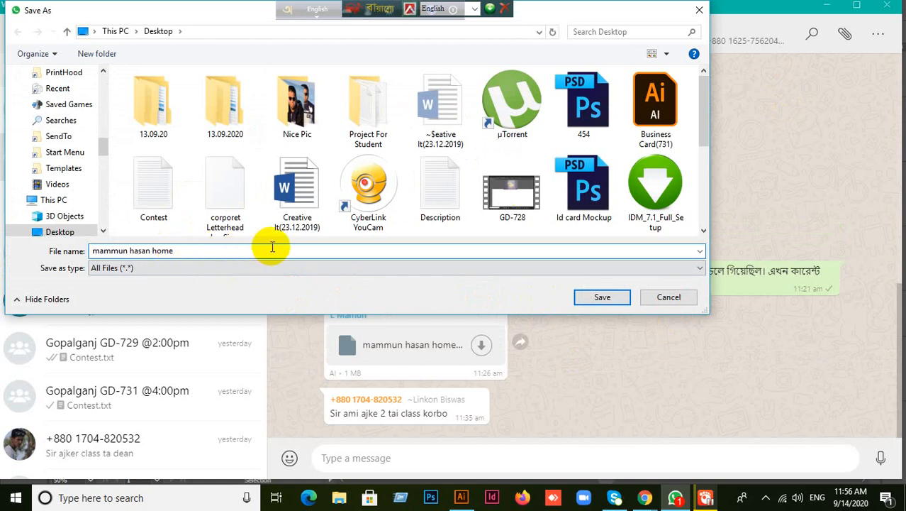
pyautogui.write('.ai')
pyautogui.press('BackSpace')
pyautogui.press('BackSpace')
pyautogui.press('BackSpace')
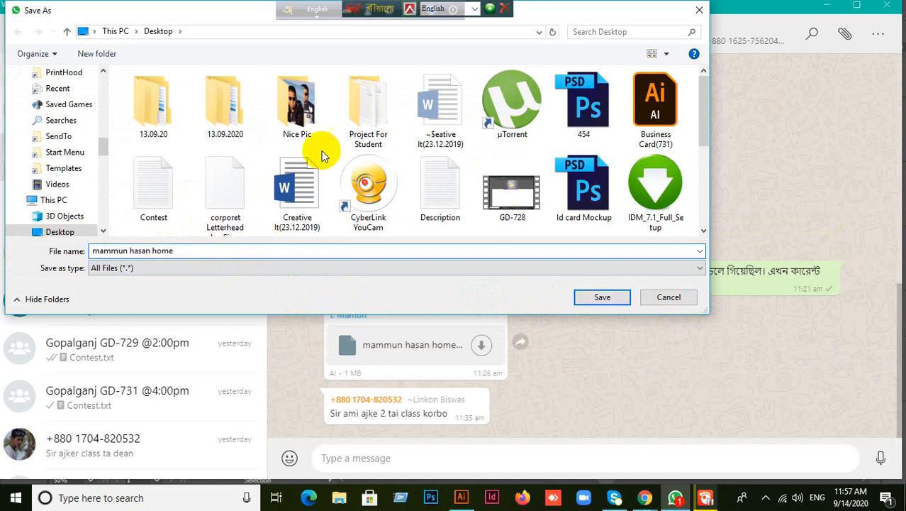
pyautogui.scroll(3, 96, 152)
pyautogui.scroll(5, 95, 148)
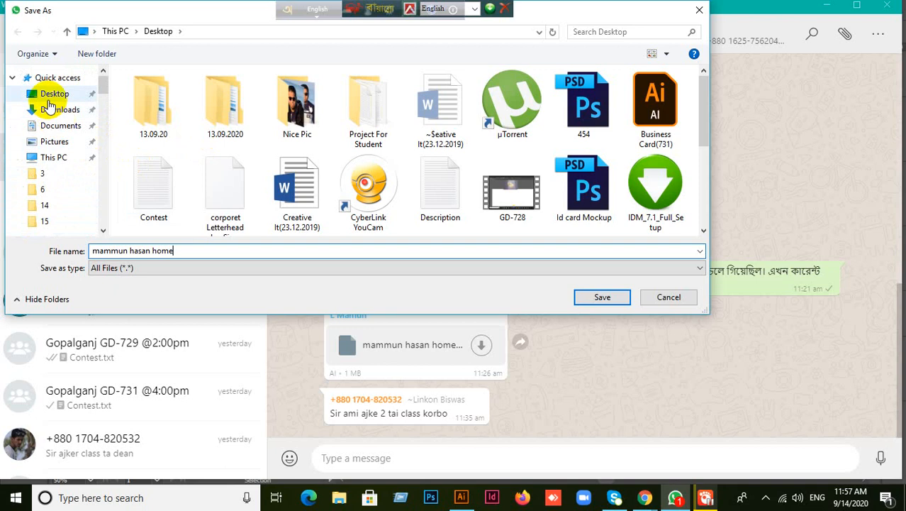
pyautogui.click(44, 93)
pyautogui.click(599, 297)
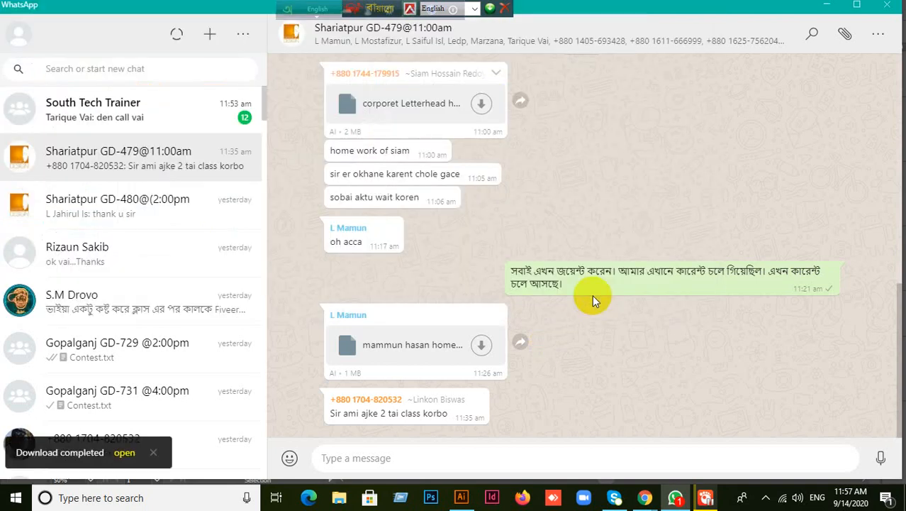
pyautogui.click(826, 7)
# - Move the letterhead mockup PSD icon to the middle of the desktop
pyautogui.click(858, 7)
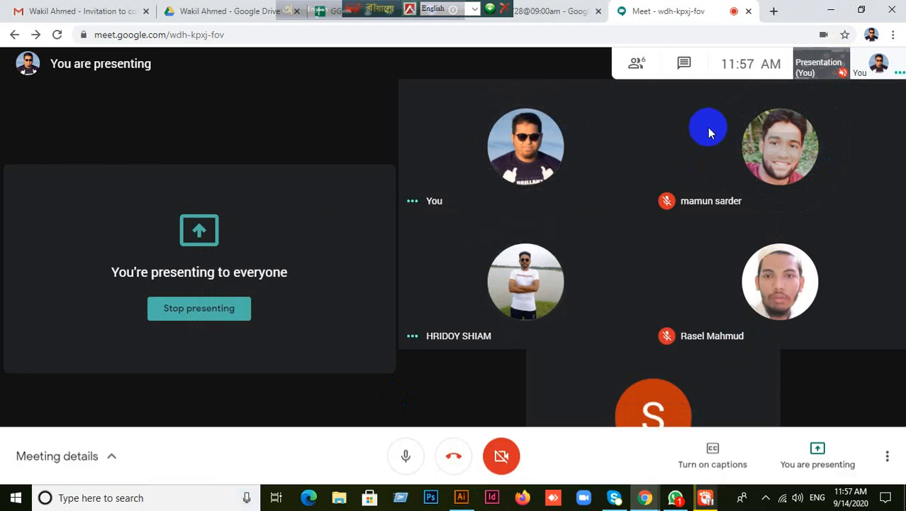
pyautogui.click(829, 10)
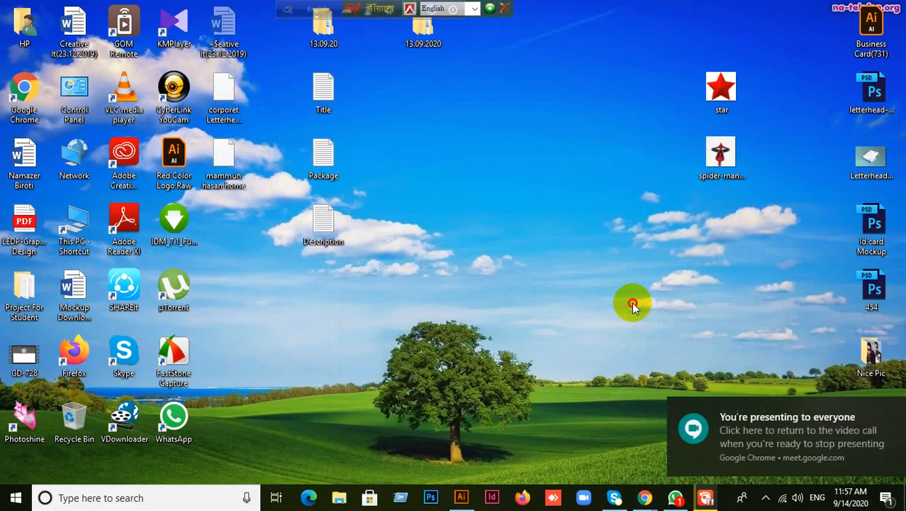
pyautogui.click(885, 108)
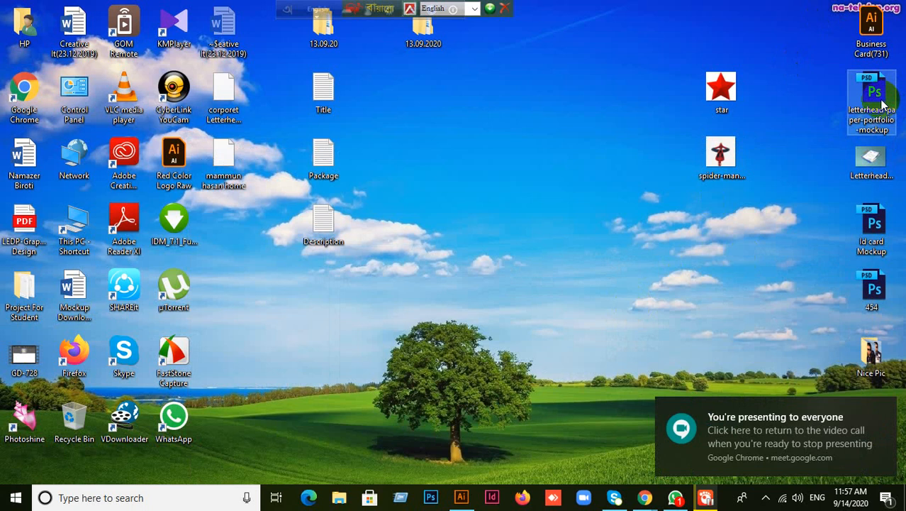
pyautogui.moveTo(883, 104); pyautogui.dragTo(529, 117)
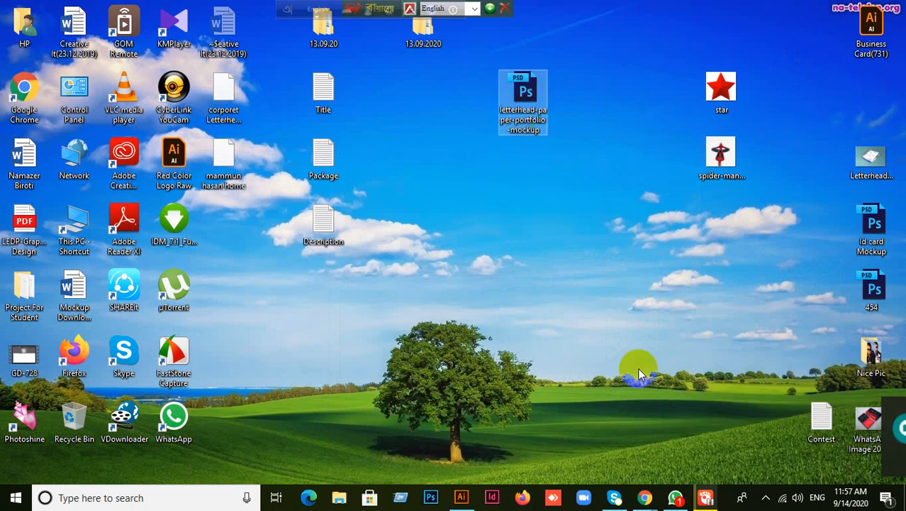
pyautogui.click(704, 498)
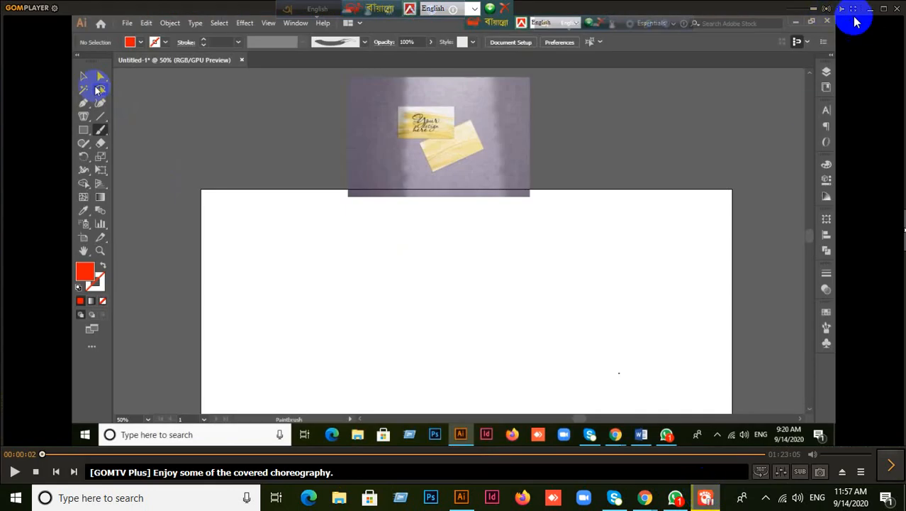
pyautogui.click(871, 8)
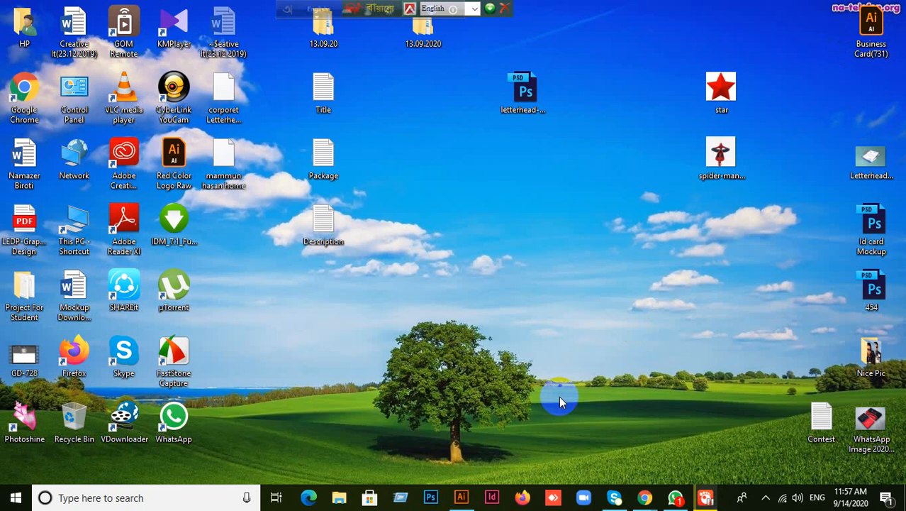
pyautogui.moveTo(586, 68); pyautogui.dragTo(542, 103)
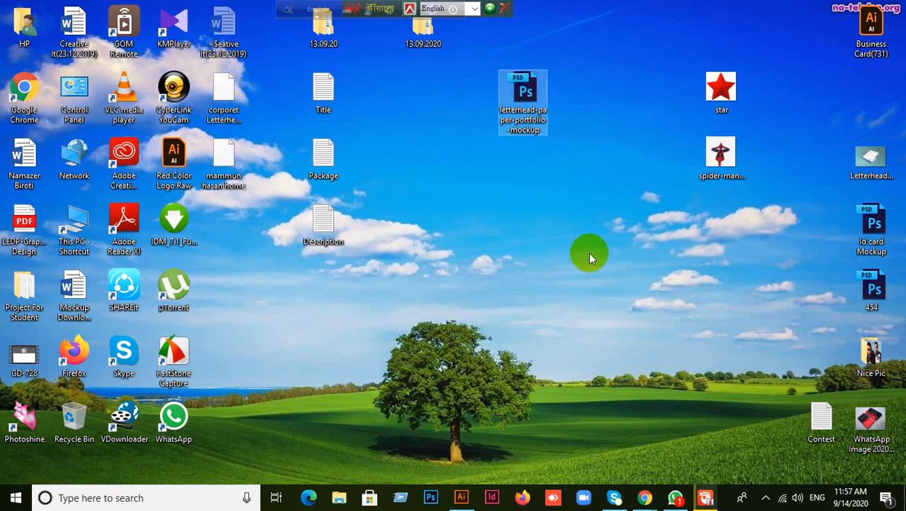
pyautogui.click(431, 497)
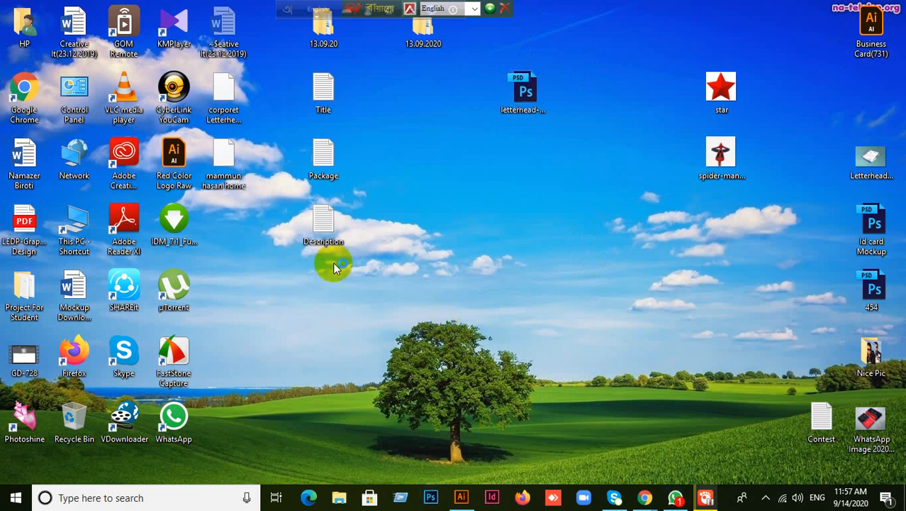
# - Open the downloaded homework file by dragging it onto Adobe Illustrator
pyautogui.click(675, 497)
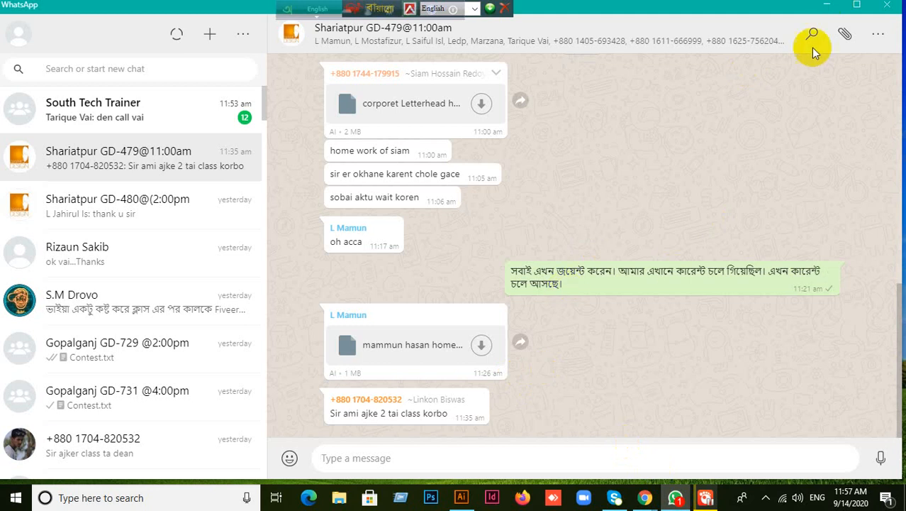
pyautogui.click(827, 5)
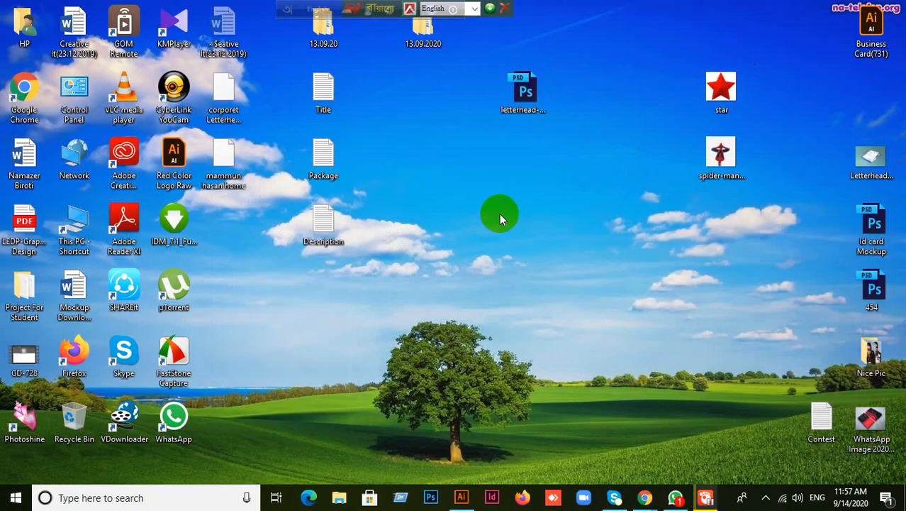
pyautogui.moveTo(223, 161); pyautogui.dragTo(673, 110)
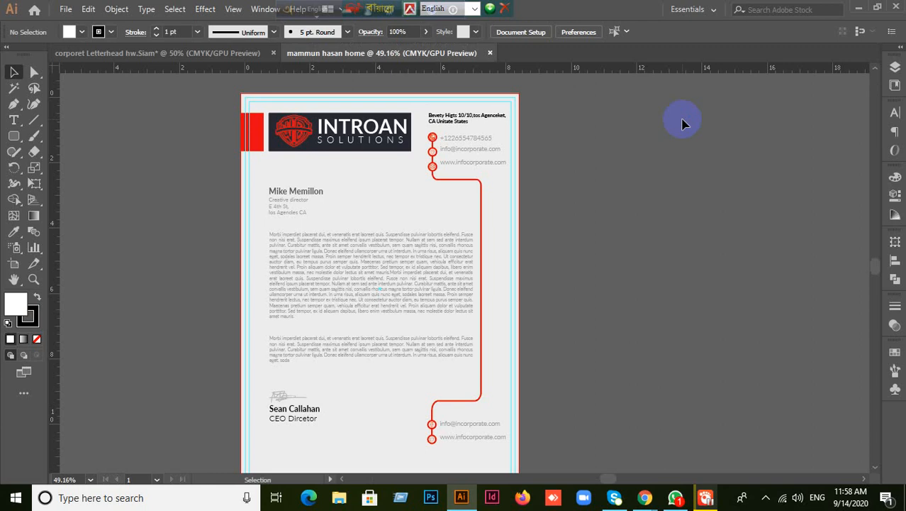
# - Inspect the letterhead's body paragraph text frame, selecting and then deselecting it
pyautogui.click(350, 305)
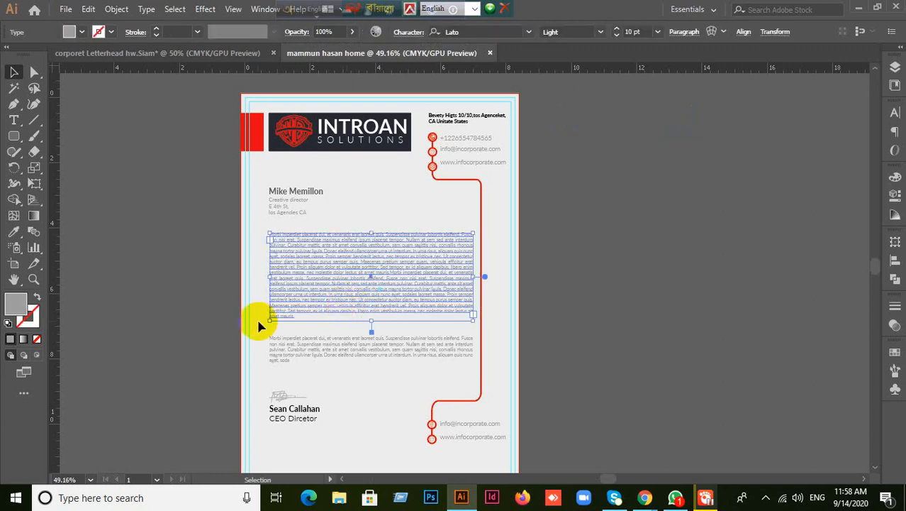
pyautogui.scroll(1, 262, 317)
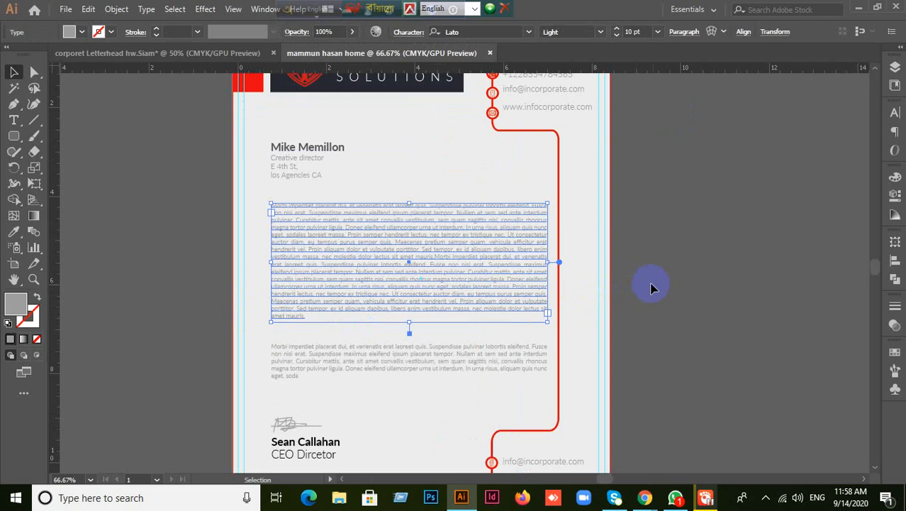
pyautogui.moveTo(664, 283); pyautogui.dragTo(685, 303)
pyautogui.scroll(-1, 684, 245)
pyautogui.click(292, 318)
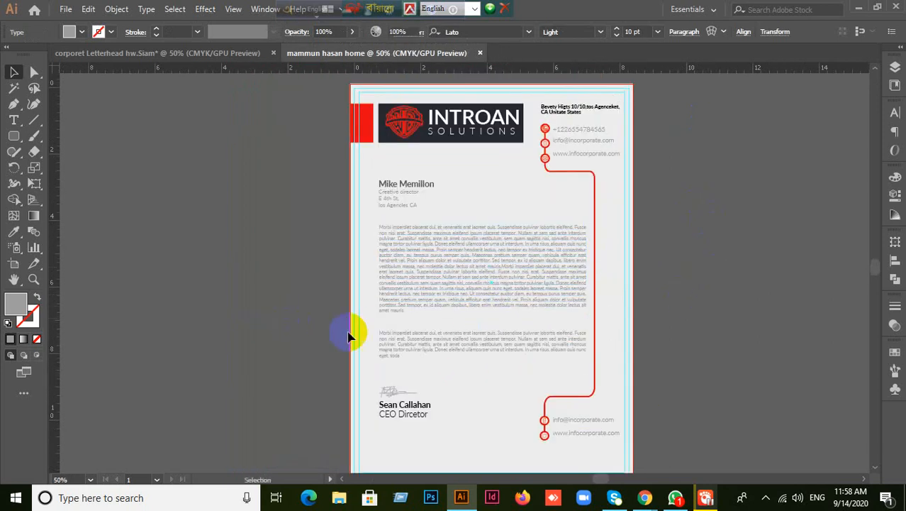
pyautogui.click(441, 297)
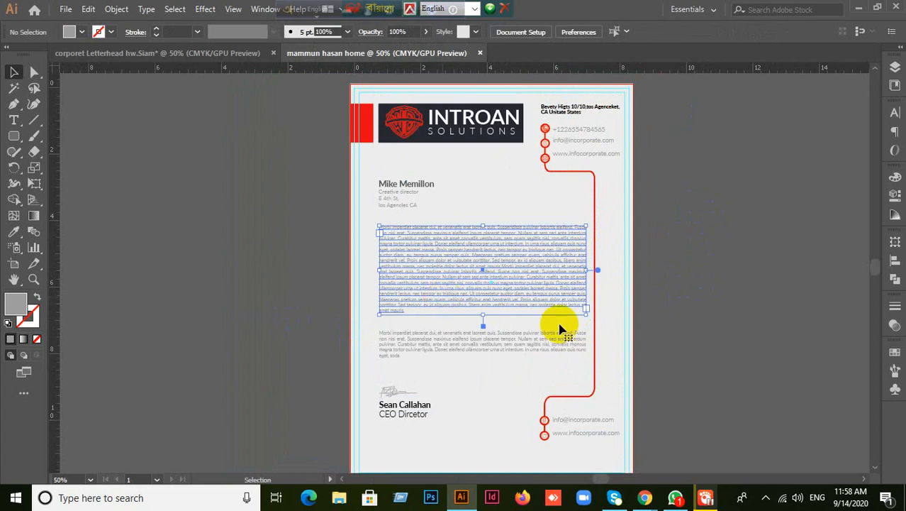
pyautogui.click(715, 320)
pyautogui.scroll(1, 707, 293)
# - Inspect the INTROAN header and contact icons, then zoom out to the whole letterhead
pyautogui.moveTo(688, 204); pyautogui.dragTo(734, 181)
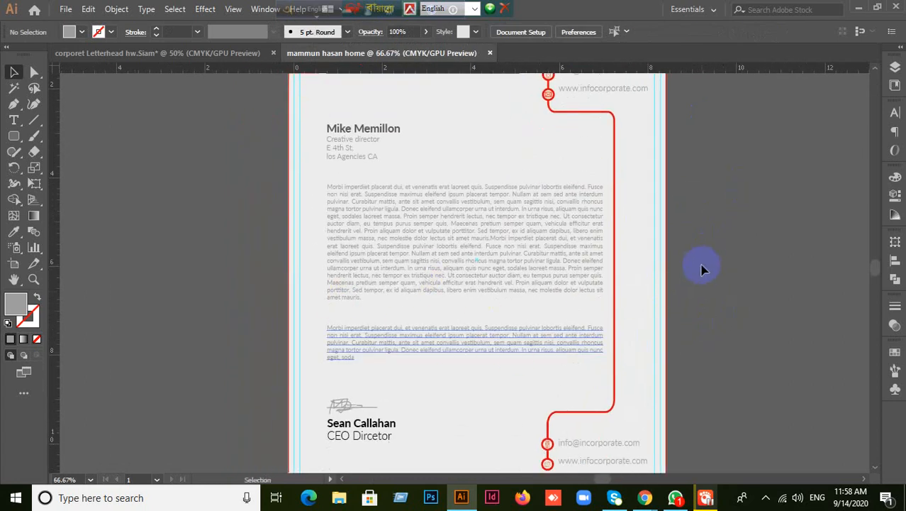
pyautogui.moveTo(658, 241); pyautogui.dragTo(679, 343)
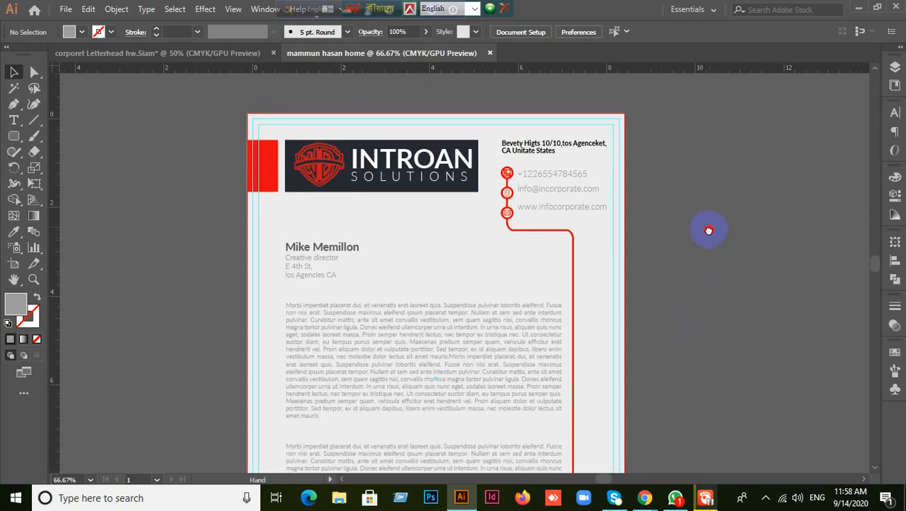
pyautogui.moveTo(711, 229); pyautogui.dragTo(657, 255)
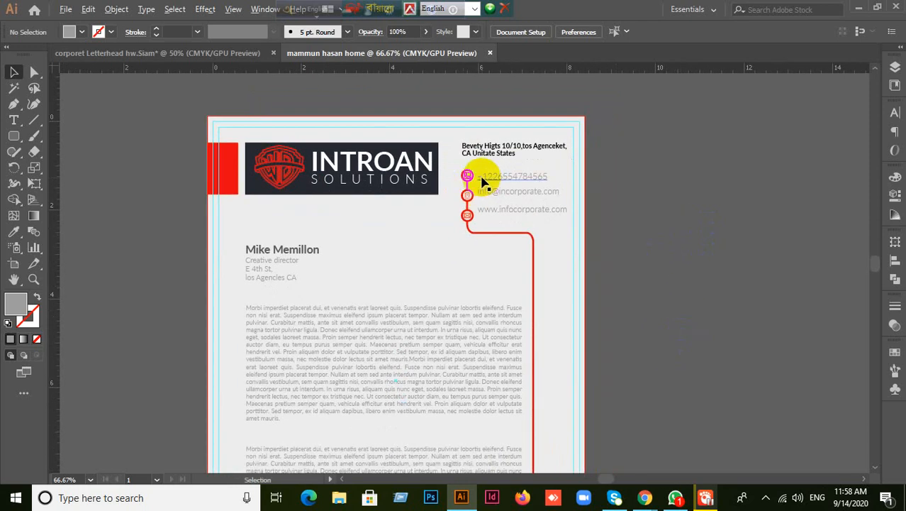
pyautogui.scroll(4, 465, 192)
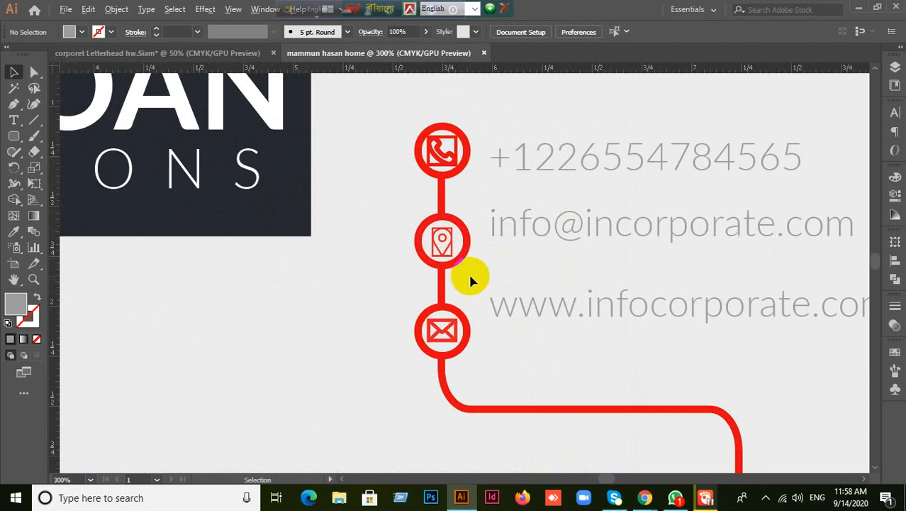
pyautogui.scroll(-4, 468, 272)
pyautogui.scroll(-1, 509, 305)
pyautogui.moveTo(468, 266); pyautogui.dragTo(573, 166)
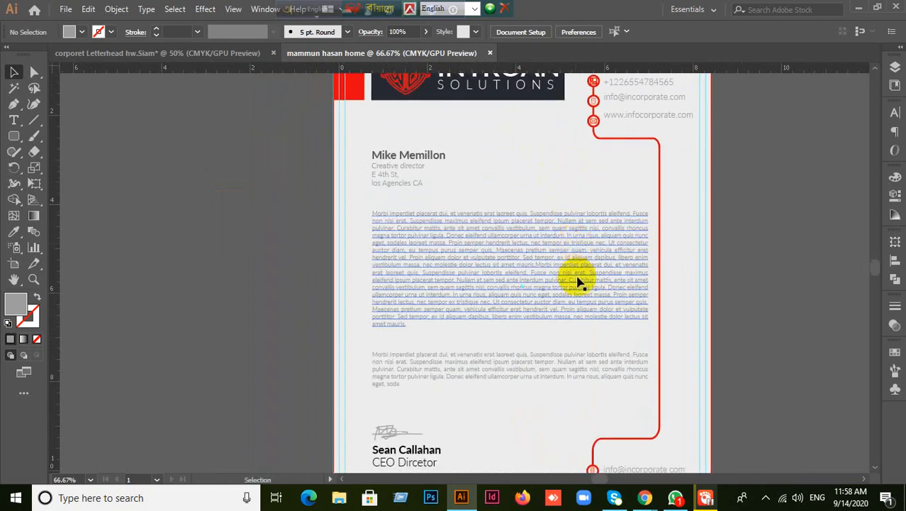
pyautogui.hotkey('ctrl', '-')
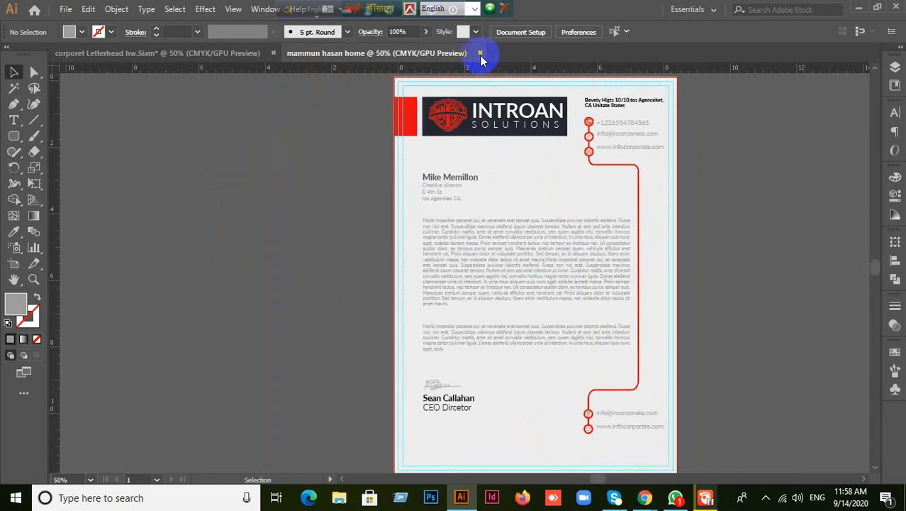
# - Close the INTROAN letterhead file and bring the Google Meet window to the front
pyautogui.click(479, 53)
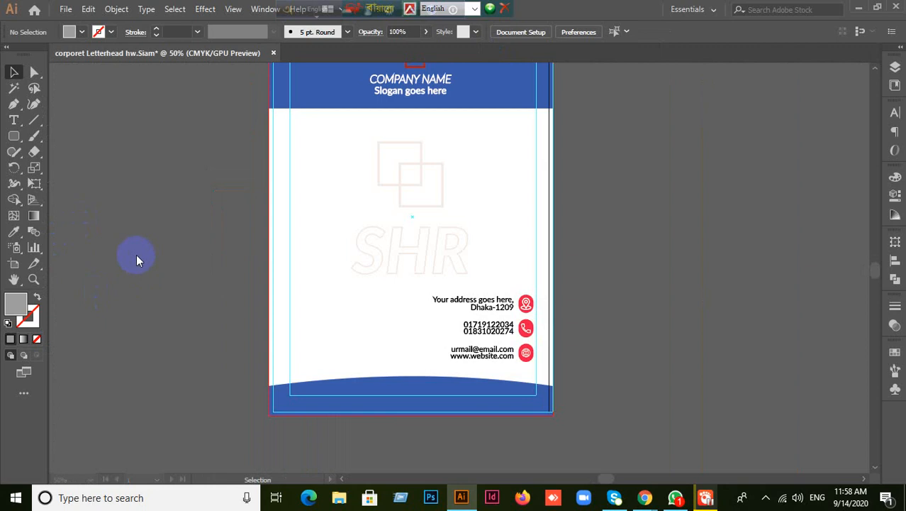
pyautogui.click(644, 499)
pyautogui.click(560, 432)
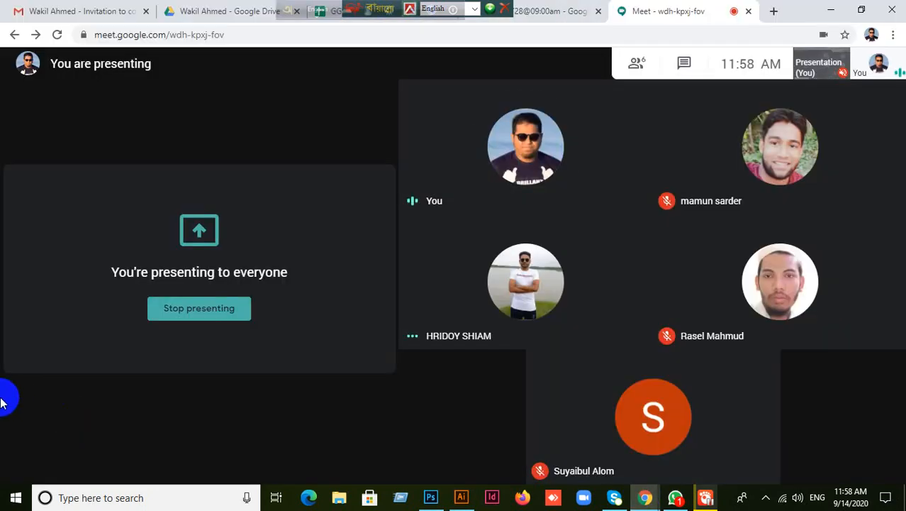
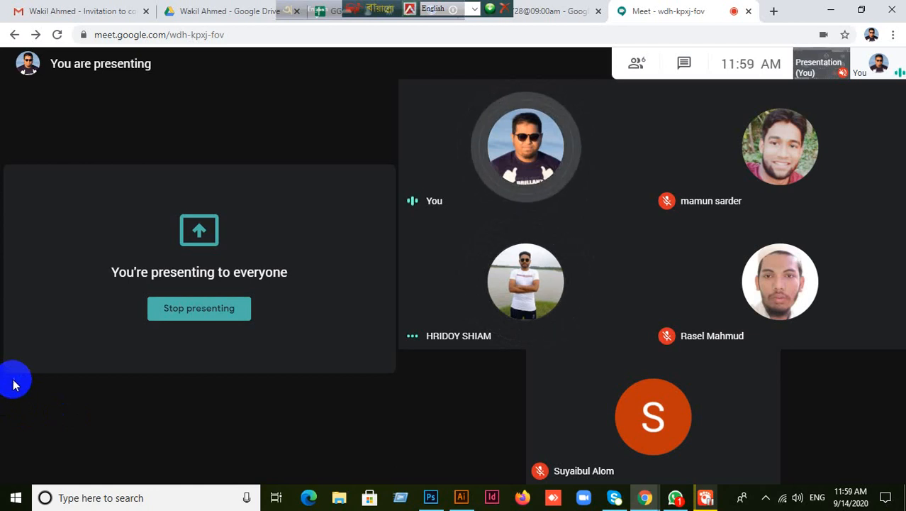
# - Switch from Google Meet back to the letterhead document in Illustrator
pyautogui.click(461, 497)
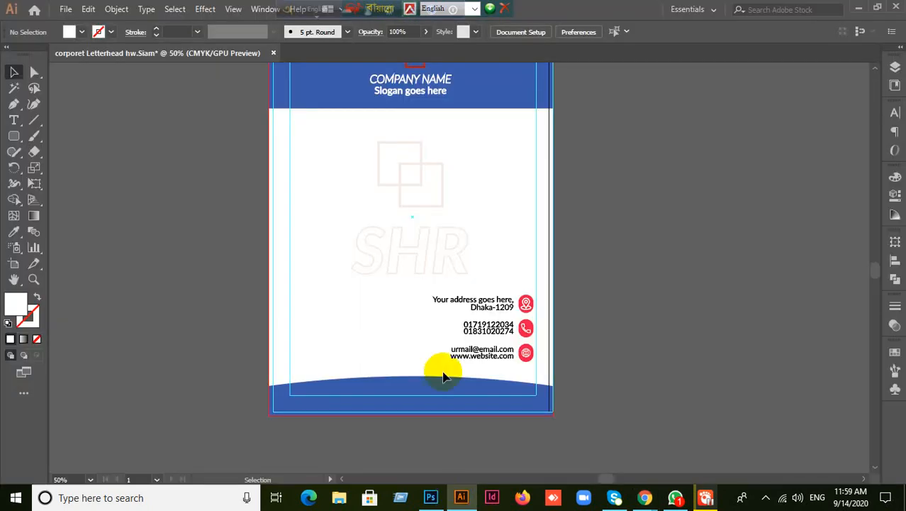
# - Inspect the blue header block and the small red logo group, then deselect
pyautogui.scroll(2, 439, 354)
pyautogui.click(472, 147)
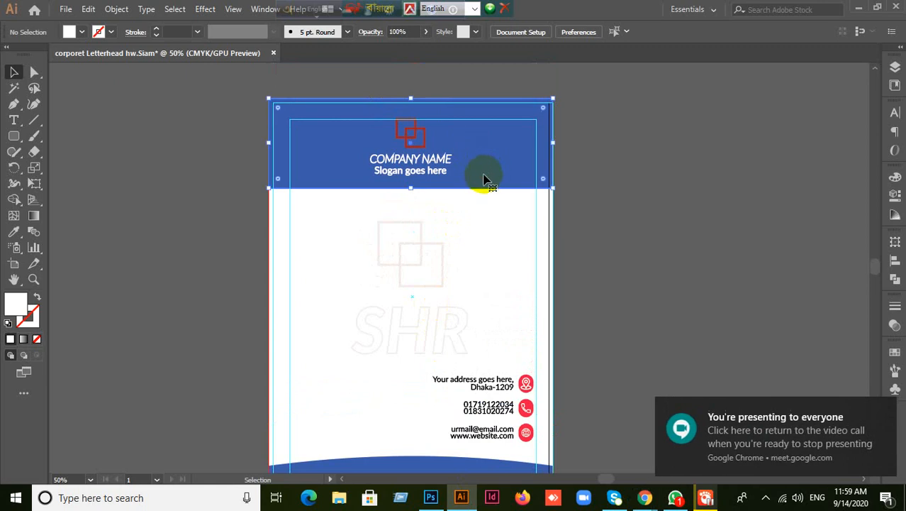
pyautogui.click(413, 134)
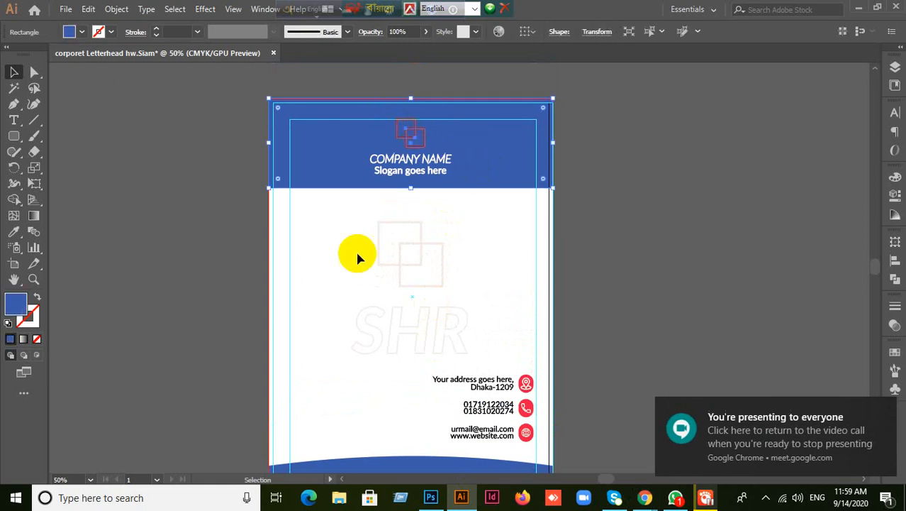
pyautogui.click(206, 318)
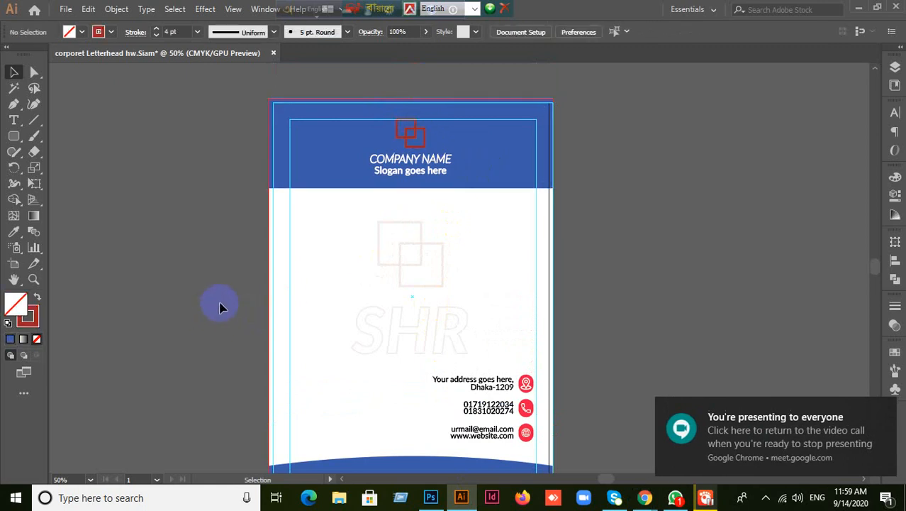
pyautogui.scroll(-3, 257, 302)
pyautogui.scroll(2, 259, 297)
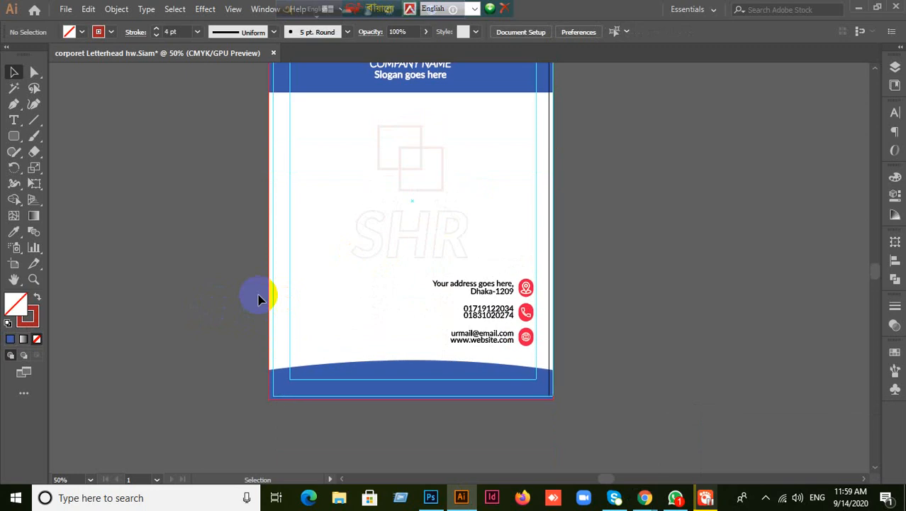
pyautogui.scroll(-1, 257, 298)
pyautogui.scroll(1, 257, 298)
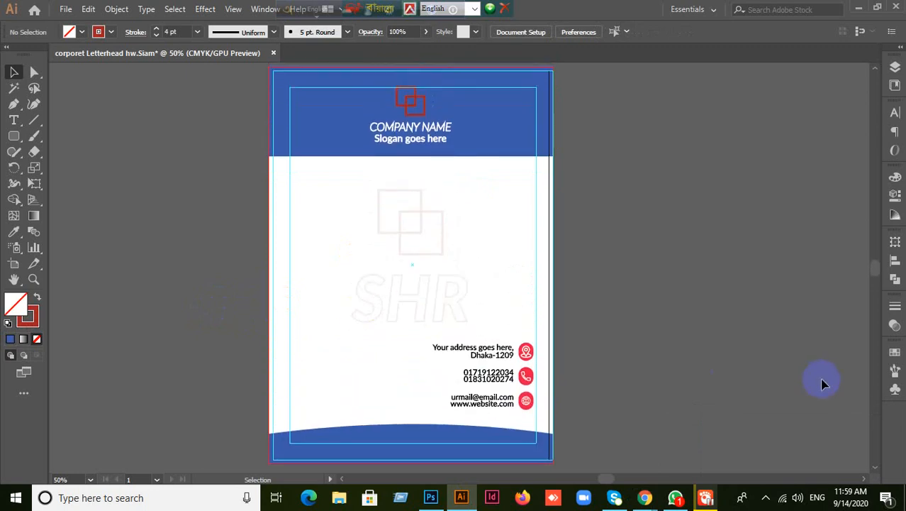
pyautogui.scroll(1, 645, 369)
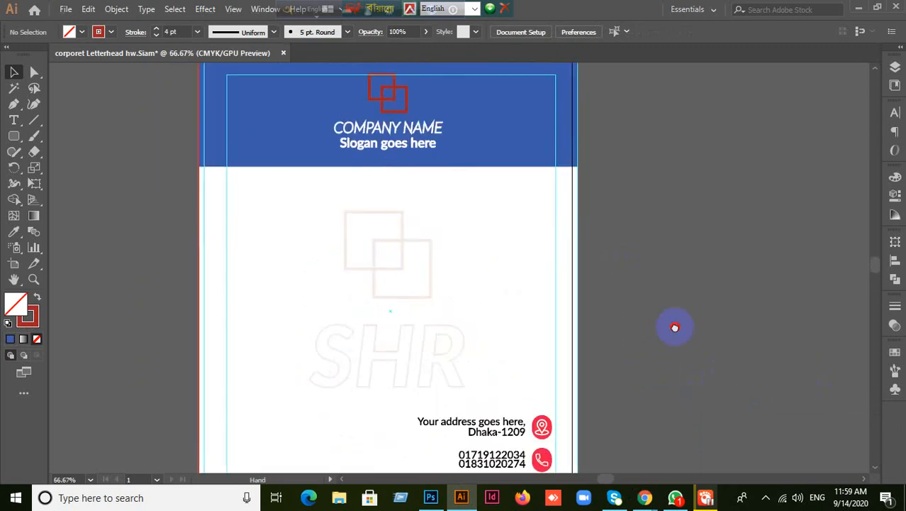
# - Ungroup the contact-info group, then ungroup the address text from its icon
pyautogui.click(541, 407)
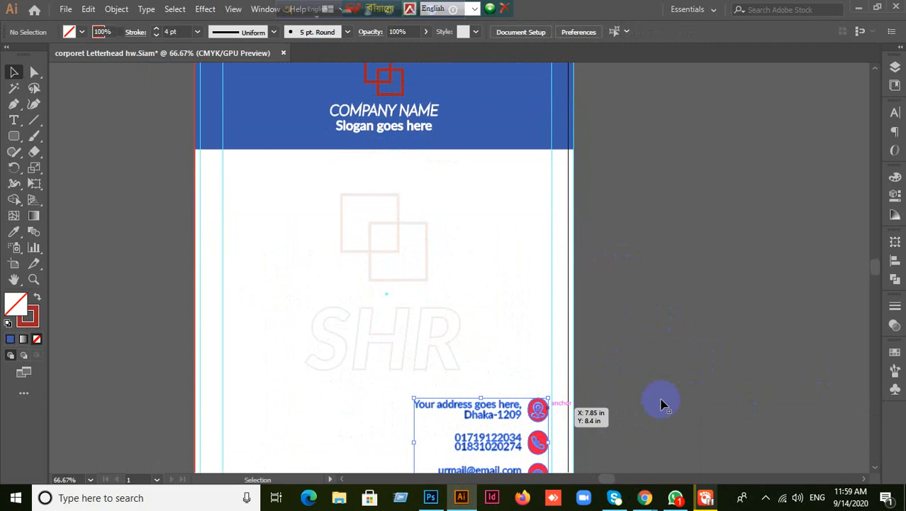
pyautogui.rightClick(538, 412)
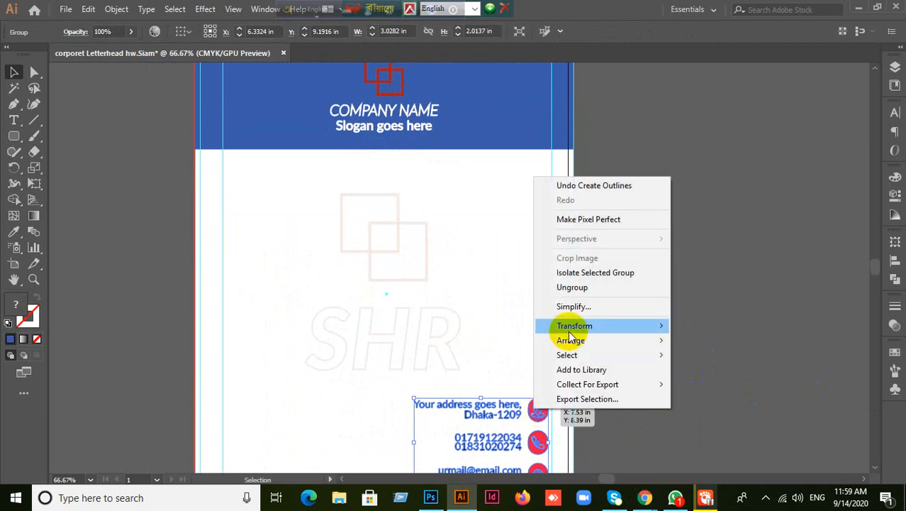
pyautogui.click(565, 288)
pyautogui.click(658, 309)
pyautogui.click(547, 409)
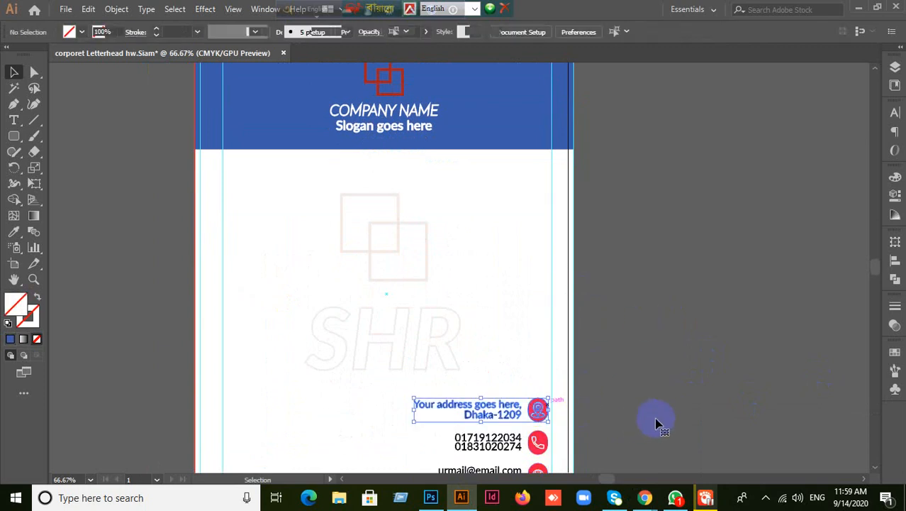
pyautogui.rightClick(531, 409)
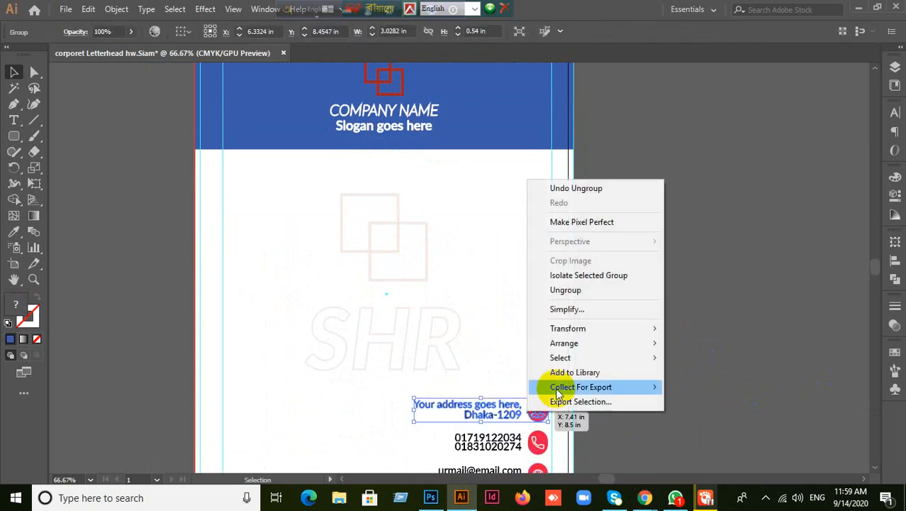
pyautogui.click(583, 291)
pyautogui.click(600, 402)
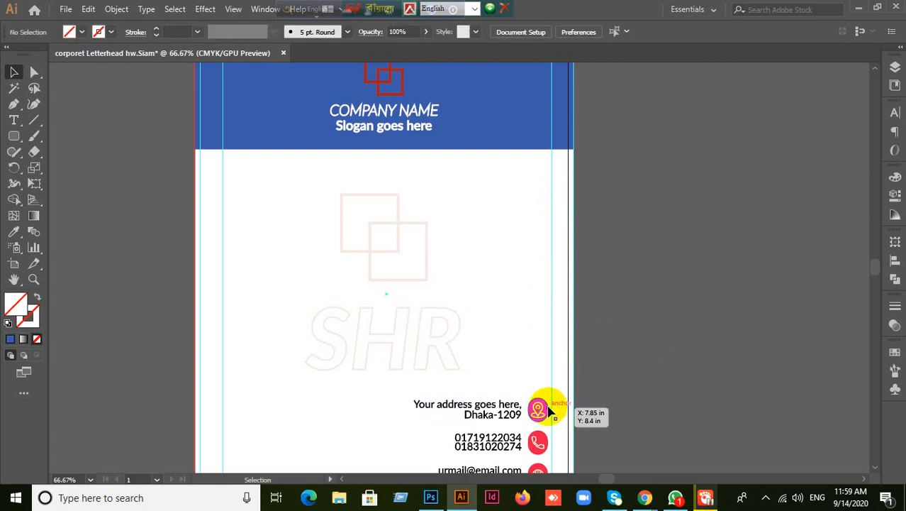
# - Recolour the address location icon with the logo's red using the Eyedropper
pyautogui.click(545, 407)
pyautogui.click(13, 232)
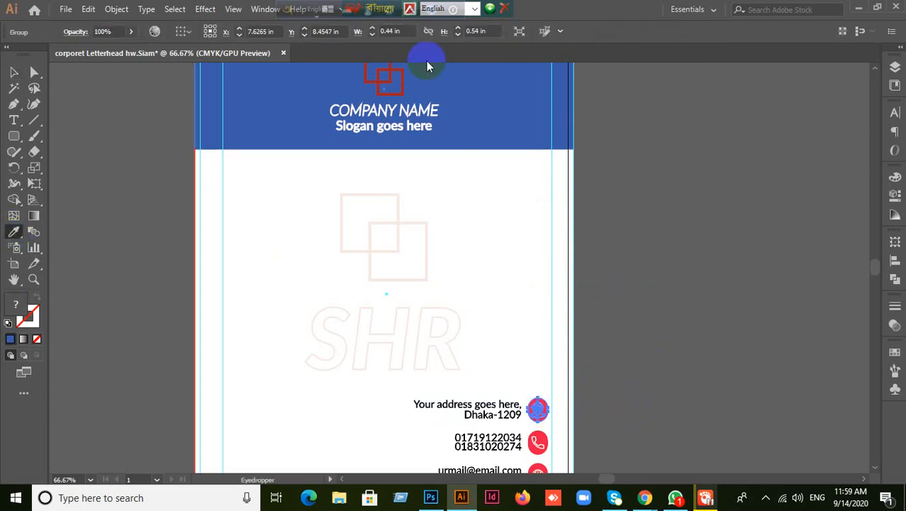
pyautogui.click(395, 79)
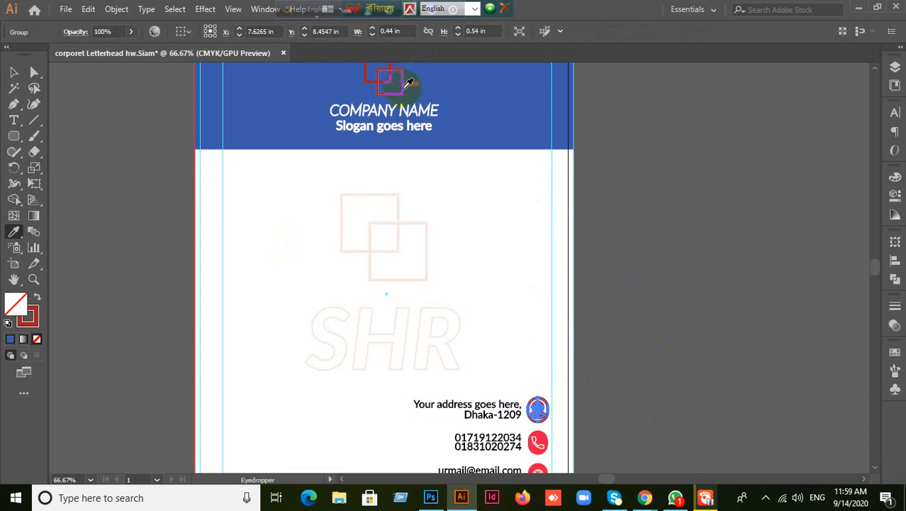
pyautogui.click(379, 182)
pyautogui.click(14, 73)
pyautogui.click(455, 107)
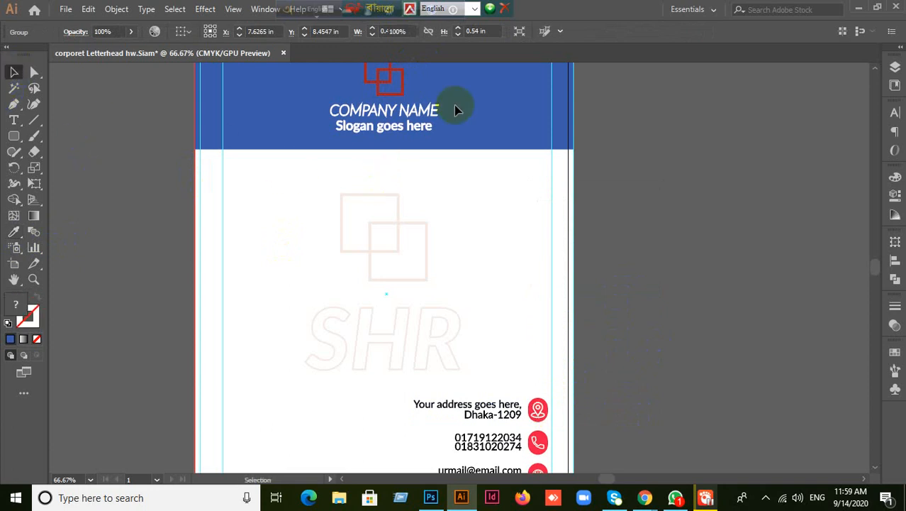
# - Expand the red logo's strokes into filled shapes with Object > Expand
pyautogui.click(407, 85)
pyautogui.click(407, 85)
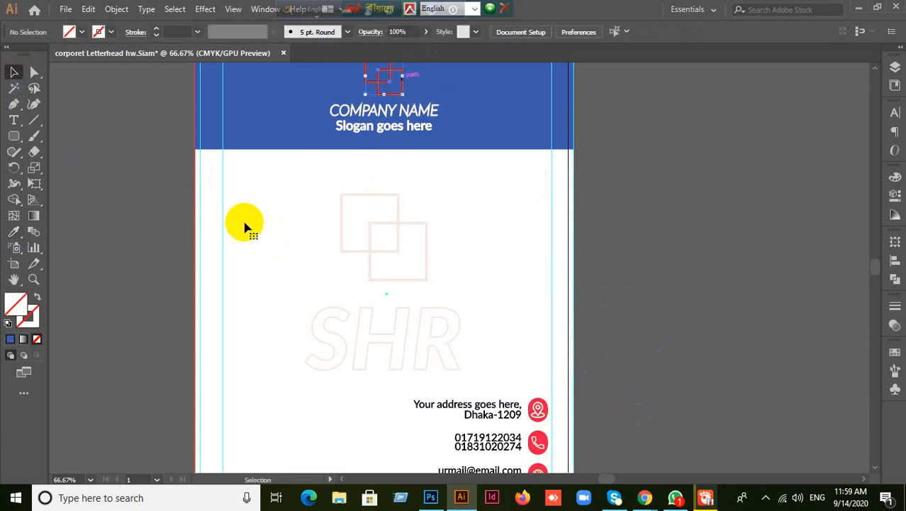
pyautogui.scroll(1, 235, 237)
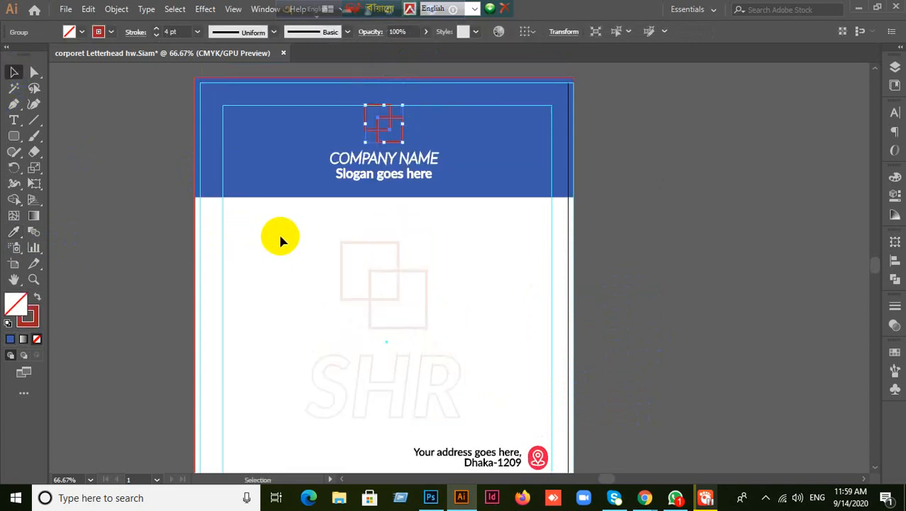
pyautogui.click(113, 9)
pyautogui.click(176, 162)
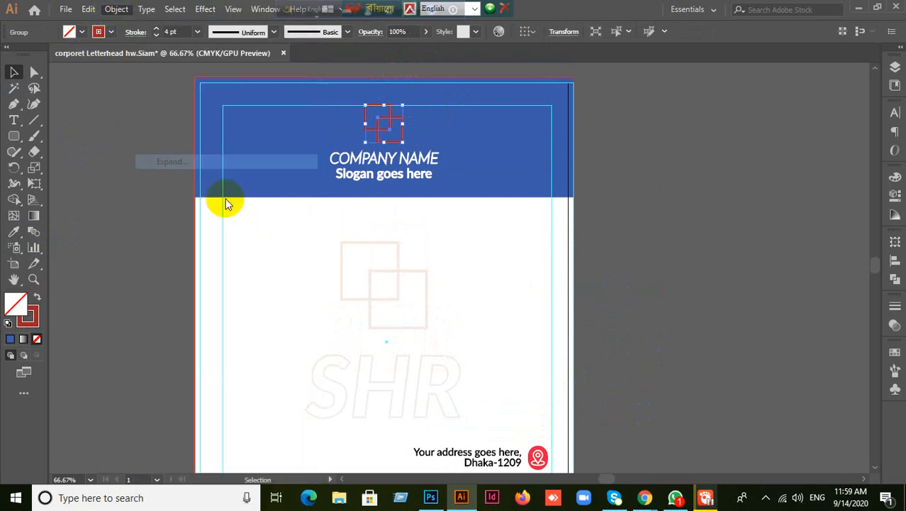
pyautogui.click(435, 323)
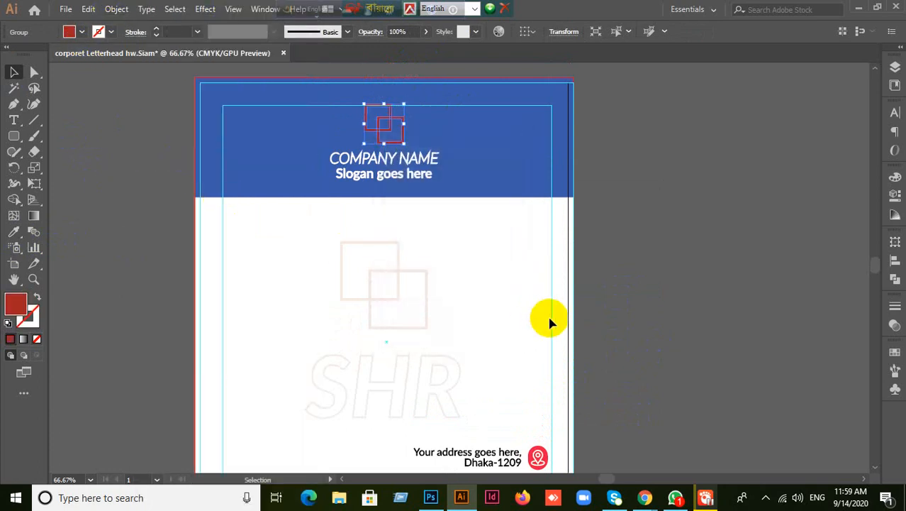
pyautogui.scroll(-1, 694, 317)
pyautogui.click(675, 368)
pyautogui.scroll(1, 674, 370)
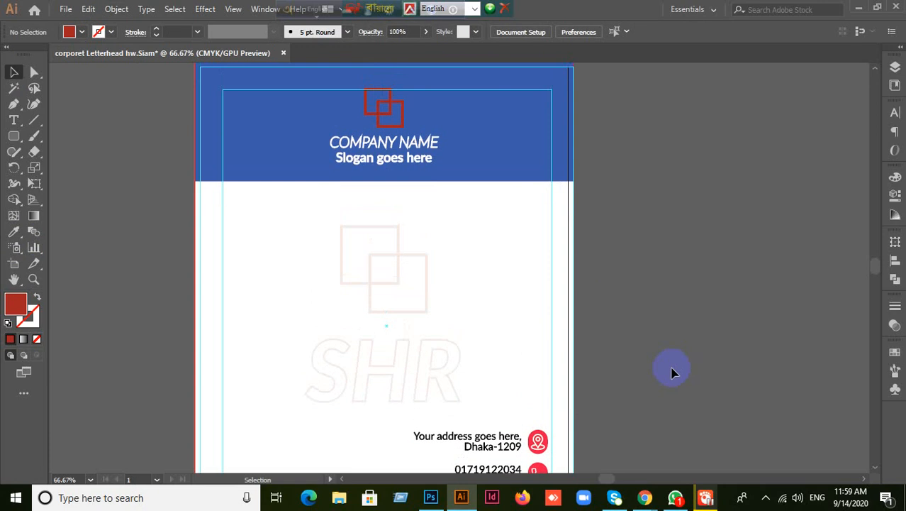
pyautogui.click(549, 441)
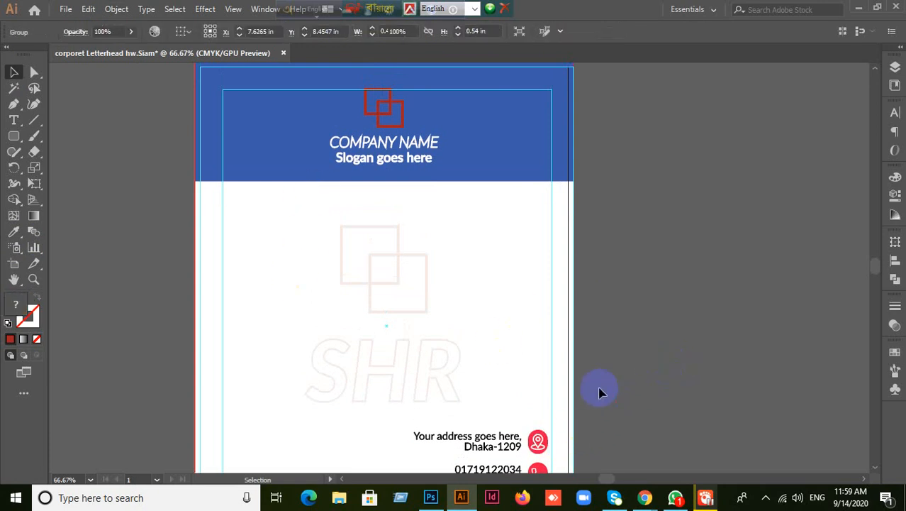
pyautogui.click(89, 98)
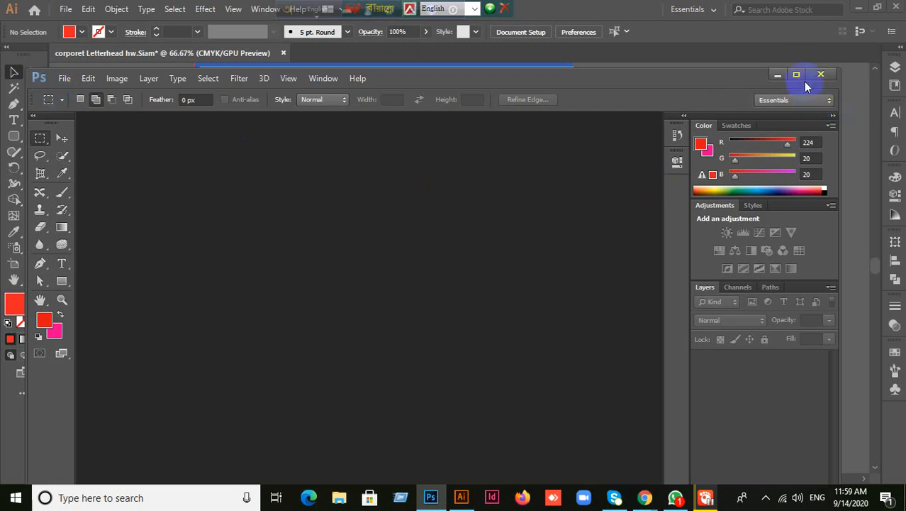
# - Maximise the Photoshop window, then return to the Illustrator letterhead
pyautogui.click(798, 75)
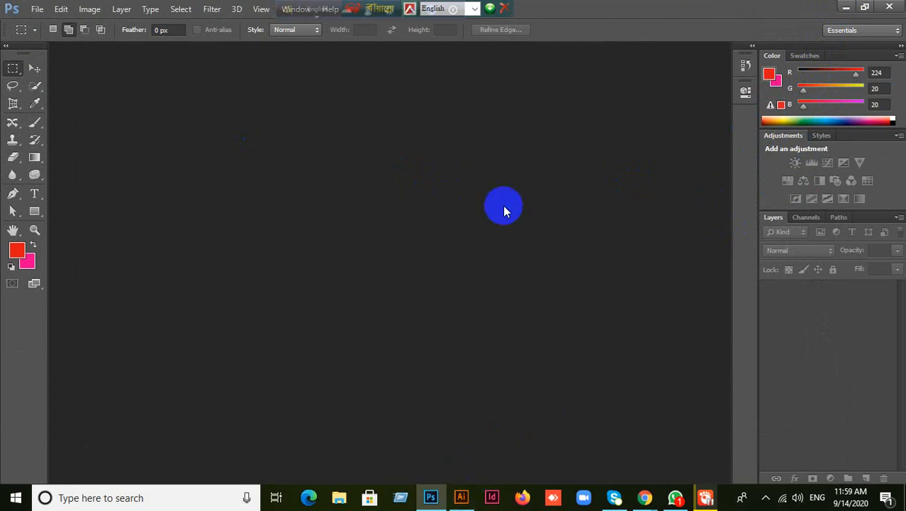
pyautogui.click(461, 497)
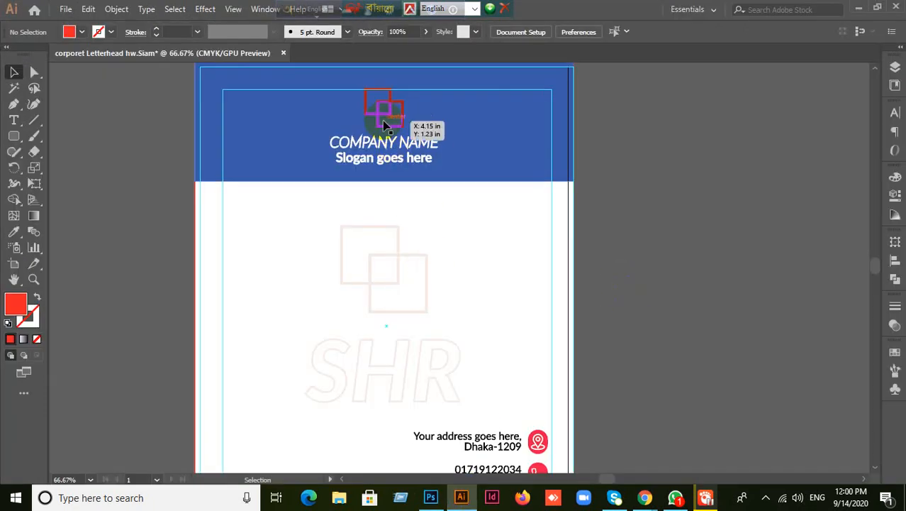
# - Ungroup the location pin icon and give its background shape the logo's darker red
pyautogui.click(383, 122)
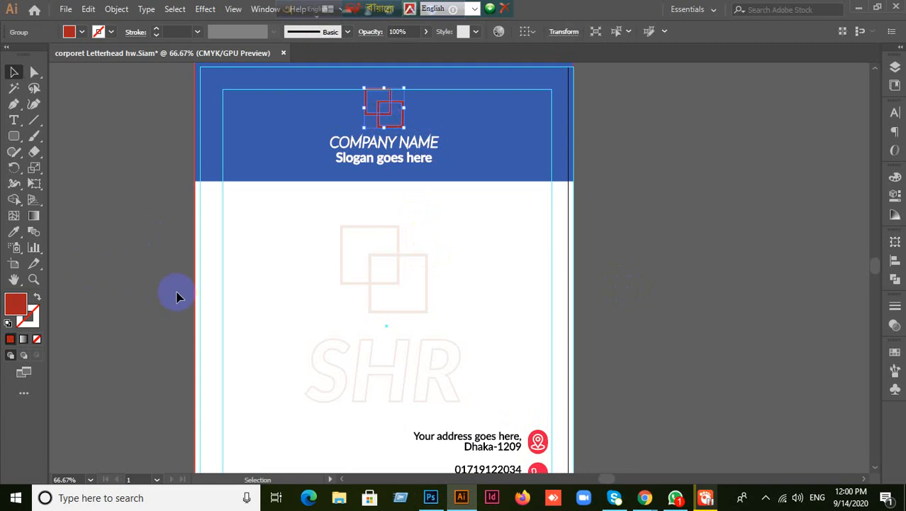
pyautogui.click(548, 441)
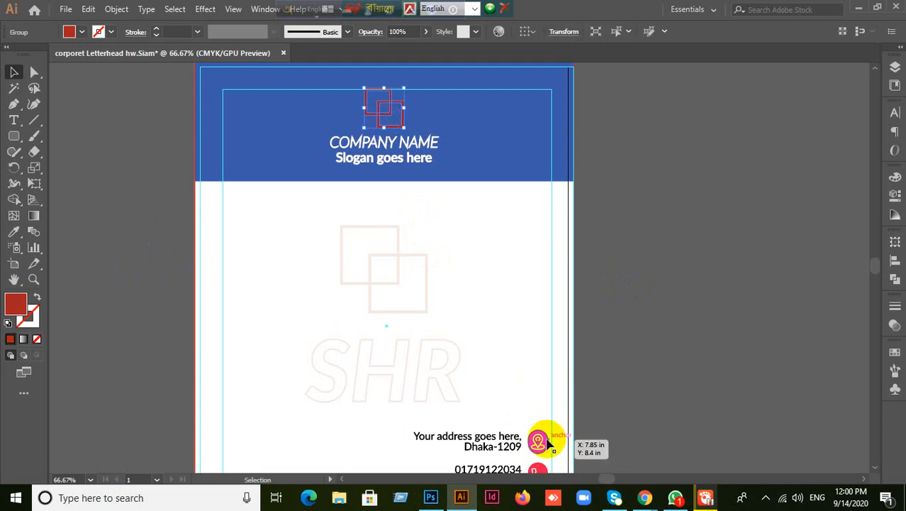
pyautogui.rightClick(548, 441)
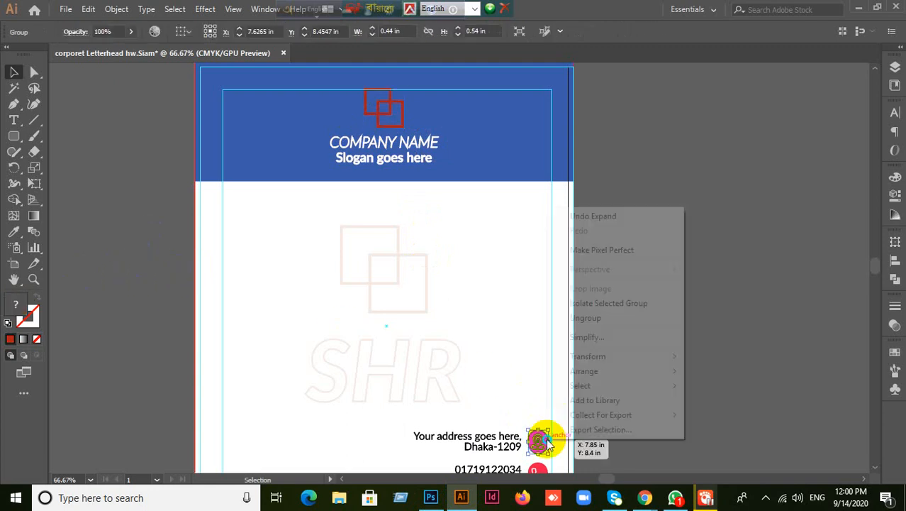
pyautogui.click(588, 317)
pyautogui.click(614, 421)
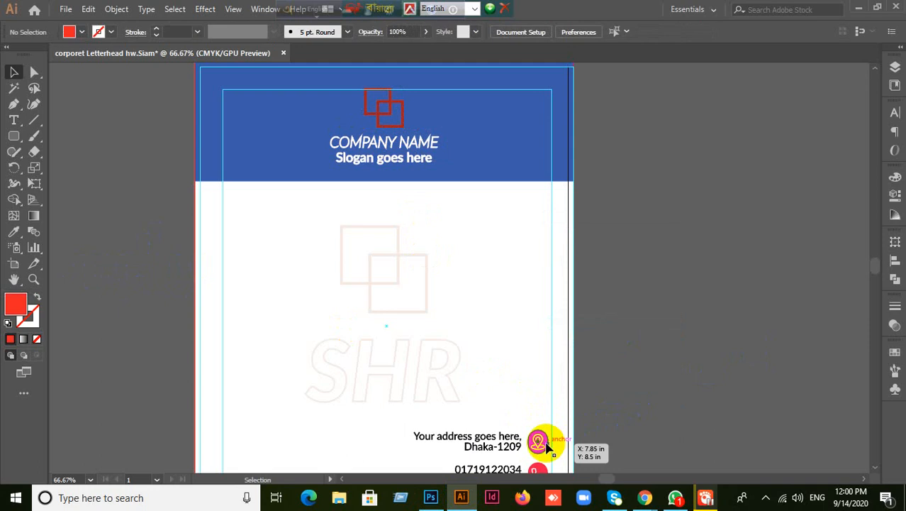
pyautogui.click(547, 444)
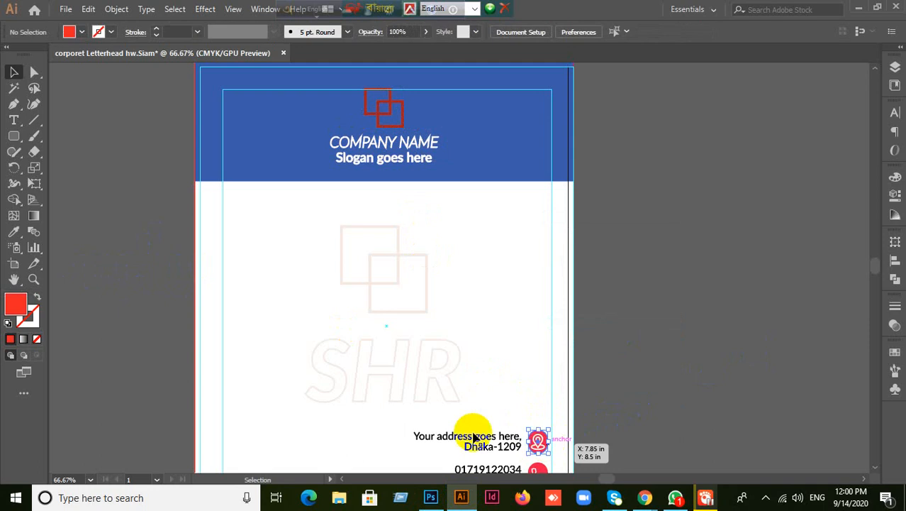
pyautogui.click(14, 234)
pyautogui.click(378, 104)
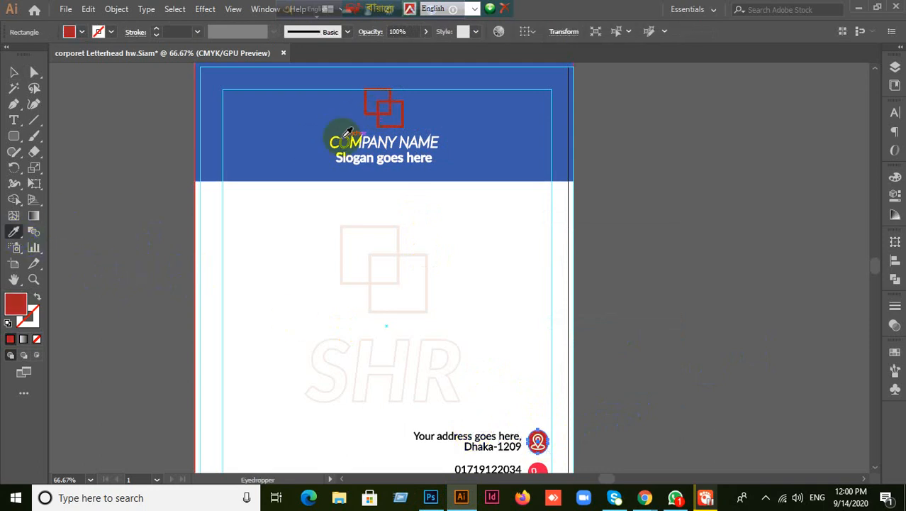
pyautogui.press('v')
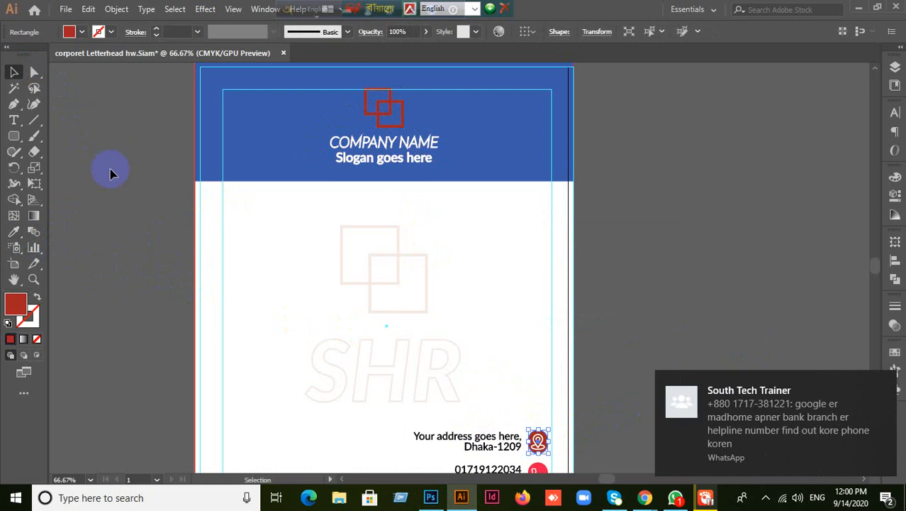
pyautogui.click(712, 298)
# - Separate the phone number from its icon and eyedrop the location icon's dark red onto it
pyautogui.scroll(-3, 712, 297)
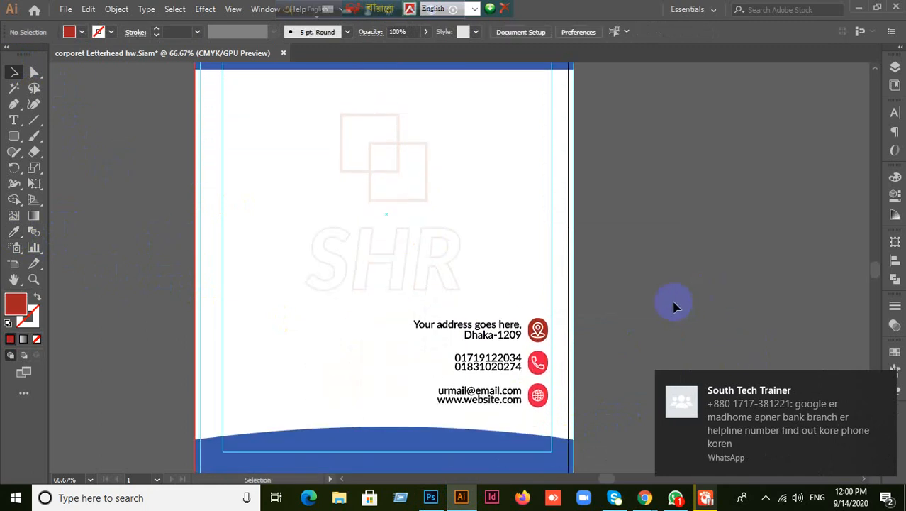
pyautogui.click(549, 358)
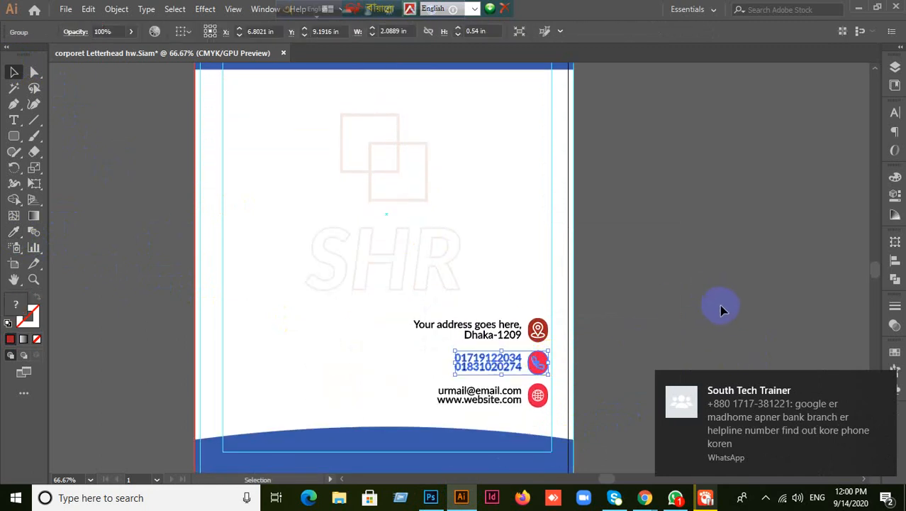
pyautogui.click(617, 350)
pyautogui.scroll(2, 595, 359)
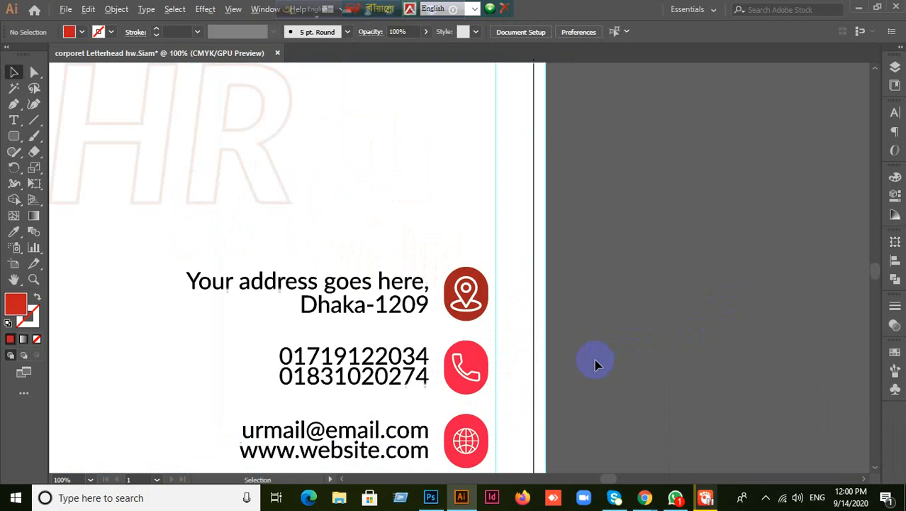
pyautogui.click(483, 380)
pyautogui.rightClick(483, 379)
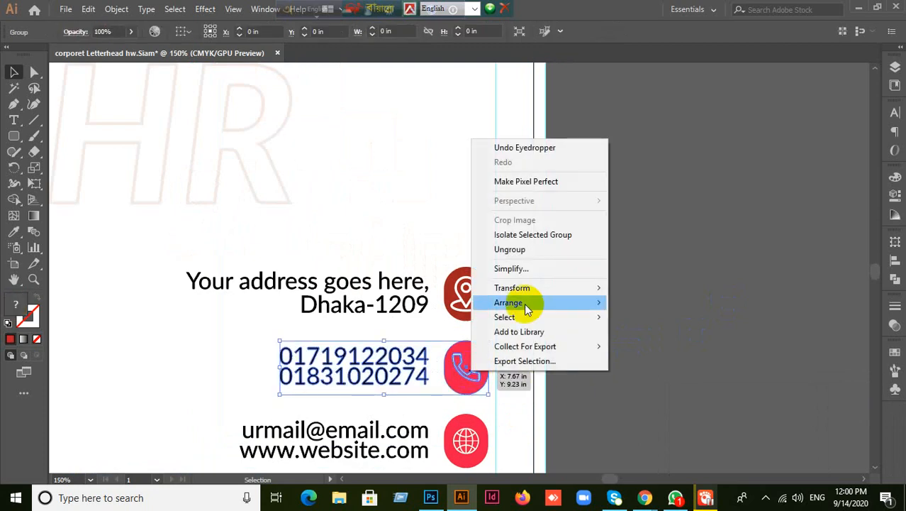
pyautogui.click(533, 250)
pyautogui.click(639, 340)
pyautogui.click(487, 360)
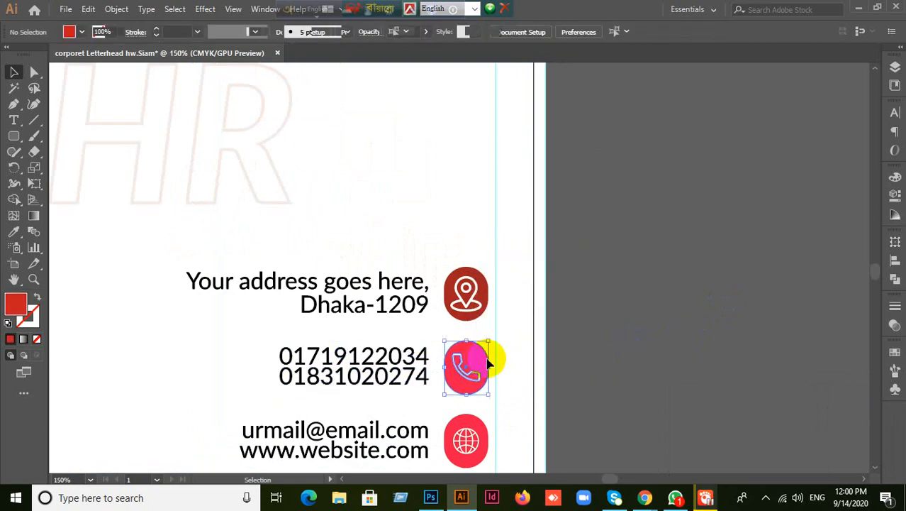
pyautogui.click(13, 232)
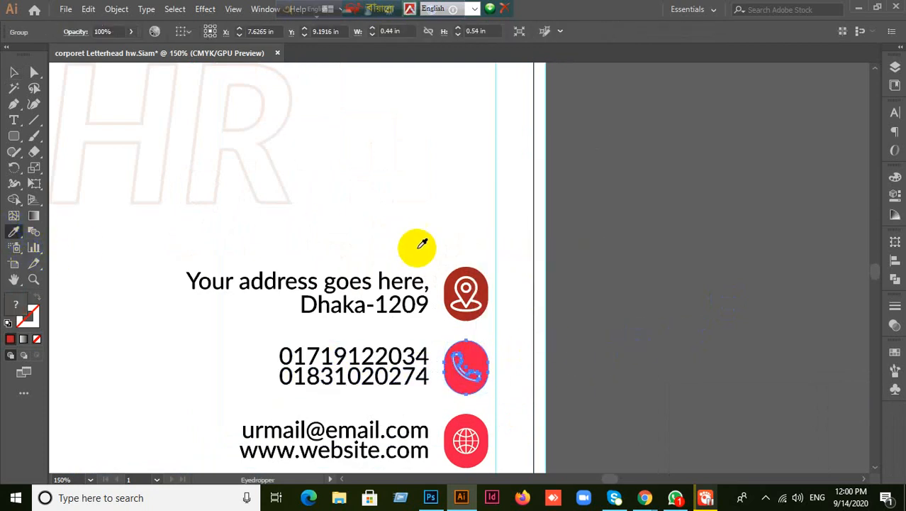
pyautogui.click(479, 274)
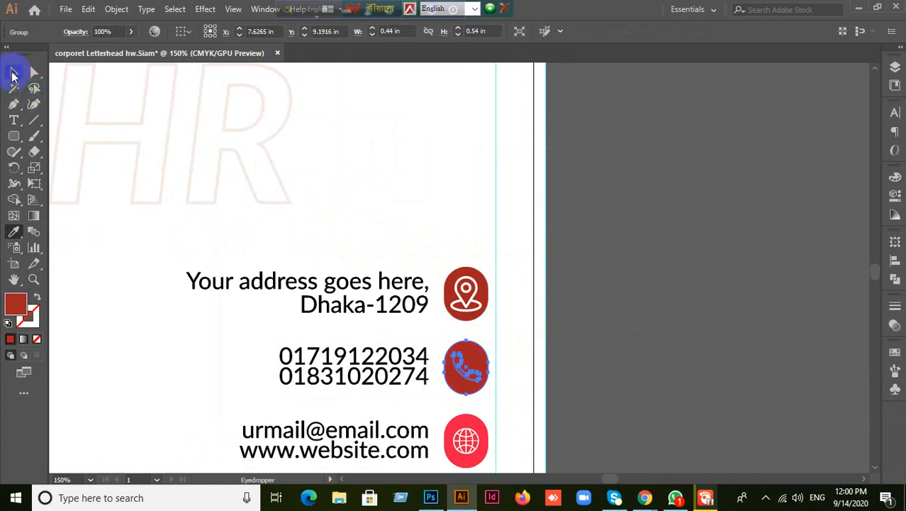
pyautogui.click(12, 74)
pyautogui.click(611, 334)
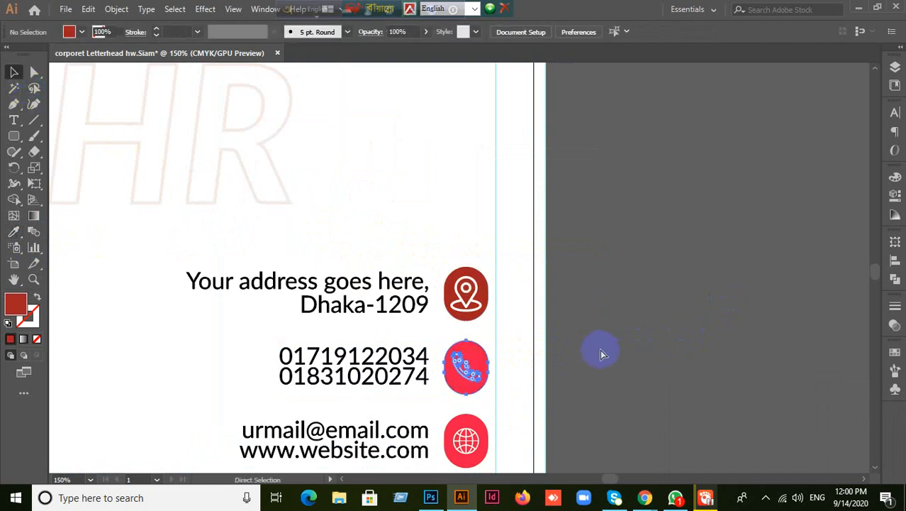
# - Ungroup the phone icon and give its background circle the address icon's dark red
pyautogui.click(480, 364)
pyautogui.rightClick(475, 374)
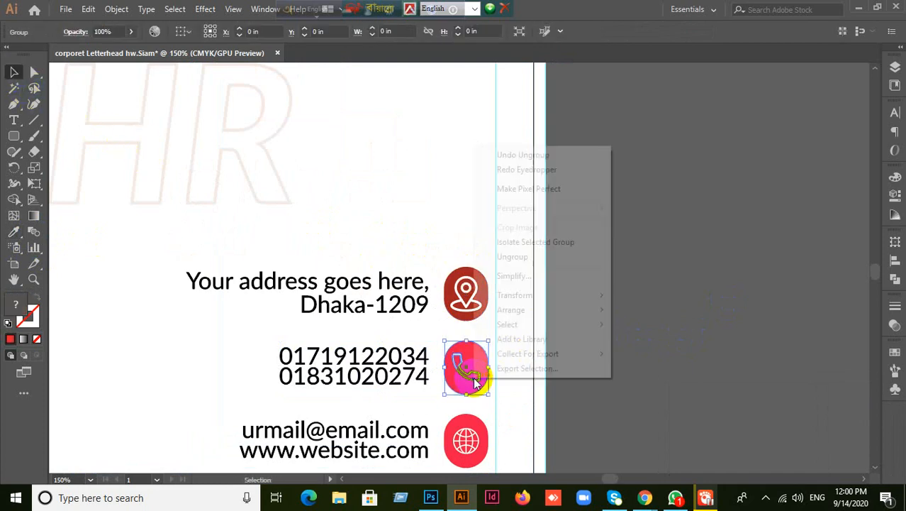
pyautogui.click(534, 268)
pyautogui.click(596, 347)
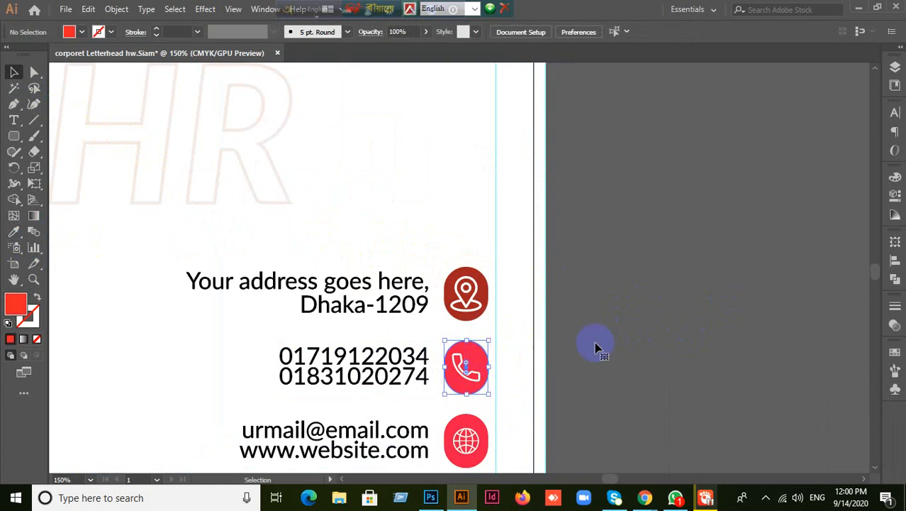
pyautogui.click(480, 277)
pyautogui.scroll(-5, 567, 307)
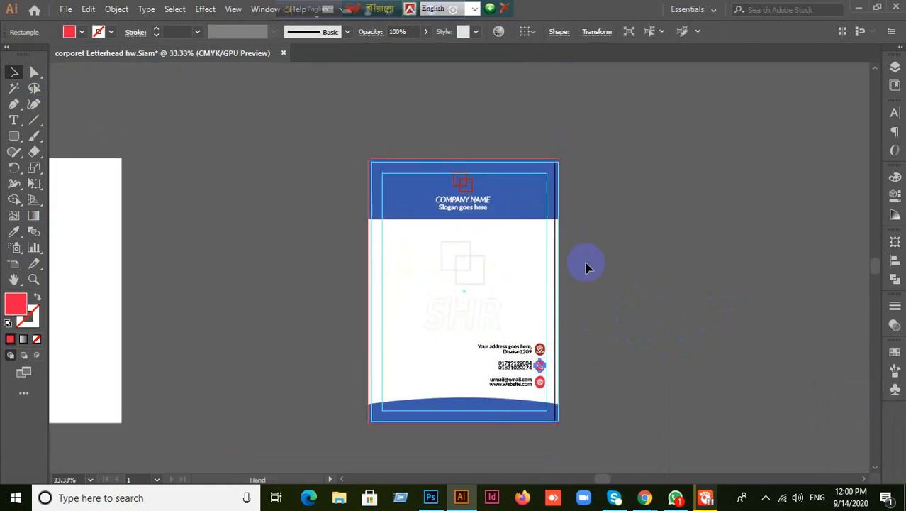
pyautogui.scroll(4, 585, 263)
pyautogui.click(484, 358)
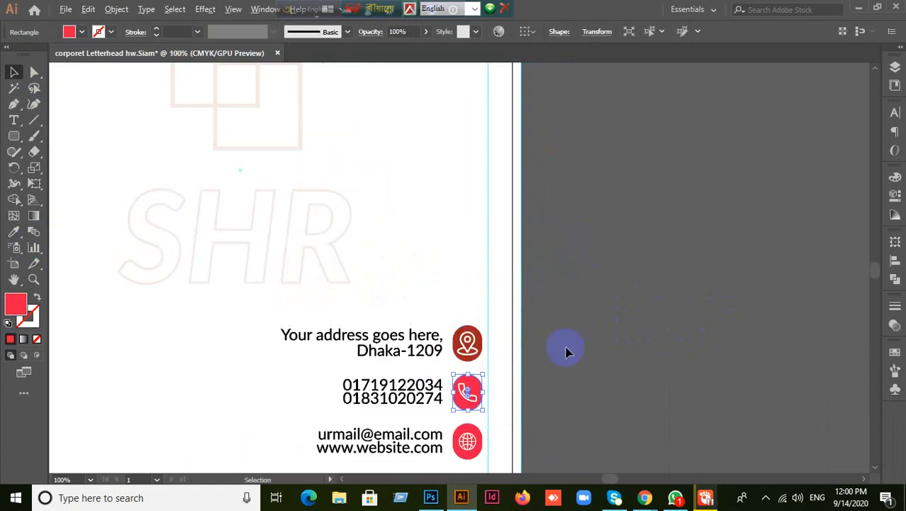
pyautogui.scroll(1, 567, 351)
pyautogui.click(13, 231)
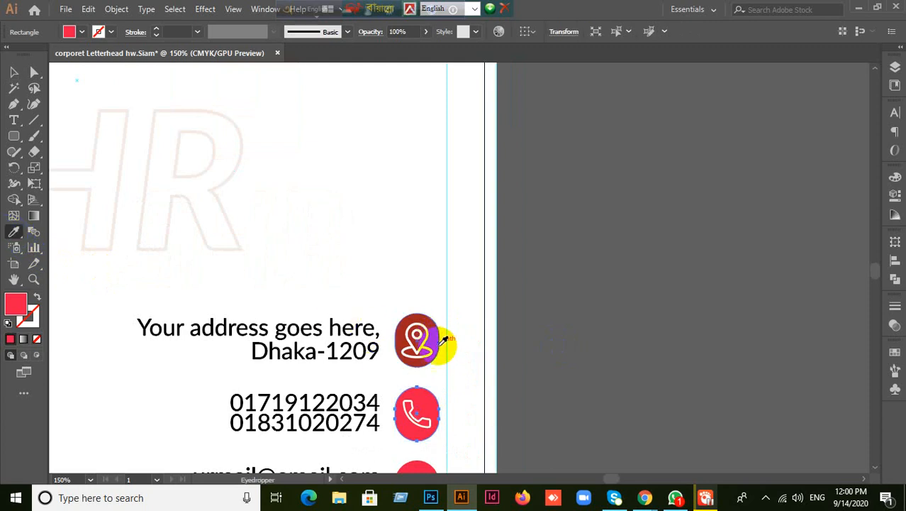
pyautogui.click(442, 341)
pyautogui.click(13, 73)
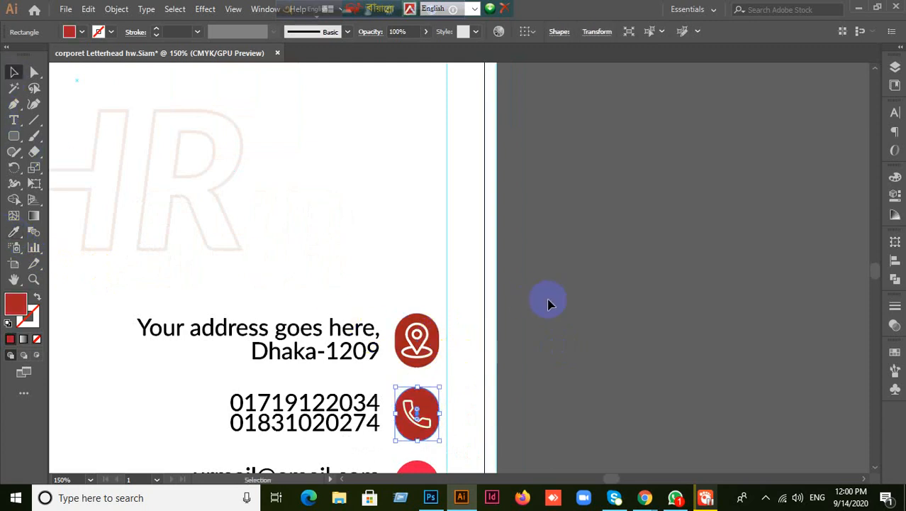
pyautogui.scroll(-1, 546, 300)
pyautogui.scroll(2, 528, 319)
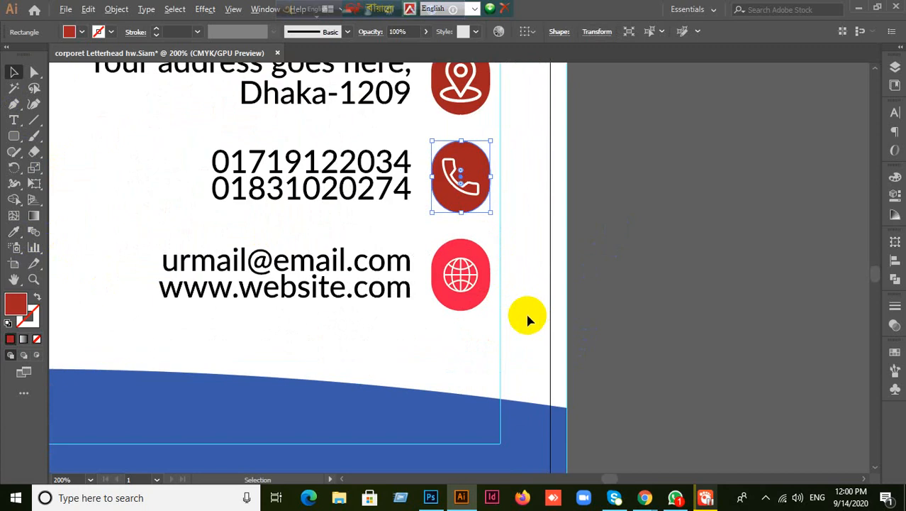
# - Ungroup the email text and globe icon, colour the globe circle dark red, then minimise Illustrator
pyautogui.click(479, 305)
pyautogui.rightClick(477, 305)
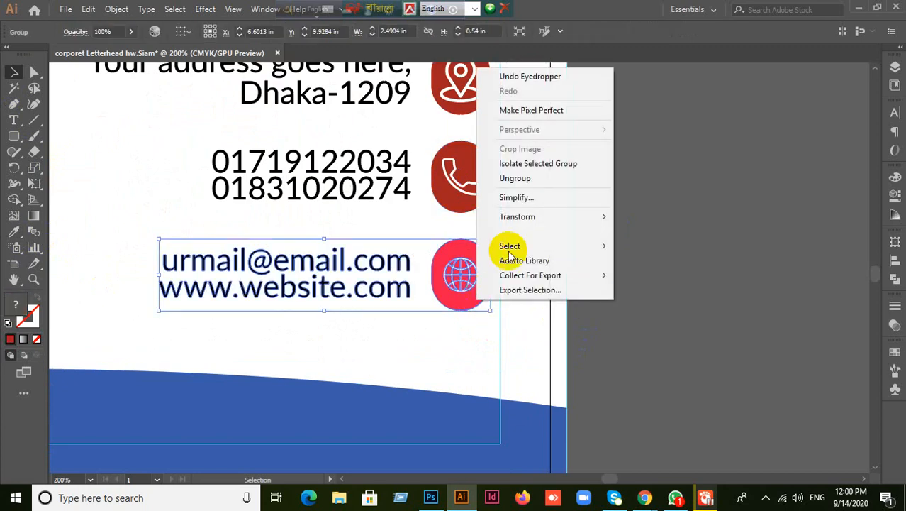
pyautogui.click(515, 178)
pyautogui.click(566, 293)
pyautogui.click(477, 307)
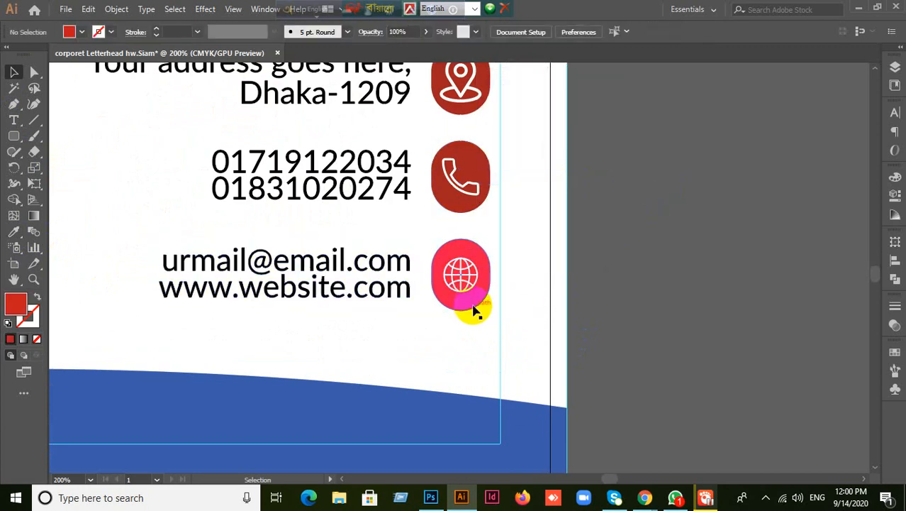
pyautogui.rightClick(473, 310)
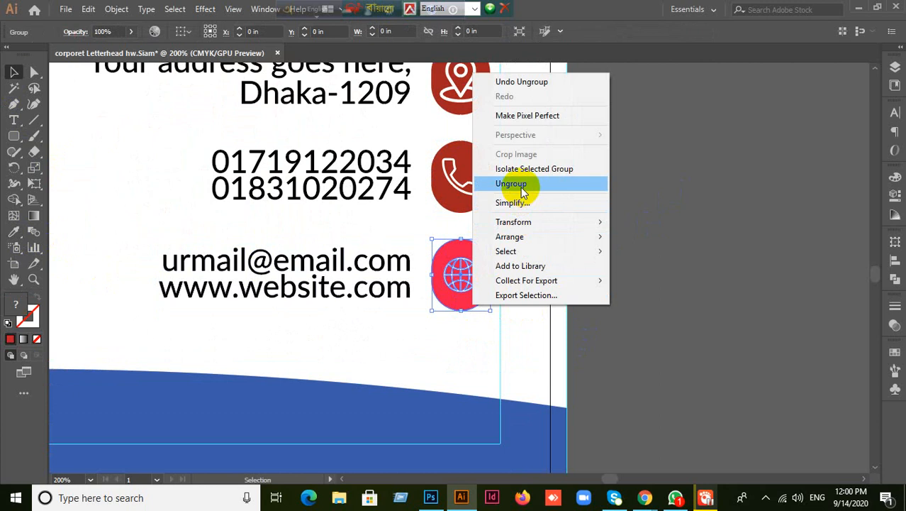
pyautogui.click(507, 183)
pyautogui.click(603, 236)
pyautogui.click(482, 303)
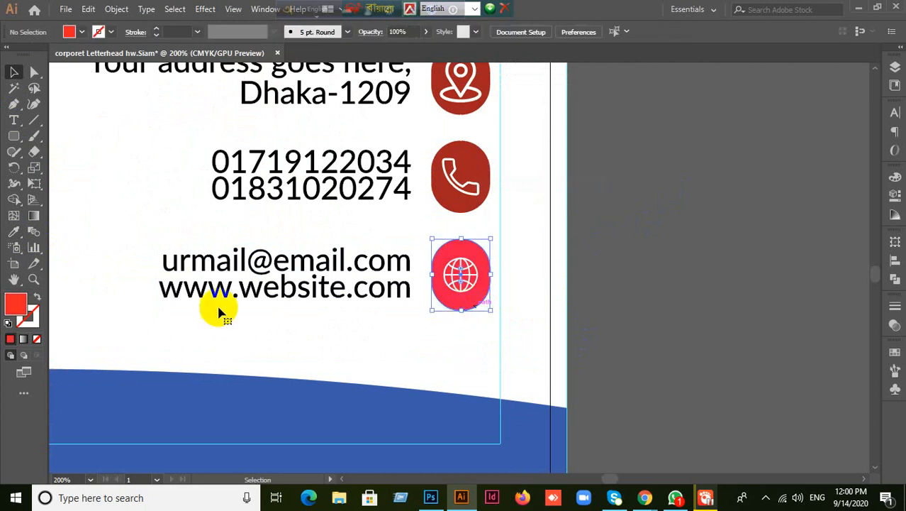
pyautogui.click(14, 232)
pyautogui.click(466, 162)
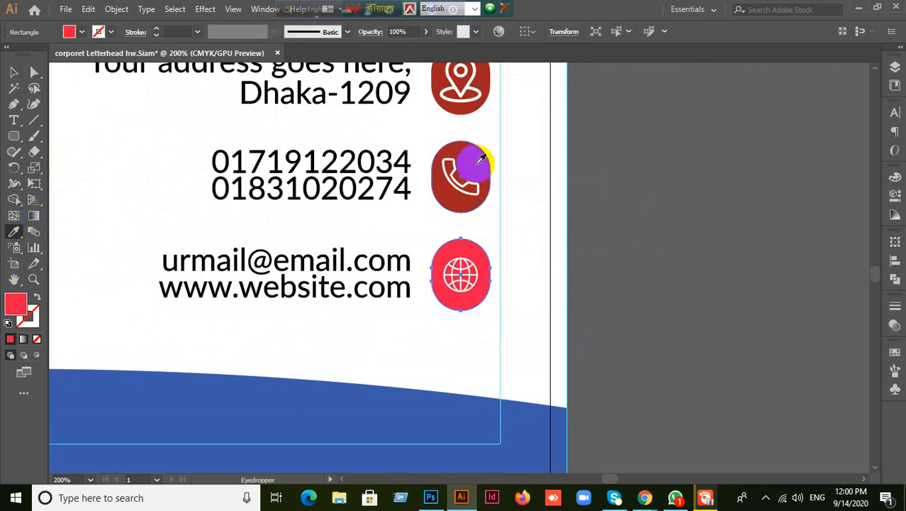
pyautogui.scroll(2, 592, 322)
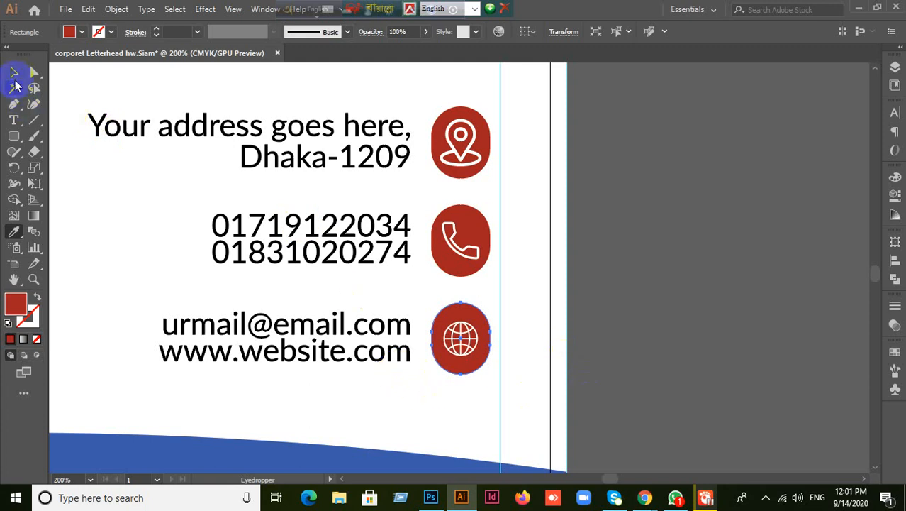
pyautogui.click(13, 74)
pyautogui.click(773, 119)
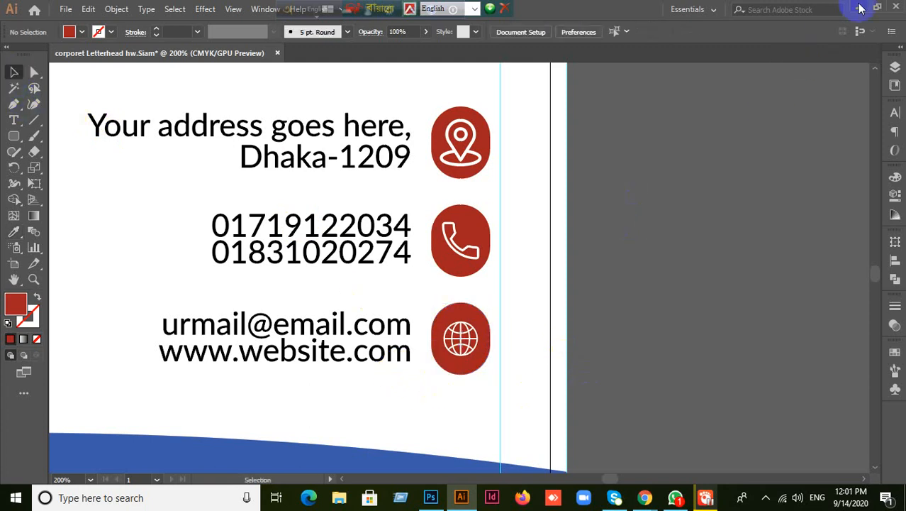
pyautogui.click(861, 9)
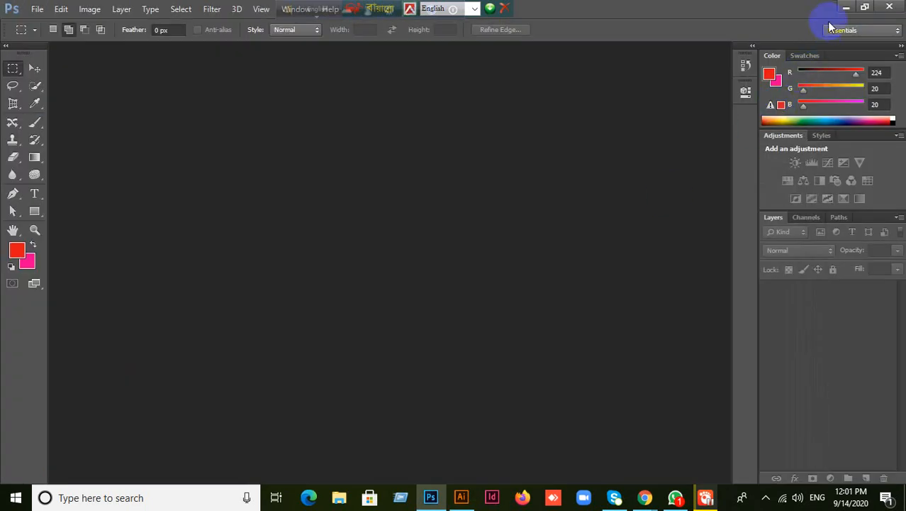
# - Minimise Photoshop and Meet, then drag the letterhead file from the desktop into Illustrator
pyautogui.click(844, 9)
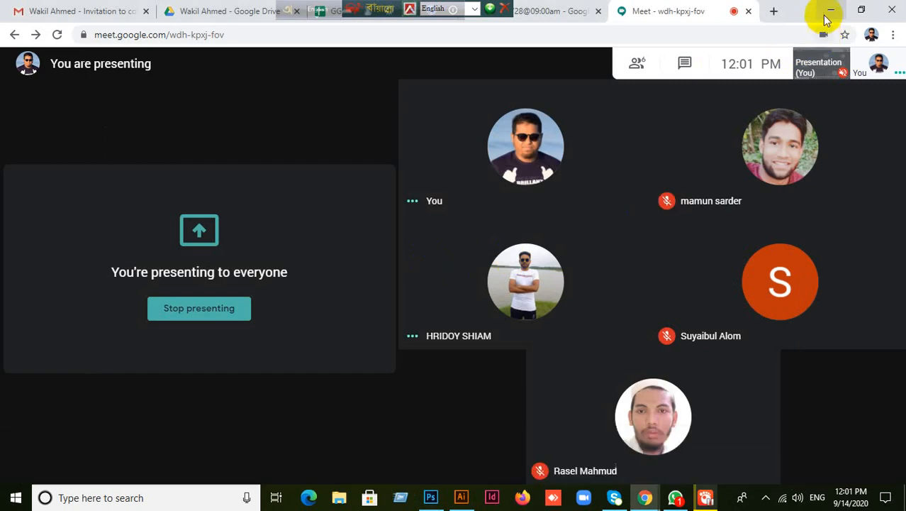
pyautogui.click(831, 10)
pyautogui.moveTo(223, 160); pyautogui.dragTo(612, 5)
pyautogui.moveTo(674, 224); pyautogui.dragTo(674, 224)
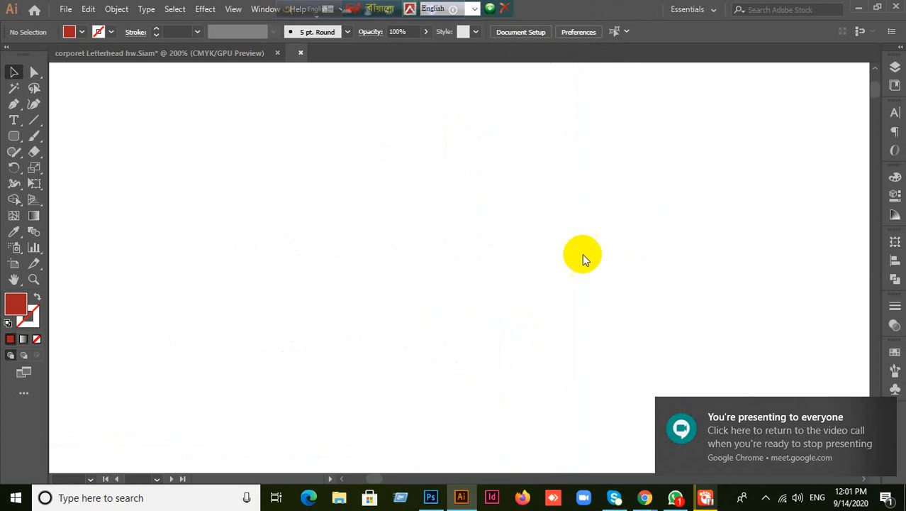
# - Delete the upper body paragraph and the recipient name and address block
pyautogui.scroll(5, 430, 156)
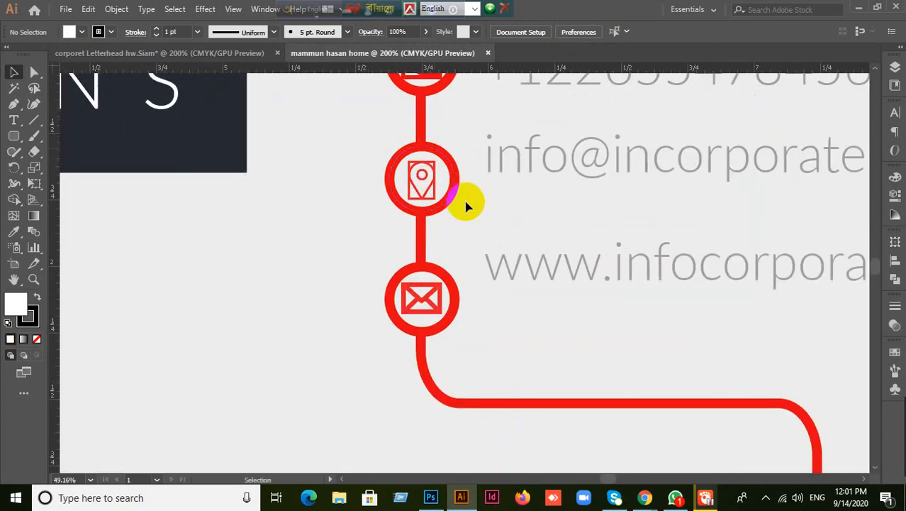
pyautogui.scroll(1, 417, 166)
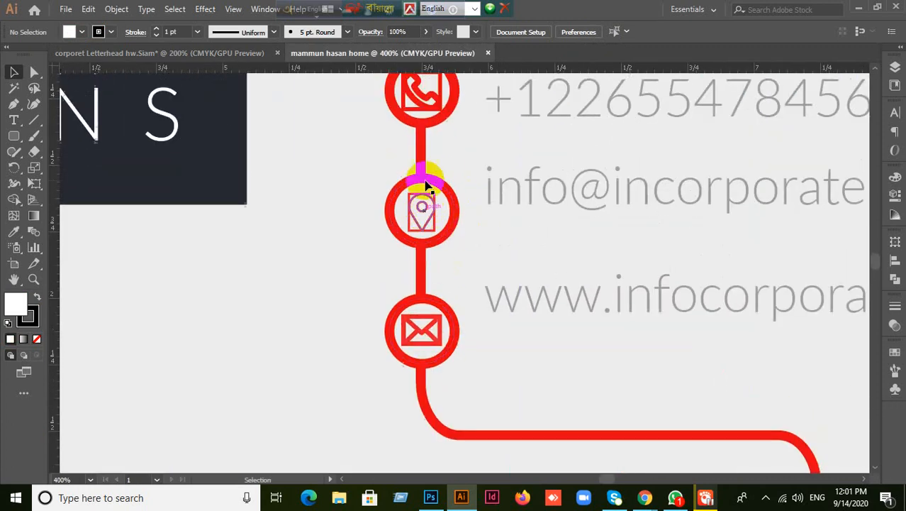
pyautogui.scroll(1, 431, 174)
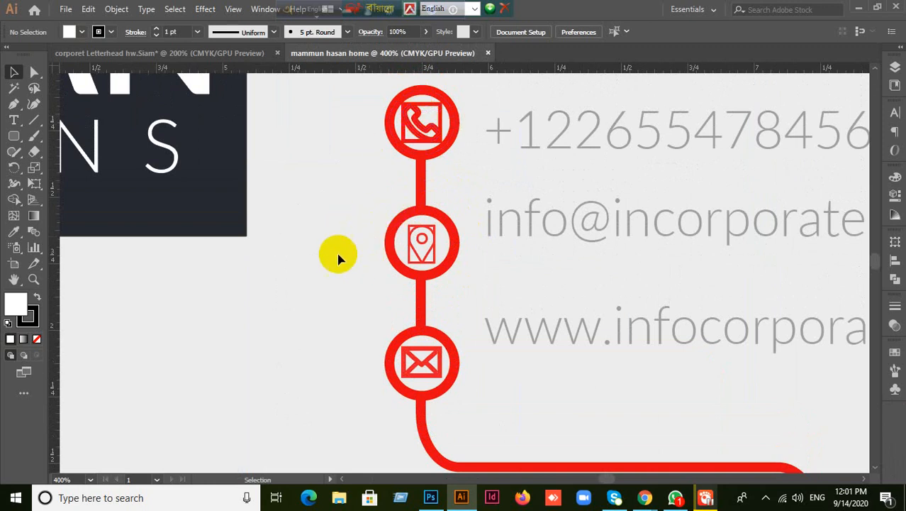
pyautogui.scroll(-1, 341, 256)
pyautogui.scroll(-1, 350, 257)
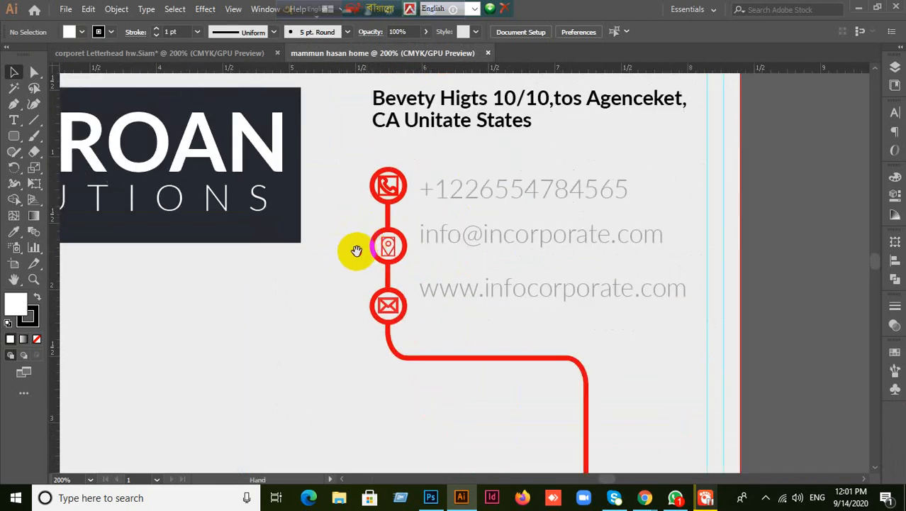
pyautogui.moveTo(356, 251); pyautogui.dragTo(690, 264)
pyautogui.scroll(-1, 689, 268)
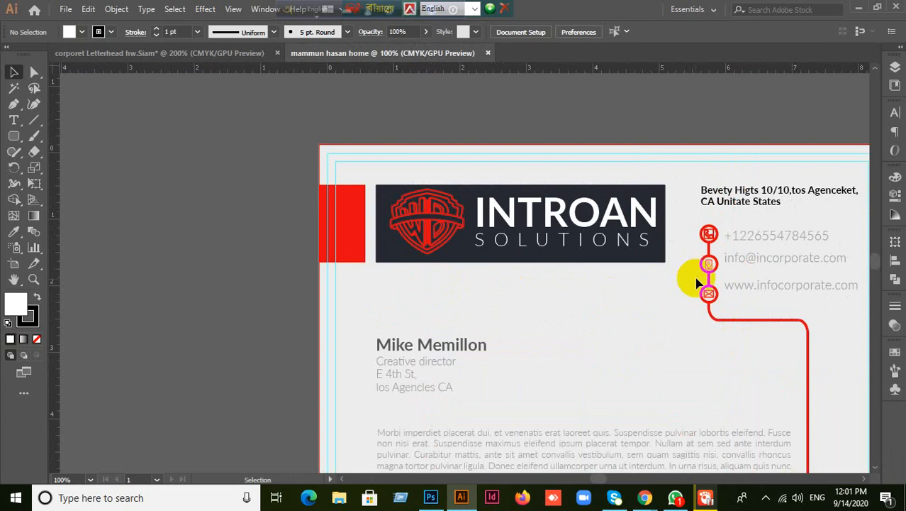
pyautogui.moveTo(761, 298); pyautogui.dragTo(639, 259)
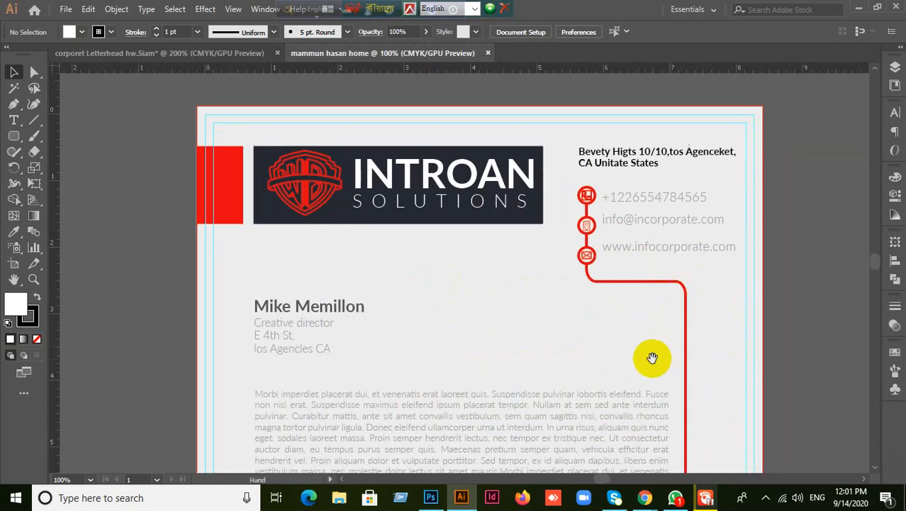
pyautogui.scroll(-3, 652, 358)
pyautogui.scroll(1, 667, 363)
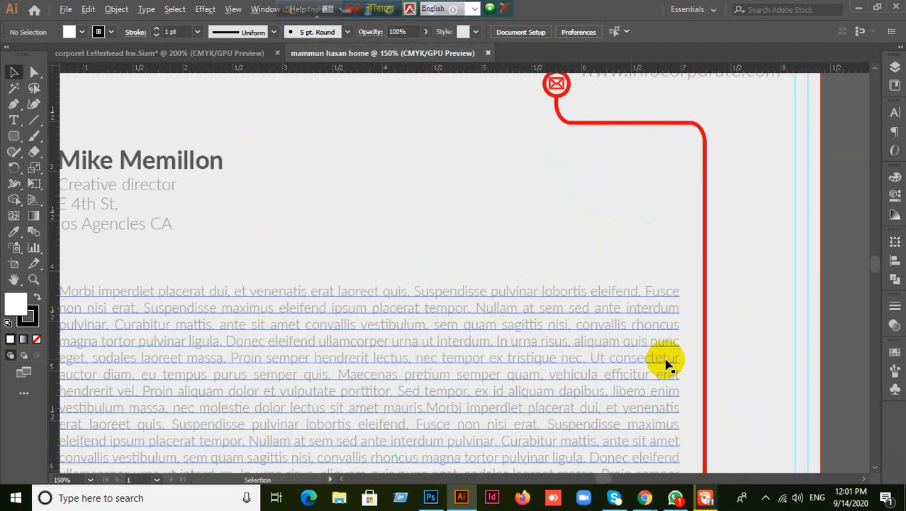
pyautogui.scroll(-2, 667, 363)
pyautogui.moveTo(618, 352); pyautogui.dragTo(582, 213)
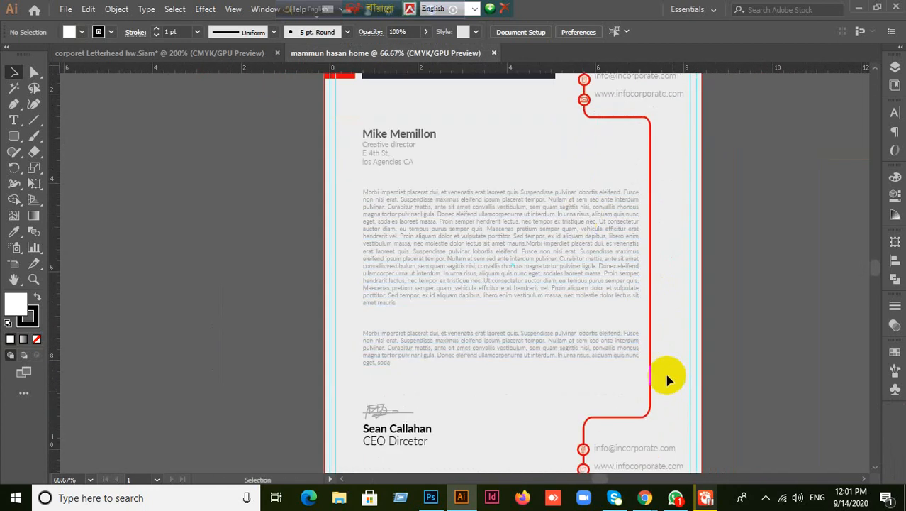
pyautogui.click(411, 265)
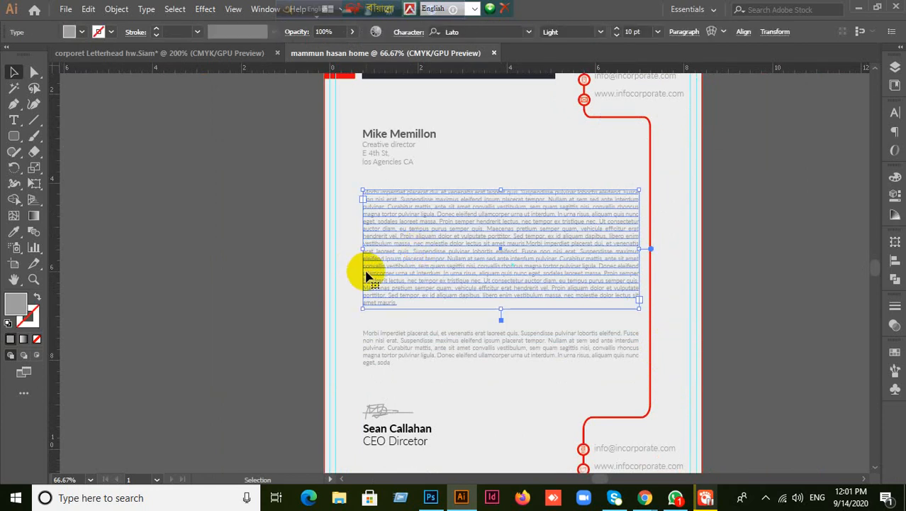
pyautogui.press('Delete')
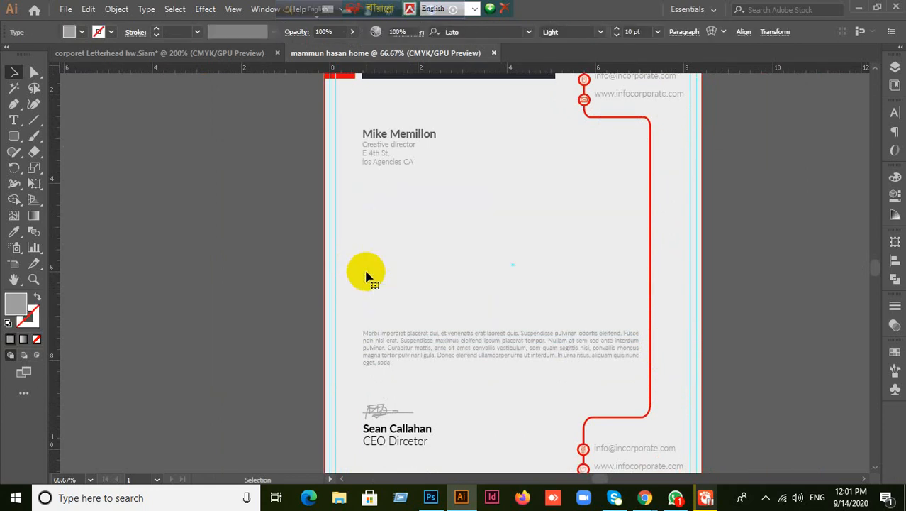
pyautogui.click(388, 140)
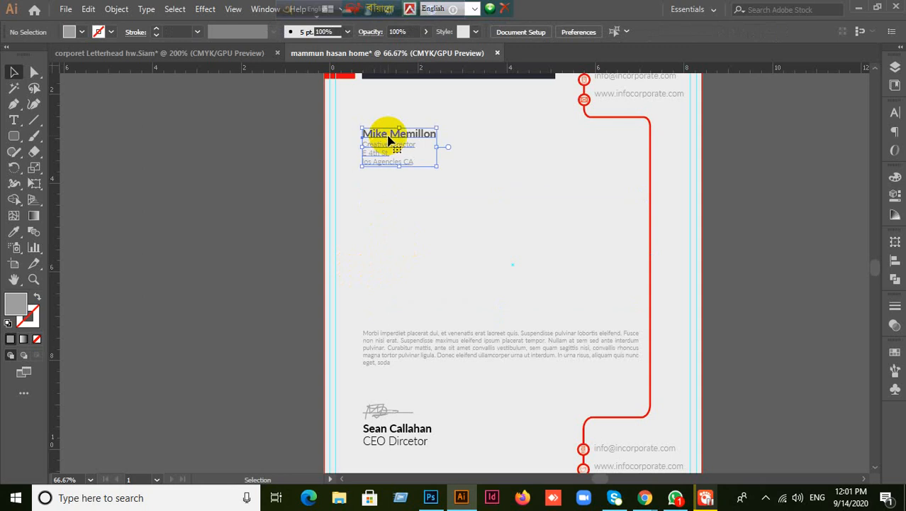
pyautogui.press('Delete')
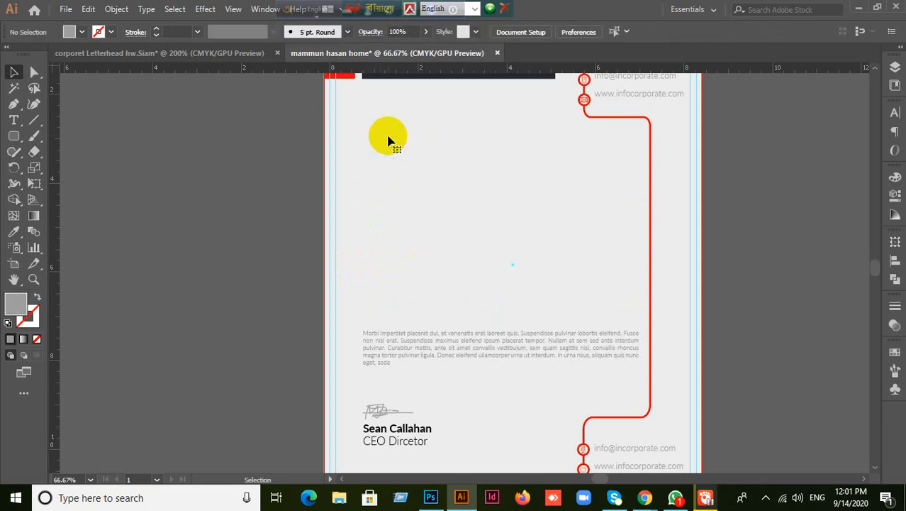
# - Delete the lower body paragraph, the handwritten signature, and the sender's name and job title
pyautogui.click(411, 349)
pyautogui.press('Delete')
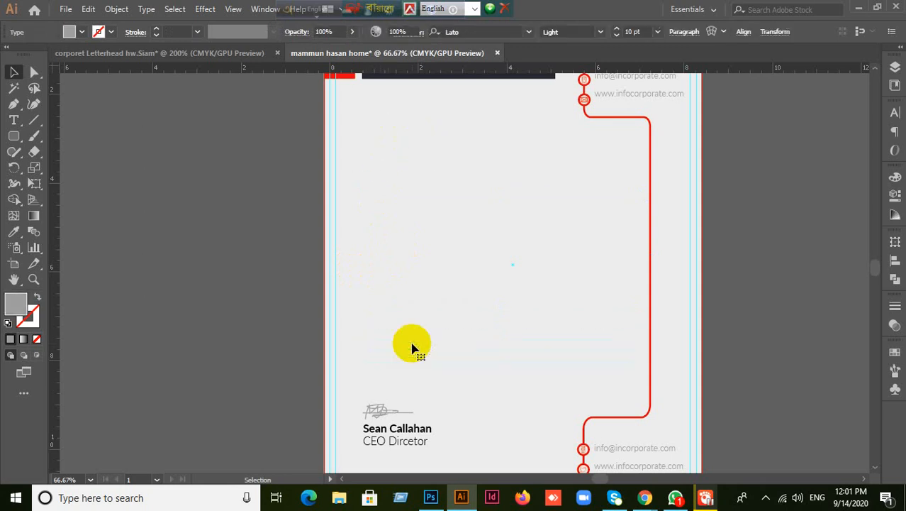
pyautogui.click(387, 418)
pyautogui.scroll(-3, 259, 364)
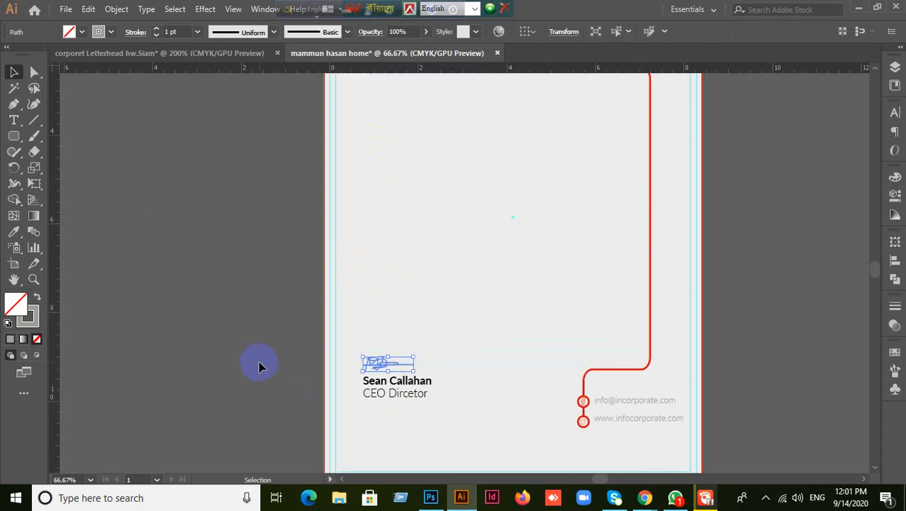
pyautogui.press('Delete')
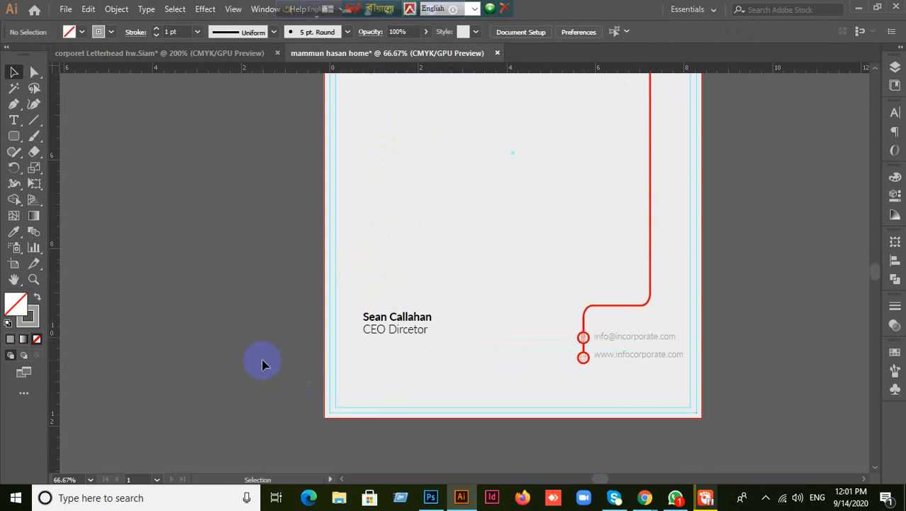
pyautogui.moveTo(347, 287); pyautogui.dragTo(409, 351)
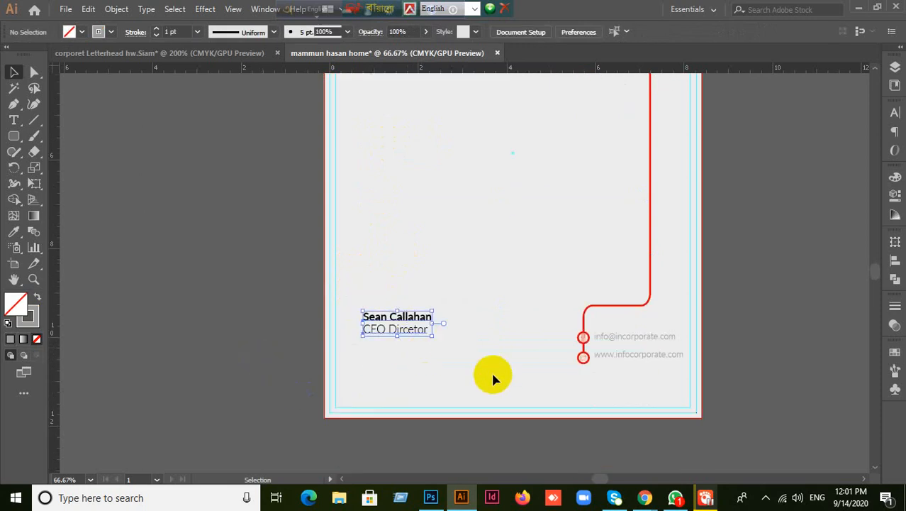
pyautogui.press('Delete')
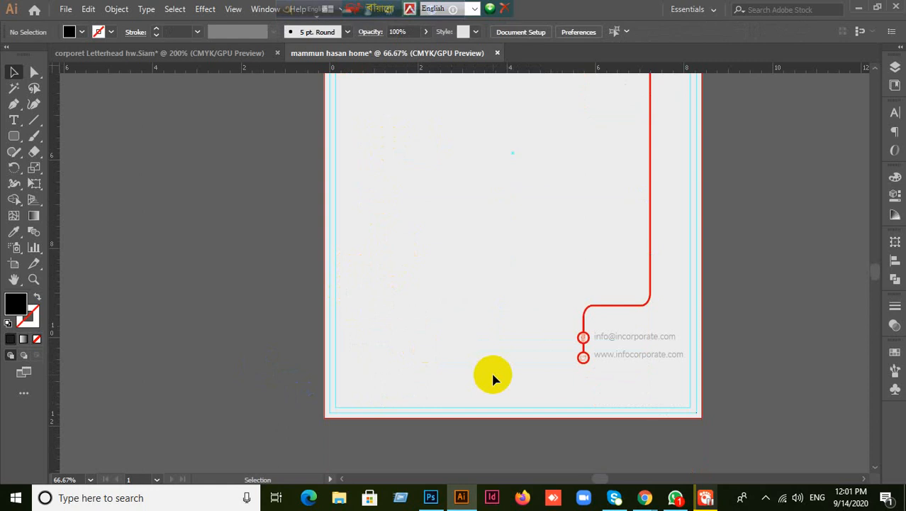
# - Close the INTROAN letterhead document, discarding the changes
pyautogui.scroll(3, 477, 361)
pyautogui.scroll(2, 479, 370)
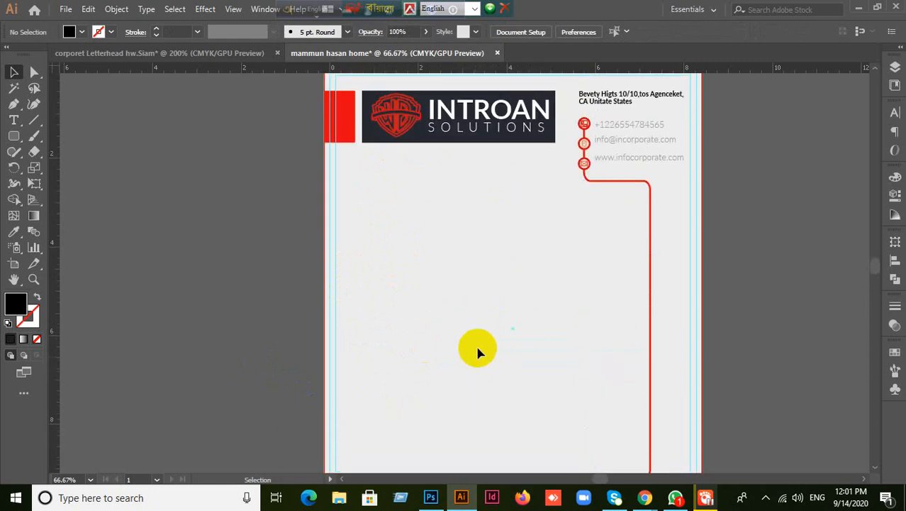
pyautogui.scroll(-2, 492, 305)
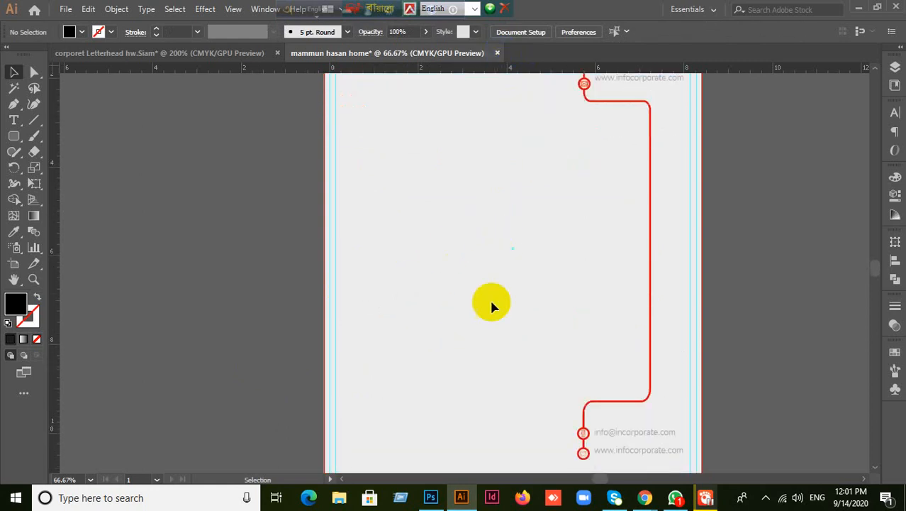
pyautogui.scroll(1, 434, 326)
pyautogui.scroll(1, 443, 323)
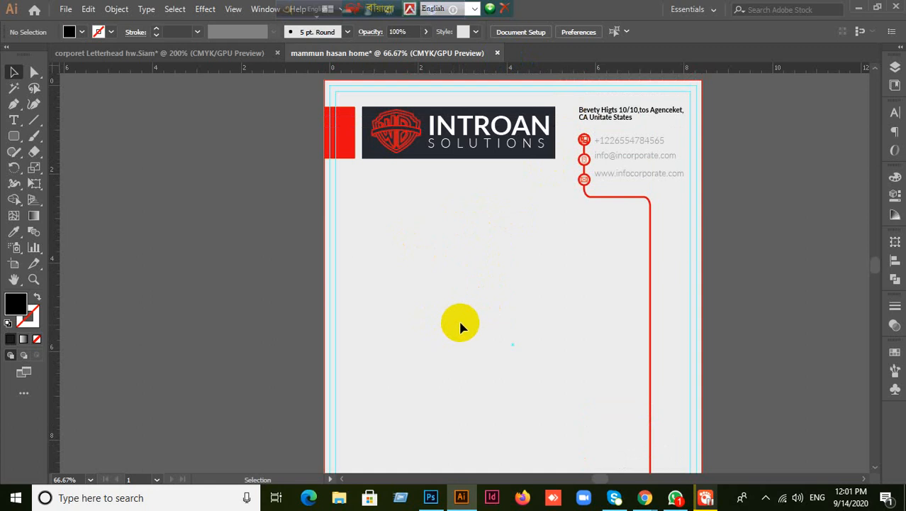
pyautogui.click(497, 55)
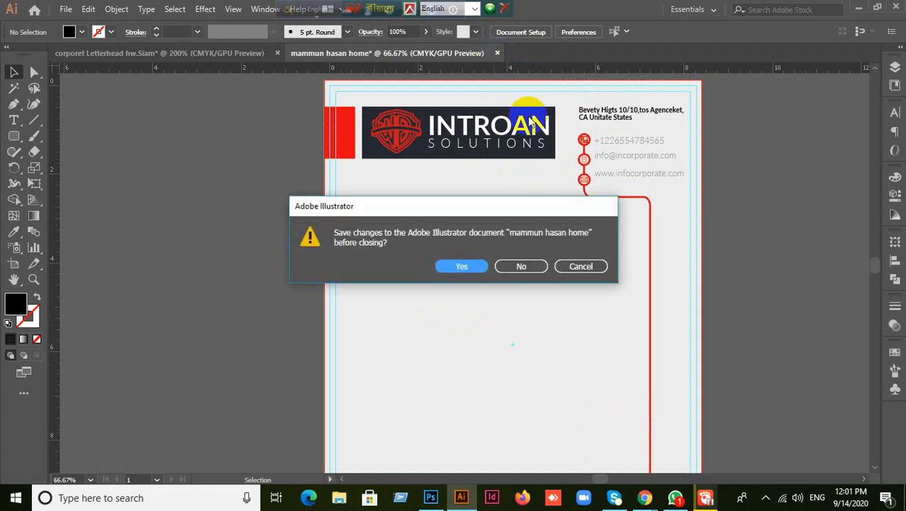
pyautogui.click(528, 265)
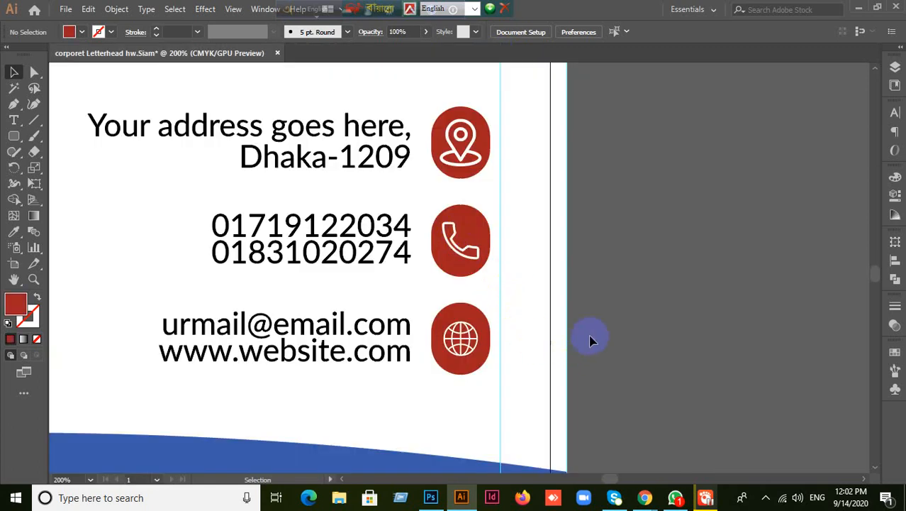
# - Zoom out on the letterhead, then bring the Google Meet call window to the front
pyautogui.scroll(-1, 697, 263)
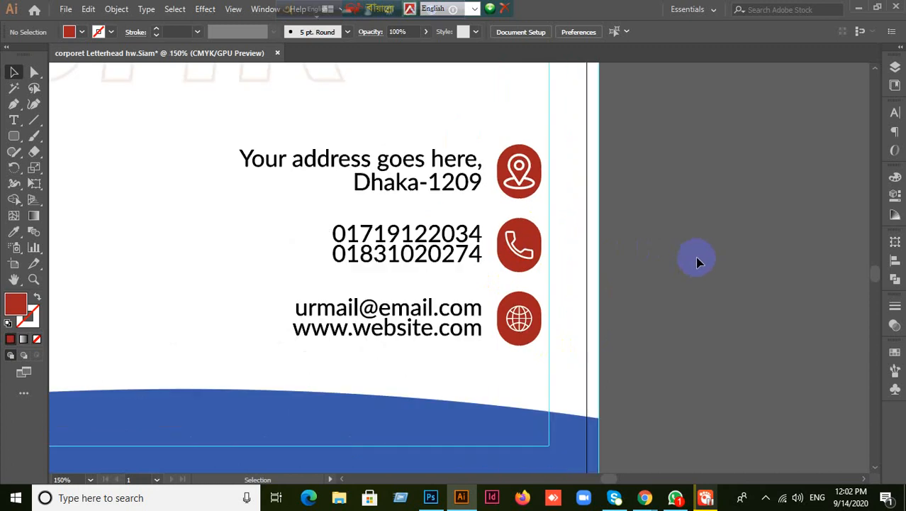
pyautogui.scroll(-2, 698, 261)
pyautogui.scroll(1, 651, 267)
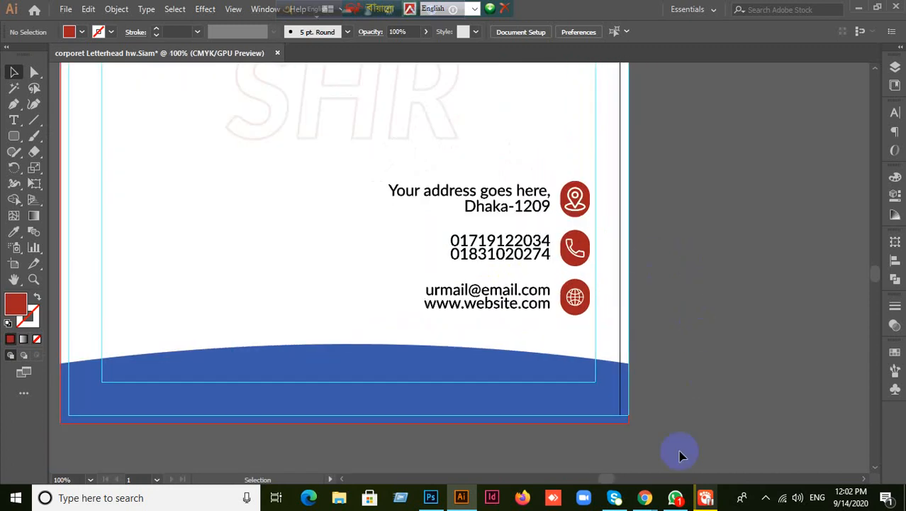
pyautogui.moveTo(645, 497)
pyautogui.click(567, 417)
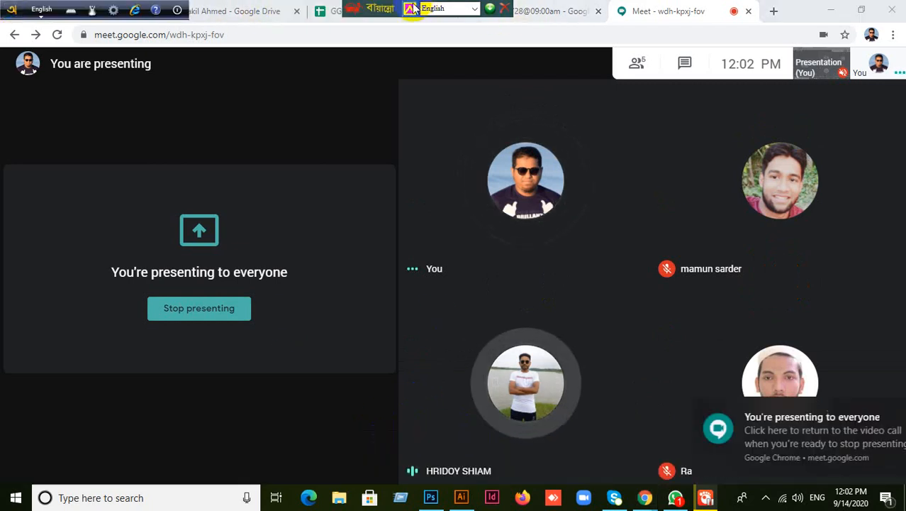
# - Move the keyboard toolbar aside and load mockupworld.co in a new Chrome tab
pyautogui.moveTo(385, 9); pyautogui.dragTo(232, 9)
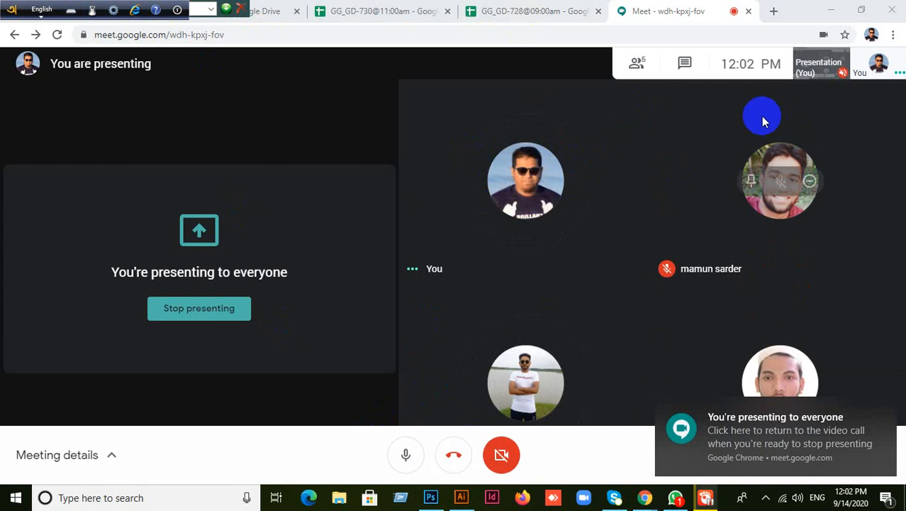
pyautogui.click(773, 11)
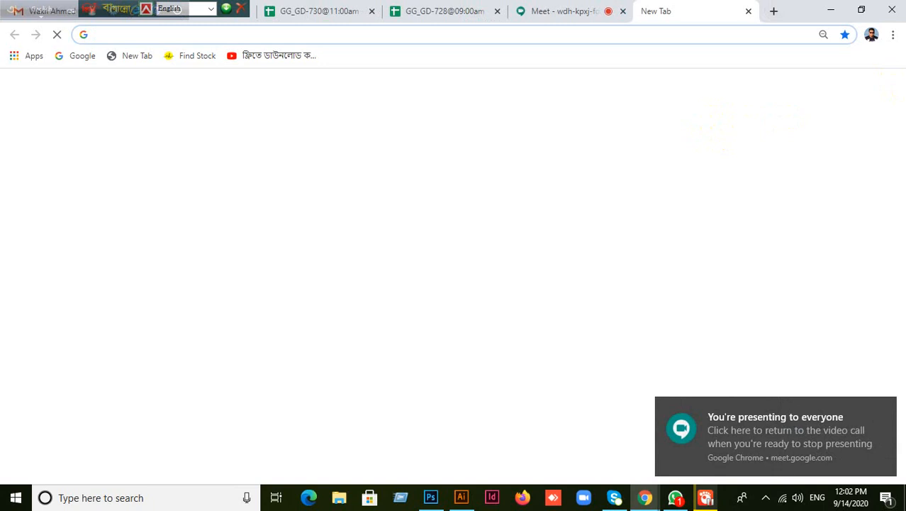
pyautogui.write('www')
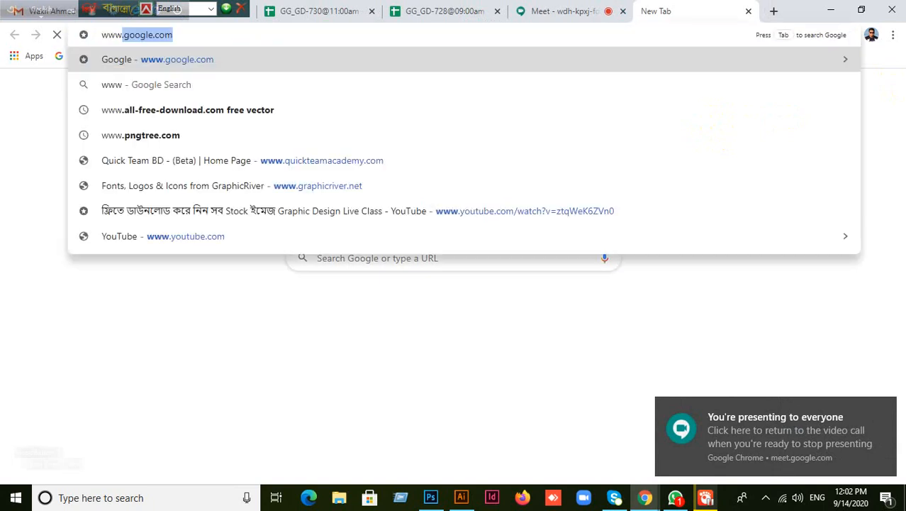
pyautogui.write('.')
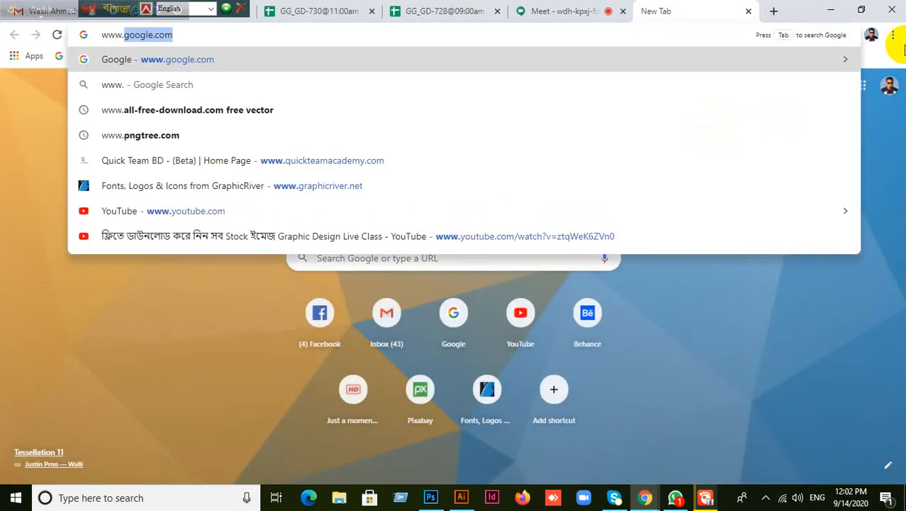
pyautogui.write('mo')
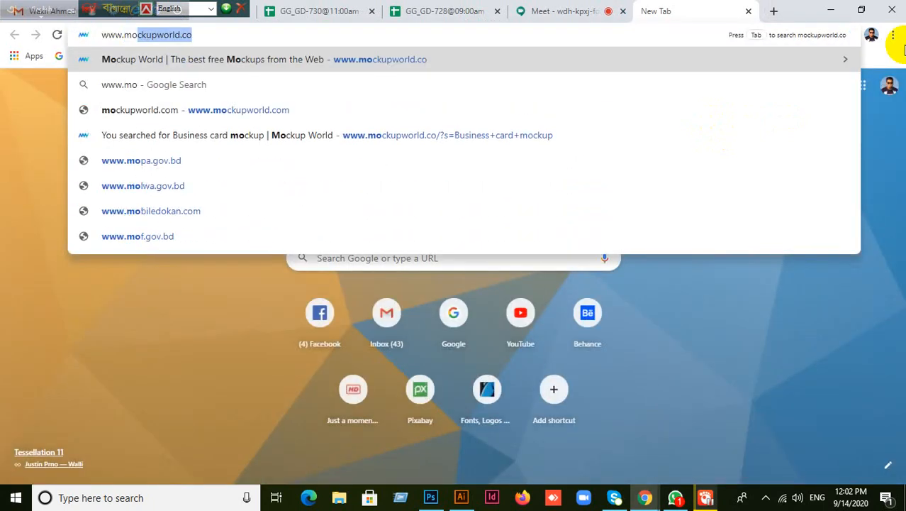
pyautogui.press('Return')
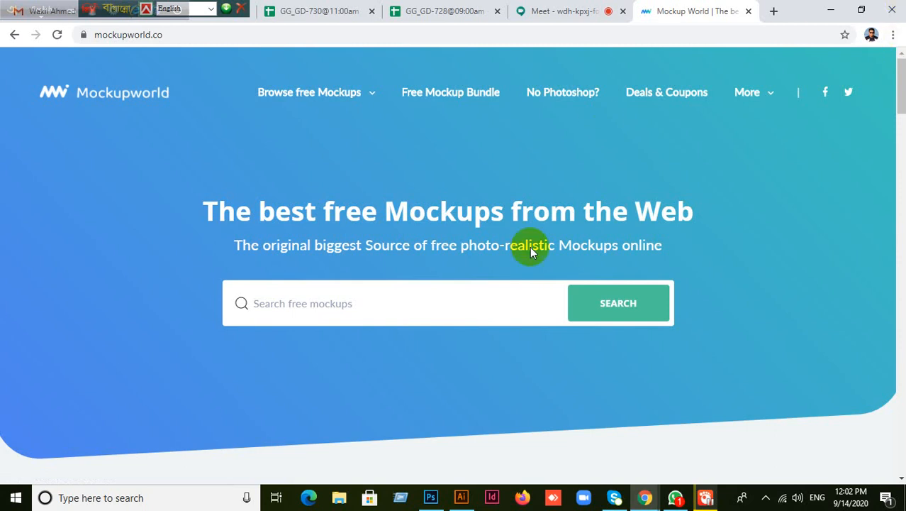
pyautogui.click(293, 295)
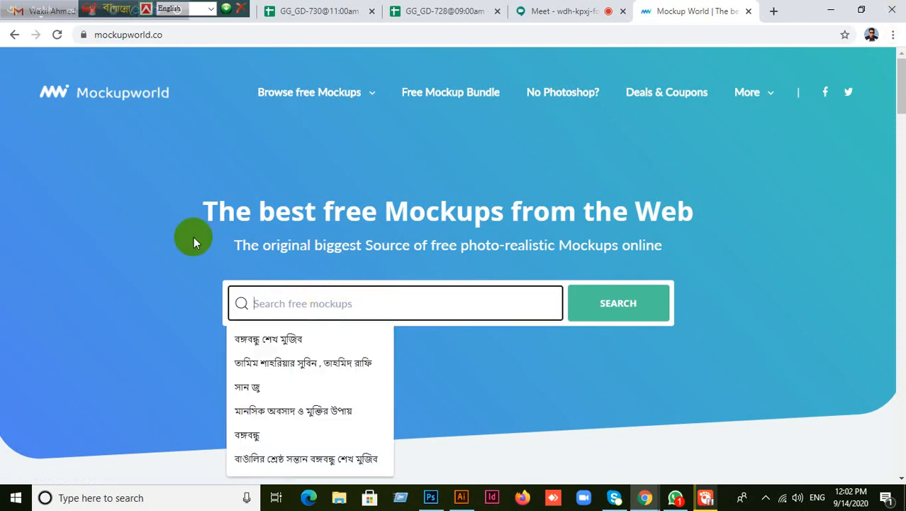
pyautogui.write('L')
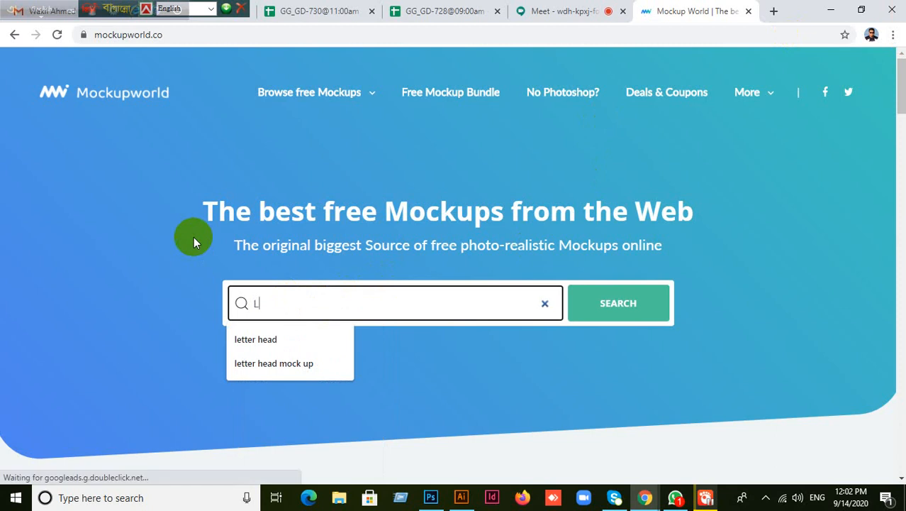
pyautogui.click(245, 339)
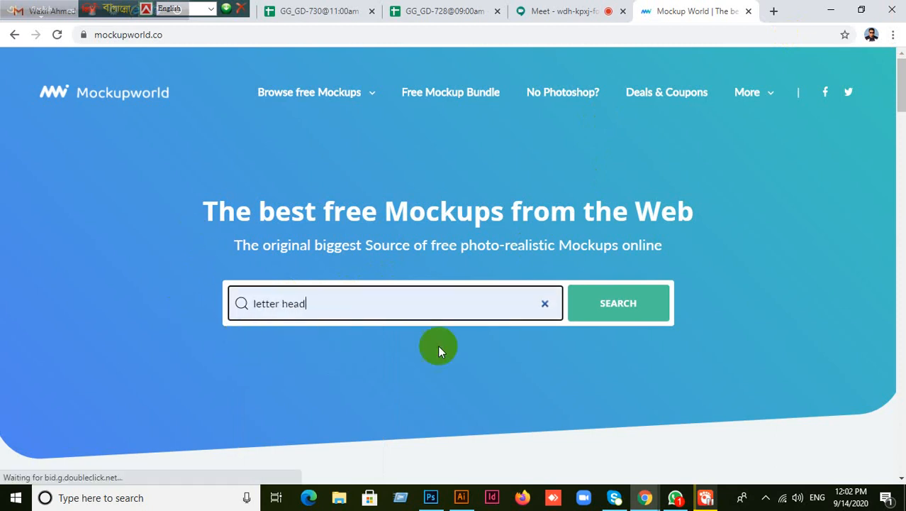
pyautogui.click(621, 307)
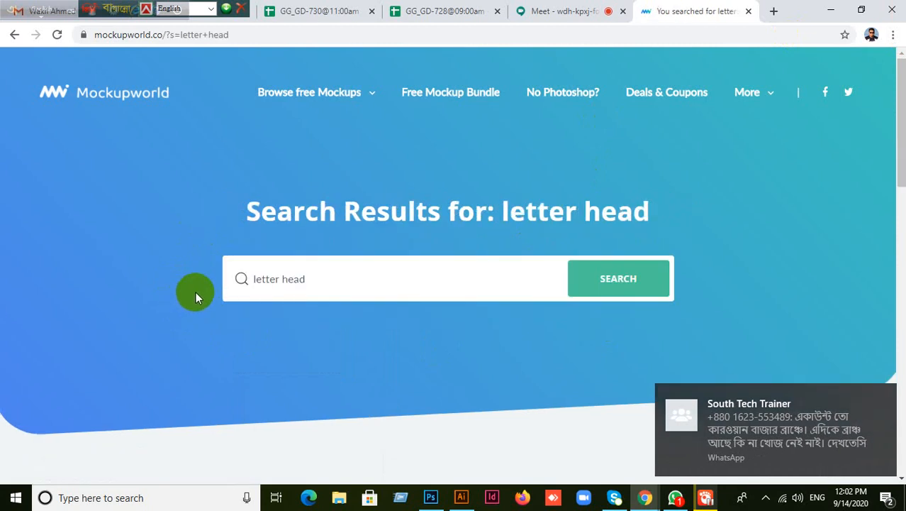
pyautogui.click(625, 282)
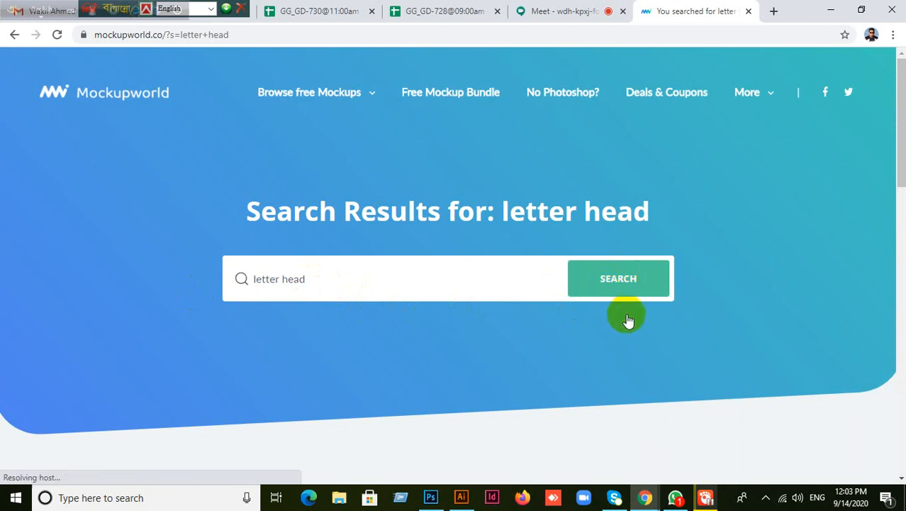
pyautogui.scroll(-5, 190, 304)
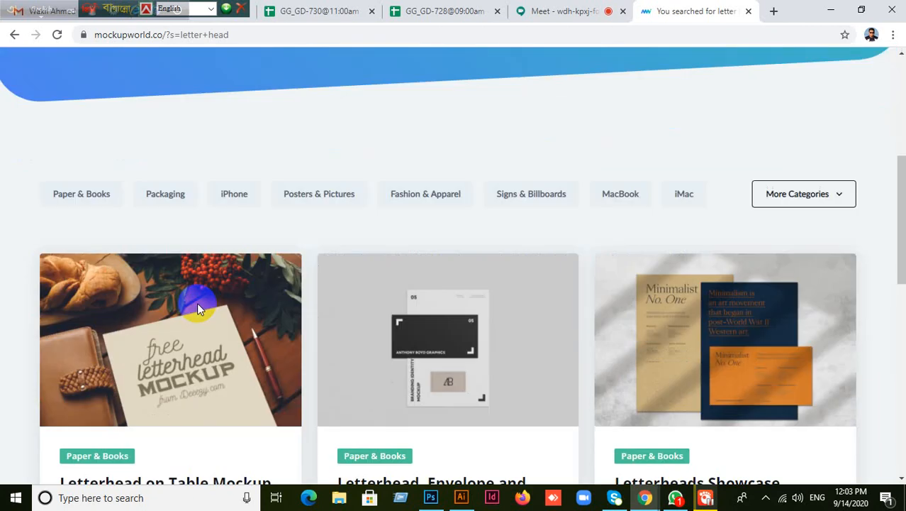
pyautogui.scroll(-4, 197, 304)
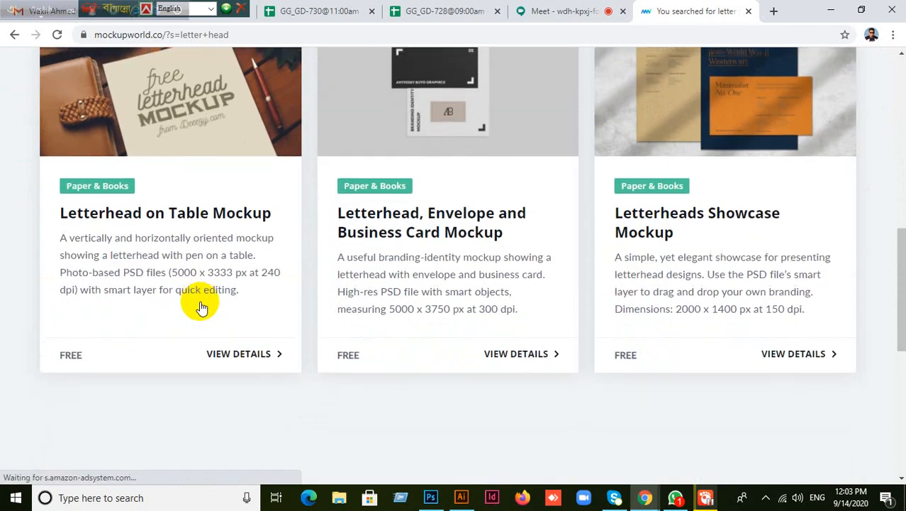
pyautogui.scroll(-5, 202, 302)
pyautogui.scroll(5, 202, 301)
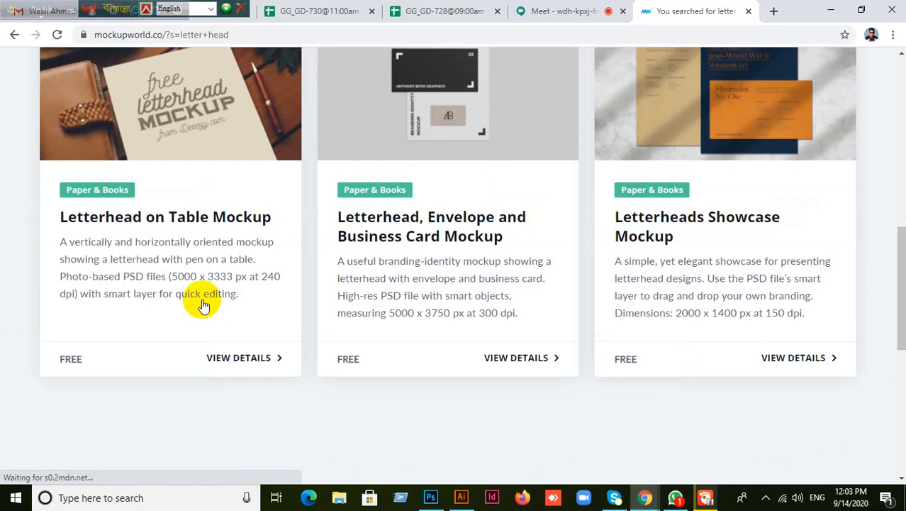
pyautogui.scroll(2, 203, 303)
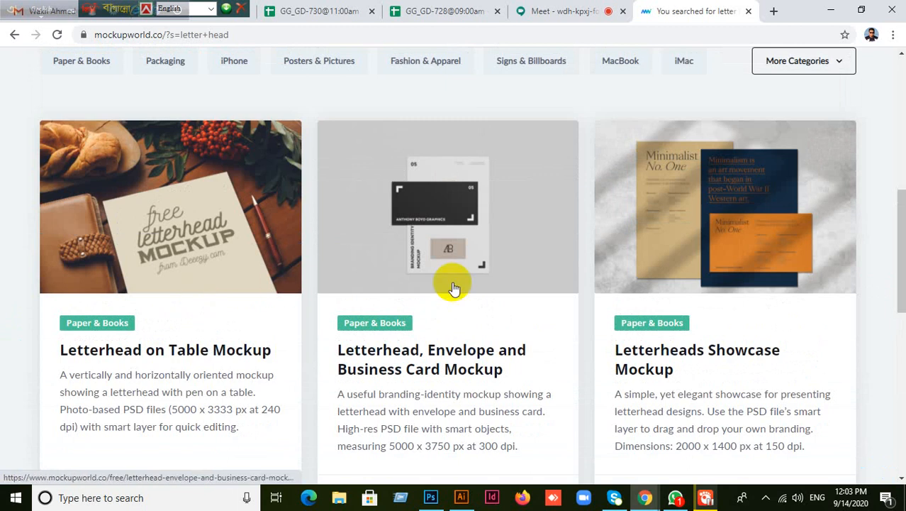
pyautogui.scroll(-2, 757, 367)
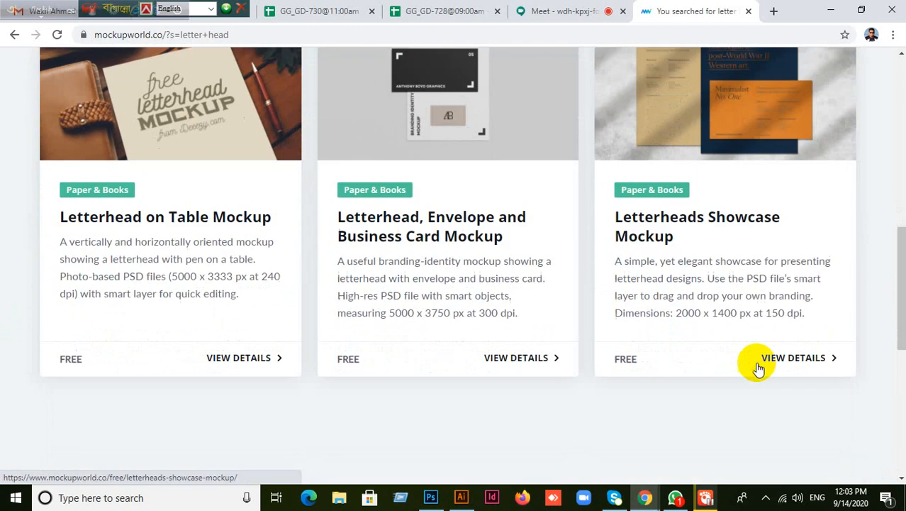
pyautogui.scroll(-3, 717, 359)
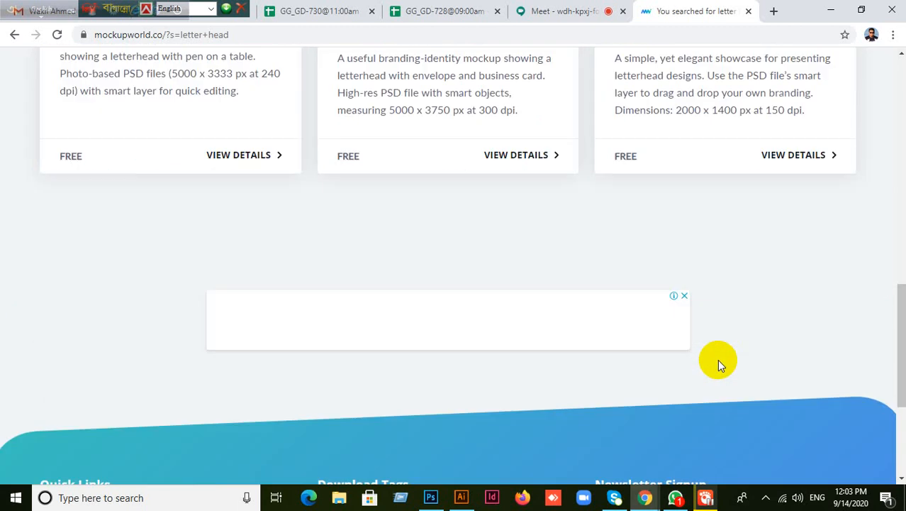
pyautogui.scroll(8, 717, 359)
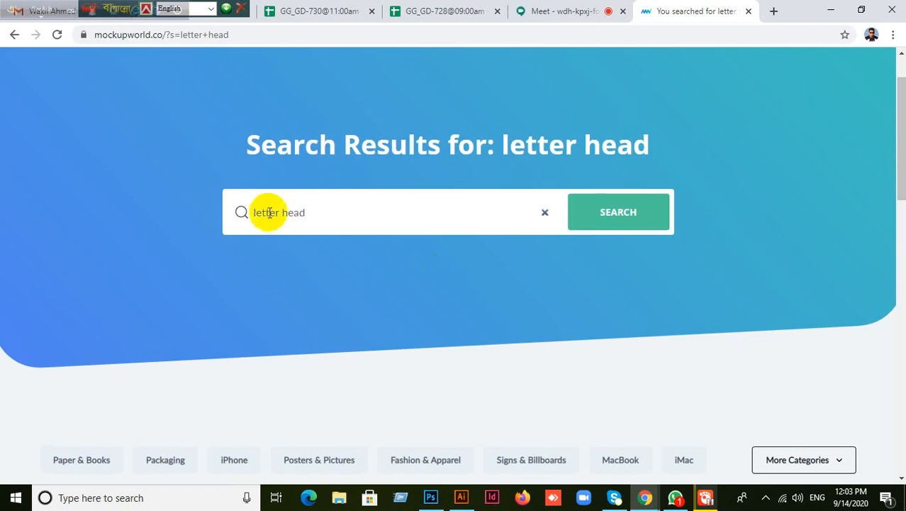
# - Search Mockupworld for 'Corporate letter head', then go back to the homepage and select the address bar
pyautogui.click(254, 212)
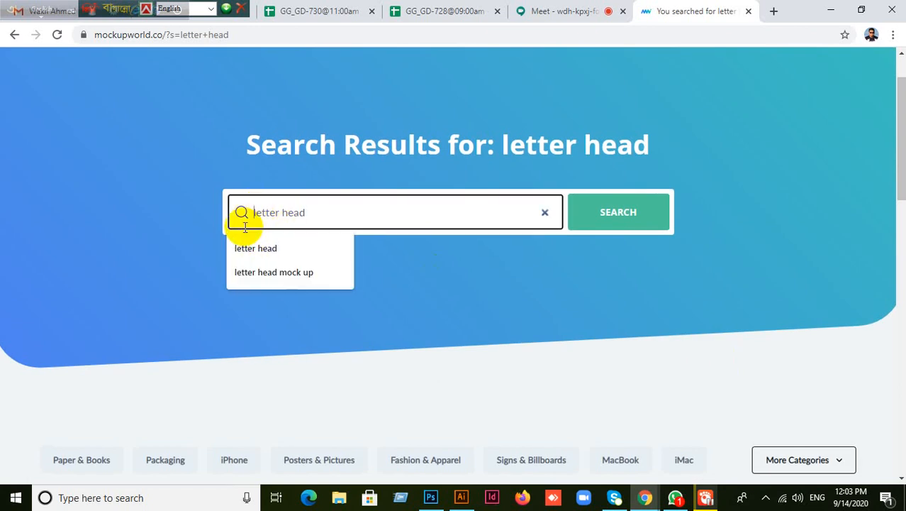
pyautogui.write('Corporate')
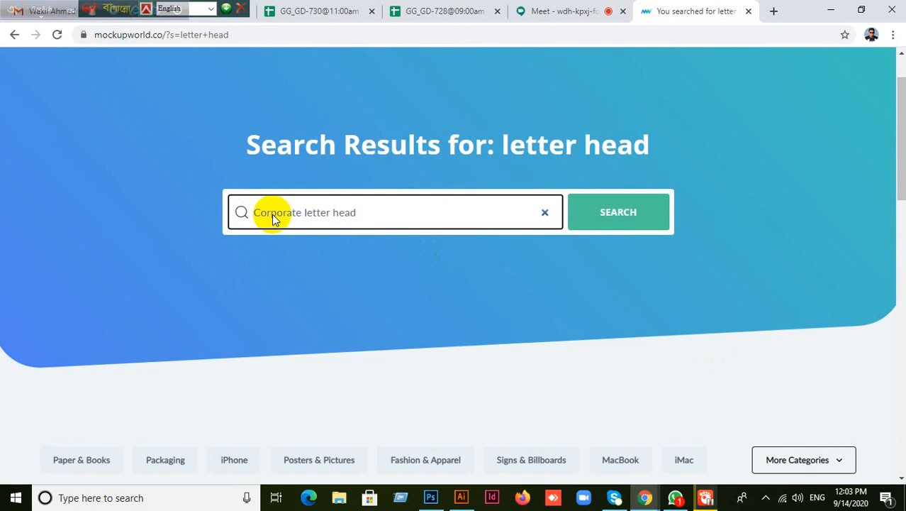
pyautogui.click(620, 214)
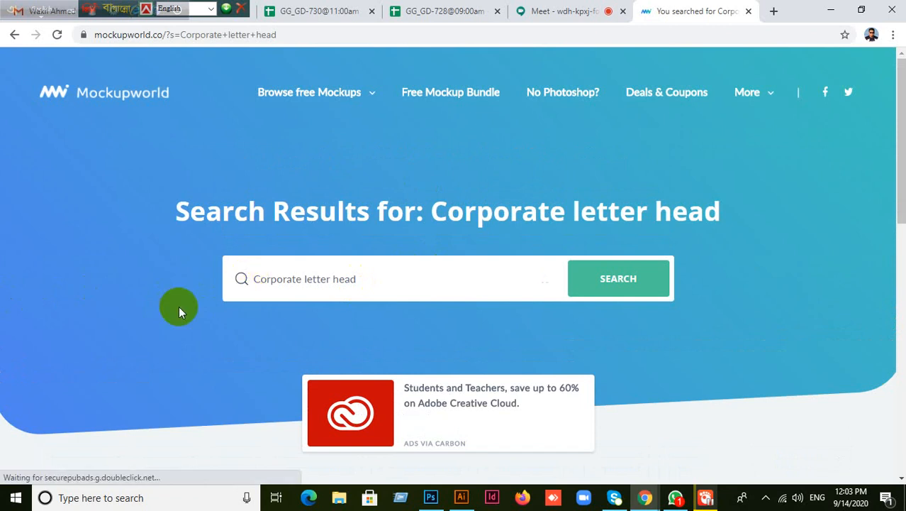
pyautogui.scroll(-5, 168, 295)
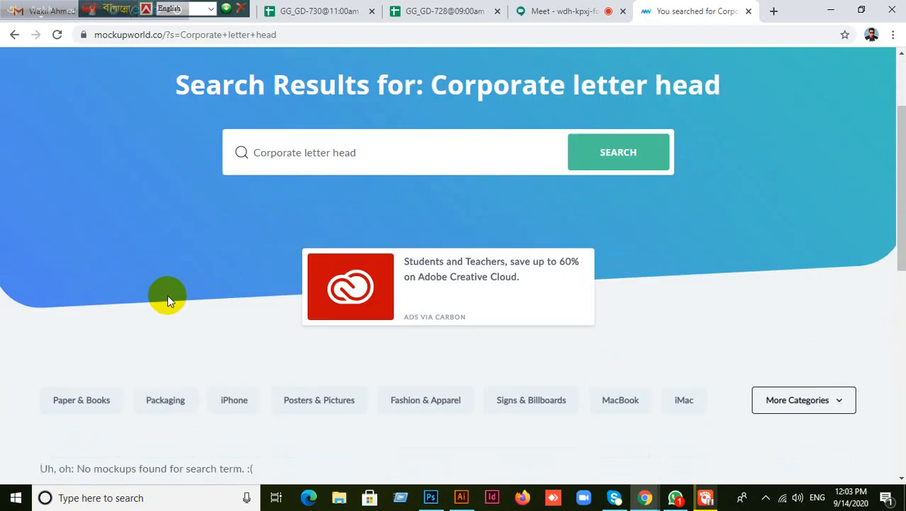
pyautogui.scroll(5, 167, 295)
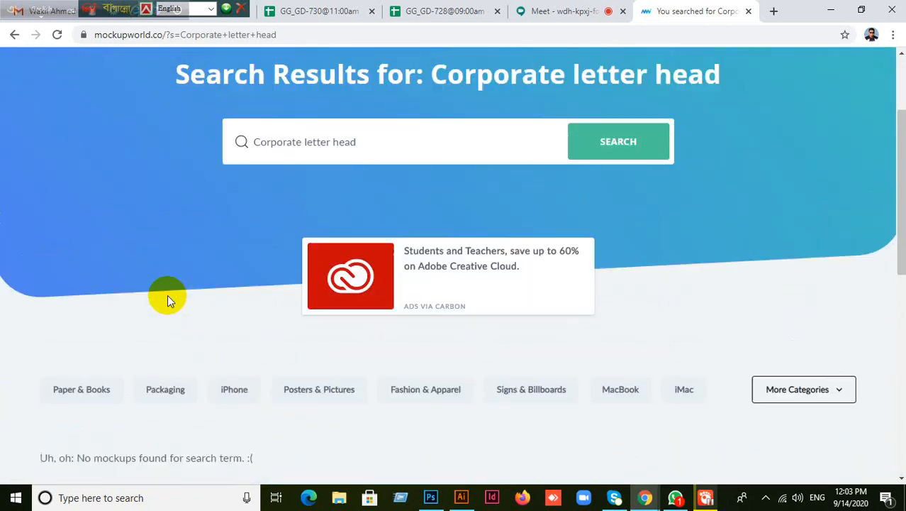
pyautogui.click(16, 41)
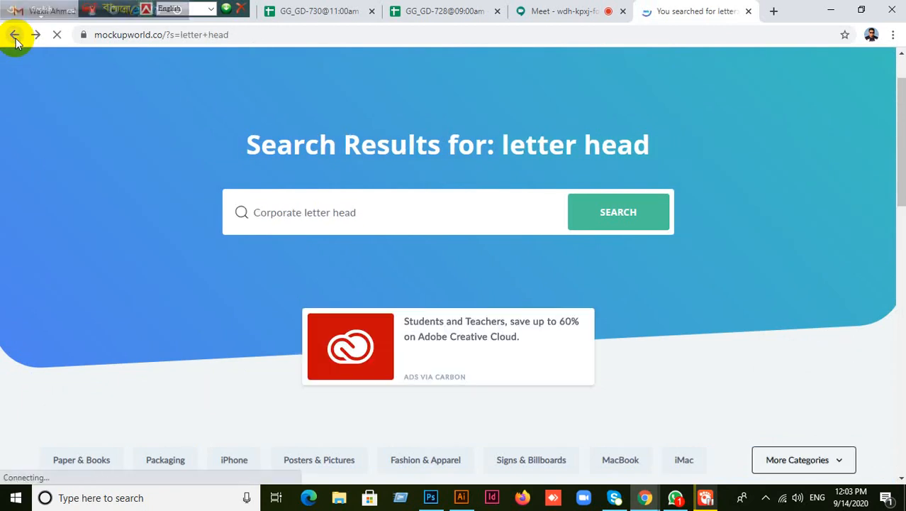
pyautogui.click(15, 36)
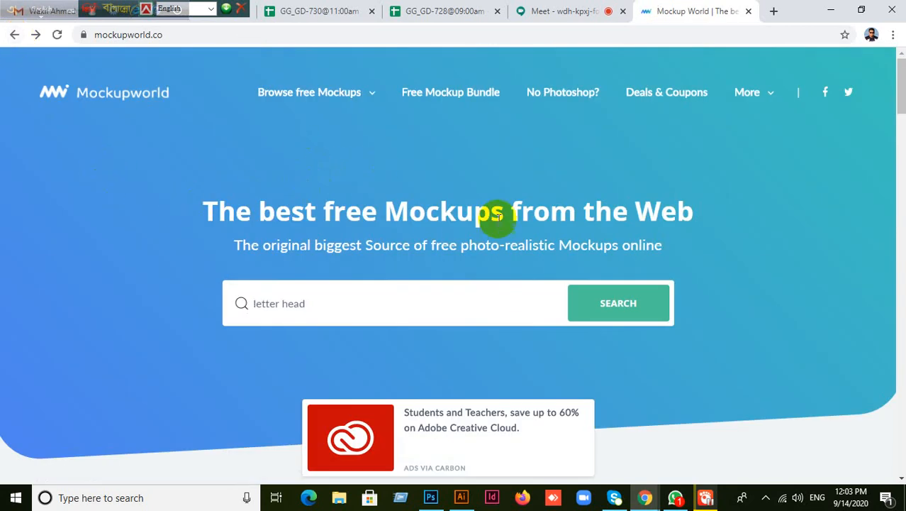
pyautogui.click(206, 35)
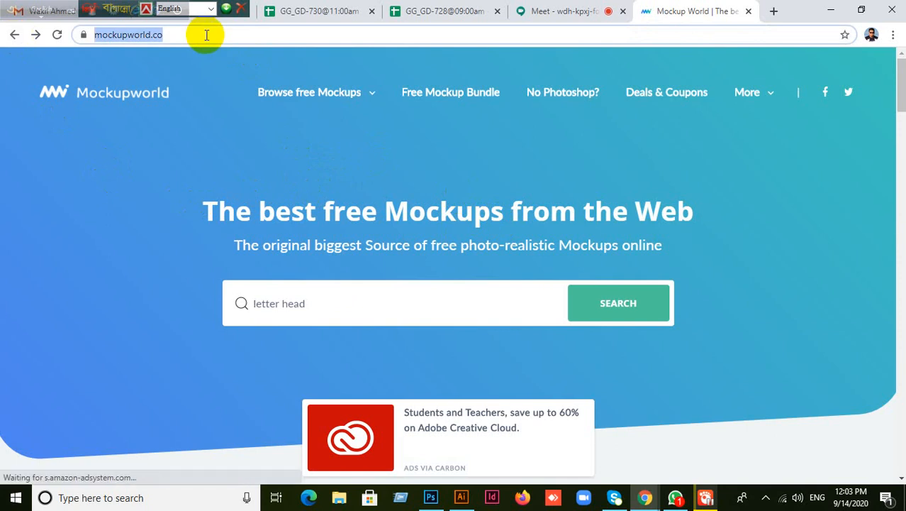
pyautogui.write('www.')
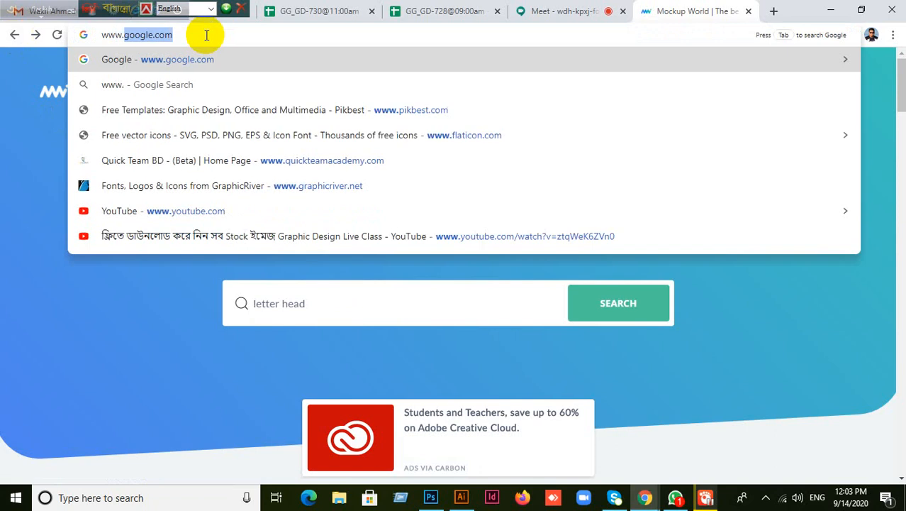
pyautogui.write('all')
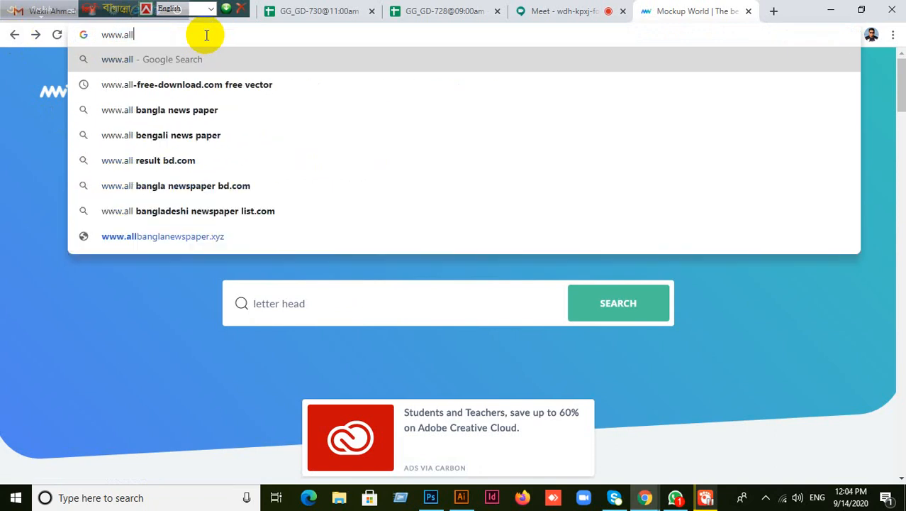
pyautogui.press('BackSpace')
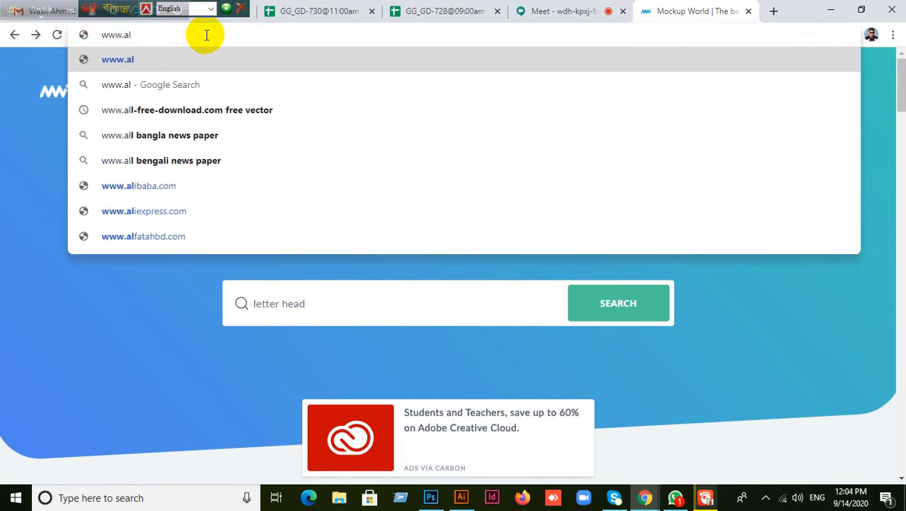
pyautogui.write('l')
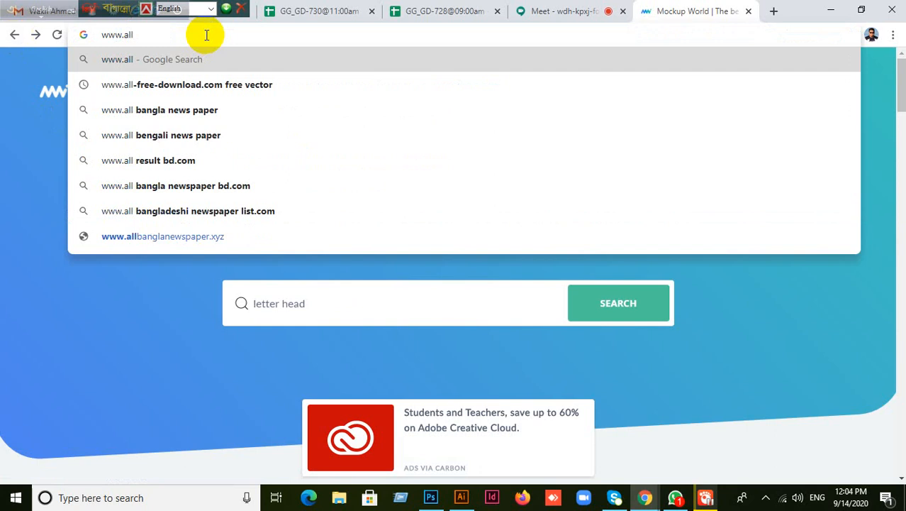
pyautogui.write('-fr')
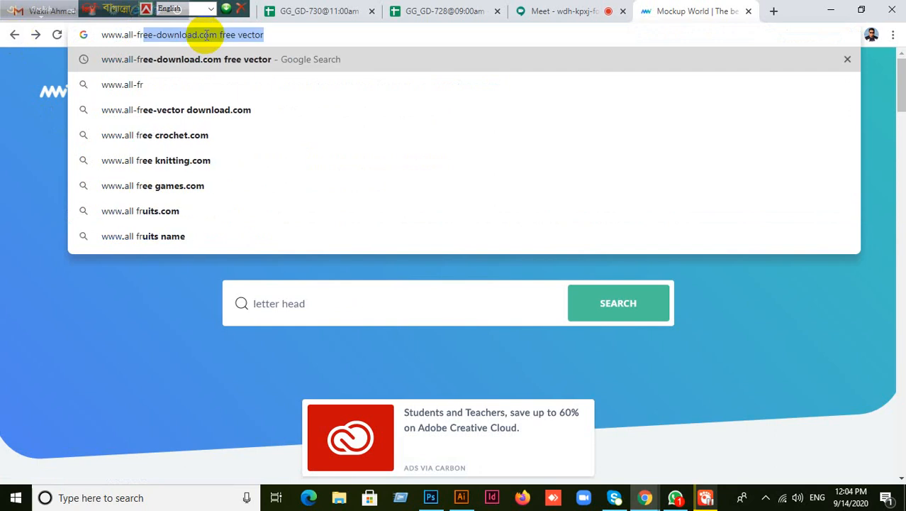
pyautogui.click(273, 35)
pyautogui.press('BackSpace')
pyautogui.press('BackSpace')
pyautogui.press('BackSpace')
pyautogui.press('BackSpace')
pyautogui.press('BackSpace')
pyautogui.press('BackSpace')
pyautogui.press('BackSpace')
pyautogui.press('BackSpace')
pyautogui.press('BackSpace')
pyautogui.press('BackSpace')
pyautogui.press('BackSpace')
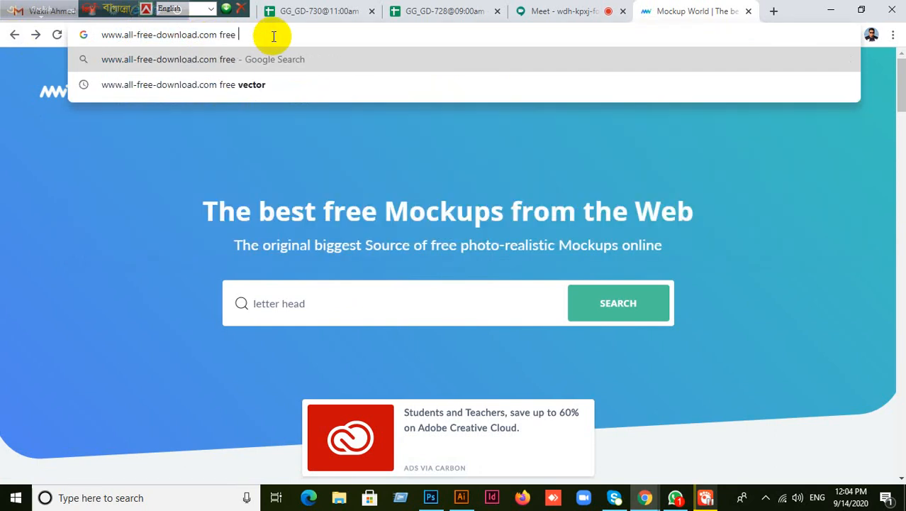
pyautogui.press('BackSpace')
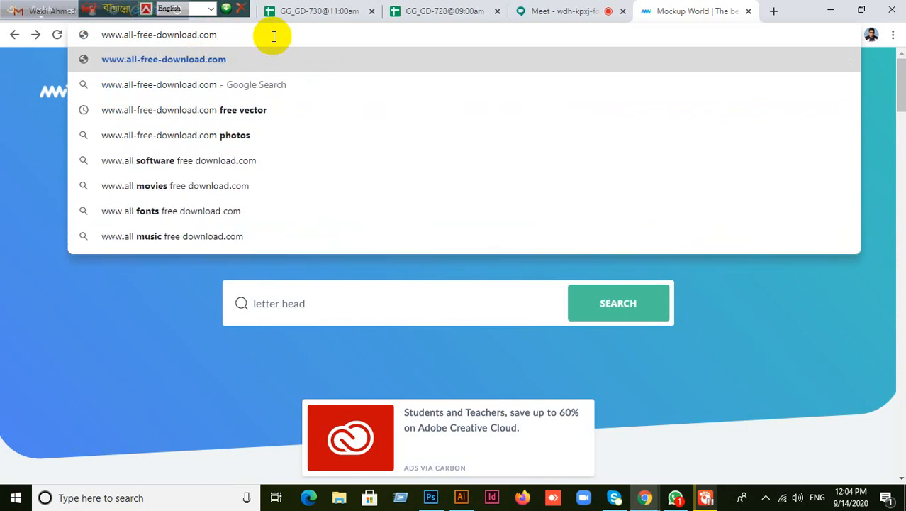
pyautogui.press('Return')
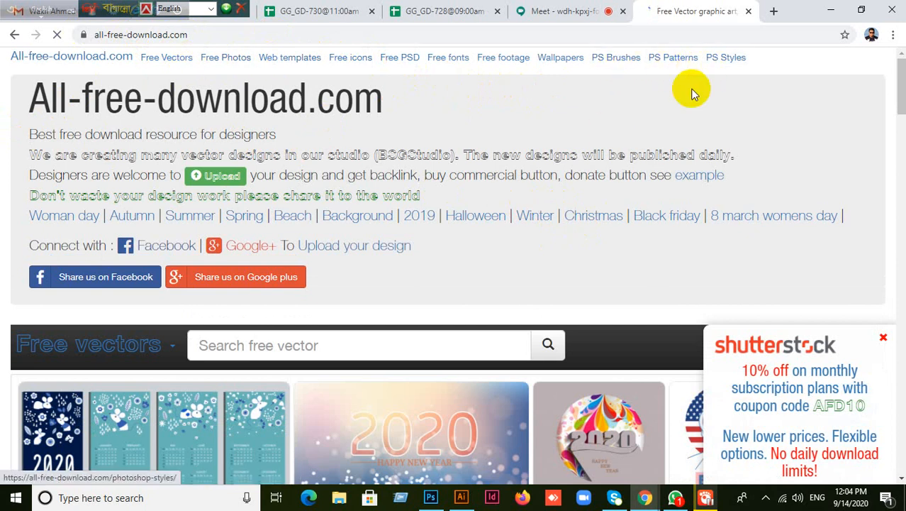
# - Dismiss the Shutterstock popup and open the site's Free PSD section
pyautogui.scroll(-2, 575, 202)
pyautogui.scroll(-6, 576, 198)
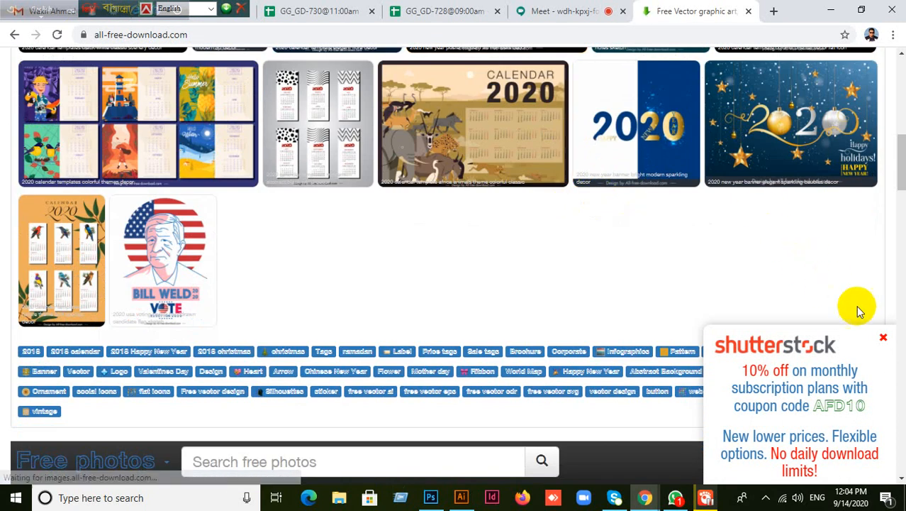
pyautogui.click(884, 337)
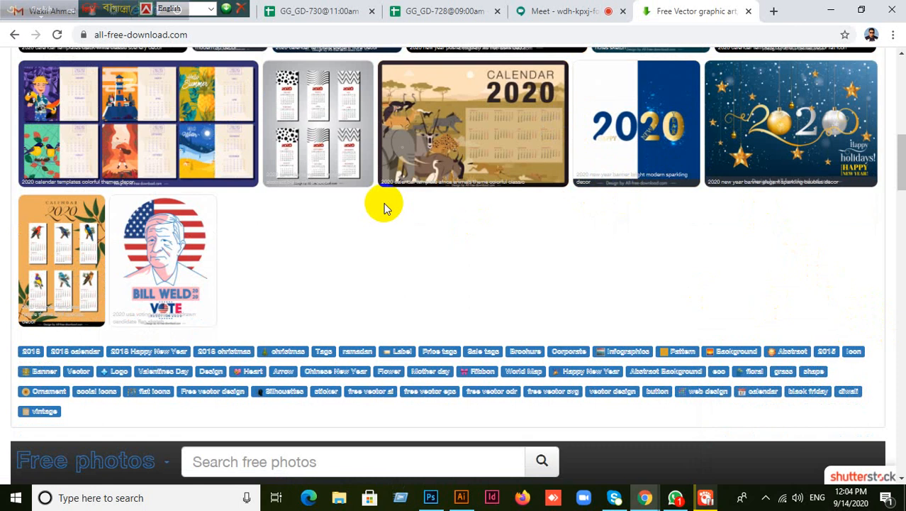
pyautogui.scroll(-4, 385, 202)
pyautogui.scroll(11, 386, 203)
pyautogui.scroll(-4, 388, 201)
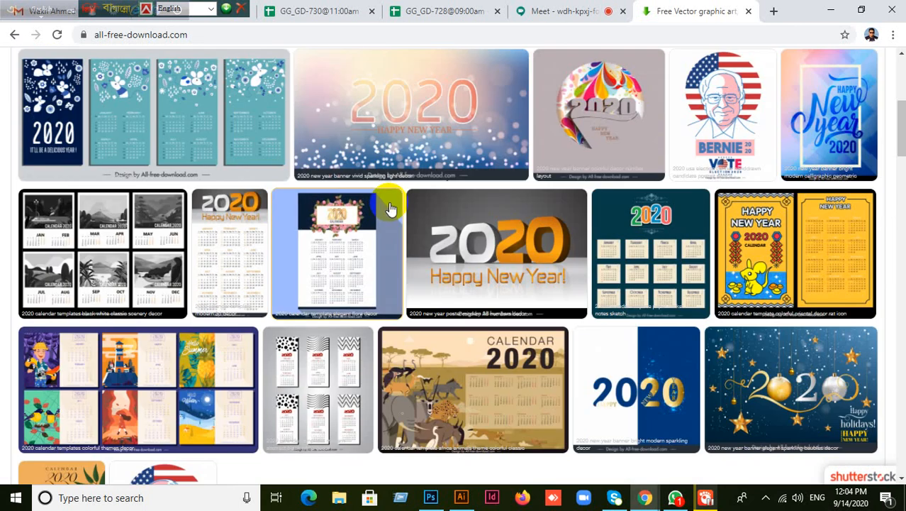
pyautogui.scroll(4, 389, 207)
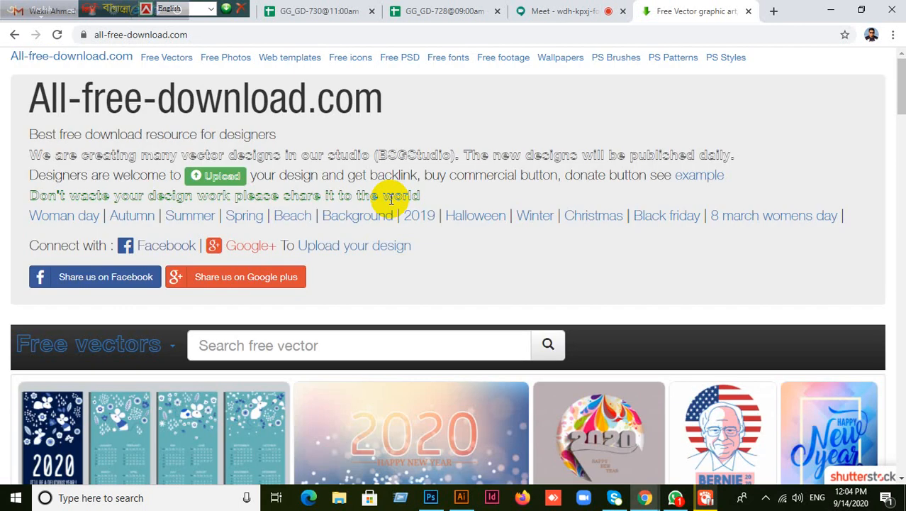
pyautogui.click(246, 346)
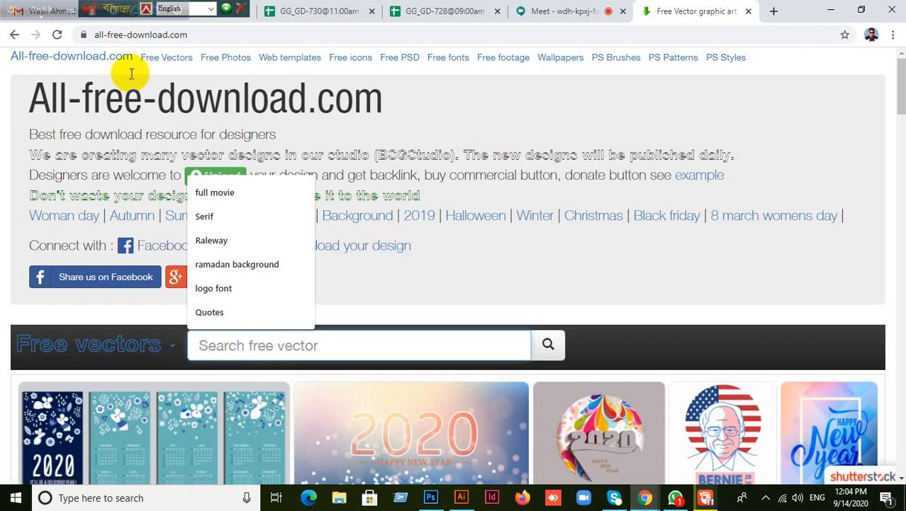
pyautogui.click(400, 63)
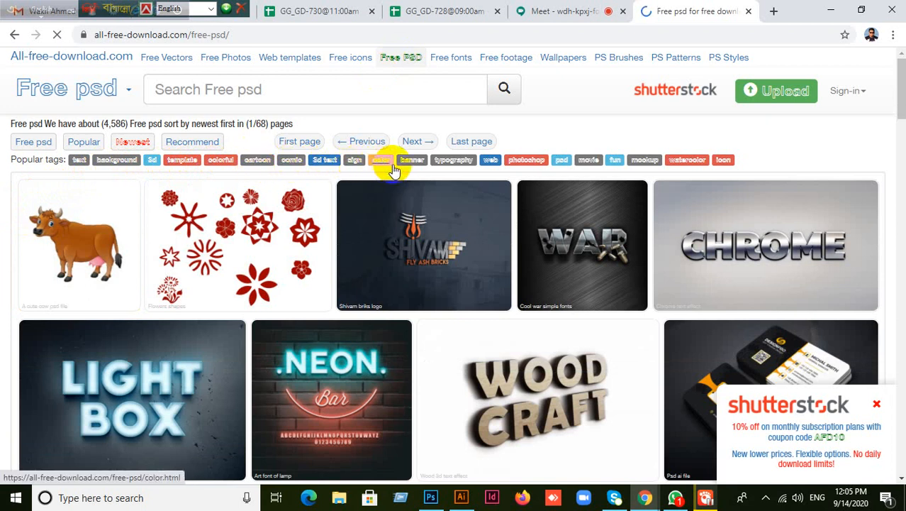
pyautogui.click(646, 161)
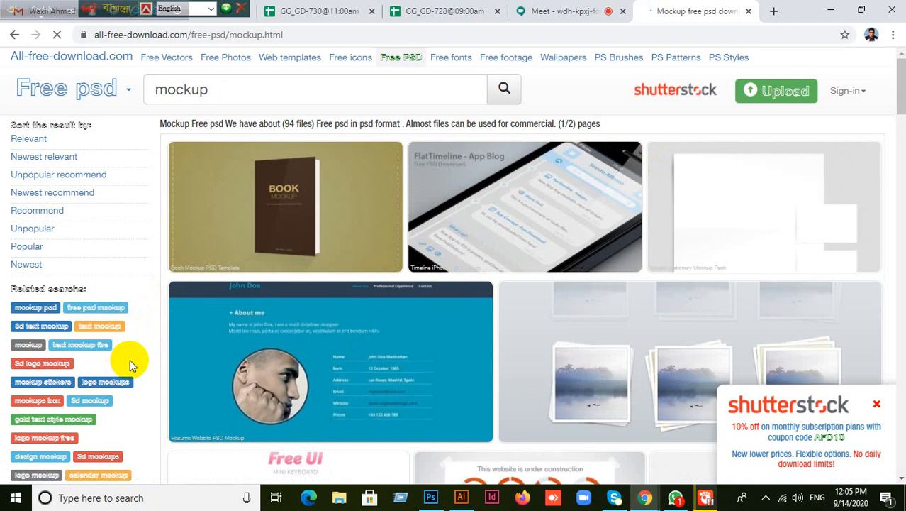
pyautogui.scroll(-2, 131, 361)
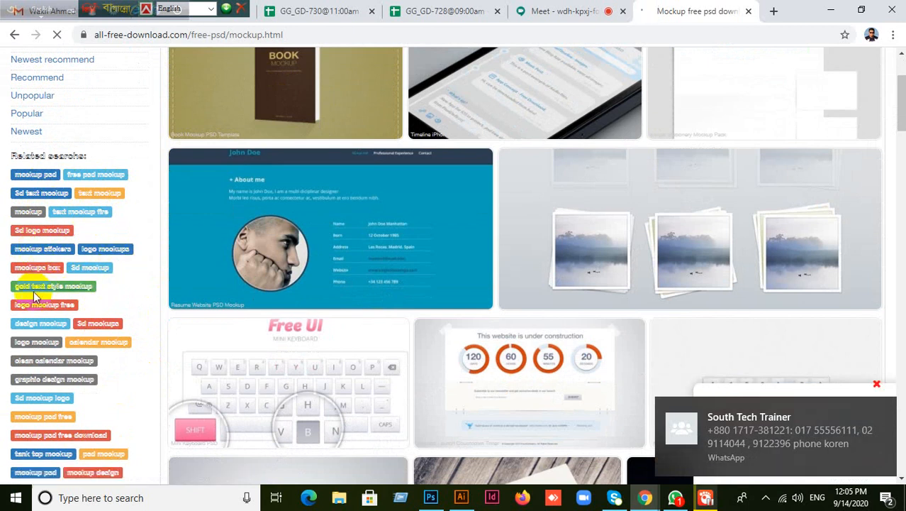
pyautogui.scroll(-2, 64, 358)
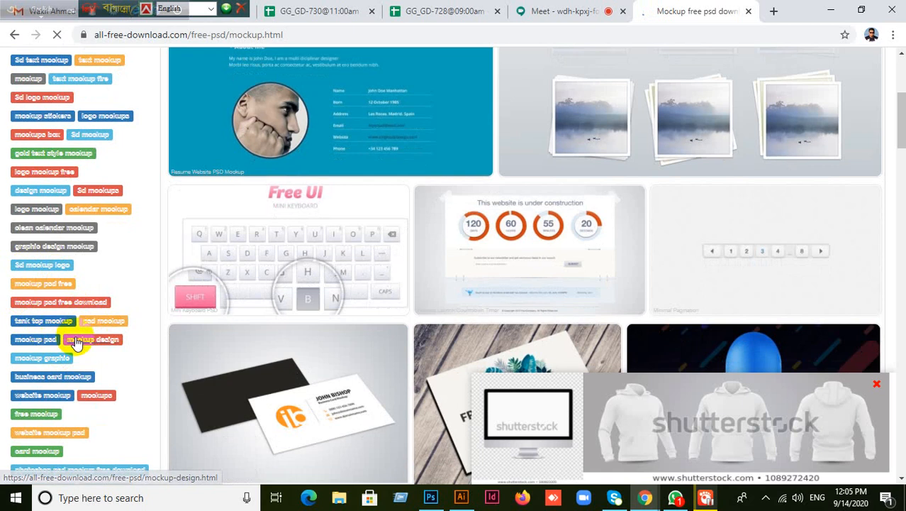
pyautogui.scroll(-2, 57, 351)
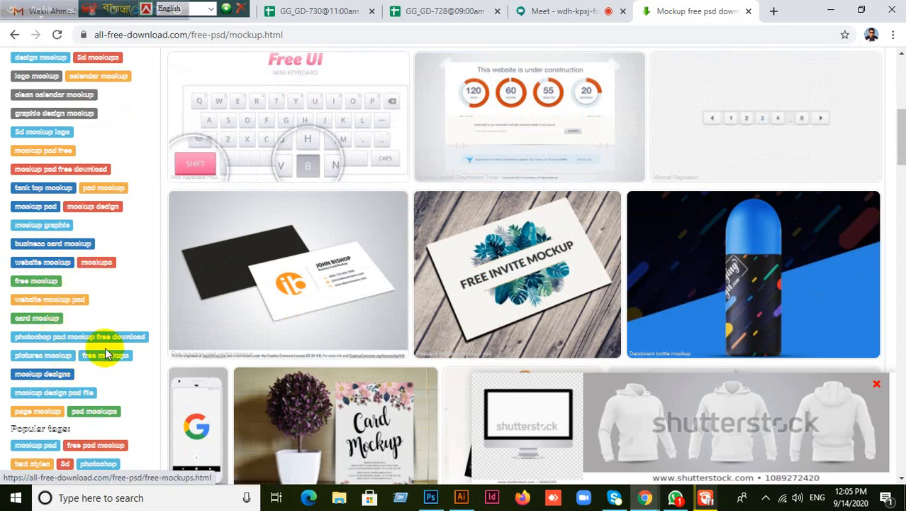
pyautogui.scroll(-4, 27, 376)
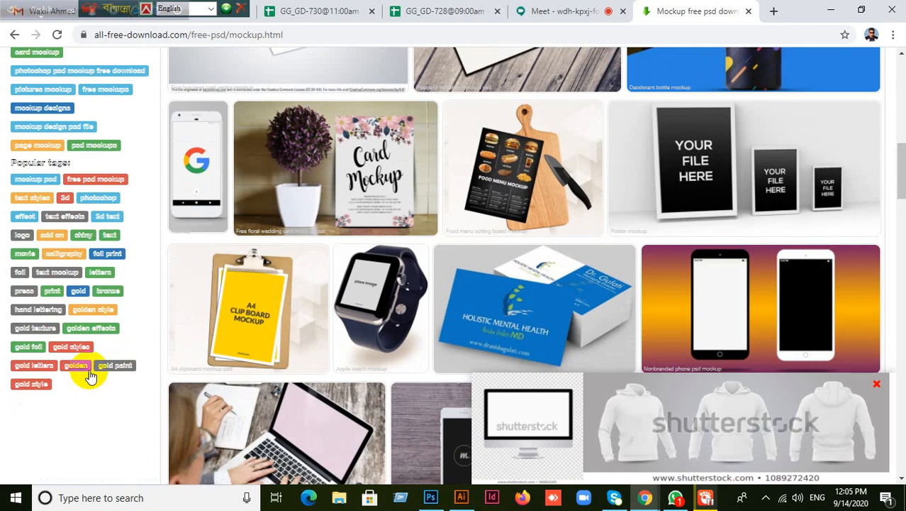
pyautogui.scroll(-3, 411, 339)
pyautogui.scroll(10, 494, 329)
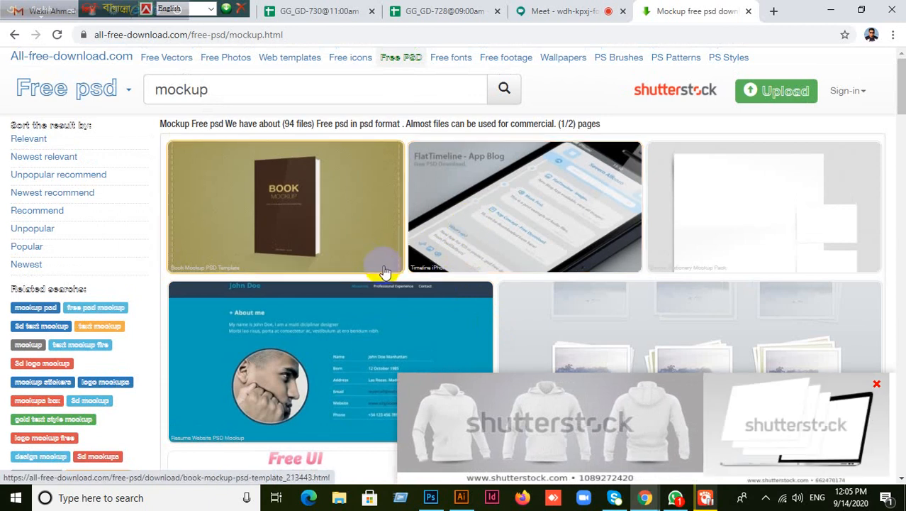
pyautogui.click(272, 231)
pyautogui.scroll(-4, 280, 242)
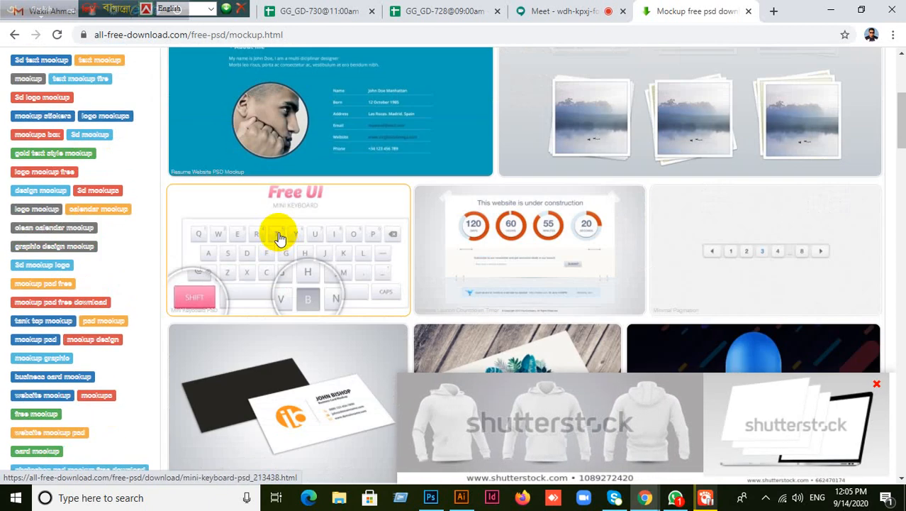
pyautogui.scroll(4, 280, 239)
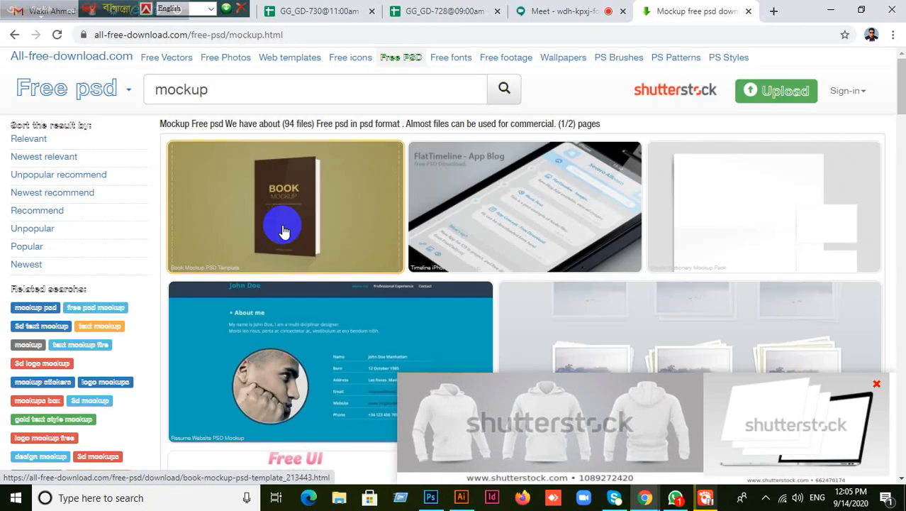
# - Search the Free PSD section for 'letter head mockup'
pyautogui.click(153, 89)
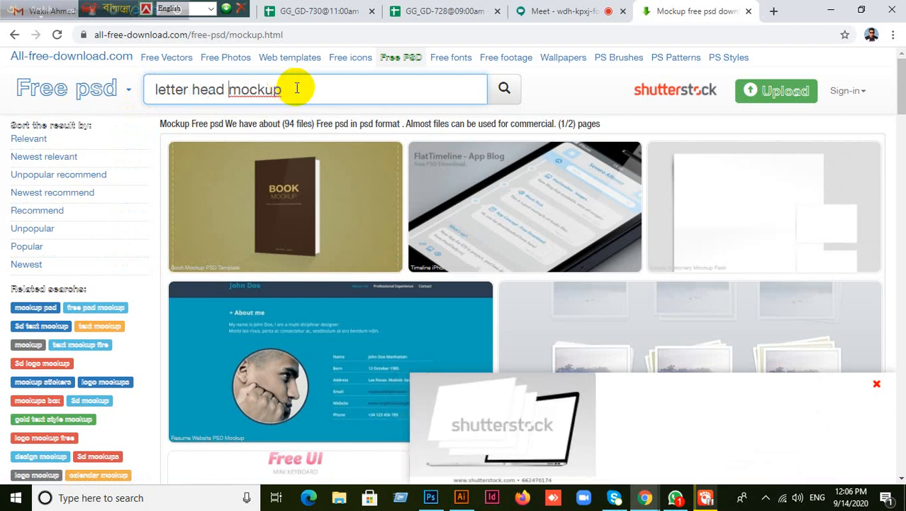
pyautogui.click(503, 89)
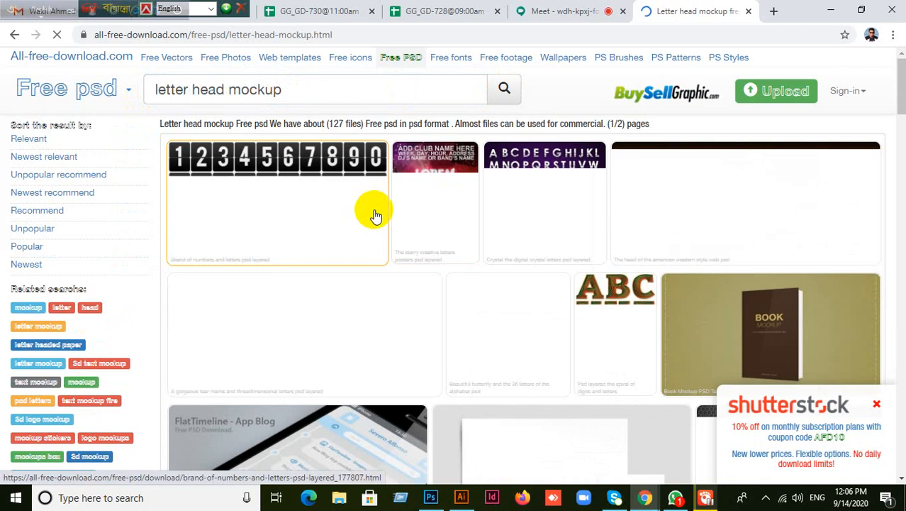
pyautogui.scroll(-3, 372, 205)
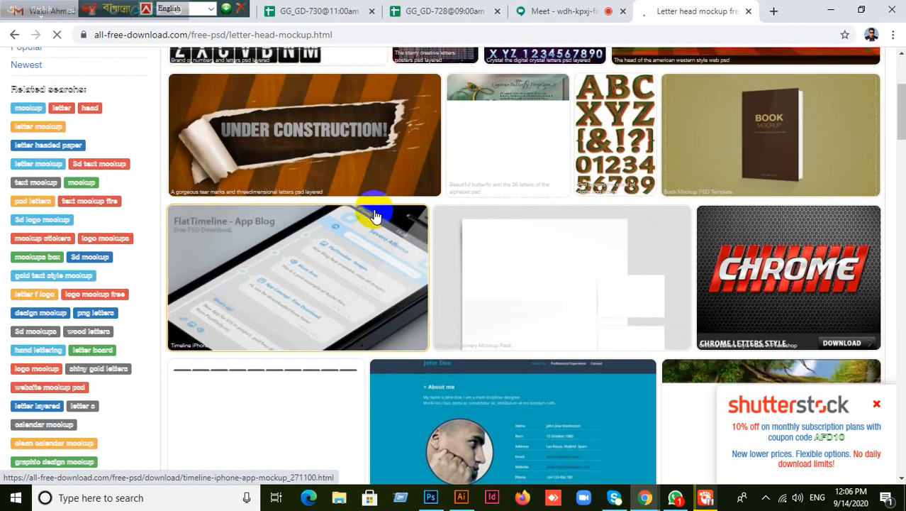
pyautogui.scroll(-2, 376, 215)
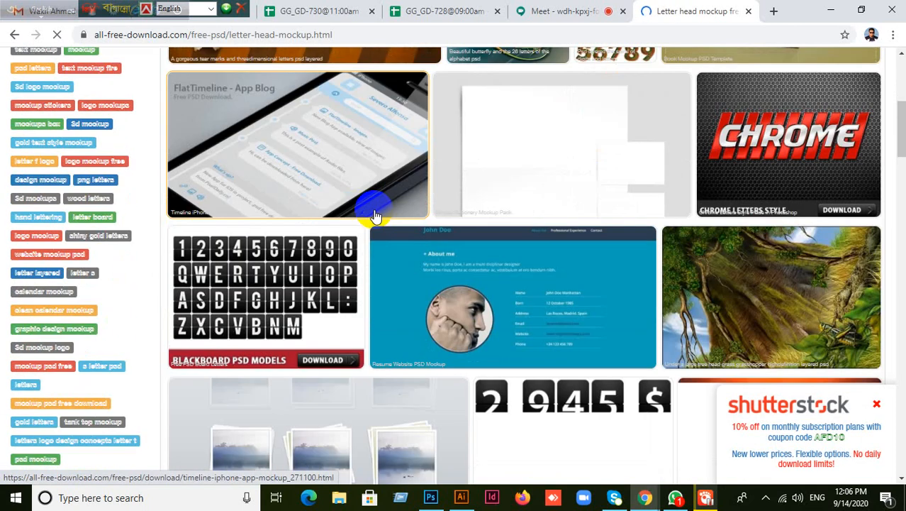
pyautogui.scroll(-3, 376, 215)
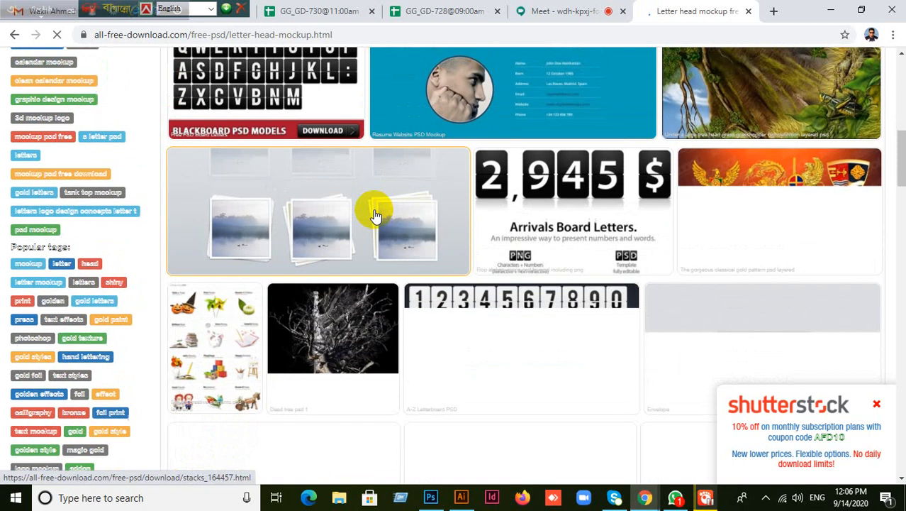
# - Scroll through the letter head mockup results and go to page 2
pyautogui.scroll(8, 376, 215)
pyautogui.scroll(-3, 376, 215)
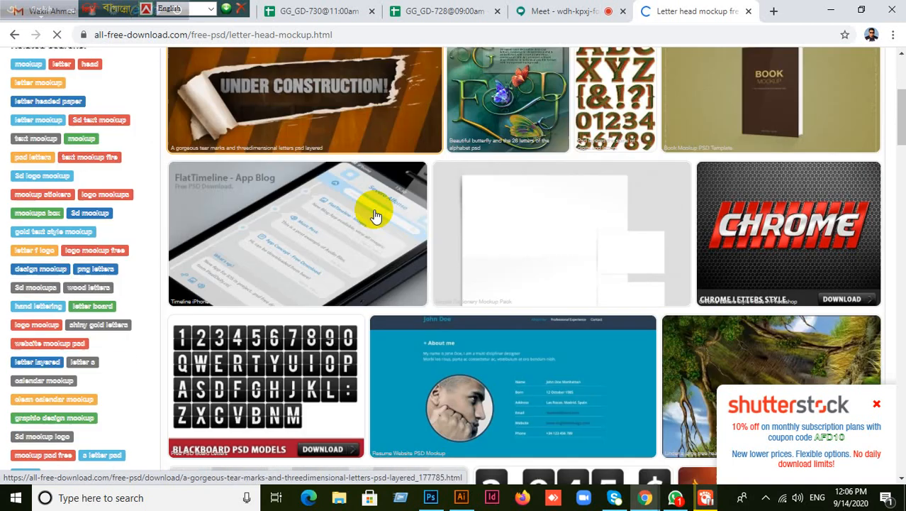
pyautogui.scroll(-6, 376, 215)
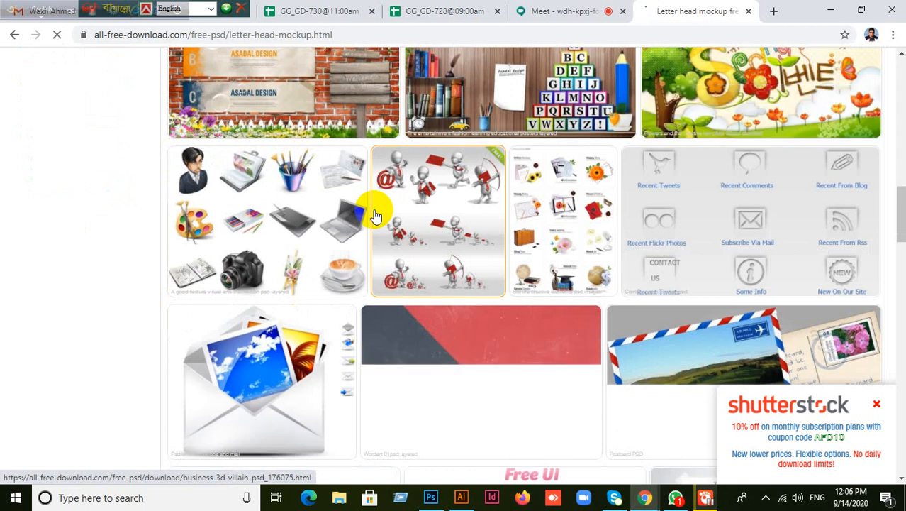
pyautogui.scroll(15, 376, 216)
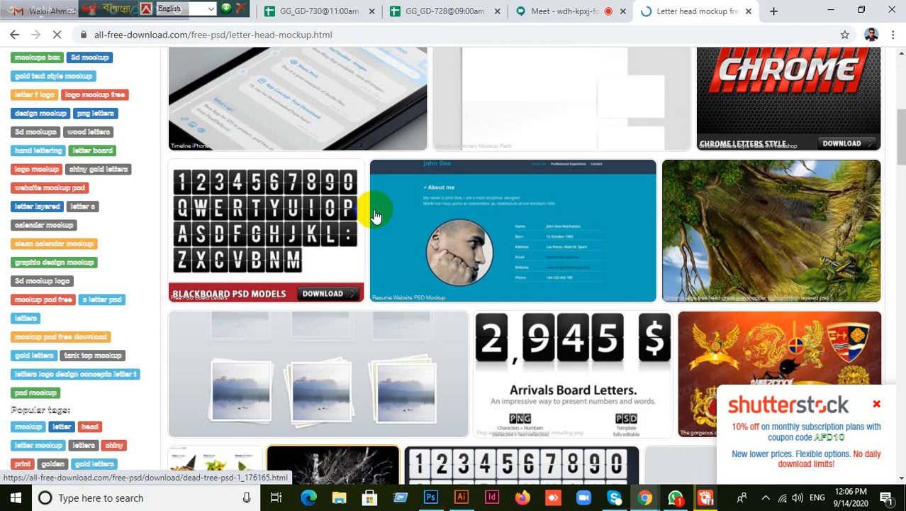
pyautogui.scroll(-15, 375, 216)
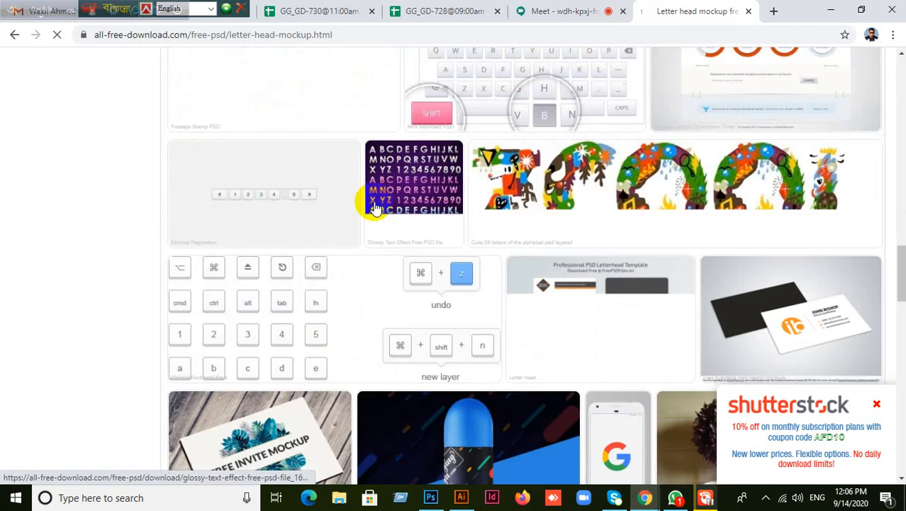
pyautogui.scroll(-5, 367, 211)
pyautogui.scroll(-3, 376, 216)
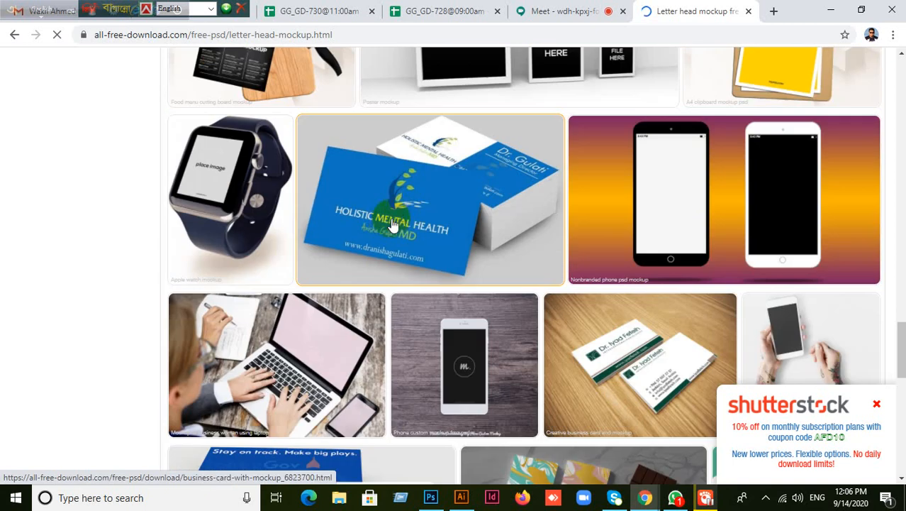
pyautogui.scroll(-10, 407, 217)
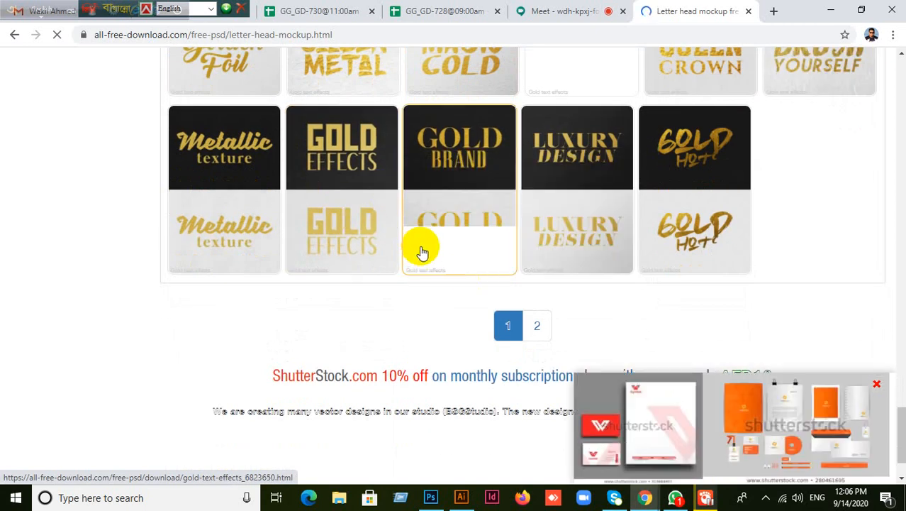
pyautogui.click(536, 326)
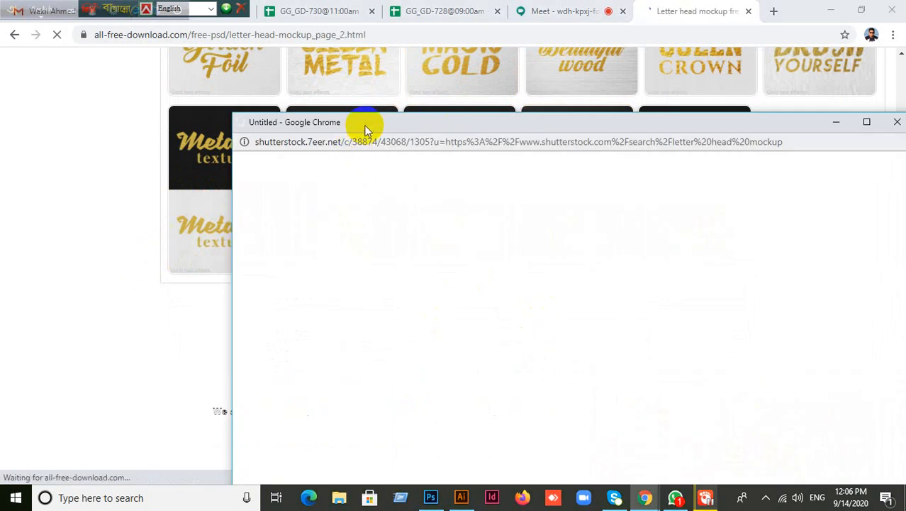
# - Close the Shutterstock ad popup and the letter head mockup tab to return to Google Meet
pyautogui.moveTo(335, 123); pyautogui.dragTo(103, 107)
pyautogui.click(665, 104)
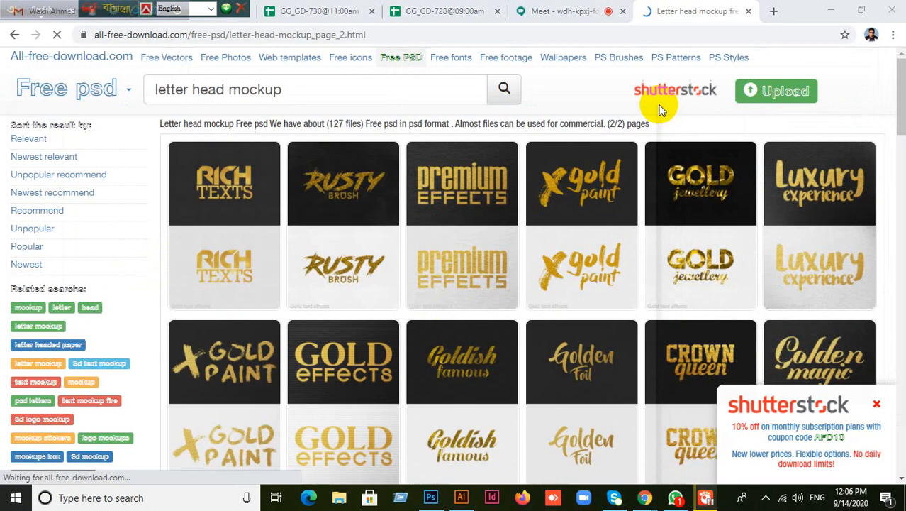
pyautogui.scroll(-8, 397, 309)
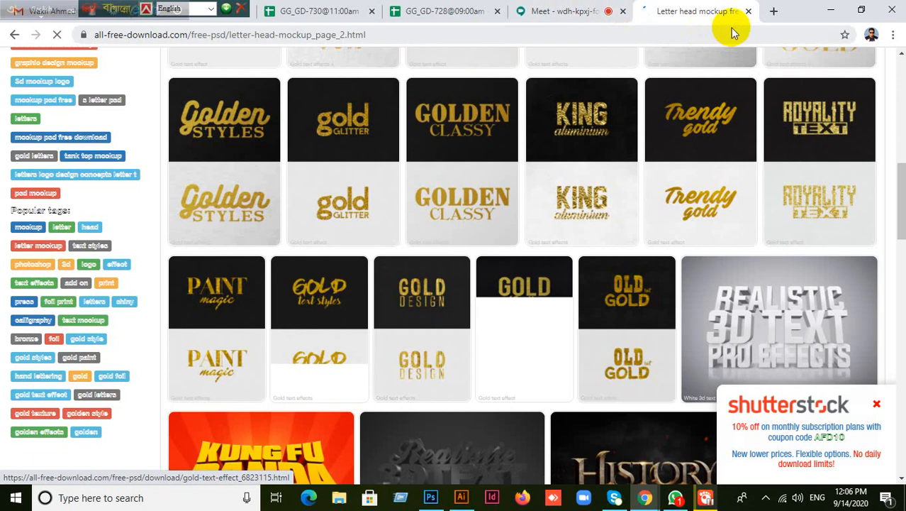
pyautogui.click(749, 11)
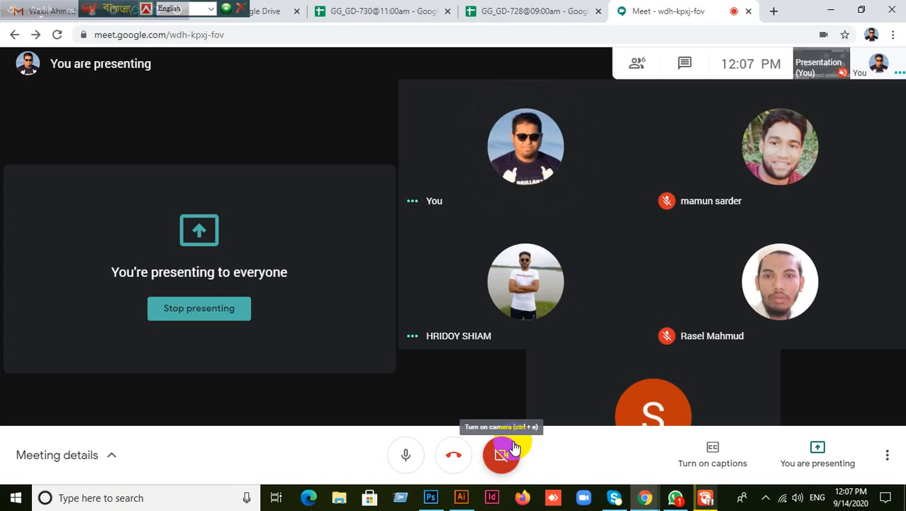
# - In Illustrator, color the letterhead's slogan text the logo's red with the Eyedropper
pyautogui.click(469, 498)
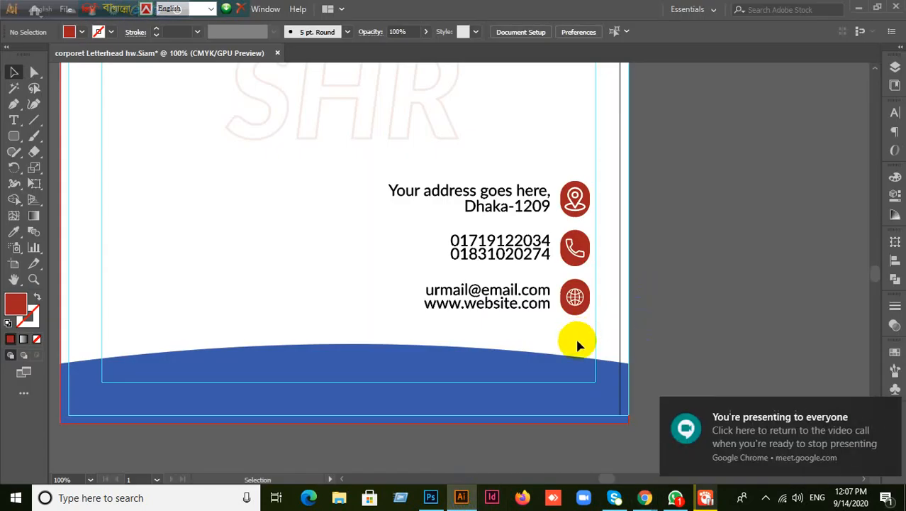
pyautogui.scroll(-2, 545, 326)
pyautogui.moveTo(510, 257); pyautogui.dragTo(492, 326)
pyautogui.moveTo(420, 114); pyautogui.dragTo(421, 119)
pyautogui.click(14, 231)
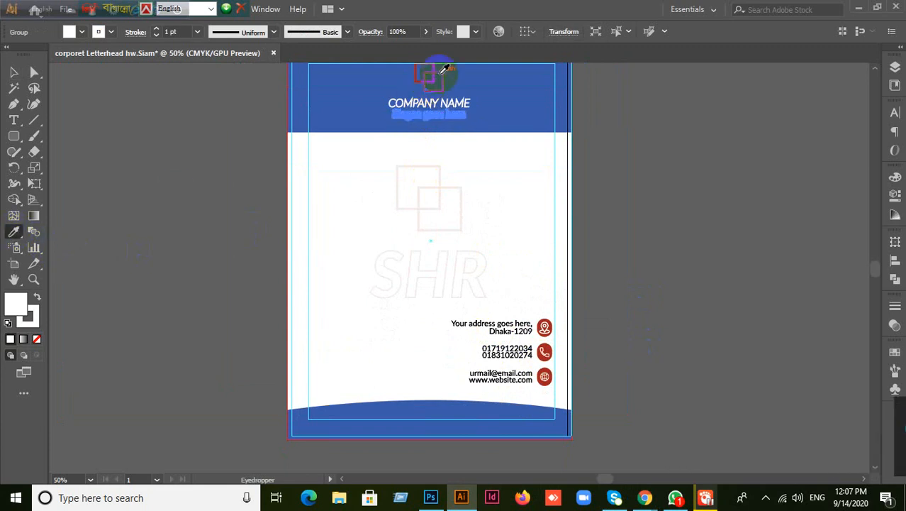
pyautogui.click(439, 71)
pyautogui.click(13, 71)
pyautogui.click(267, 260)
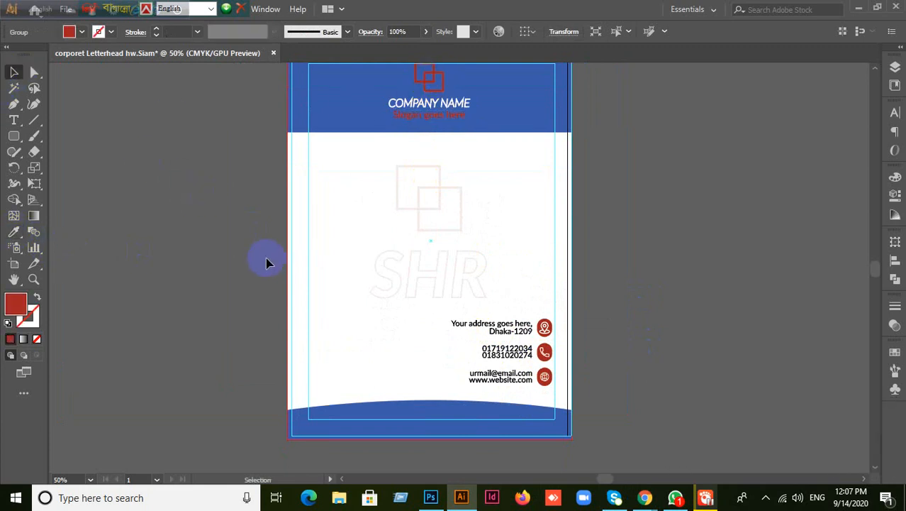
# - Close the corporet Letterhead document, bringing up the save prompt
pyautogui.scroll(2, 609, 263)
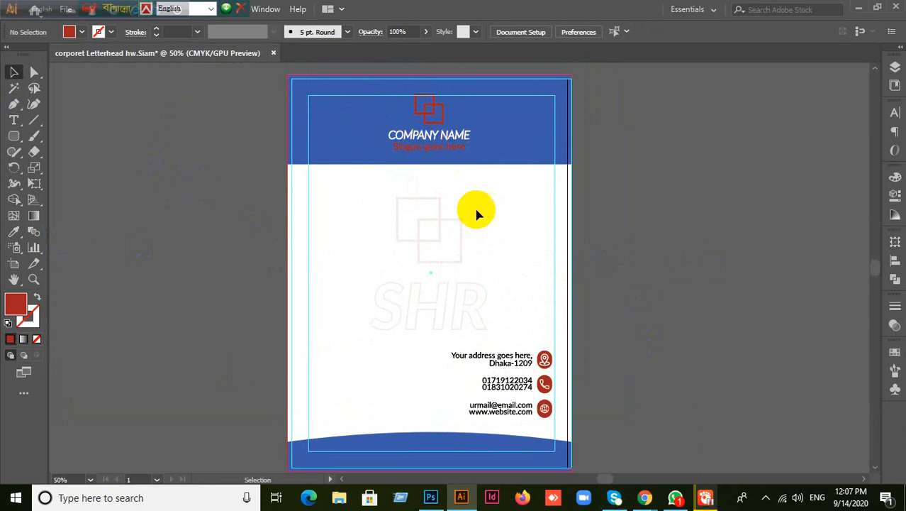
pyautogui.click(643, 259)
pyautogui.click(274, 52)
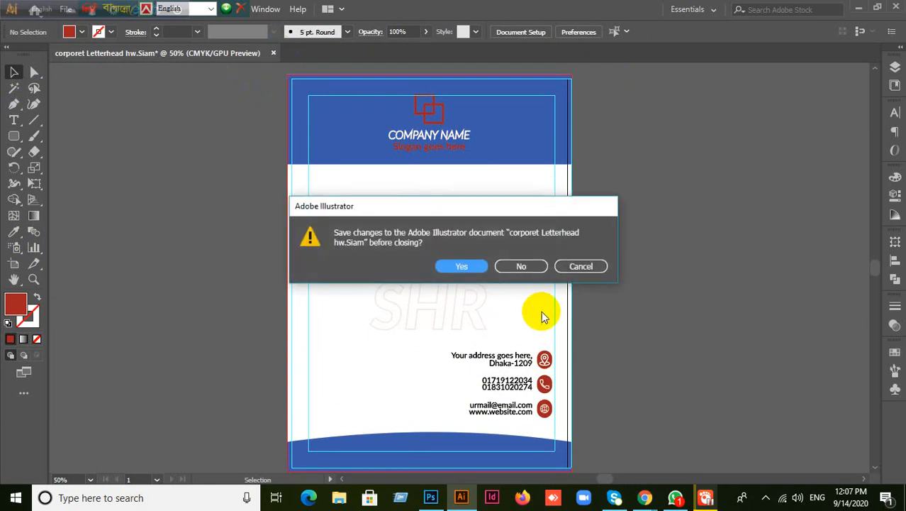
# - Discard the letterhead changes and create a new 1366 × 768 px Untitled-1 document
pyautogui.click(523, 266)
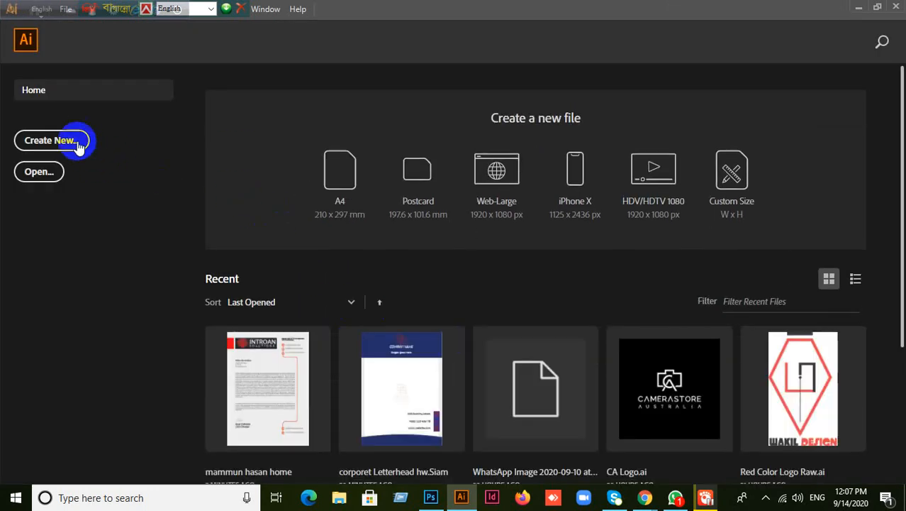
pyautogui.click(46, 143)
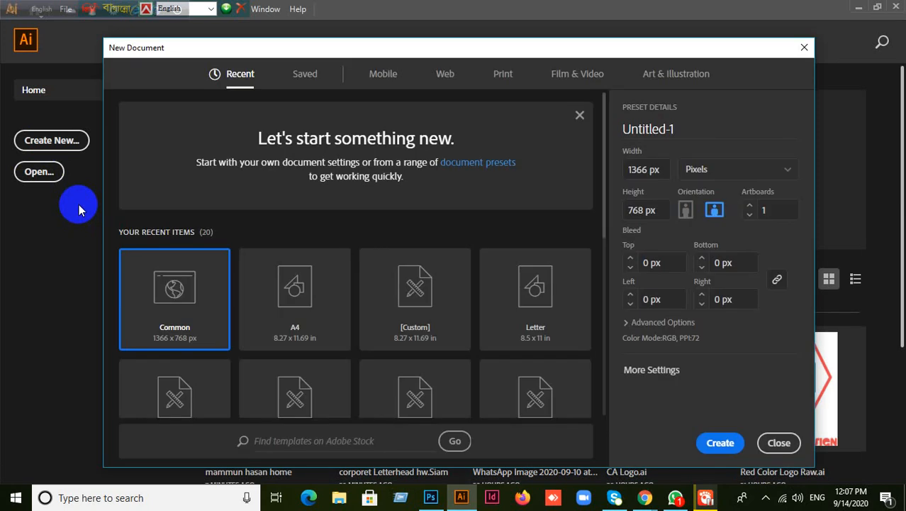
pyautogui.click(716, 447)
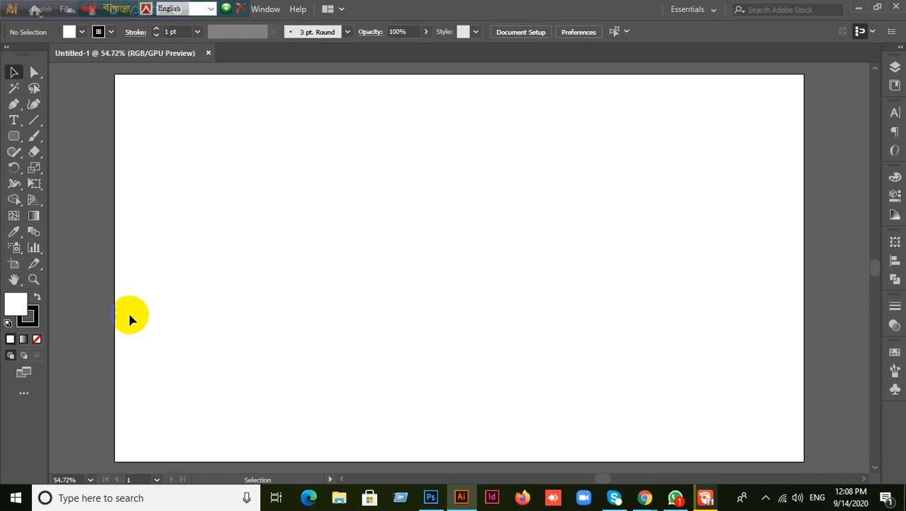
# - Set the stroke to None and the fill to white
pyautogui.click(31, 321)
pyautogui.click(37, 338)
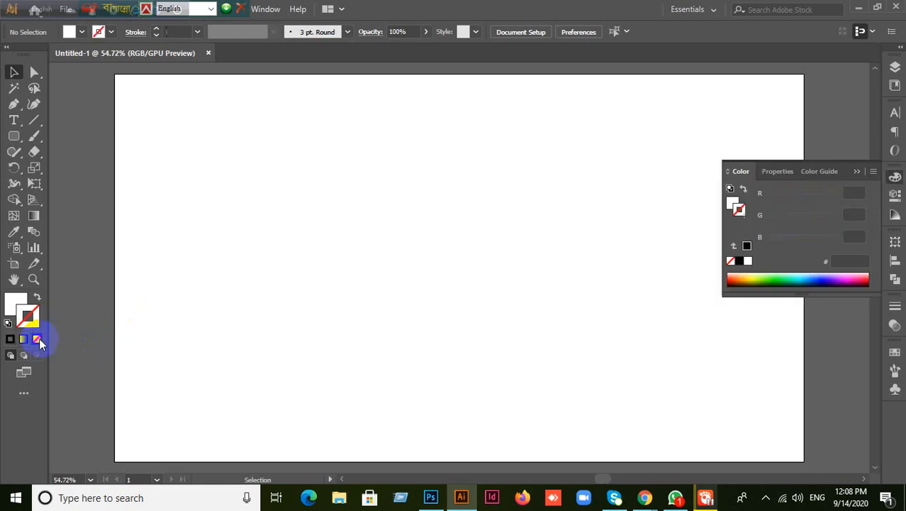
pyautogui.click(15, 303)
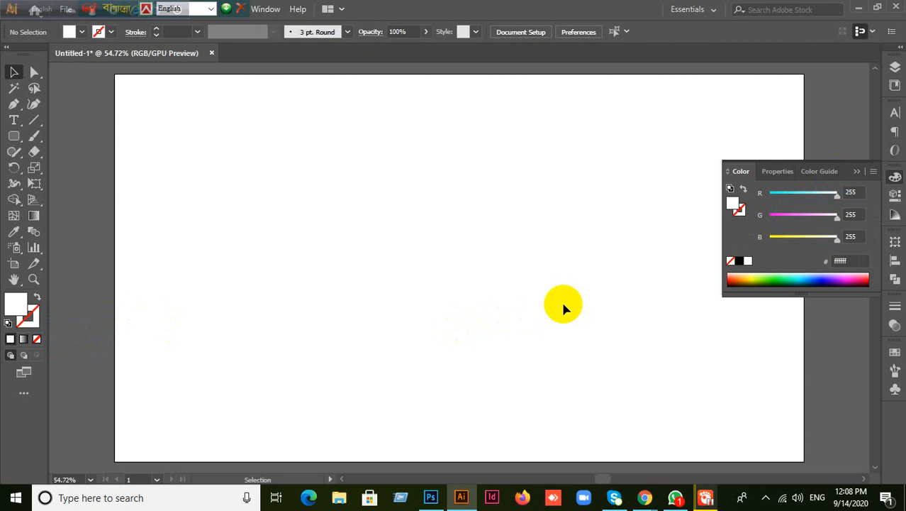
# - Draw a circle near the artboard centre with the Ellipse tool
pyautogui.click(15, 201)
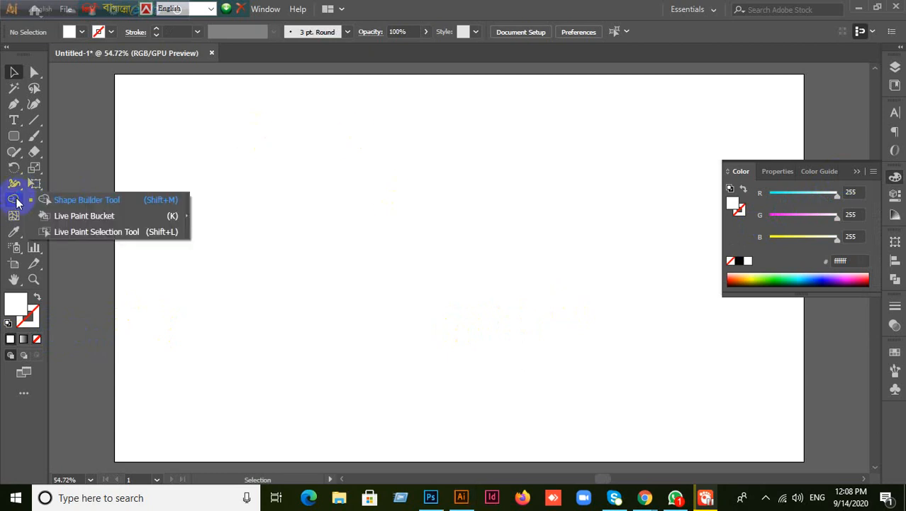
pyautogui.click(16, 185)
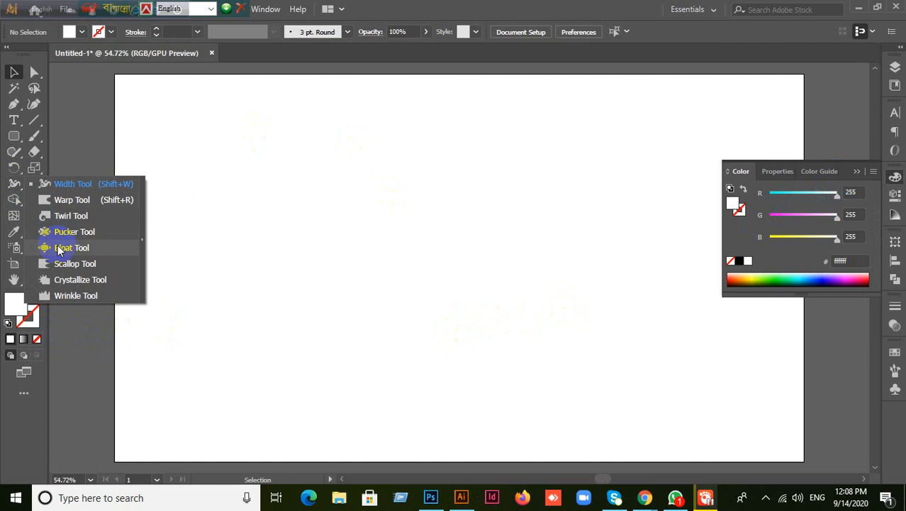
pyautogui.click(62, 127)
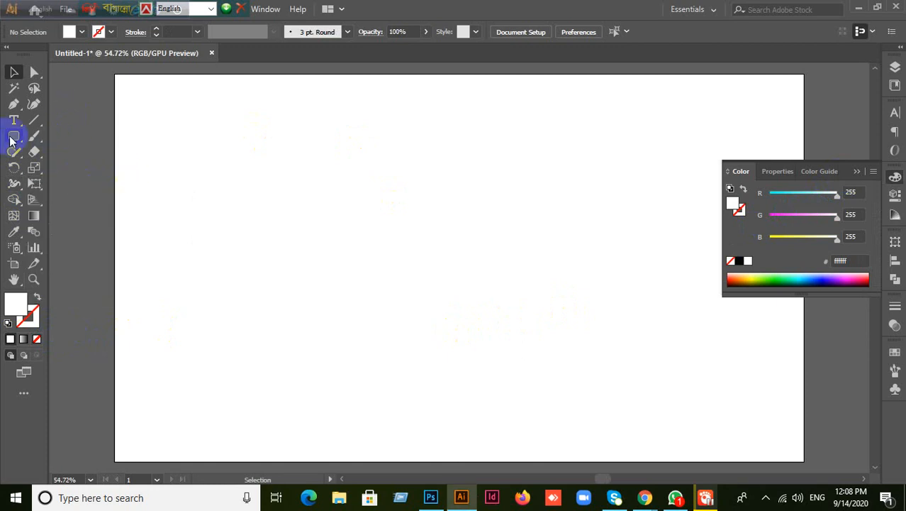
pyautogui.moveTo(10, 140); pyautogui.dragTo(50, 163)
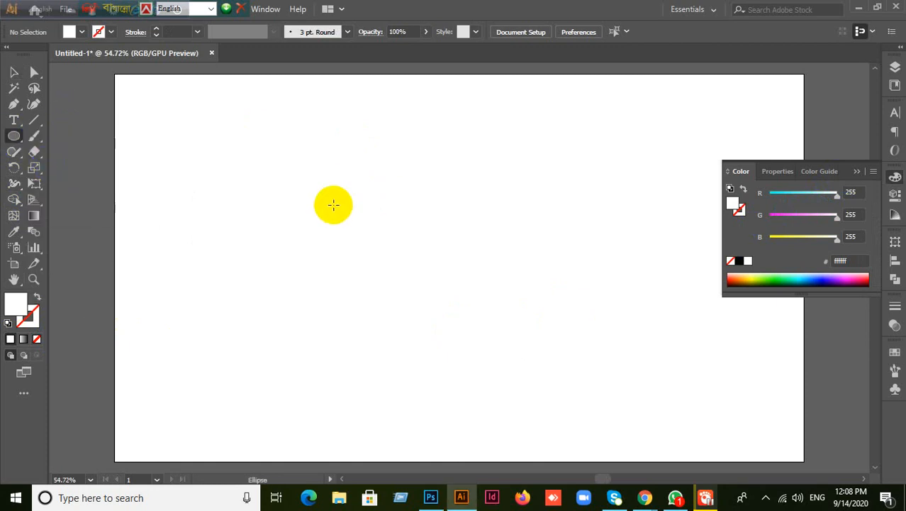
pyautogui.moveTo(369, 169)
pyautogui.mouseDown()
pyautogui.moveTo(503, 289)
pyautogui.moveTo(514, 312)
pyautogui.mouseUp()
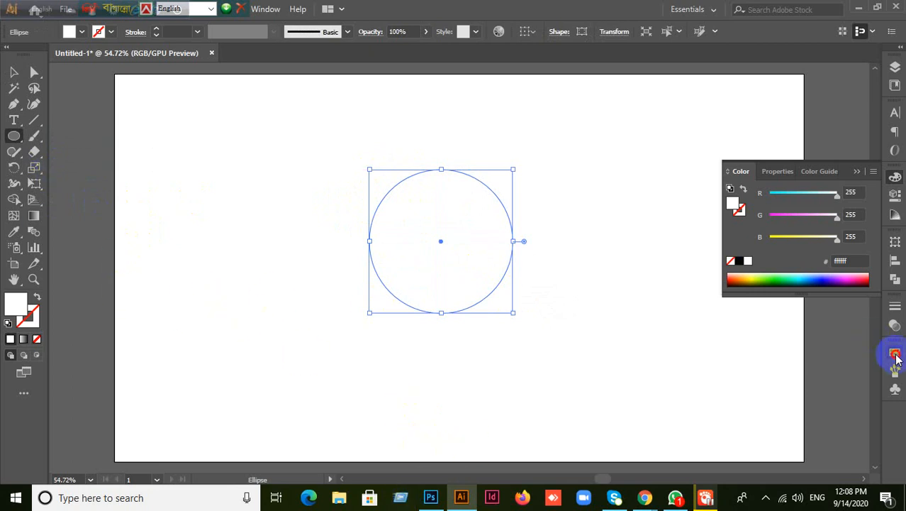
# - Fill the circle with red from the Swatches panel, then collapse the panel
pyautogui.click(895, 353)
pyautogui.click(767, 389)
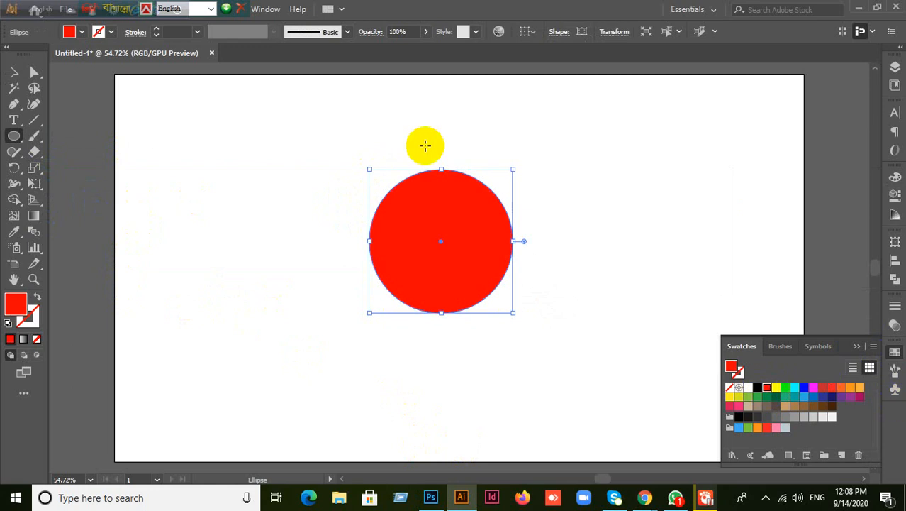
pyautogui.click(12, 72)
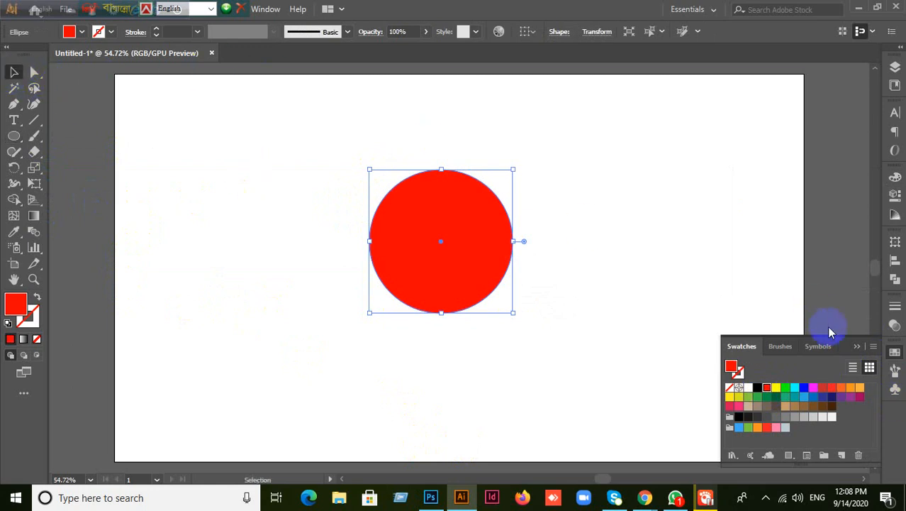
pyautogui.click(857, 347)
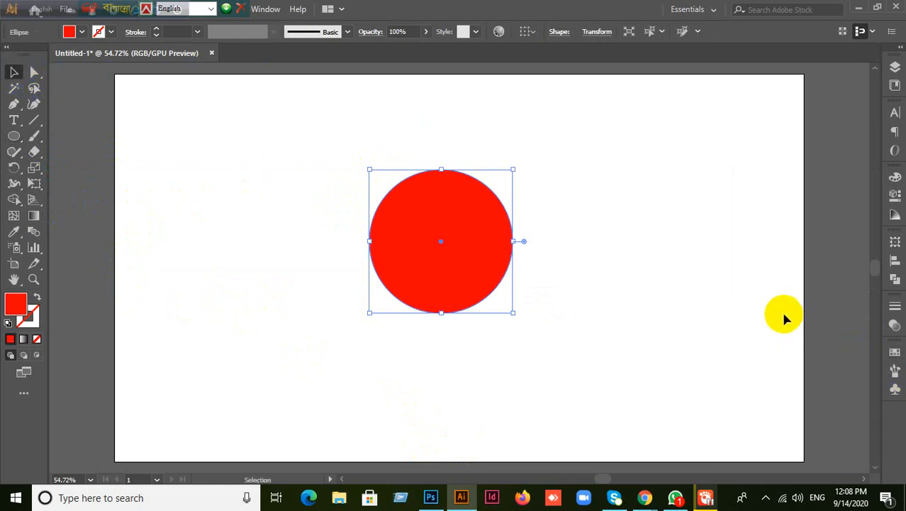
# - Select the red circle and choose the Bloat Tool from the liquify flyout
pyautogui.click(678, 151)
pyautogui.click(457, 236)
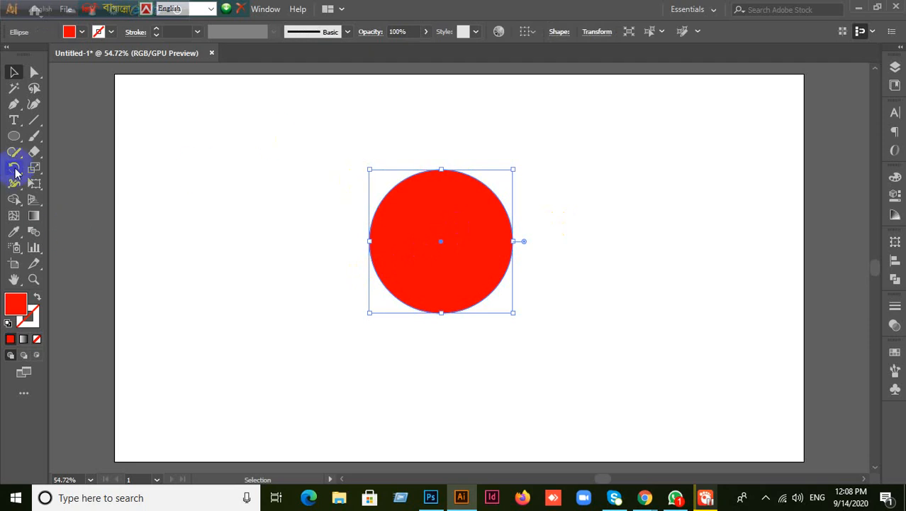
pyautogui.click(19, 183)
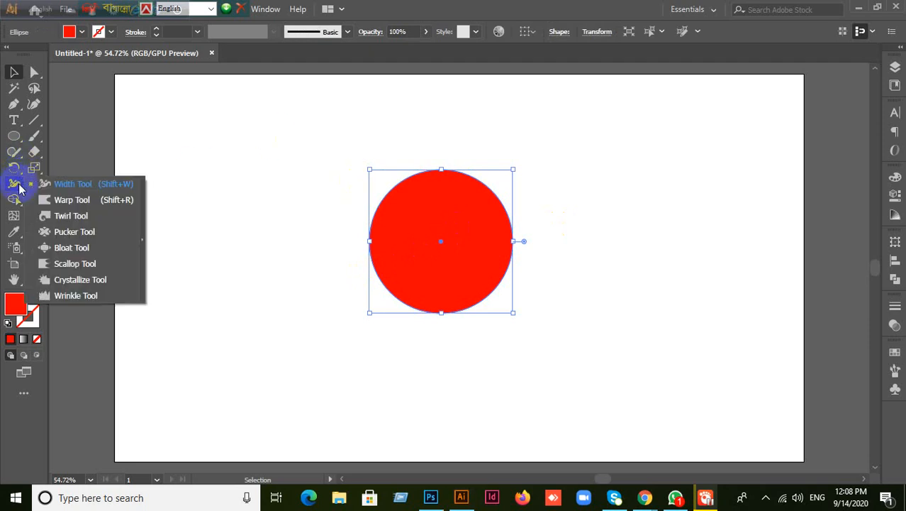
pyautogui.click(14, 202)
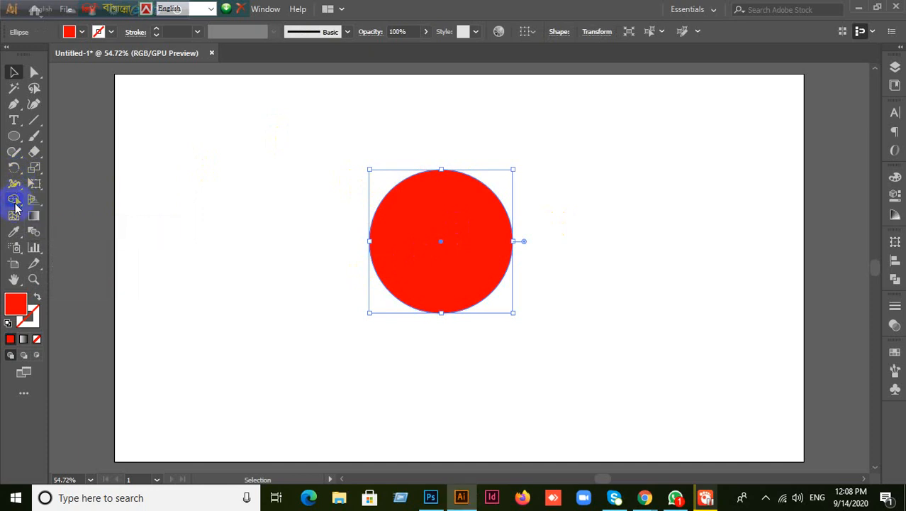
pyautogui.click(18, 202)
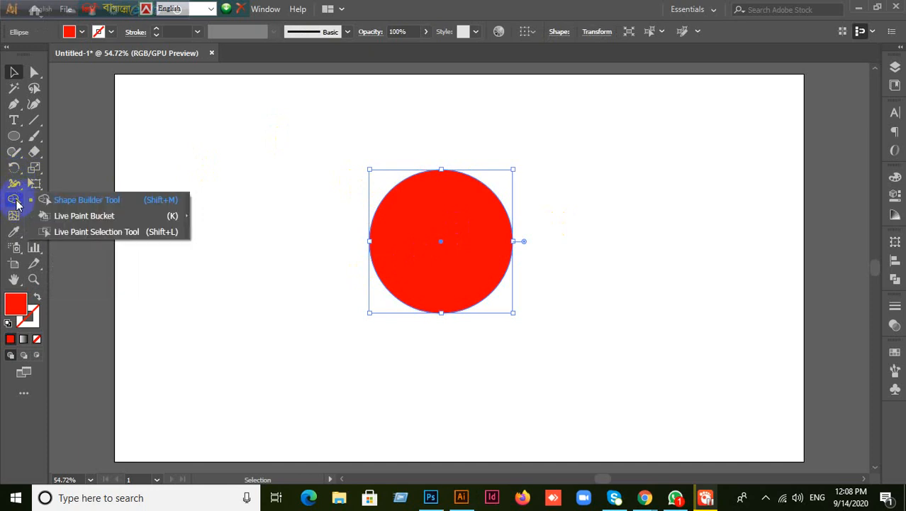
pyautogui.click(14, 183)
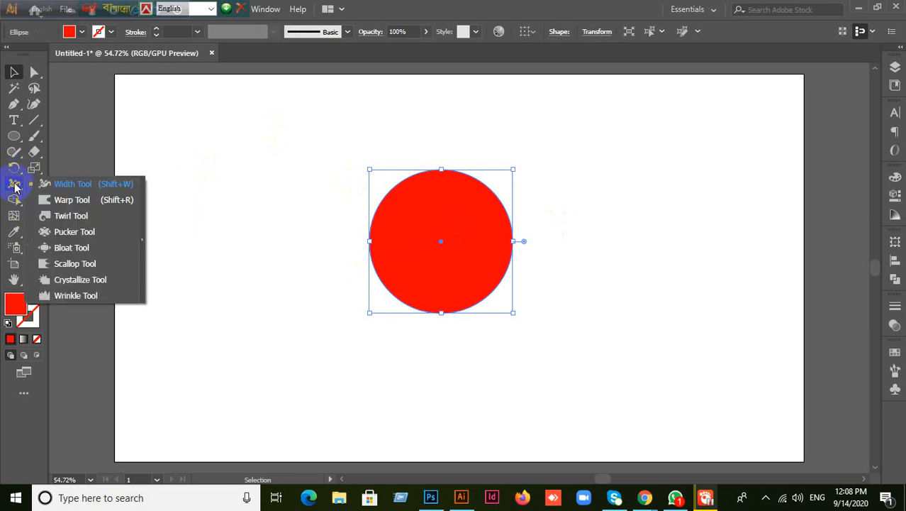
pyautogui.click(72, 248)
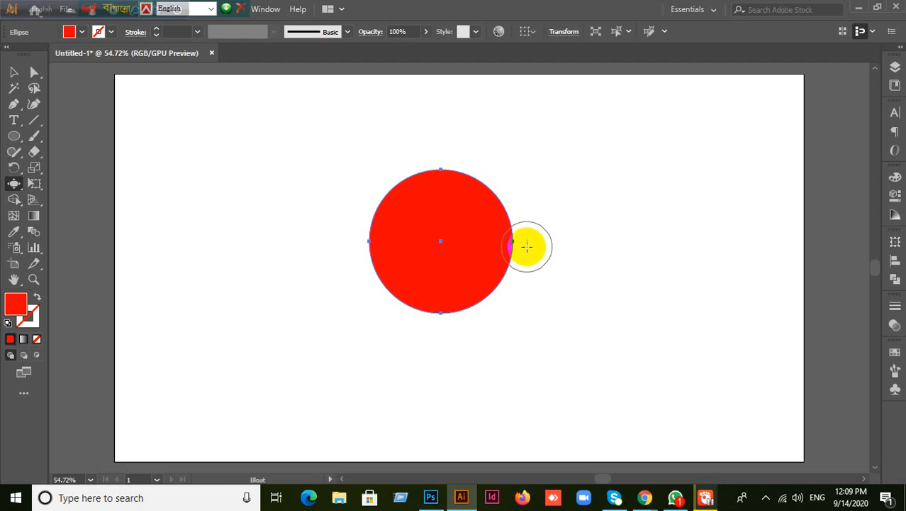
pyautogui.moveTo(526, 246); pyautogui.dragTo(439, 243)
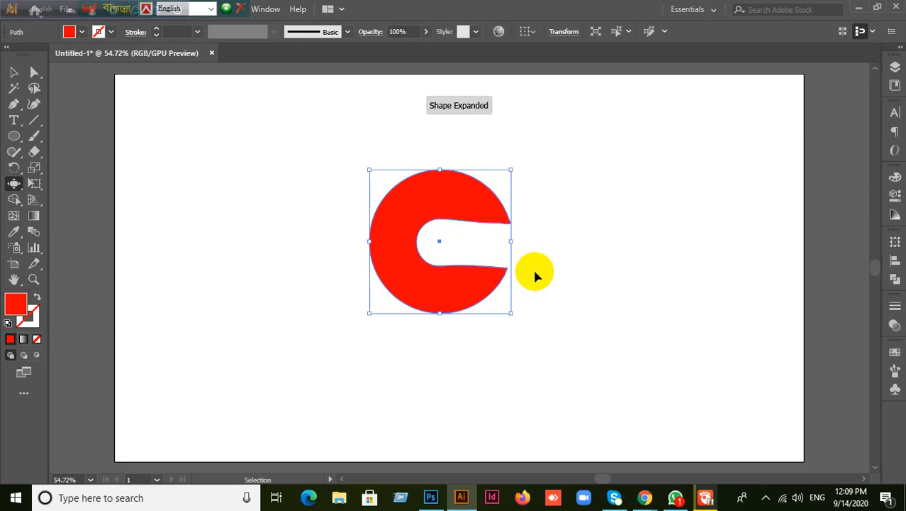
pyautogui.hotkey('ctrl', 'z')
pyautogui.moveTo(449, 162)
pyautogui.mouseDown()
pyautogui.moveTo(446, 183)
pyautogui.moveTo(443, 159)
pyautogui.moveTo(467, 188)
pyautogui.moveTo(441, 186)
pyautogui.moveTo(441, 239)
pyautogui.mouseUp()
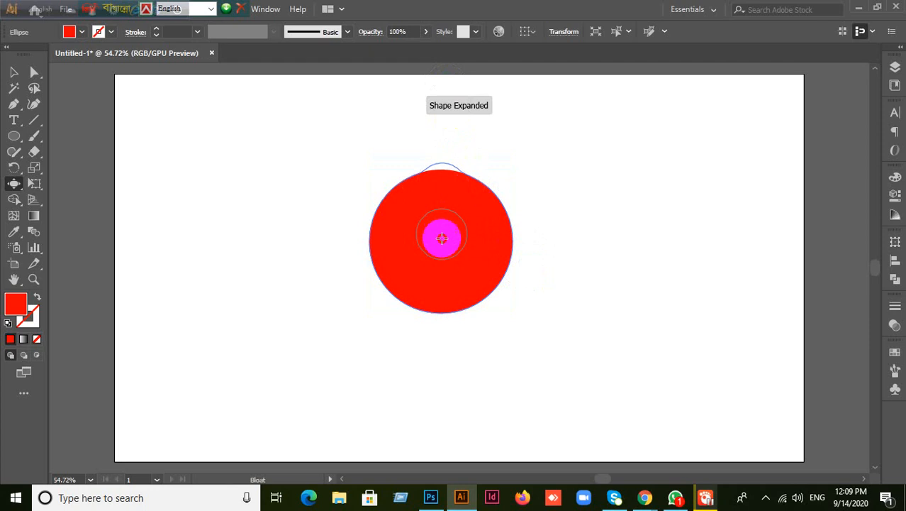
pyautogui.press('v')
pyautogui.click(447, 206)
pyautogui.hotkey('ctrl', 'z')
pyautogui.moveTo(443, 186)
pyautogui.mouseDown()
pyautogui.moveTo(447, 210)
pyautogui.moveTo(441, 178)
pyautogui.moveTo(455, 251)
pyautogui.moveTo(440, 168)
pyautogui.moveTo(445, 186)
pyautogui.mouseUp()
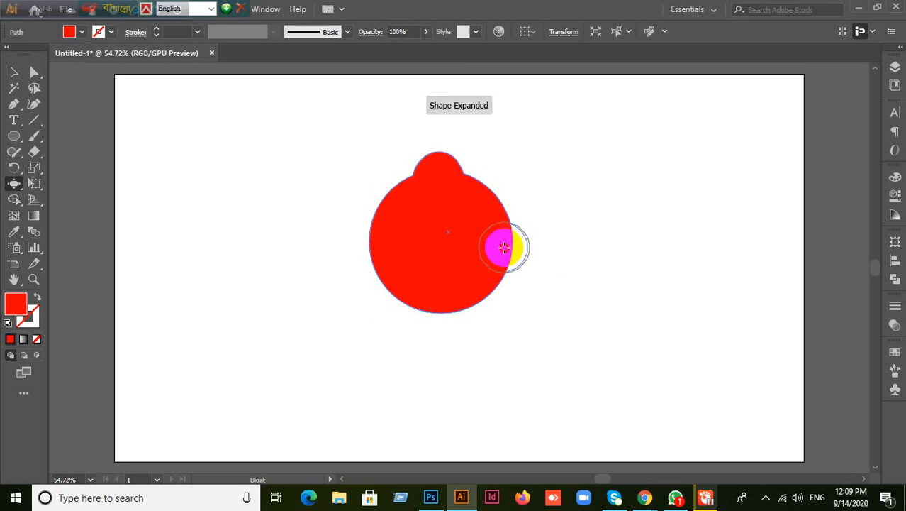
pyautogui.moveTo(504, 246); pyautogui.dragTo(496, 253)
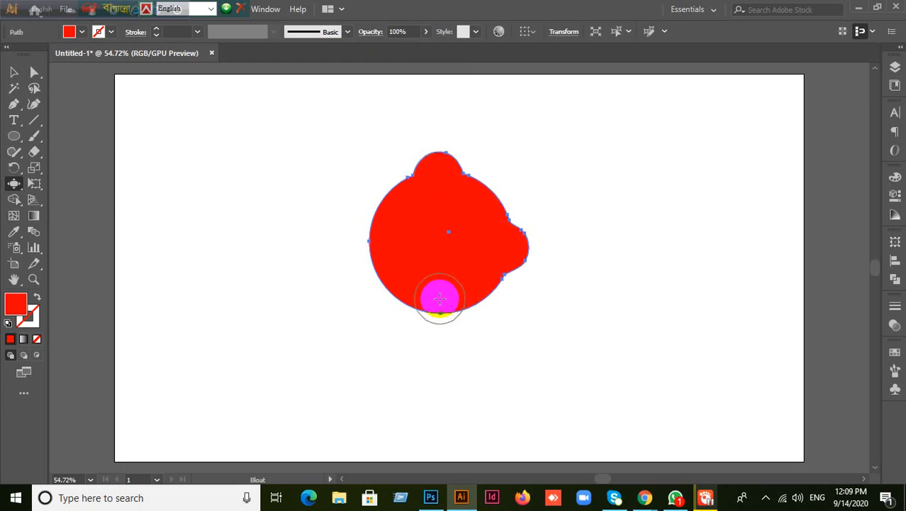
pyautogui.moveTo(440, 298); pyautogui.dragTo(437, 300)
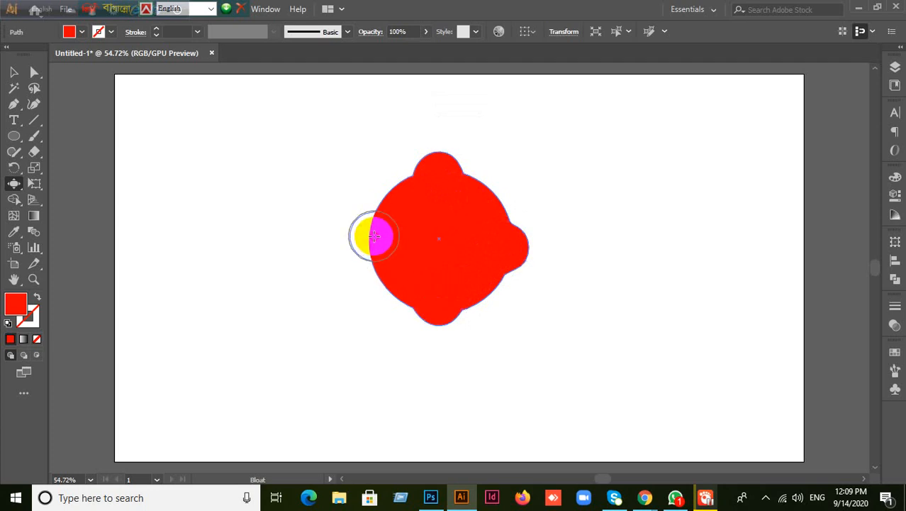
pyautogui.moveTo(374, 236); pyautogui.dragTo(373, 237)
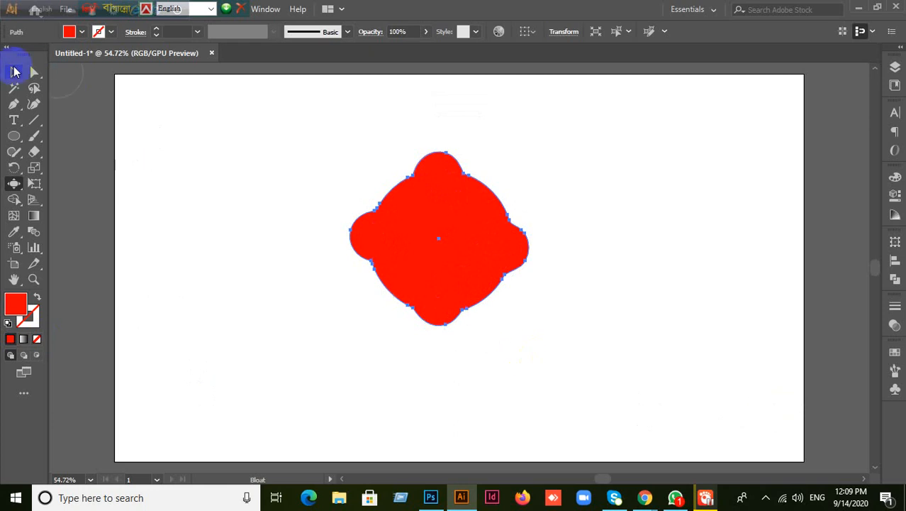
pyautogui.click(14, 71)
pyautogui.click(142, 158)
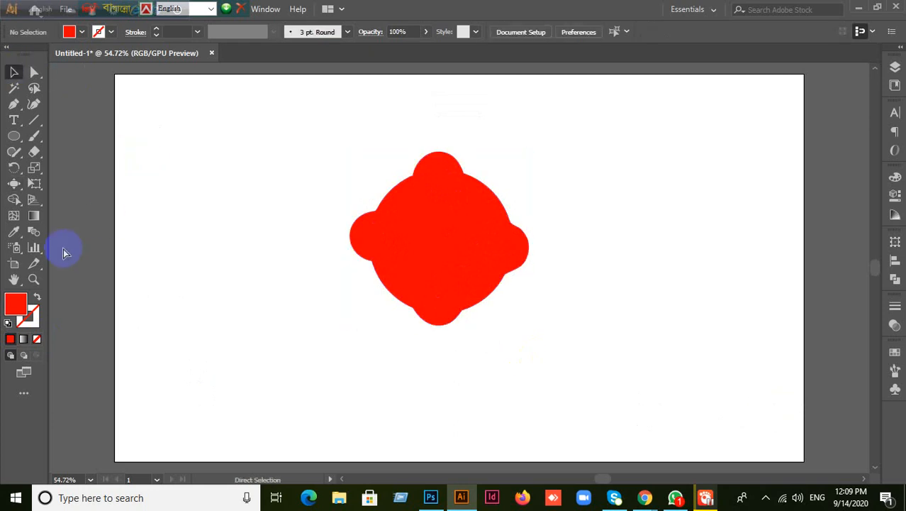
pyautogui.hotkey('ctrl', 'z')
pyautogui.hotkey('ctrl', 'z')
pyautogui.hotkey('ctrl', 'z')
pyautogui.hotkey('ctrl', 'z')
pyautogui.hotkey('ctrl', 'z')
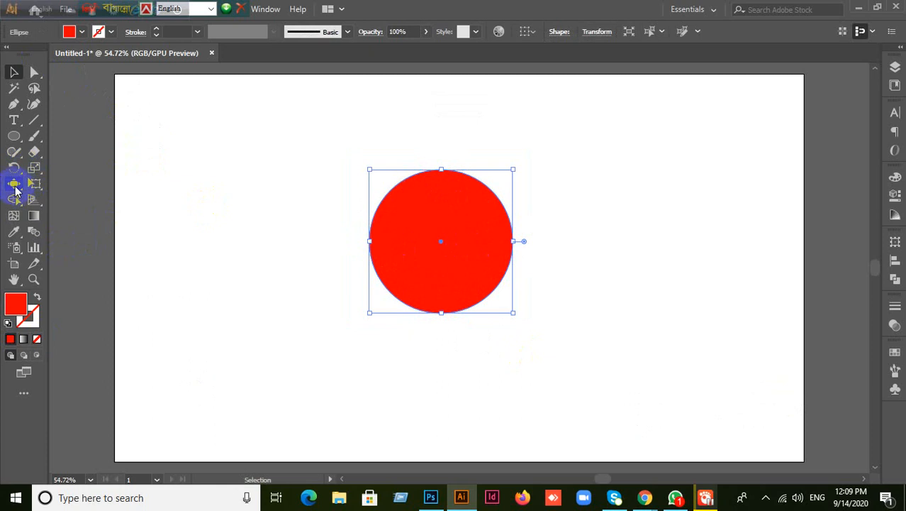
# - Try bloating the circle's right and upper-right edges, undoing the unwanted dents
pyautogui.click(14, 186)
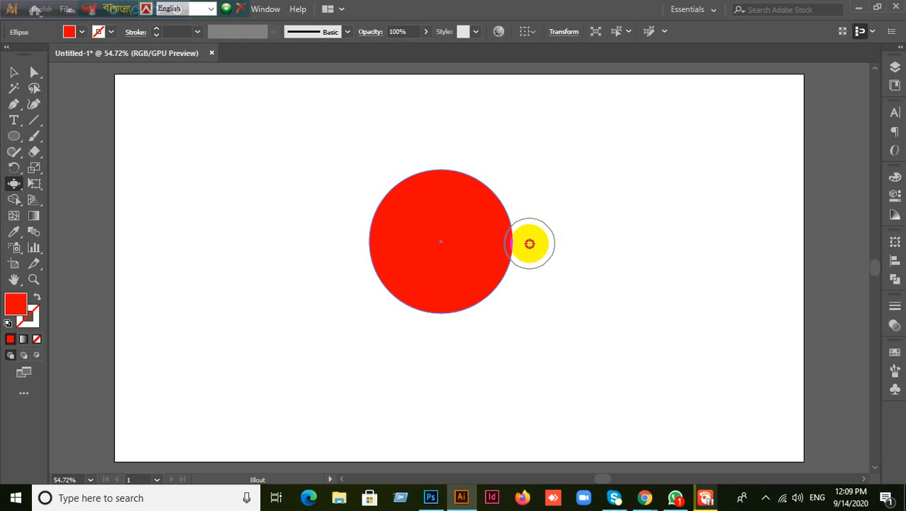
pyautogui.click(530, 243)
pyautogui.press('ctrl')
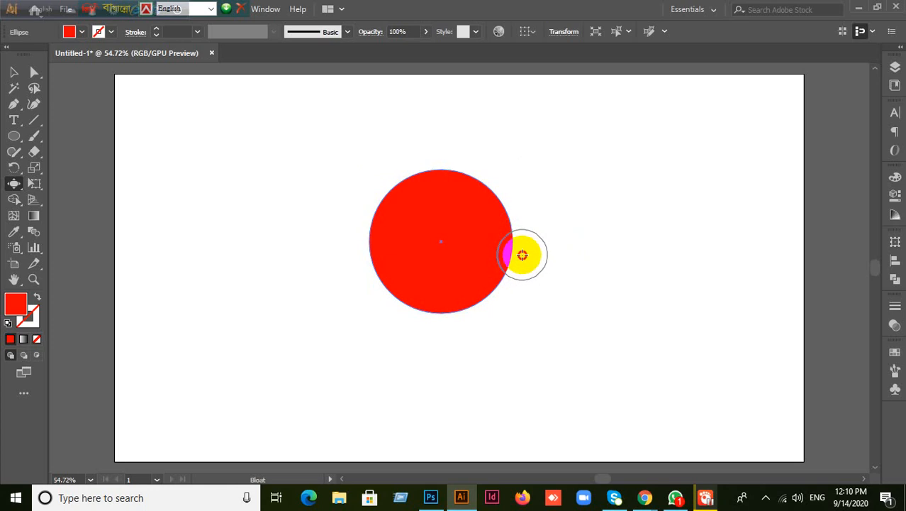
pyautogui.click(522, 255)
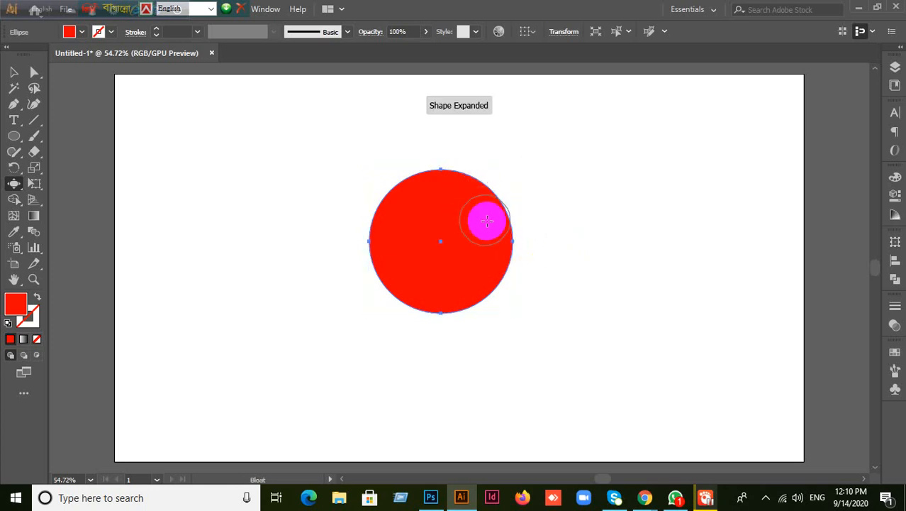
pyautogui.moveTo(487, 221); pyautogui.dragTo(496, 214)
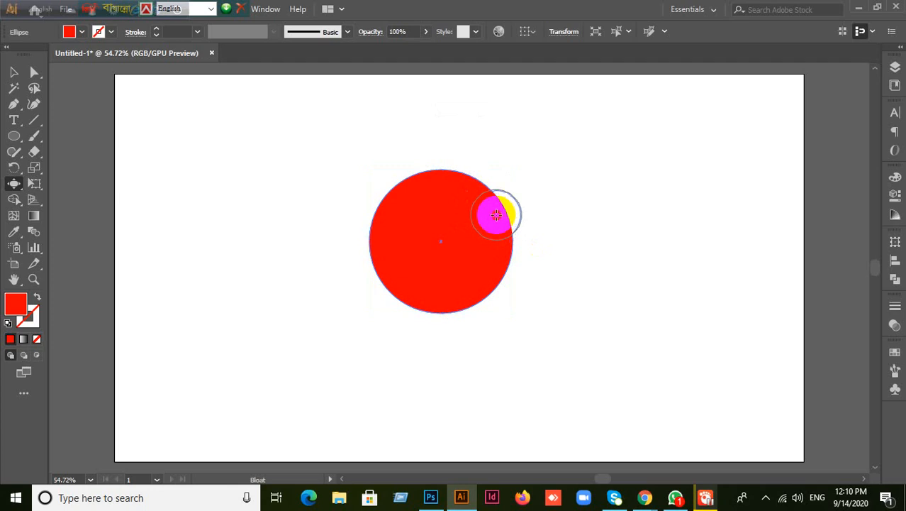
pyautogui.moveTo(497, 215); pyautogui.dragTo(496, 215)
pyautogui.hotkey('ctrl', 'z')
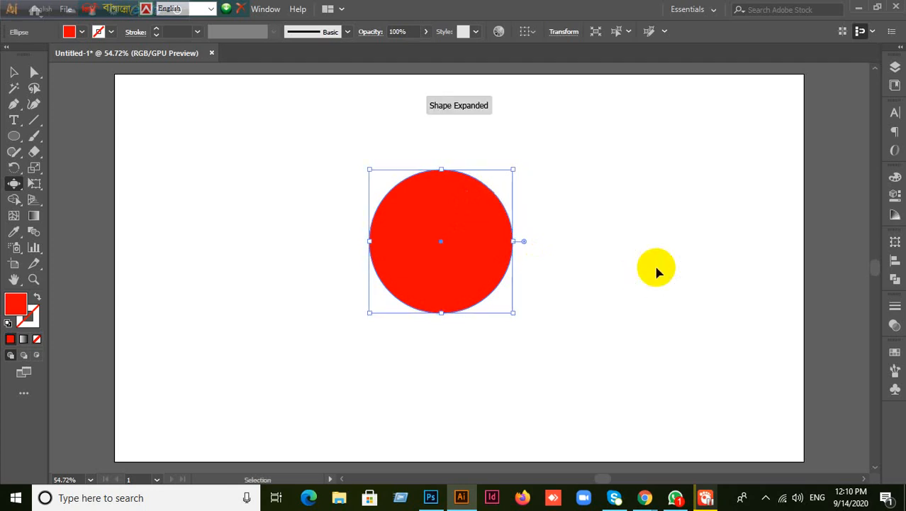
# - Bloat a notch from the circle's right edge to its centre, then deselect
pyautogui.click(480, 251)
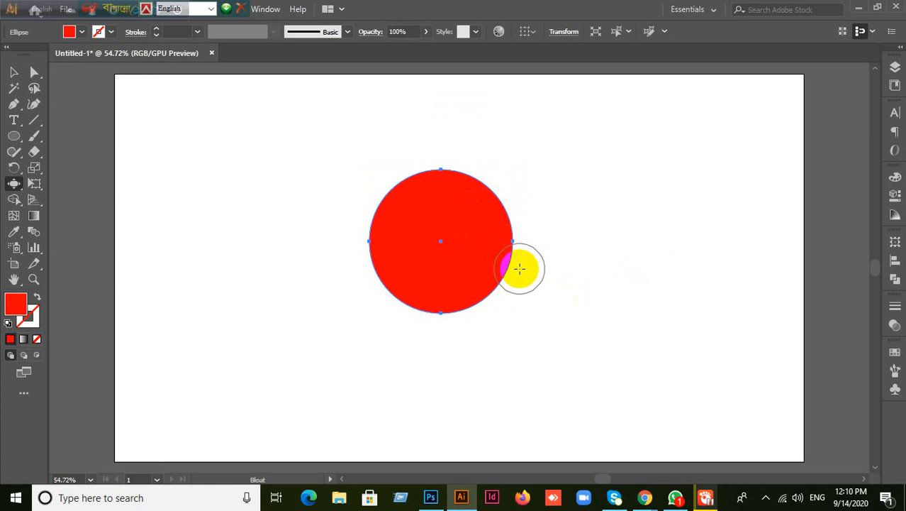
pyautogui.moveTo(519, 268); pyautogui.dragTo(434, 237)
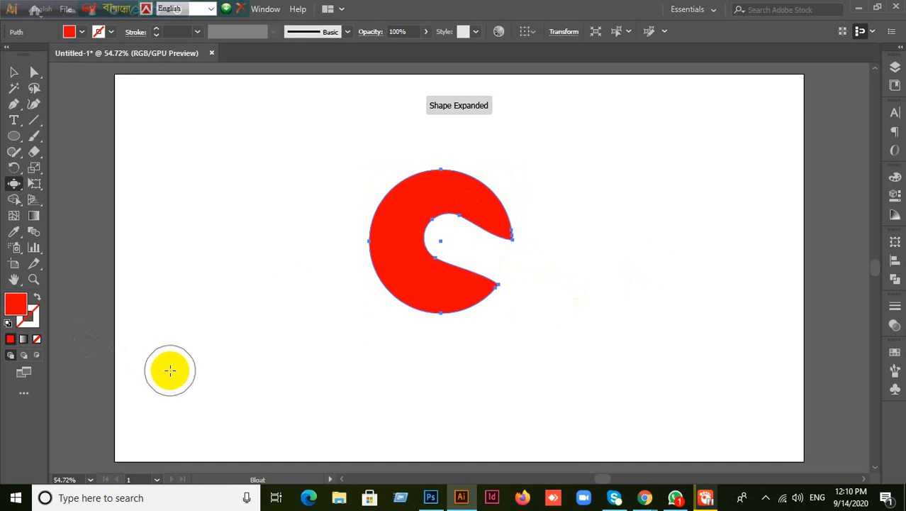
pyautogui.scroll(-2, 468, 303)
pyautogui.scroll(-1, 468, 303)
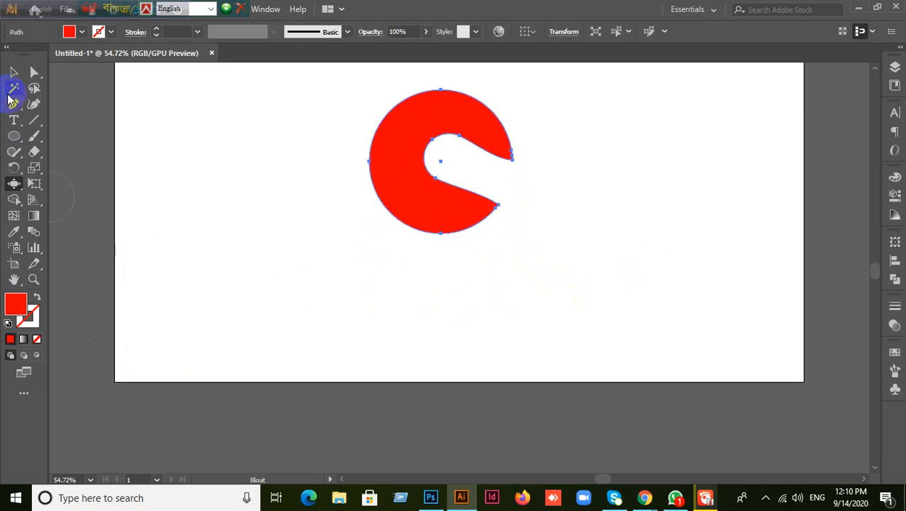
pyautogui.click(14, 73)
pyautogui.click(262, 196)
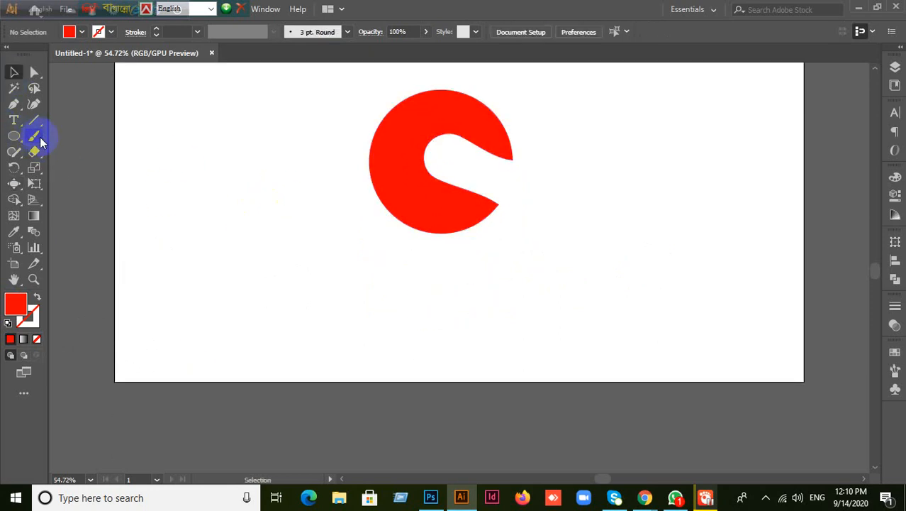
# - Draw a tall rectangle stem below the hook head and round its bottom corners
pyautogui.moveTo(15, 140); pyautogui.dragTo(66, 135)
pyautogui.moveTo(419, 213); pyautogui.dragTo(464, 412)
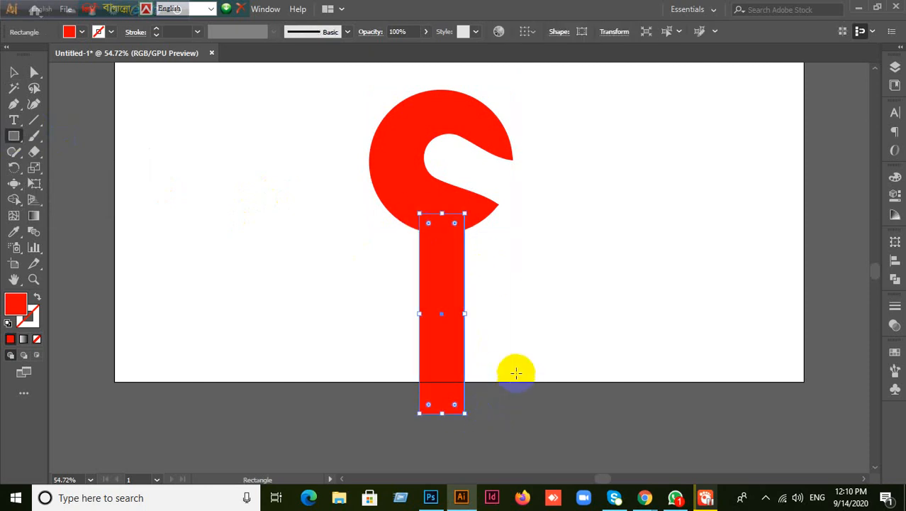
pyautogui.click(14, 72)
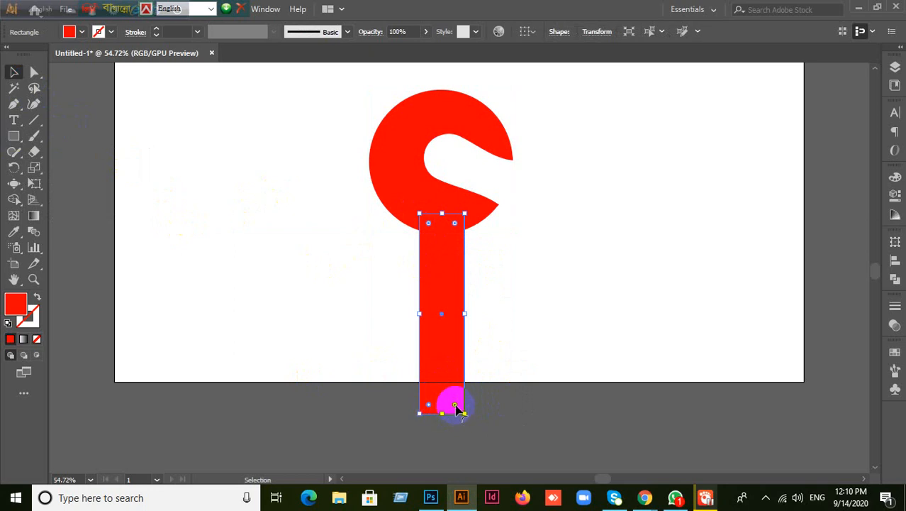
pyautogui.moveTo(458, 409); pyautogui.dragTo(435, 402)
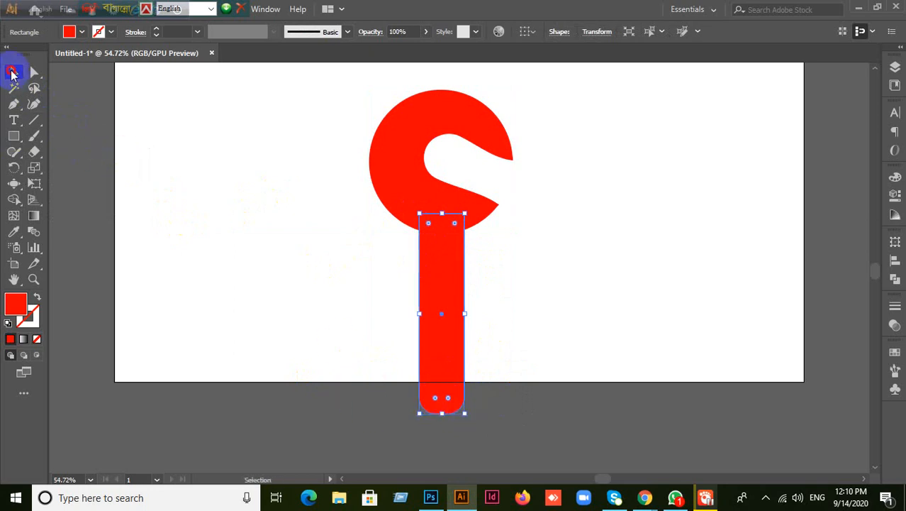
pyautogui.click(373, 314)
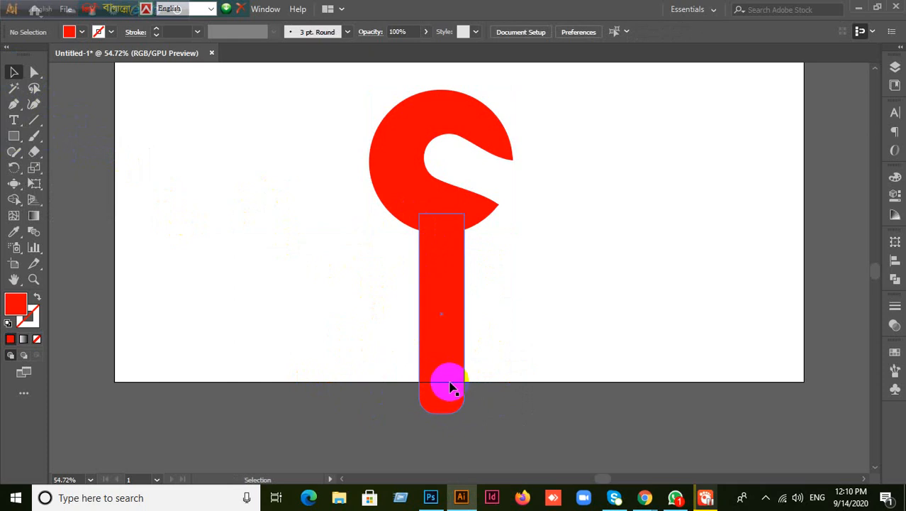
# - Draw a small 19 px circle near the stem's base
pyautogui.moveTo(13, 140); pyautogui.dragTo(107, 175)
pyautogui.moveTo(424, 381); pyautogui.dragTo(440, 394)
pyautogui.click(13, 73)
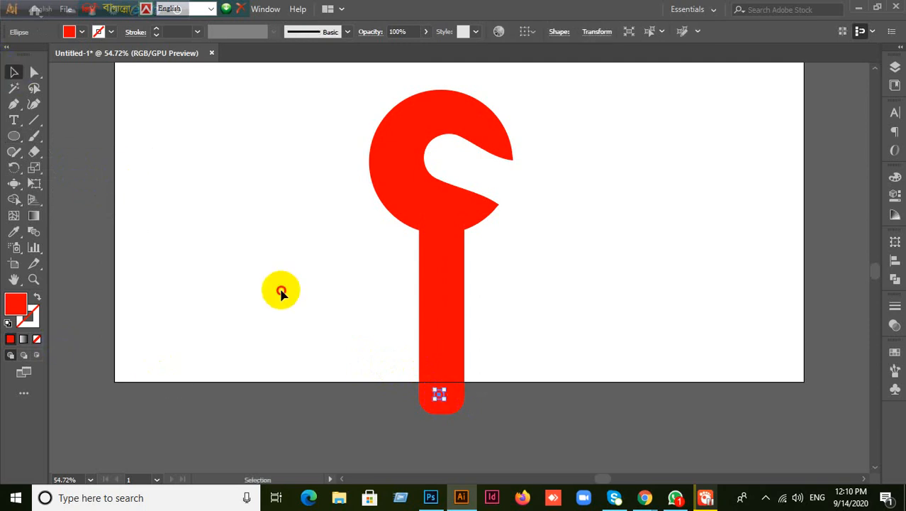
# - Cut the small circle out of the red handle with Pathfinder Minus Front, then expand it
pyautogui.click(440, 394)
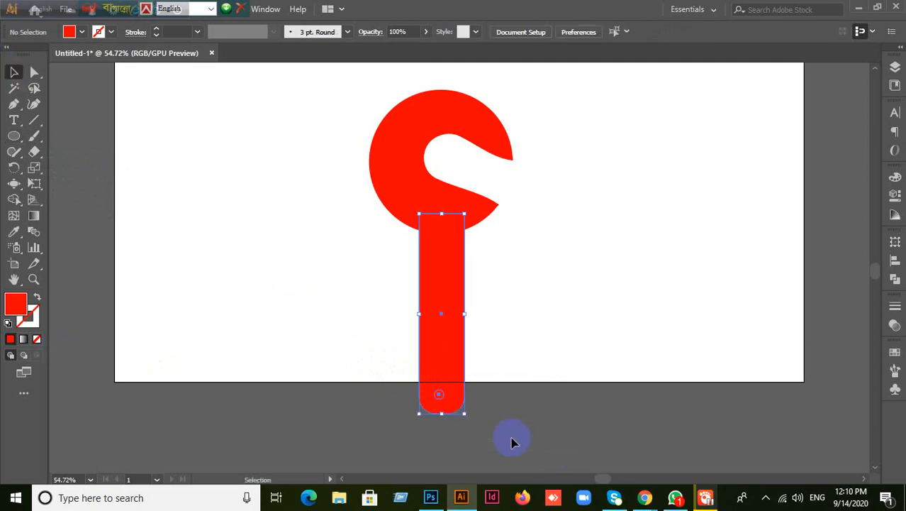
pyautogui.click(895, 278)
pyautogui.click(766, 272)
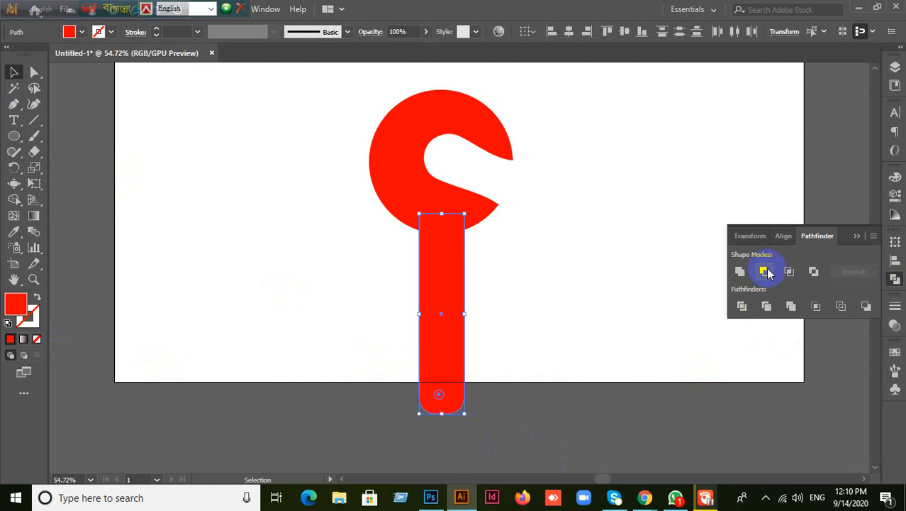
pyautogui.keyDown('alt'); pyautogui.click(766, 272); pyautogui.keyUp('alt')
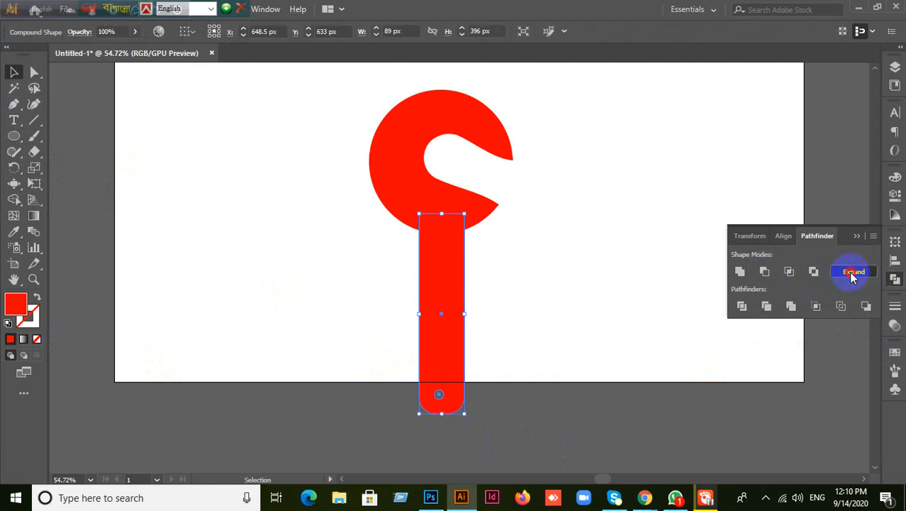
pyautogui.click(853, 271)
# - Select the hook and handle together and reposition them on the artboard
pyautogui.moveTo(201, 168); pyautogui.dragTo(510, 378)
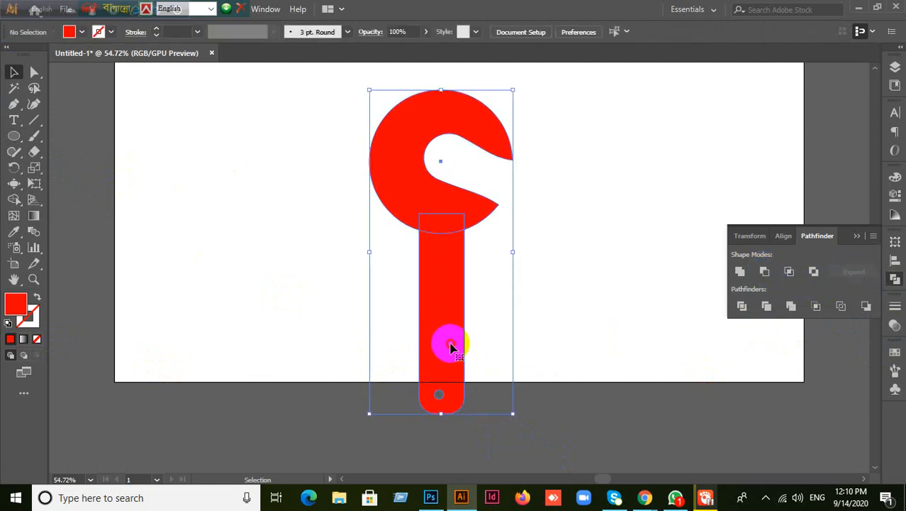
pyautogui.moveTo(450, 344); pyautogui.dragTo(448, 285)
pyautogui.click(571, 298)
pyautogui.scroll(3, 583, 373)
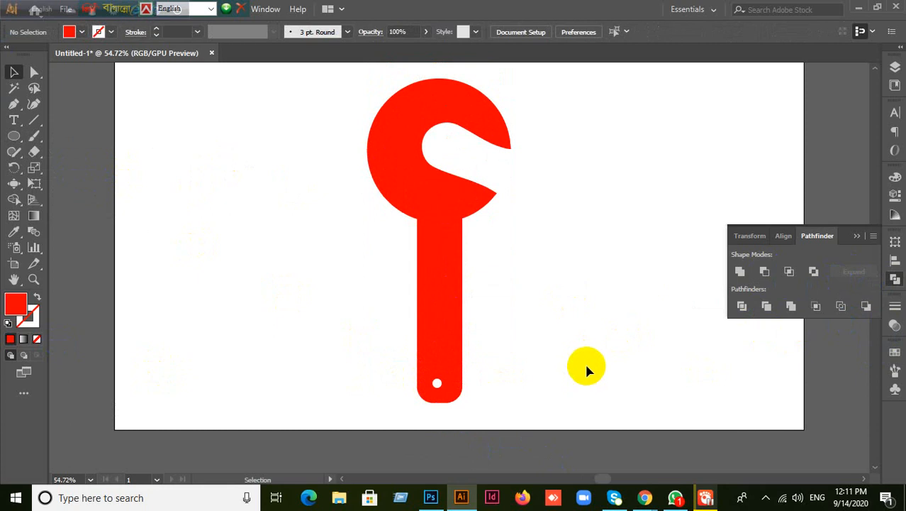
pyautogui.moveTo(308, 311); pyautogui.dragTo(612, 417)
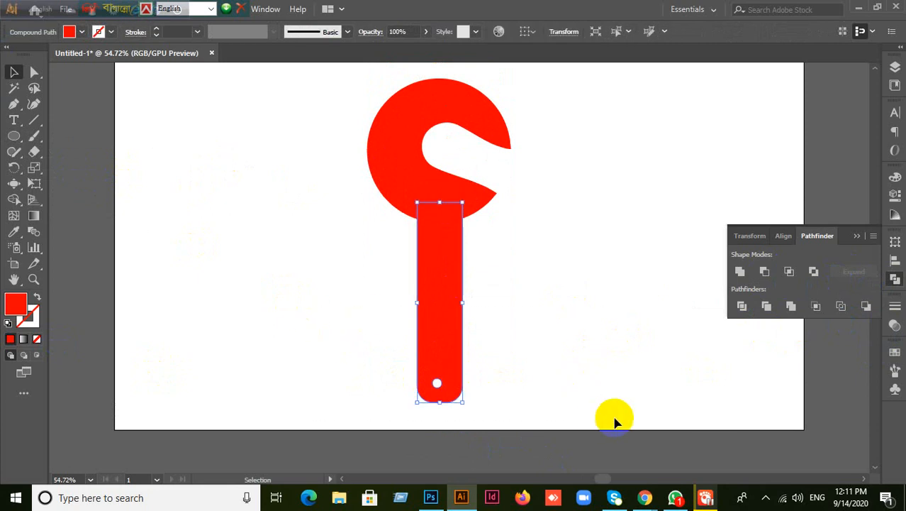
pyautogui.hotkey('ctrl', 'a')
pyautogui.scroll(2, 614, 422)
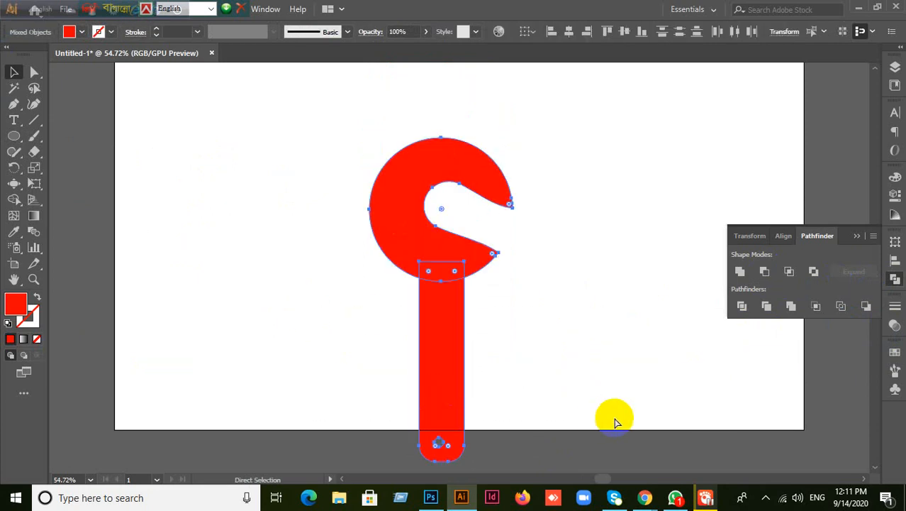
# - Select the hook and handle as whole objects, then deselect and choose the Rectangle tool
pyautogui.press('v')
pyautogui.click(441, 213)
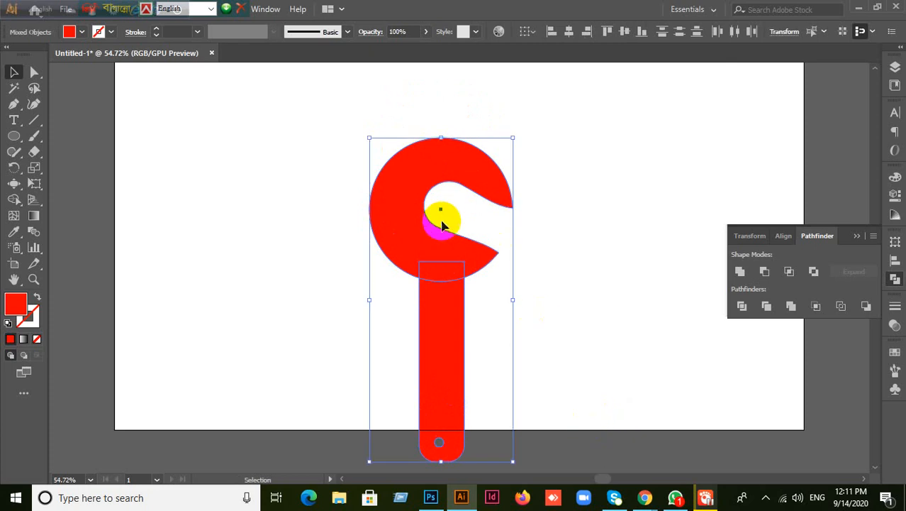
pyautogui.click(441, 443)
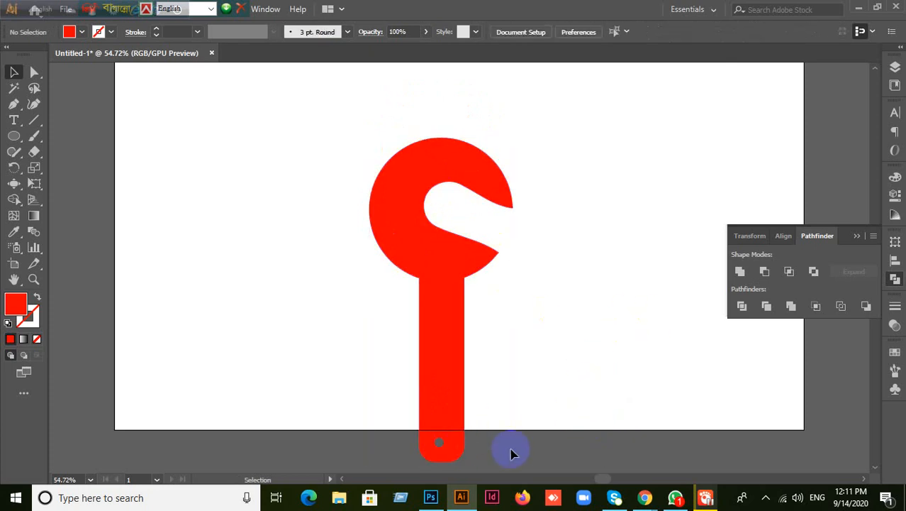
pyautogui.press('a')
pyautogui.press('v')
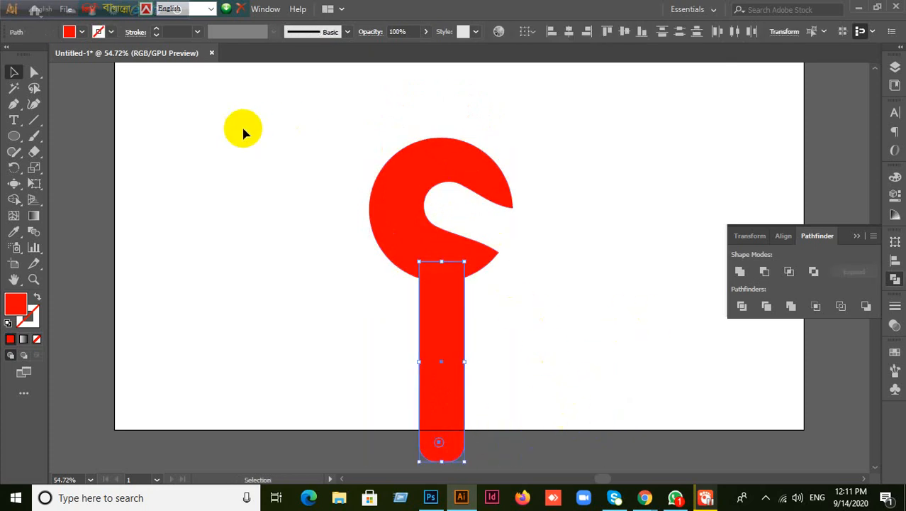
pyautogui.click(65, 149)
pyautogui.moveTo(12, 137); pyautogui.dragTo(62, 134)
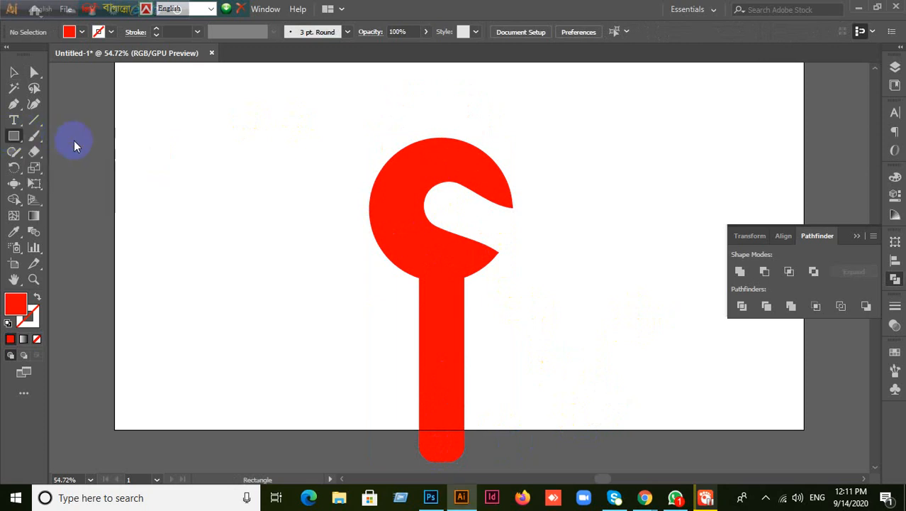
# - Draw a rectangle at the artboard's upper left, trying and undoing fully rounded corners
pyautogui.moveTo(155, 118); pyautogui.dragTo(331, 208)
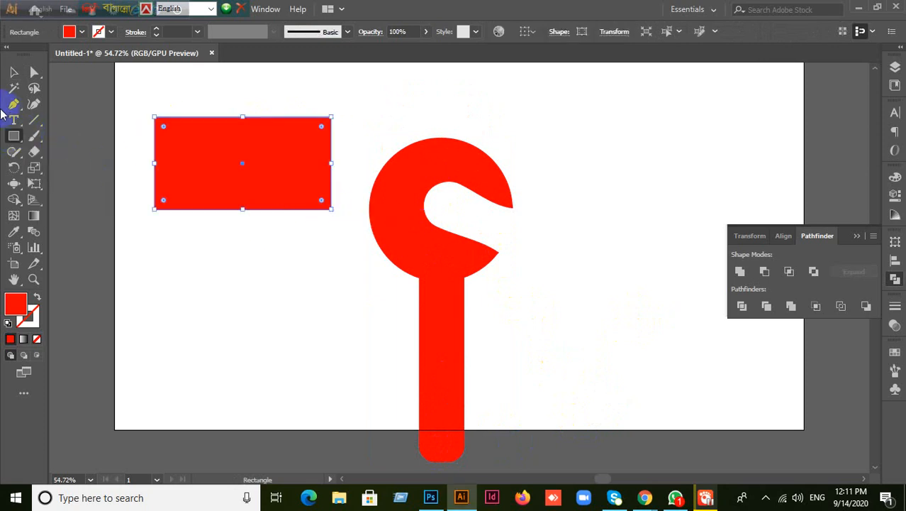
pyautogui.click(13, 72)
pyautogui.moveTo(168, 133); pyautogui.dragTo(234, 170)
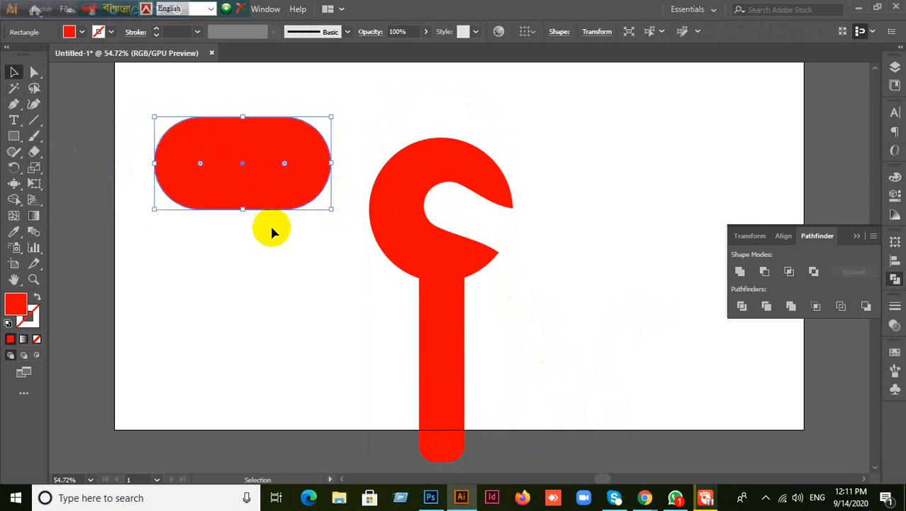
pyautogui.hotkey('ctrl', 'z')
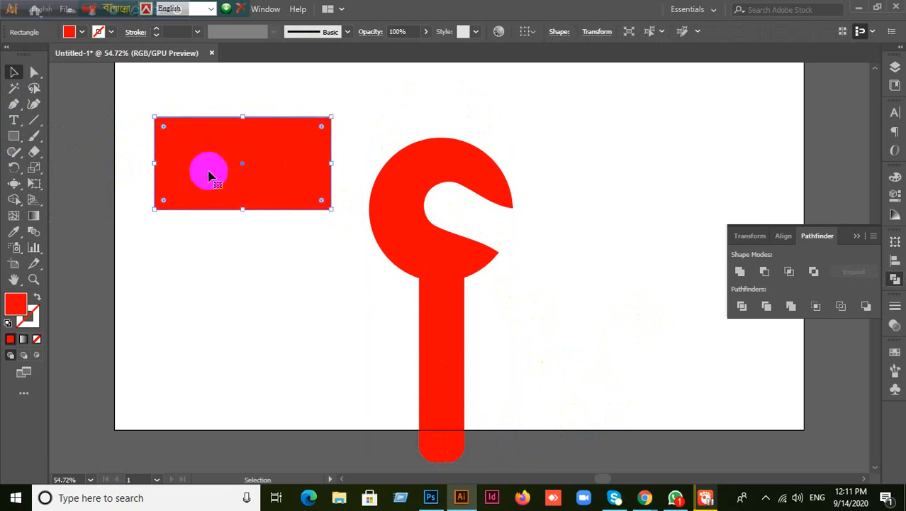
# - Round the rectangle's top-left and bottom-right corners into large arcs, forming a leaf
pyautogui.moveTo(163, 131); pyautogui.dragTo(287, 304)
pyautogui.moveTo(166, 133); pyautogui.dragTo(164, 131)
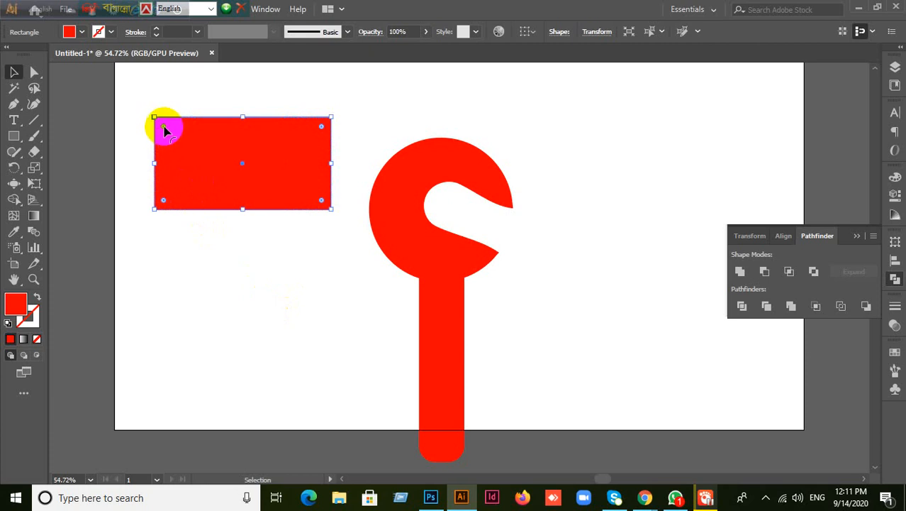
pyautogui.moveTo(164, 131); pyautogui.dragTo(338, 284)
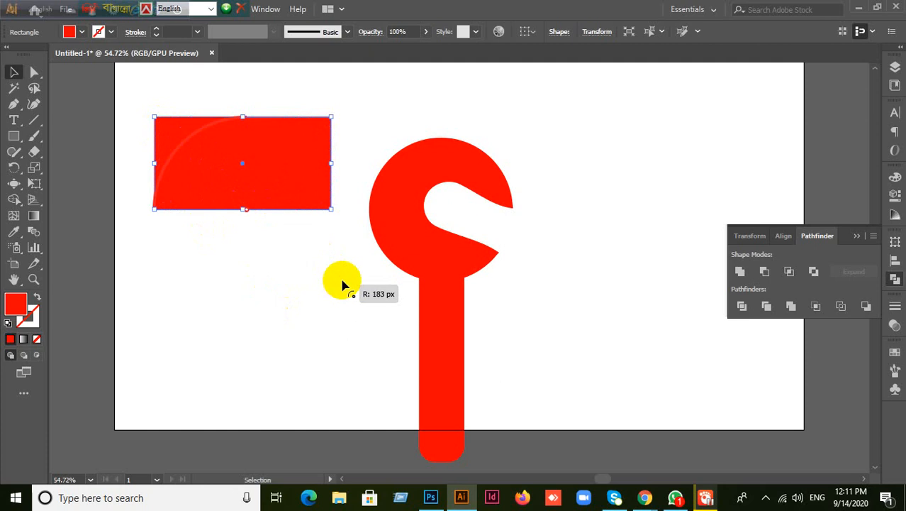
pyautogui.moveTo(321, 201); pyautogui.dragTo(135, 79)
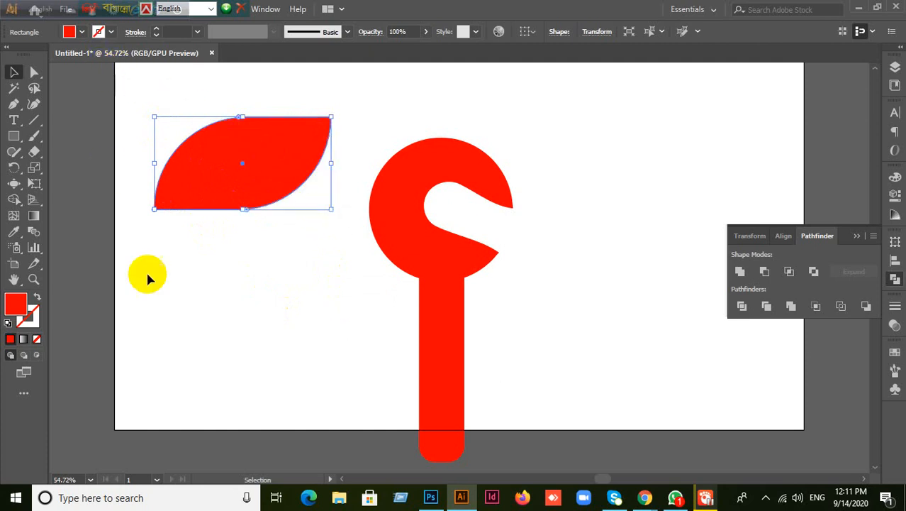
# - Rotate the leaf about 30° counter-clockwise, then undo the rotation and rounding
pyautogui.click(10, 73)
pyautogui.click(234, 240)
pyautogui.click(247, 187)
pyautogui.moveTo(334, 115); pyautogui.dragTo(295, 77)
pyautogui.click(281, 316)
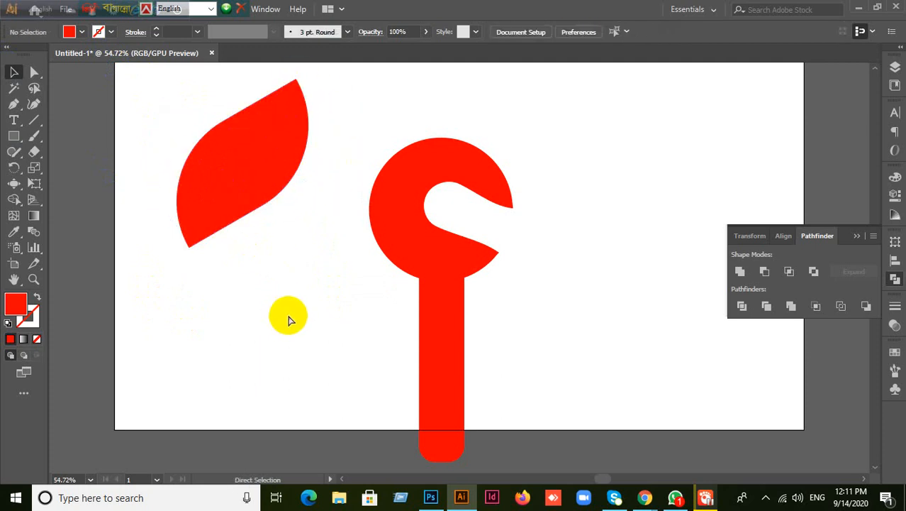
pyautogui.hotkey('ctrl', 'z')
pyautogui.hotkey('ctrl', 'z')
pyautogui.hotkey('ctrl', 'z')
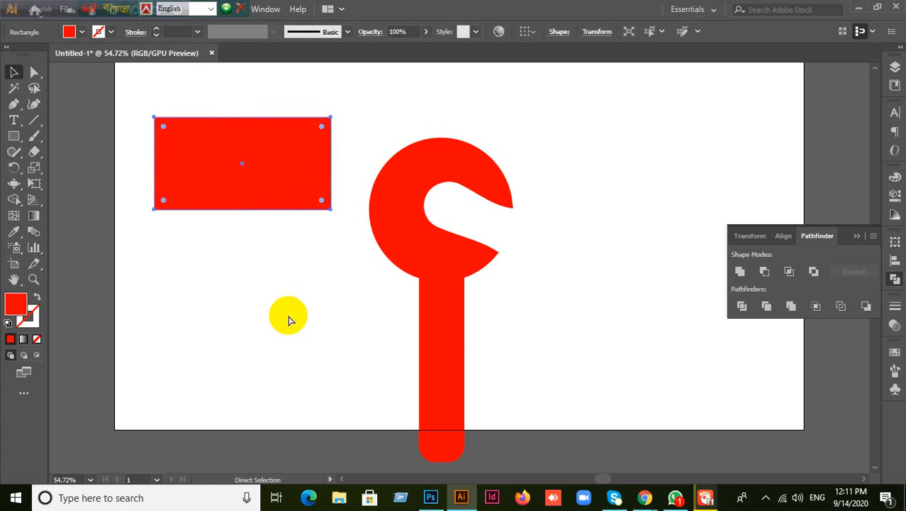
# - Select the old handle with the hole and delete it
pyautogui.click(434, 418)
pyautogui.click(554, 421)
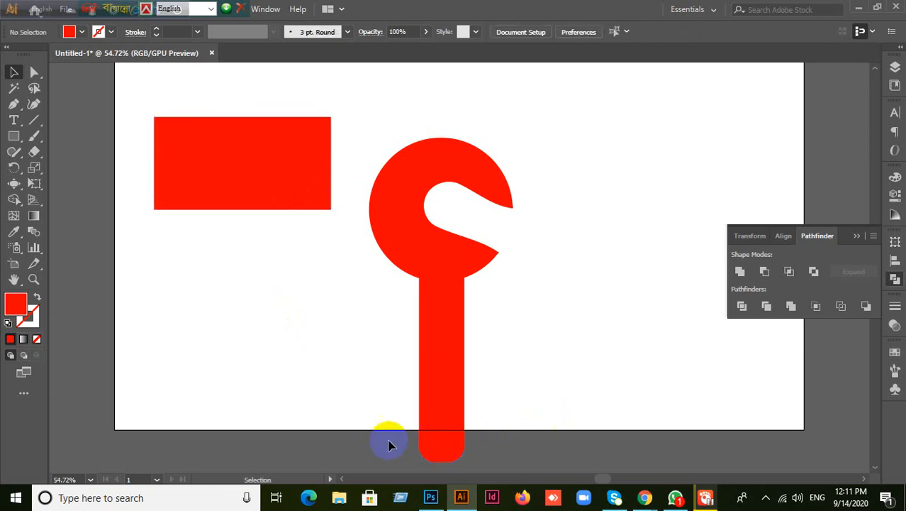
pyautogui.click(450, 426)
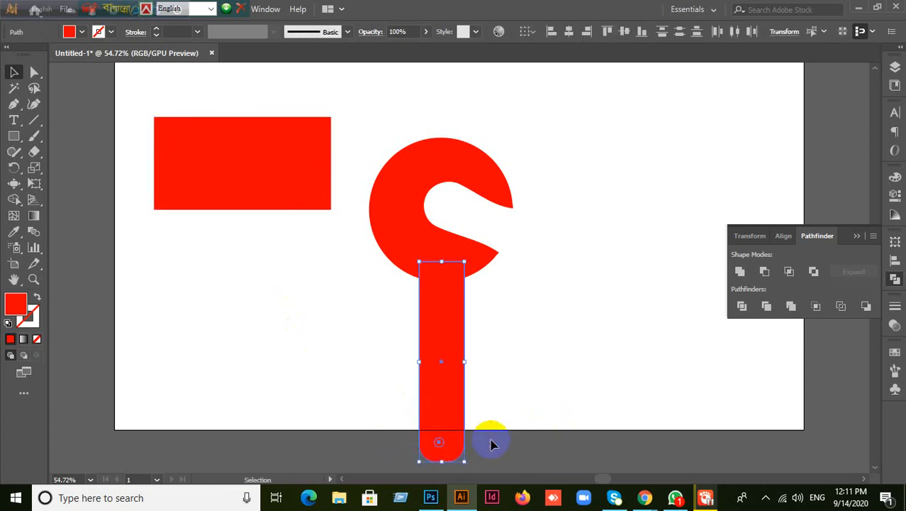
pyautogui.press('Delete')
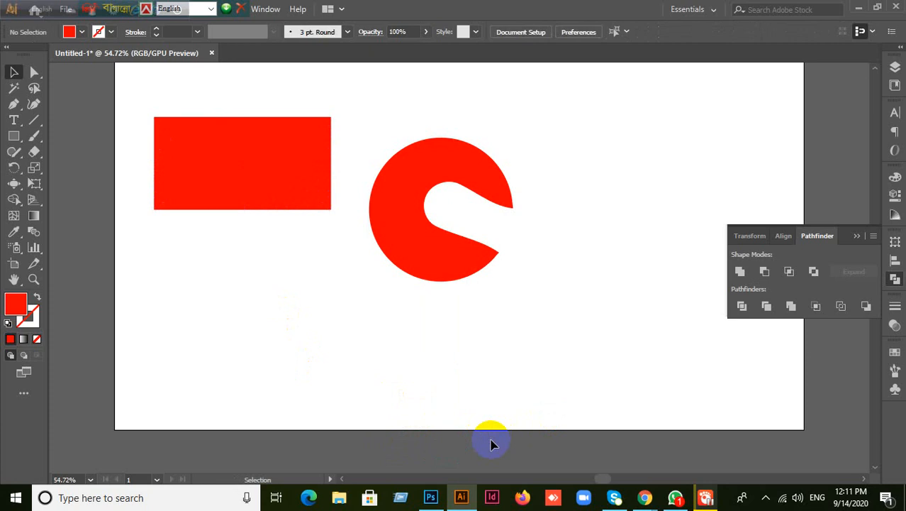
# - Draw a tall narrow red bar beneath the hook
pyautogui.scroll(-1, 497, 430)
pyautogui.click(14, 134)
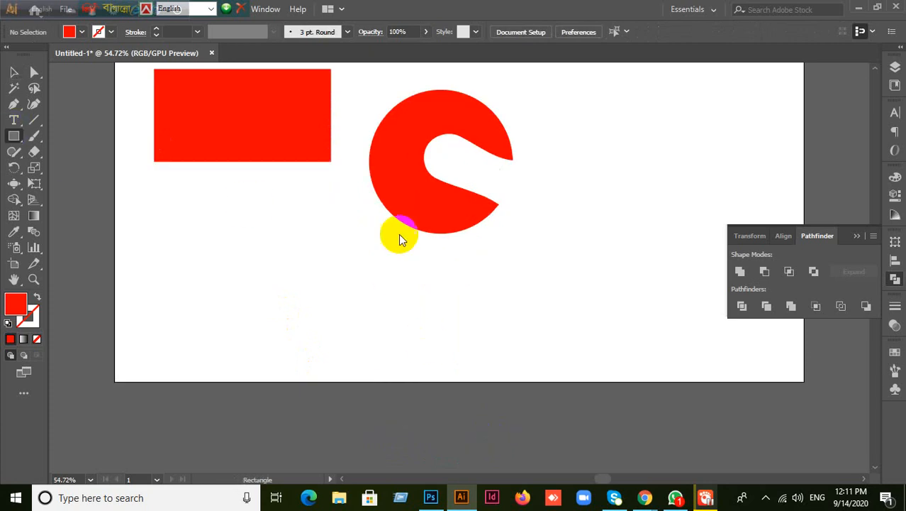
pyautogui.moveTo(425, 213); pyautogui.dragTo(458, 400)
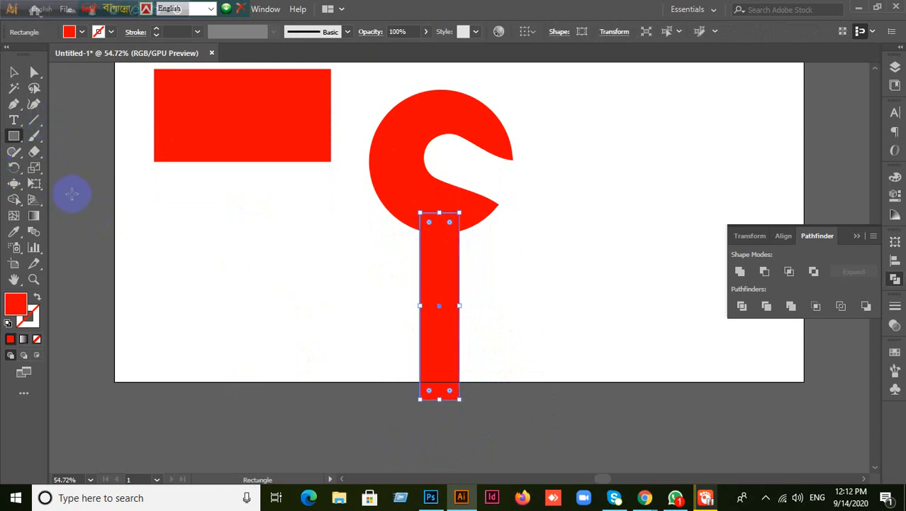
# - Try rounding the bar's bottom into a semicircle, undo it, then select the hook and bar together
pyautogui.click(14, 72)
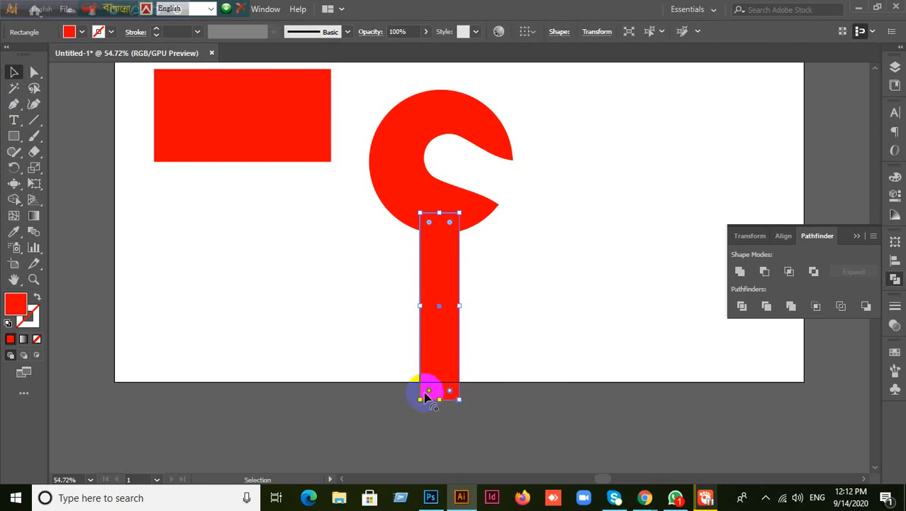
pyautogui.moveTo(430, 391); pyautogui.dragTo(439, 377)
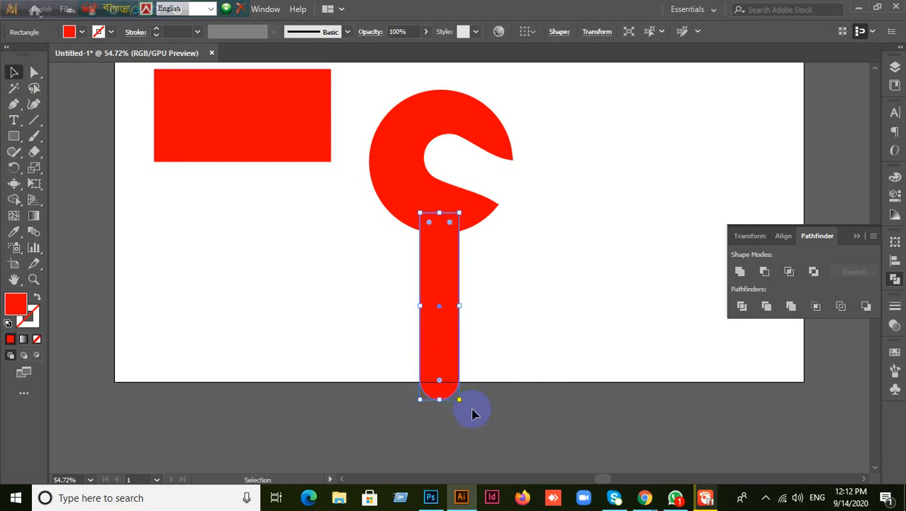
pyautogui.hotkey('ctrl', 'z')
pyautogui.click(415, 394)
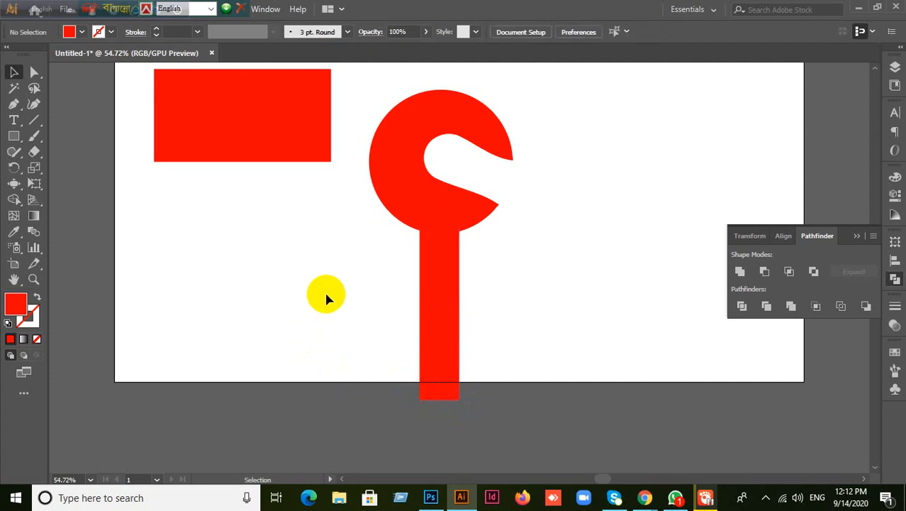
pyautogui.click(439, 340)
pyautogui.click(425, 396)
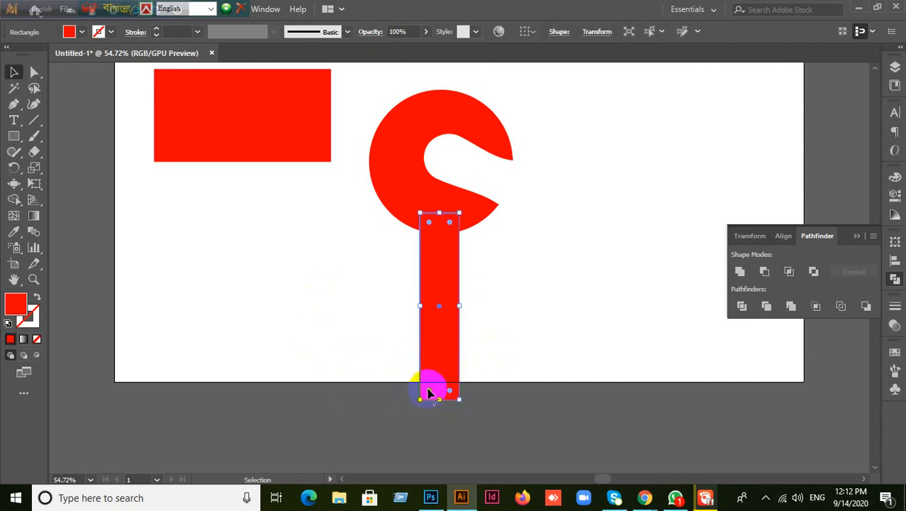
pyautogui.moveTo(428, 392); pyautogui.dragTo(464, 335)
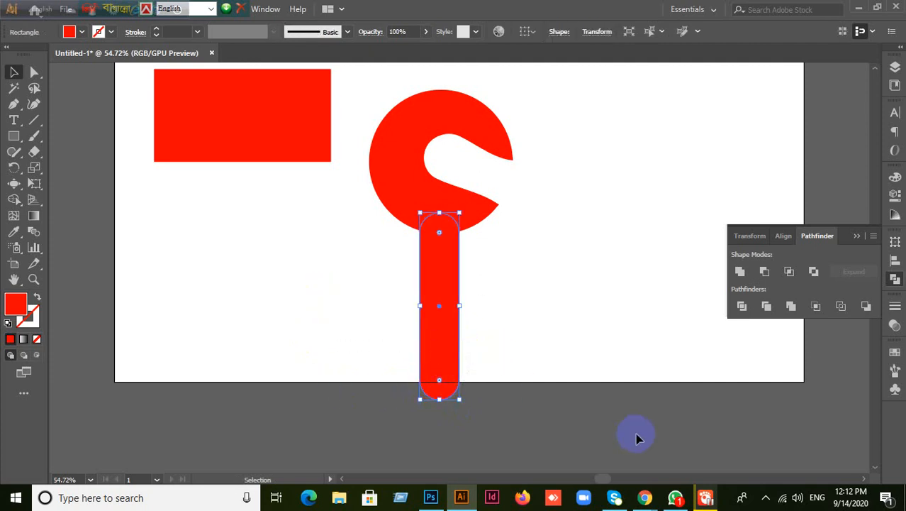
pyautogui.hotkey('ctrl', 'z')
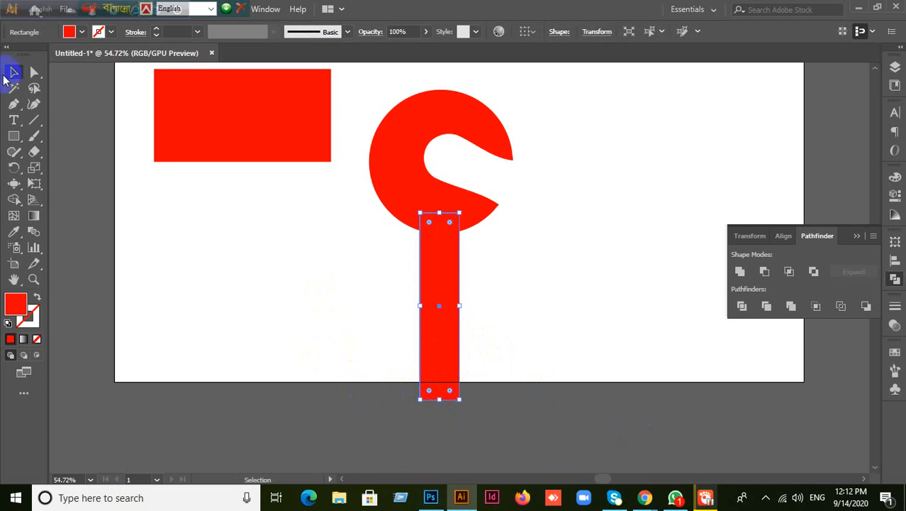
pyautogui.click(285, 267)
pyautogui.moveTo(324, 191); pyautogui.dragTo(522, 315)
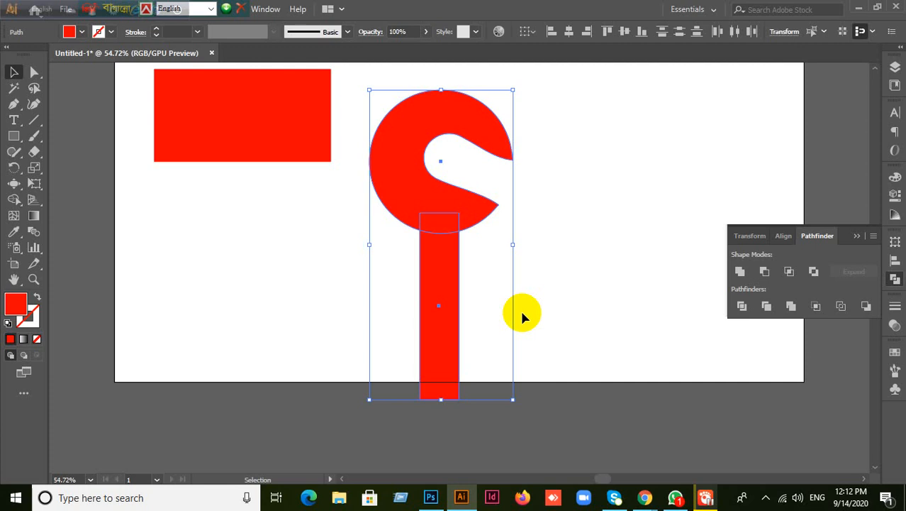
# - Delete the rectangle, hook and bar, then open the liquify tools flyout under the Width tool
pyautogui.click(600, 157)
pyautogui.moveTo(132, 116); pyautogui.dragTo(518, 303)
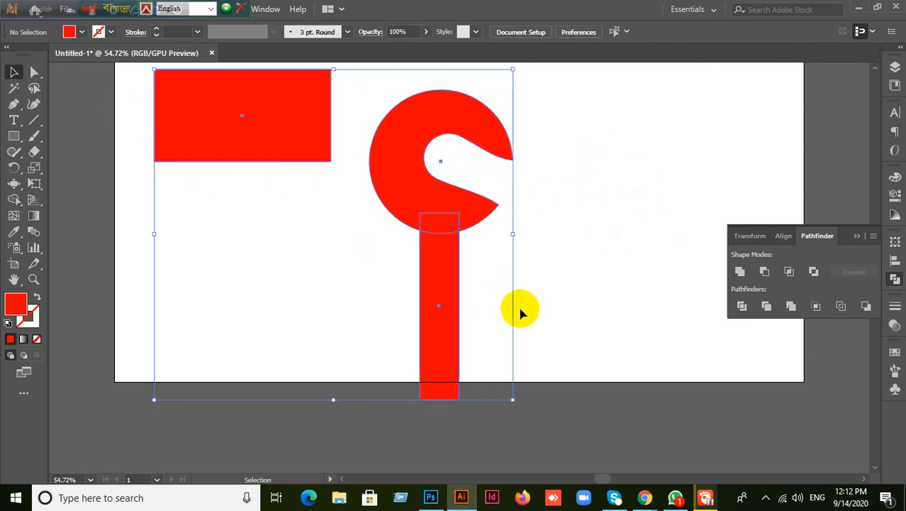
pyautogui.press('Delete')
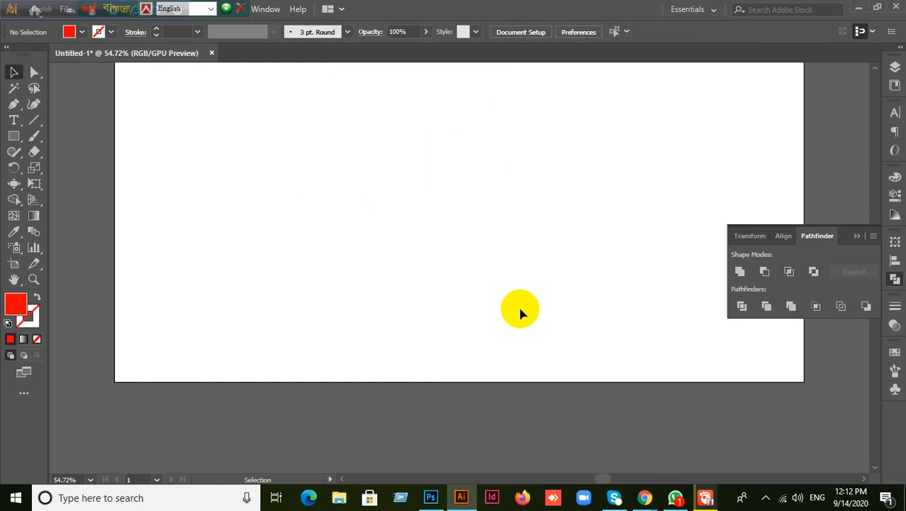
pyautogui.click(546, 405)
pyautogui.moveTo(20, 190); pyautogui.dragTo(3, 96)
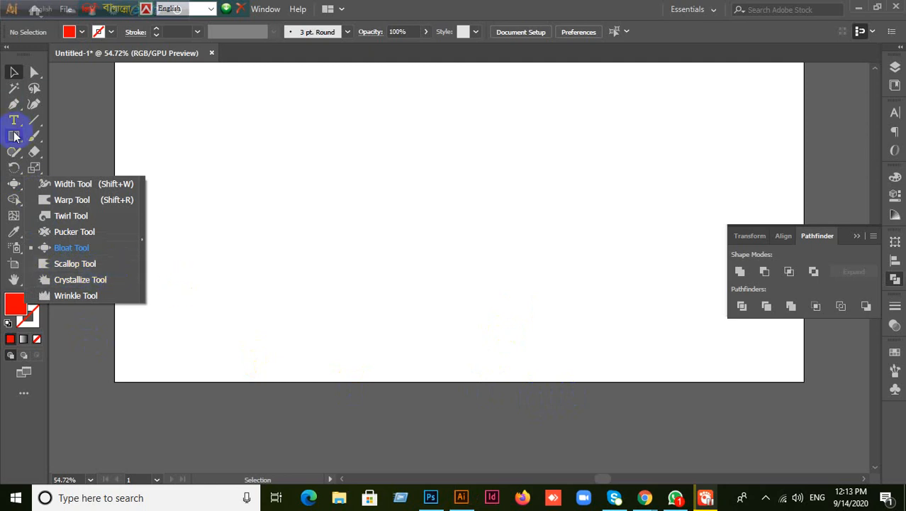
# - Draw a red circle at the artboard centre, bloat a bite into its right side, then undo it
pyautogui.moveTo(15, 137); pyautogui.dragTo(55, 168)
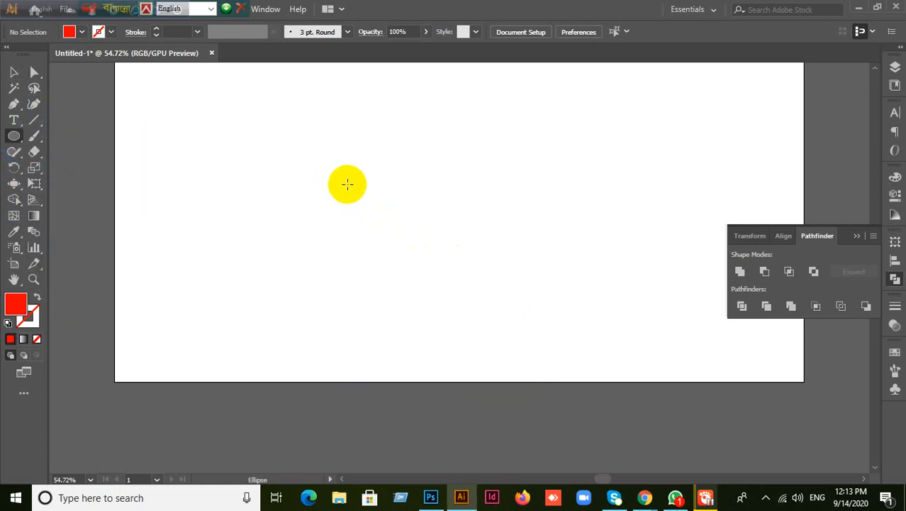
pyautogui.moveTo(350, 187); pyautogui.dragTo(444, 276)
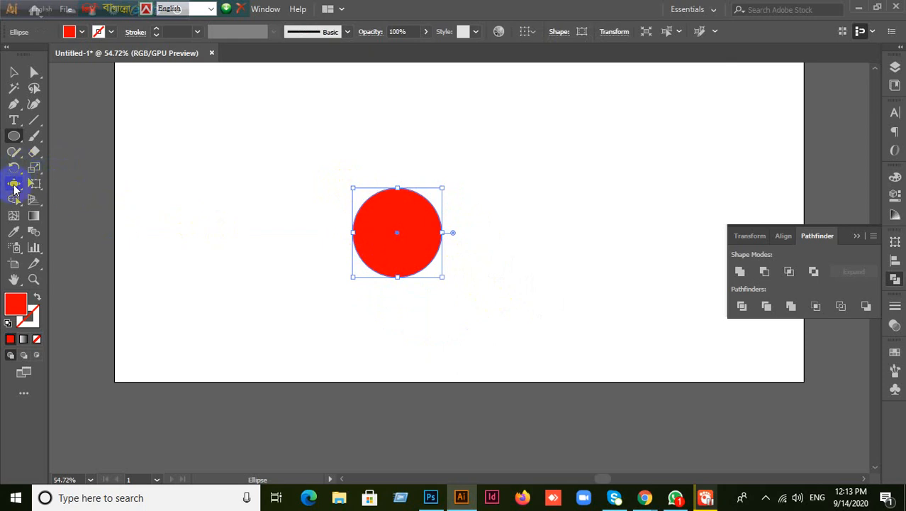
pyautogui.moveTo(14, 186); pyautogui.dragTo(71, 247)
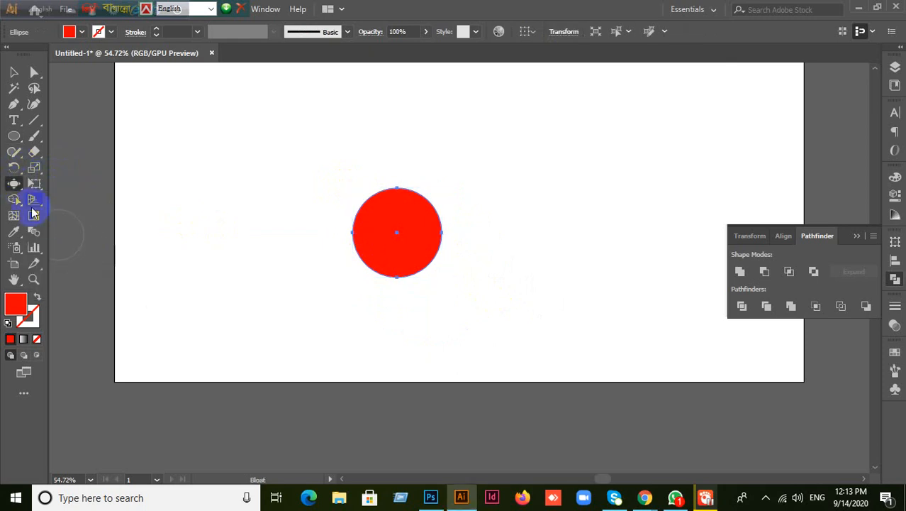
pyautogui.moveTo(187, 261)
pyautogui.mouseDown()
pyautogui.moveTo(235, 229)
pyautogui.moveTo(342, 188)
pyautogui.moveTo(196, 300)
pyautogui.moveTo(264, 241)
pyautogui.moveTo(177, 299)
pyautogui.moveTo(302, 206)
pyautogui.moveTo(183, 294)
pyautogui.mouseUp()
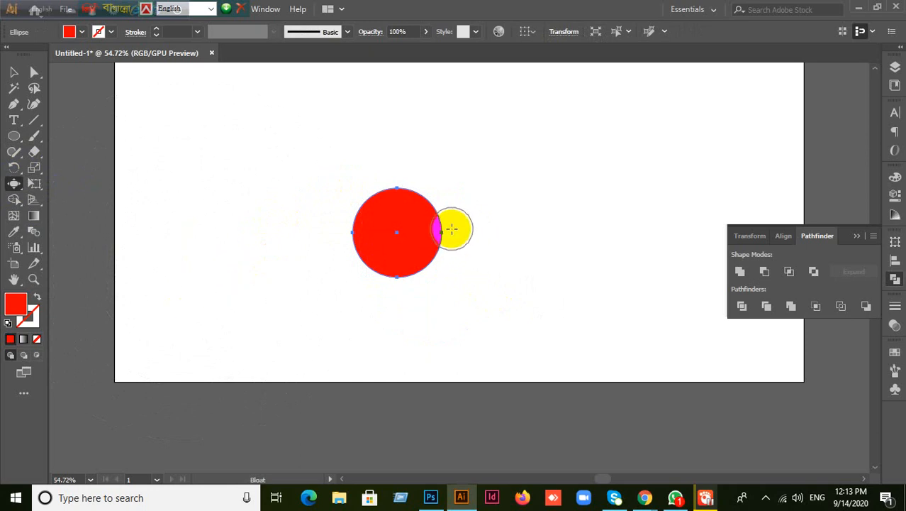
pyautogui.moveTo(452, 228); pyautogui.dragTo(397, 231)
pyautogui.press('v')
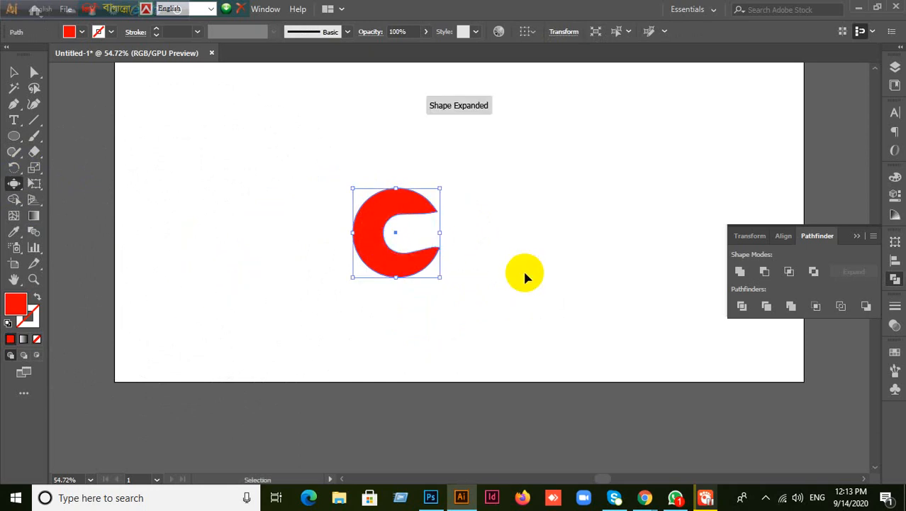
pyautogui.hotkey('ctrl', 'z')
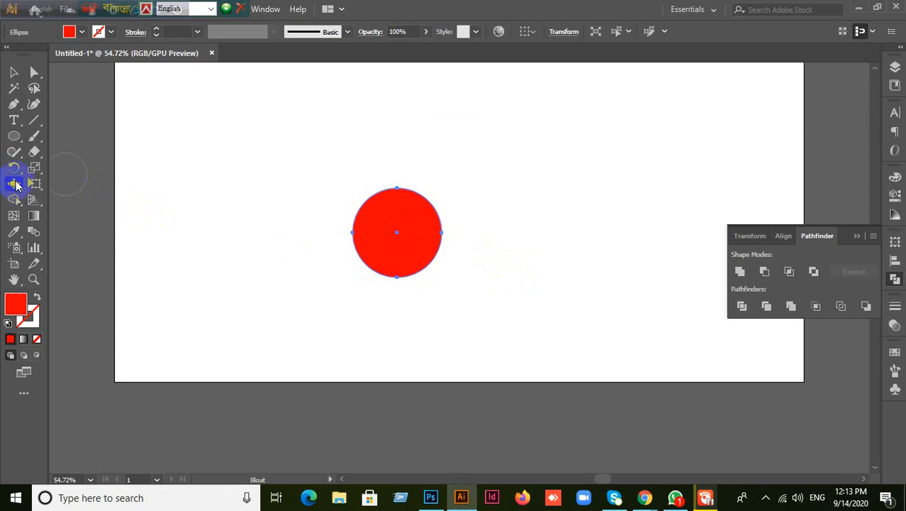
# - Cancel the Bloat Tool options, then scallop the red circle's top-left edge with the Scallop tool
pyautogui.doubleClick(15, 184)
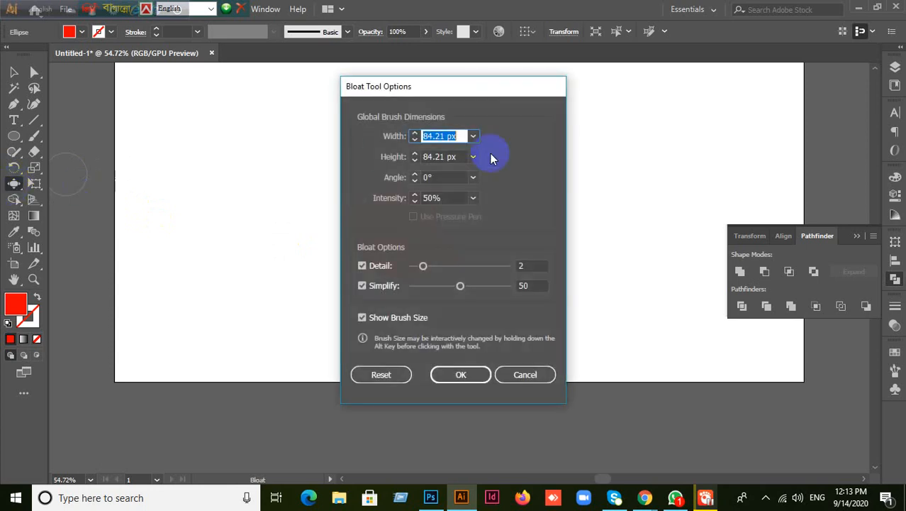
pyautogui.click(526, 380)
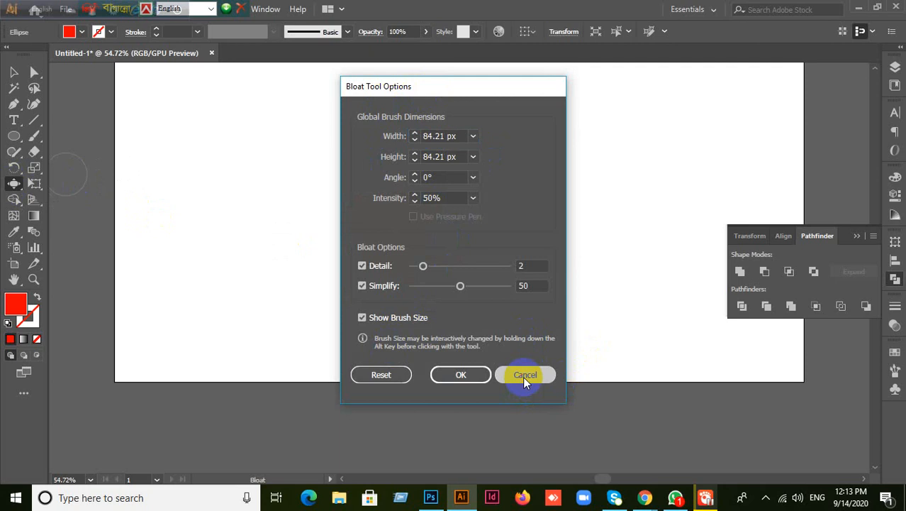
pyautogui.moveTo(14, 186); pyautogui.dragTo(63, 268)
pyautogui.moveTo(378, 247)
pyautogui.mouseDown()
pyautogui.moveTo(358, 202)
pyautogui.moveTo(443, 195)
pyautogui.moveTo(402, 282)
pyautogui.moveTo(367, 278)
pyautogui.moveTo(384, 192)
pyautogui.moveTo(358, 207)
pyautogui.moveTo(366, 229)
pyautogui.moveTo(300, 205)
pyautogui.moveTo(301, 213)
pyautogui.mouseUp()
# - Select the scalloped red shape and delete it
pyautogui.click(13, 72)
pyautogui.click(284, 250)
pyautogui.press('Delete')
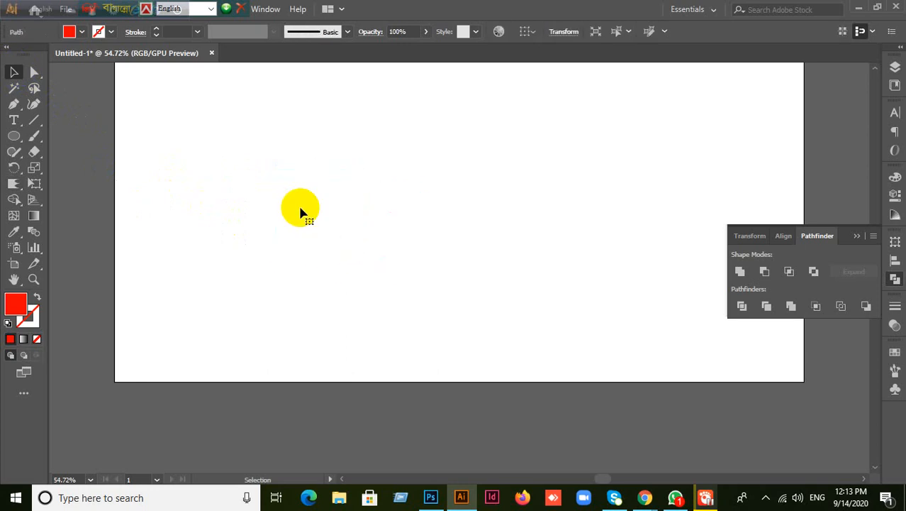
# - Draw a larger red circle right of centre and scallop its upper-left, upper-right, top and bottom edges
pyautogui.click(13, 136)
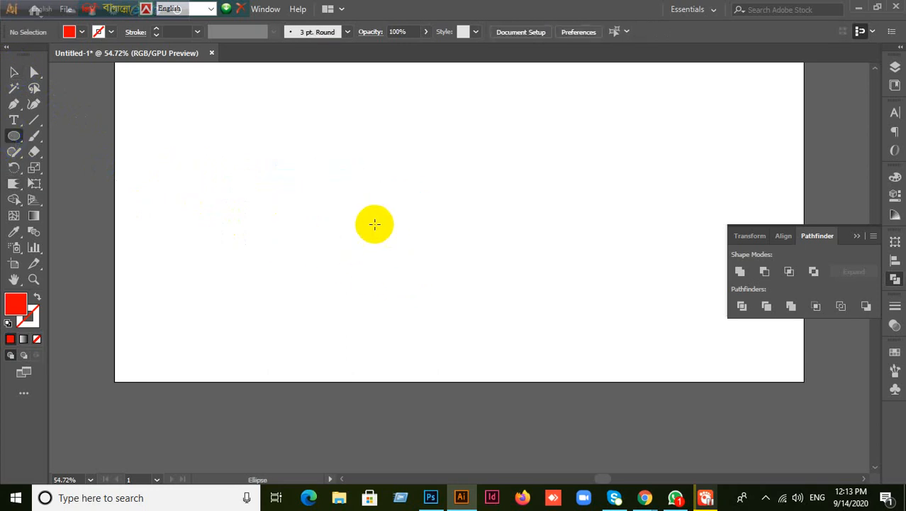
pyautogui.moveTo(388, 192); pyautogui.dragTo(546, 304)
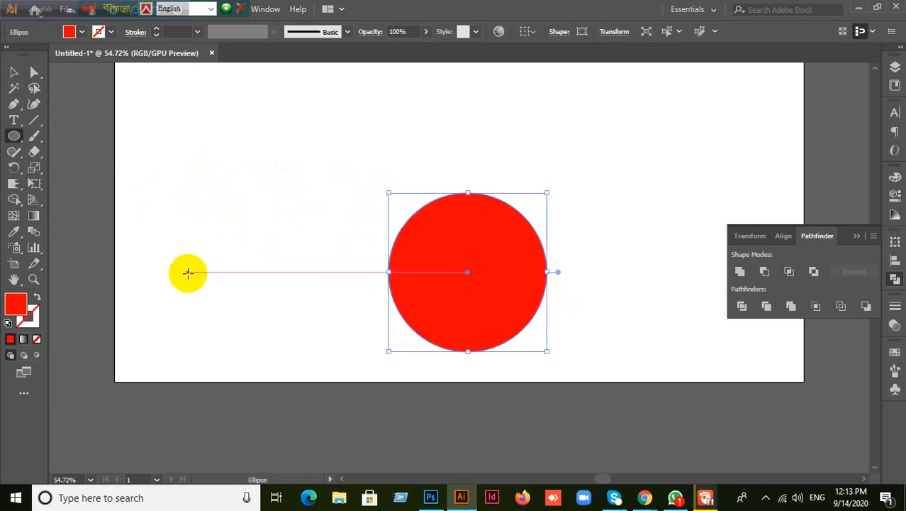
pyautogui.click(15, 184)
pyautogui.moveTo(439, 223)
pyautogui.mouseDown()
pyautogui.moveTo(405, 237)
pyautogui.moveTo(396, 197)
pyautogui.moveTo(429, 195)
pyautogui.moveTo(437, 152)
pyautogui.moveTo(515, 197)
pyautogui.moveTo(549, 253)
pyautogui.moveTo(585, 232)
pyautogui.moveTo(532, 300)
pyautogui.moveTo(607, 334)
pyautogui.moveTo(488, 339)
pyautogui.moveTo(503, 398)
pyautogui.moveTo(484, 337)
pyautogui.moveTo(446, 332)
pyautogui.moveTo(410, 348)
pyautogui.moveTo(380, 277)
pyautogui.moveTo(411, 252)
pyautogui.mouseUp()
pyautogui.moveTo(489, 216); pyautogui.dragTo(496, 211)
pyautogui.moveTo(485, 248); pyautogui.dragTo(461, 209)
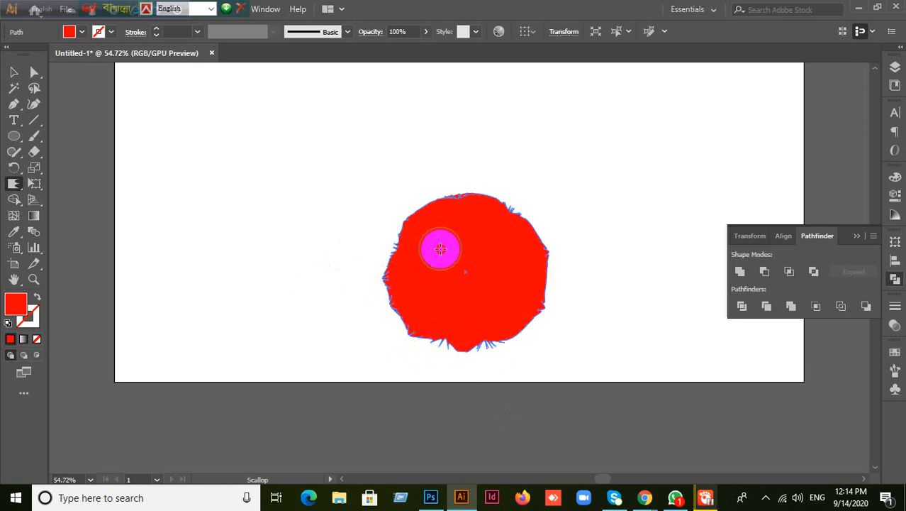
pyautogui.moveTo(439, 326); pyautogui.dragTo(439, 327)
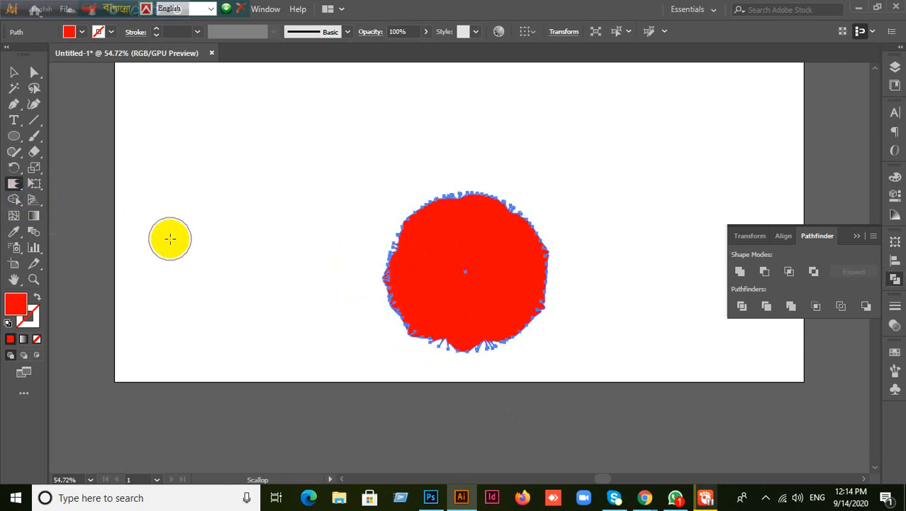
# - Make a few Selection-tool drags on the artboard and shrink the Scallop brush size
pyautogui.press('v')
pyautogui.moveTo(172, 240)
pyautogui.mouseDown()
pyautogui.moveTo(259, 218)
pyautogui.moveTo(394, 223)
pyautogui.moveTo(423, 209)
pyautogui.moveTo(449, 257)
pyautogui.moveTo(478, 274)
pyautogui.moveTo(471, 312)
pyautogui.moveTo(454, 310)
pyautogui.mouseUp()
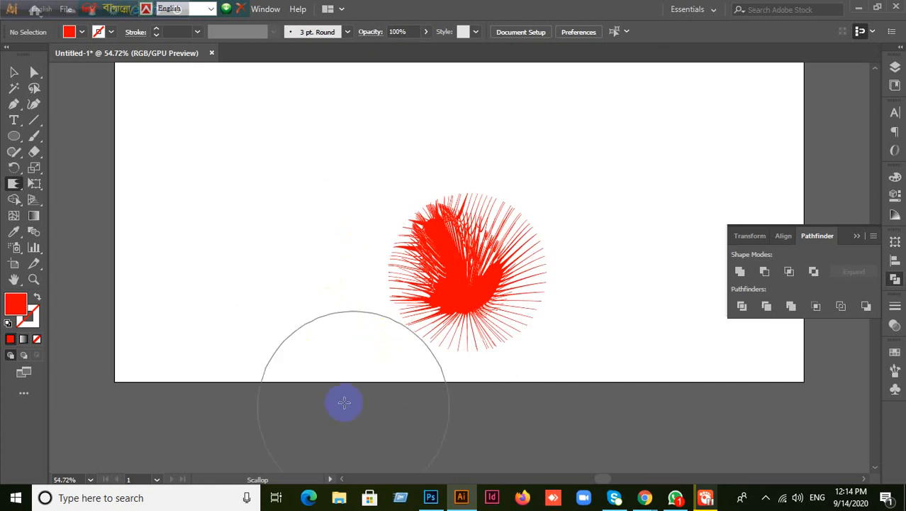
pyautogui.moveTo(380, 337); pyautogui.dragTo(439, 376)
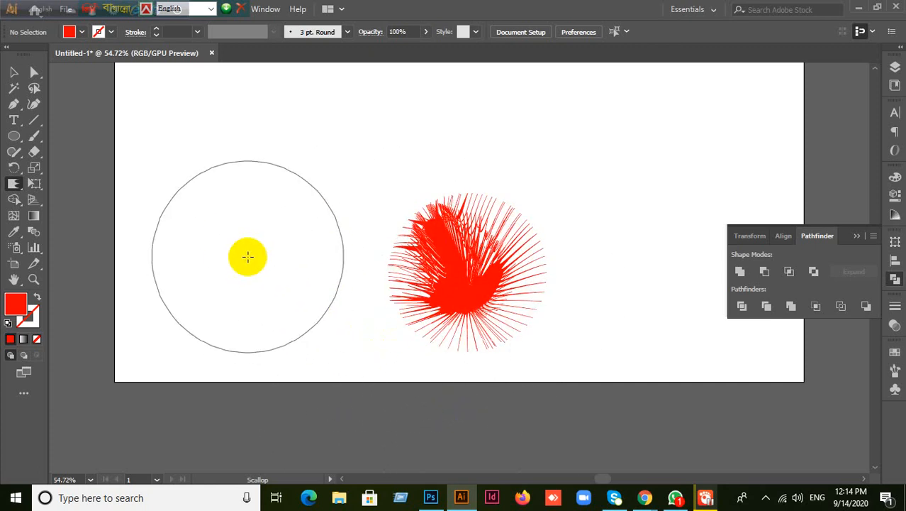
pyautogui.moveTo(249, 235)
pyautogui.mouseDown()
pyautogui.moveTo(195, 269)
pyautogui.moveTo(154, 316)
pyautogui.mouseUp()
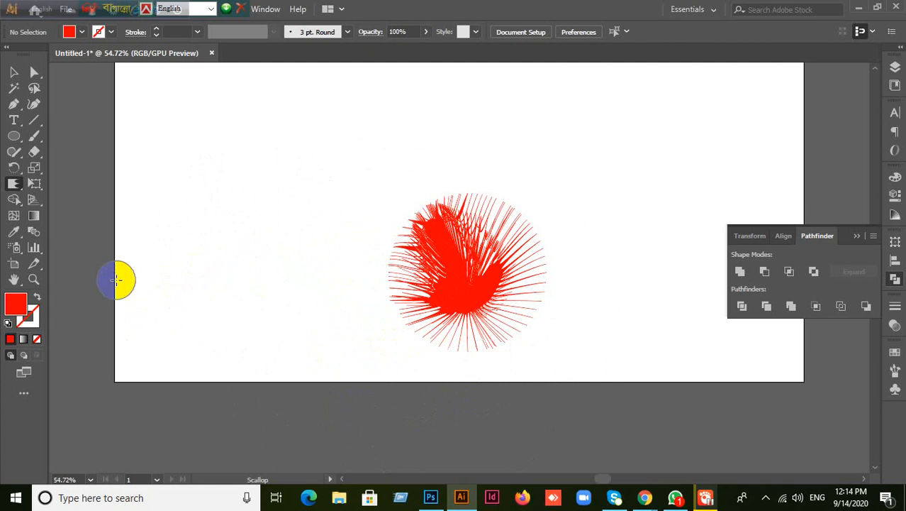
pyautogui.click(15, 139)
# - Draw a red circle near the artboard's top-left and scallop its top-right edge
pyautogui.moveTo(173, 139); pyautogui.dragTo(276, 243)
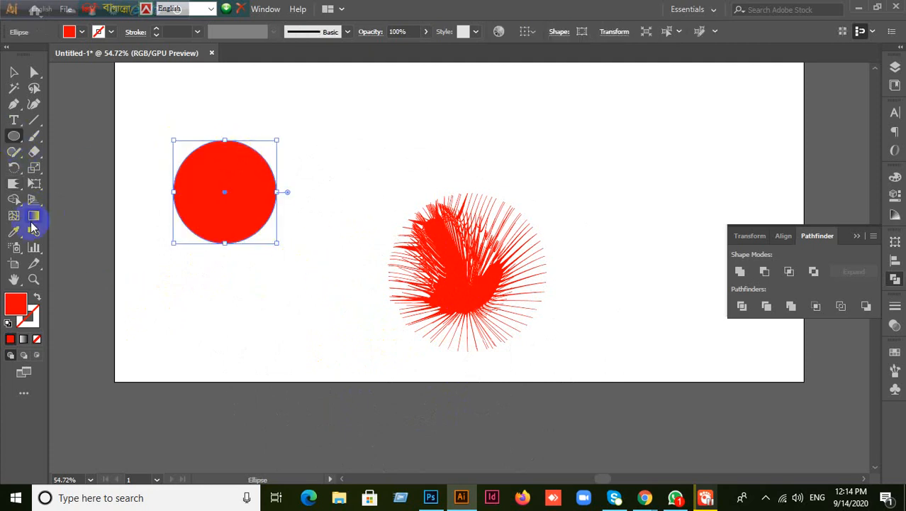
pyautogui.click(13, 184)
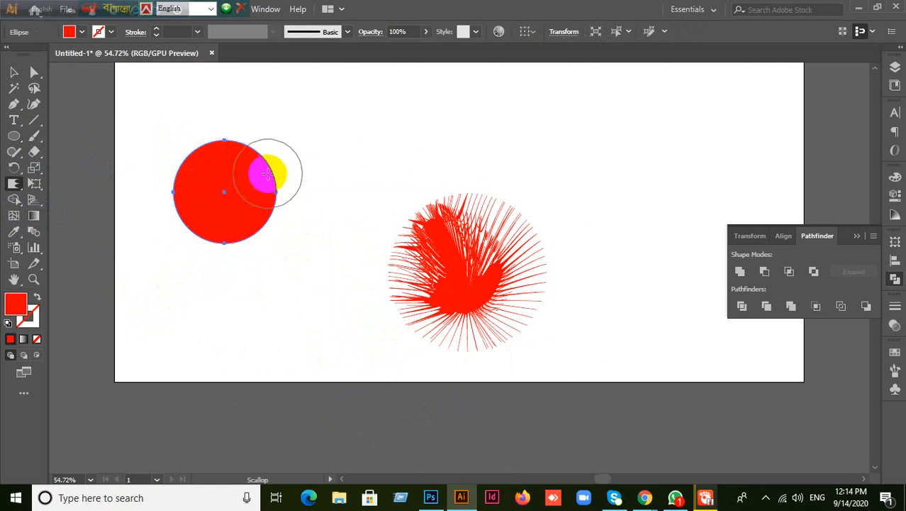
pyautogui.moveTo(268, 173)
pyautogui.mouseDown()
pyautogui.moveTo(258, 174)
pyautogui.moveTo(263, 159)
pyautogui.moveTo(229, 160)
pyautogui.moveTo(154, 217)
pyautogui.moveTo(202, 234)
pyautogui.moveTo(201, 252)
pyautogui.mouseUp()
# - Reset the Scallop Tool Options to their defaults
pyautogui.doubleClick(15, 184)
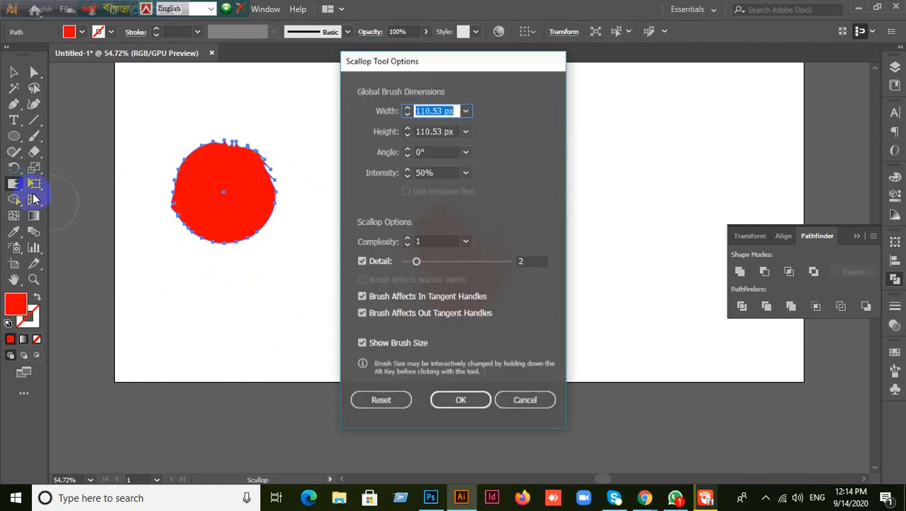
pyautogui.click(381, 399)
pyautogui.click(441, 401)
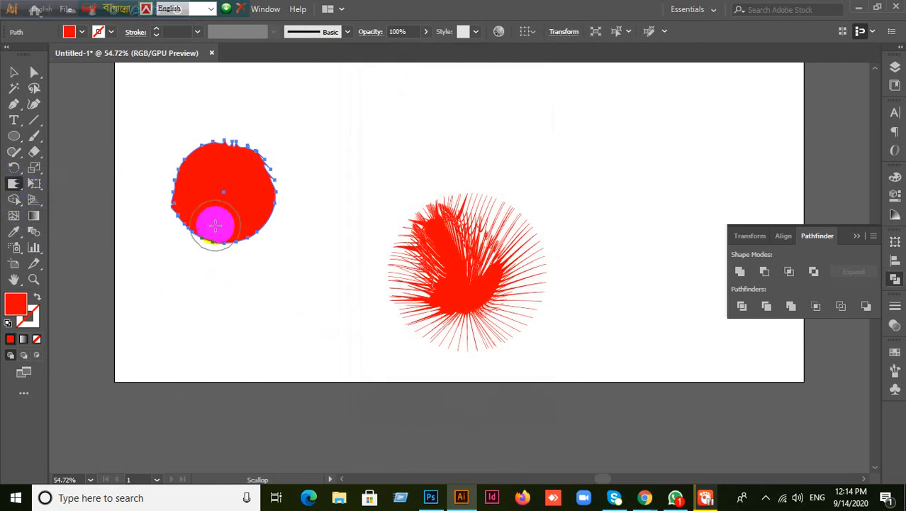
# - Select both red shapes and delete them, then open the liquify tools flyout
pyautogui.click(14, 72)
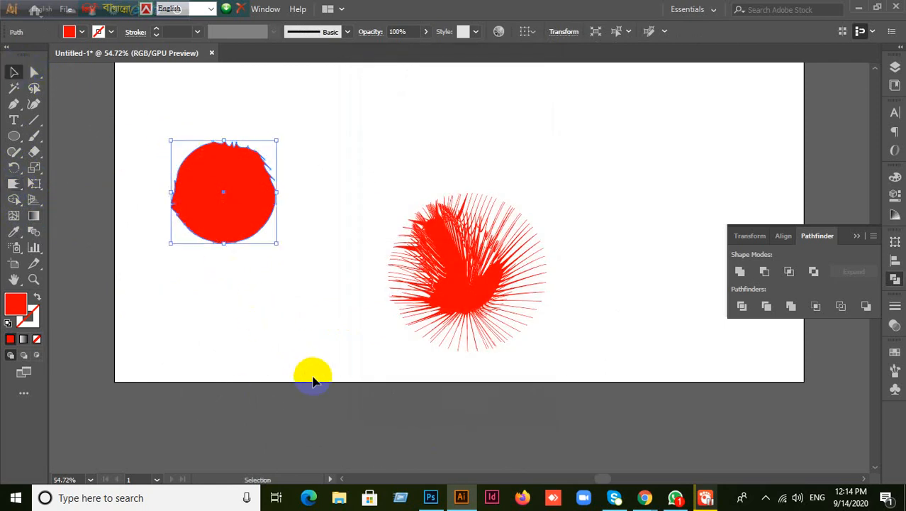
pyautogui.click(157, 196)
pyautogui.moveTo(144, 119); pyautogui.dragTo(598, 332)
pyautogui.press('Delete')
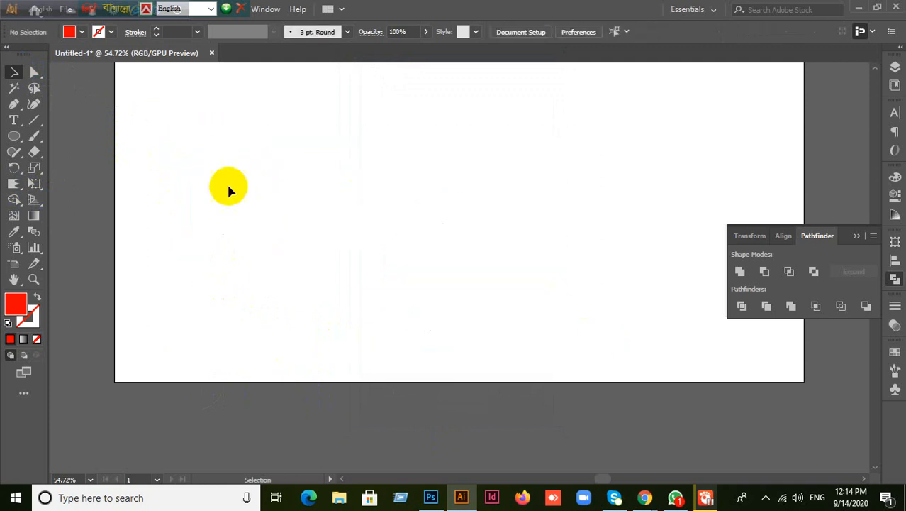
pyautogui.click(12, 186)
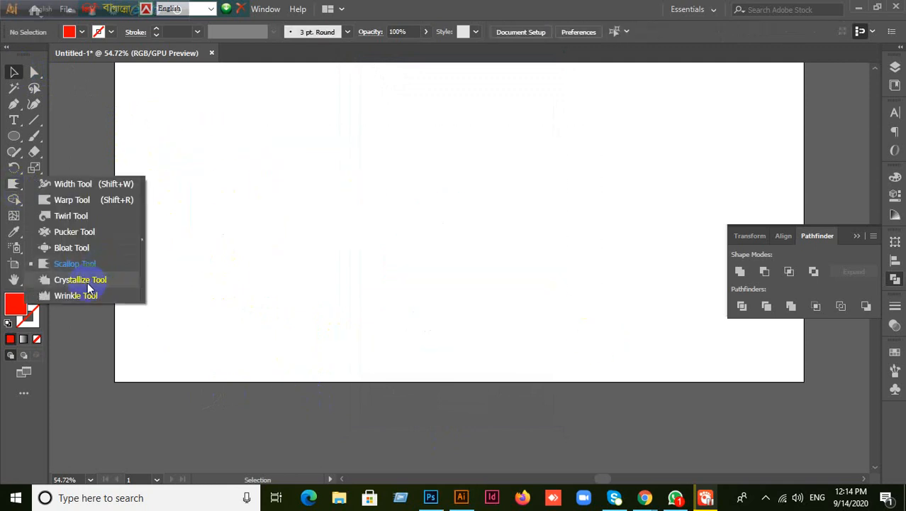
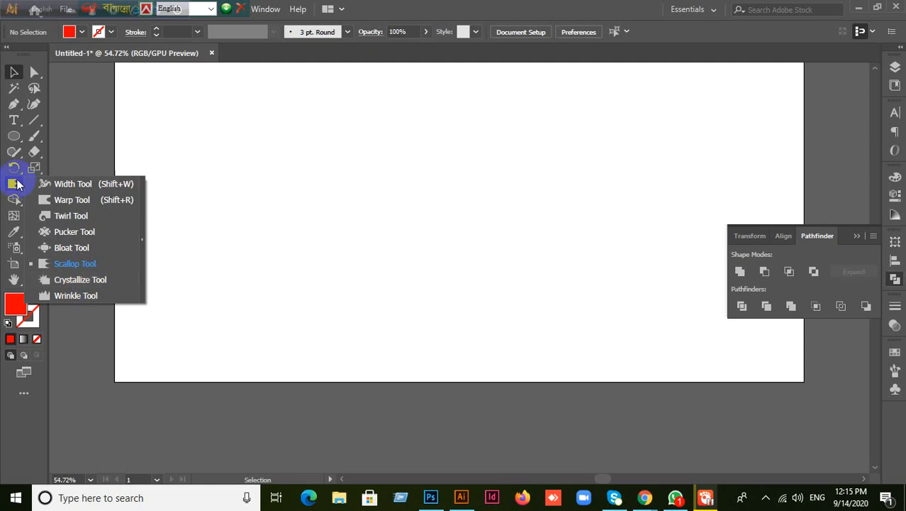
# - Draw a red circle near the page centre and set the Crystallize brush to 200 px
pyautogui.click(13, 136)
pyautogui.moveTo(381, 192); pyautogui.dragTo(446, 255)
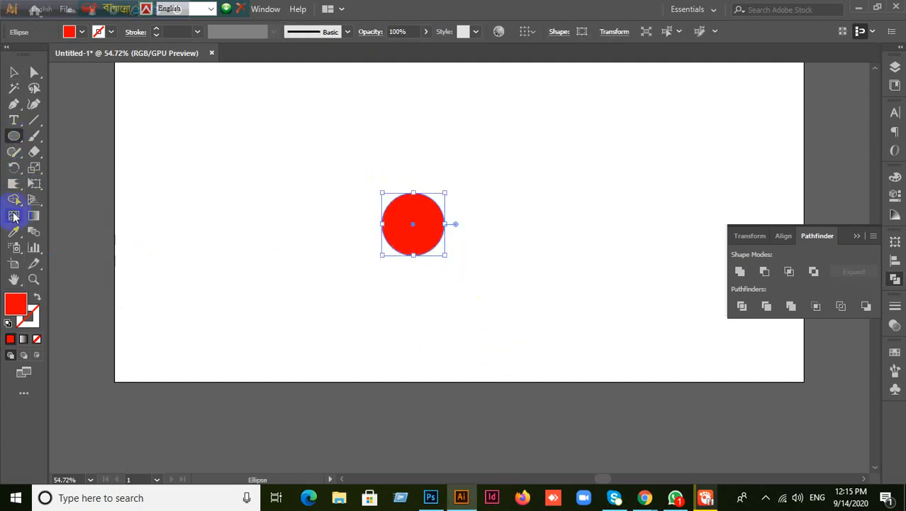
pyautogui.moveTo(13, 190)
pyautogui.mouseDown()
pyautogui.moveTo(81, 214)
pyautogui.moveTo(111, 280)
pyautogui.mouseUp()
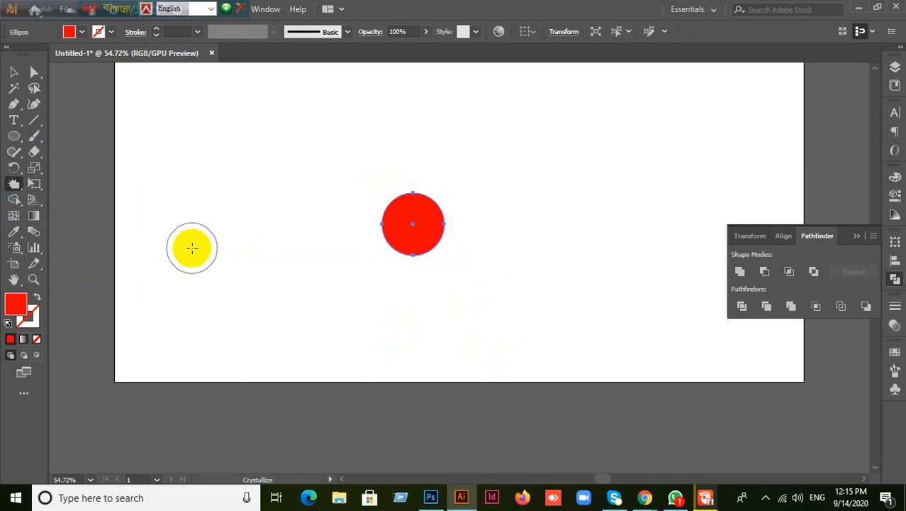
pyautogui.doubleClick(13, 183)
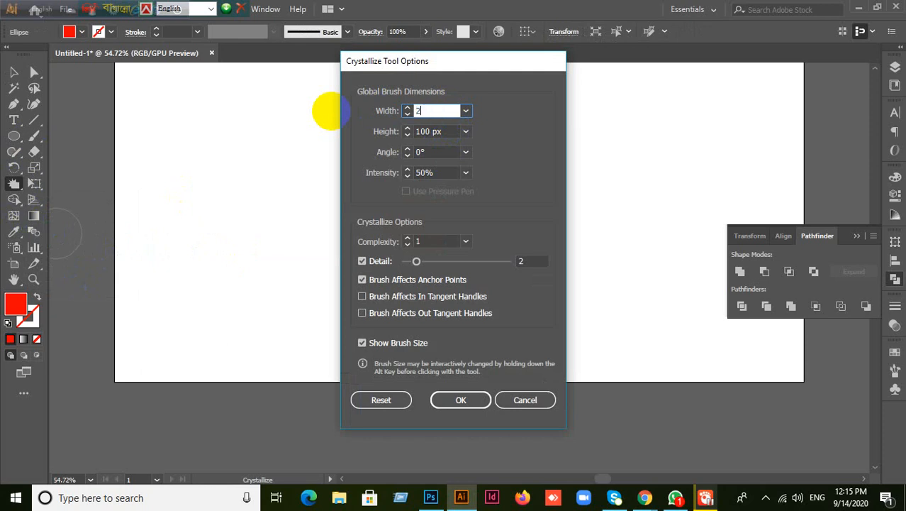
pyautogui.write('200')
pyautogui.press('Tab')
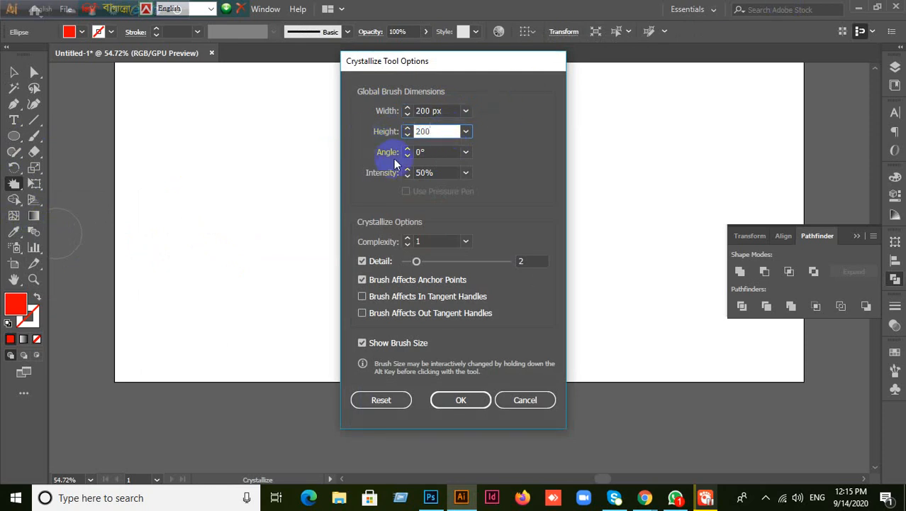
pyautogui.click(461, 399)
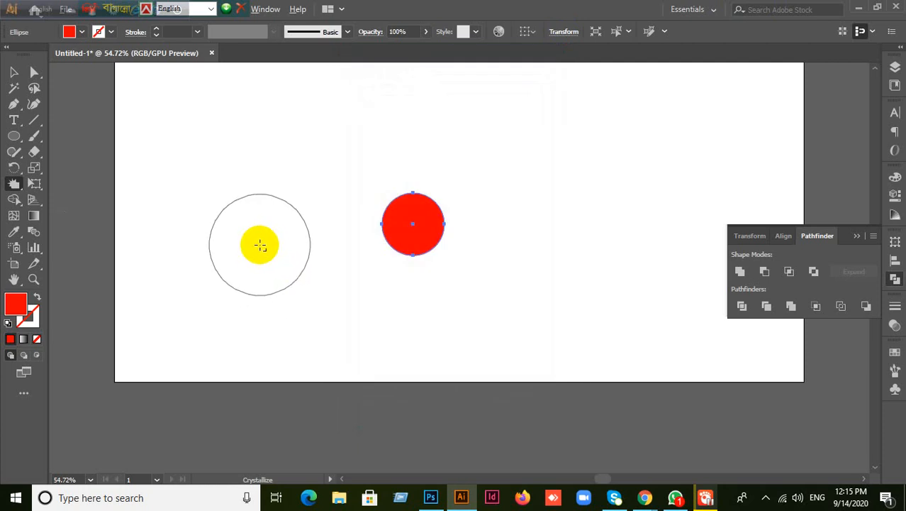
# - Crystallize the circle's edges into a faceted polygon, then deselect it
pyautogui.moveTo(259, 244)
pyautogui.mouseDown()
pyautogui.moveTo(296, 235)
pyautogui.moveTo(238, 258)
pyautogui.mouseUp()
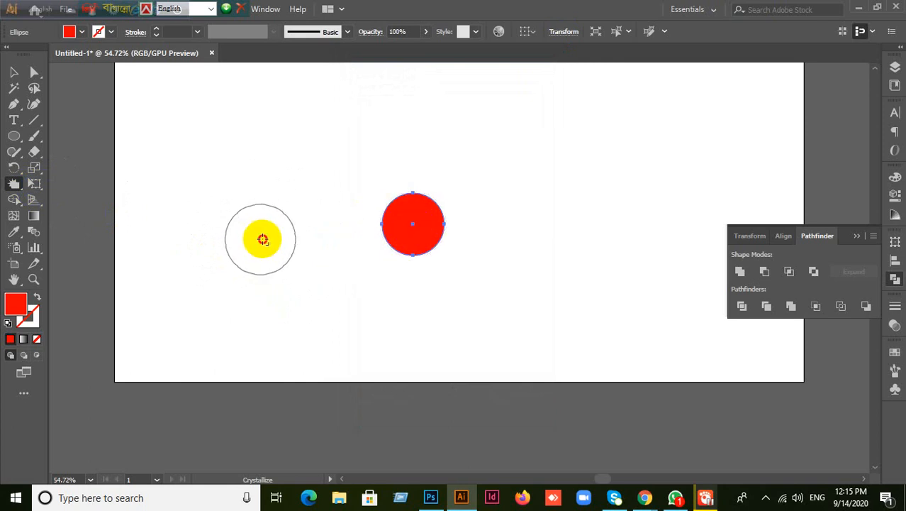
pyautogui.moveTo(386, 235); pyautogui.dragTo(411, 224)
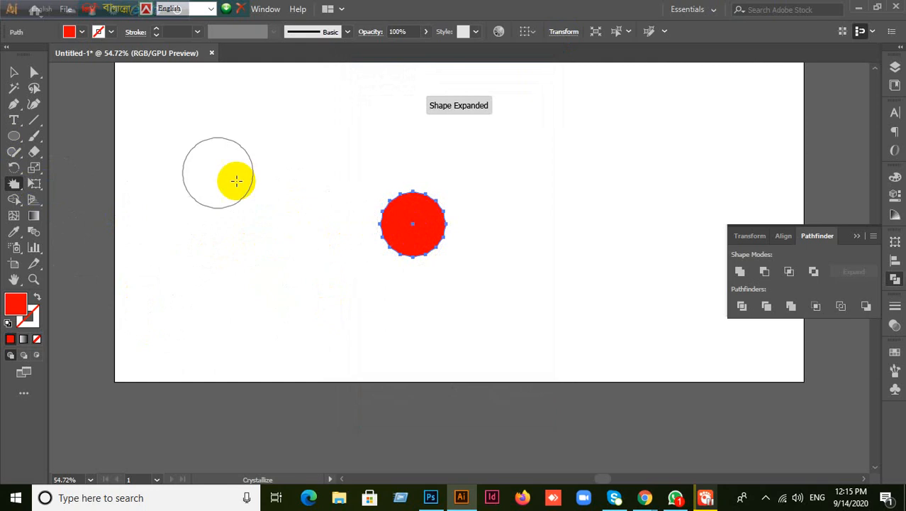
pyautogui.click(13, 72)
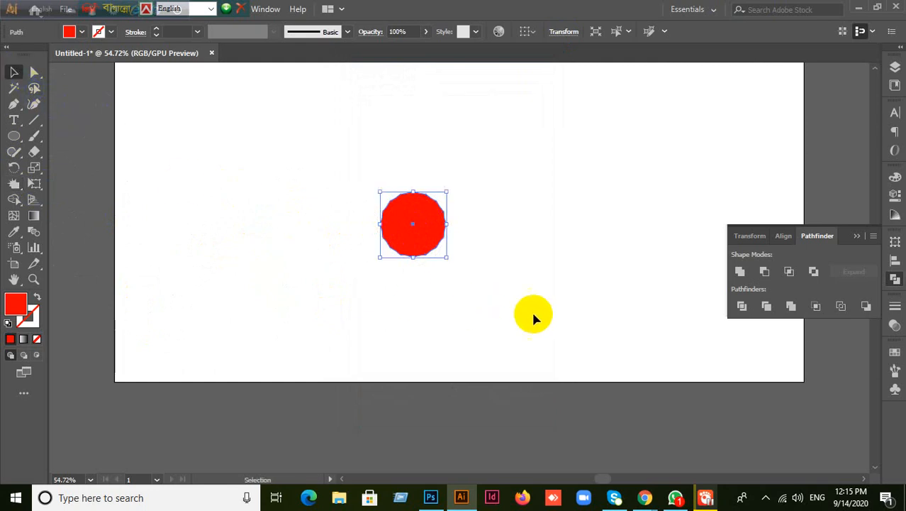
pyautogui.click(435, 243)
pyautogui.scroll(1, 487, 258)
pyautogui.scroll(2, 468, 245)
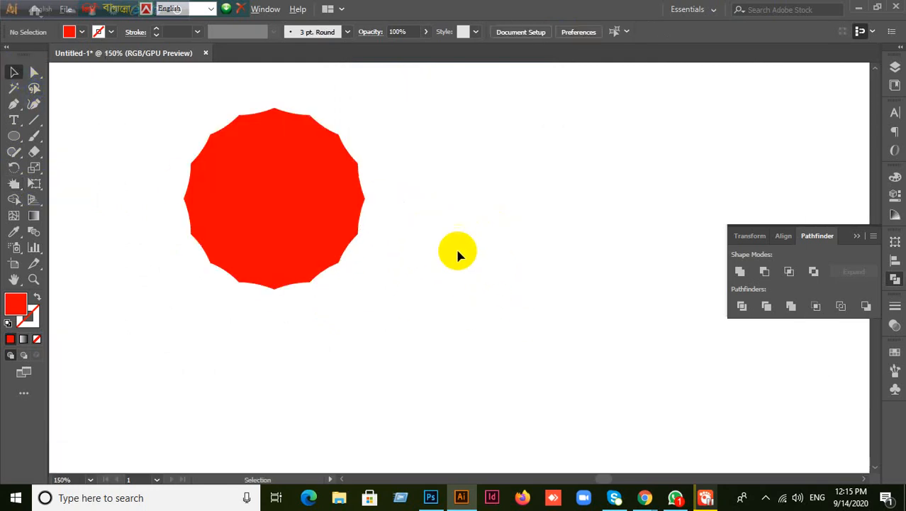
pyautogui.scroll(1, 457, 253)
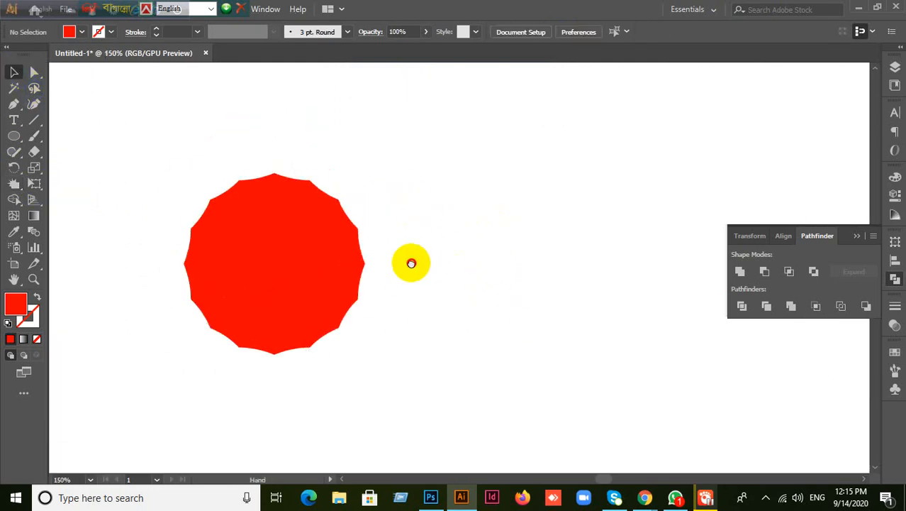
# - Draw a smaller red circle to the upper right and check the Crystallize brush settings
pyautogui.click(14, 135)
pyautogui.moveTo(495, 156); pyautogui.dragTo(575, 237)
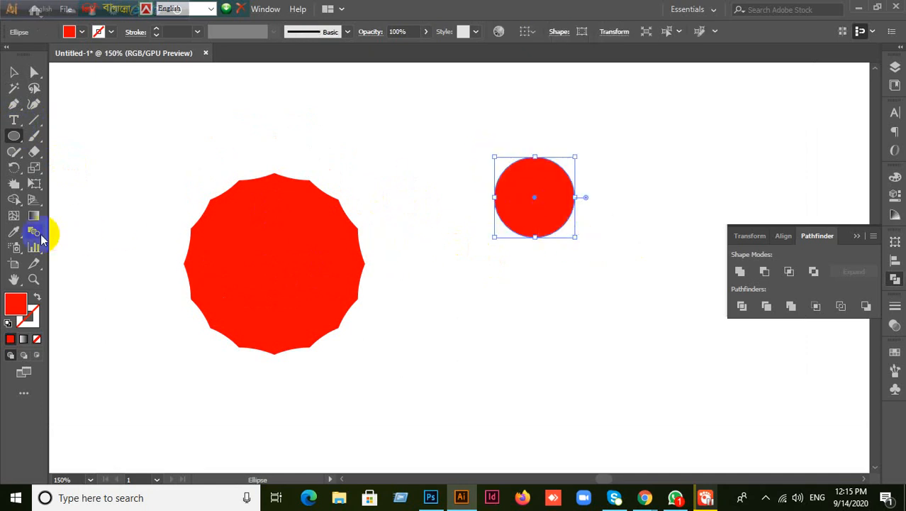
pyautogui.click(13, 182)
pyautogui.click(534, 206)
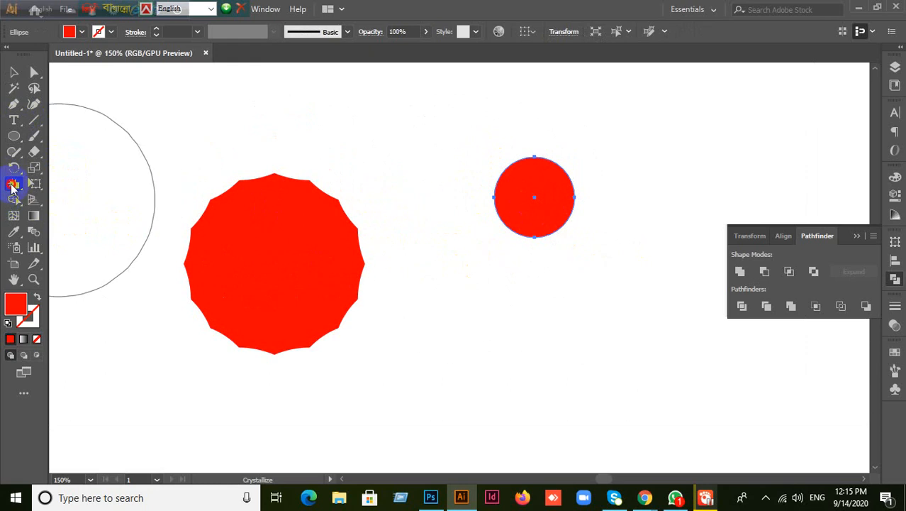
pyautogui.doubleClick(12, 186)
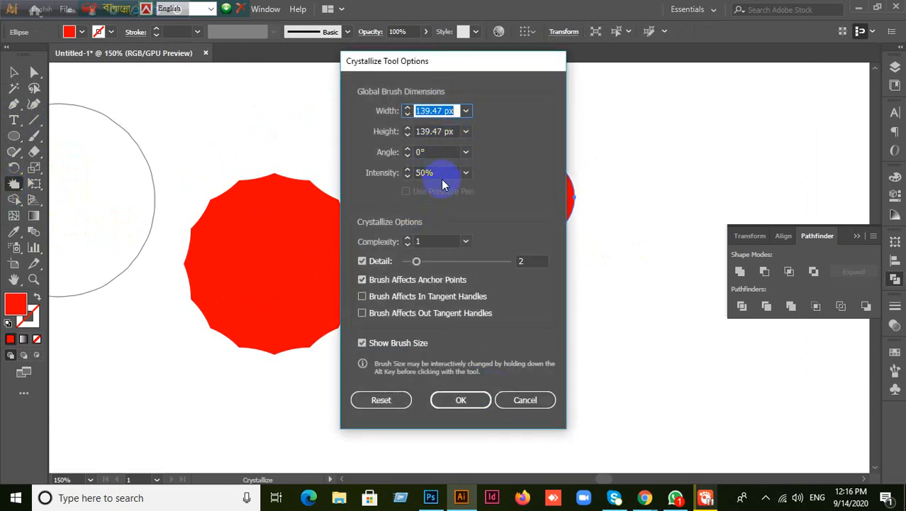
pyautogui.click(525, 399)
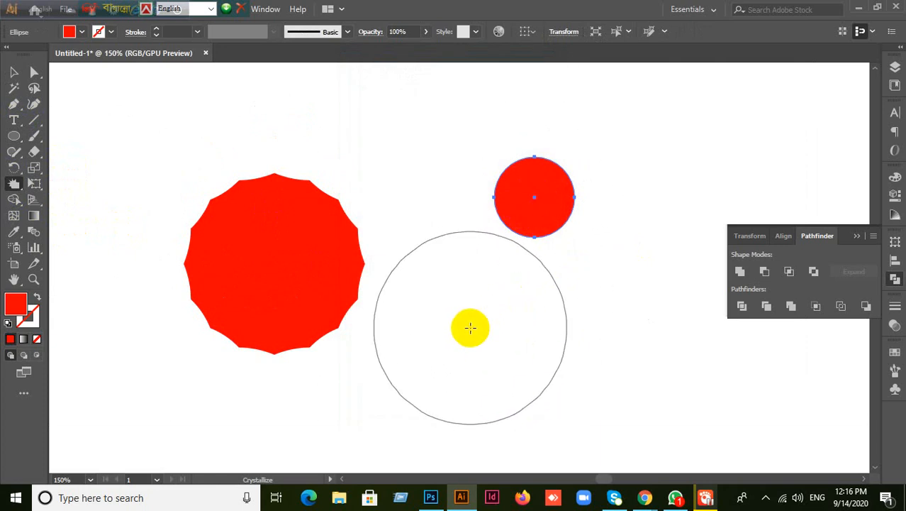
# - Resize the Crystallize brush and turn the small circle into a spiky star, then deselect it
pyautogui.moveTo(470, 327); pyautogui.dragTo(419, 387)
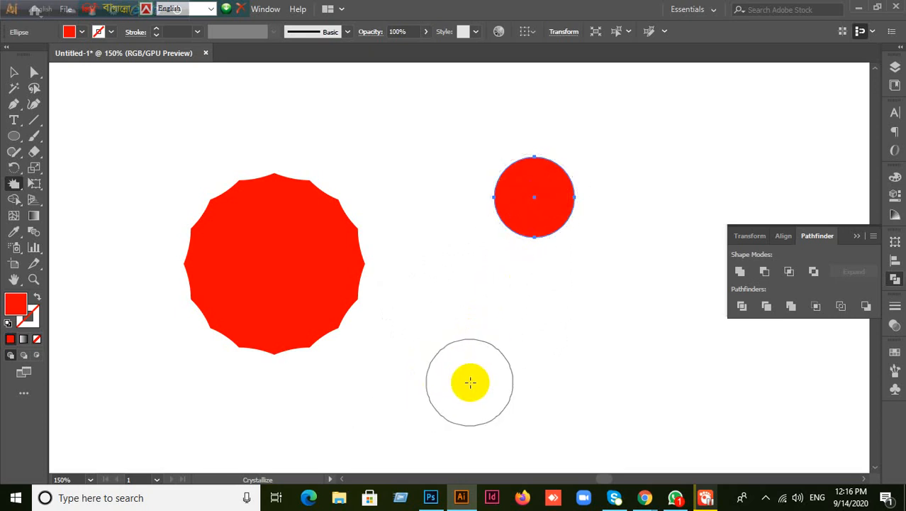
pyautogui.moveTo(468, 385); pyautogui.dragTo(477, 377)
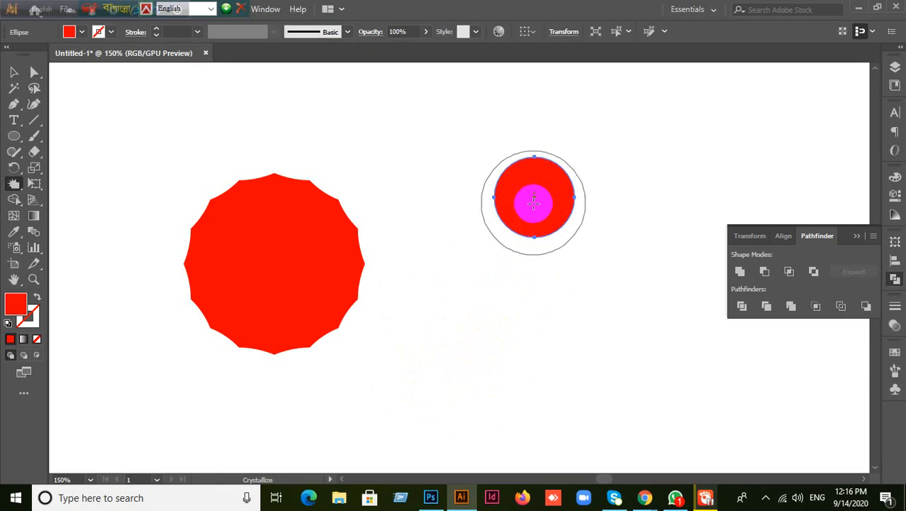
pyautogui.moveTo(534, 198); pyautogui.dragTo(534, 198)
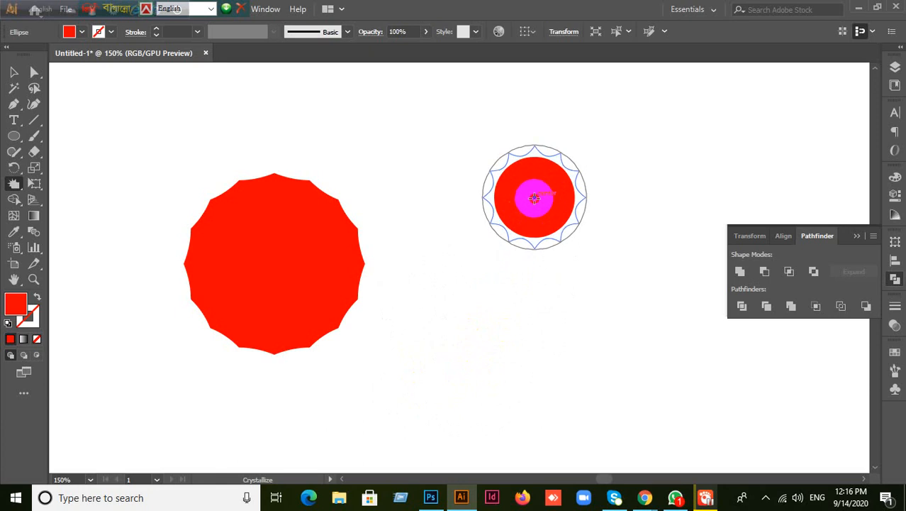
pyautogui.moveTo(534, 198); pyautogui.dragTo(474, 196)
pyautogui.click(11, 72)
pyautogui.click(543, 223)
pyautogui.click(485, 166)
pyautogui.click(531, 164)
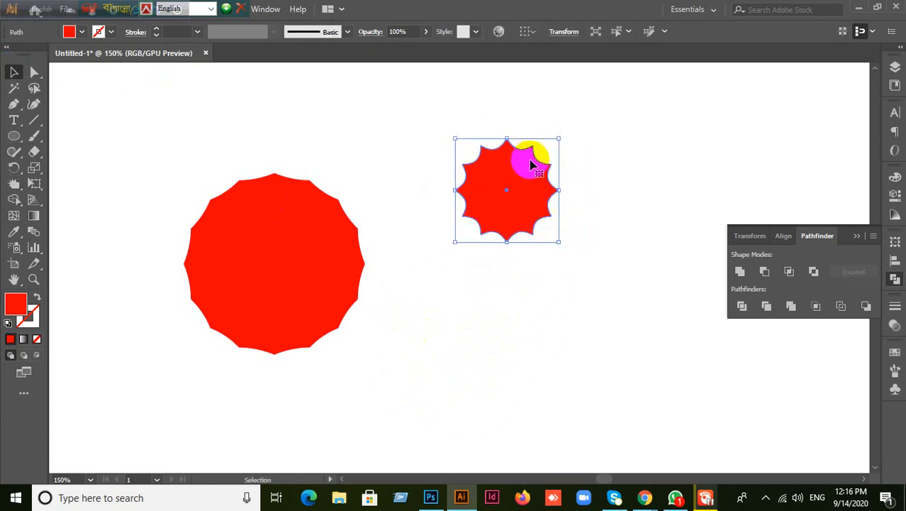
pyautogui.click(418, 358)
pyautogui.click(14, 120)
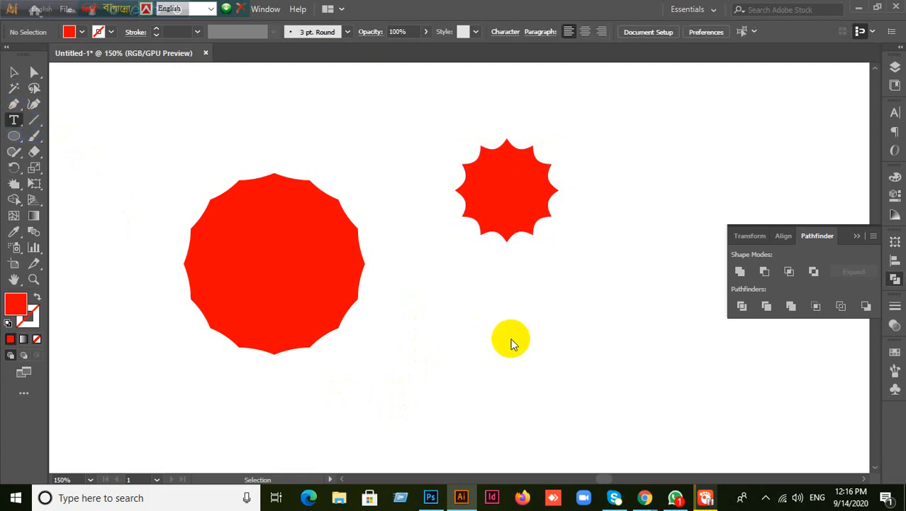
# - Type '15% DISCOUNT' below the spiky star and set it to All Caps
pyautogui.click(439, 330)
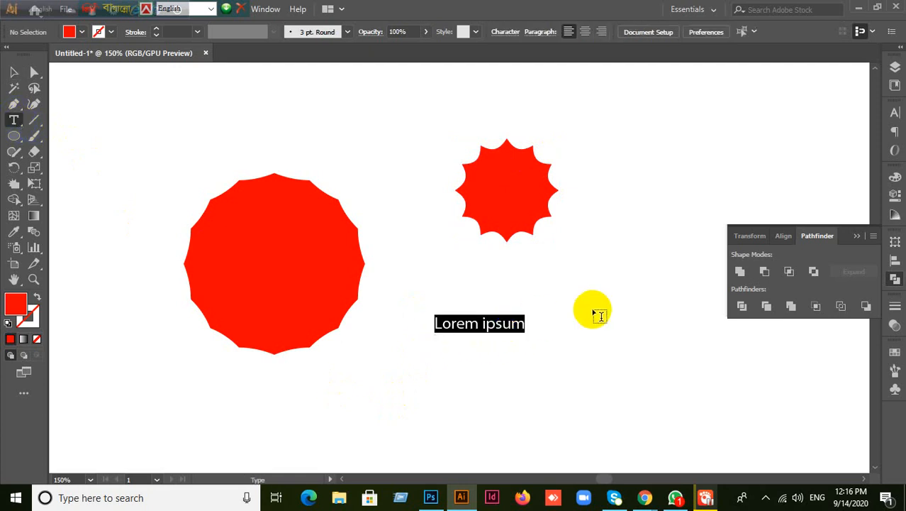
pyautogui.write('15')
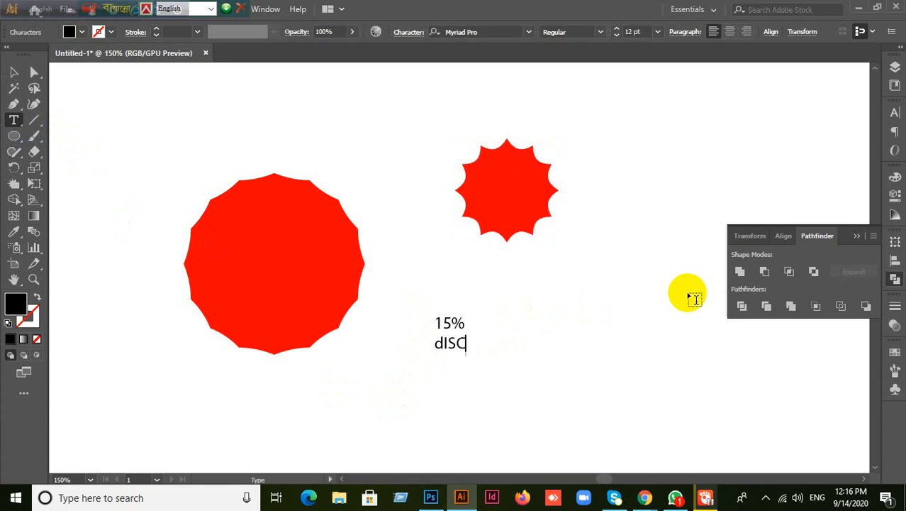
pyautogui.click(14, 72)
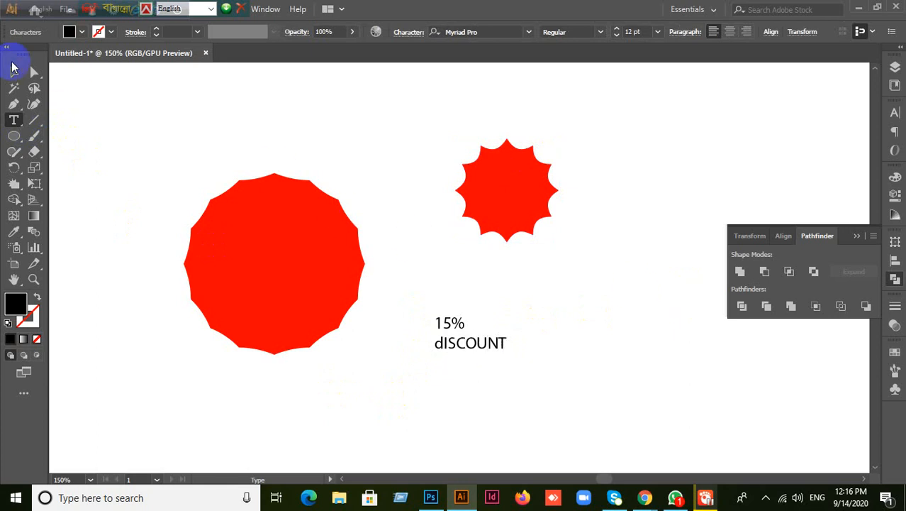
pyautogui.click(895, 112)
pyautogui.click(739, 242)
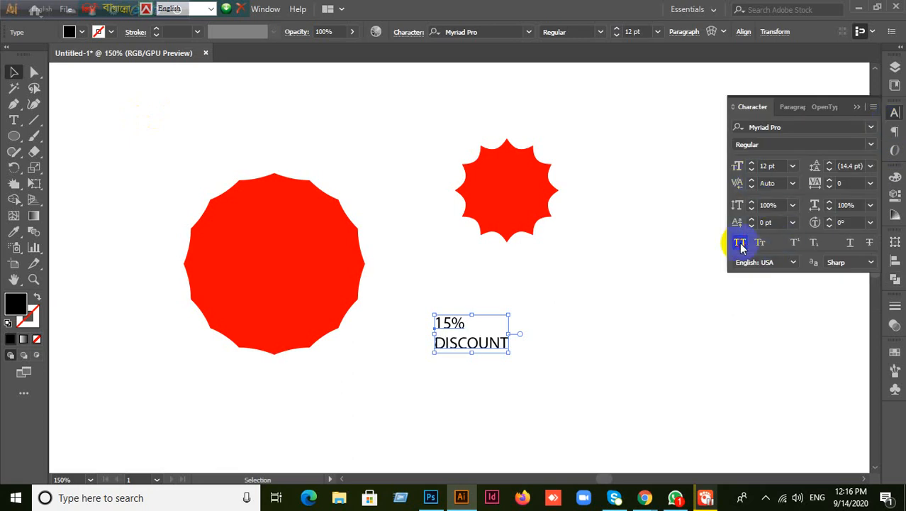
# - Set the discount text to Lato Medium with centre alignment
pyautogui.click(784, 126)
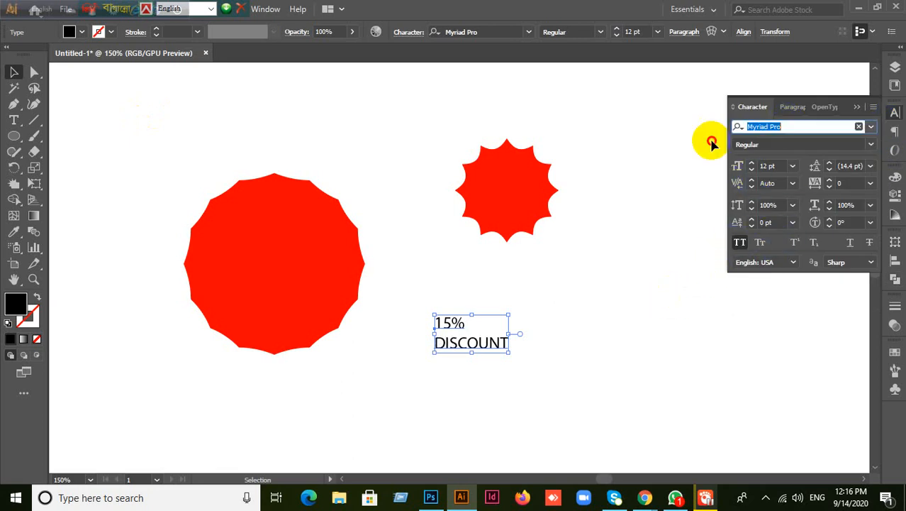
pyautogui.press('BackSpace')
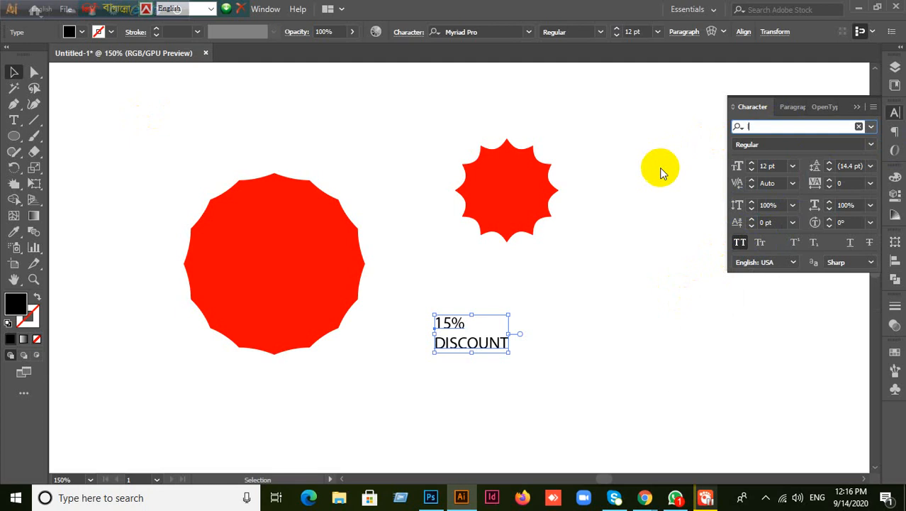
pyautogui.write('lato')
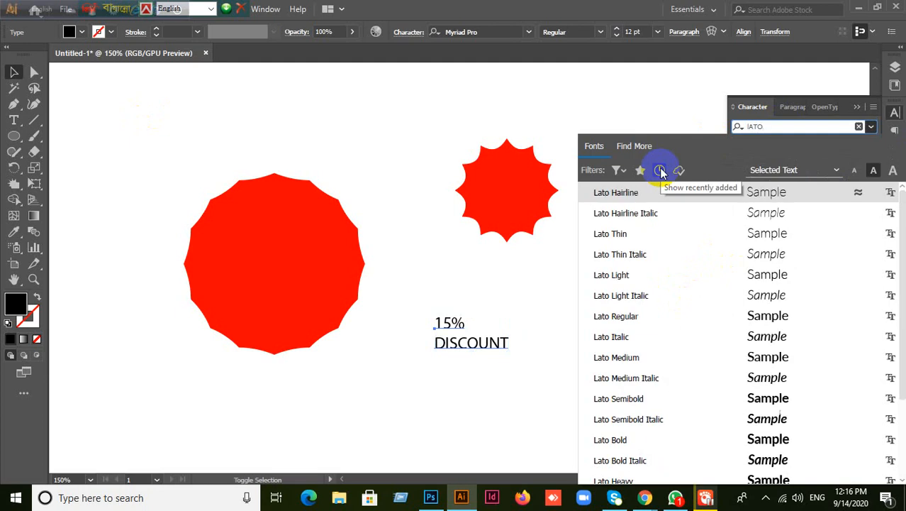
pyautogui.press('Return')
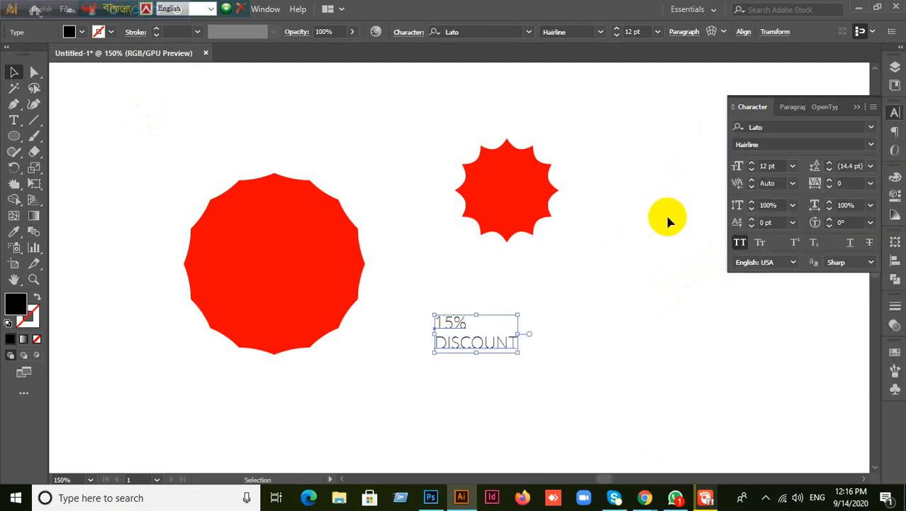
pyautogui.click(870, 144)
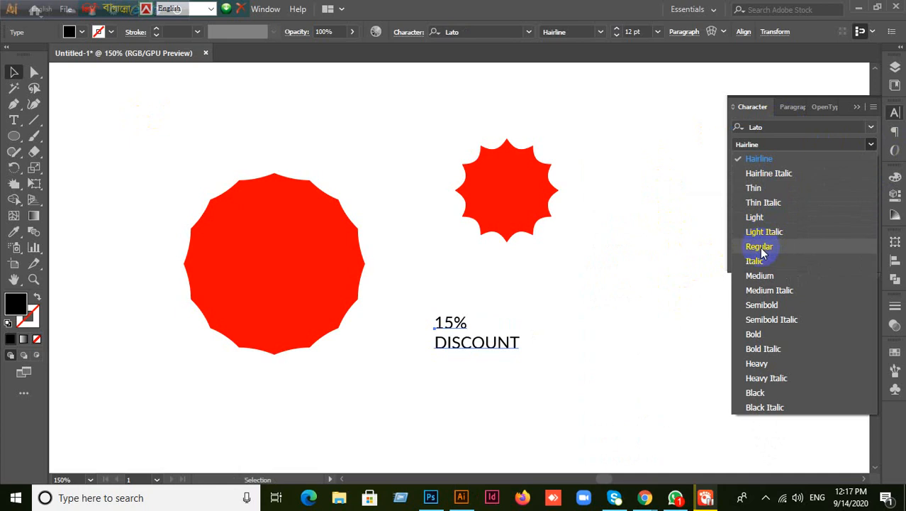
pyautogui.click(758, 275)
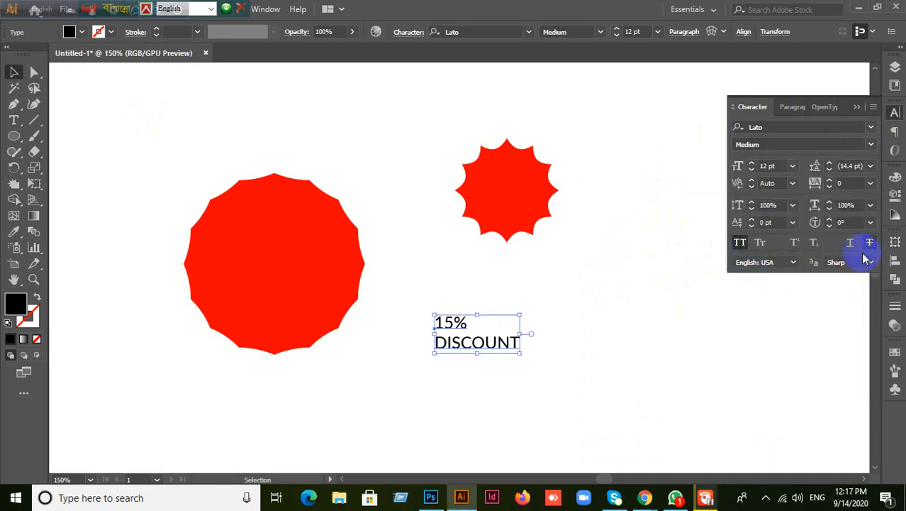
pyautogui.click(782, 130)
pyautogui.click(792, 113)
pyautogui.click(761, 128)
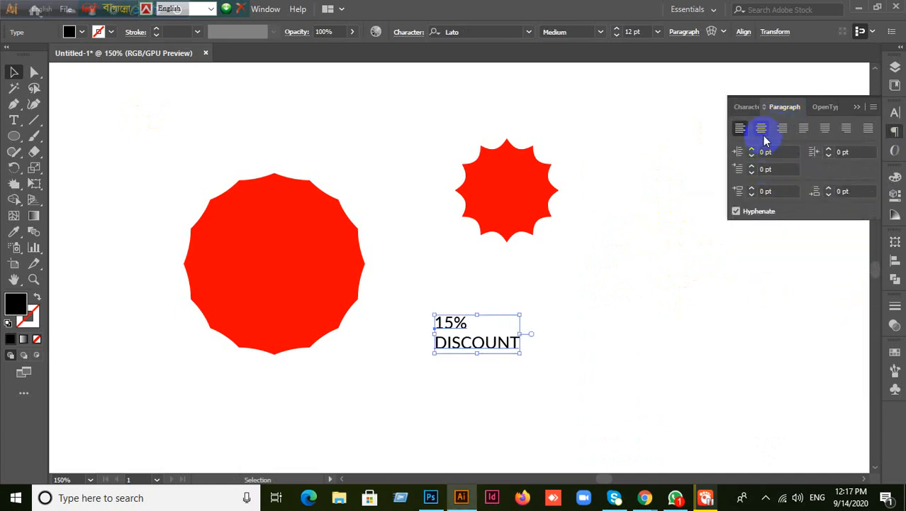
# - Move the discount text onto the small red star and reduce it to 10 pt
pyautogui.moveTo(456, 349); pyautogui.dragTo(532, 202)
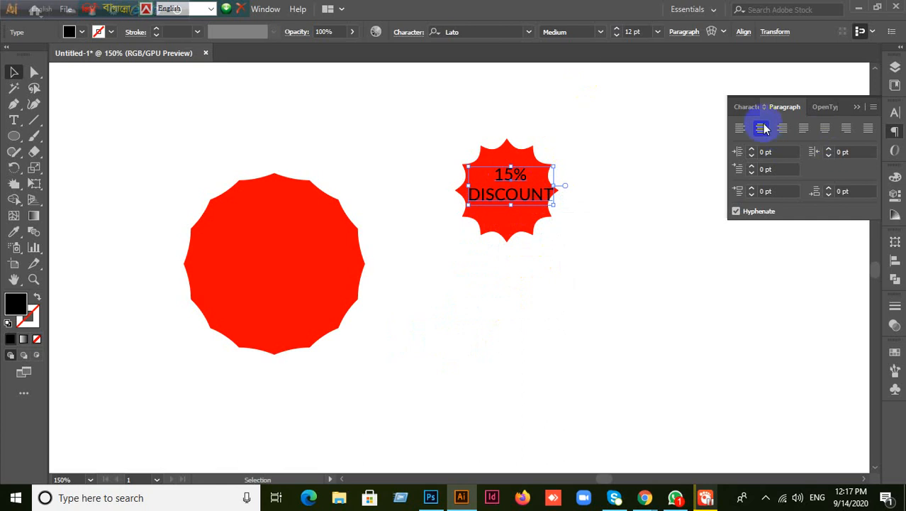
pyautogui.click(746, 107)
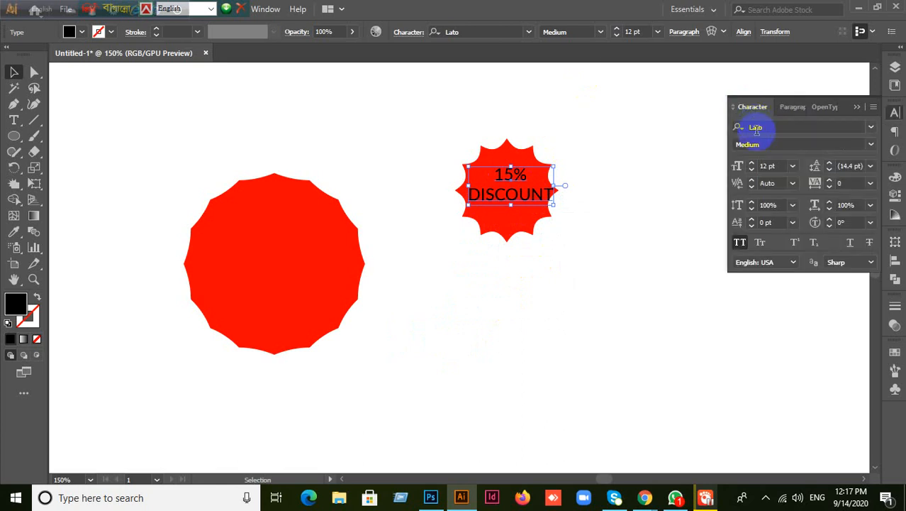
pyautogui.click(779, 166)
pyautogui.press('Down')
pyautogui.press('Down')
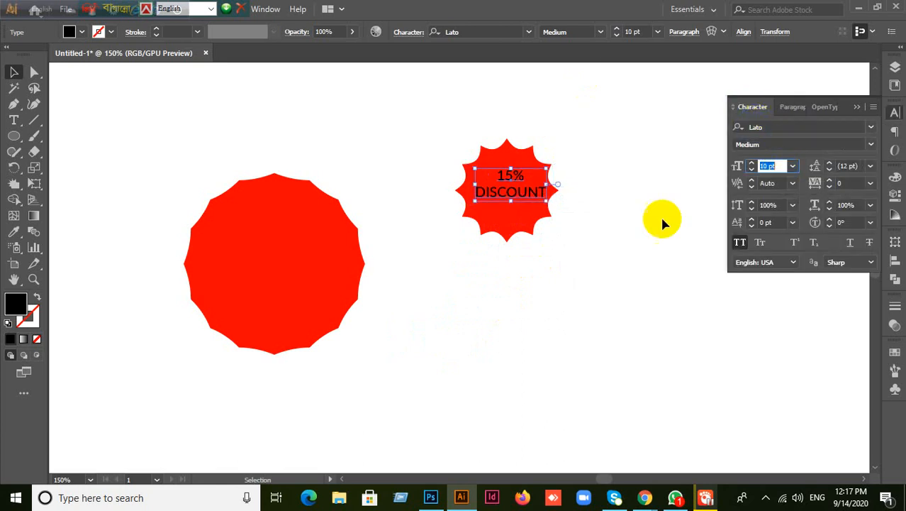
pyautogui.click(522, 202)
# - Make the 15% DISCOUNT text white and 8 pt
pyautogui.doubleClick(15, 304)
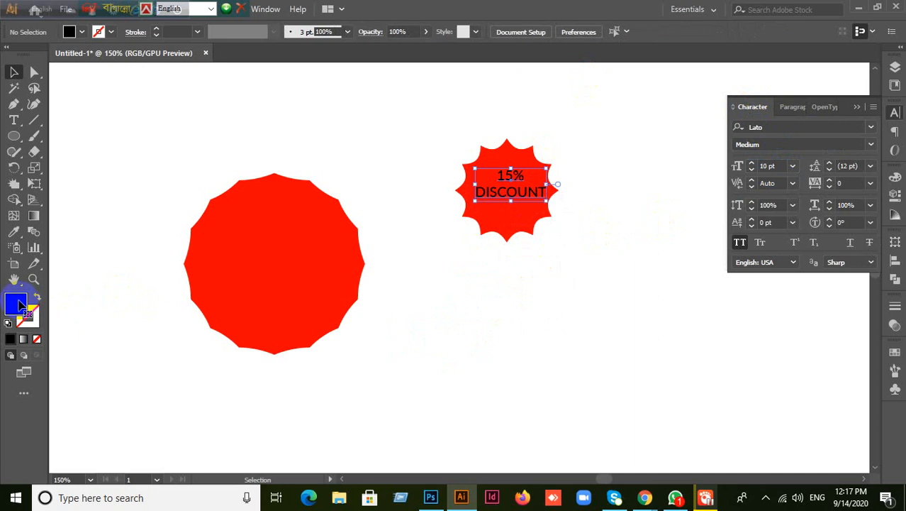
pyautogui.click(493, 225)
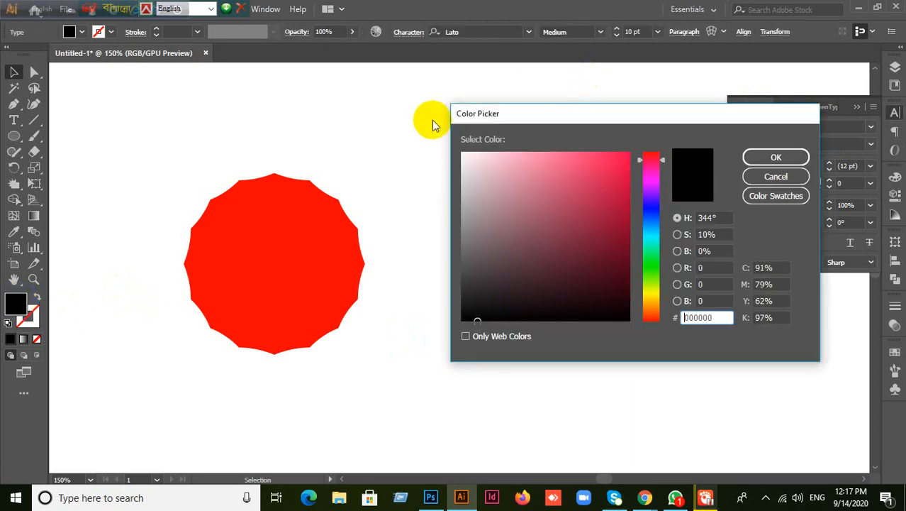
pyautogui.moveTo(490, 182); pyautogui.dragTo(441, 130)
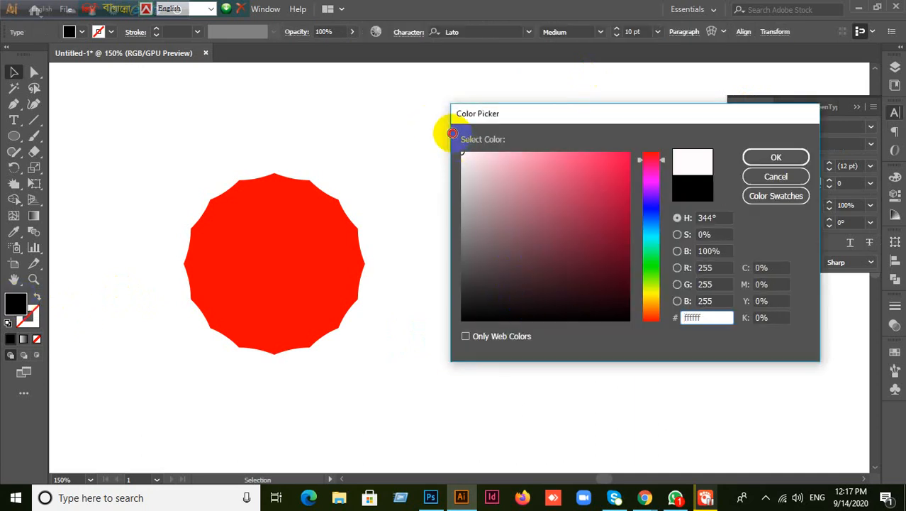
pyautogui.click(775, 157)
pyautogui.click(639, 301)
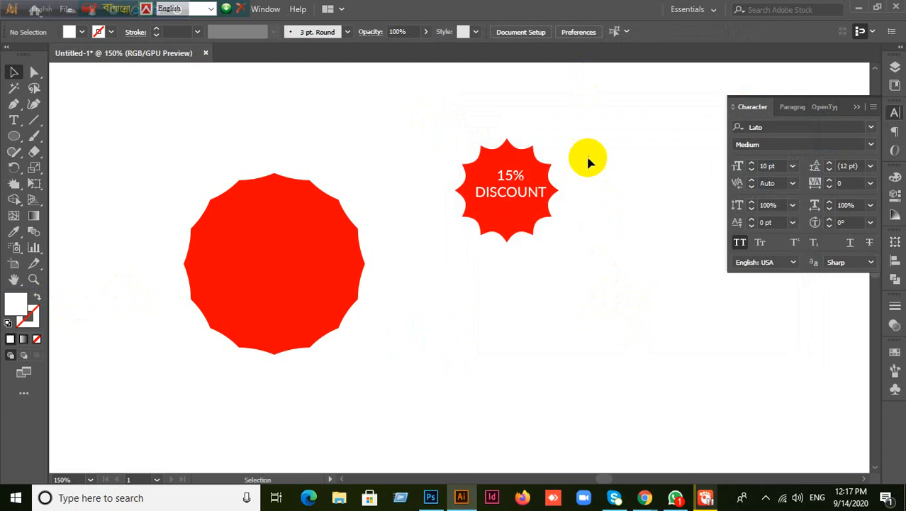
pyautogui.keyDown('alt'); pyautogui.scroll(2, 586, 146); pyautogui.keyUp('alt')
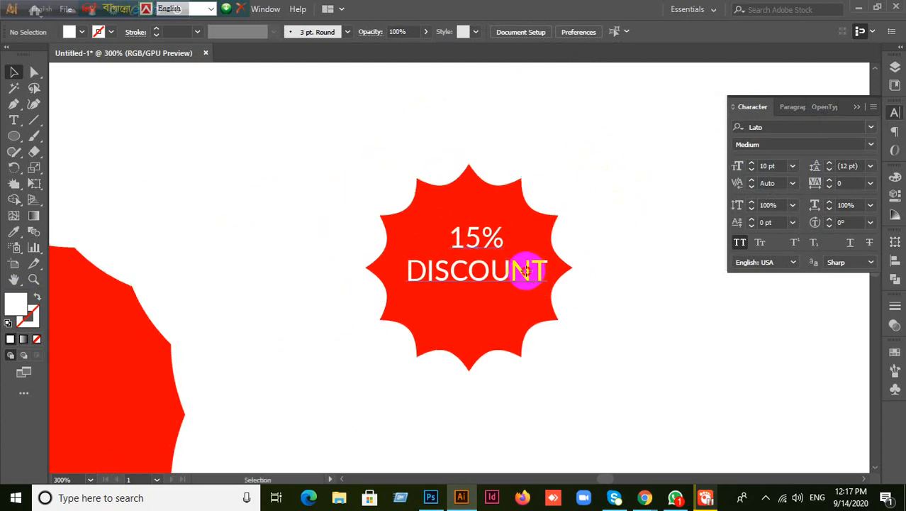
pyautogui.click(525, 270)
pyautogui.click(783, 165)
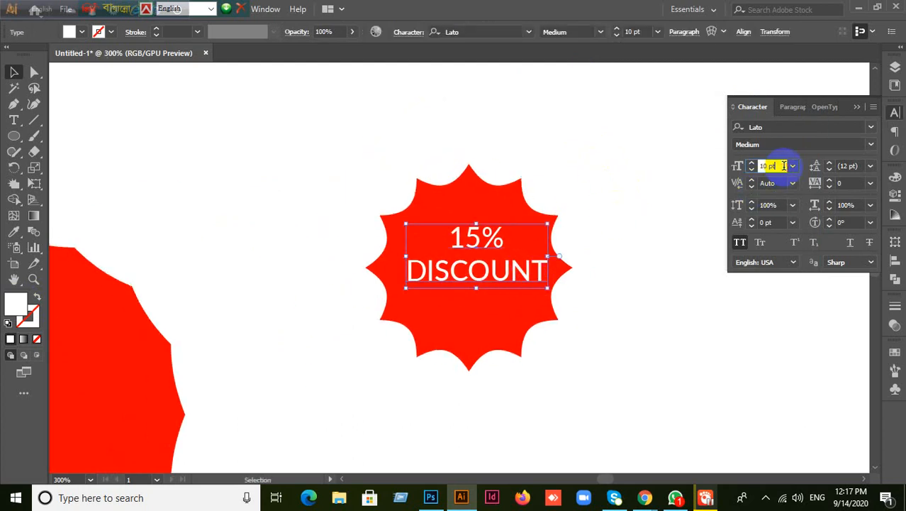
pyautogui.press('Down')
pyautogui.press('Down')
# - Centre the text horizontally and vertically on the red starburst
pyautogui.moveTo(297, 175); pyautogui.dragTo(689, 393)
pyautogui.click(895, 260)
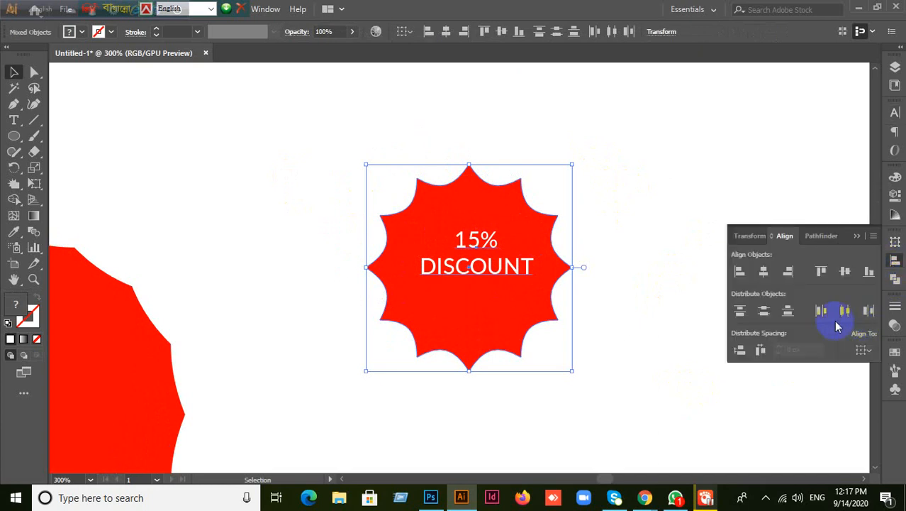
pyautogui.click(844, 272)
pyautogui.click(763, 272)
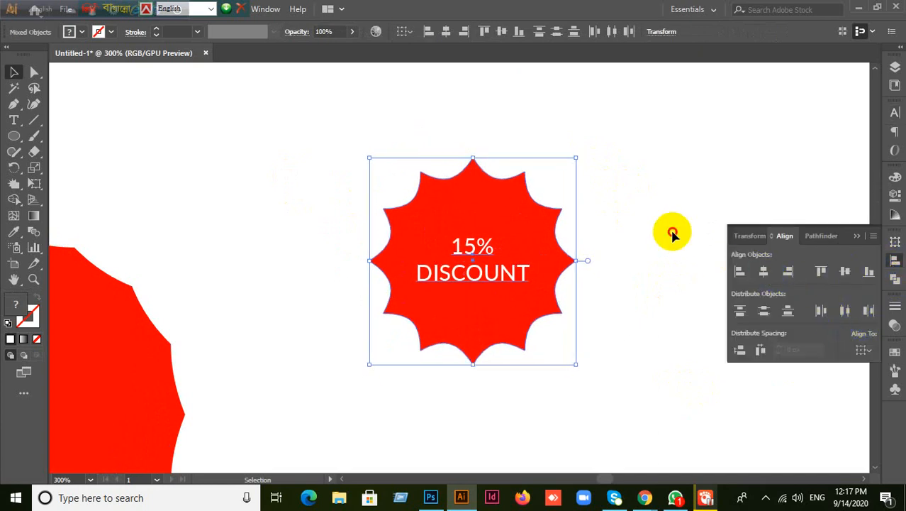
pyautogui.click(672, 234)
pyautogui.scroll(-2, 620, 329)
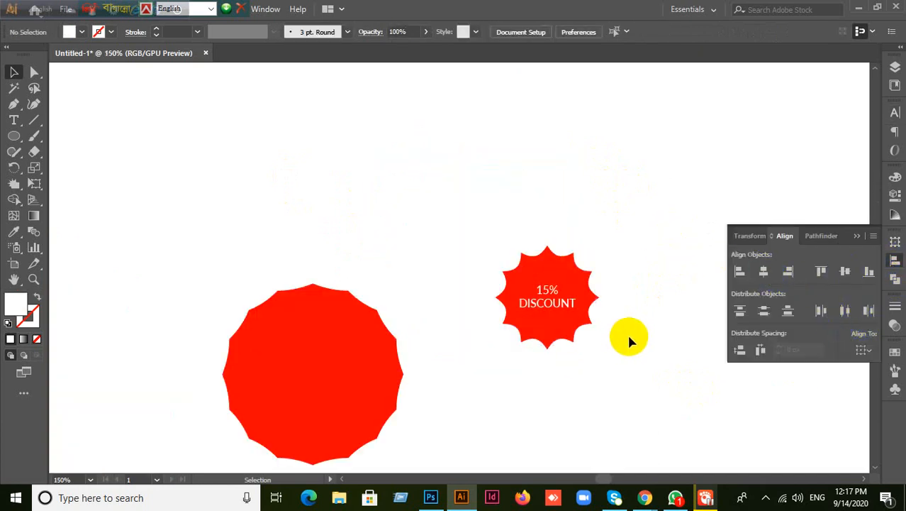
pyautogui.moveTo(627, 332); pyautogui.dragTo(550, 261)
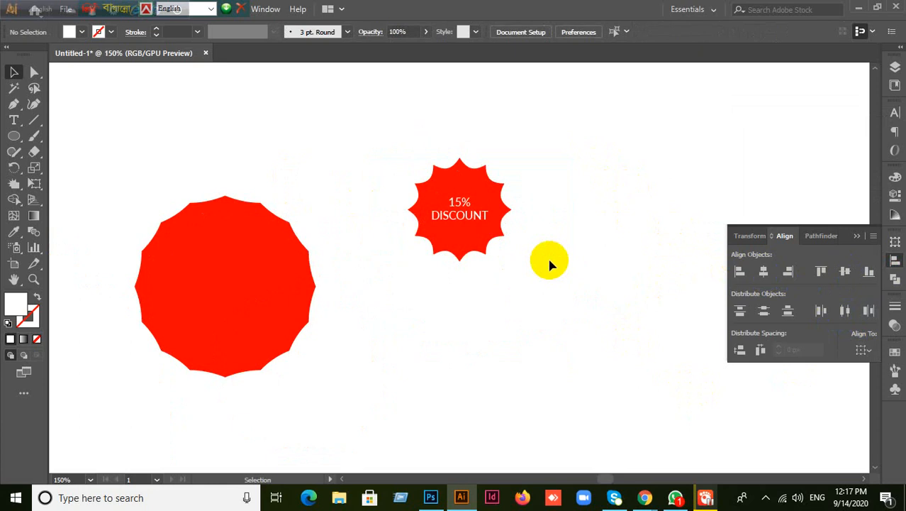
# - Tilt the 15% DISCOUNT text about 35° counter-clockwise, keeping the starburst upright
pyautogui.click(461, 209)
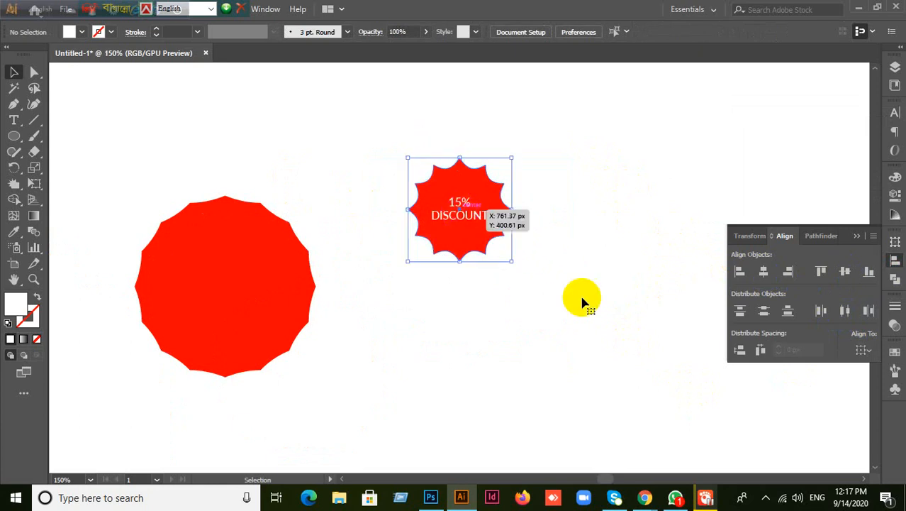
pyautogui.moveTo(518, 154); pyautogui.dragTo(502, 136)
pyautogui.hotkey('ctrl', 'z')
pyautogui.click(535, 246)
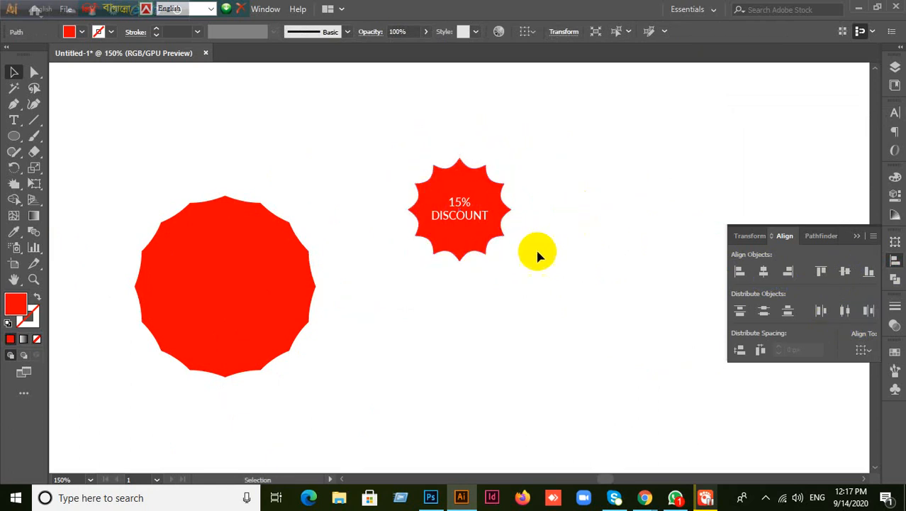
pyautogui.click(461, 222)
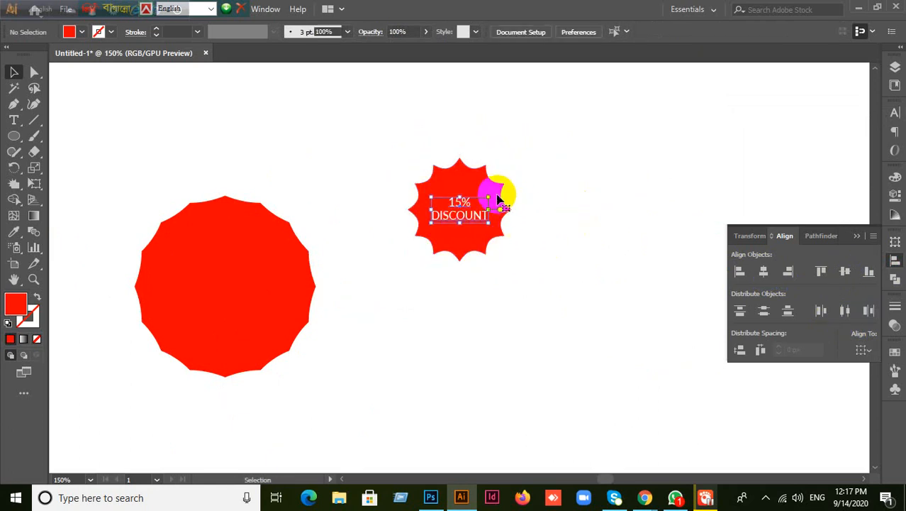
pyautogui.moveTo(496, 202); pyautogui.dragTo(504, 170)
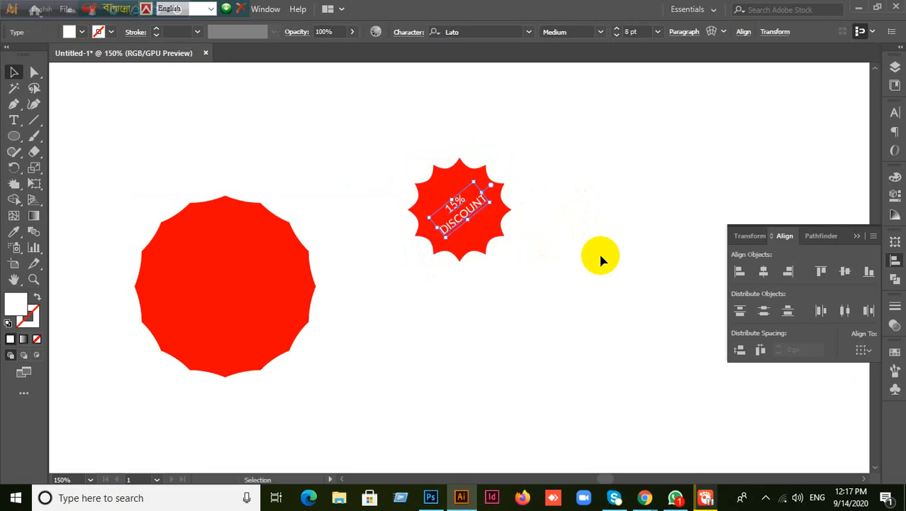
pyautogui.click(546, 289)
pyautogui.moveTo(543, 289); pyautogui.dragTo(486, 190)
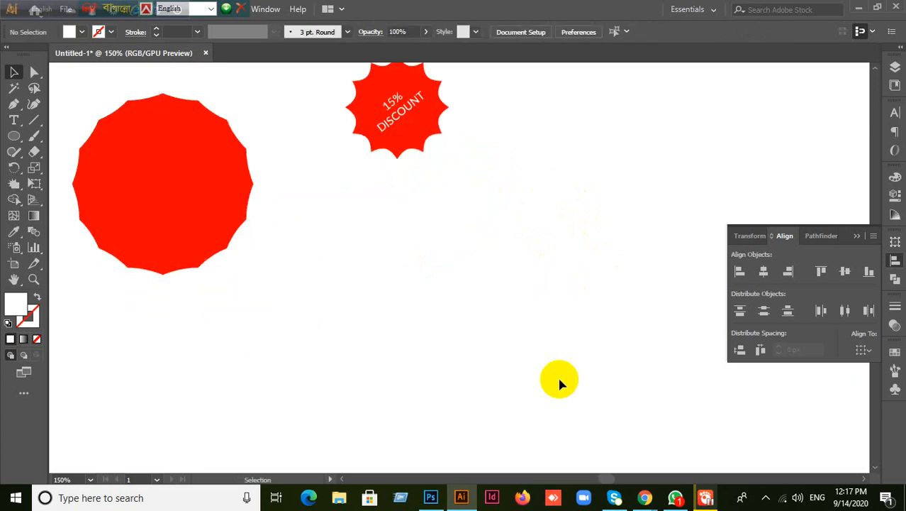
pyautogui.scroll(1, 625, 219)
pyautogui.click(422, 162)
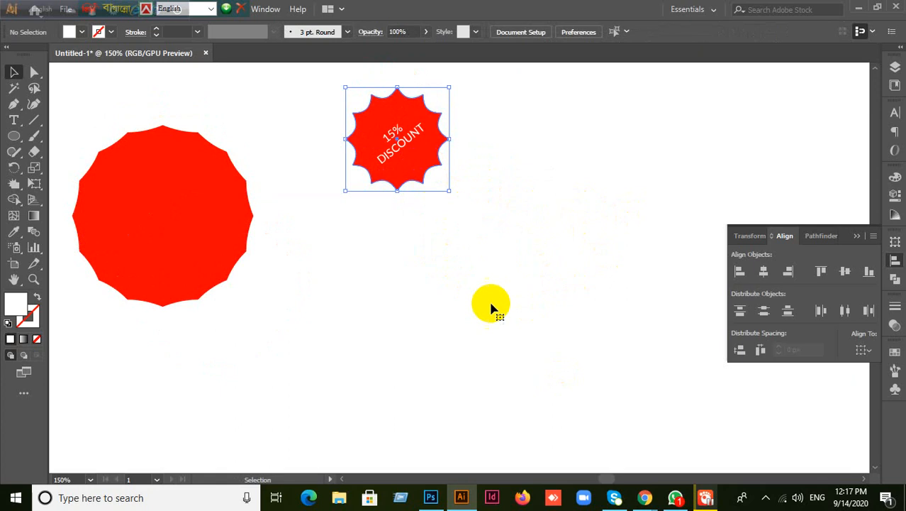
pyautogui.moveTo(37, 140); pyautogui.dragTo(55, 142)
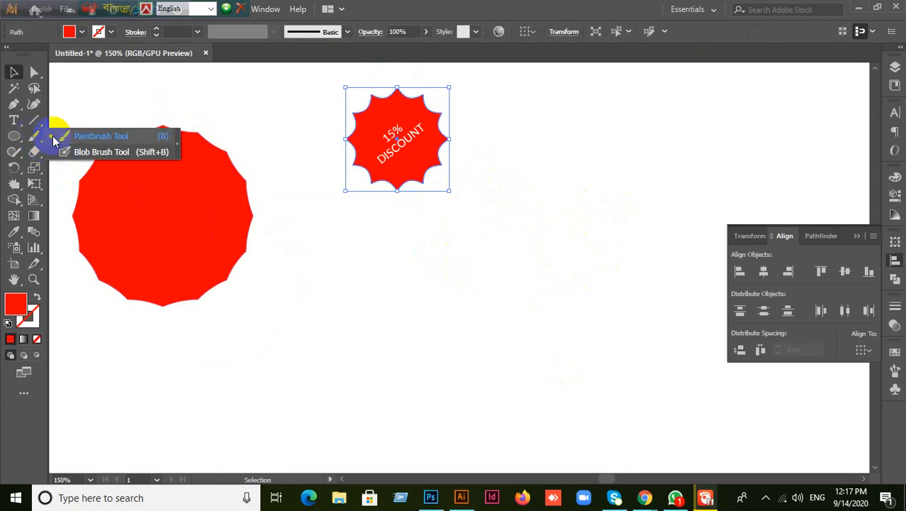
# - Load the Decorative_Scatter brush library for the Paintbrush
pyautogui.click(68, 138)
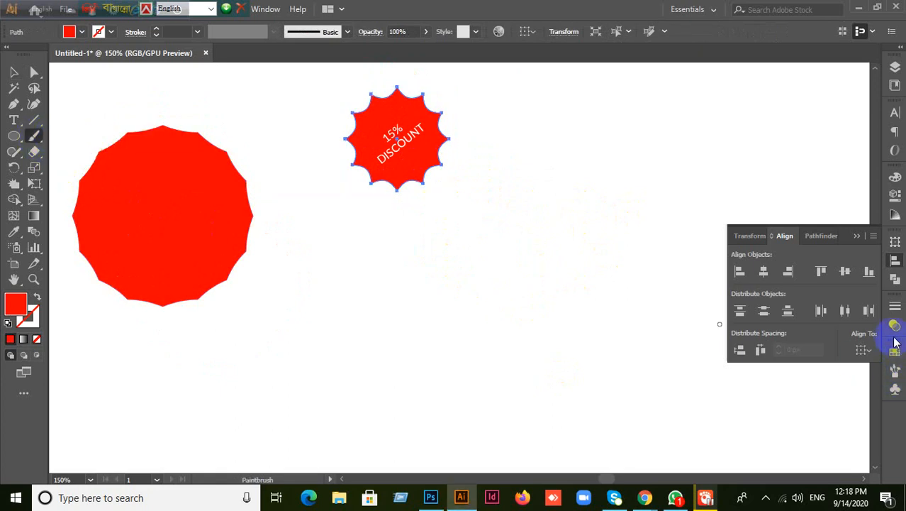
pyautogui.click(895, 370)
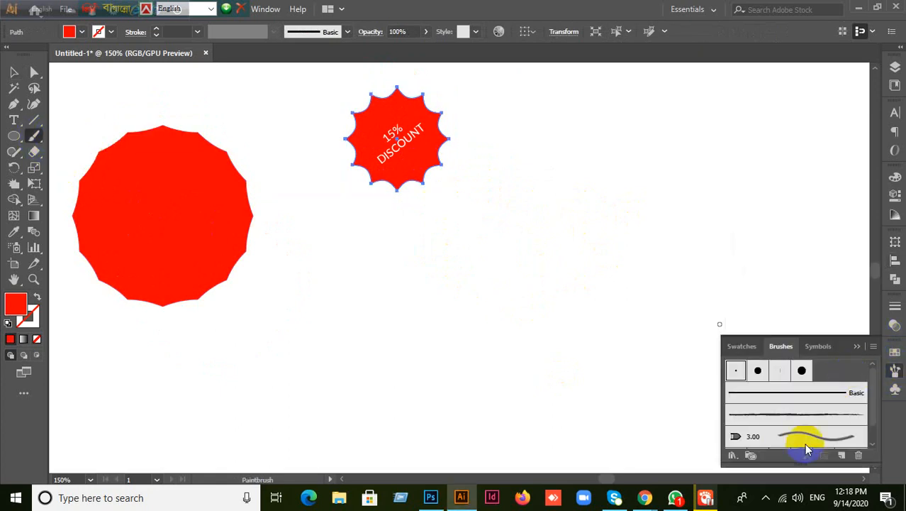
pyautogui.click(733, 453)
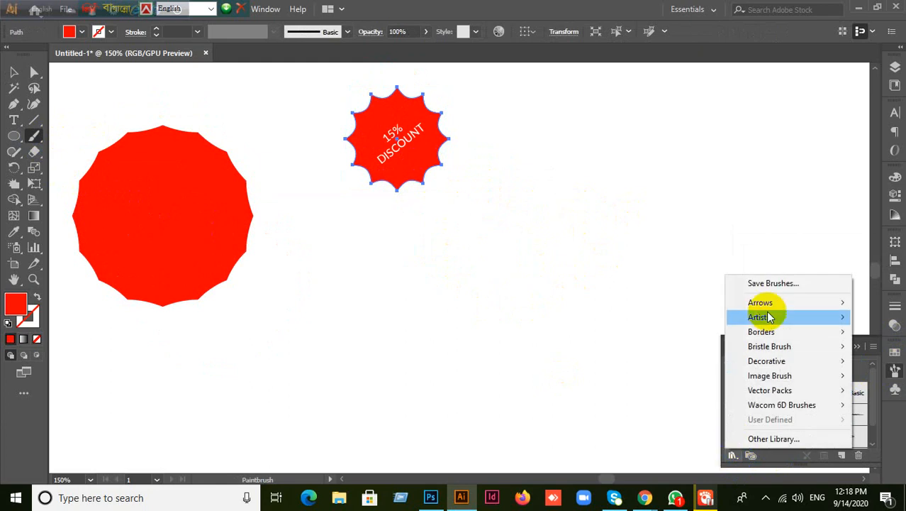
pyautogui.moveTo(775, 324)
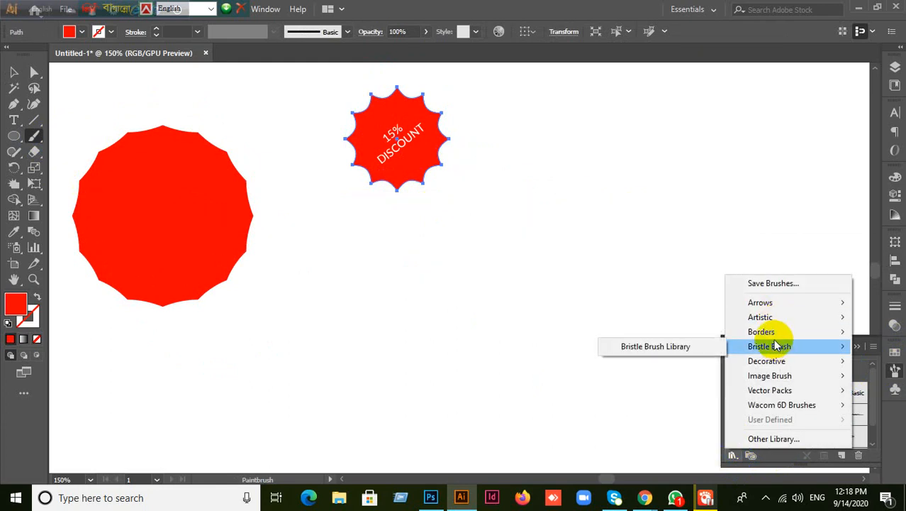
pyautogui.moveTo(778, 363)
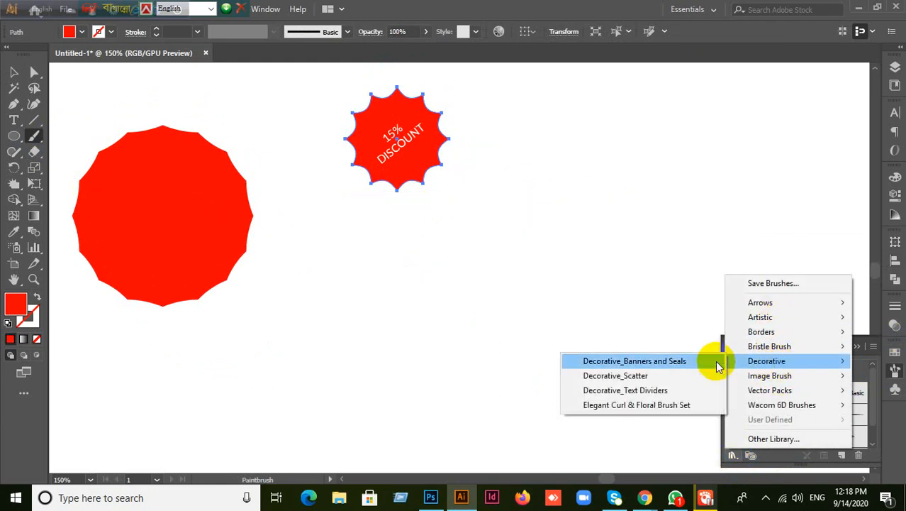
pyautogui.click(630, 375)
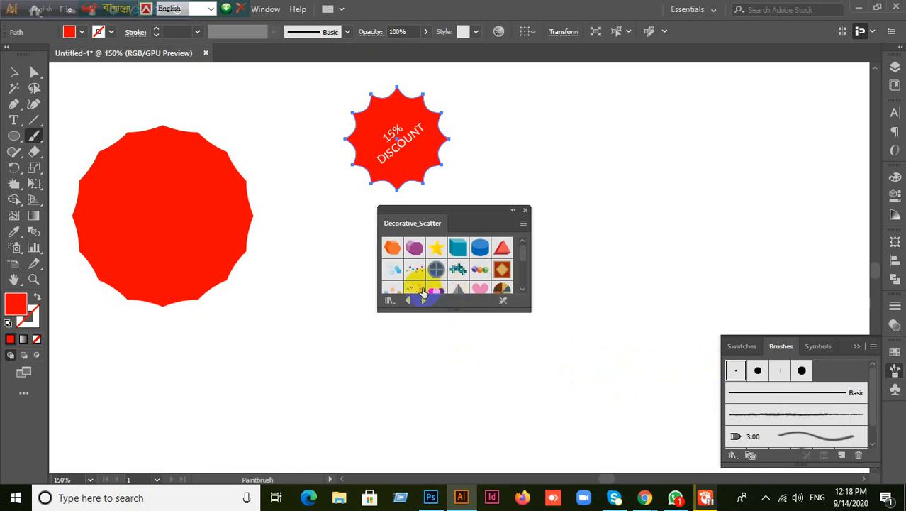
# - Try the Confetti scatter brush on the starburst, undo it back to plain red, and deselect
pyautogui.click(414, 269)
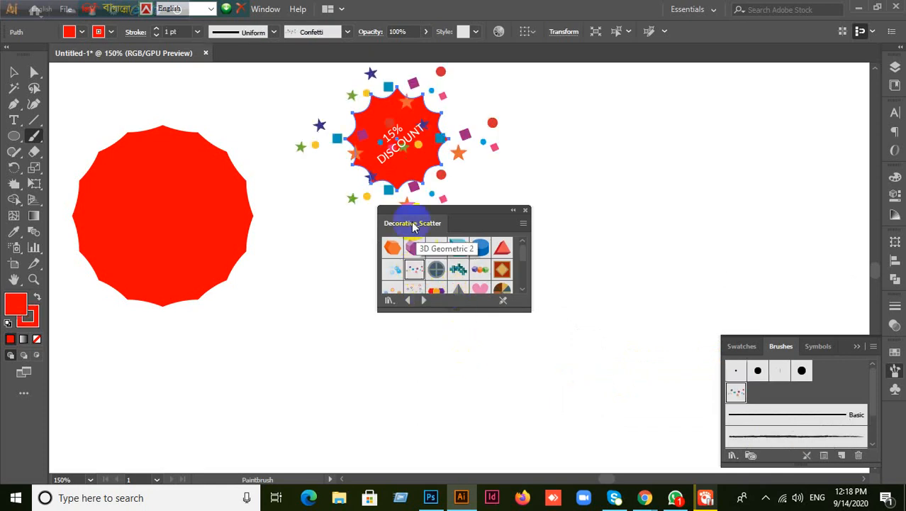
pyautogui.click(455, 268)
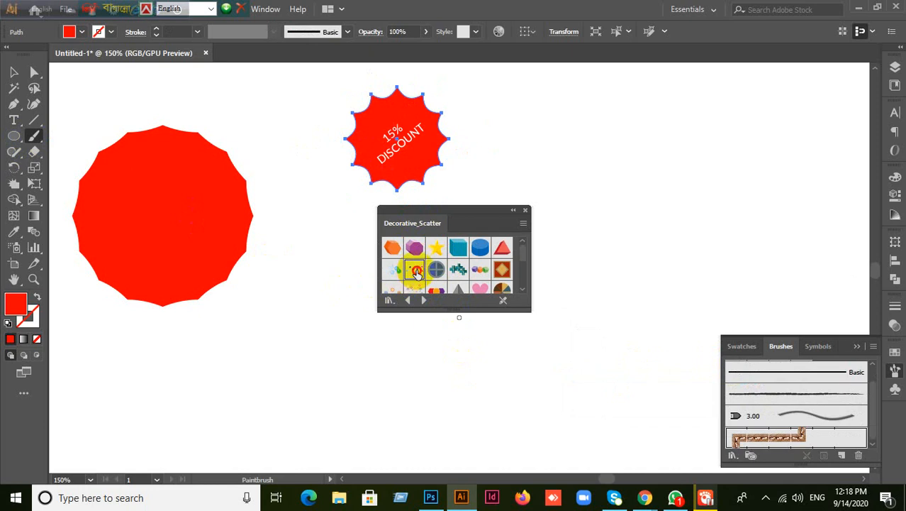
pyautogui.click(415, 270)
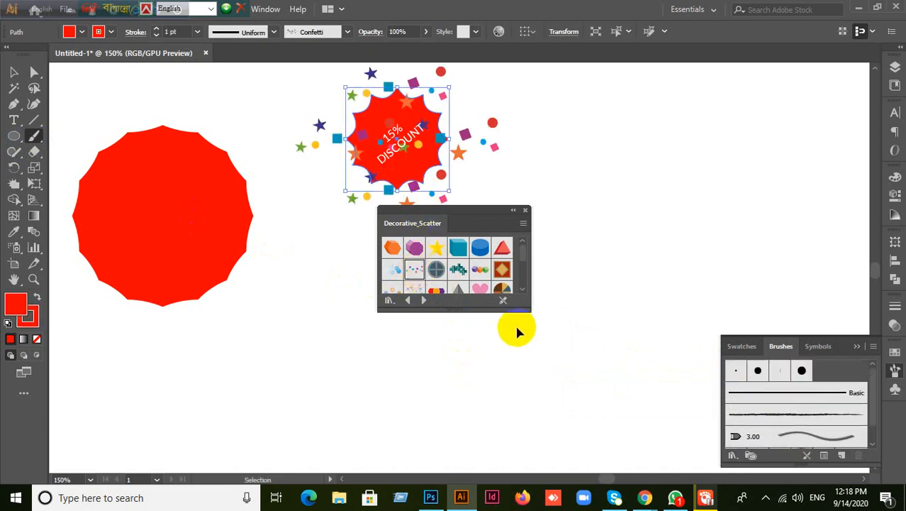
pyautogui.hotkey('ctrl', 'z')
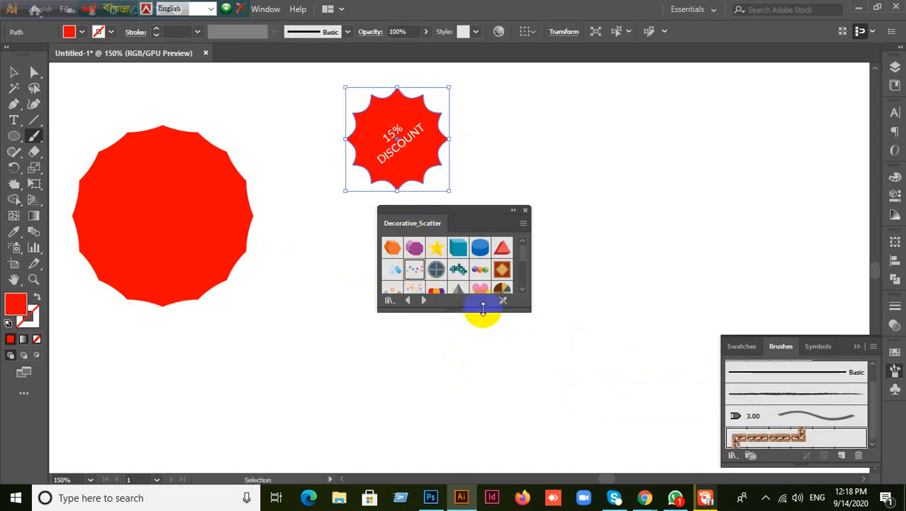
pyautogui.click(416, 270)
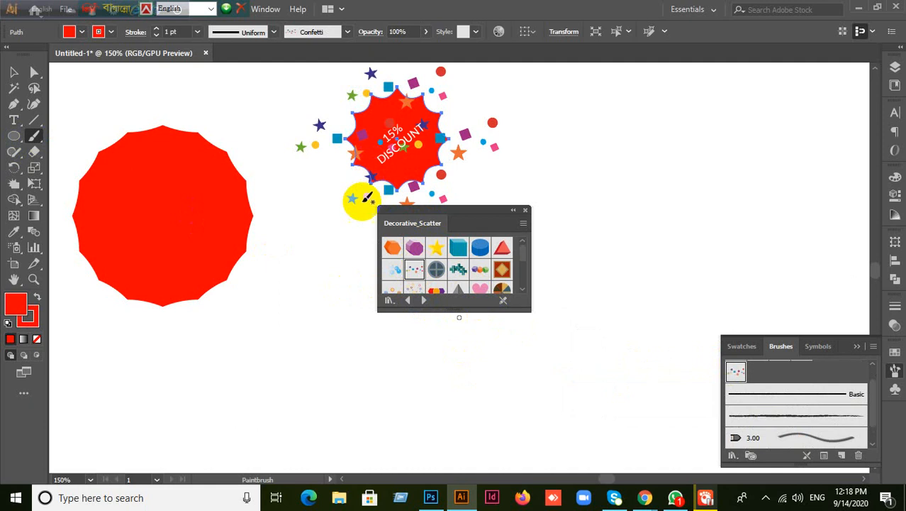
pyautogui.moveTo(575, 148)
pyautogui.mouseDown()
pyautogui.moveTo(617, 152)
pyautogui.moveTo(712, 209)
pyautogui.mouseUp()
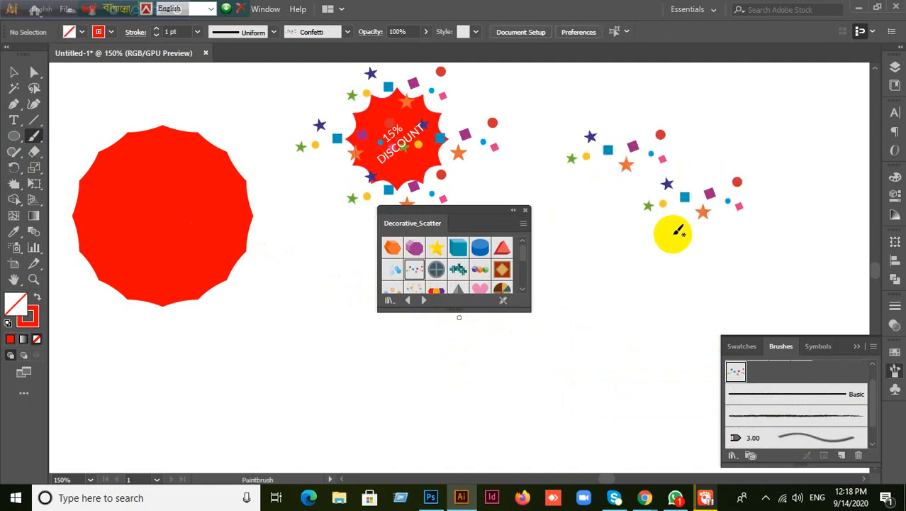
pyautogui.hotkey('ctrl', 'z')
pyautogui.hotkey('ctrl', 'z')
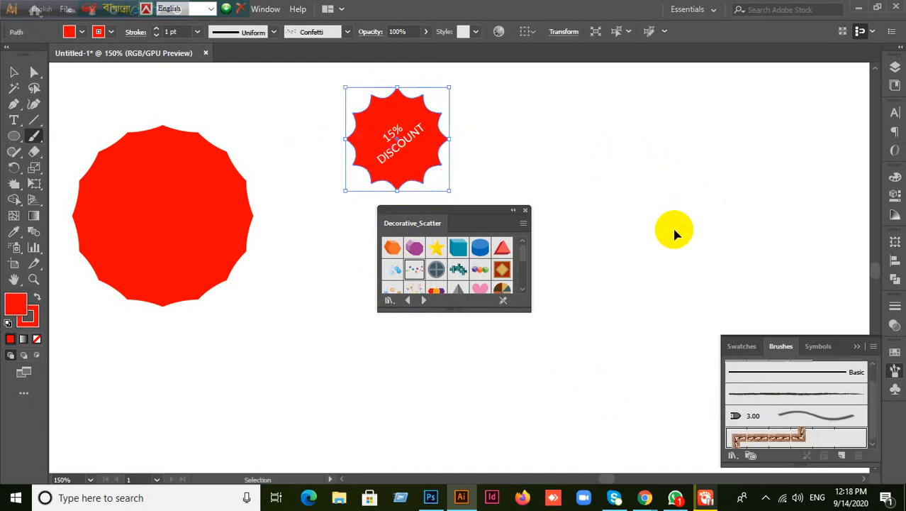
pyautogui.click(15, 73)
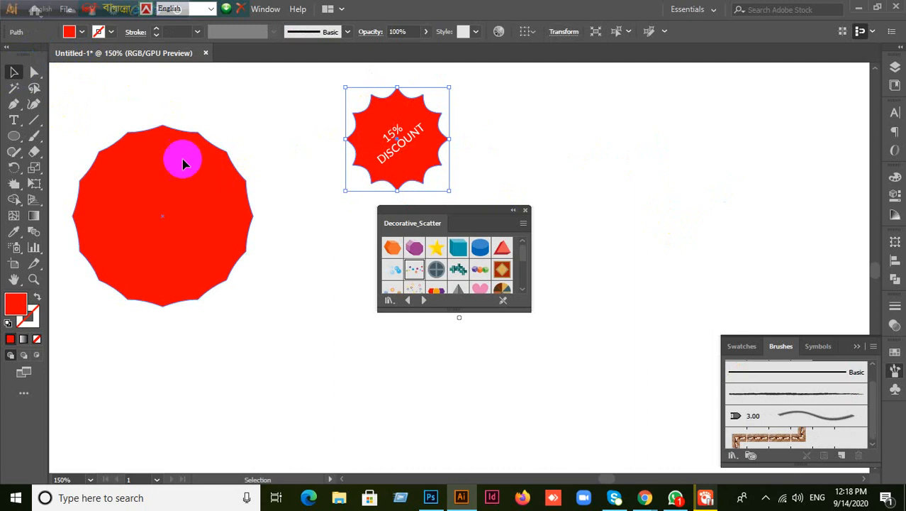
pyautogui.click(411, 271)
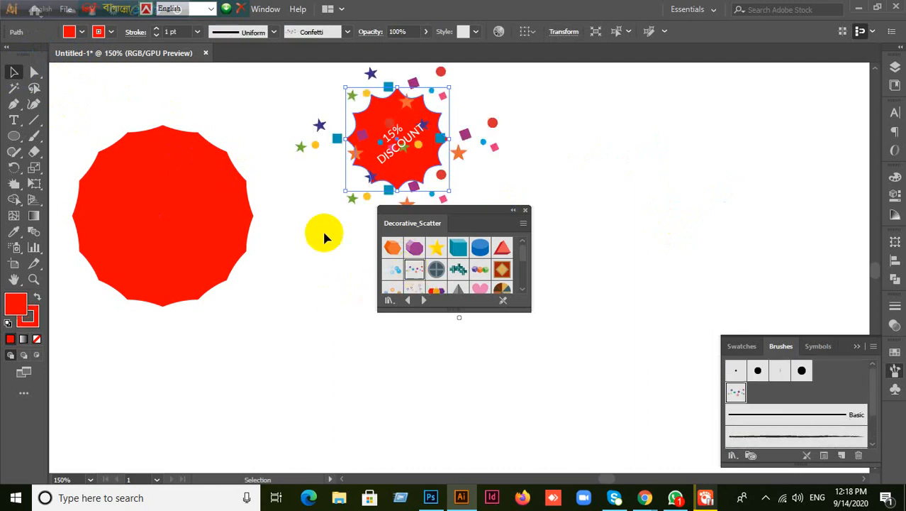
pyautogui.hotkey('ctrl', 'z')
pyautogui.click(293, 338)
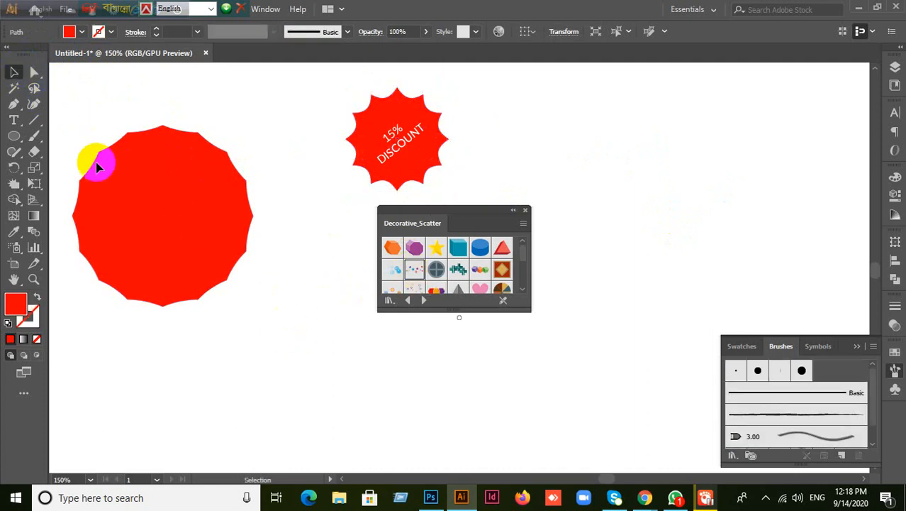
pyautogui.click(35, 139)
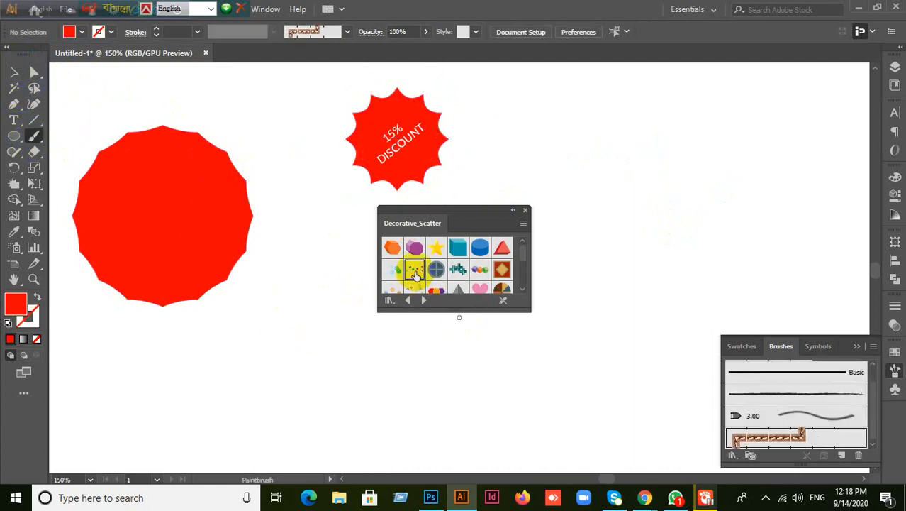
# - Paint a short Confetti stroke along the starburst's lower edge
pyautogui.click(414, 270)
pyautogui.moveTo(390, 125)
pyautogui.mouseDown()
pyautogui.moveTo(438, 171)
pyautogui.moveTo(449, 221)
pyautogui.mouseUp()
pyautogui.hotkey('ctrl', 'z')
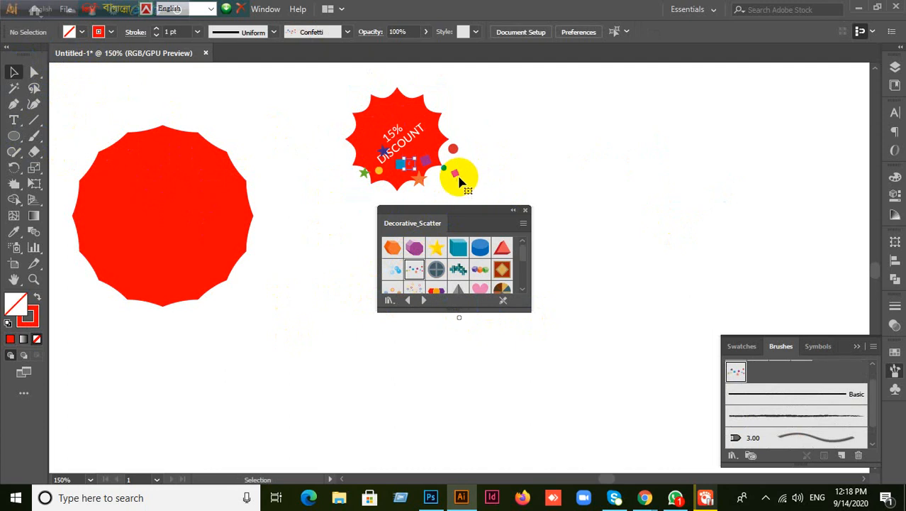
pyautogui.moveTo(407, 155)
pyautogui.mouseDown()
pyautogui.moveTo(402, 171)
pyautogui.moveTo(406, 163)
pyautogui.mouseUp()
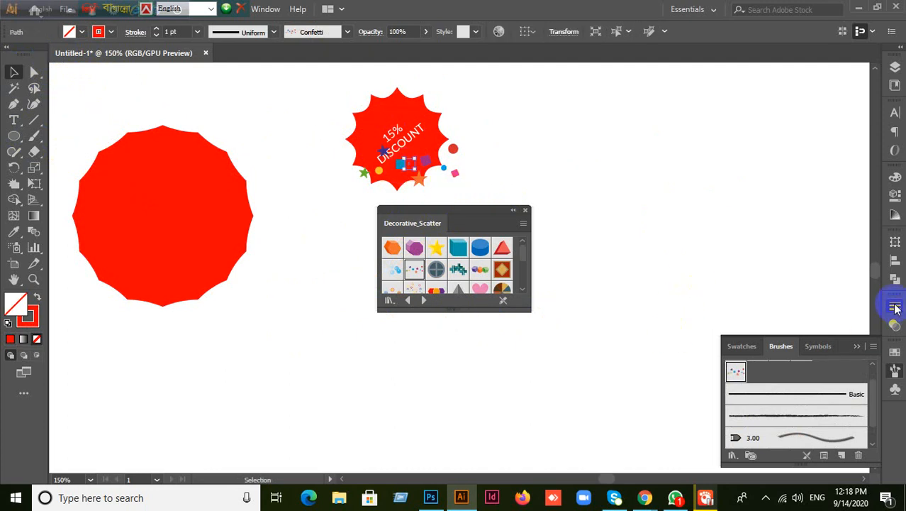
# - Set the confetti stroke weight to 0.25 pt and close the Decorative_Scatter library
pyautogui.click(895, 307)
pyautogui.write('0.25')
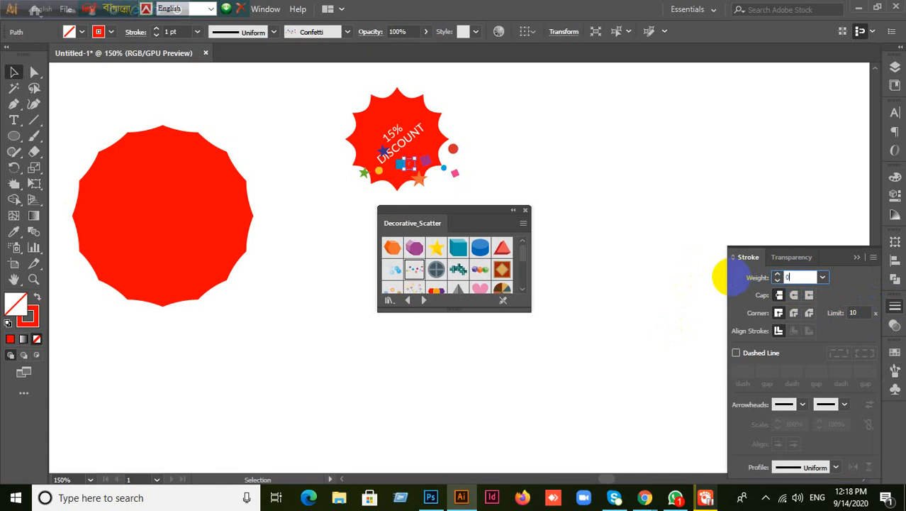
pyautogui.press('Return')
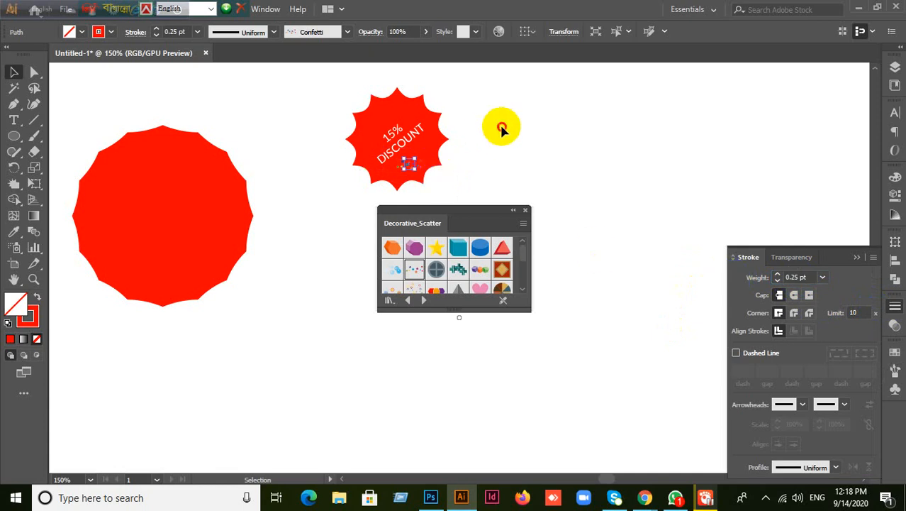
pyautogui.click(548, 179)
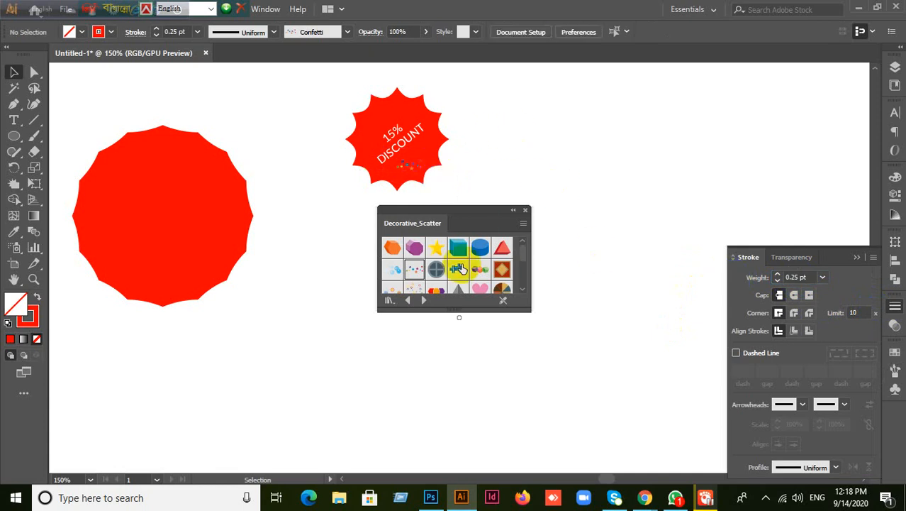
pyautogui.click(526, 212)
pyautogui.moveTo(299, 115); pyautogui.dragTo(588, 239)
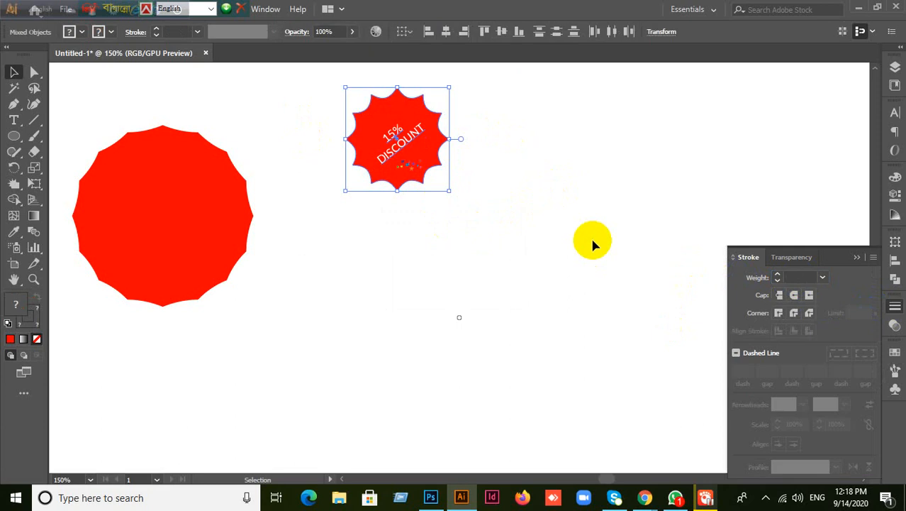
pyautogui.click(593, 243)
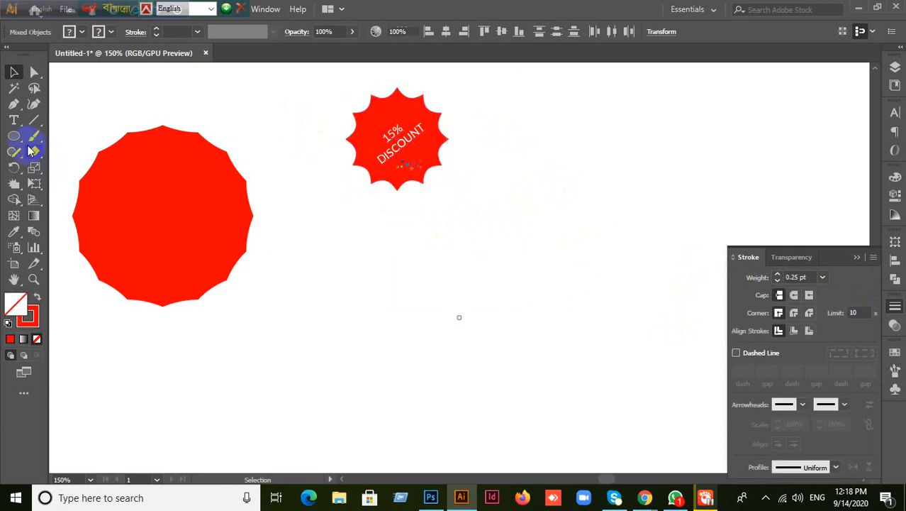
# - Draw a red-filled, outline-free circle below the large red polygon
pyautogui.moveTo(360, 313); pyautogui.dragTo(470, 401)
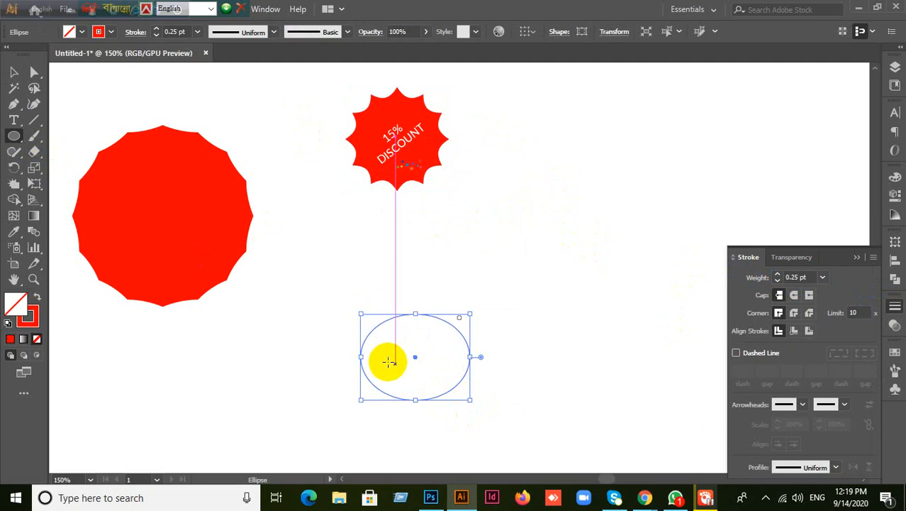
pyautogui.hotkey('ctrl', 'z')
pyautogui.moveTo(379, 365); pyautogui.dragTo(534, 249)
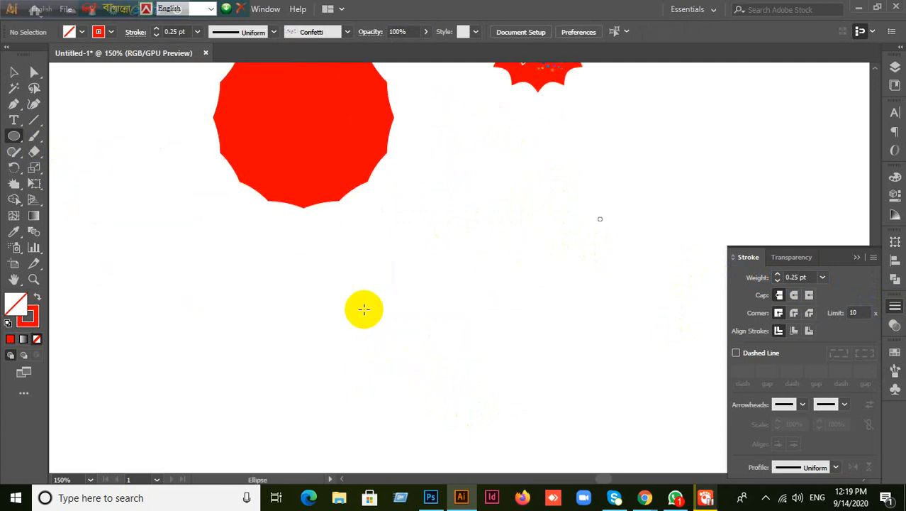
pyautogui.moveTo(326, 288); pyautogui.dragTo(462, 399)
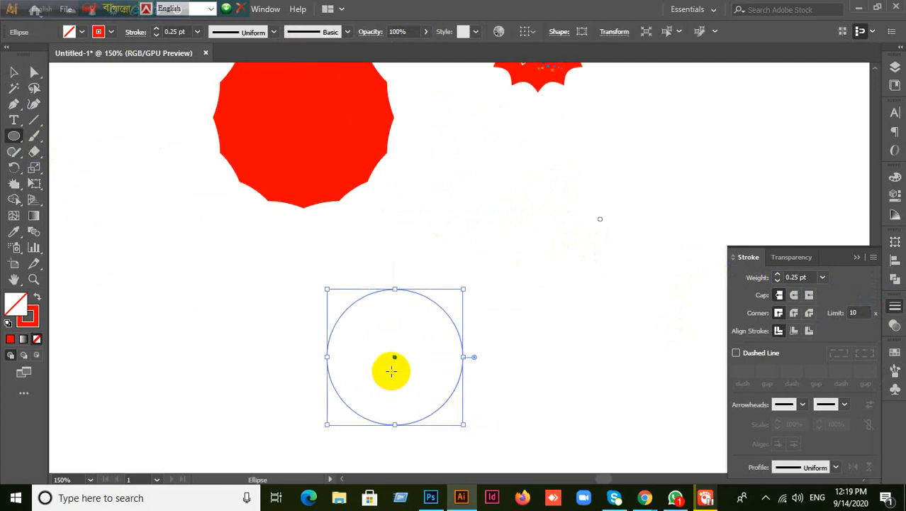
pyautogui.click(35, 297)
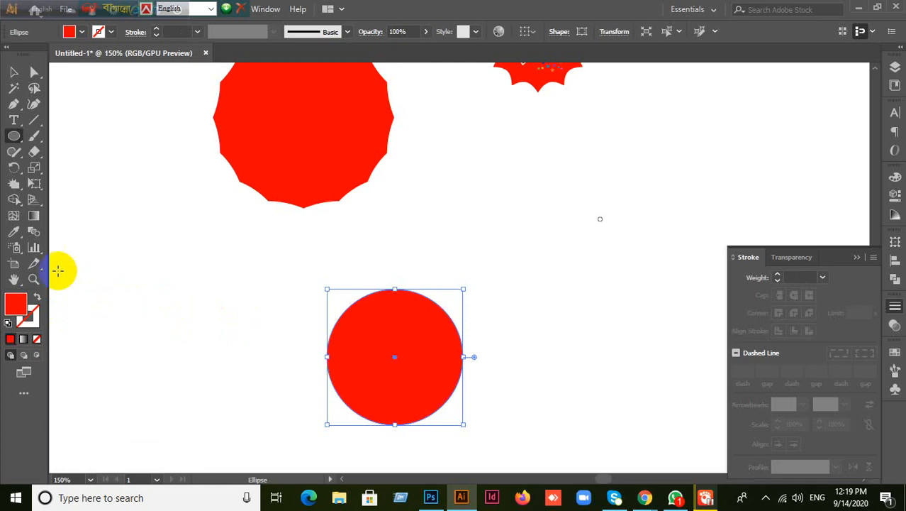
pyautogui.click(14, 185)
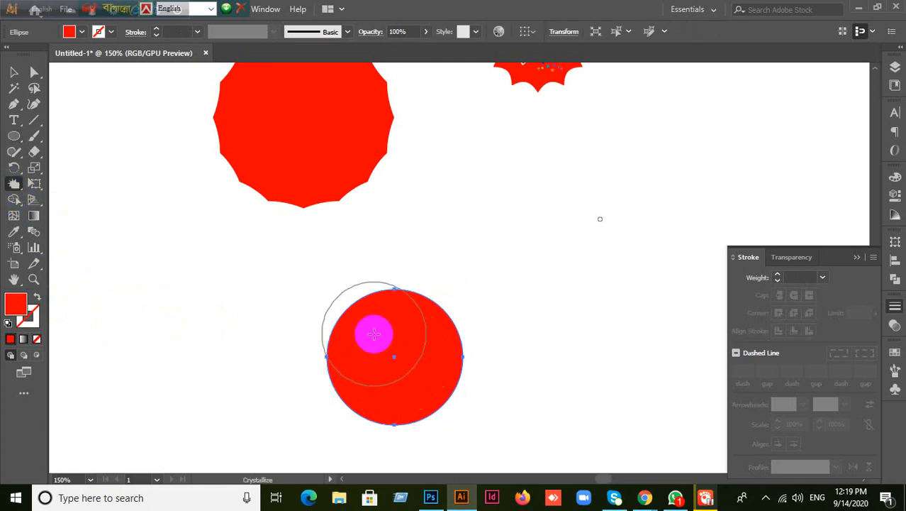
# - Crystallize the lower red circle into a jagged splash with long spikes, then deselect it
pyautogui.moveTo(373, 334)
pyautogui.mouseDown()
pyautogui.moveTo(418, 345)
pyautogui.moveTo(428, 373)
pyautogui.moveTo(420, 381)
pyautogui.moveTo(377, 382)
pyautogui.moveTo(359, 369)
pyautogui.moveTo(375, 337)
pyautogui.mouseUp()
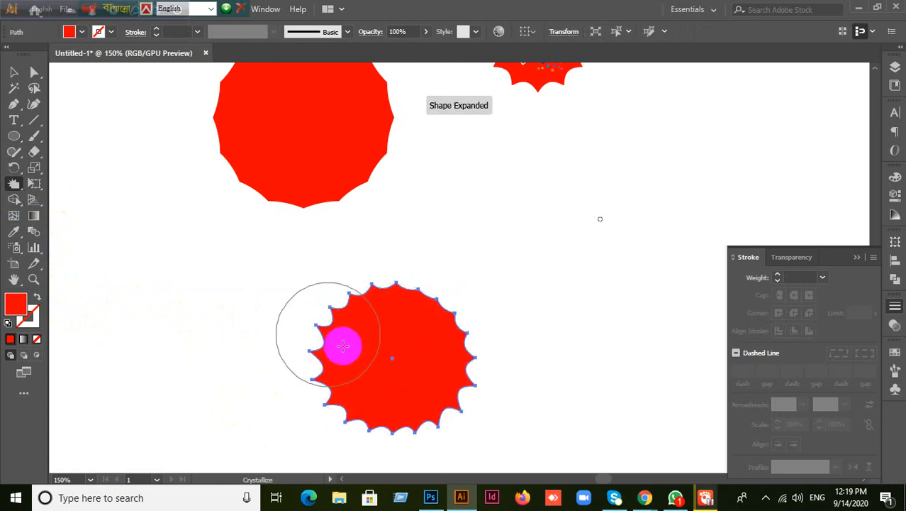
pyautogui.scroll(2, 469, 269)
pyautogui.scroll(2, 564, 235)
pyautogui.moveTo(514, 115)
pyautogui.mouseDown()
pyautogui.moveTo(537, 132)
pyautogui.moveTo(530, 162)
pyautogui.mouseUp()
pyautogui.scroll(-2, 496, 414)
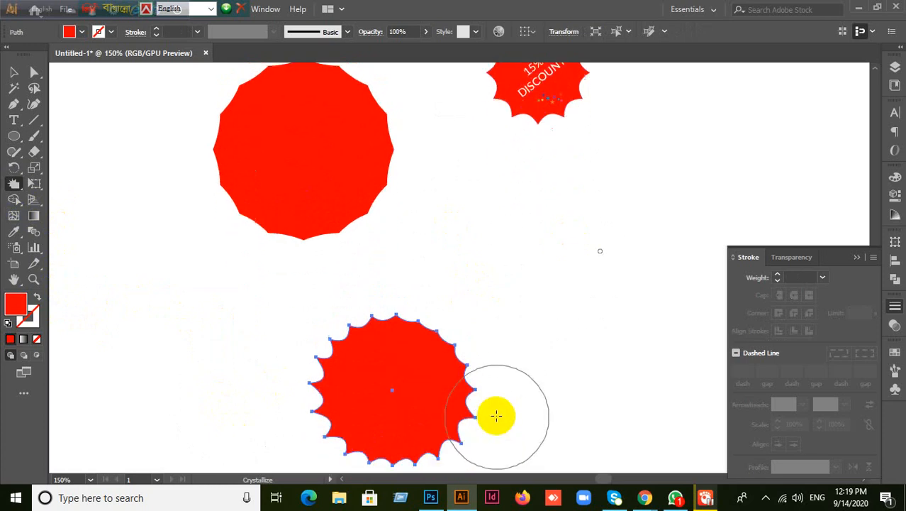
pyautogui.moveTo(434, 374)
pyautogui.mouseDown()
pyautogui.moveTo(343, 365)
pyautogui.moveTo(350, 405)
pyautogui.moveTo(382, 397)
pyautogui.moveTo(393, 356)
pyautogui.moveTo(443, 366)
pyautogui.moveTo(451, 395)
pyautogui.moveTo(369, 370)
pyautogui.moveTo(367, 351)
pyautogui.moveTo(395, 356)
pyautogui.moveTo(412, 397)
pyautogui.moveTo(393, 420)
pyautogui.moveTo(337, 410)
pyautogui.moveTo(339, 441)
pyautogui.moveTo(447, 429)
pyautogui.moveTo(508, 410)
pyautogui.moveTo(475, 291)
pyautogui.moveTo(445, 339)
pyautogui.mouseUp()
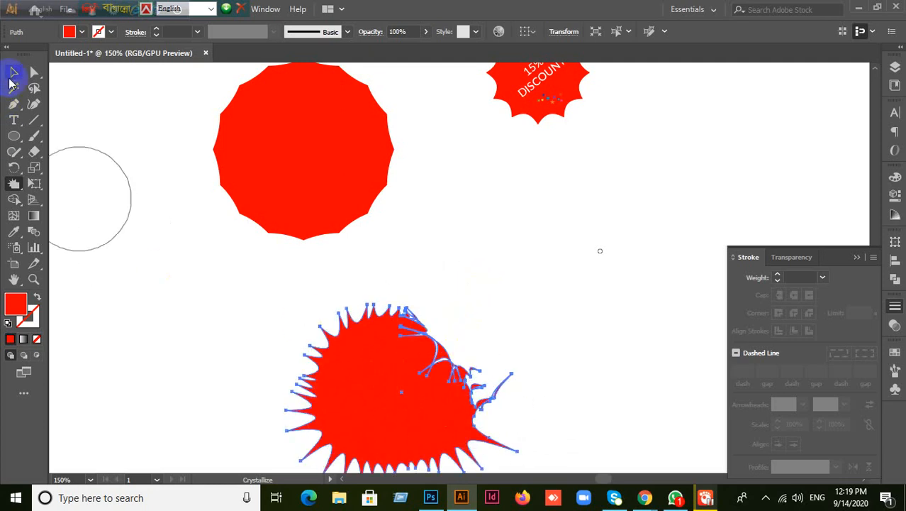
pyautogui.click(14, 73)
pyautogui.click(163, 208)
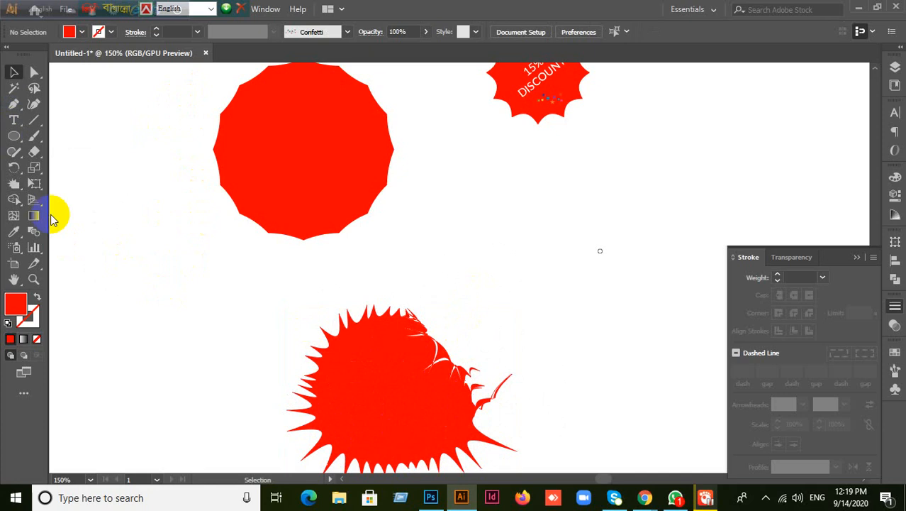
pyautogui.click(17, 231)
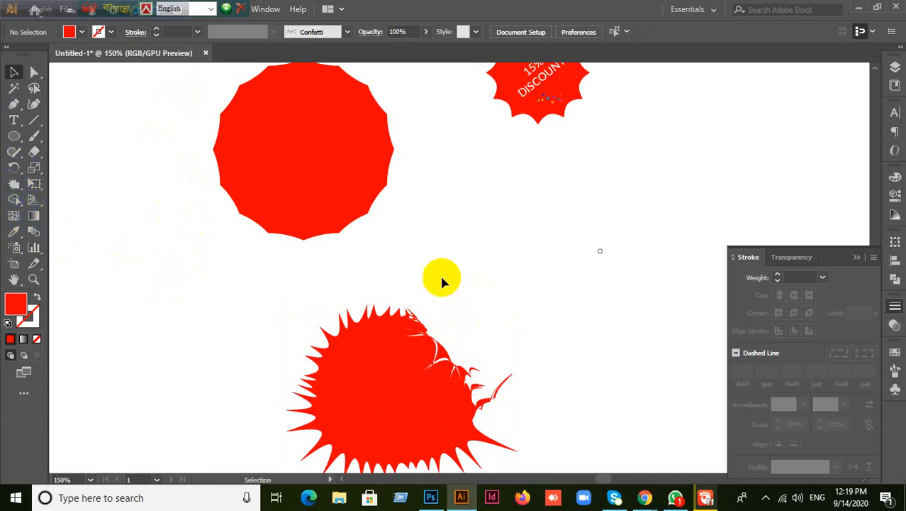
pyautogui.click(11, 138)
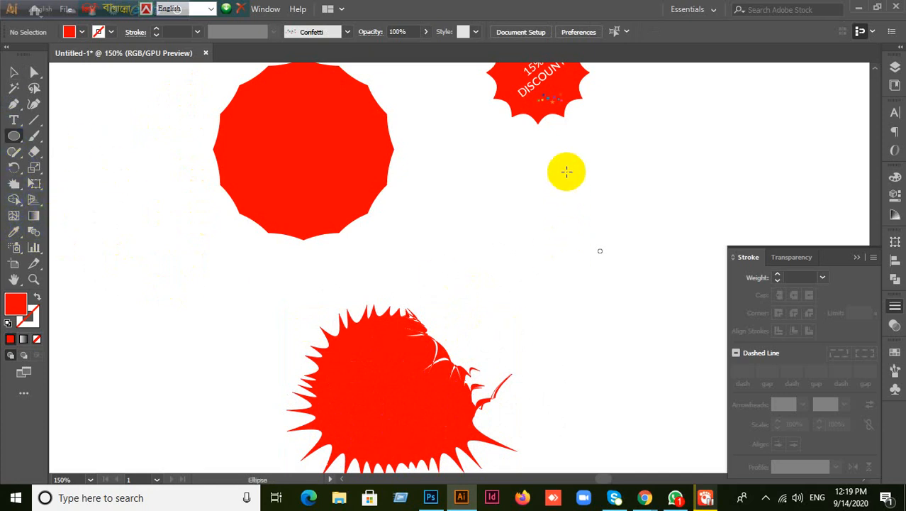
# - Draw a fourth circle at left and crystallize it with a 200 px-tall Crystallize brush
pyautogui.moveTo(114, 273); pyautogui.dragTo(218, 375)
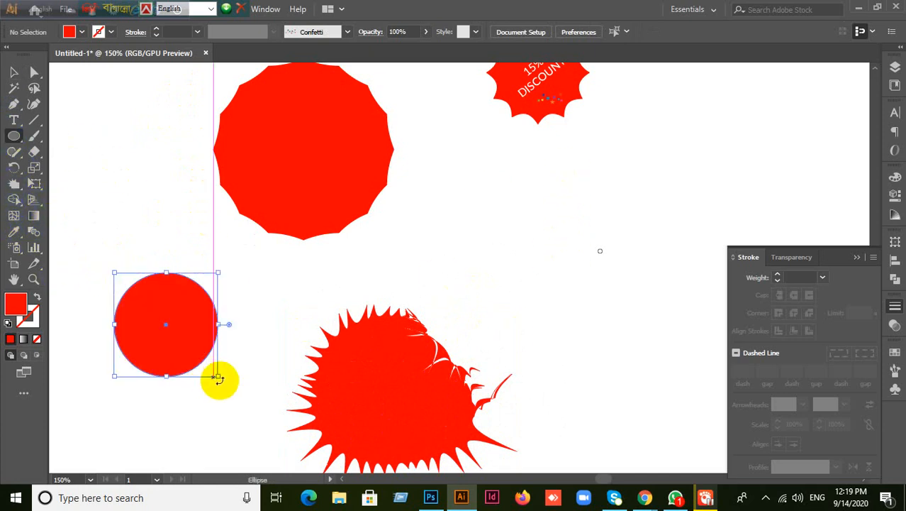
pyautogui.click(16, 184)
pyautogui.doubleClick(16, 184)
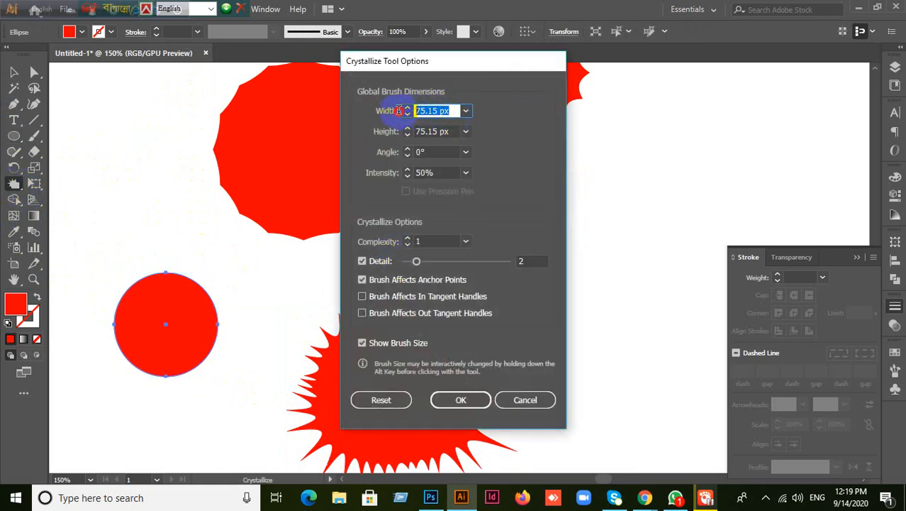
pyautogui.moveTo(454, 132); pyautogui.dragTo(362, 134)
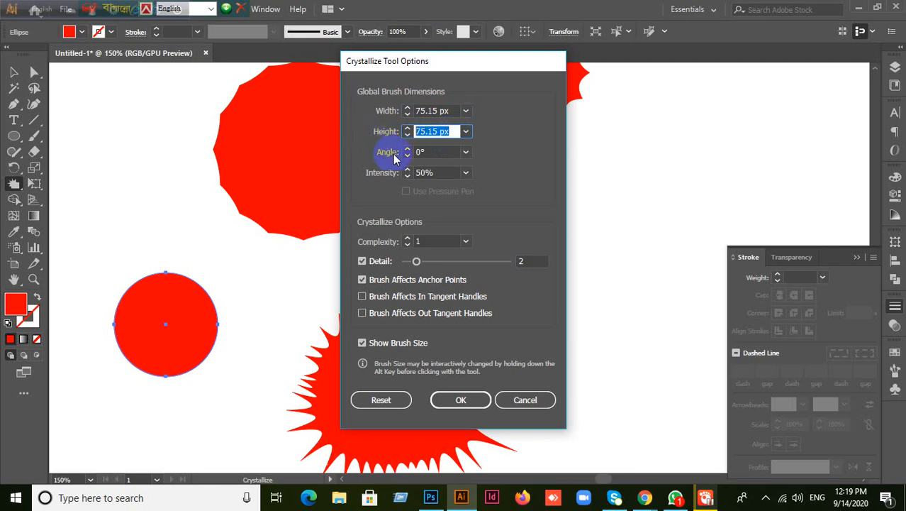
pyautogui.write('200')
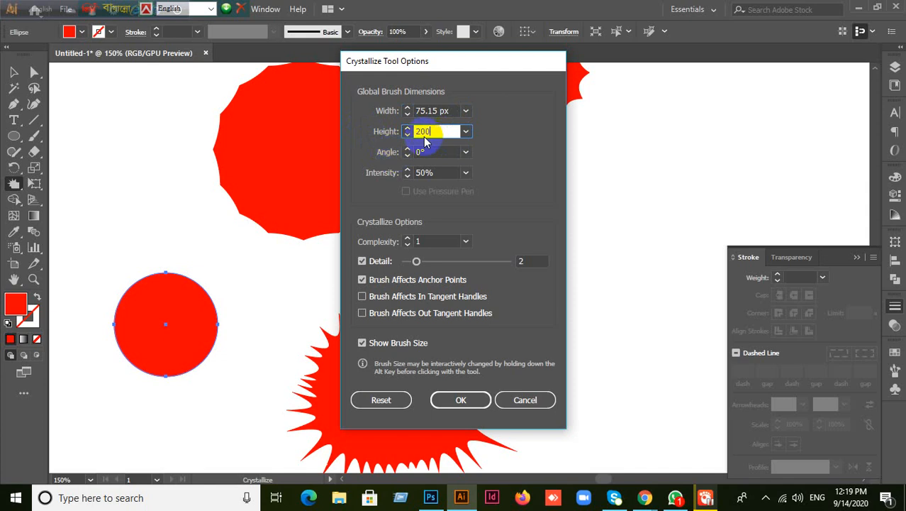
pyautogui.click(461, 399)
pyautogui.moveTo(233, 276)
pyautogui.mouseDown()
pyautogui.moveTo(183, 315)
pyautogui.moveTo(192, 319)
pyautogui.mouseUp()
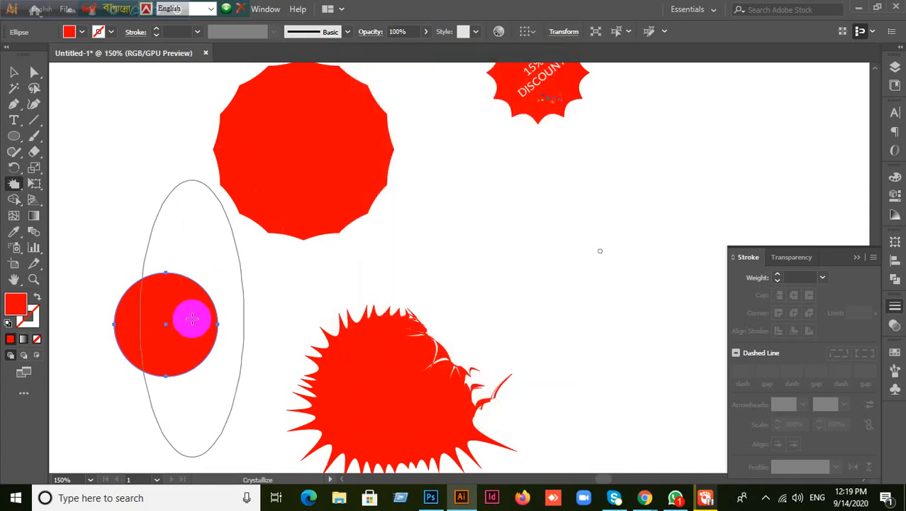
pyautogui.moveTo(192, 319); pyautogui.dragTo(169, 385)
# - Restore the left circle and crystallize it into spikes with a 40° brush angle
pyautogui.press('Delete')
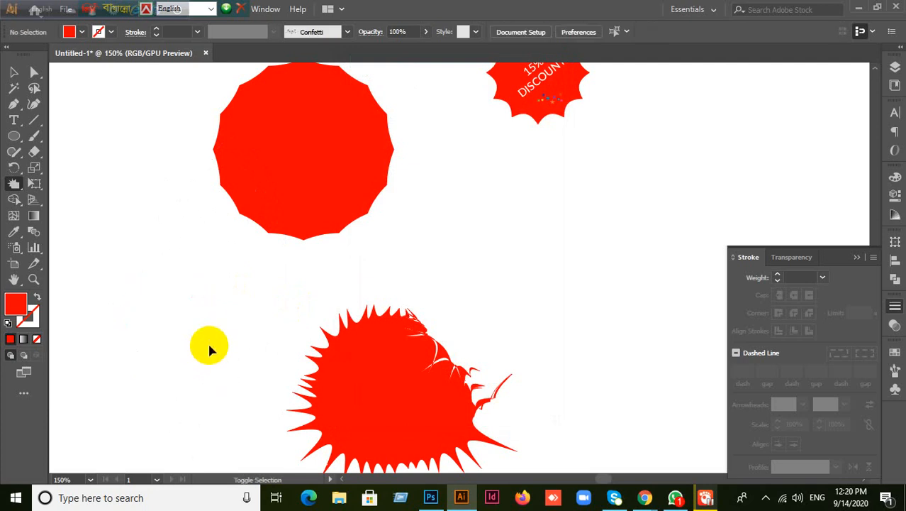
pyautogui.hotkey('ctrl', 'z')
pyautogui.moveTo(207, 348)
pyautogui.mouseDown()
pyautogui.moveTo(208, 298)
pyautogui.moveTo(170, 228)
pyautogui.moveTo(34, 166)
pyautogui.mouseUp()
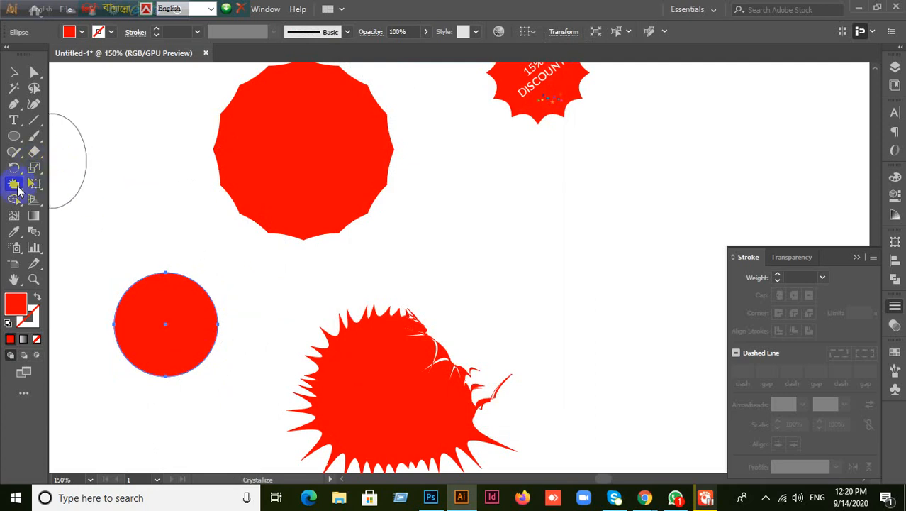
pyautogui.doubleClick(14, 183)
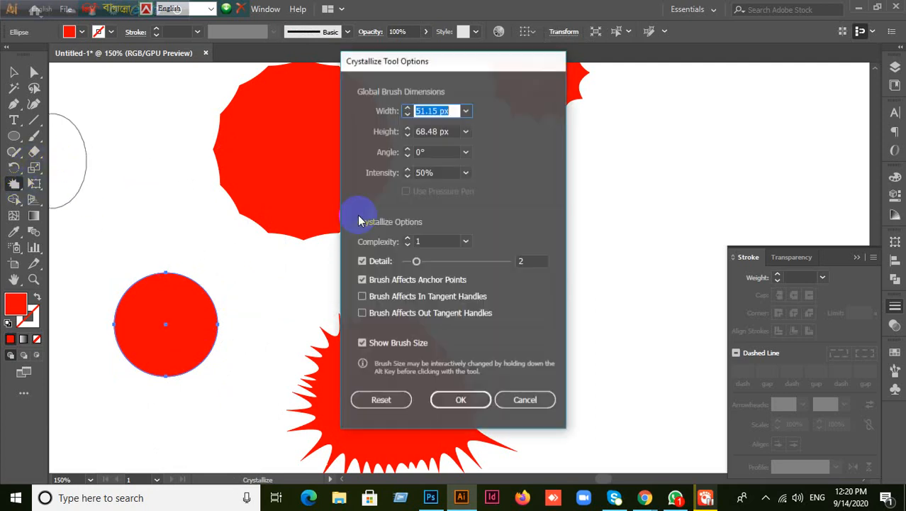
pyautogui.click(434, 151)
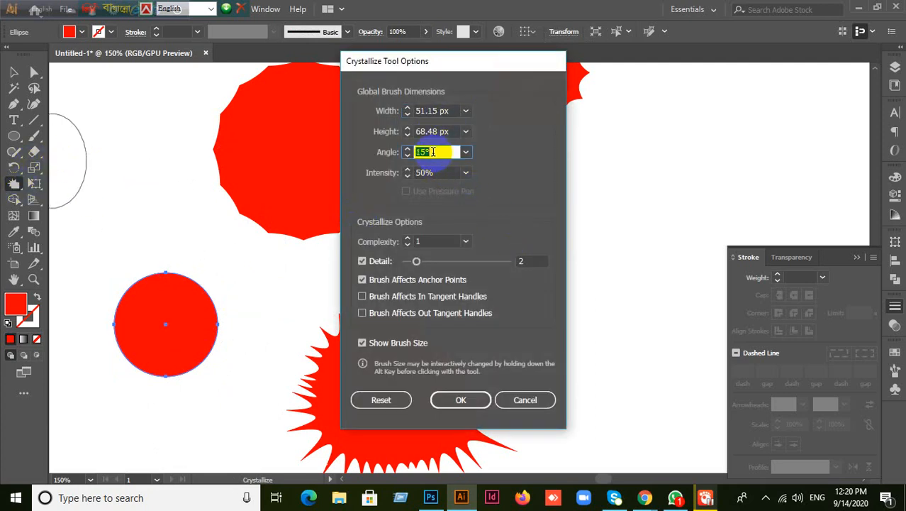
pyautogui.click(461, 399)
pyautogui.moveTo(183, 282)
pyautogui.mouseDown()
pyautogui.moveTo(198, 294)
pyautogui.moveTo(187, 344)
pyautogui.moveTo(109, 328)
pyautogui.moveTo(221, 355)
pyautogui.moveTo(226, 333)
pyautogui.mouseUp()
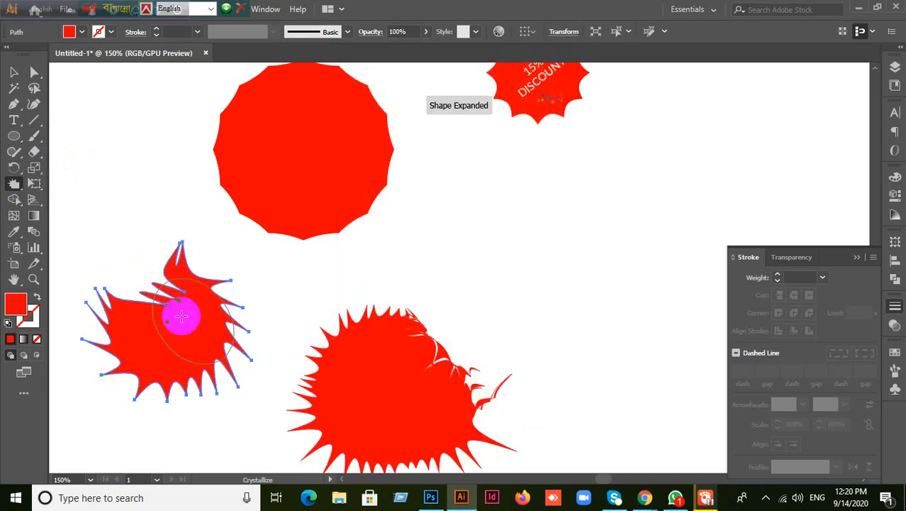
# - Reset the Crystallize brush to its defaults and marquee-select all four red shapes
pyautogui.doubleClick(16, 186)
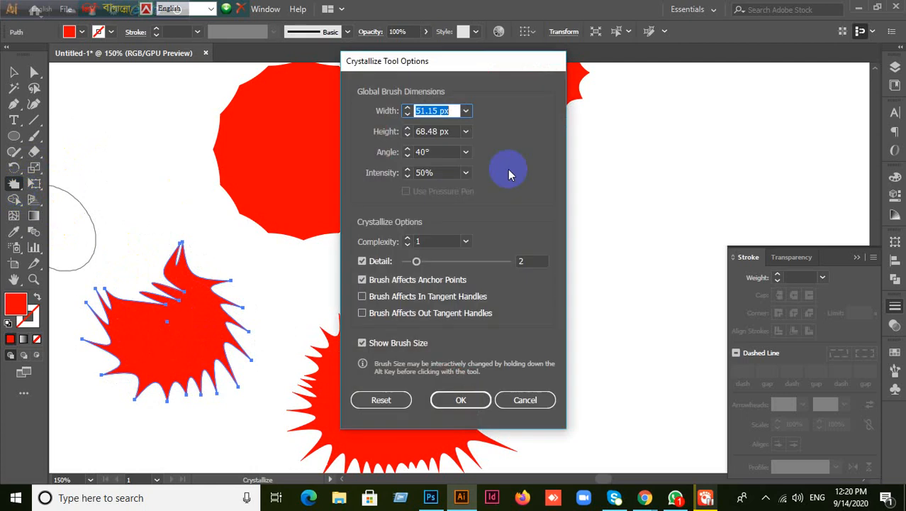
pyautogui.click(381, 401)
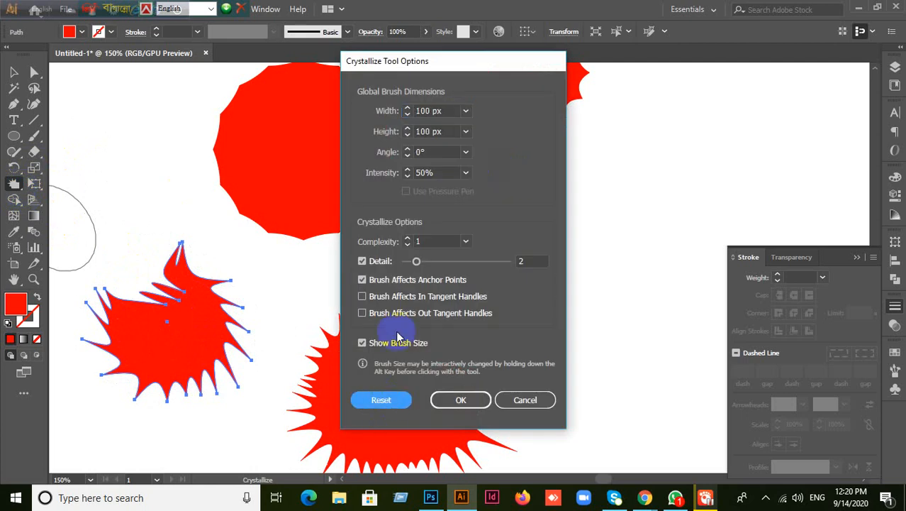
pyautogui.click(449, 406)
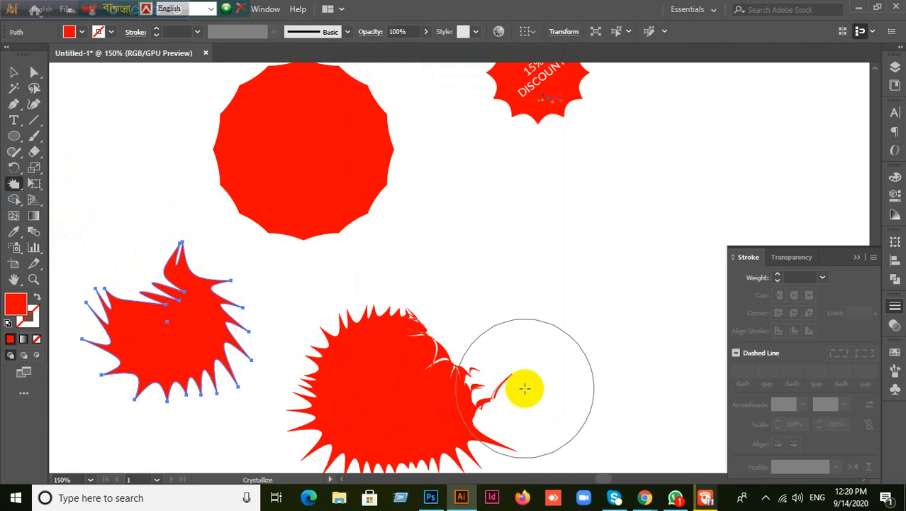
pyautogui.click(13, 72)
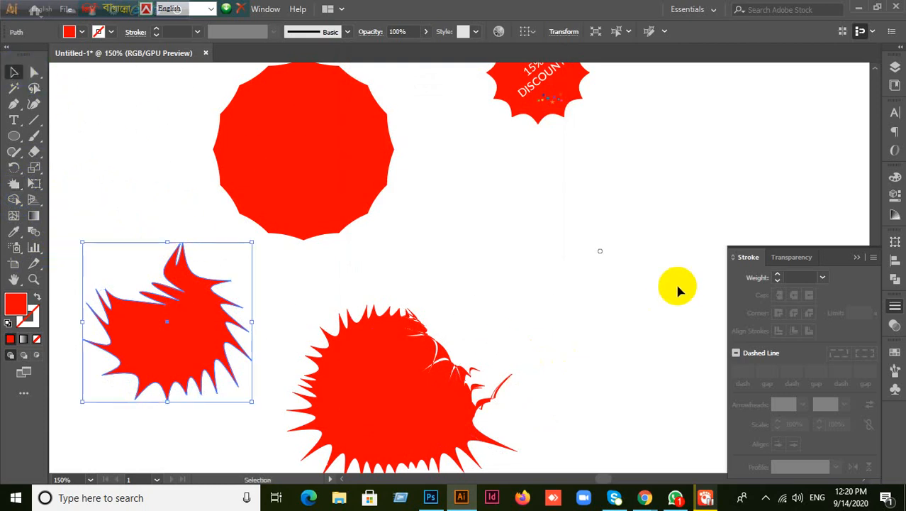
pyautogui.scroll(-1, 677, 288)
pyautogui.moveTo(168, 97); pyautogui.dragTo(680, 381)
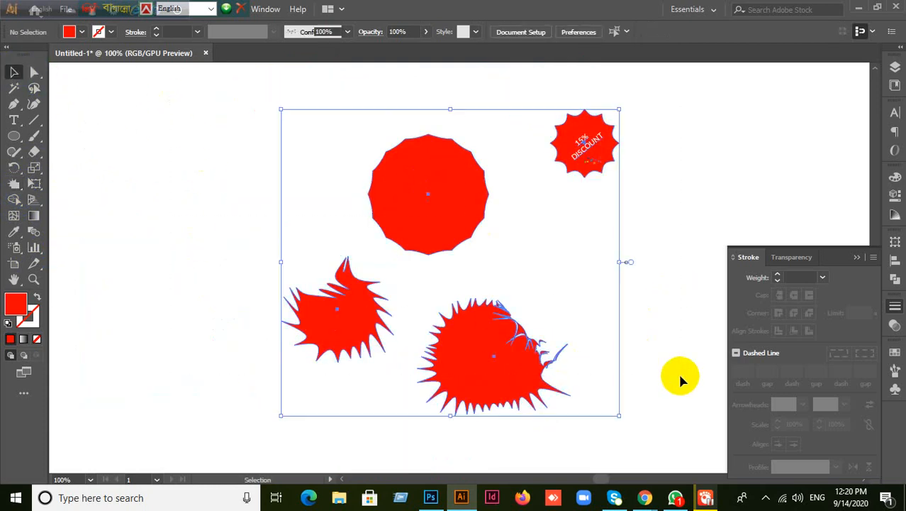
# - Delete the four red shapes and draw a wide red rectangle across the artboard's middle
pyautogui.press('Delete')
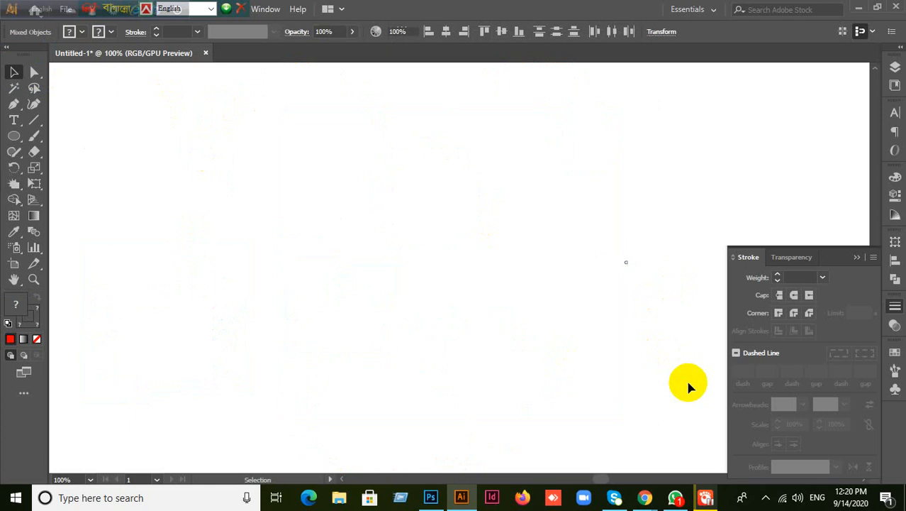
pyautogui.click(14, 183)
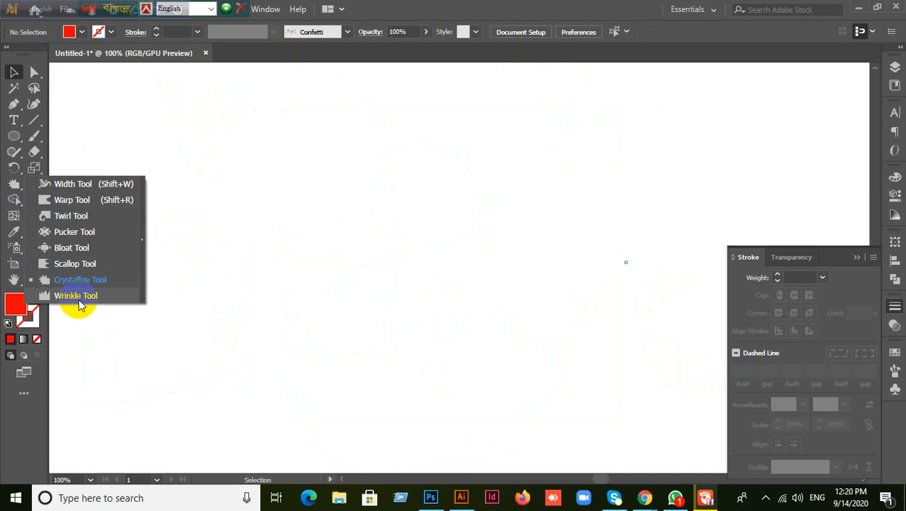
pyautogui.click(138, 263)
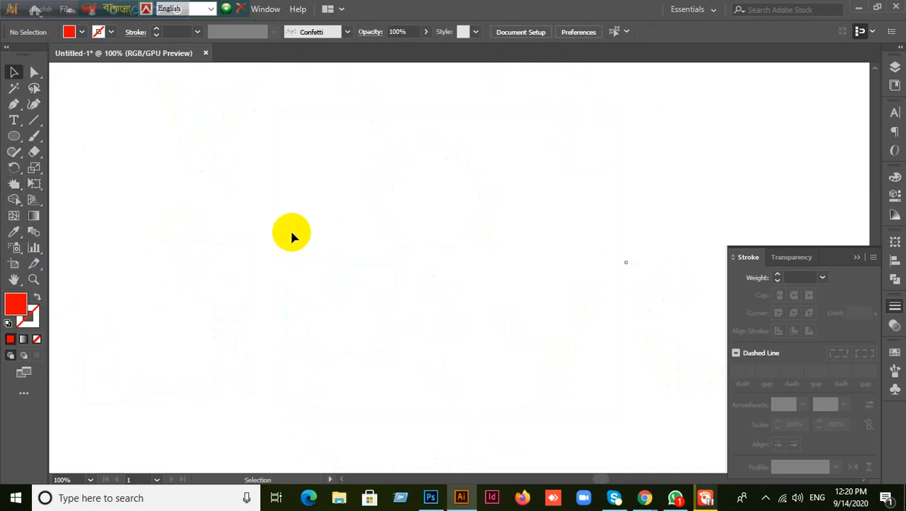
pyautogui.click(14, 136)
pyautogui.click(71, 135)
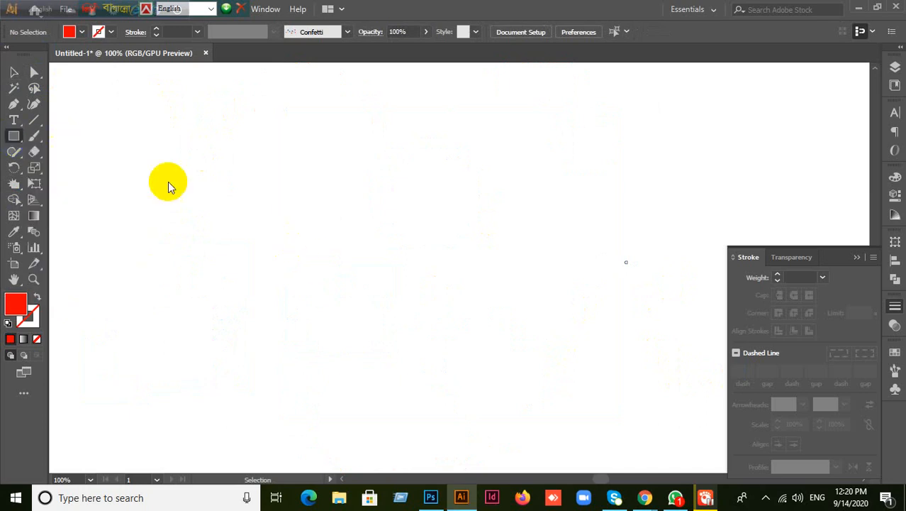
pyautogui.moveTo(220, 178); pyautogui.dragTo(530, 314)
# - Roughen the rectangle's top edge at left, right and centre with the Wrinkle tool
pyautogui.click(15, 183)
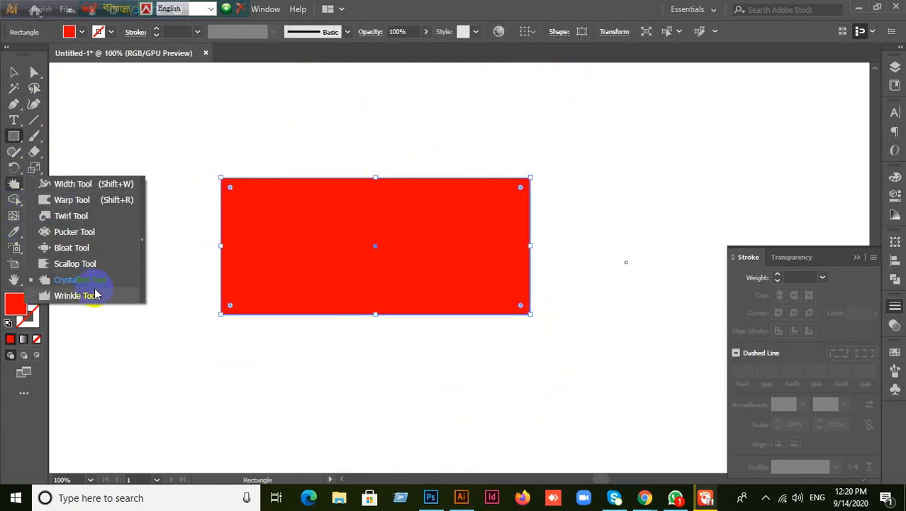
pyautogui.click(71, 295)
pyautogui.moveTo(298, 206)
pyautogui.mouseDown()
pyautogui.moveTo(273, 186)
pyautogui.moveTo(341, 156)
pyautogui.moveTo(409, 168)
pyautogui.moveTo(455, 190)
pyautogui.moveTo(397, 178)
pyautogui.moveTo(363, 186)
pyautogui.moveTo(334, 133)
pyautogui.moveTo(314, 168)
pyautogui.moveTo(318, 144)
pyautogui.moveTo(275, 145)
pyautogui.moveTo(249, 180)
pyautogui.moveTo(263, 196)
pyautogui.moveTo(278, 168)
pyautogui.mouseUp()
pyautogui.moveTo(457, 159)
pyautogui.mouseDown()
pyautogui.moveTo(439, 178)
pyautogui.moveTo(514, 171)
pyautogui.mouseUp()
pyautogui.moveTo(502, 232)
pyautogui.mouseDown()
pyautogui.moveTo(463, 200)
pyautogui.moveTo(475, 174)
pyautogui.moveTo(402, 186)
pyautogui.moveTo(383, 156)
pyautogui.moveTo(2, 218)
pyautogui.mouseUp()
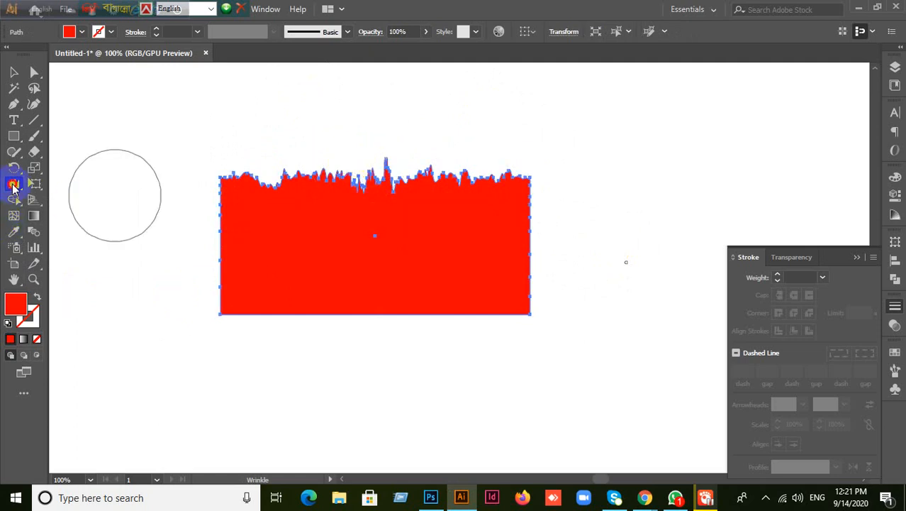
# - Raise Wrinkle intensity to 80% and drag along the top edge to pull up tall spikes
pyautogui.doubleClick(13, 185)
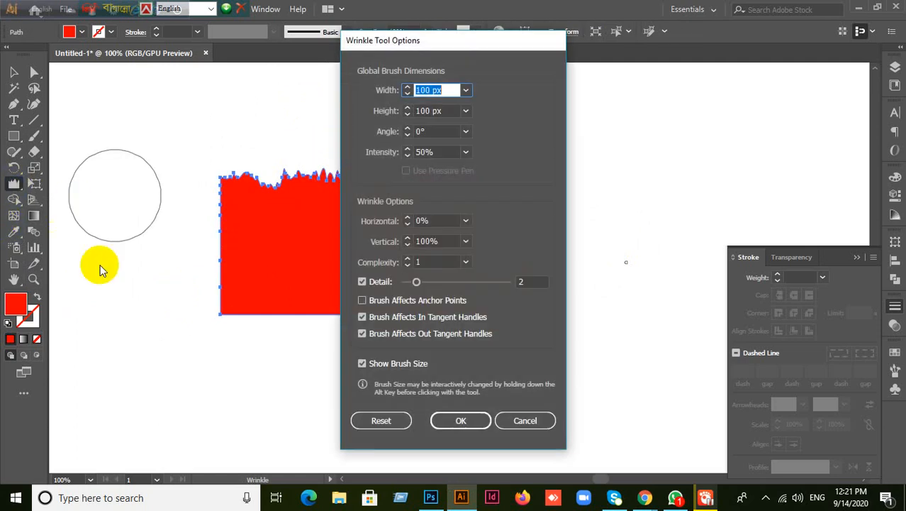
pyautogui.click(440, 152)
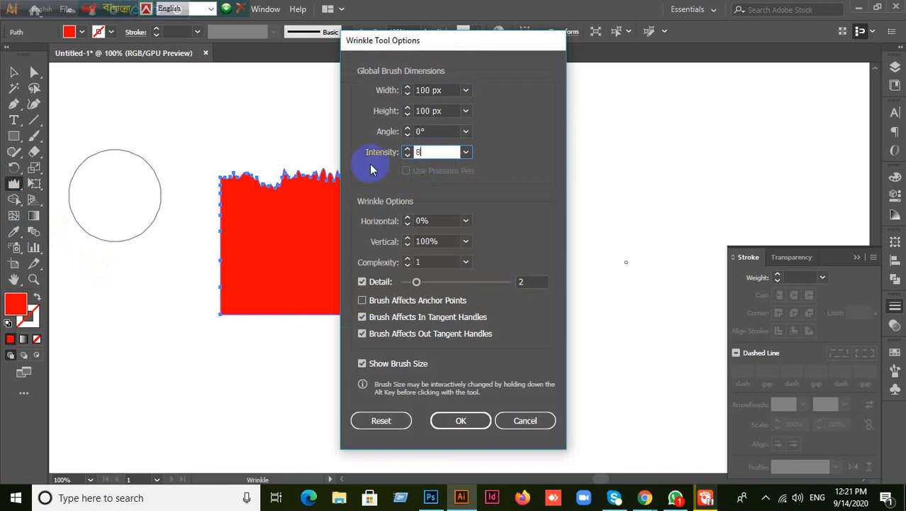
pyautogui.click(461, 420)
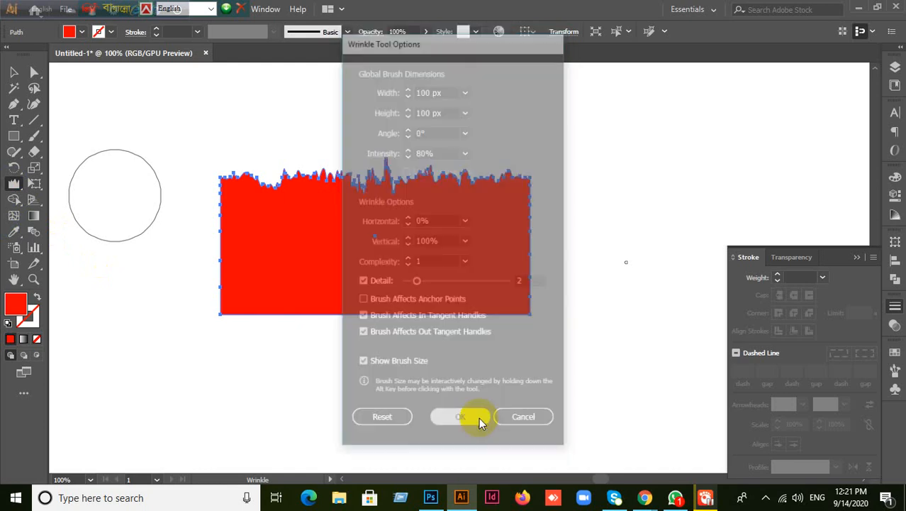
pyautogui.moveTo(242, 197)
pyautogui.mouseDown()
pyautogui.moveTo(285, 165)
pyautogui.moveTo(356, 156)
pyautogui.moveTo(463, 161)
pyautogui.moveTo(459, 146)
pyautogui.mouseUp()
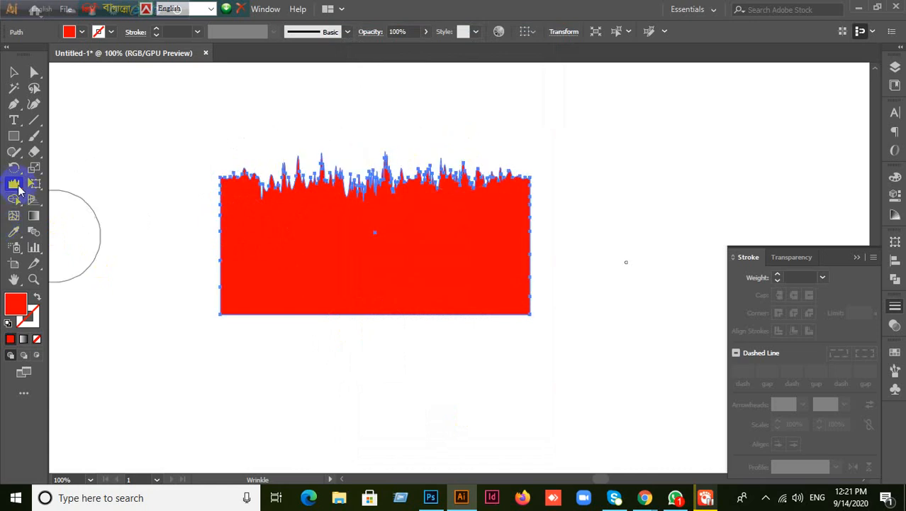
pyautogui.doubleClick(14, 183)
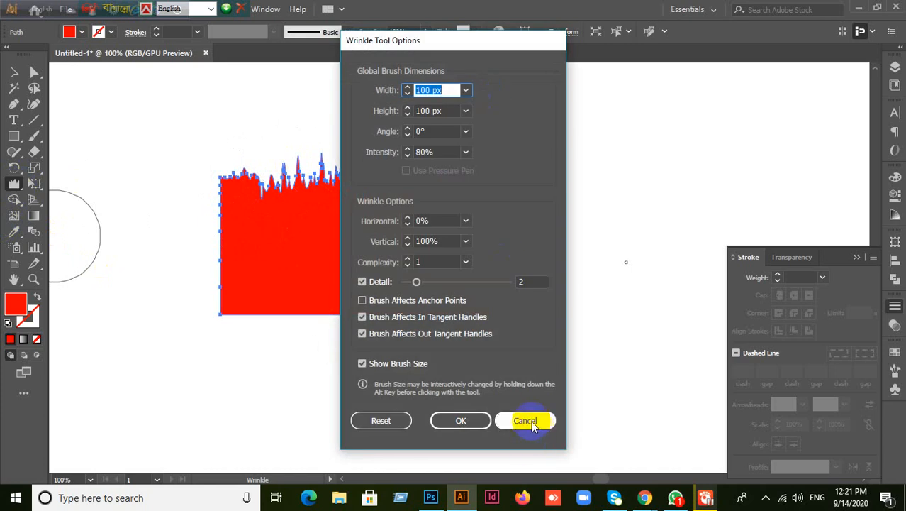
pyautogui.click(531, 421)
pyautogui.moveTo(351, 166)
pyautogui.mouseDown()
pyautogui.moveTo(402, 145)
pyautogui.moveTo(368, 148)
pyautogui.moveTo(348, 137)
pyautogui.mouseUp()
pyautogui.moveTo(349, 138)
pyautogui.mouseDown()
pyautogui.moveTo(318, 146)
pyautogui.moveTo(491, 139)
pyautogui.moveTo(301, 183)
pyautogui.moveTo(285, 206)
pyautogui.moveTo(323, 178)
pyautogui.moveTo(286, 202)
pyautogui.moveTo(255, 192)
pyautogui.moveTo(162, 242)
pyautogui.mouseUp()
pyautogui.click(14, 73)
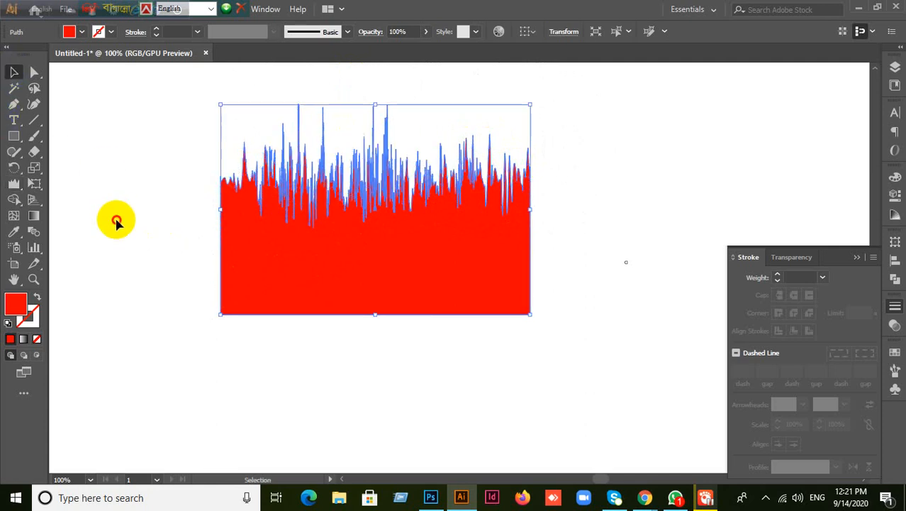
pyautogui.click(117, 221)
pyautogui.scroll(3, 177, 365)
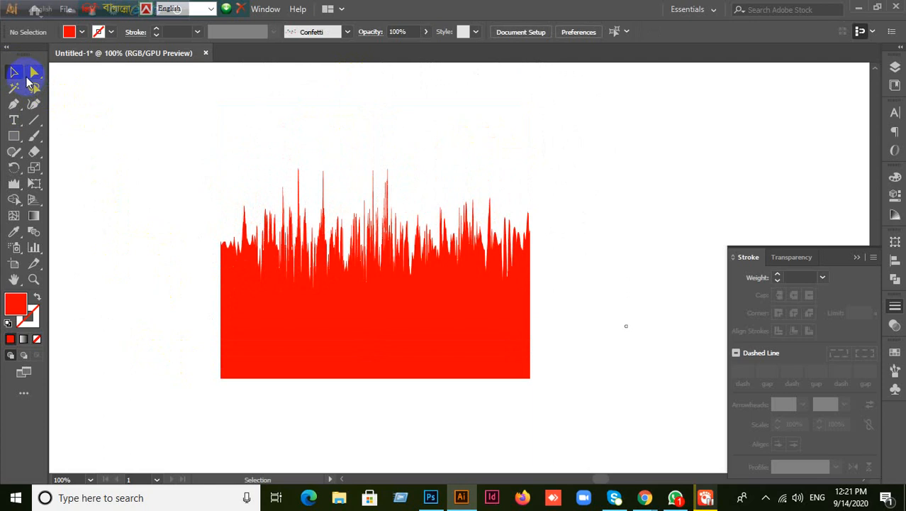
pyautogui.moveTo(14, 184); pyautogui.dragTo(215, 167)
pyautogui.moveTo(116, 117); pyautogui.dragTo(553, 344)
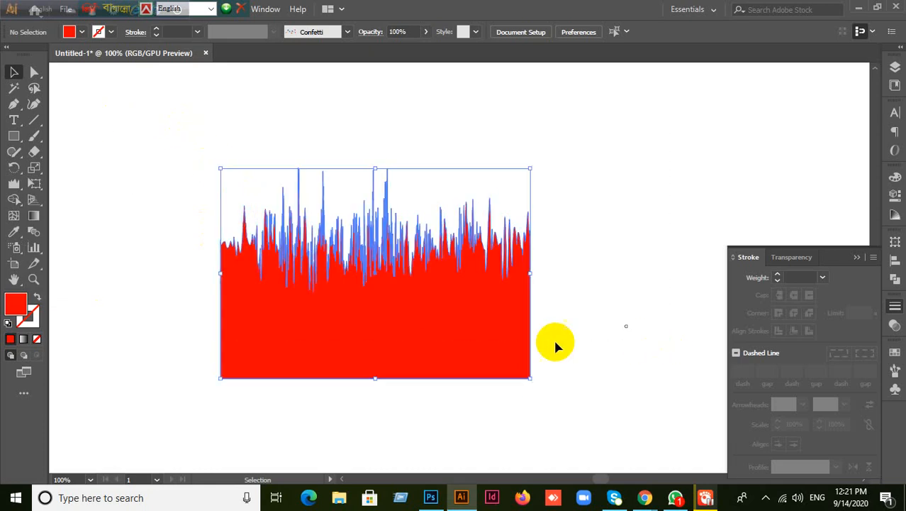
pyautogui.press('Delete')
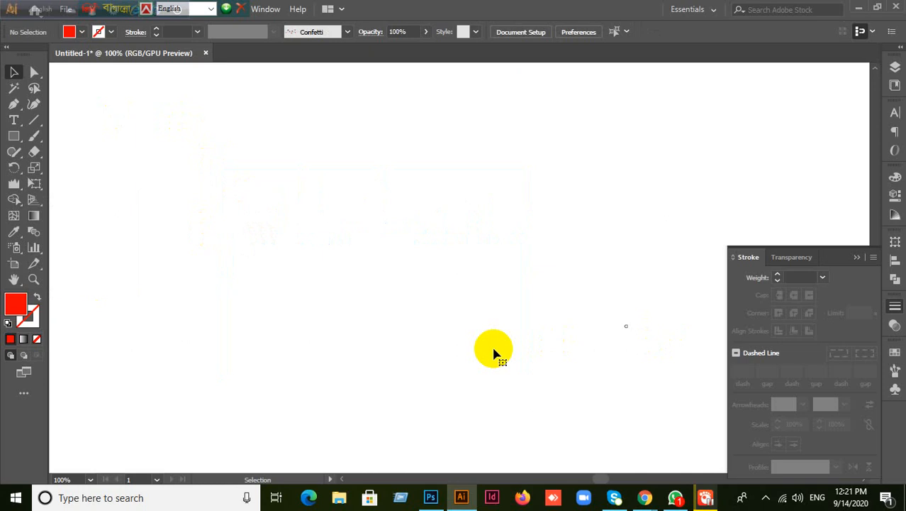
pyautogui.hotkey('ctrl', 'z')
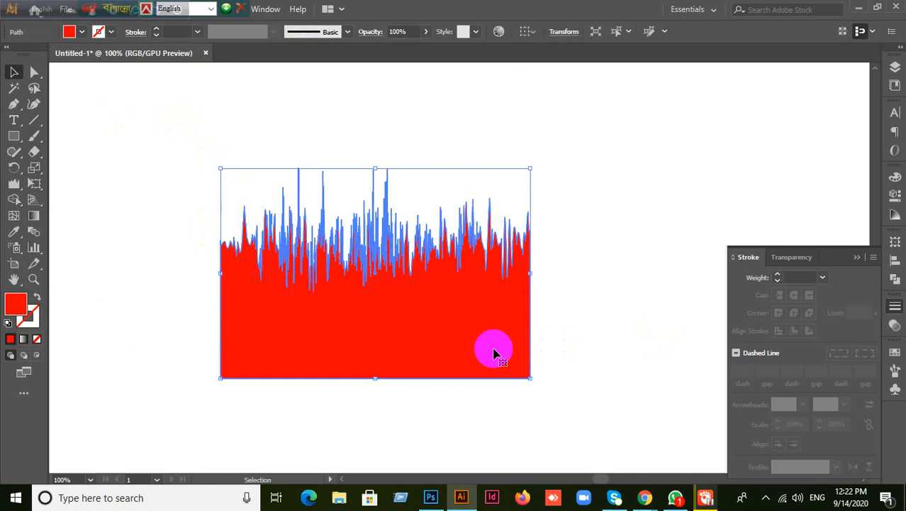
pyautogui.click(597, 219)
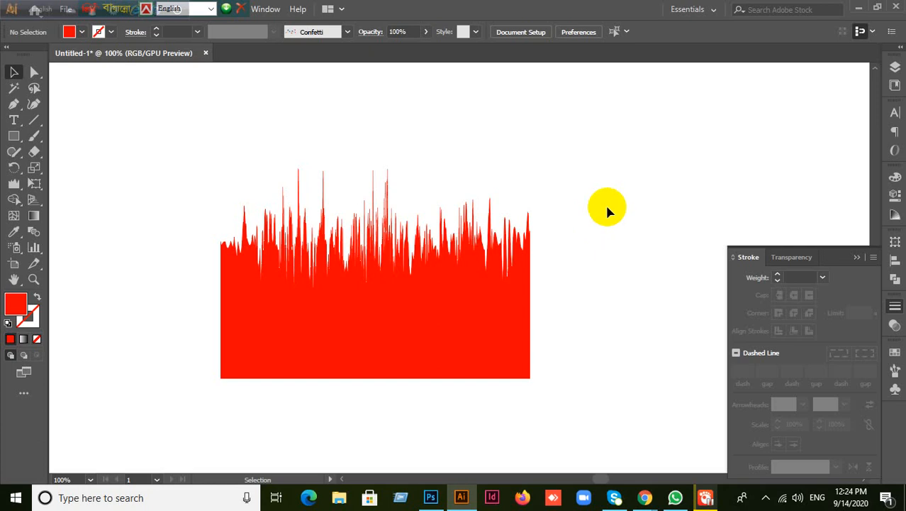
pyautogui.moveTo(643, 490)
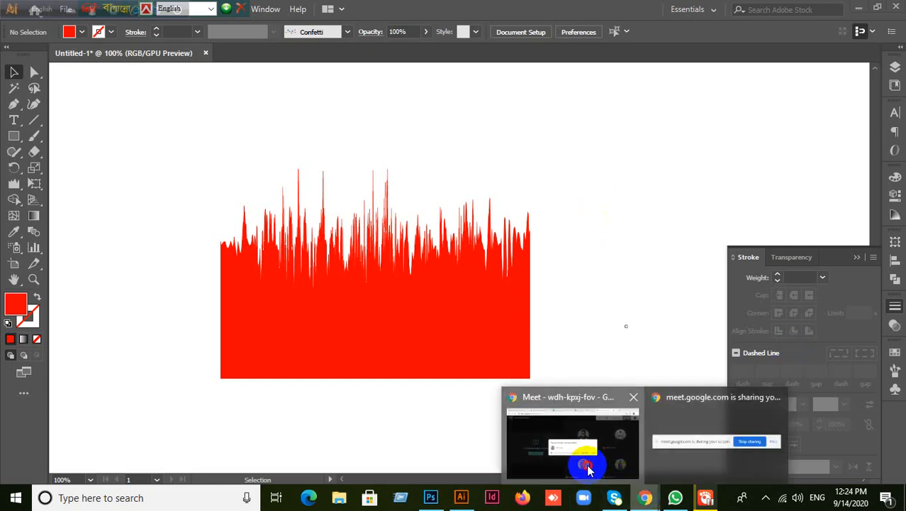
# - Admit the waiting participant in the Google Meet call, then return to Illustrator
pyautogui.click(586, 468)
pyautogui.click(595, 307)
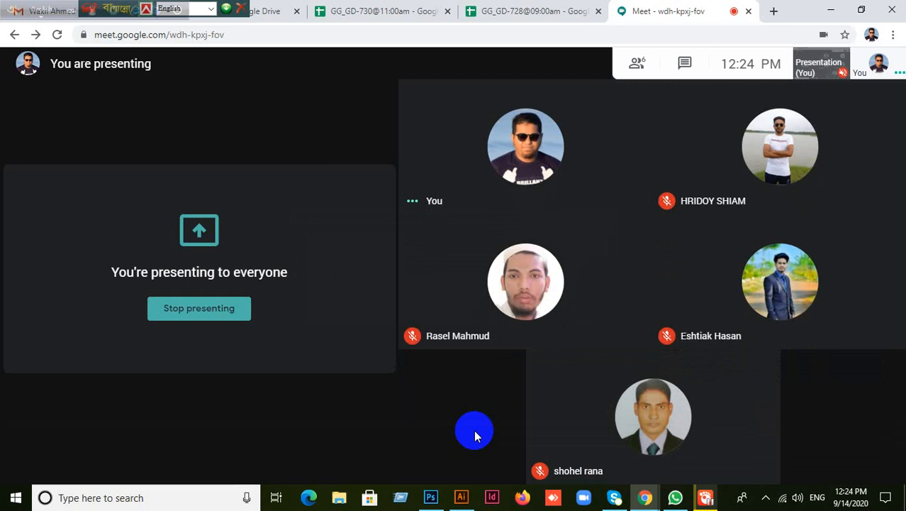
pyautogui.click(461, 497)
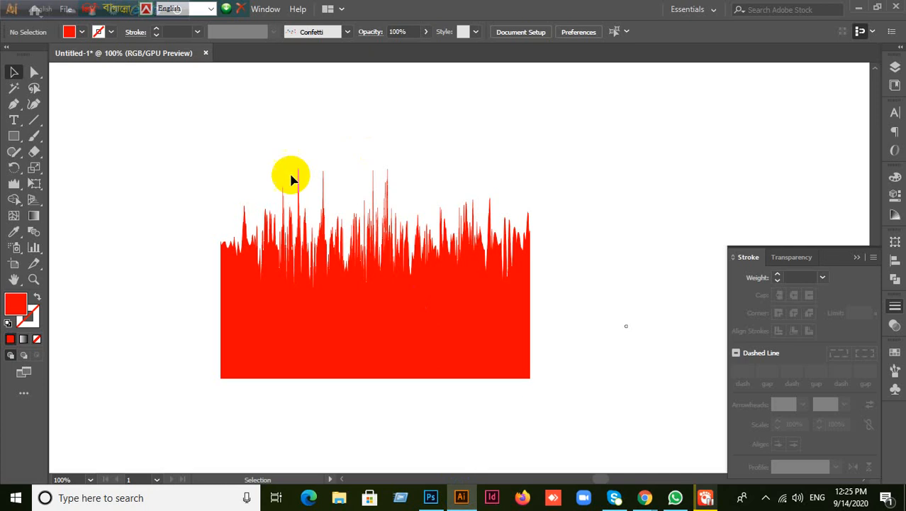
# - Marquee-select and delete the spiky red rectangle, then minimize Illustrator
pyautogui.moveTo(14, 183); pyautogui.dragTo(142, 307)
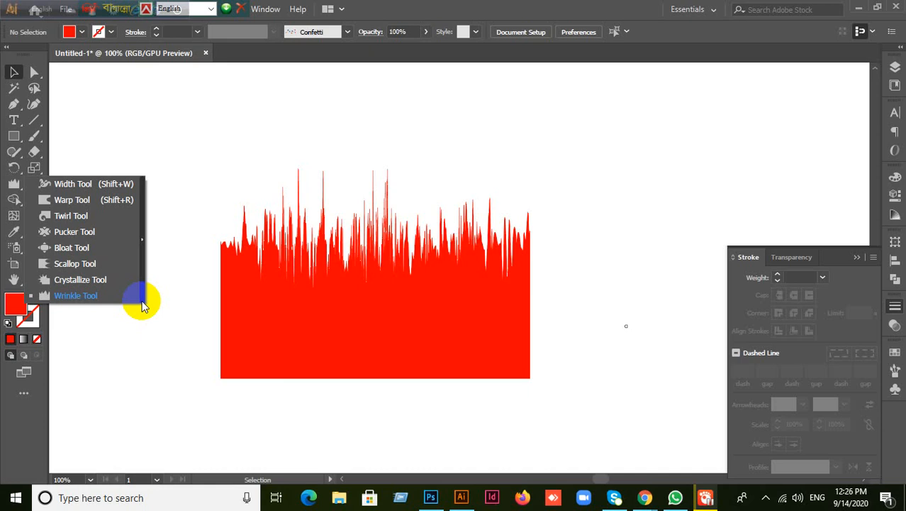
pyautogui.click(15, 72)
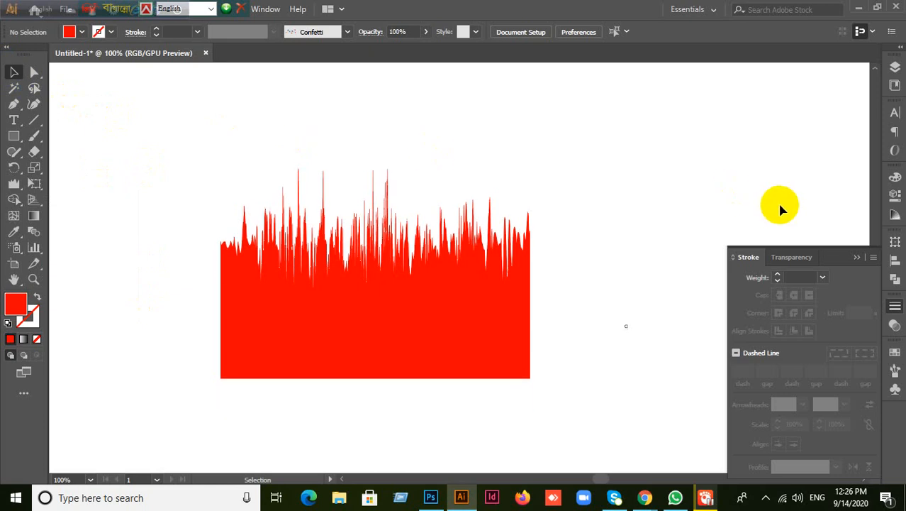
pyautogui.scroll(-2, 672, 263)
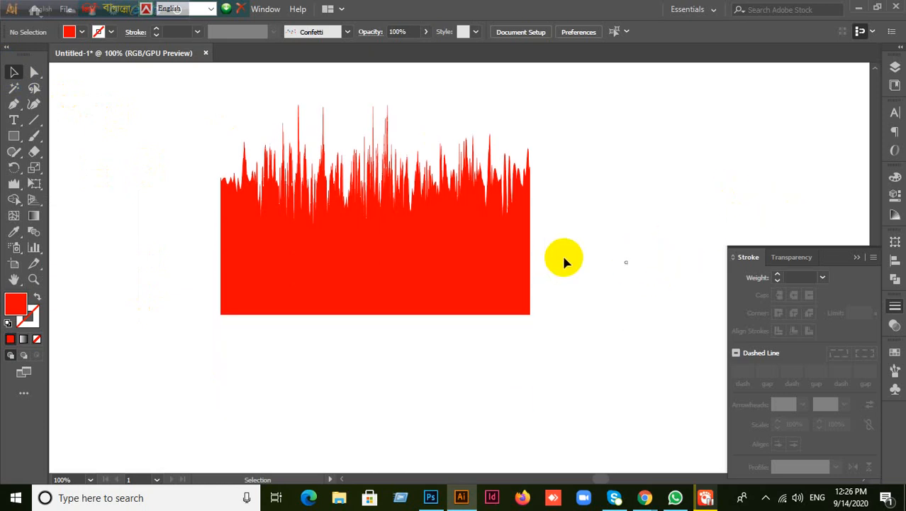
pyautogui.scroll(1, 628, 227)
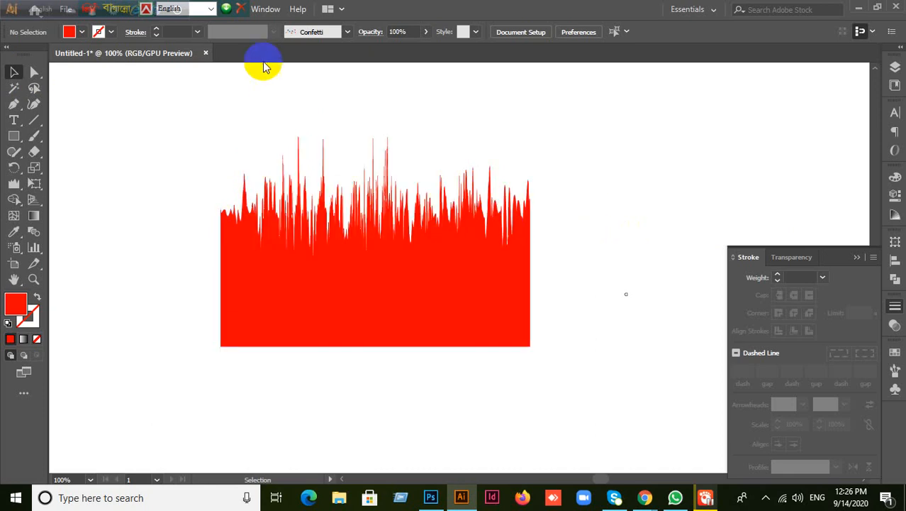
pyautogui.moveTo(209, 121); pyautogui.dragTo(554, 319)
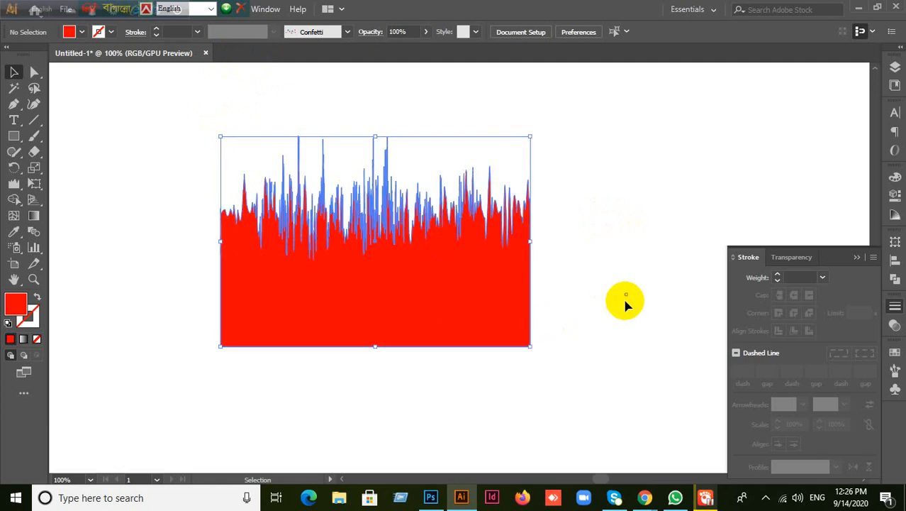
pyautogui.press('Delete')
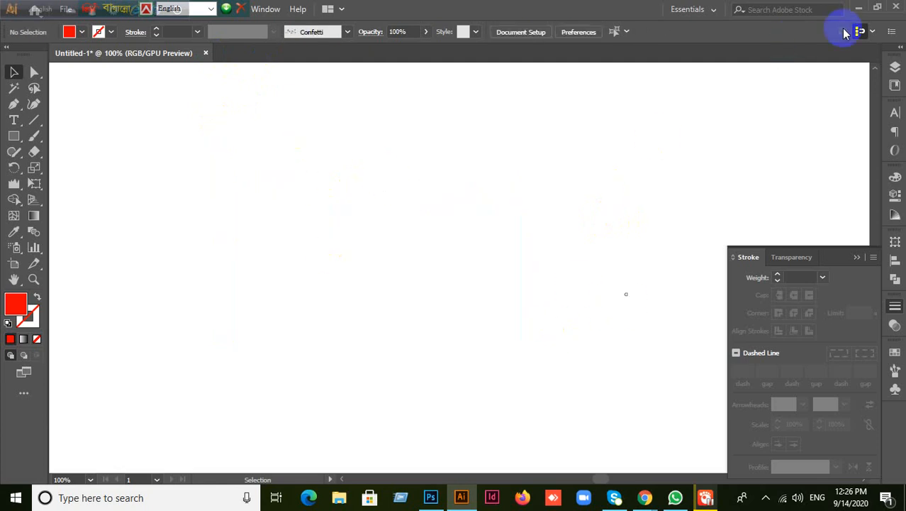
pyautogui.click(859, 10)
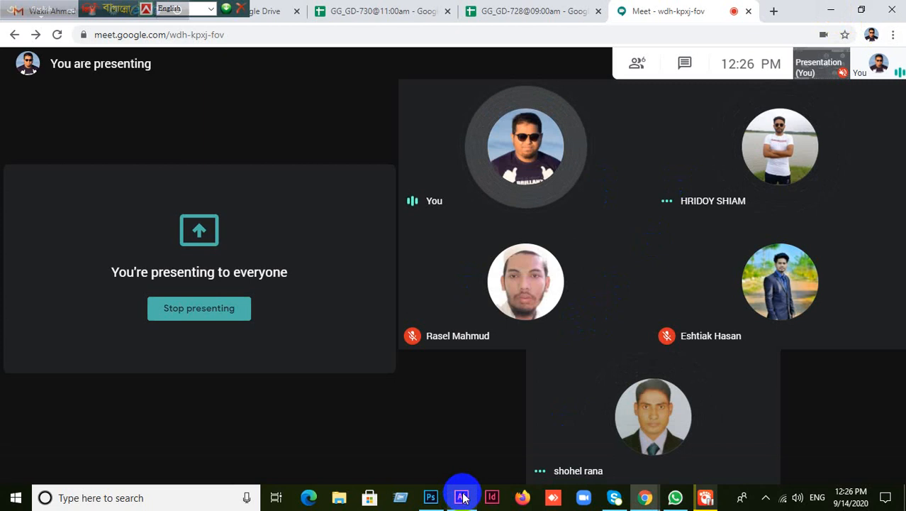
# - Check the Google Meet call where the screen is presented to four participants
pyautogui.moveTo(462, 498)
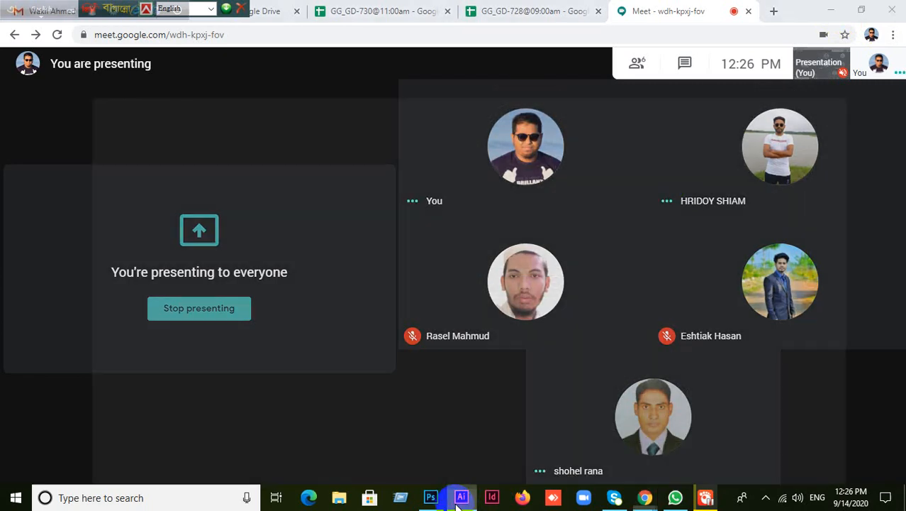
# - Return to Illustrator, zoom out to the whole artboard, and close Untitled-1, saving changes
pyautogui.click(460, 497)
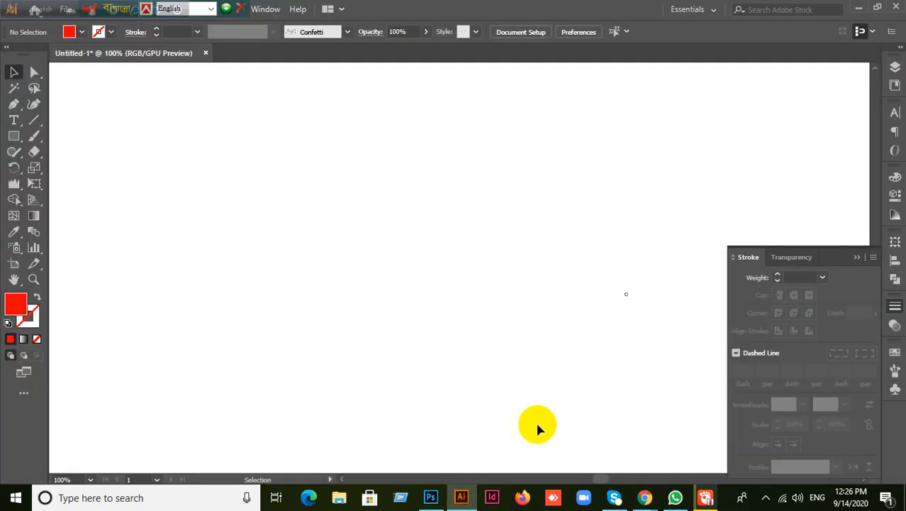
pyautogui.scroll(-1, 455, 302)
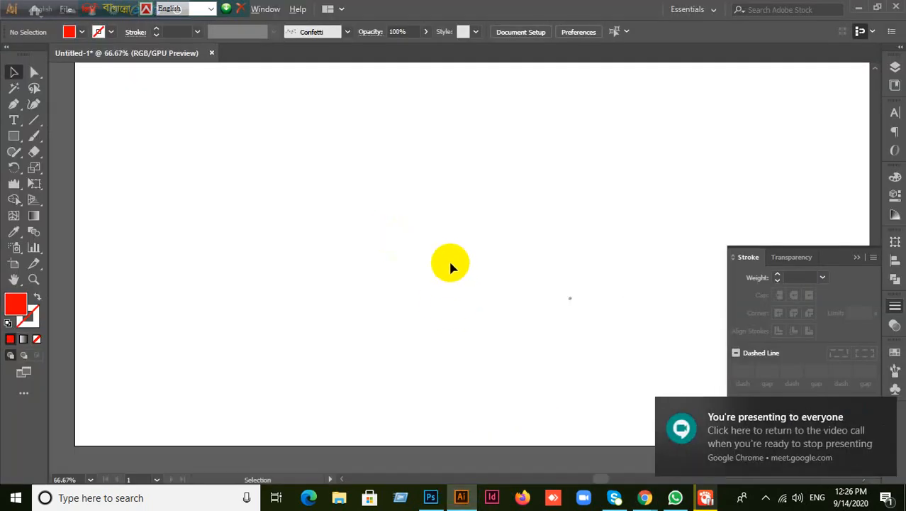
pyautogui.scroll(-1, 451, 264)
pyautogui.moveTo(448, 229); pyautogui.dragTo(425, 352)
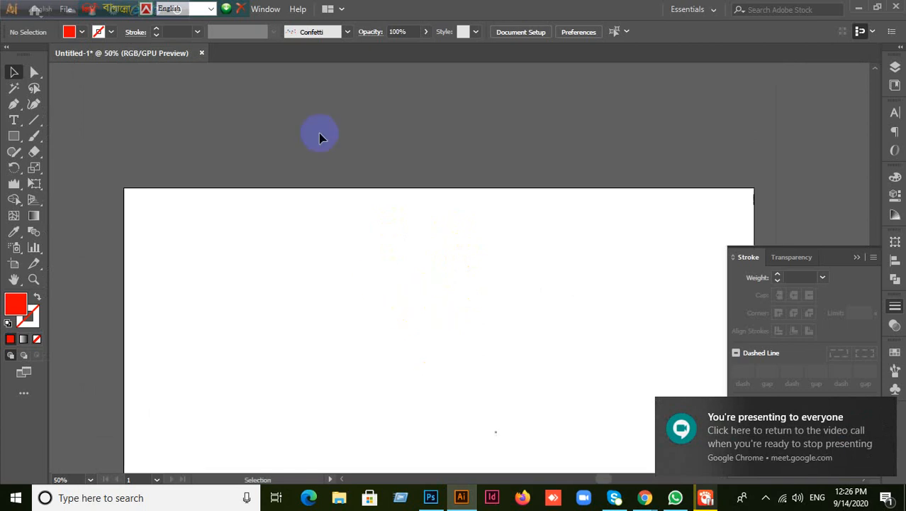
pyautogui.click(162, 10)
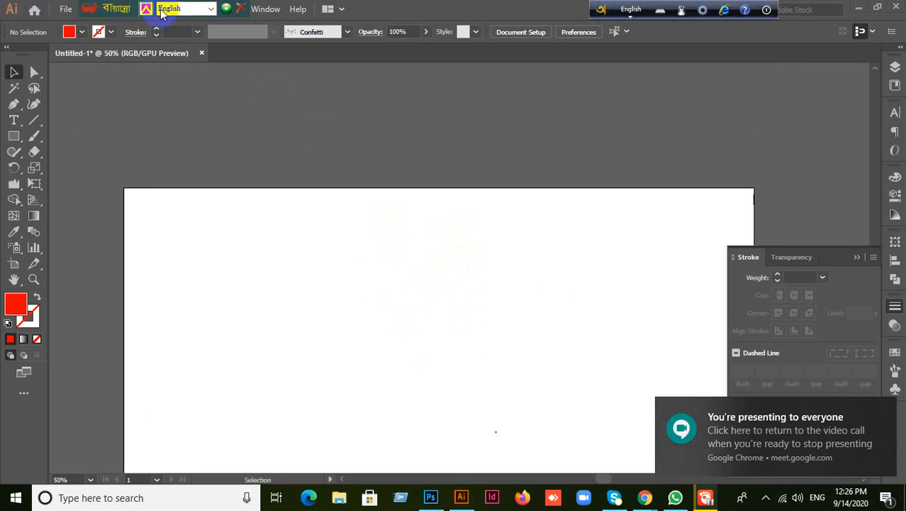
pyautogui.moveTo(162, 10); pyautogui.dragTo(243, 61)
pyautogui.click(201, 53)
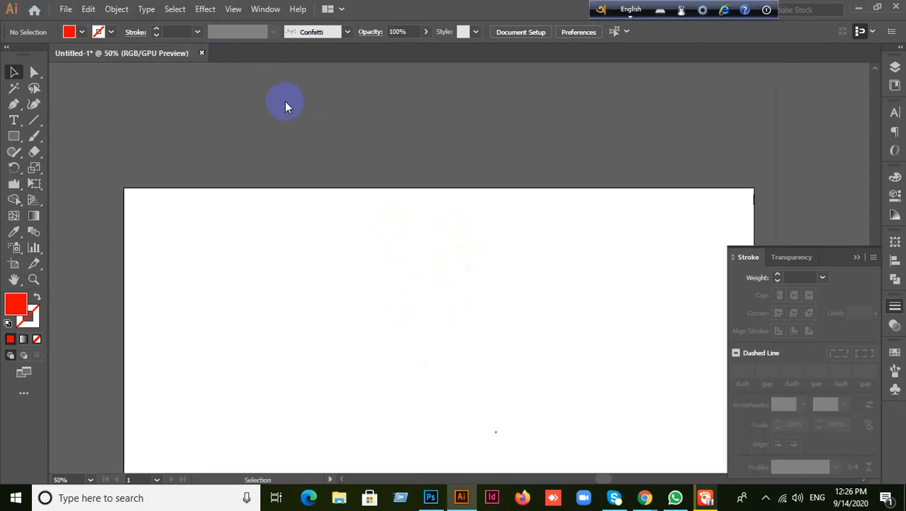
pyautogui.click(437, 267)
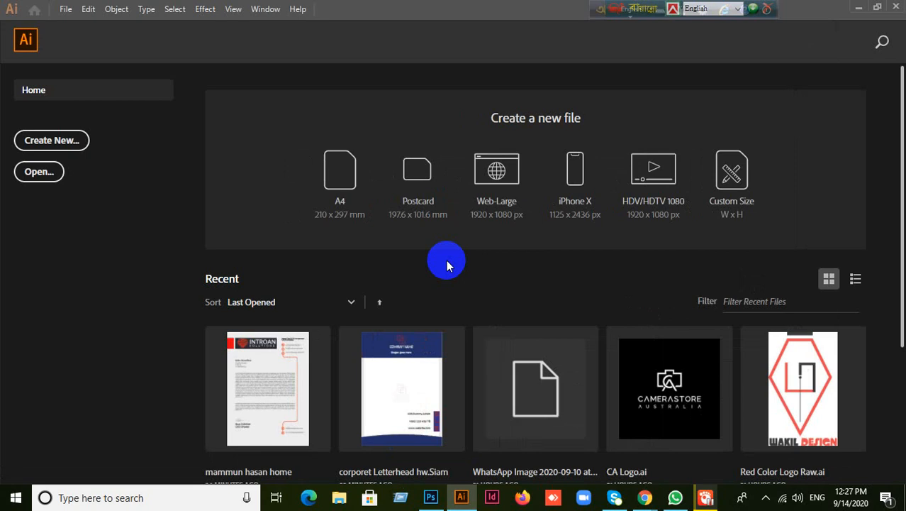
# - Start a new Print document measured in inches with an A4 page size
pyautogui.click(55, 141)
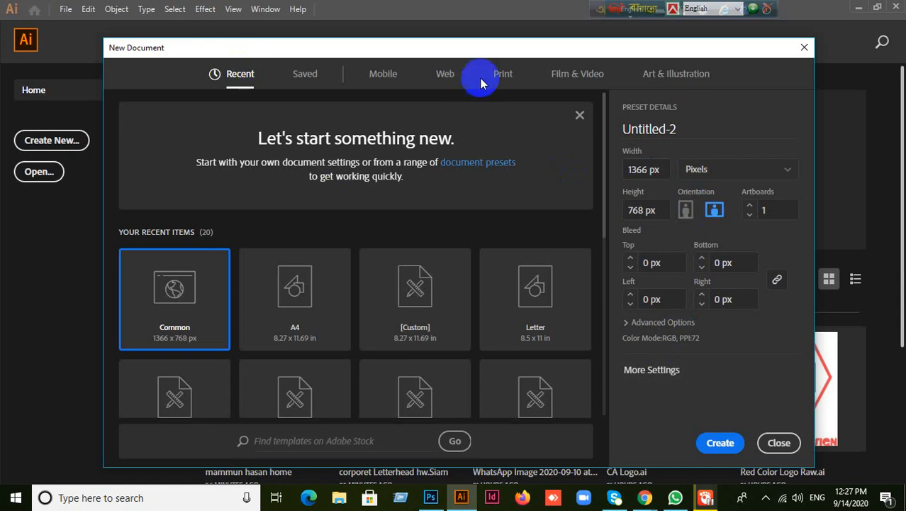
pyautogui.click(502, 74)
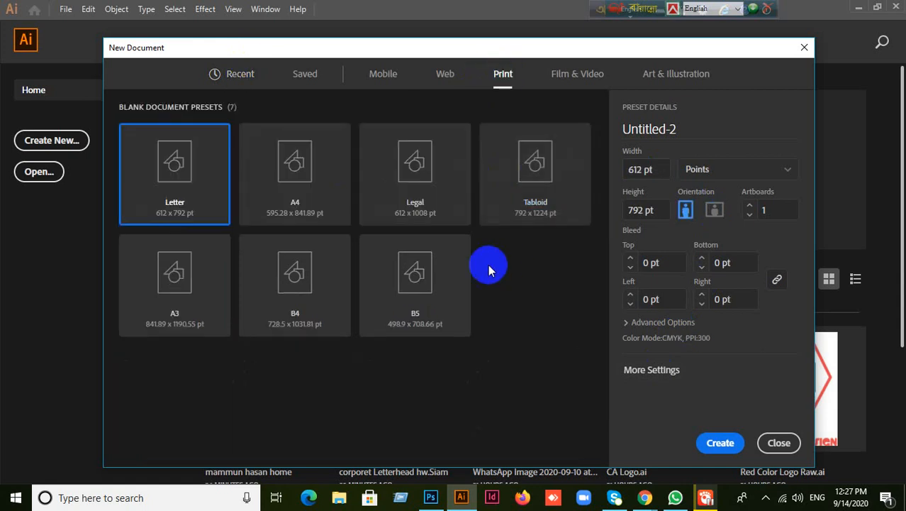
pyautogui.click(664, 370)
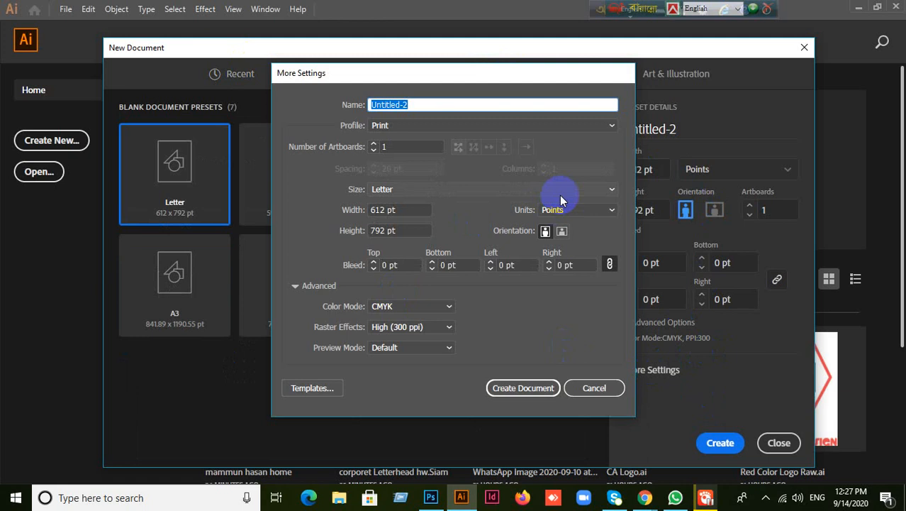
pyautogui.click(597, 212)
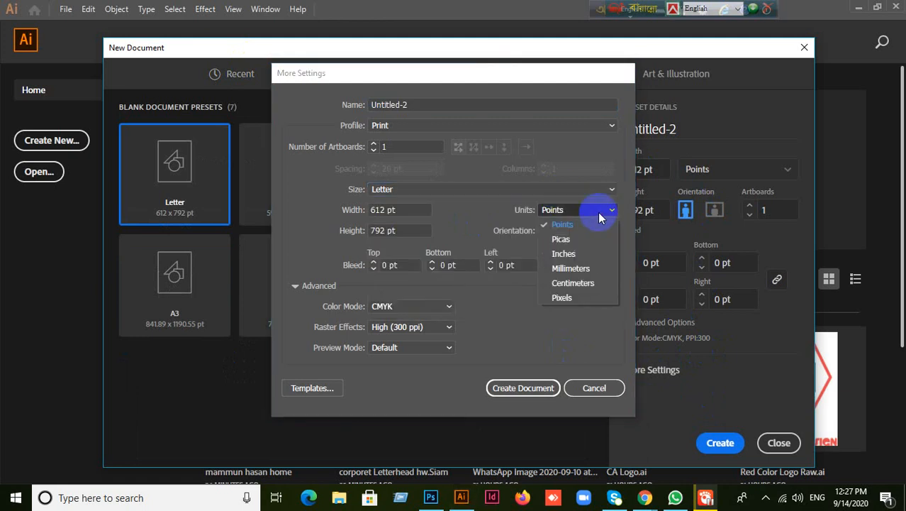
pyautogui.click(563, 254)
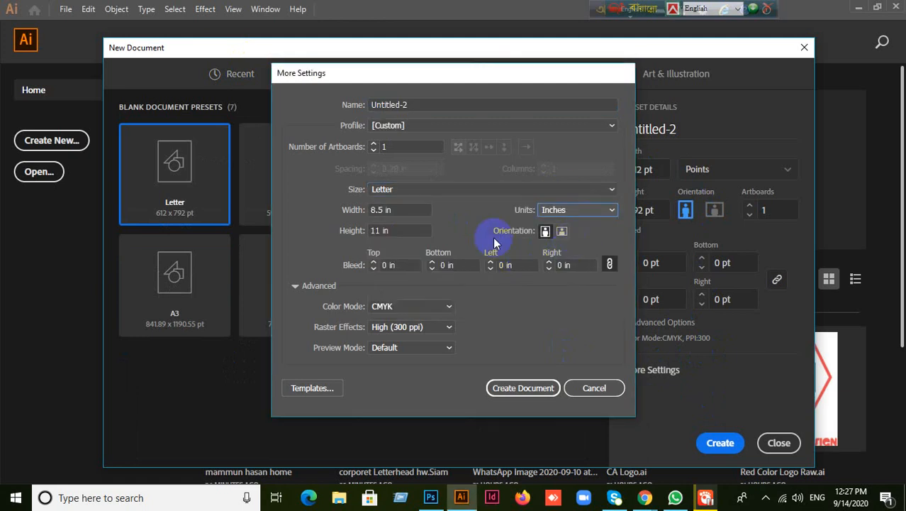
pyautogui.click(611, 189)
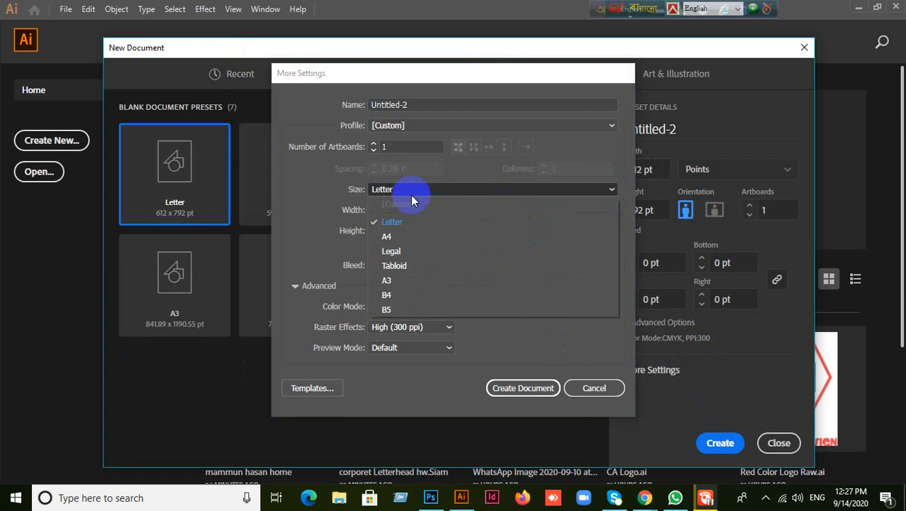
pyautogui.click(386, 236)
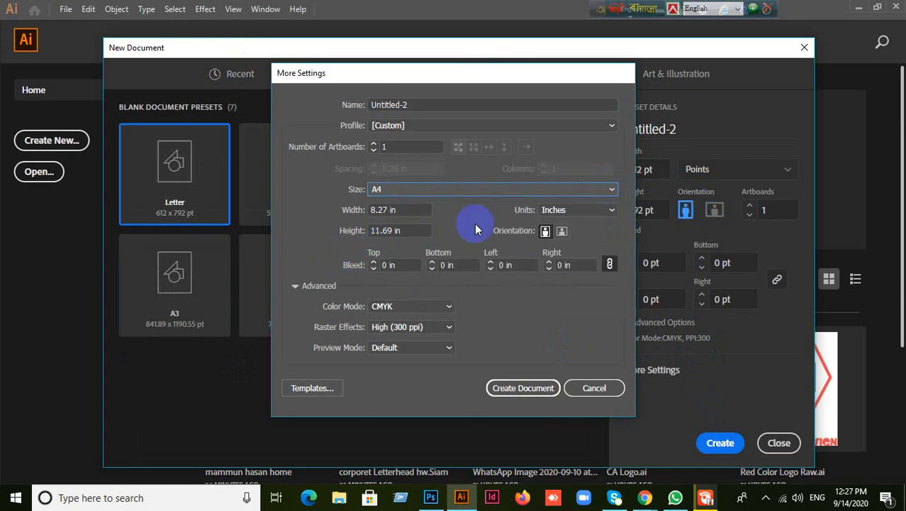
# - Set a 0.125 in bleed, confirm the A4 size, and create the document
pyautogui.click(394, 265)
pyautogui.write('0.125')
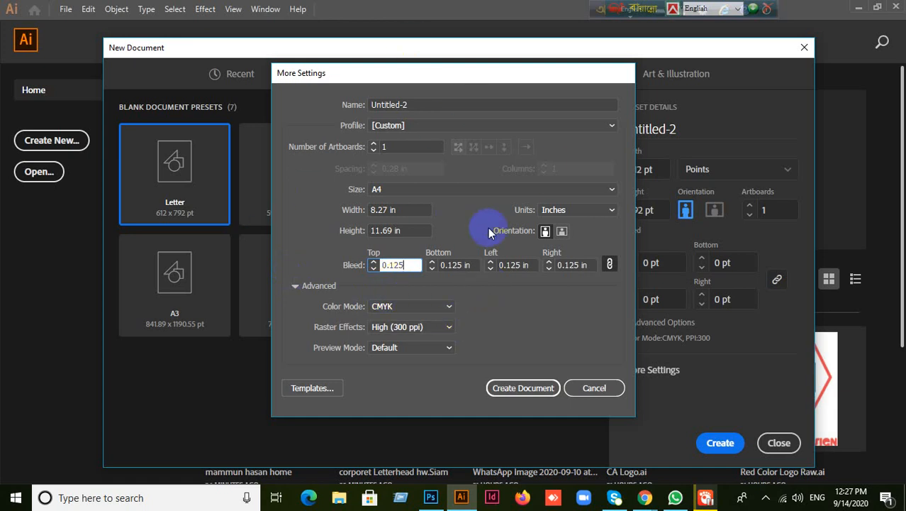
pyautogui.click(533, 189)
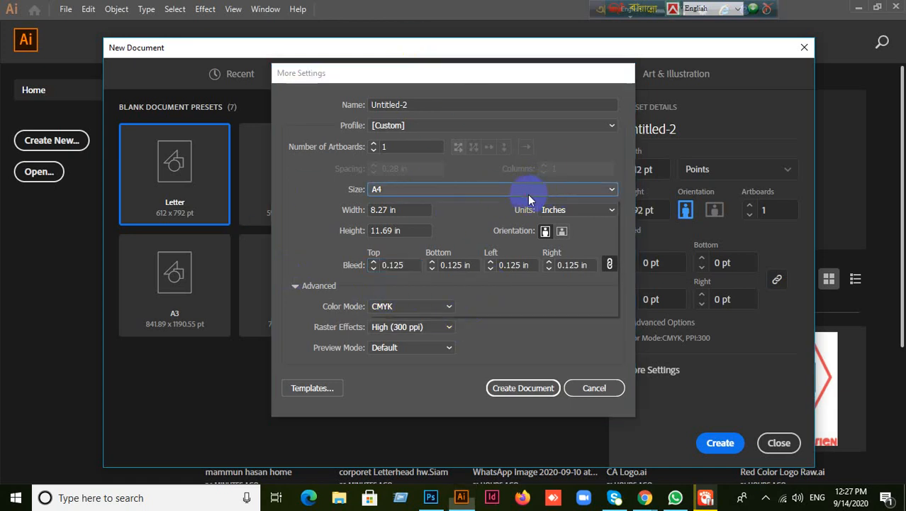
pyautogui.click(406, 222)
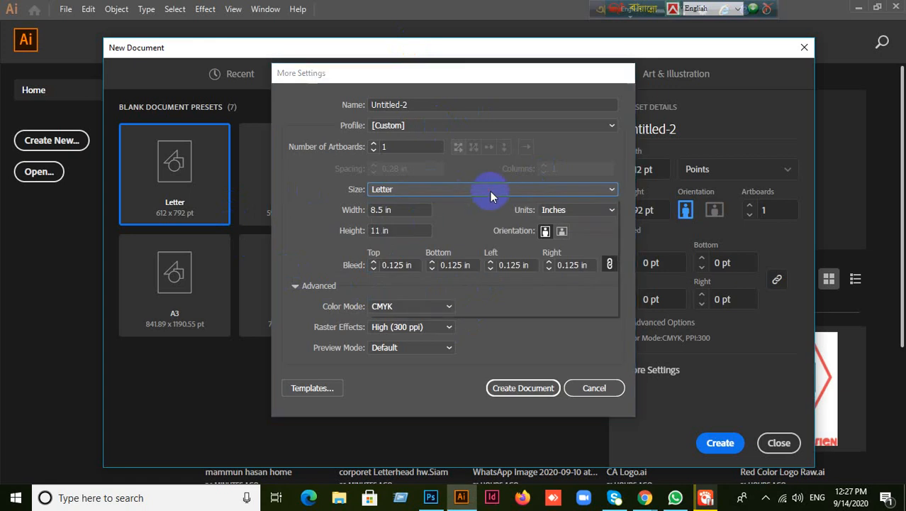
pyautogui.click(490, 190)
pyautogui.click(394, 236)
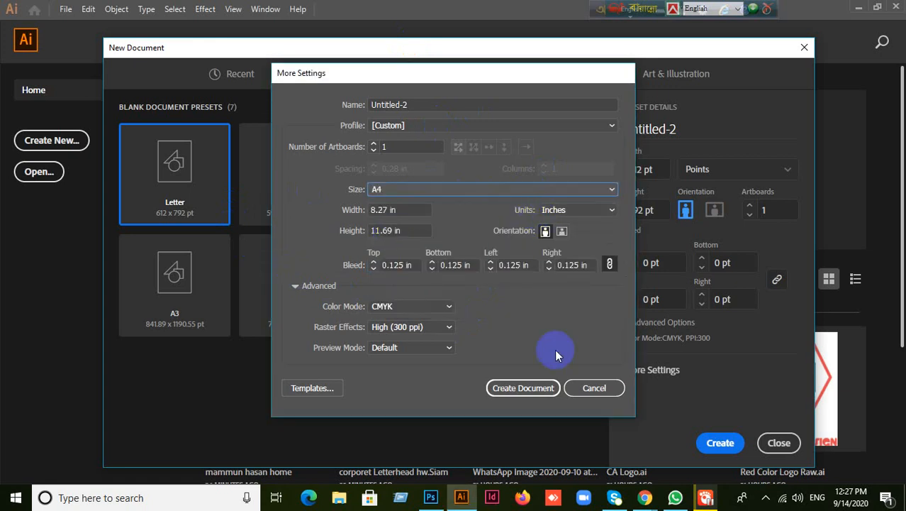
pyautogui.click(509, 391)
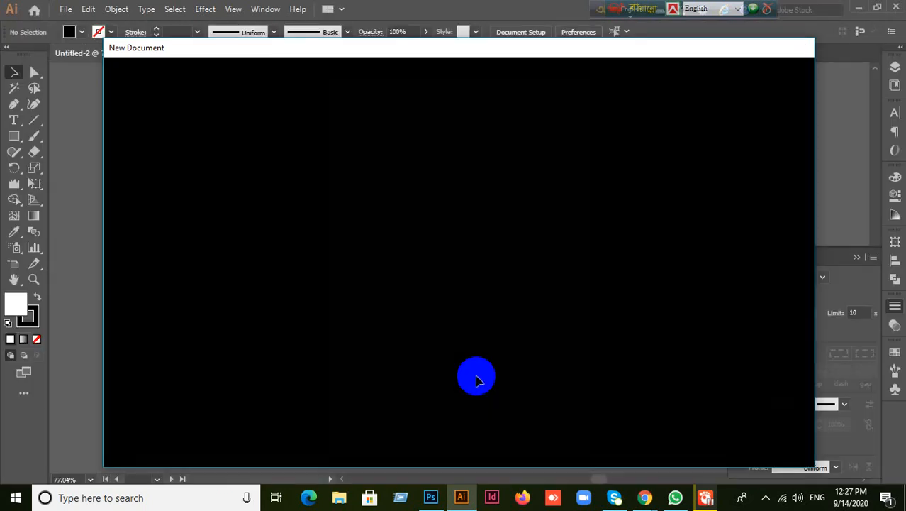
pyautogui.click(476, 379)
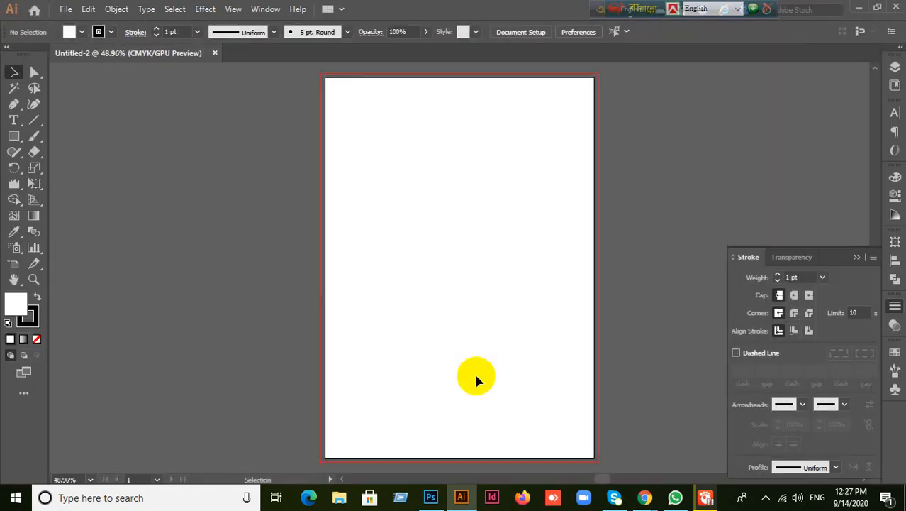
# - Set the stroke to None and draw a rectangle covering the whole artboard
pyautogui.scroll(-2, 636, 198)
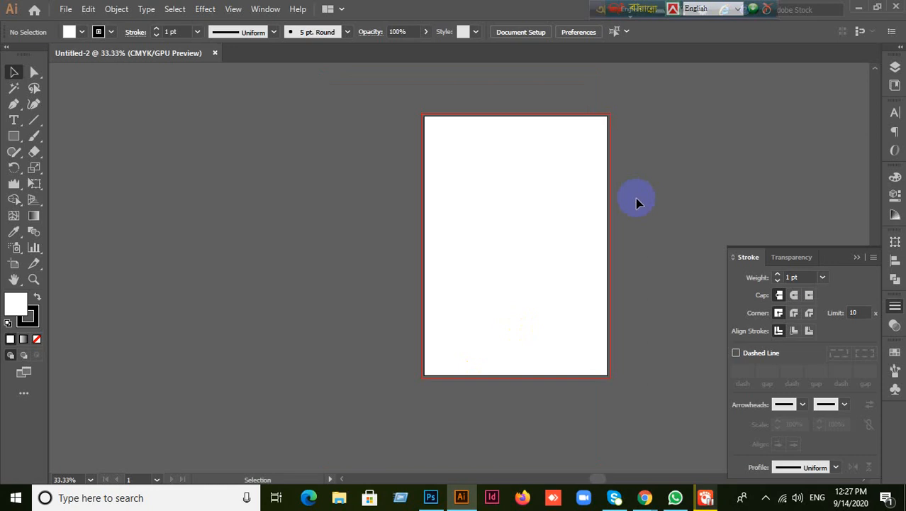
pyautogui.scroll(2, 635, 197)
pyautogui.click(858, 257)
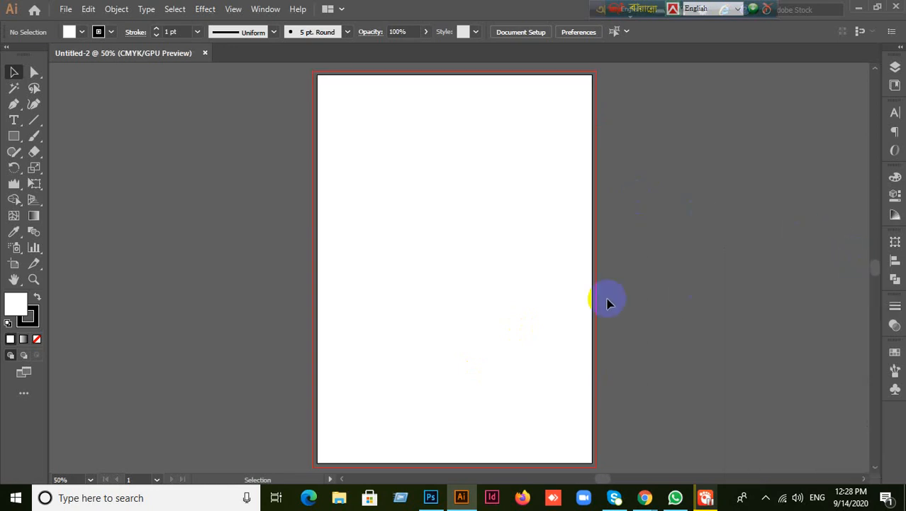
pyautogui.click(517, 279)
pyautogui.click(36, 321)
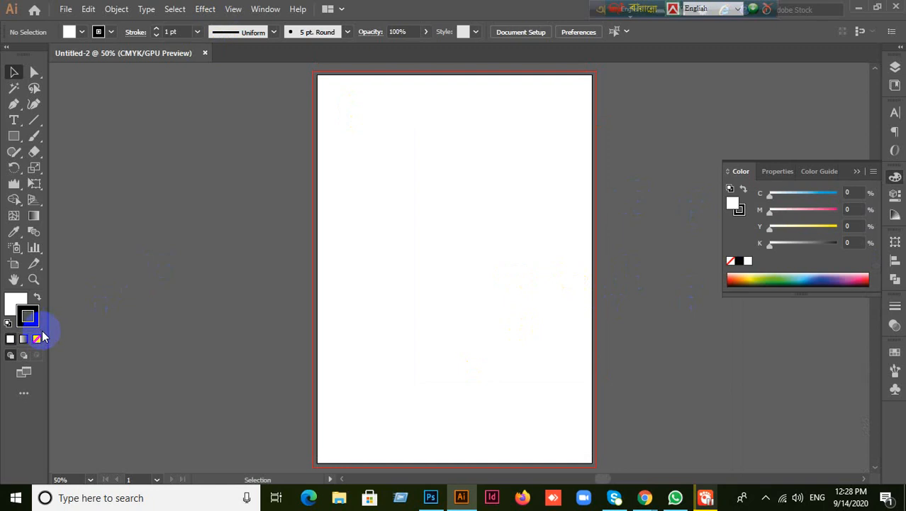
pyautogui.click(37, 338)
pyautogui.click(10, 311)
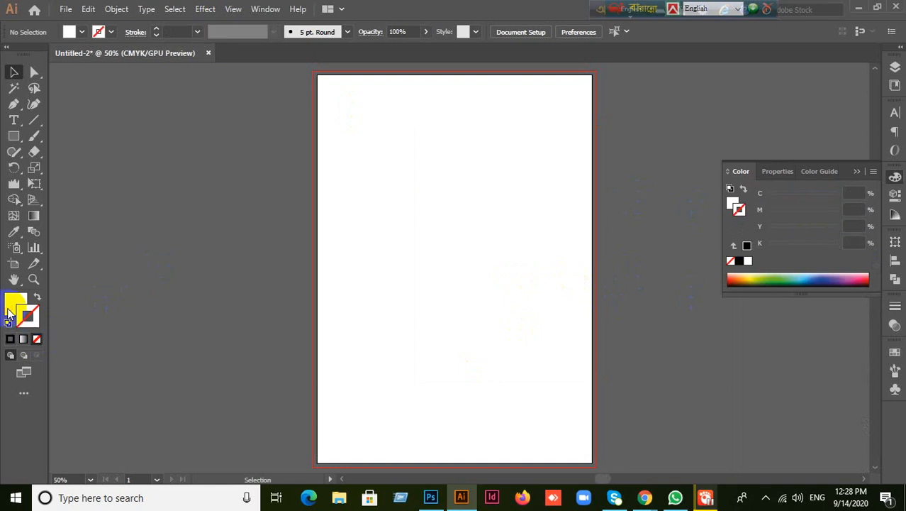
pyautogui.click(857, 171)
pyautogui.click(14, 135)
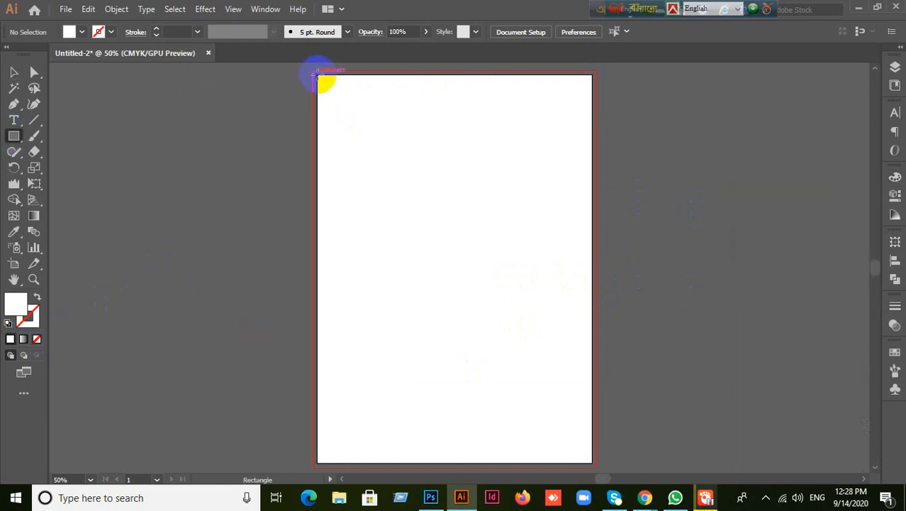
pyautogui.moveTo(317, 74); pyautogui.dragTo(592, 465)
# - Add a 0.125 in Offset Path around the page rectangle
pyautogui.click(13, 73)
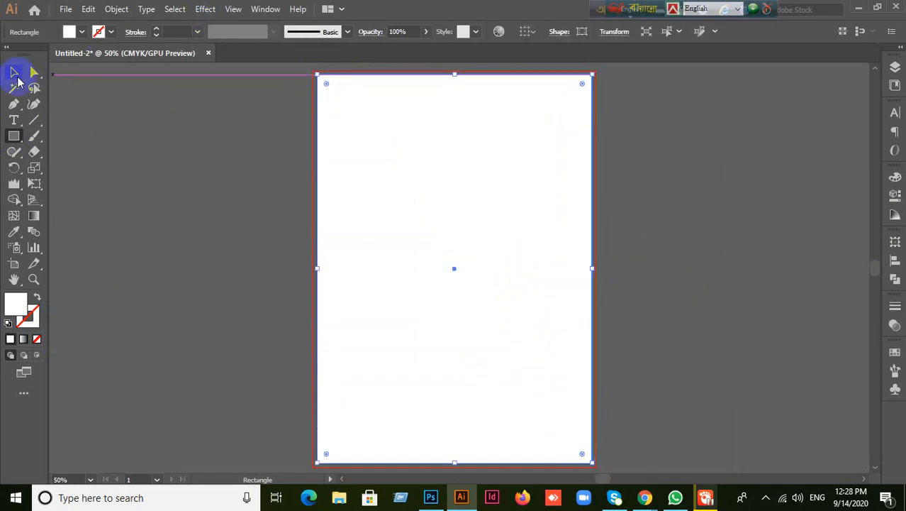
pyautogui.click(116, 9)
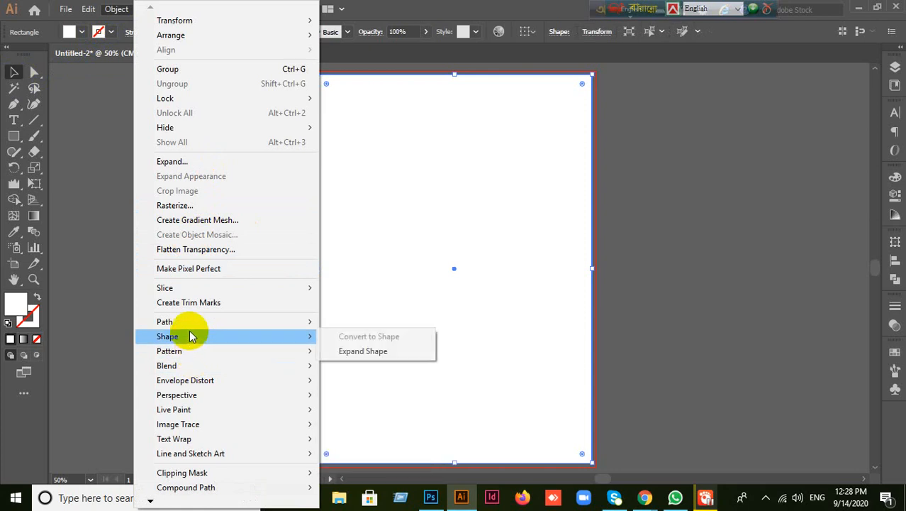
pyautogui.moveTo(275, 323)
pyautogui.click(397, 371)
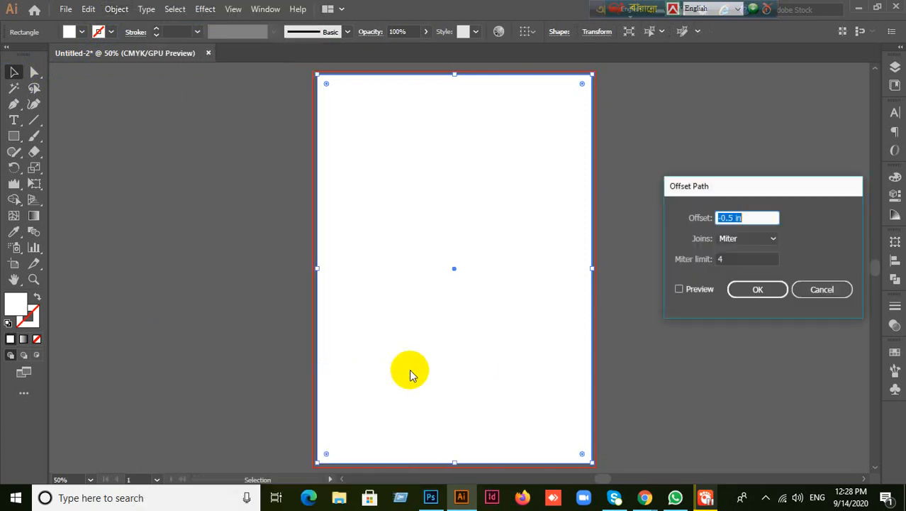
pyautogui.click(680, 289)
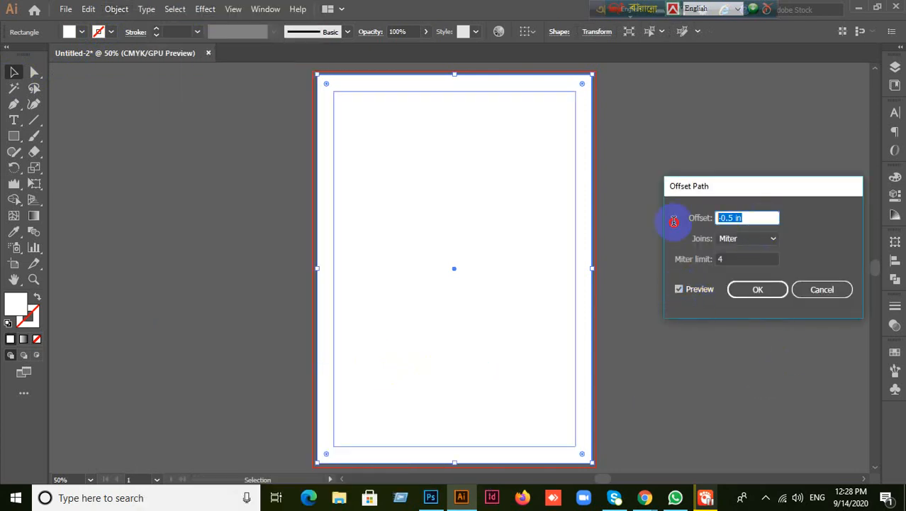
pyautogui.write('0.125')
pyautogui.click(759, 291)
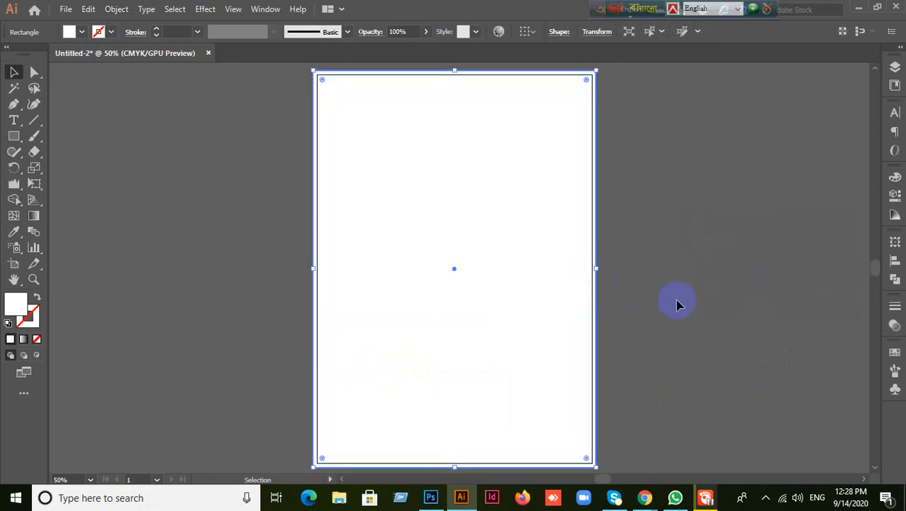
pyautogui.click(691, 266)
# - Apply a negative Offset Path to the page rectangle to create an inset margin copy
pyautogui.click(462, 271)
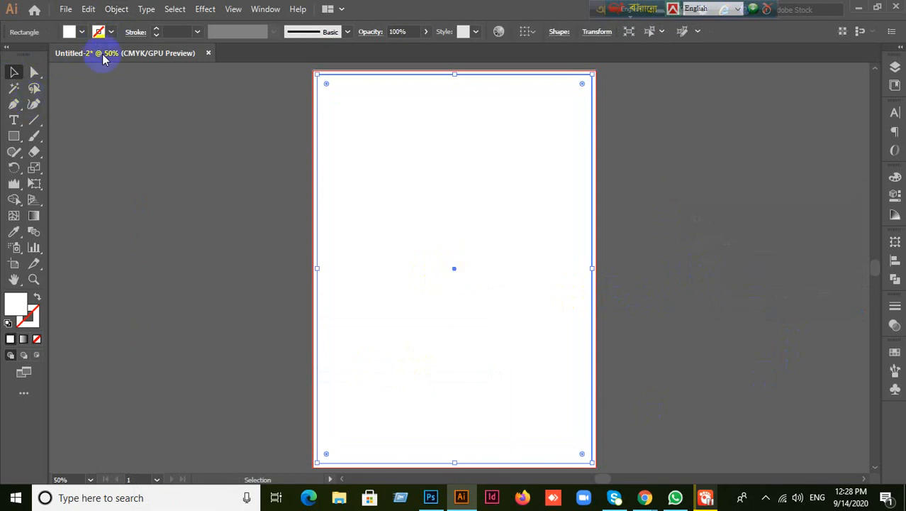
pyautogui.click(118, 8)
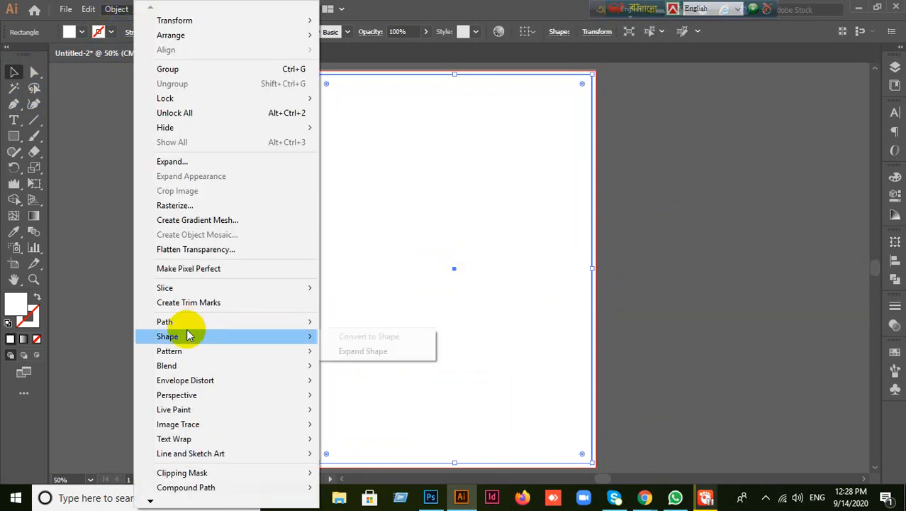
pyautogui.moveTo(193, 321)
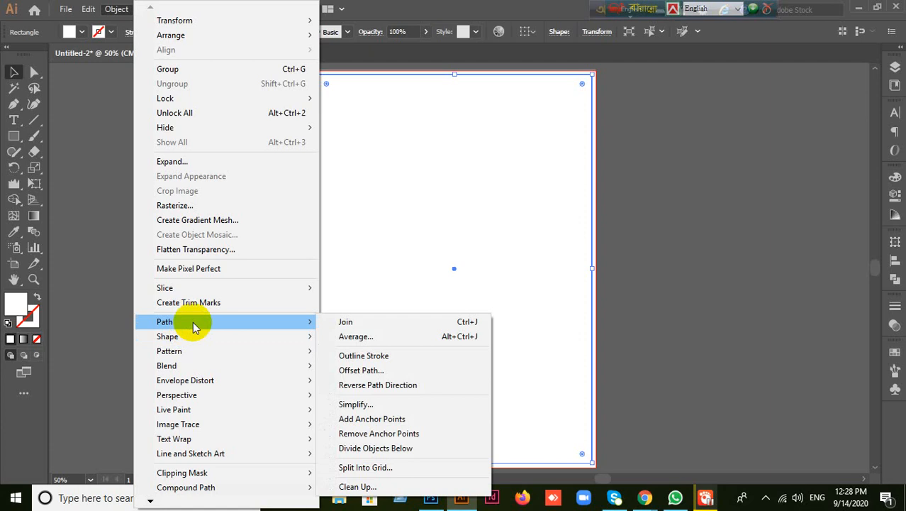
pyautogui.click(358, 370)
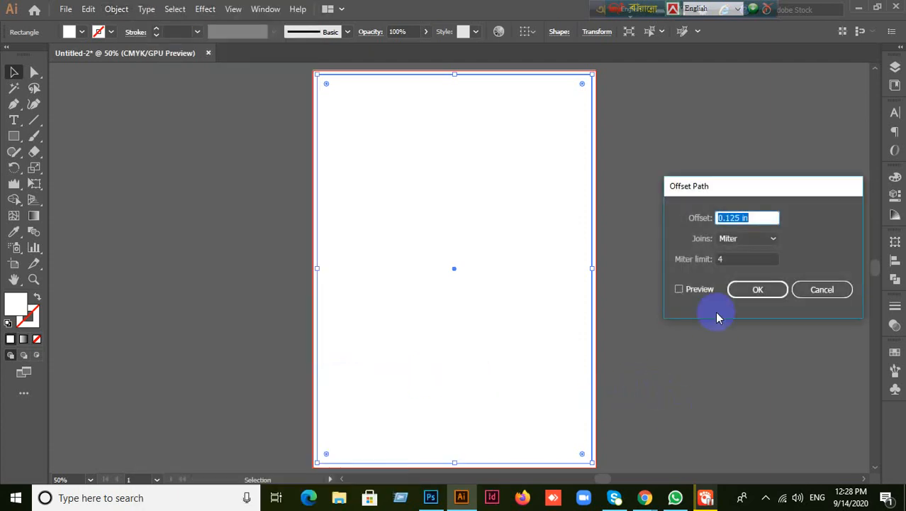
pyautogui.click(679, 289)
pyautogui.moveTo(751, 222); pyautogui.dragTo(665, 219)
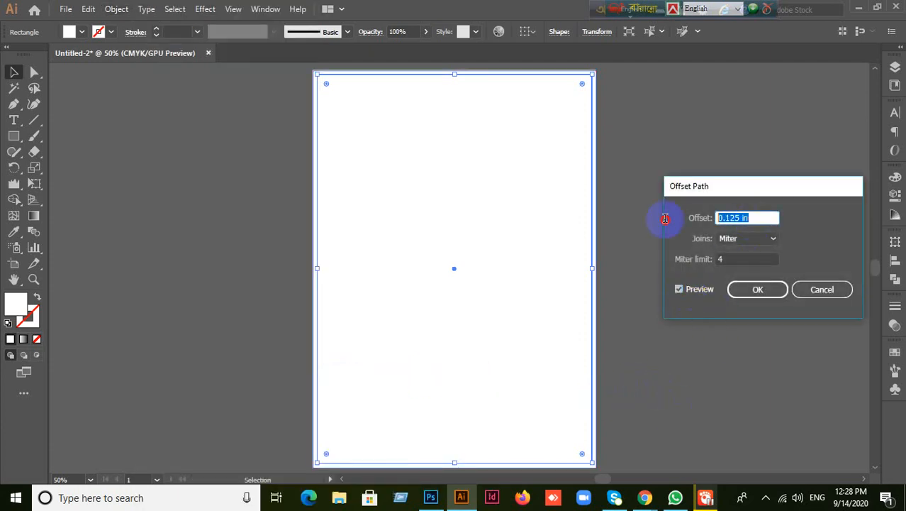
pyautogui.write('-0.5')
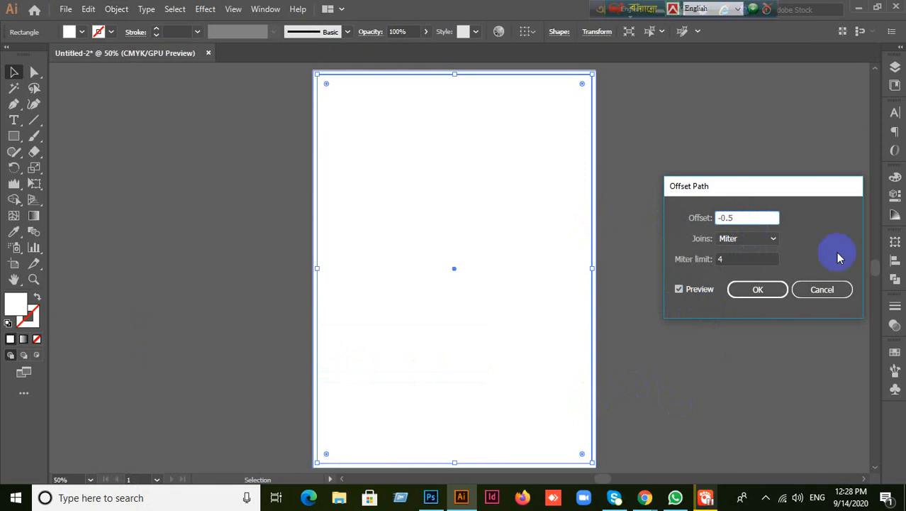
pyautogui.click(758, 289)
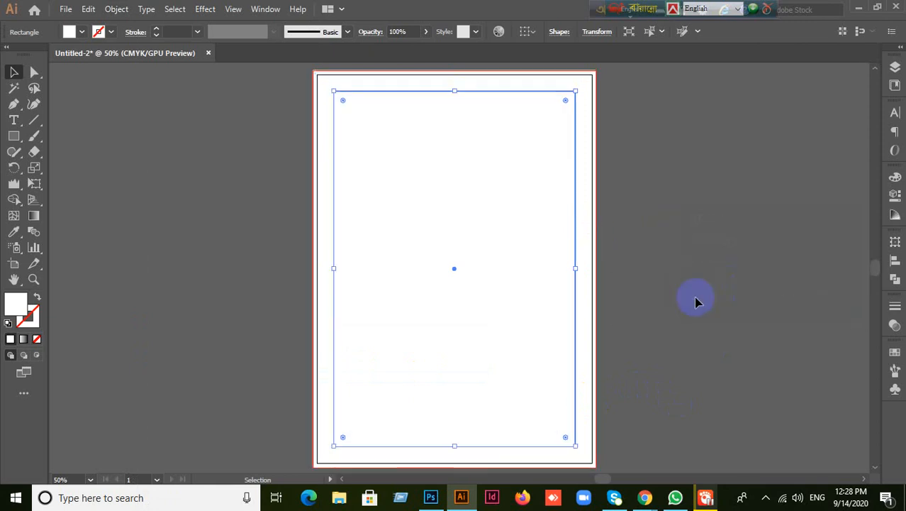
# - Select both rectangles and convert them into guides with Make Guides
pyautogui.moveTo(205, 152); pyautogui.dragTo(475, 277)
pyautogui.rightClick(380, 239)
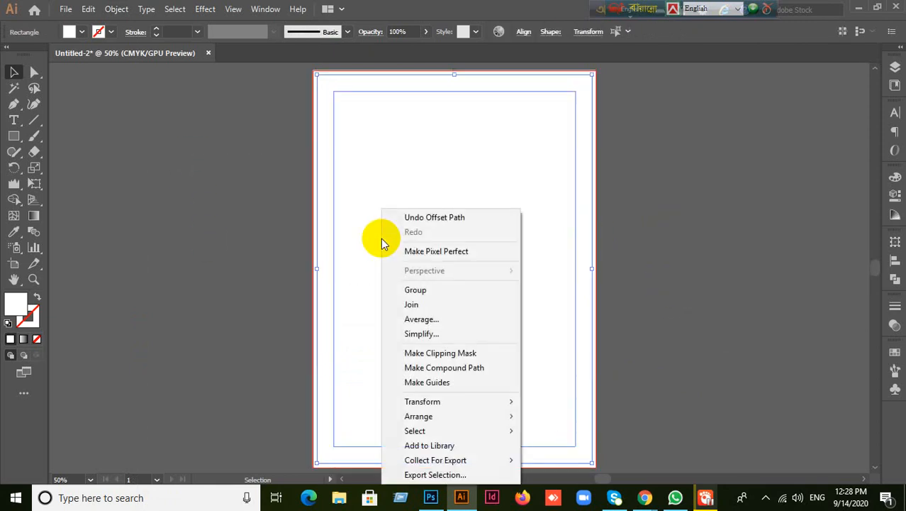
pyautogui.click(426, 383)
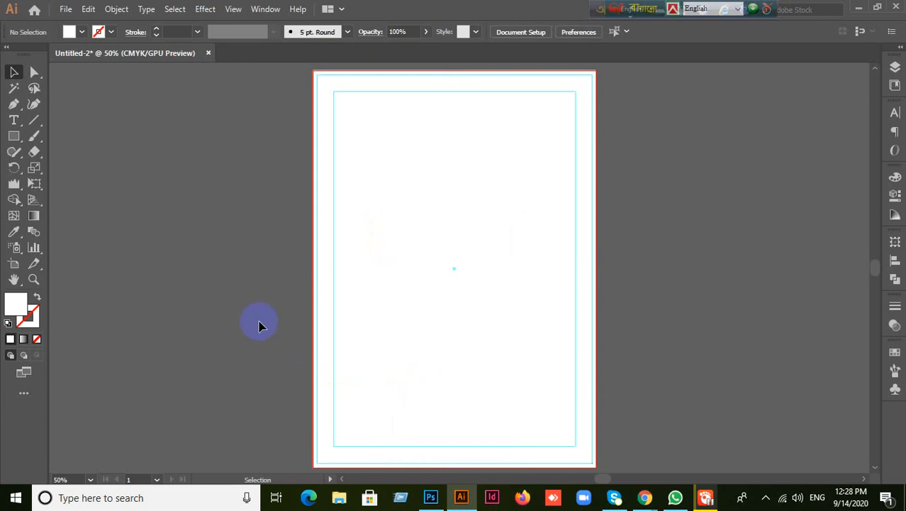
pyautogui.rightClick(416, 294)
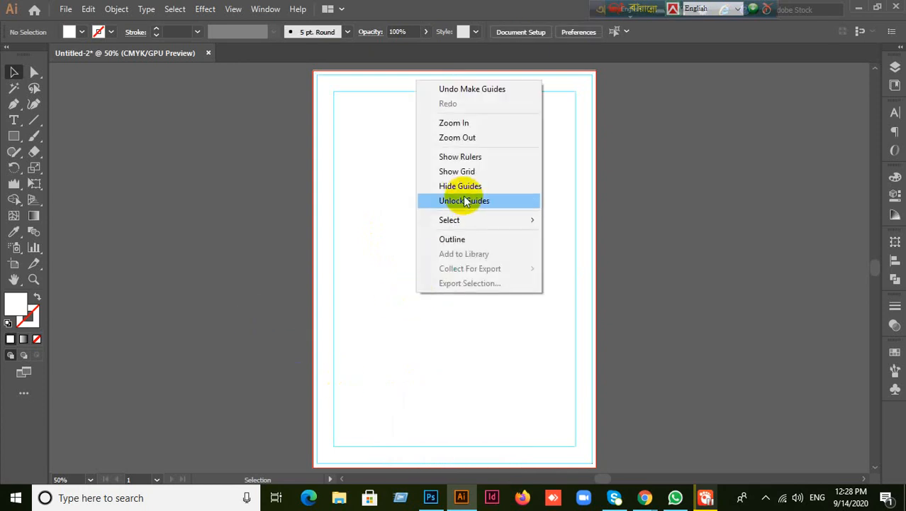
pyautogui.click(310, 275)
pyautogui.scroll(1, 550, 330)
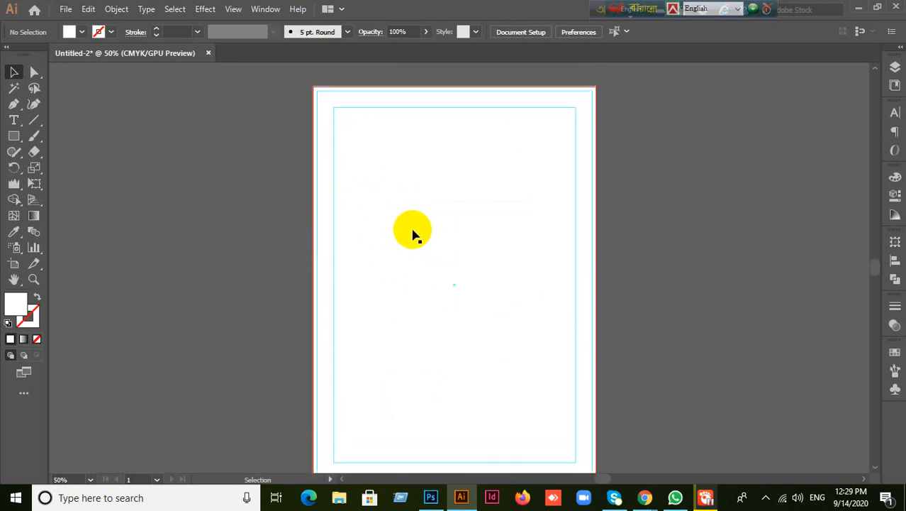
pyautogui.click(859, 8)
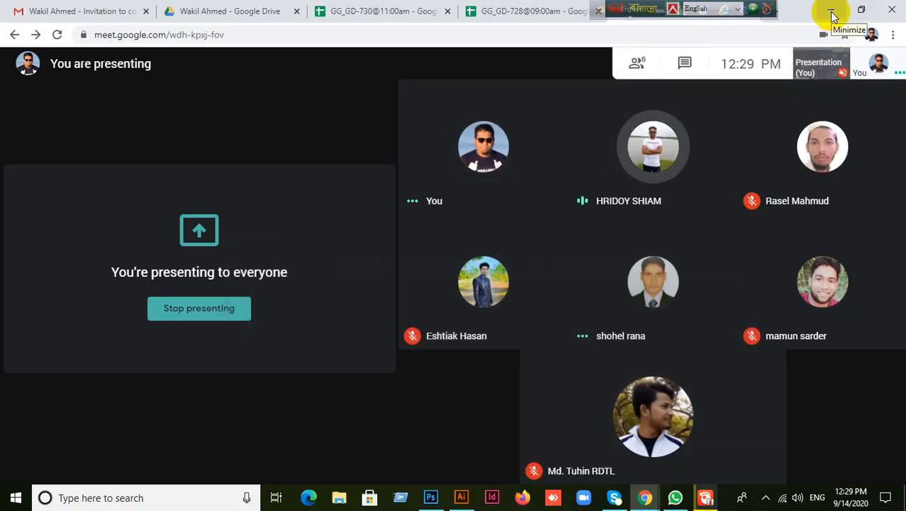
pyautogui.click(831, 11)
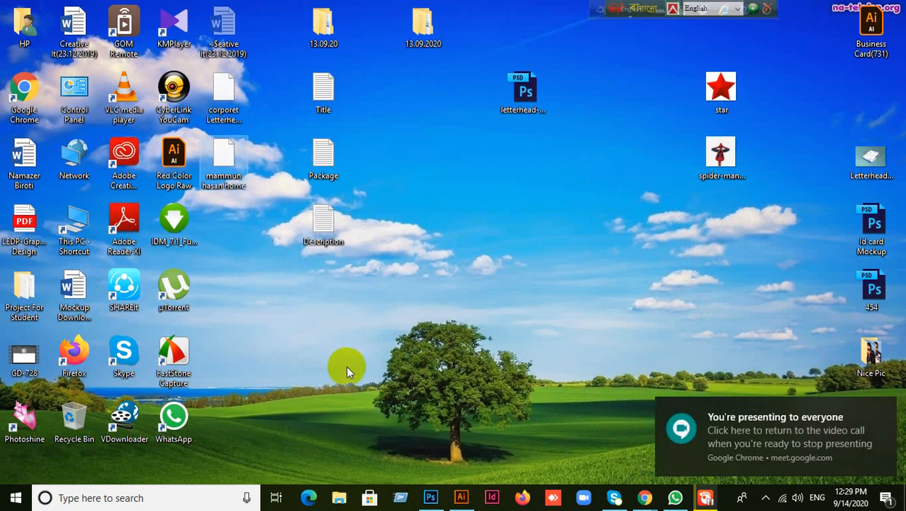
pyautogui.click(461, 494)
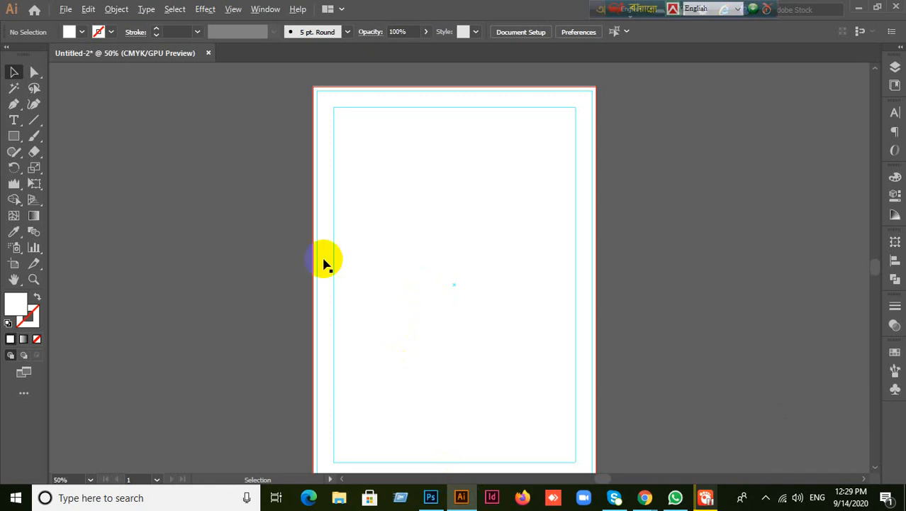
pyautogui.hotkey('ctrl', 'alt')
pyautogui.click(324, 264)
# - Undo the accidental move of the white page rectangle and show the rulers
pyautogui.moveTo(324, 264); pyautogui.dragTo(561, 287)
pyautogui.hotkey('ctrl', 'z')
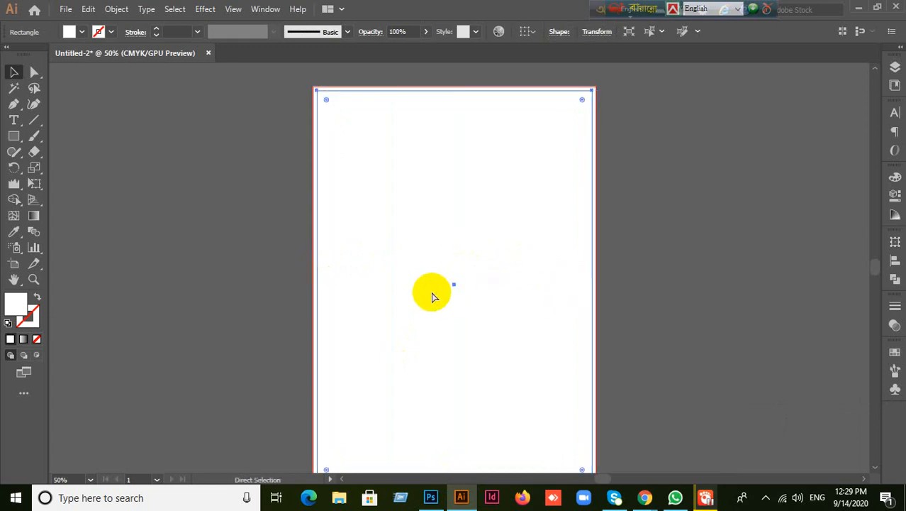
pyautogui.hotkey('ctrl', 'r')
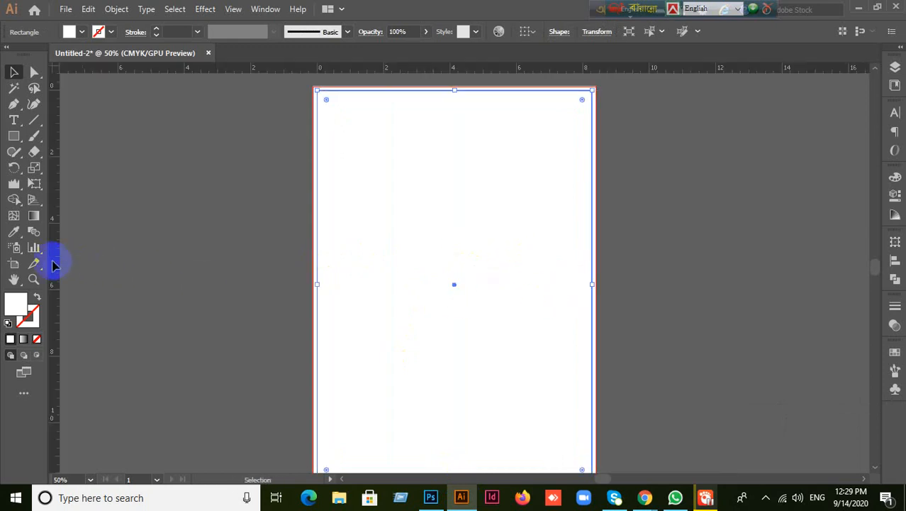
# - Drag a trial guide from the ruler, then reselect the full-artboard rectangle
pyautogui.moveTo(54, 259); pyautogui.dragTo(318, 250)
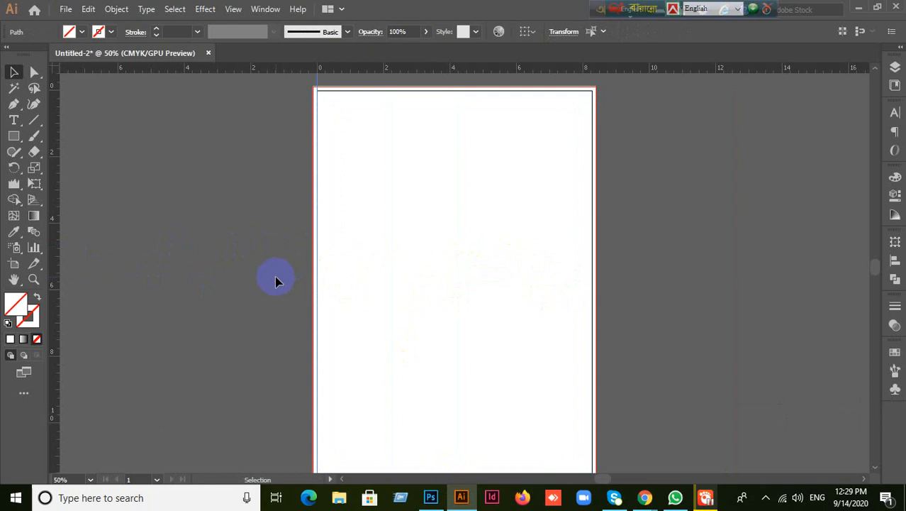
pyautogui.moveTo(479, 125); pyautogui.dragTo(491, 90)
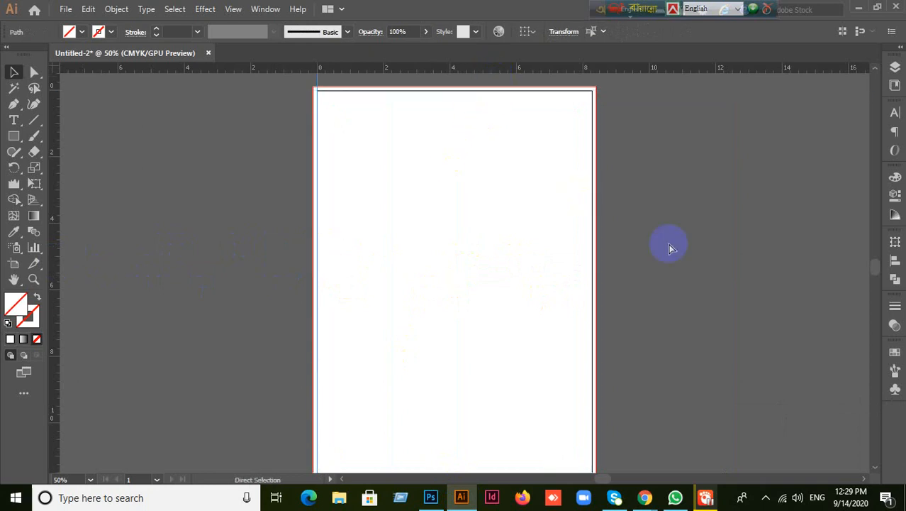
pyautogui.hotkey('ctrl', 'a')
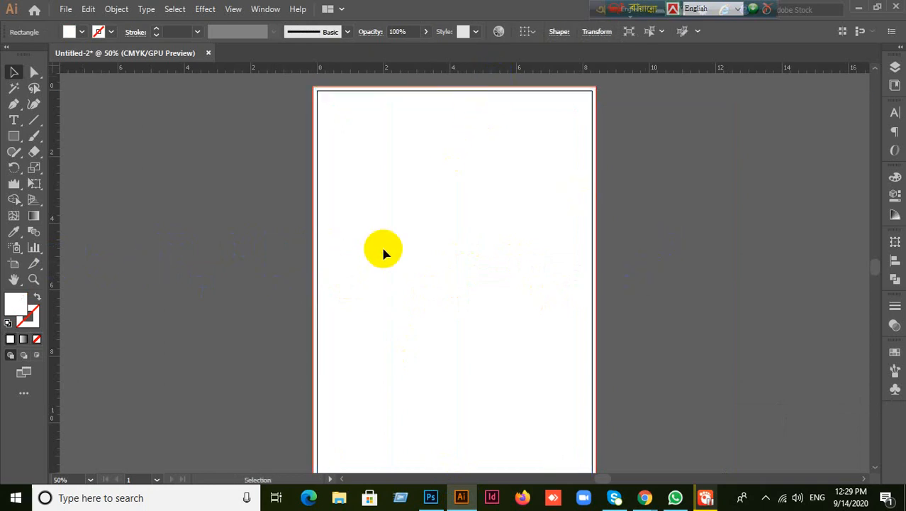
pyautogui.click(334, 303)
# - Offset the page rectangle by -0.5 in to create an inset margin rectangle
pyautogui.click(107, 10)
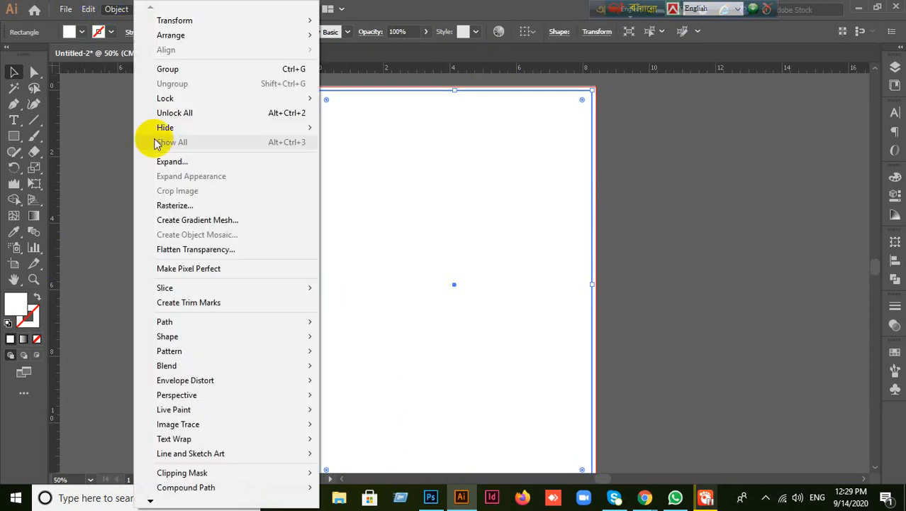
pyautogui.moveTo(178, 321)
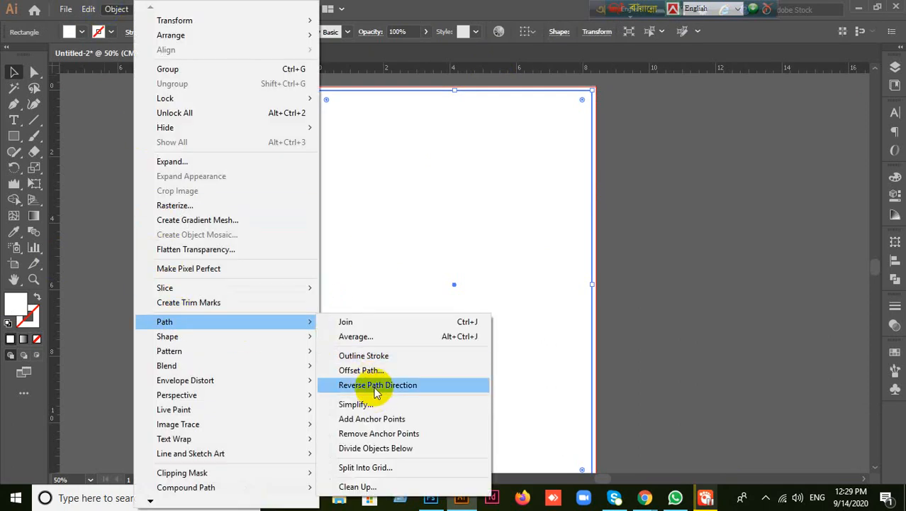
pyautogui.click(365, 370)
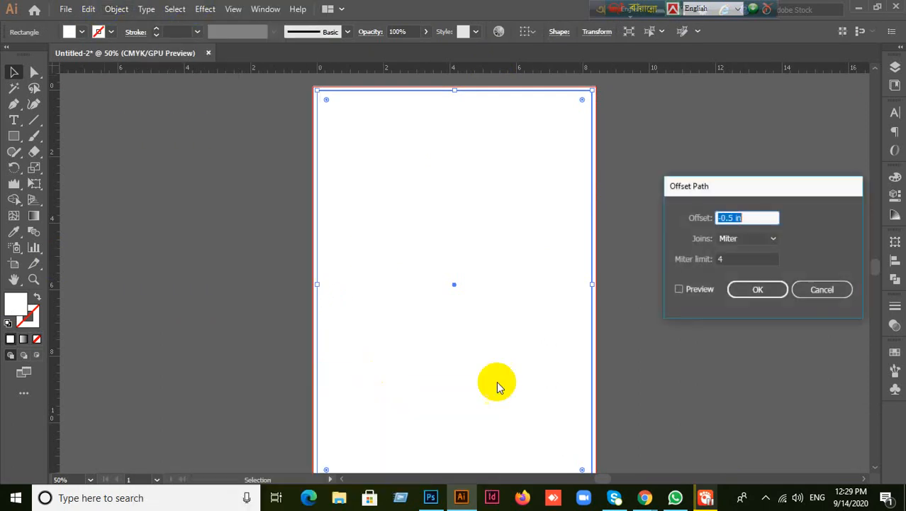
pyautogui.click(681, 289)
pyautogui.click(765, 293)
pyautogui.click(240, 241)
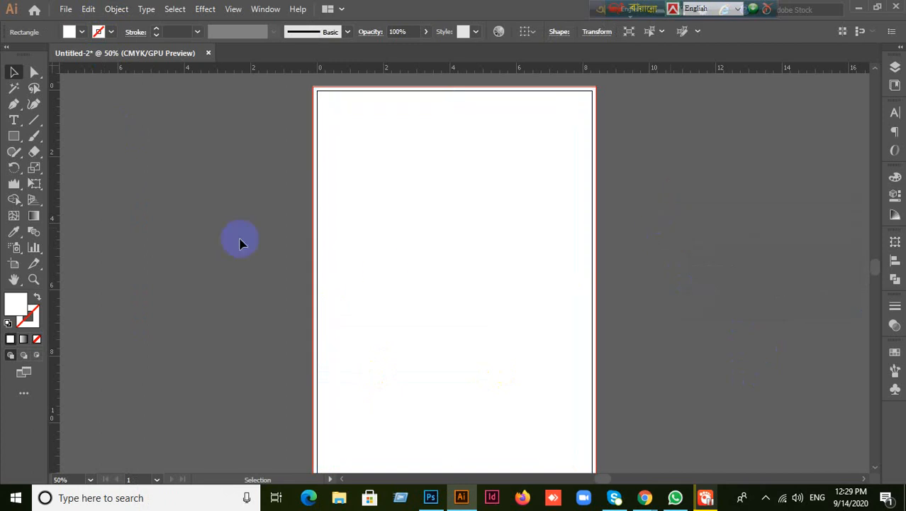
# - Turn the page and inset rectangles into guides and lock them
pyautogui.moveTo(313, 161); pyautogui.dragTo(448, 278)
pyautogui.rightClick(407, 235)
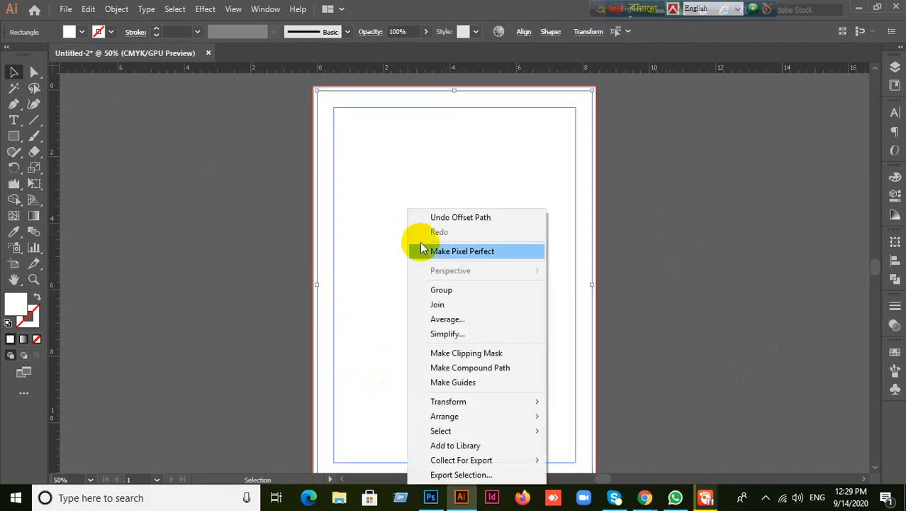
pyautogui.click(463, 382)
pyautogui.click(145, 213)
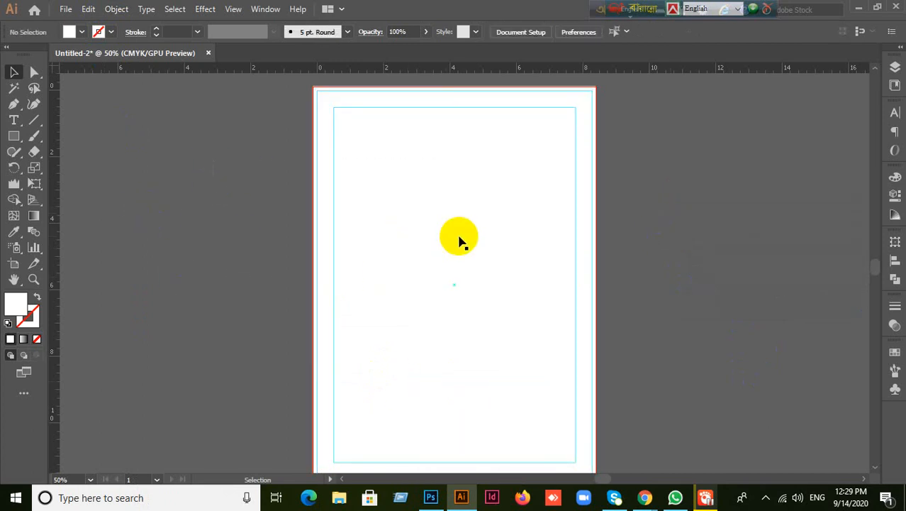
pyautogui.rightClick(458, 224)
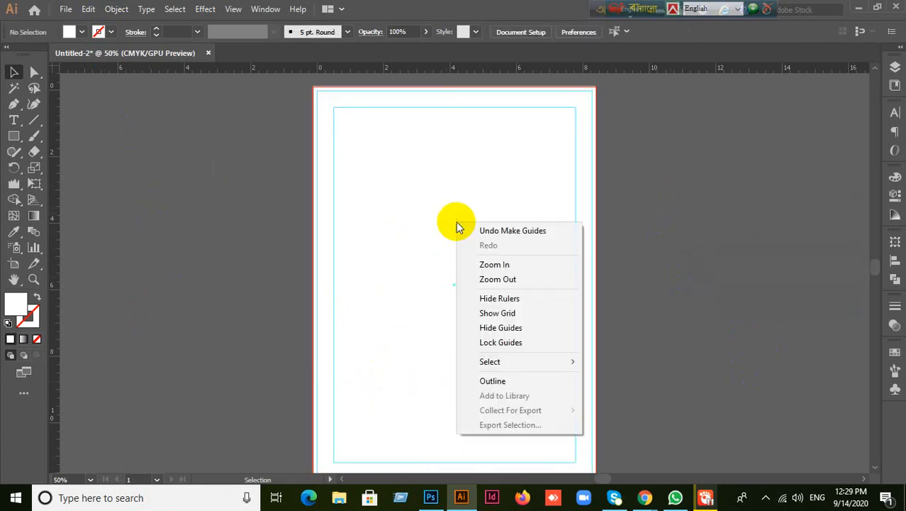
pyautogui.click(487, 342)
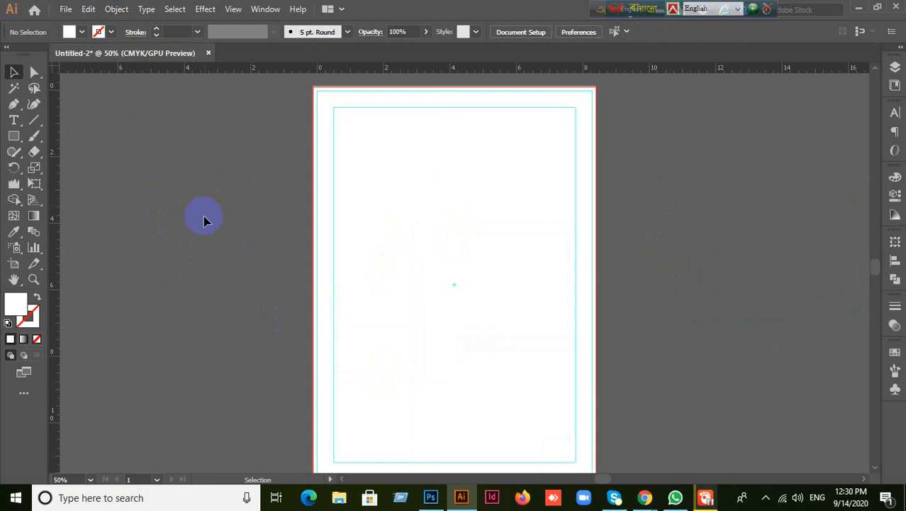
pyautogui.scroll(-1, 213, 226)
pyautogui.click(442, 261)
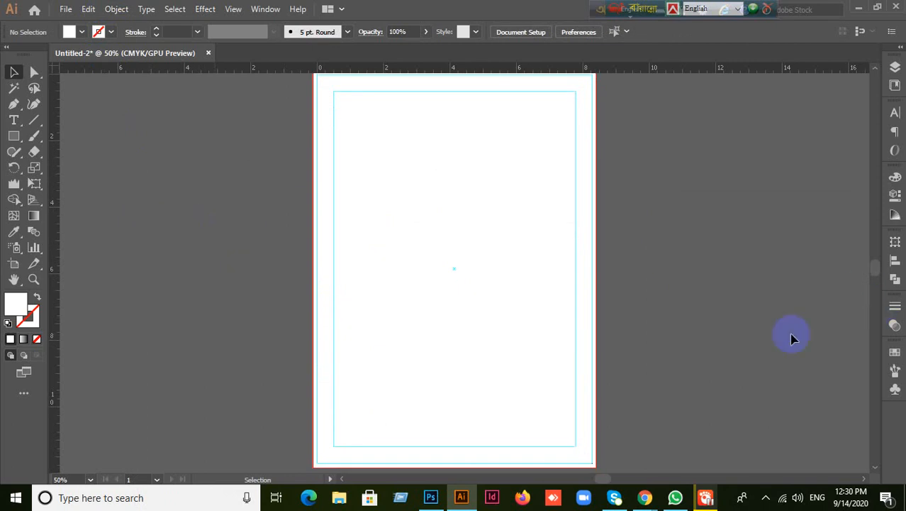
# - From the desktop, browse Project For Student into the Flyer For Student Practice folder
pyautogui.click(857, 10)
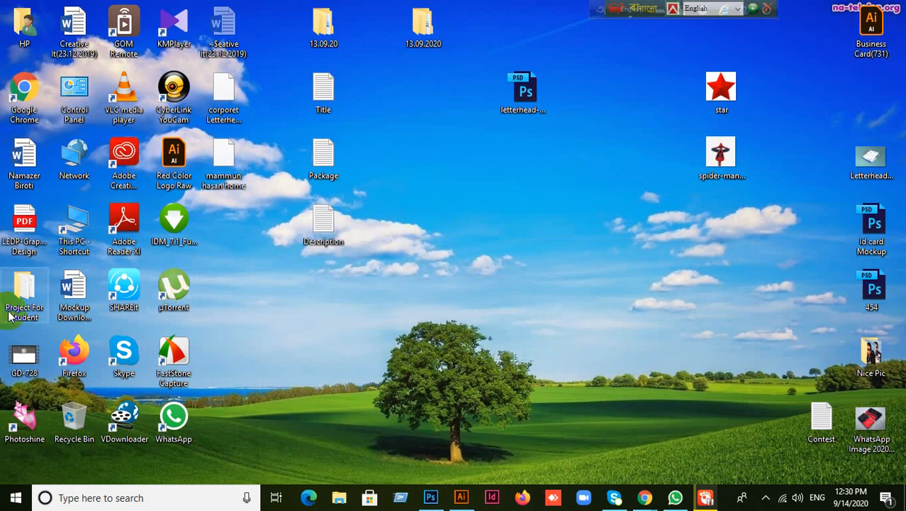
pyautogui.moveTo(9, 316)
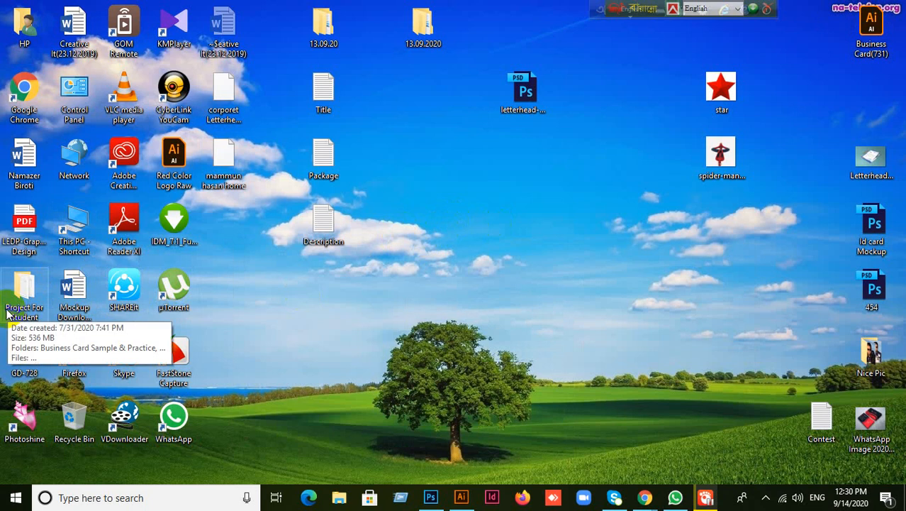
pyautogui.doubleClick(9, 316)
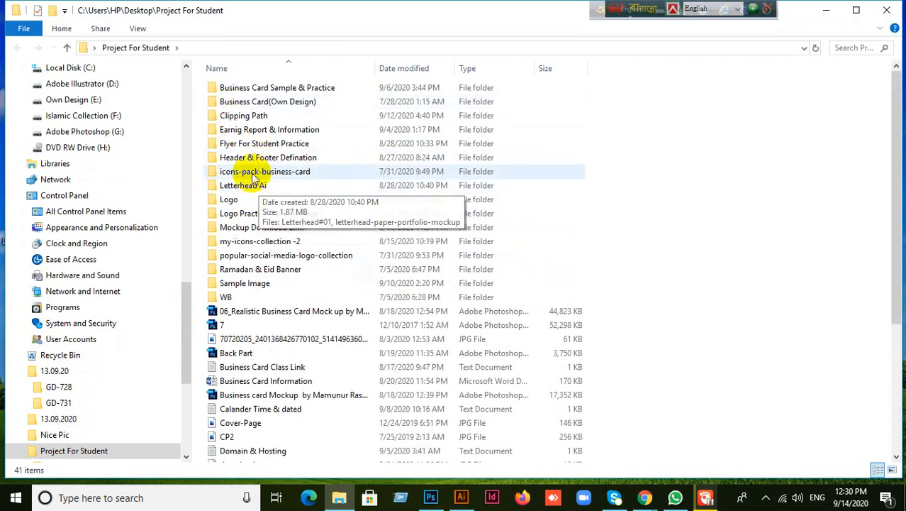
pyautogui.click(268, 146)
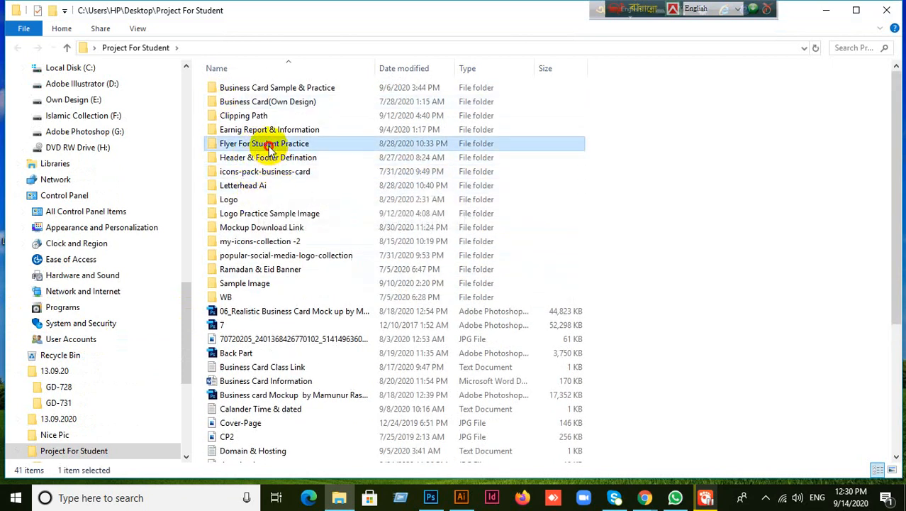
pyautogui.doubleClick(270, 146)
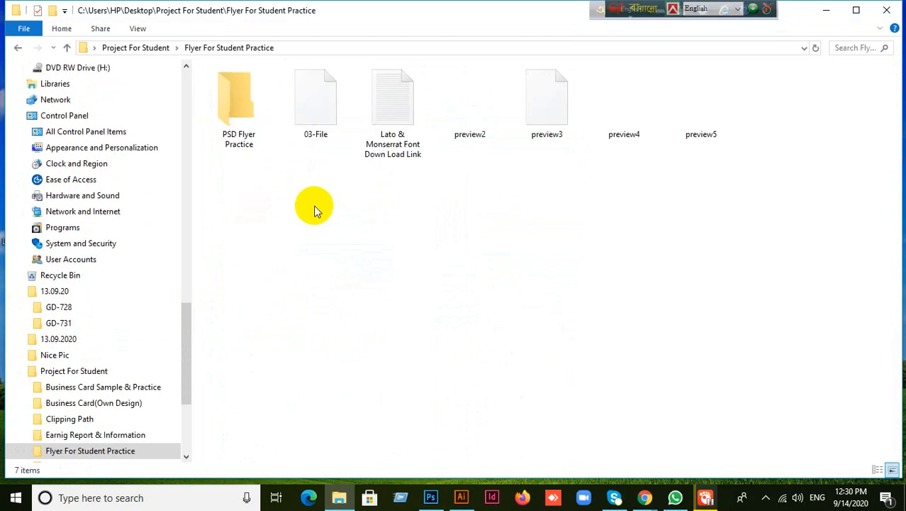
pyautogui.click(239, 127)
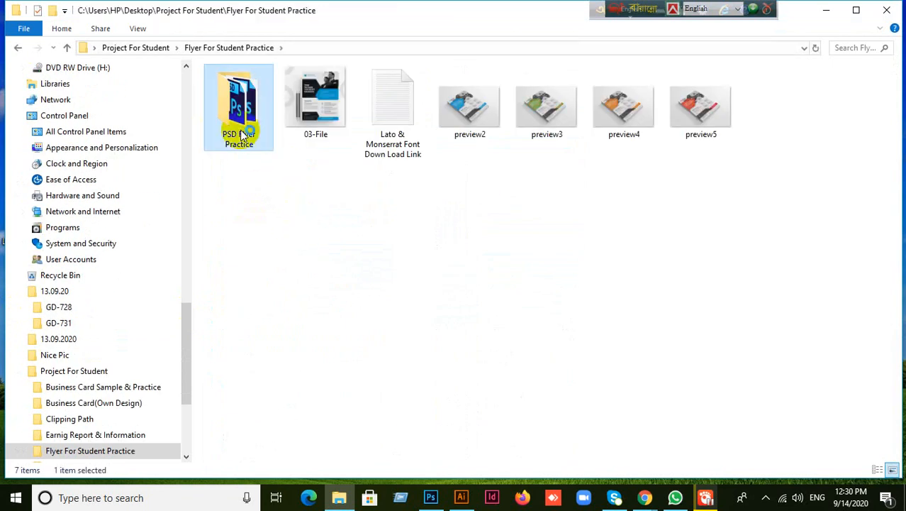
pyautogui.doubleClick(239, 129)
pyautogui.click(18, 48)
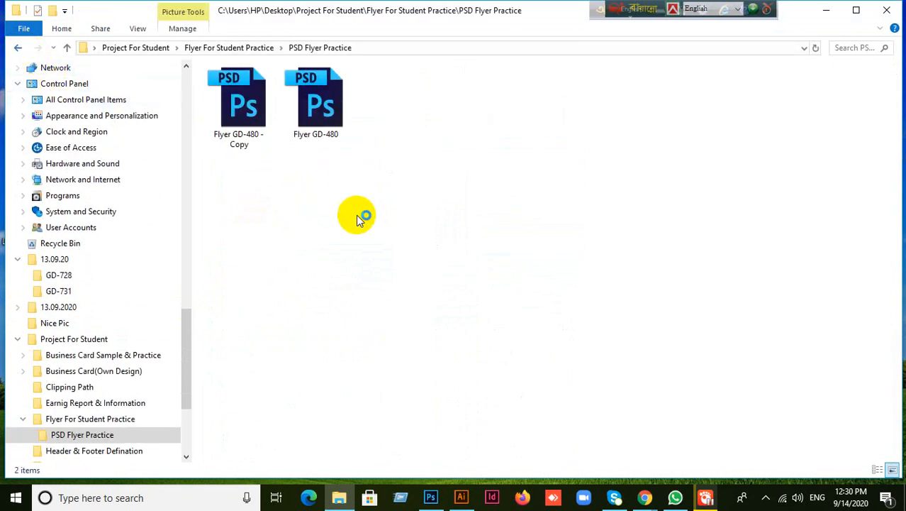
# - Drag the 03-File image onto Photoshop's taskbar icon
pyautogui.click(314, 96)
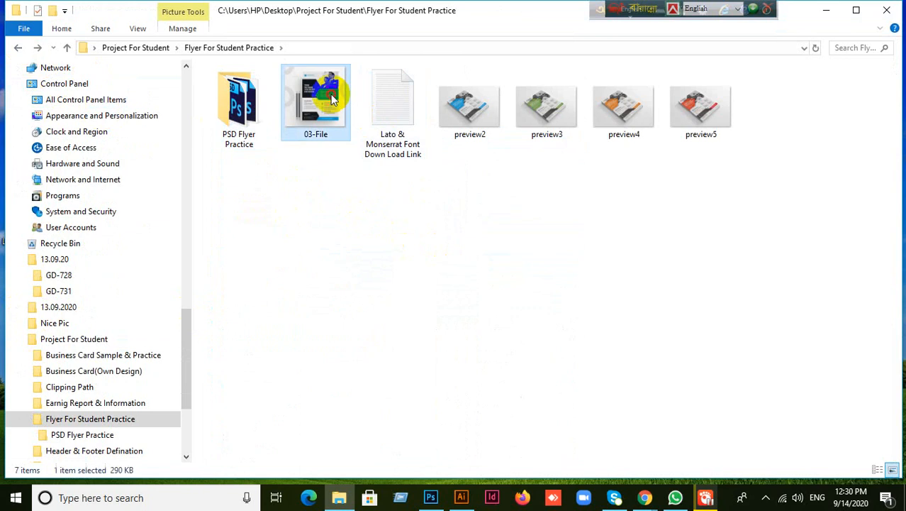
pyautogui.moveTo(314, 96); pyautogui.dragTo(367, 256)
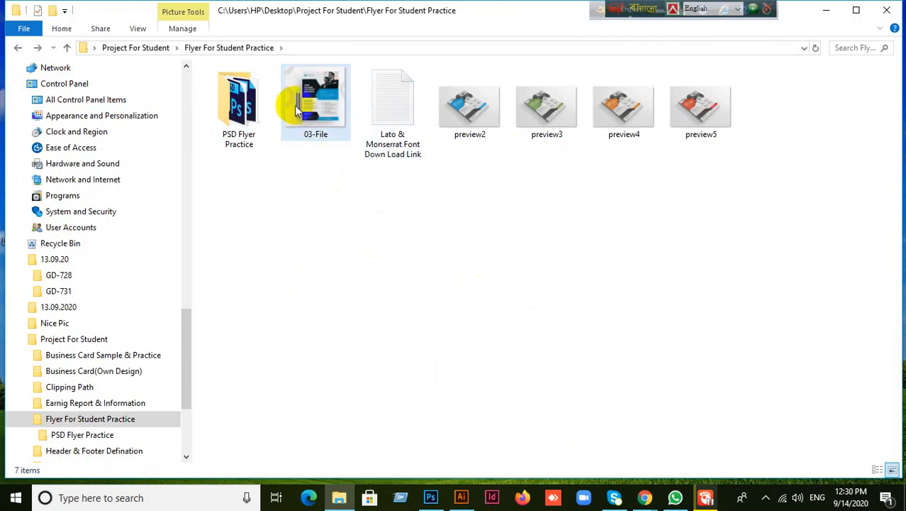
pyautogui.moveTo(305, 99); pyautogui.dragTo(481, 6)
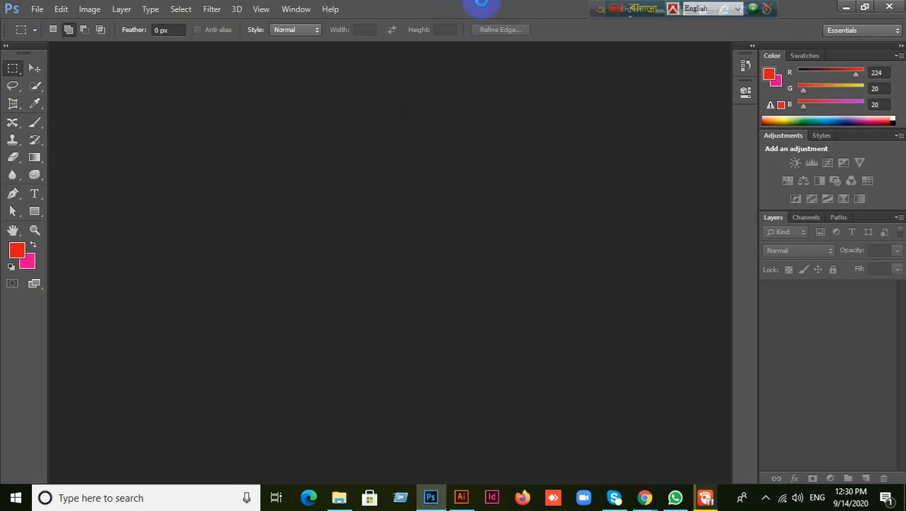
# - Open 03-File.jpg and then preview2.jpg in Photoshop by dropping them from the folder
pyautogui.moveTo(481, 5); pyautogui.dragTo(341, 209)
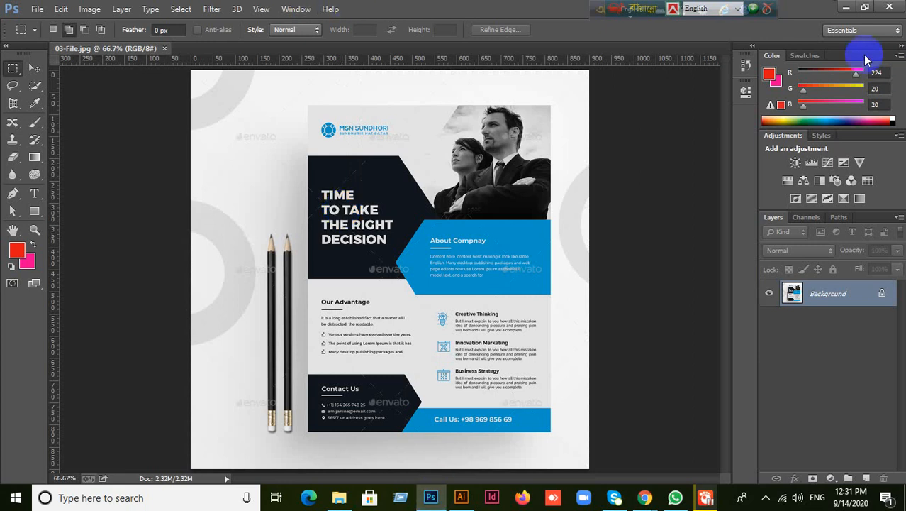
pyautogui.click(851, 9)
pyautogui.click(463, 103)
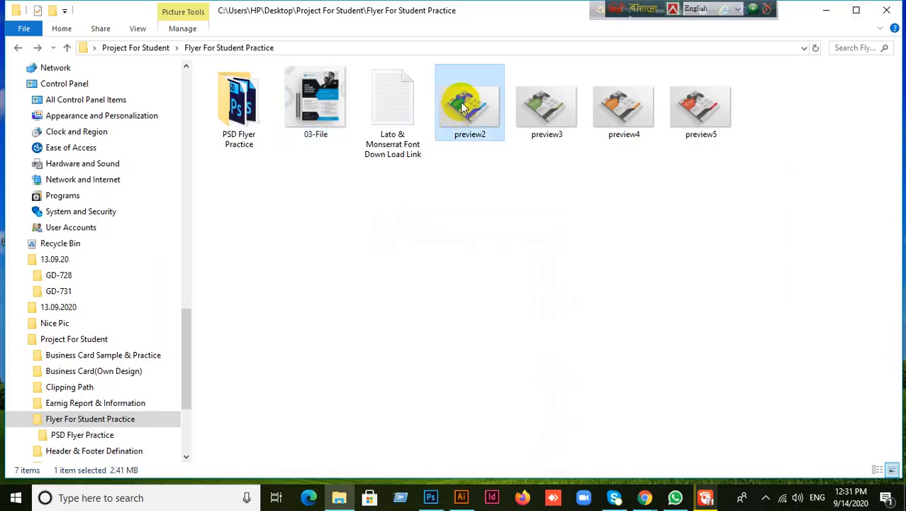
pyautogui.moveTo(464, 100); pyautogui.dragTo(507, 278)
pyautogui.moveTo(447, 482); pyautogui.dragTo(457, 154)
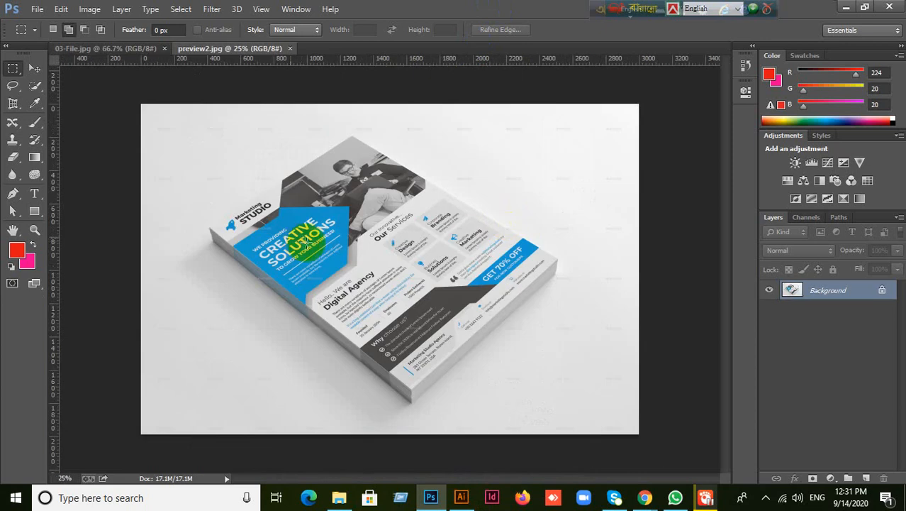
# - Perspective-crop preview2.jpg to the flyer's four corners to flatten it
pyautogui.click(14, 104)
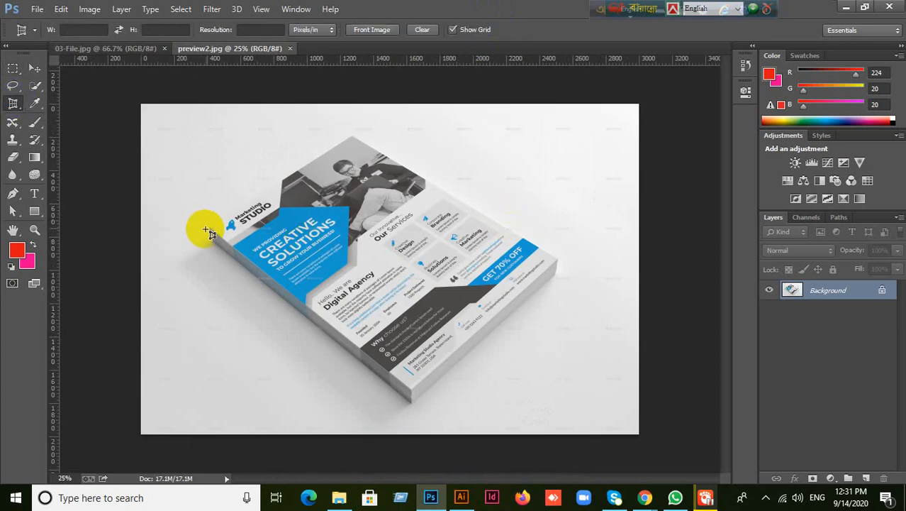
pyautogui.click(210, 227)
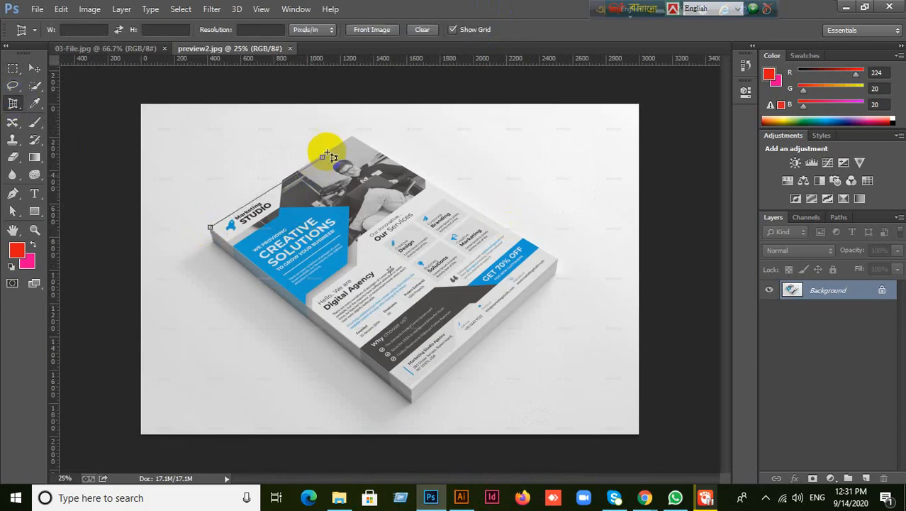
pyautogui.click(353, 134)
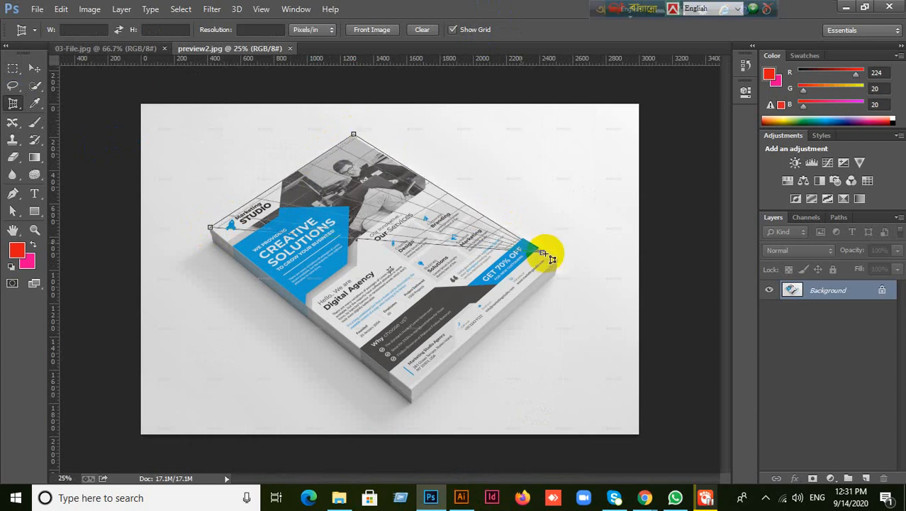
pyautogui.click(559, 261)
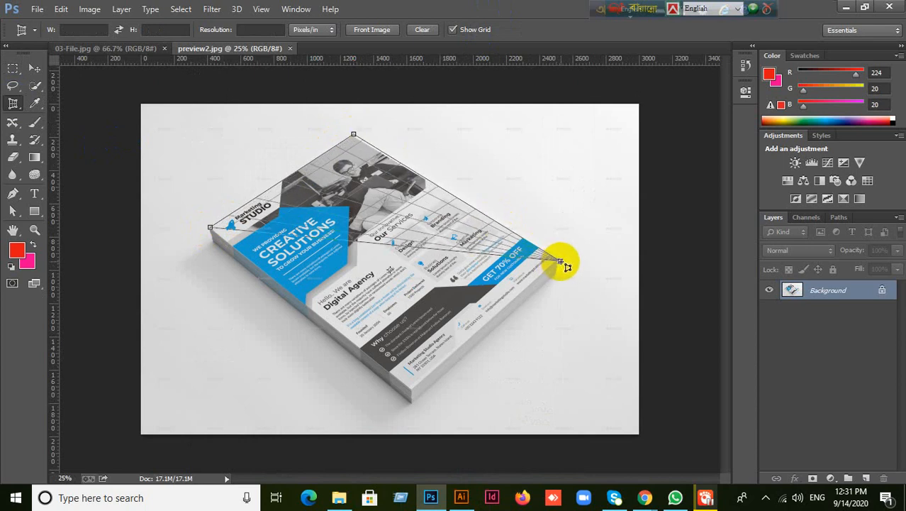
pyautogui.click(410, 388)
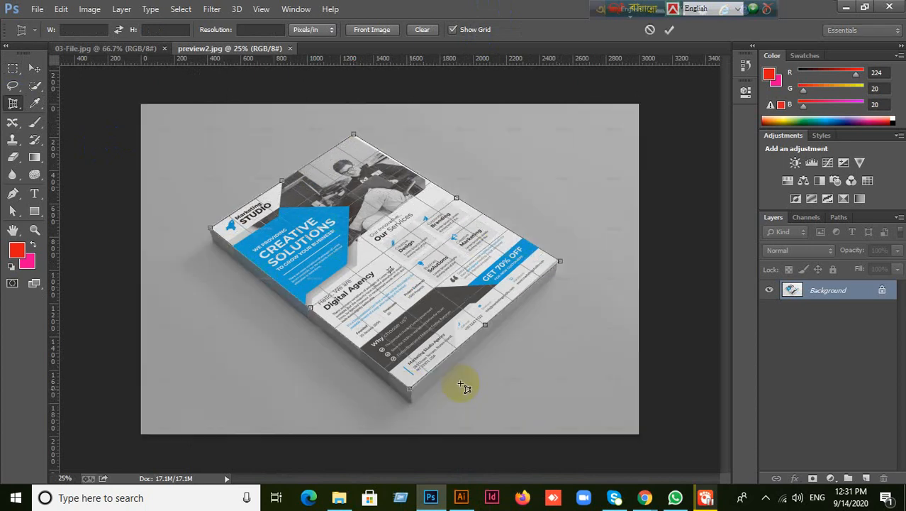
pyautogui.click(669, 30)
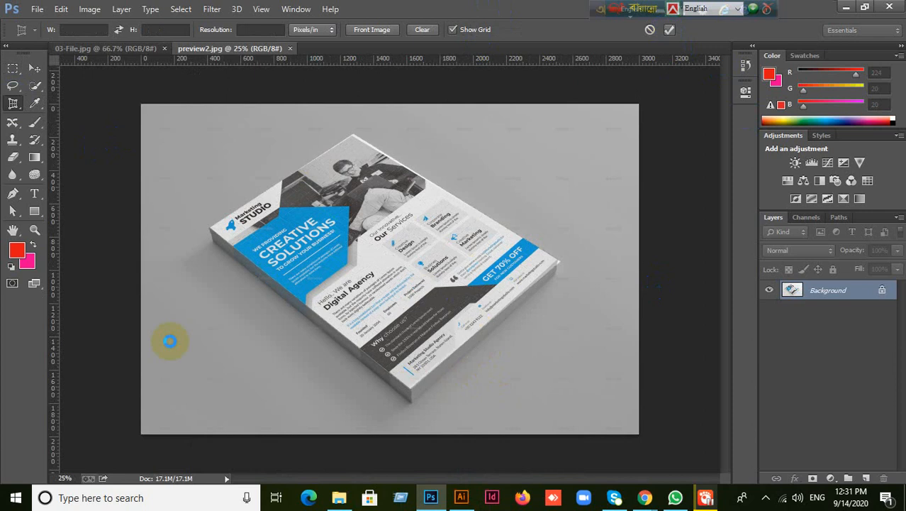
# - Rotate the image 180° and then 90° counter-clockwise so the flyer is portrait
pyautogui.click(89, 9)
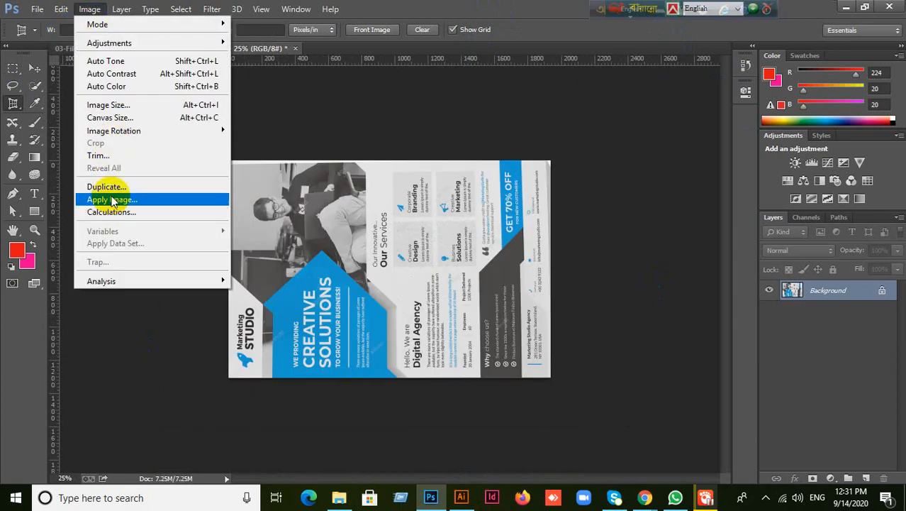
pyautogui.moveTo(121, 132)
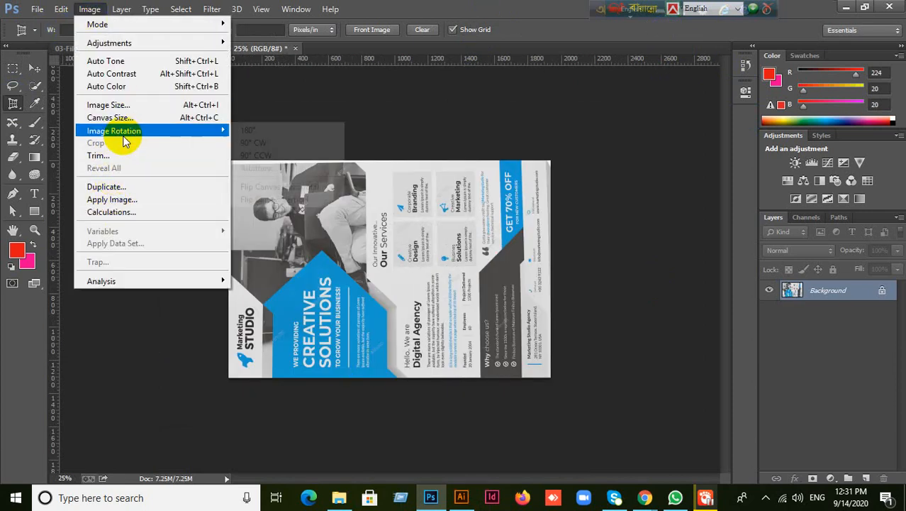
pyautogui.click(245, 132)
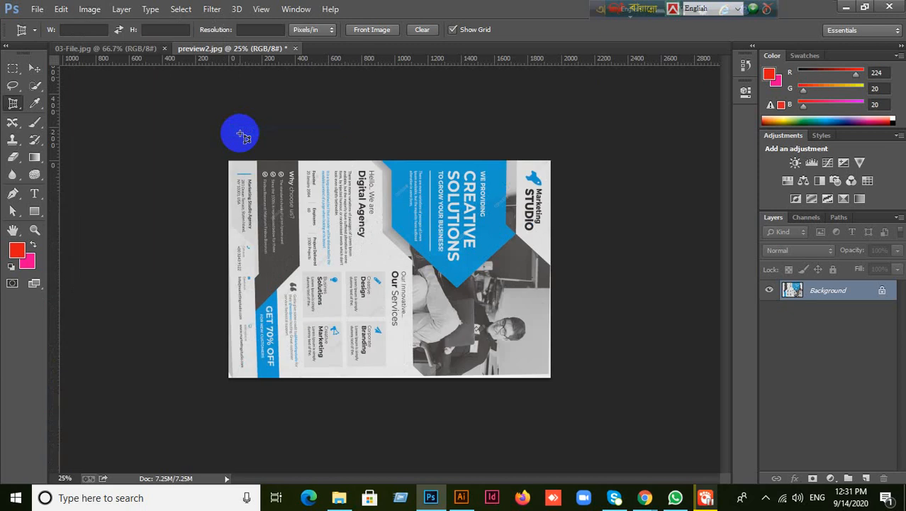
pyautogui.click(90, 9)
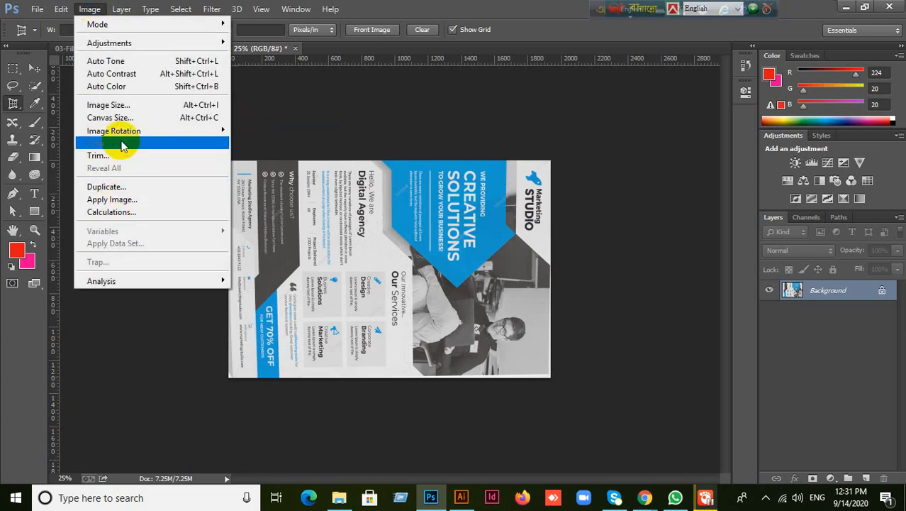
pyautogui.moveTo(126, 132)
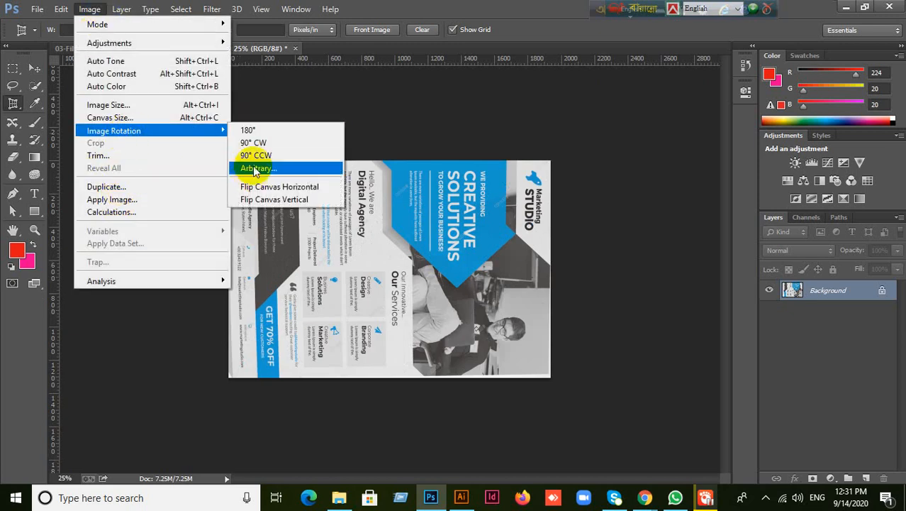
pyautogui.click(254, 155)
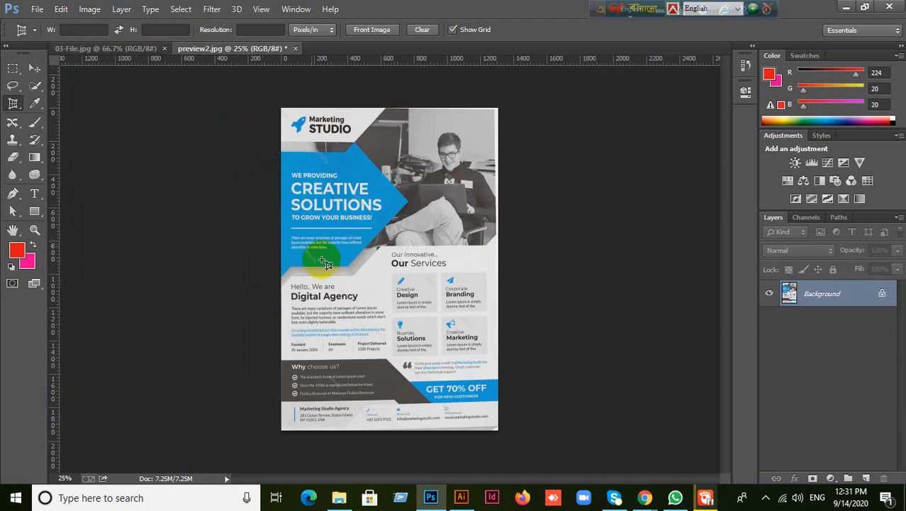
pyautogui.click(34, 68)
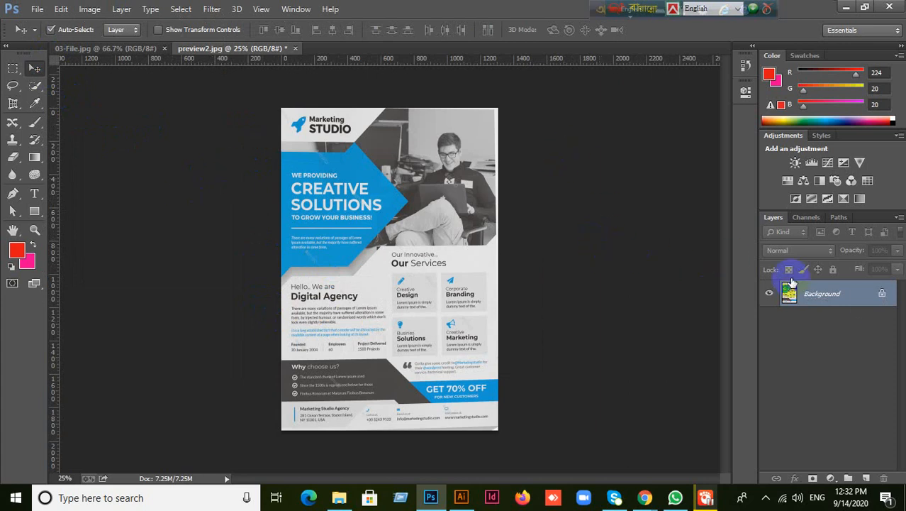
# - Unlock the Background layer as Layer 0, then try a ~92° transform rotation and undo it
pyautogui.click(883, 295)
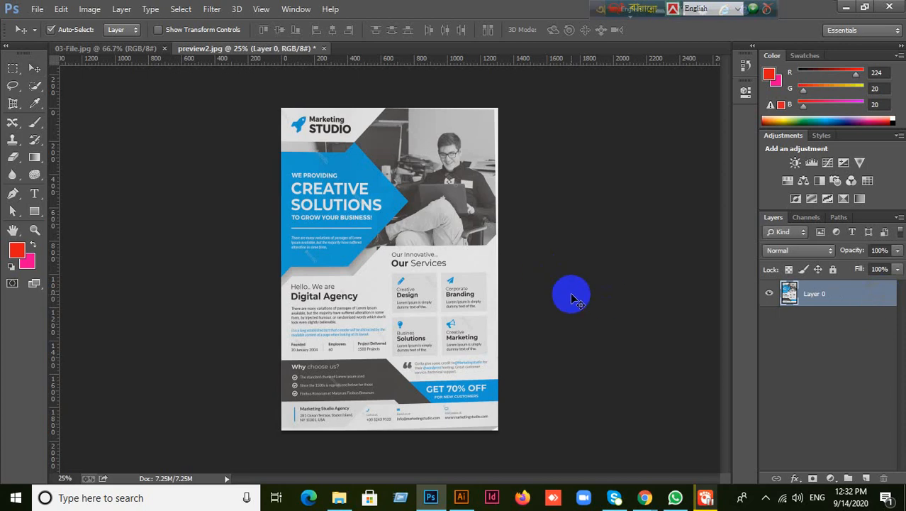
pyautogui.hotkey('ctrl', 't')
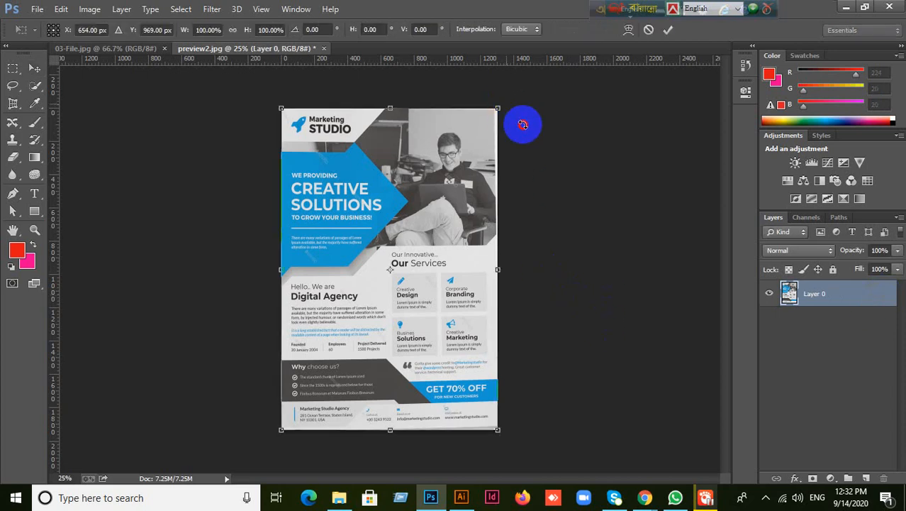
pyautogui.moveTo(522, 125); pyautogui.dragTo(525, 376)
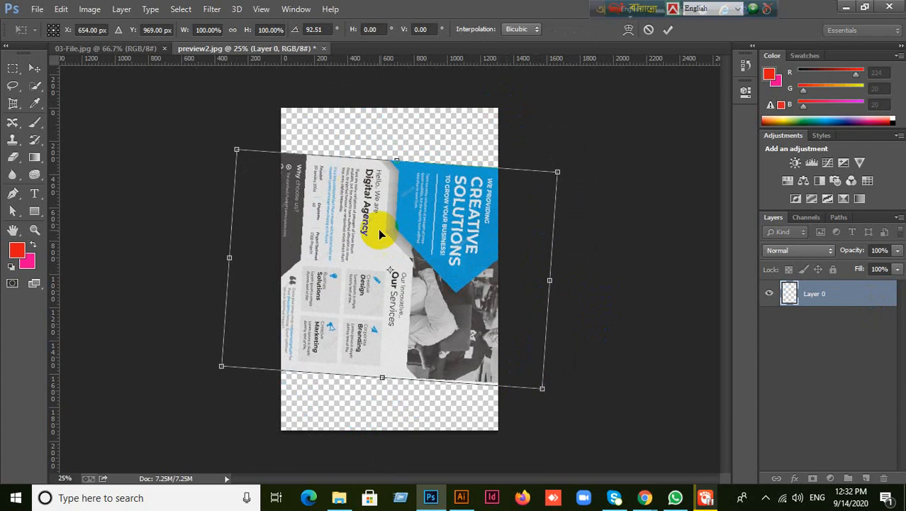
pyautogui.click(668, 30)
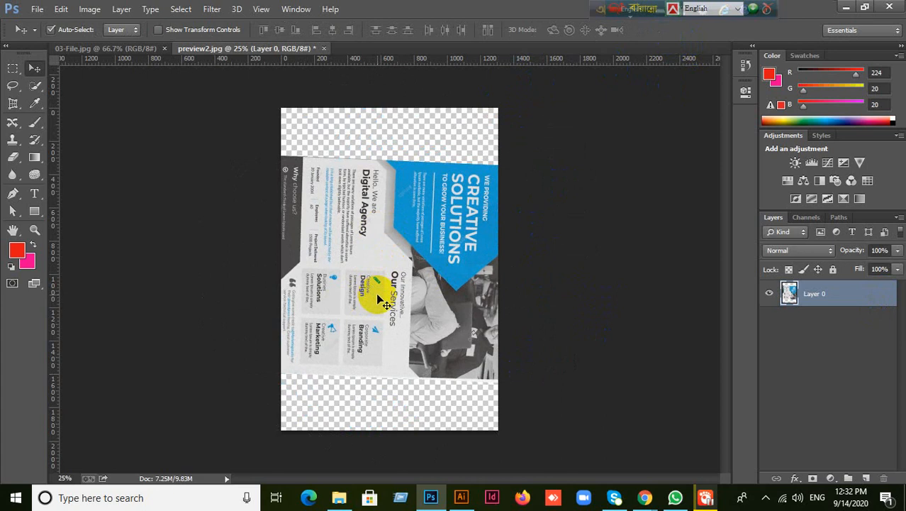
pyautogui.hotkey('ctrl', 'z')
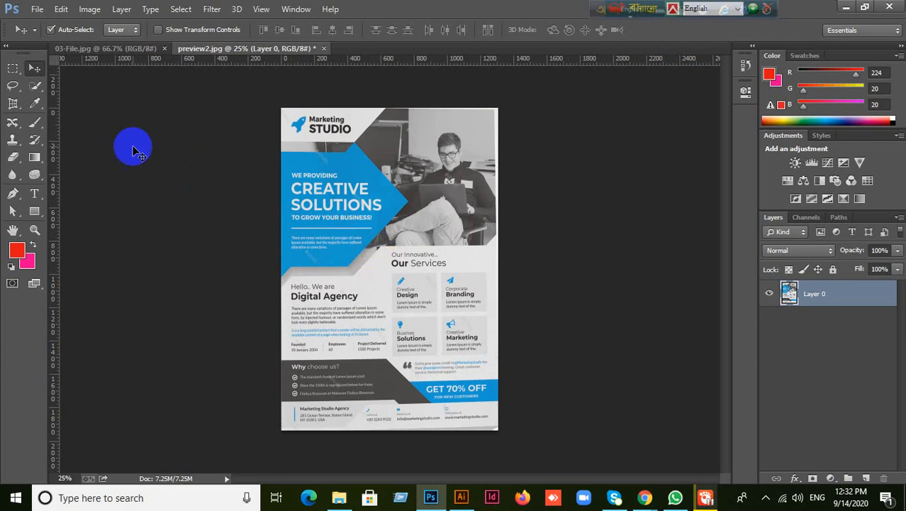
pyautogui.click(34, 211)
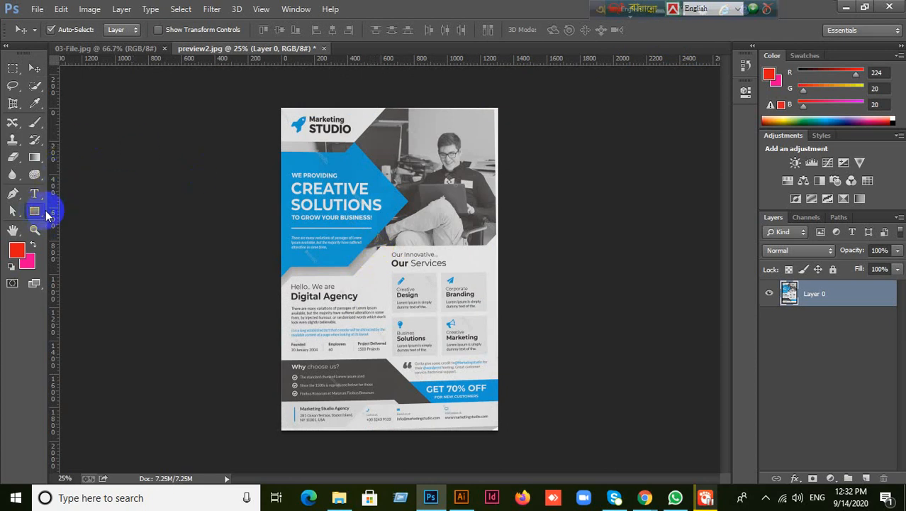
pyautogui.moveTo(334, 205); pyautogui.dragTo(425, 317)
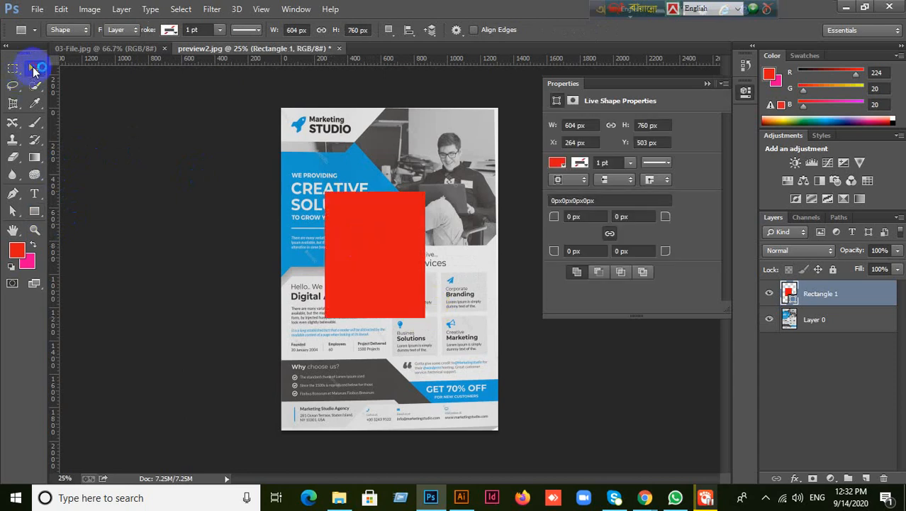
pyautogui.click(33, 69)
pyautogui.click(127, 168)
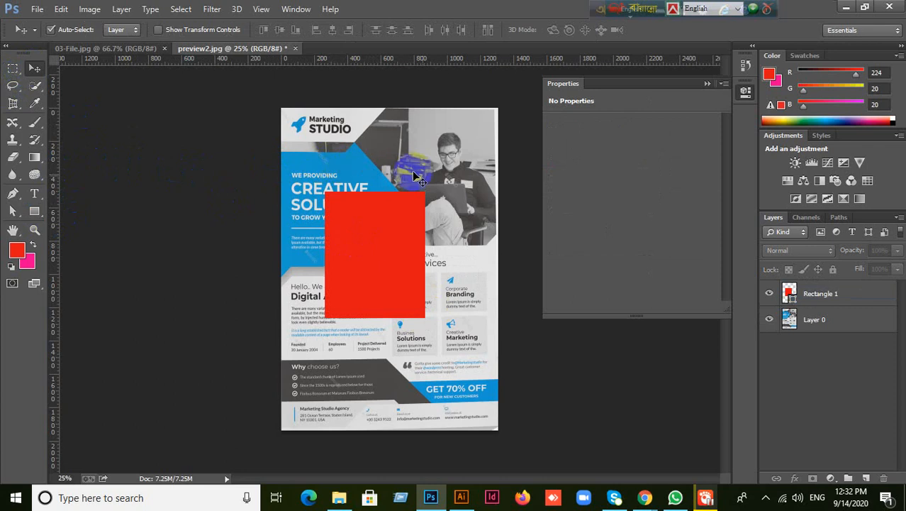
pyautogui.click(823, 294)
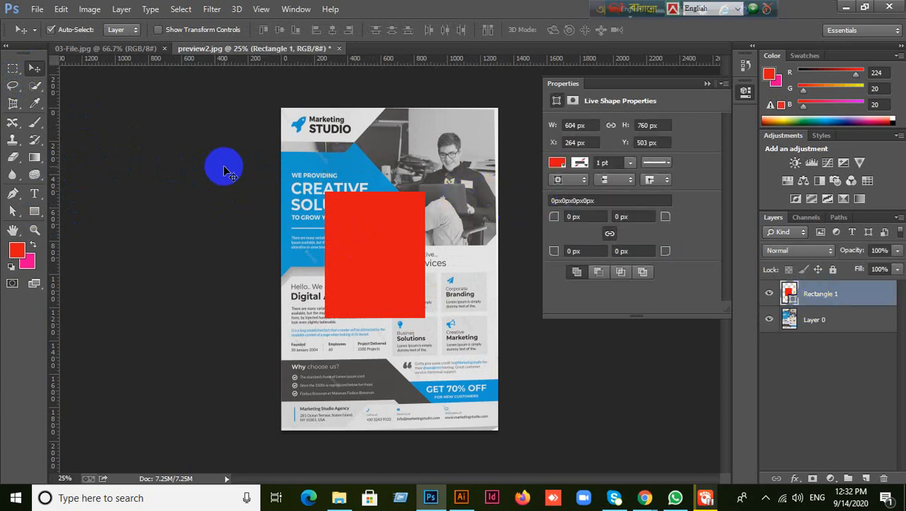
pyautogui.hotkey('ctrl', 't')
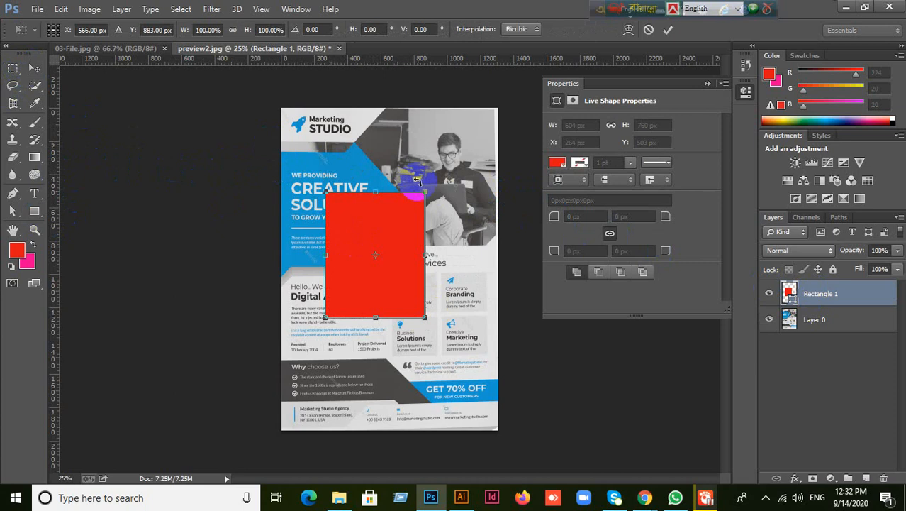
pyautogui.moveTo(434, 186); pyautogui.dragTo(344, 213)
pyautogui.press('Return')
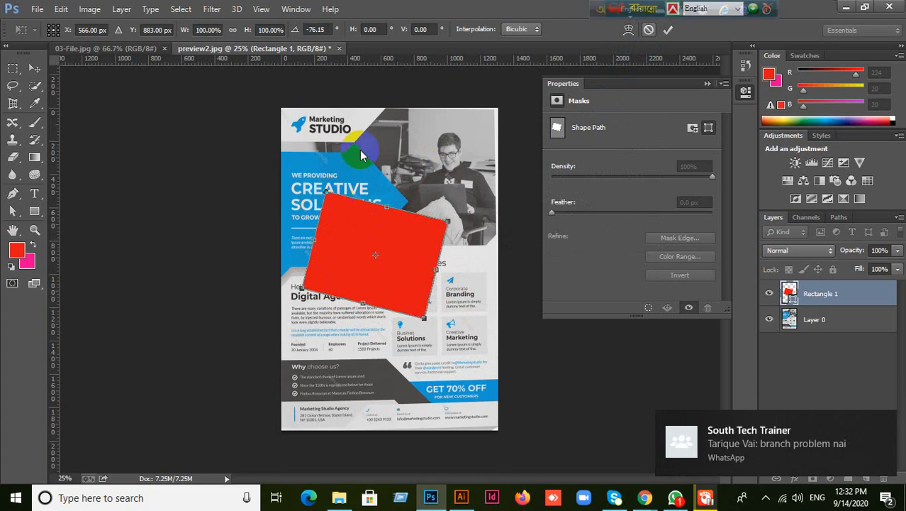
pyautogui.hotkey('ctrl', 'z')
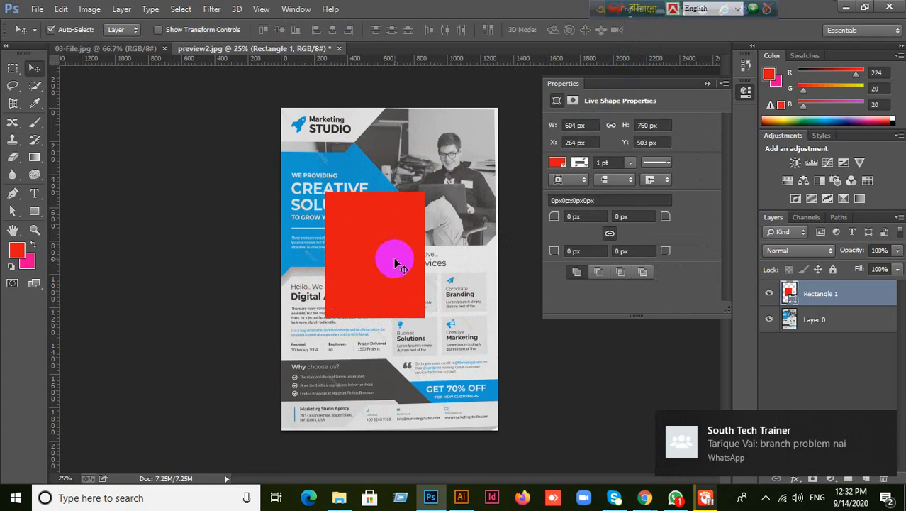
pyautogui.press('Delete')
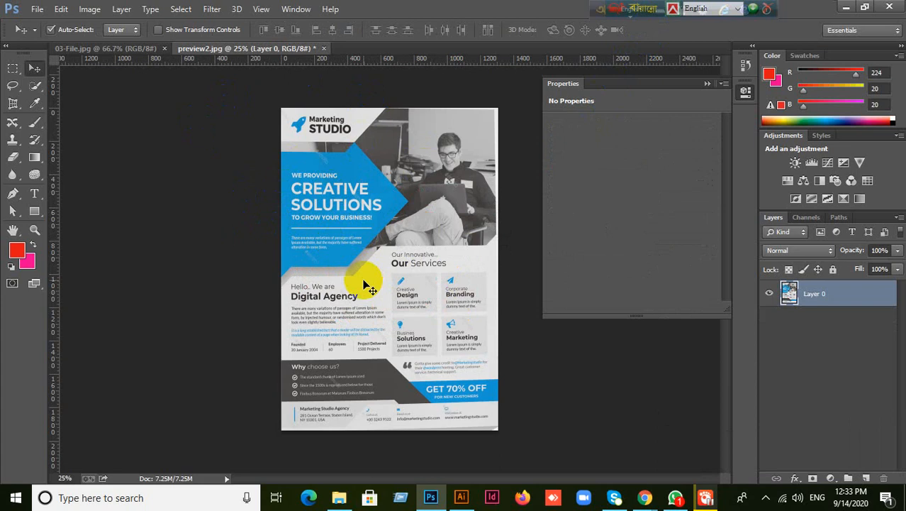
pyautogui.hotkey('ctrl', 't')
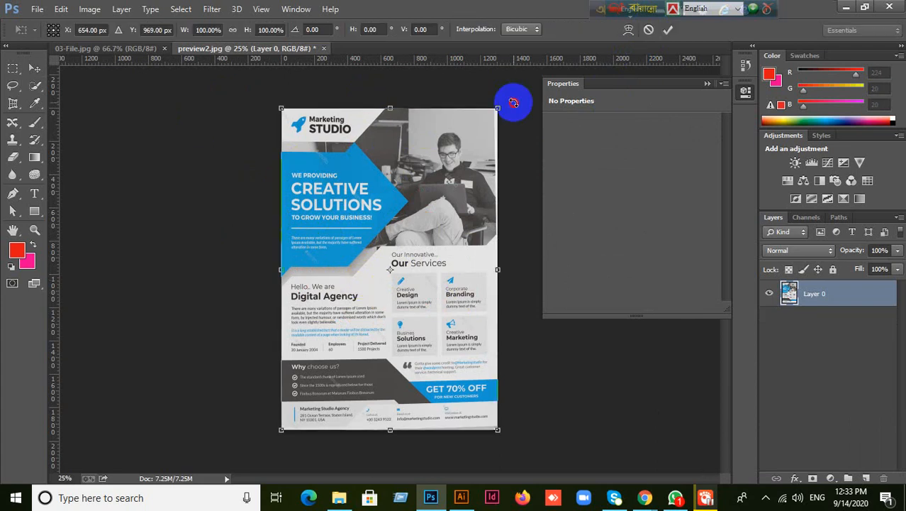
pyautogui.moveTo(514, 103); pyautogui.dragTo(546, 172)
pyautogui.hotkey('ctrl', 'z')
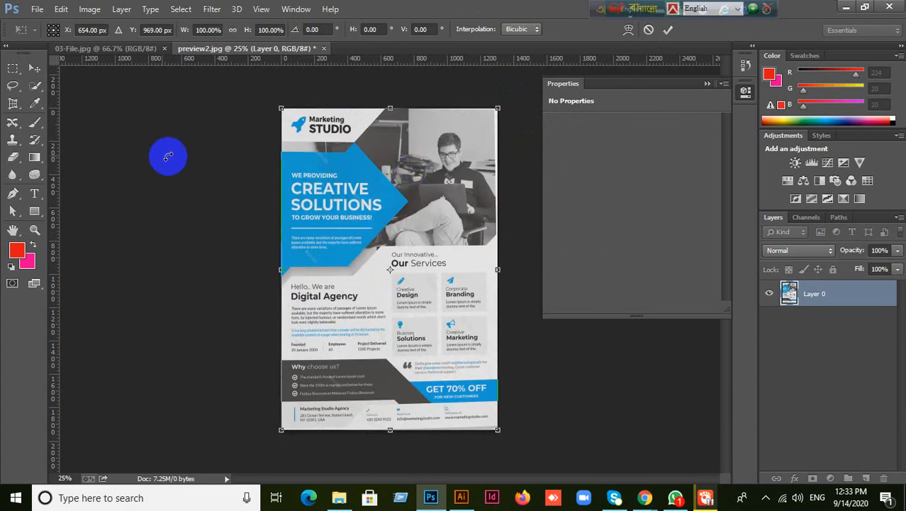
pyautogui.click(33, 67)
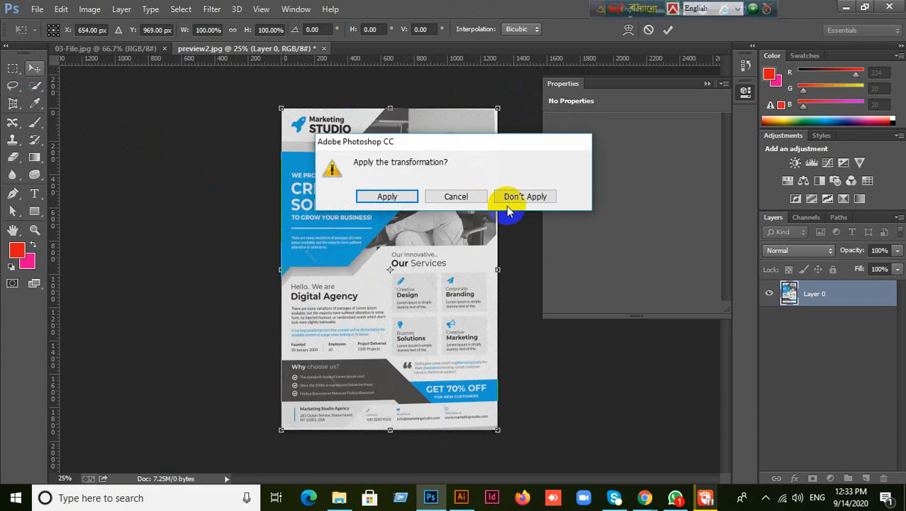
pyautogui.click(460, 196)
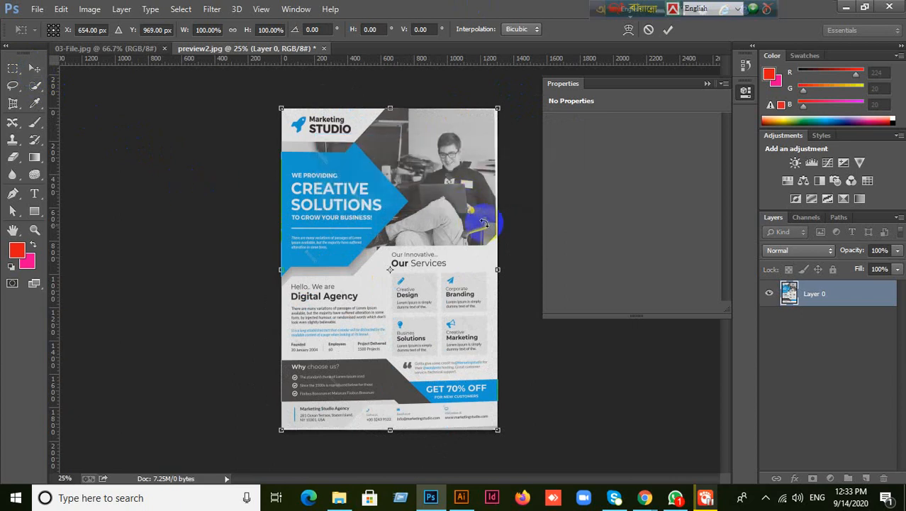
pyautogui.click(647, 30)
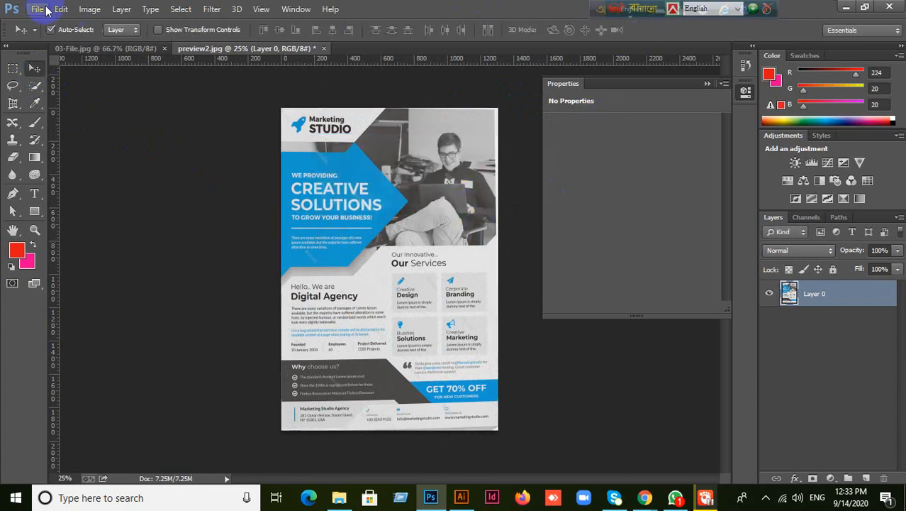
pyautogui.click(37, 10)
pyautogui.click(48, 23)
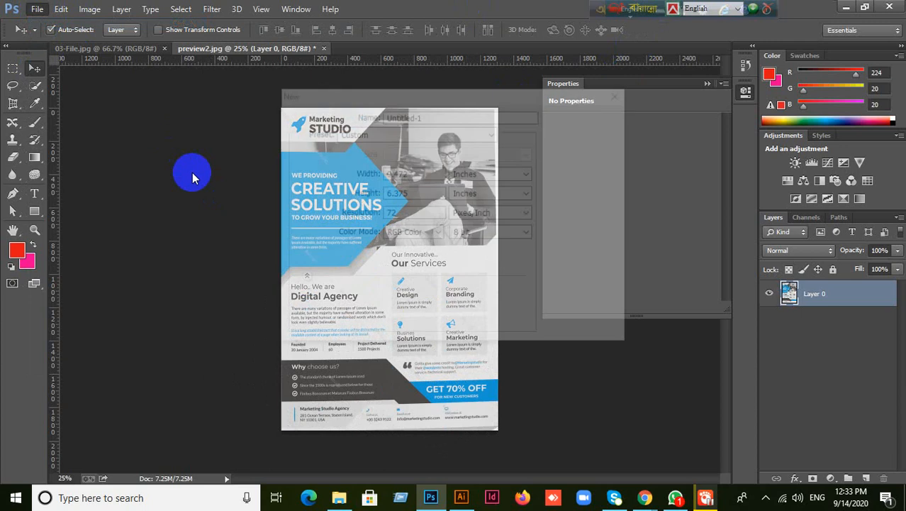
pyautogui.click(588, 134)
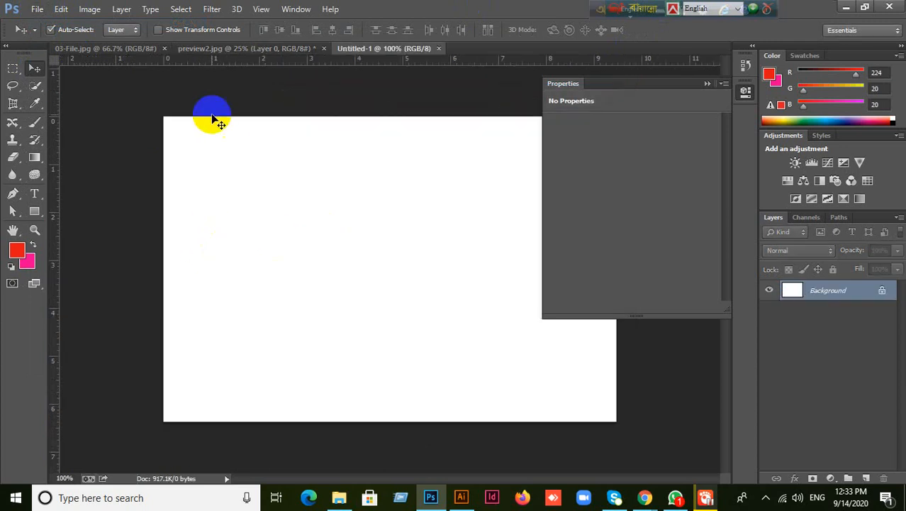
pyautogui.click(227, 55)
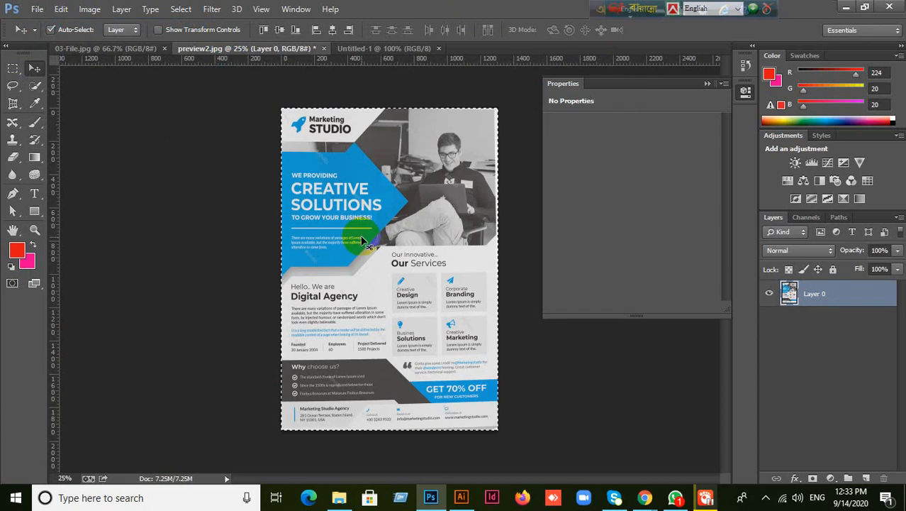
pyautogui.click(374, 50)
pyautogui.click(706, 83)
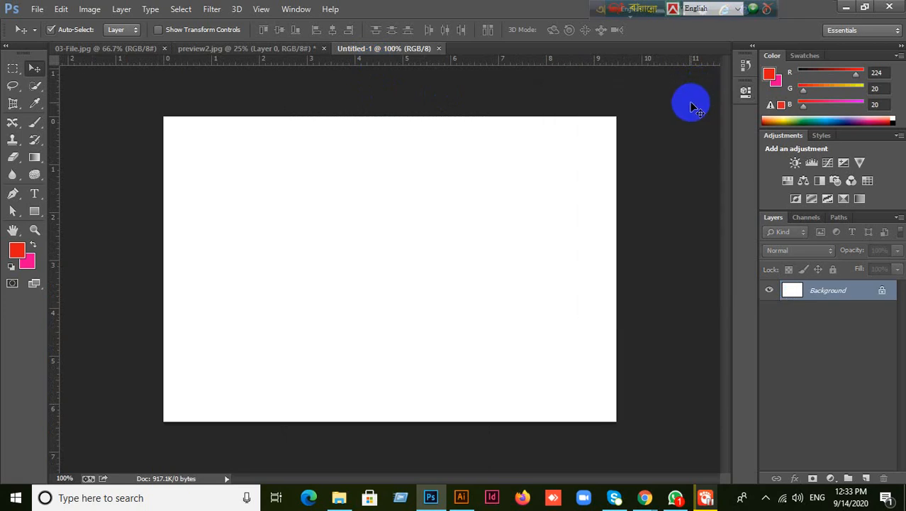
pyautogui.hotkey('ctrl', 'v')
pyautogui.hotkey('ctrl', '-')
pyautogui.hotkey('ctrl', '-')
pyautogui.hotkey('ctrl', '-')
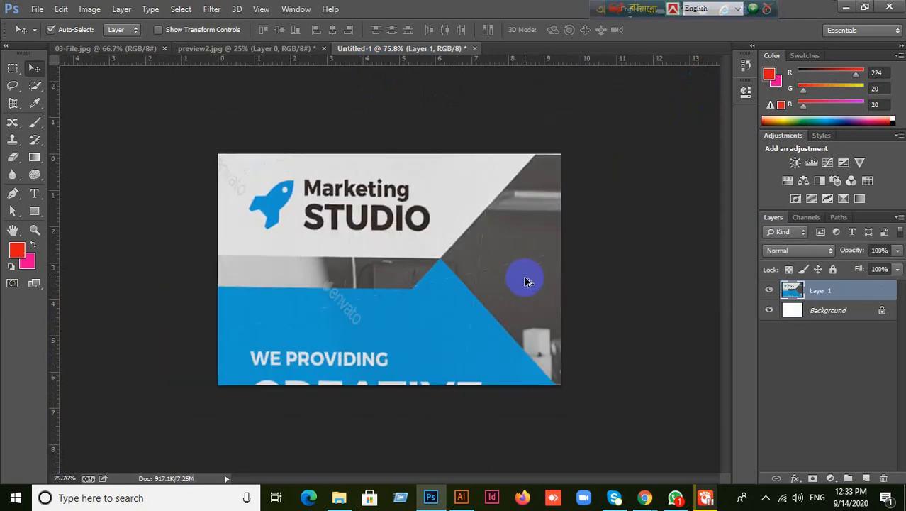
pyautogui.press('alt')
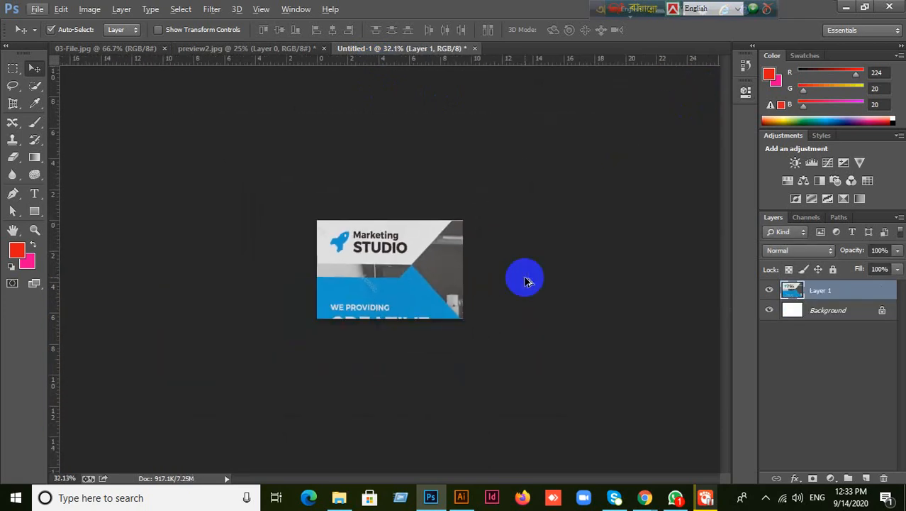
pyautogui.hotkey('ctrl', 't')
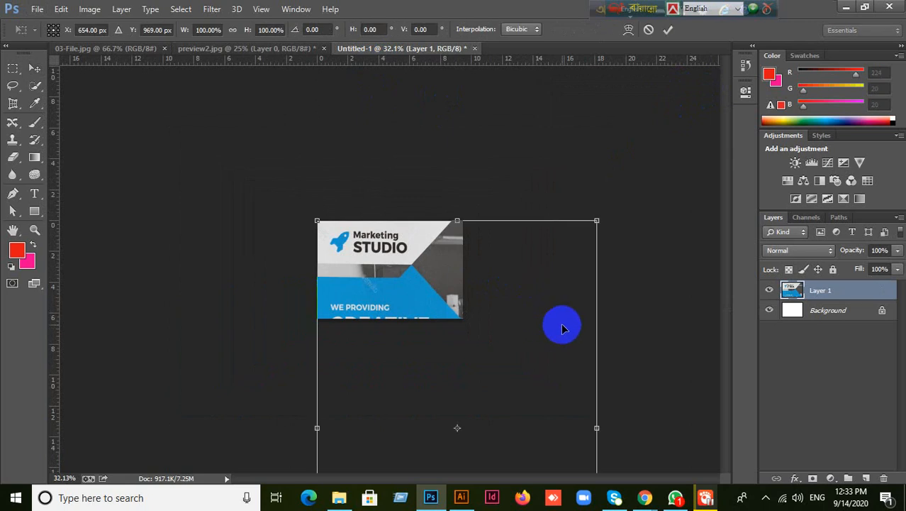
pyautogui.hotkey('ctrl', '-')
pyautogui.hotkey('ctrl', '-')
pyautogui.hotkey('ctrl', '-')
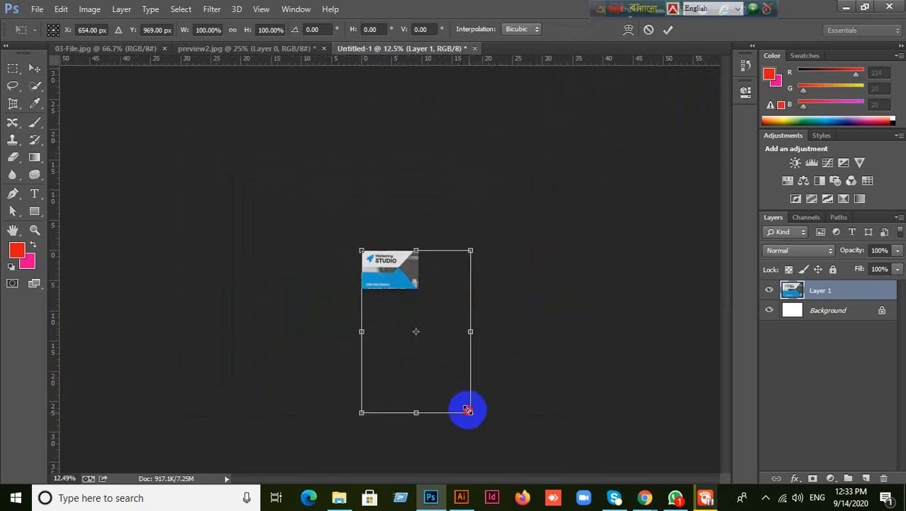
pyautogui.moveTo(468, 409); pyautogui.dragTo(388, 272)
pyautogui.click(667, 29)
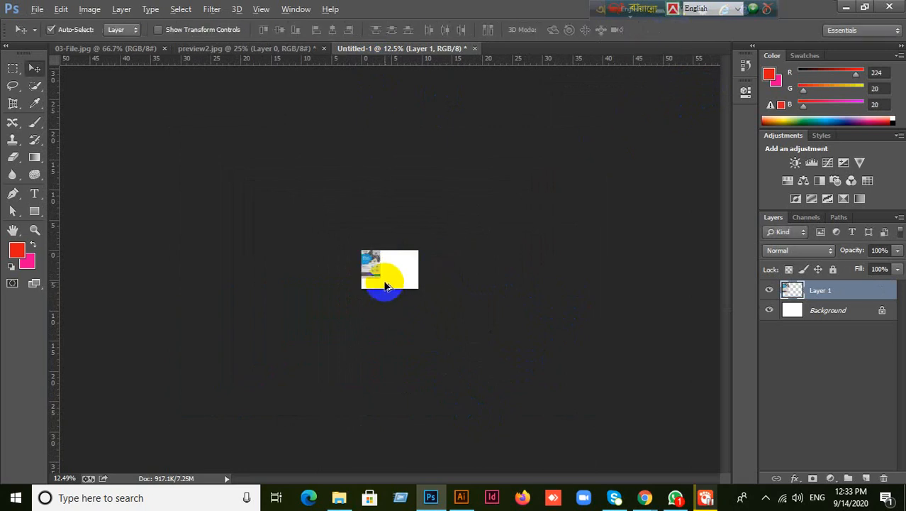
pyautogui.scroll(5, 385, 284)
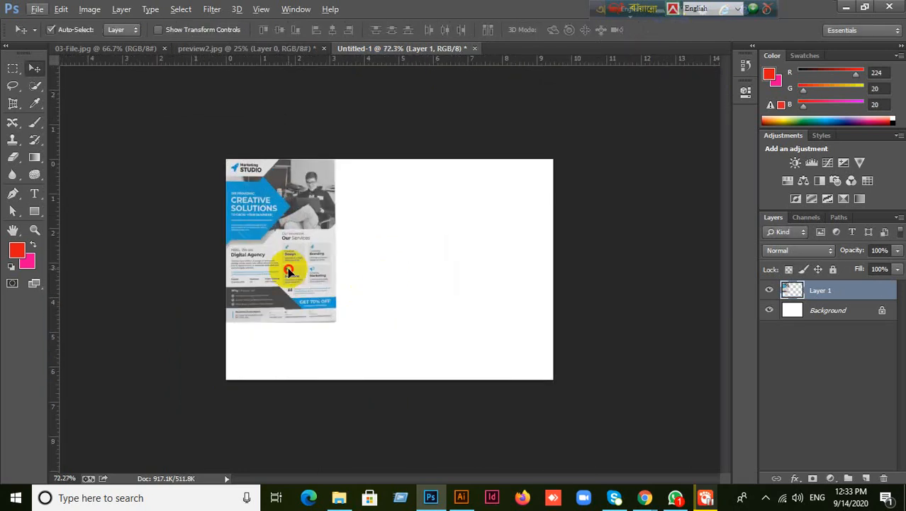
pyautogui.moveTo(288, 272); pyautogui.dragTo(368, 307)
pyautogui.hotkey('ctrl', 't')
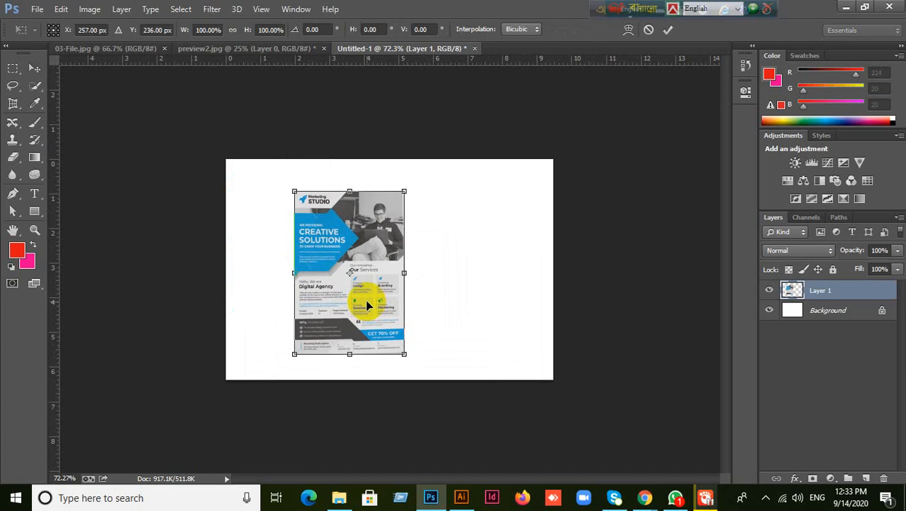
pyautogui.moveTo(425, 186); pyautogui.dragTo(551, 370)
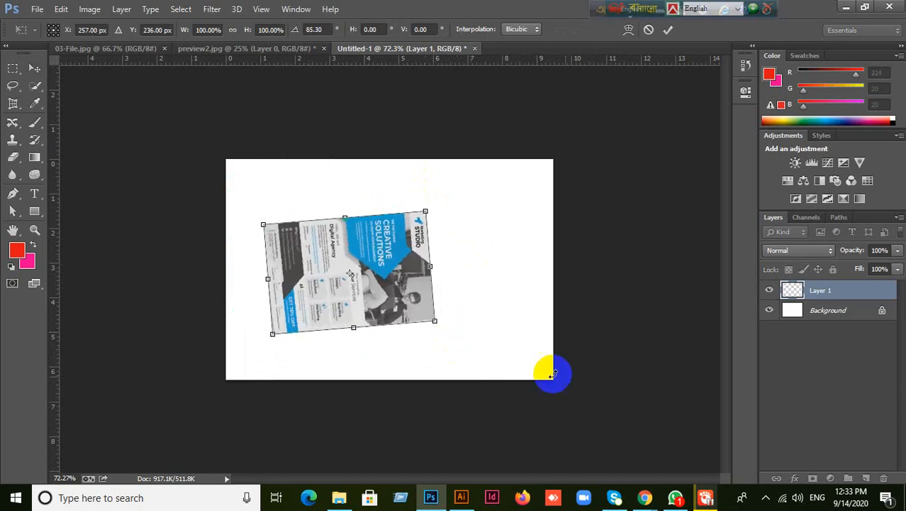
pyautogui.click(668, 29)
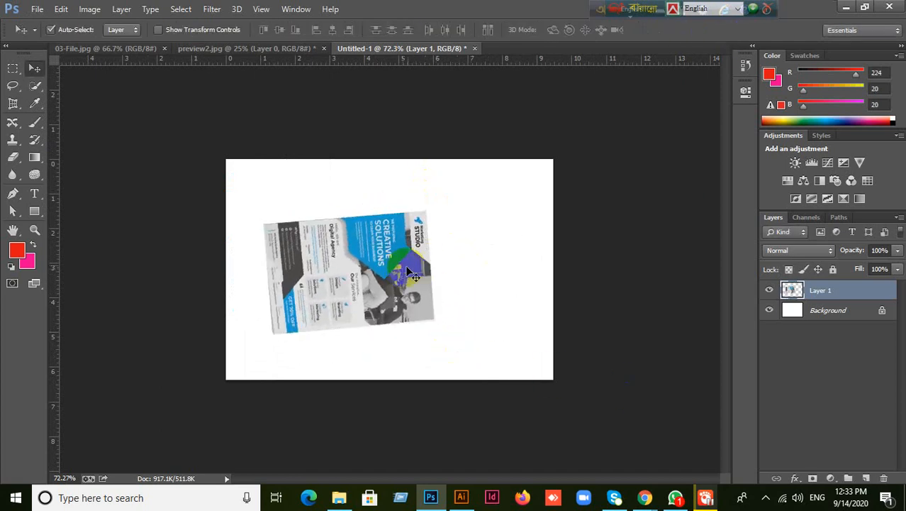
pyautogui.click(474, 48)
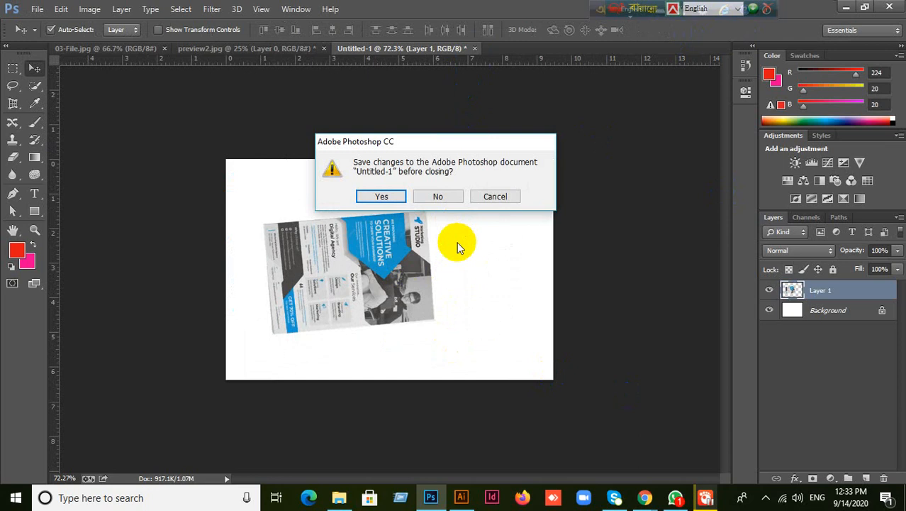
pyautogui.click(436, 197)
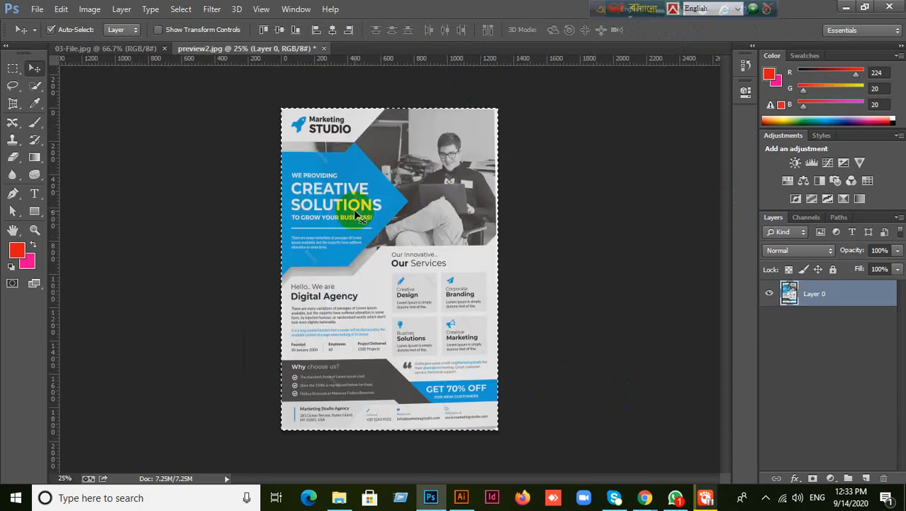
# - Deselect and Save for Web as JPEG preview2 on the Desktop, previewing at 50%
pyautogui.hotkey('ctrl', 'd')
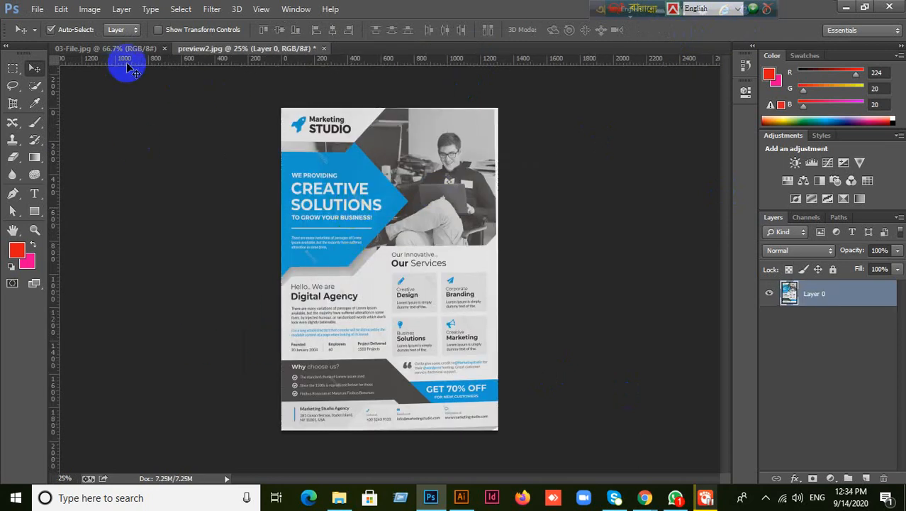
pyautogui.click(37, 8)
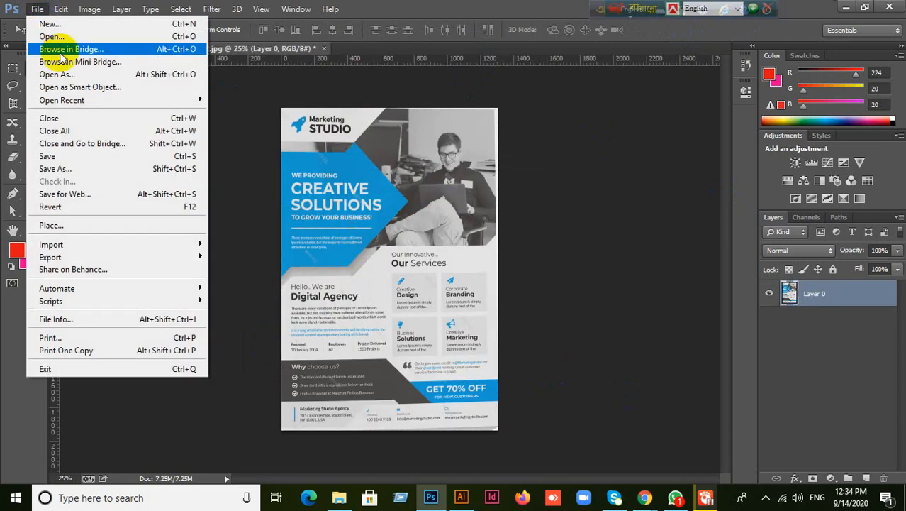
pyautogui.click(71, 194)
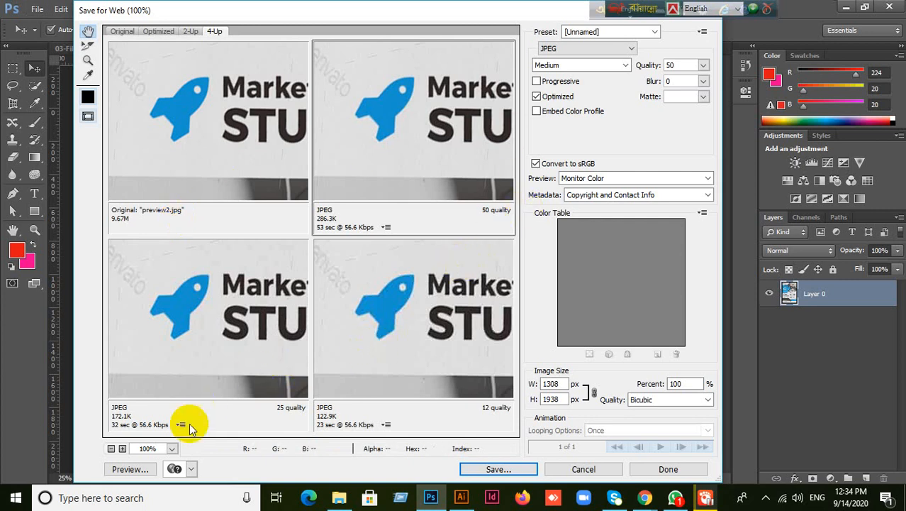
pyautogui.click(172, 448)
pyautogui.click(173, 231)
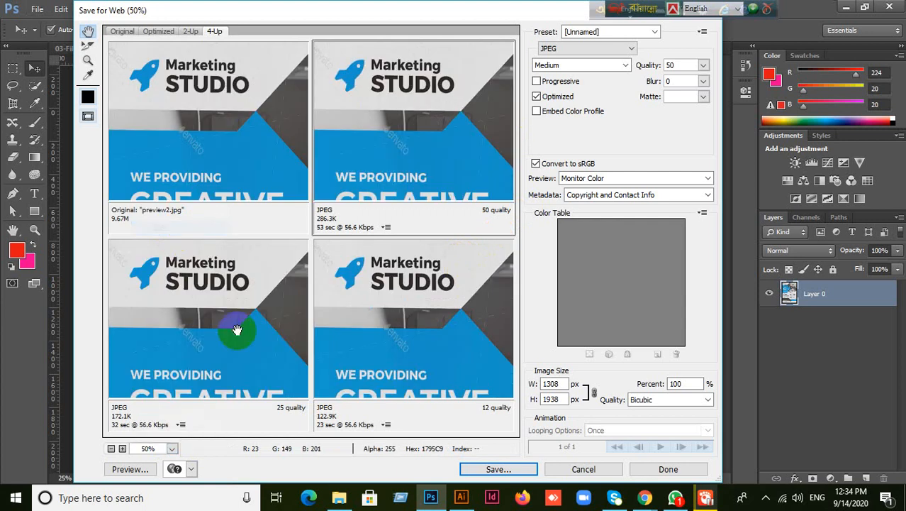
pyautogui.click(498, 470)
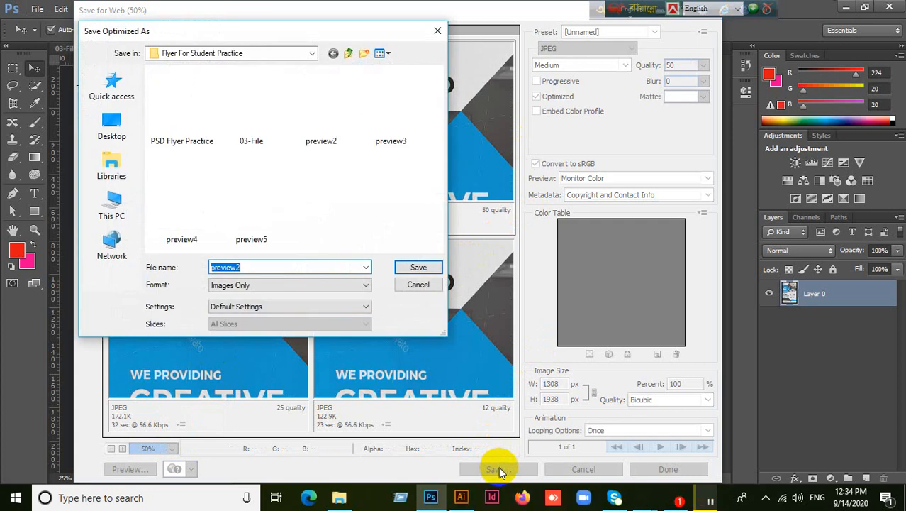
pyautogui.click(110, 124)
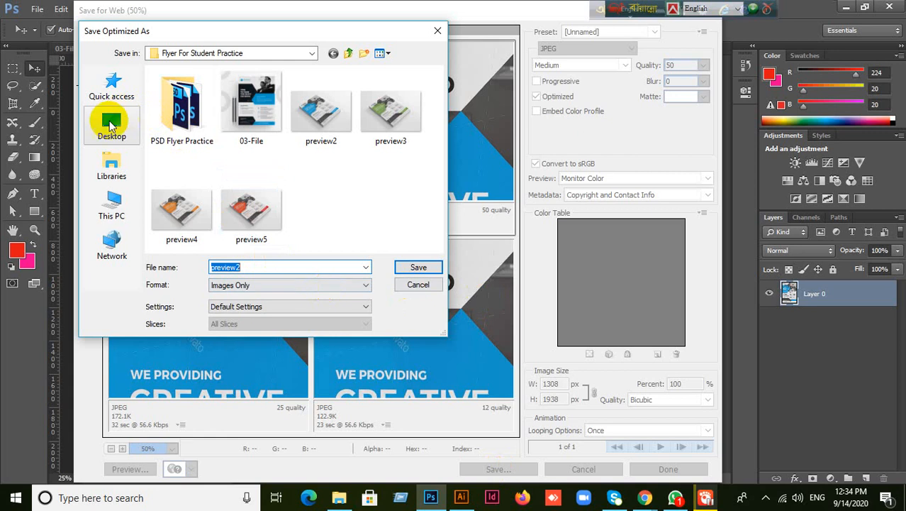
pyautogui.click(431, 267)
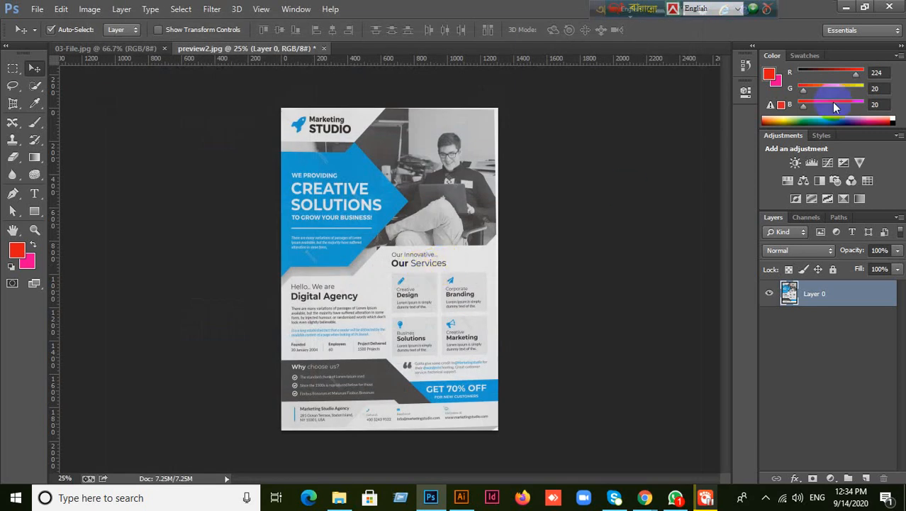
# - Minimize Photoshop and File Explorer to show the saved preview2 on the desktop
pyautogui.click(846, 12)
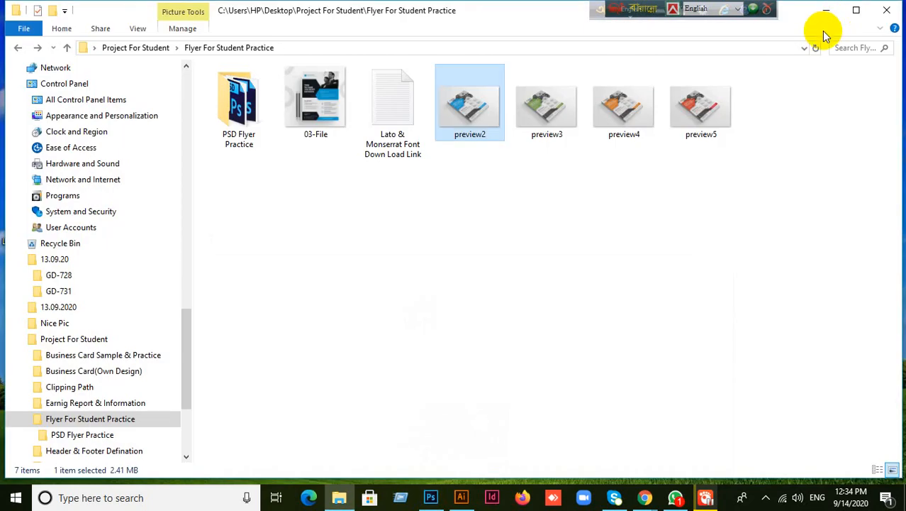
pyautogui.click(851, 9)
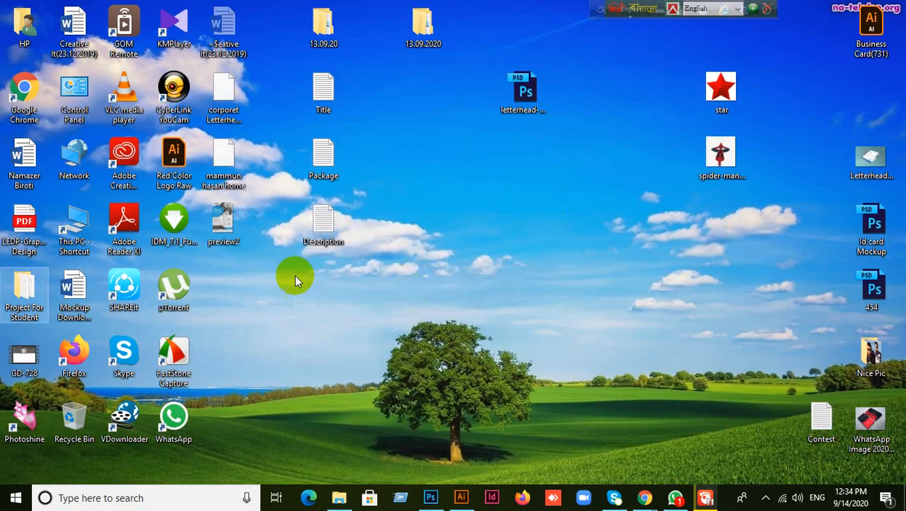
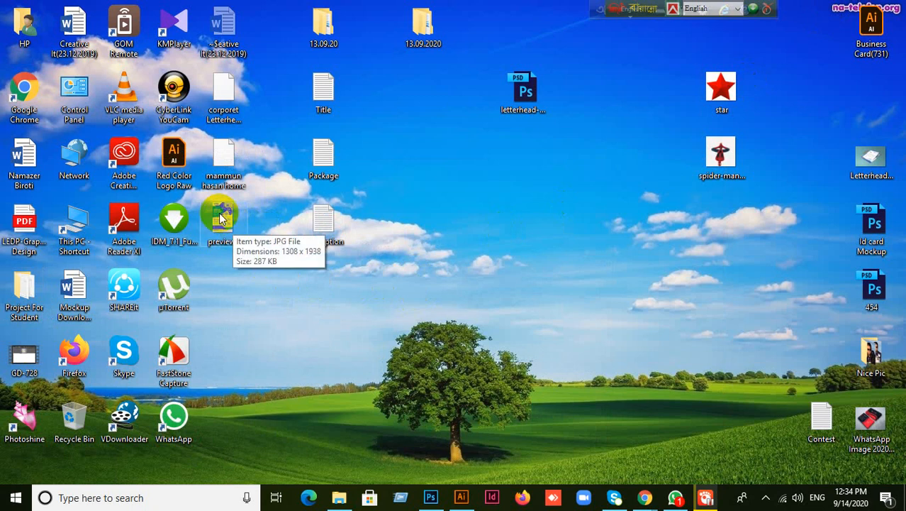
# - Place the preview2.jpg flyer image from the desktop onto the Untitled-2 artboard
pyautogui.moveTo(221, 217); pyautogui.dragTo(443, 209)
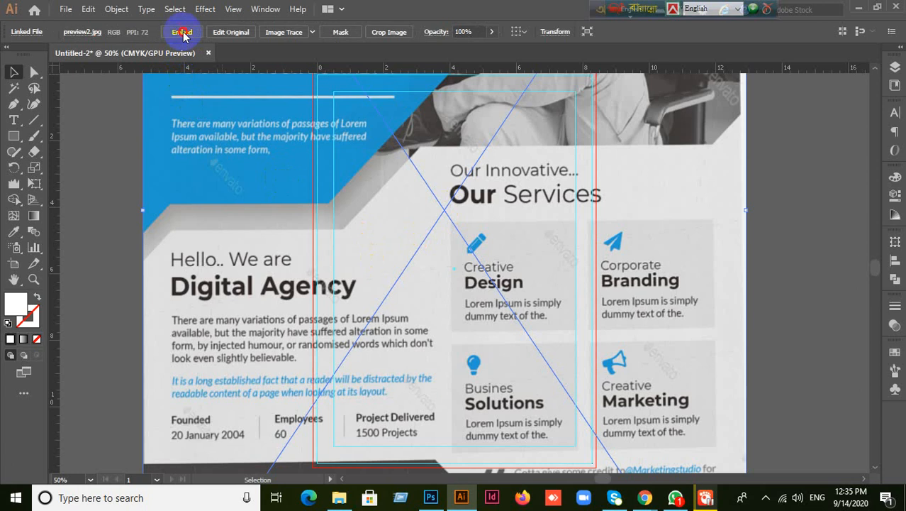
# - Embed the placed flyer image, shrink it and move it down onto the artboard
pyautogui.click(183, 32)
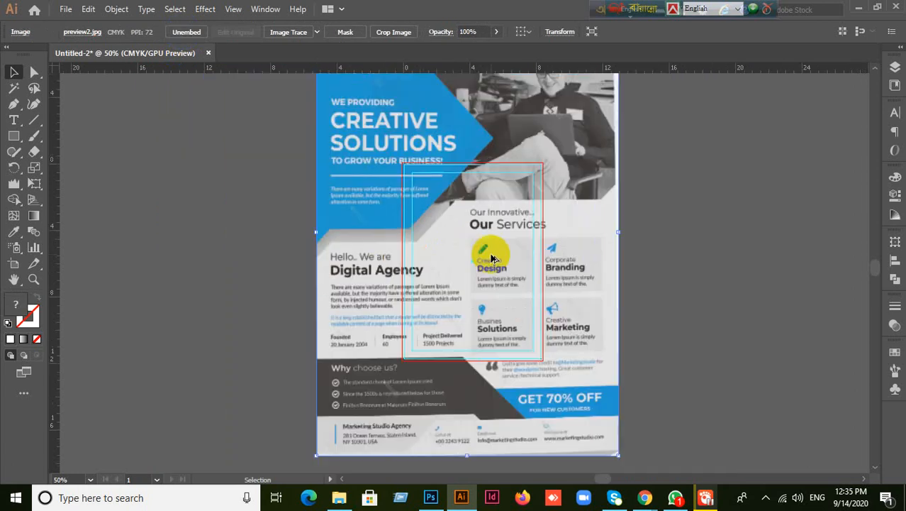
pyautogui.scroll(-2, 491, 258)
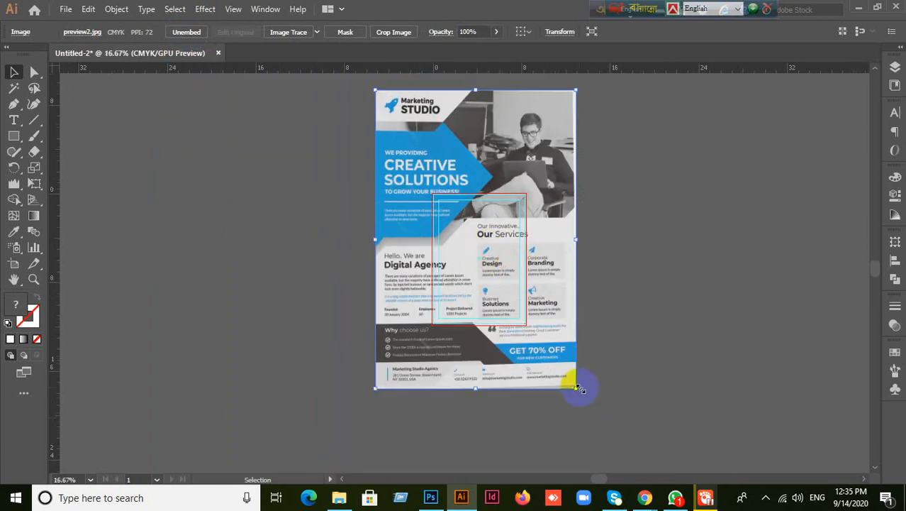
pyautogui.moveTo(580, 386); pyautogui.dragTo(516, 313)
pyautogui.scroll(1, 543, 302)
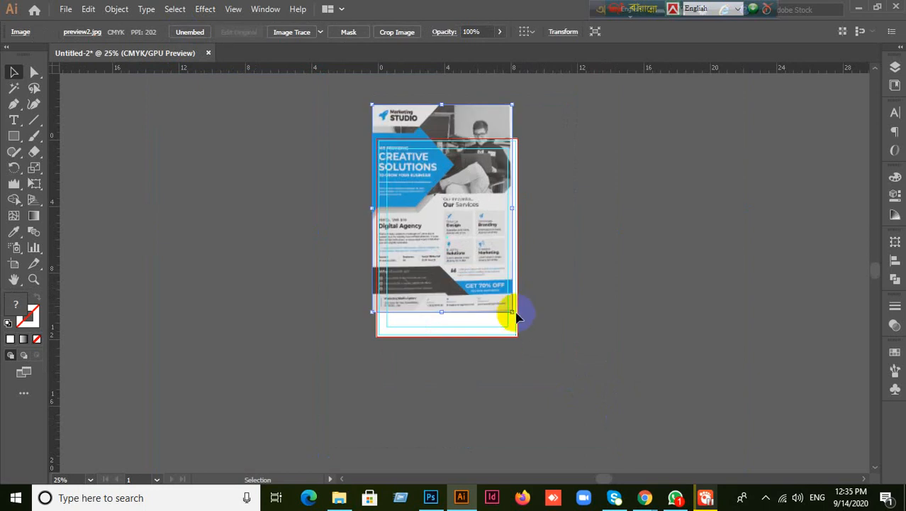
pyautogui.scroll(1, 573, 314)
pyautogui.moveTo(448, 297); pyautogui.dragTo(451, 350)
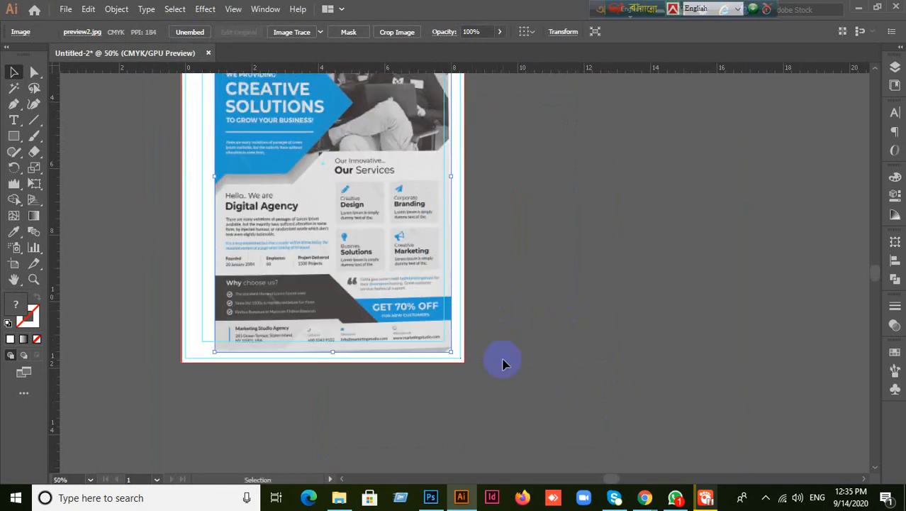
# - Shift and resize the flyer image so it fills the whole artboard
pyautogui.scroll(2, 560, 246)
pyautogui.scroll(4, 562, 246)
pyautogui.moveTo(415, 323); pyautogui.dragTo(381, 291)
pyautogui.scroll(-2, 571, 399)
pyautogui.moveTo(429, 404); pyautogui.dragTo(453, 439)
pyautogui.scroll(3, 530, 386)
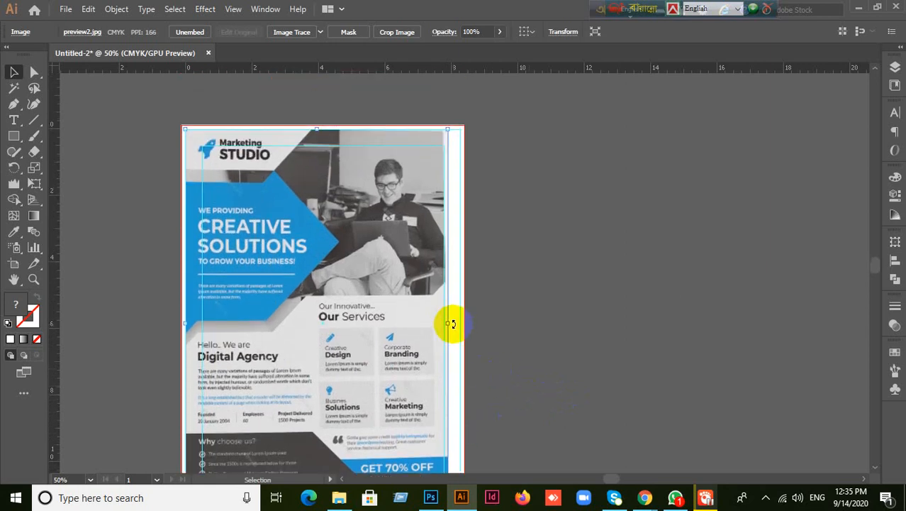
# - Nudge the flyer image into final alignment and deselect it
pyautogui.moveTo(449, 323); pyautogui.dragTo(460, 321)
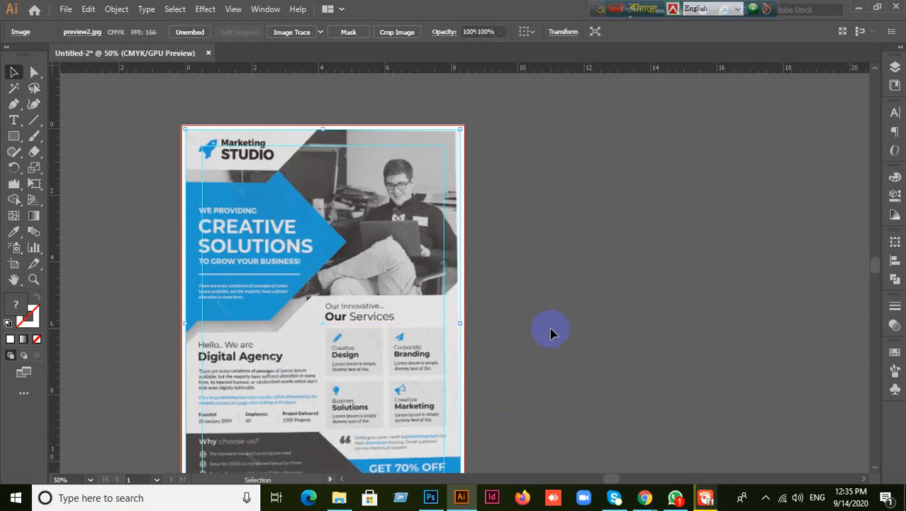
pyautogui.scroll(-1, 550, 330)
pyautogui.press('ctrl')
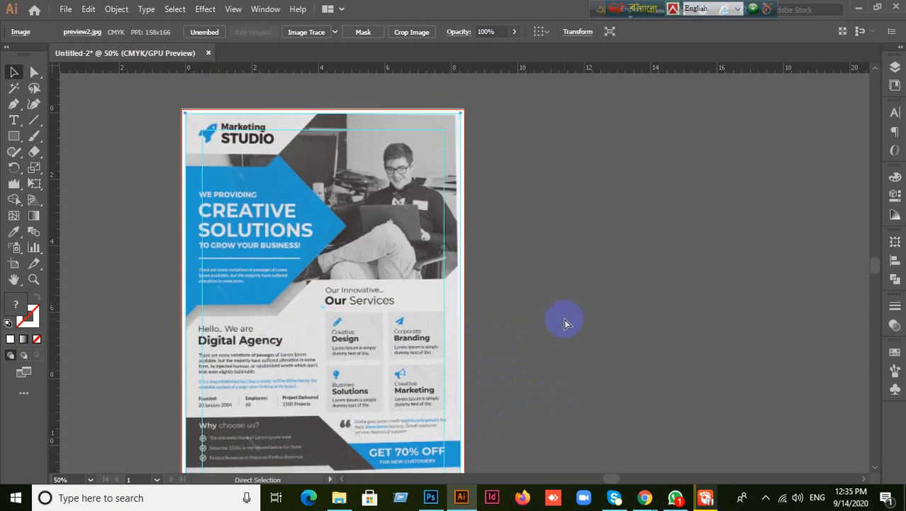
pyautogui.keyDown('ctrl'); pyautogui.click(565, 322); pyautogui.keyUp('ctrl')
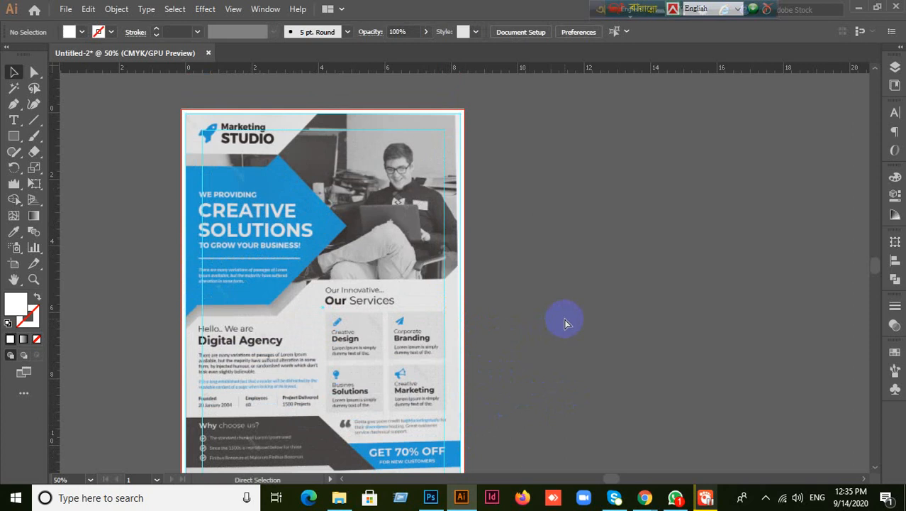
pyautogui.scroll(-3, 560, 305)
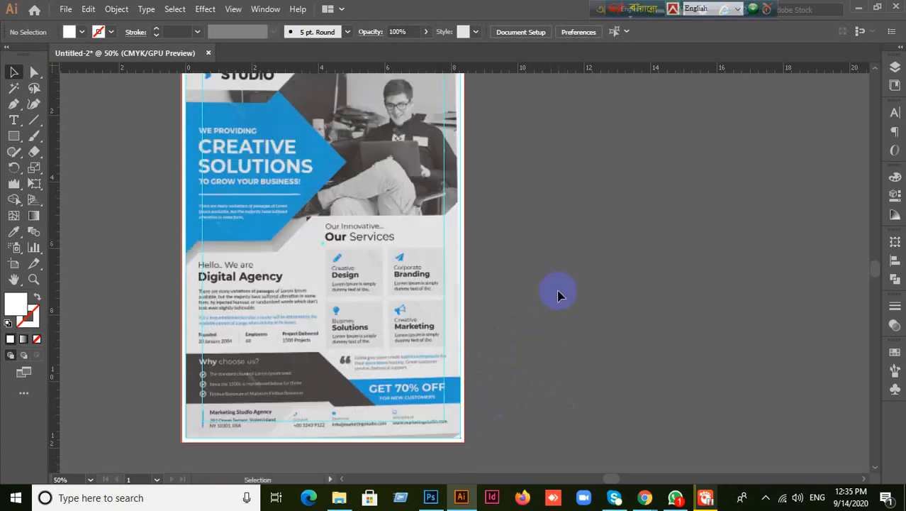
pyautogui.scroll(1, 554, 303)
pyautogui.scroll(-2, 556, 308)
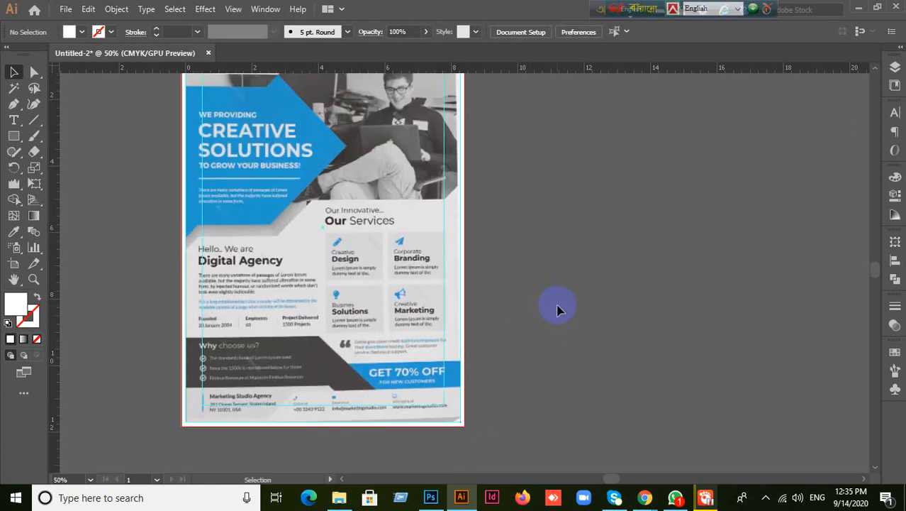
pyautogui.scroll(2, 558, 308)
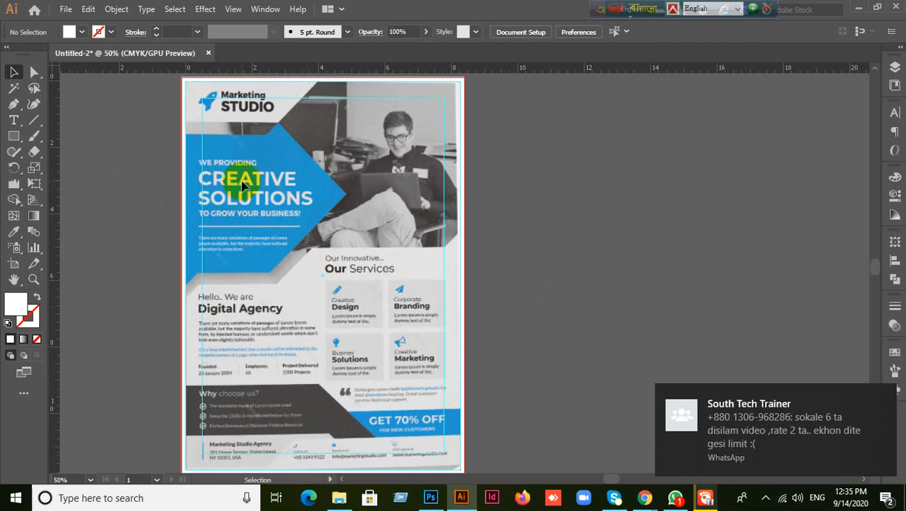
pyautogui.click(17, 138)
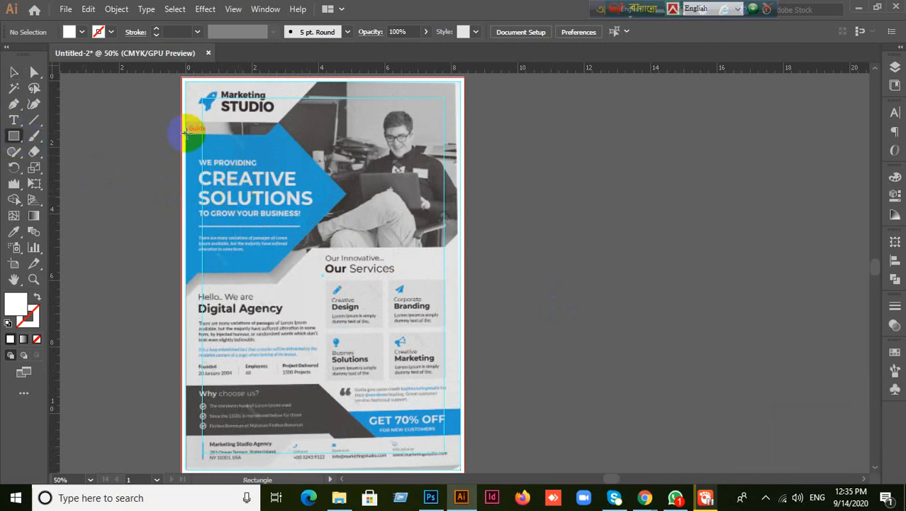
# - Draw a rectangle covering the flyer's blue headline panel, redrawing it once to fit
pyautogui.moveTo(185, 133)
pyautogui.mouseDown()
pyautogui.moveTo(265, 239)
pyautogui.moveTo(270, 275)
pyautogui.mouseUp()
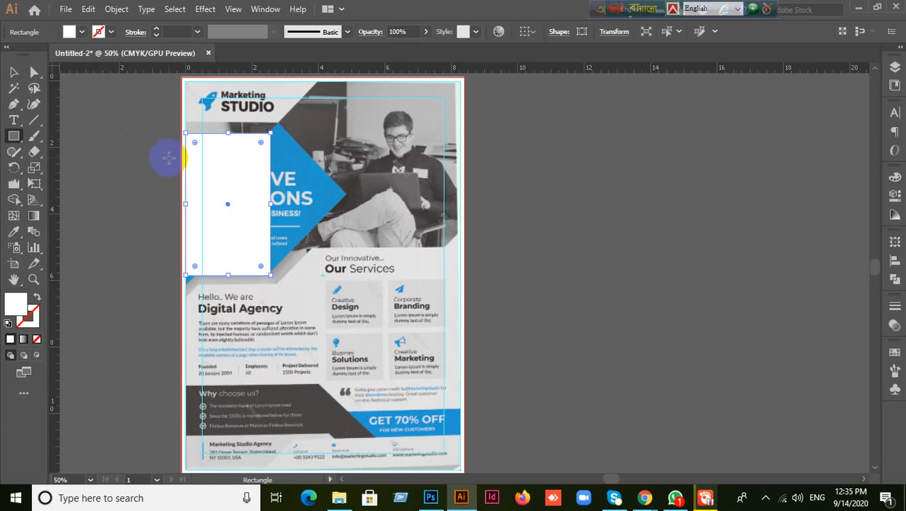
pyautogui.press('Delete')
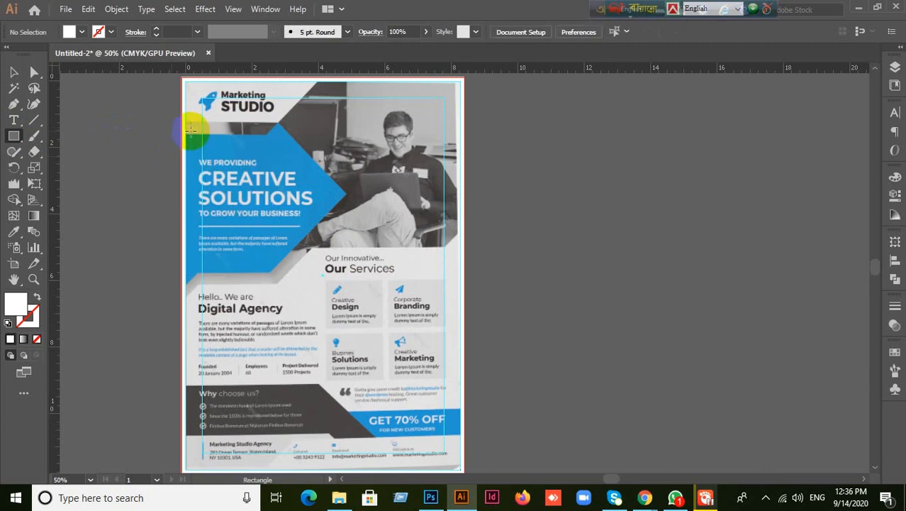
pyautogui.moveTo(184, 133); pyautogui.dragTo(346, 270)
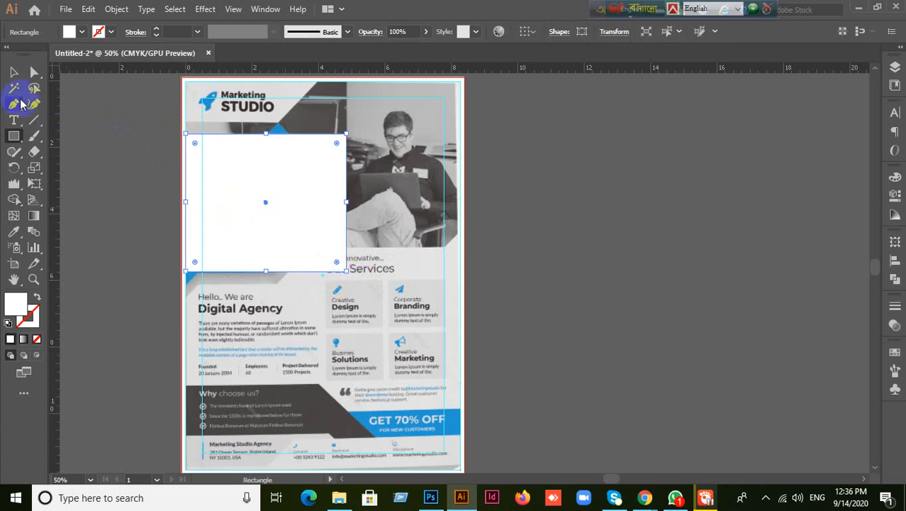
pyautogui.click(13, 73)
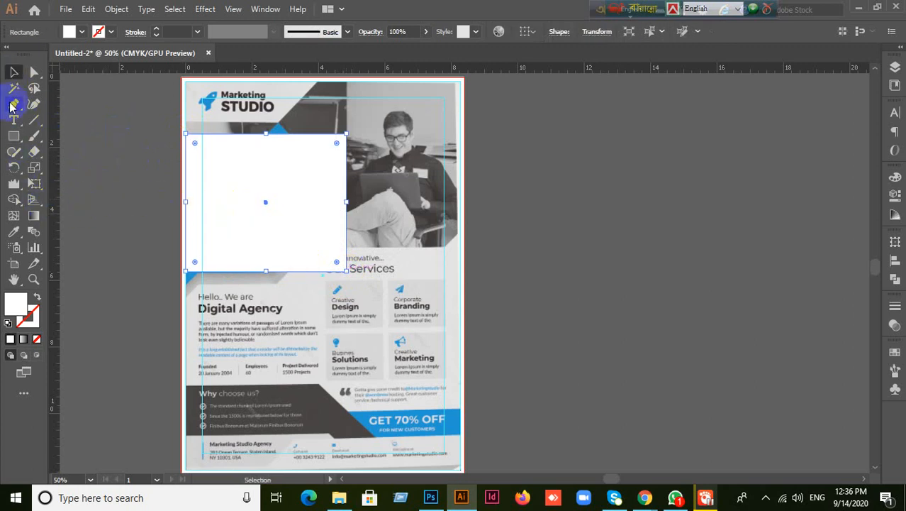
# - Set the rectangle's opacity to 50% in the Transparency panel
pyautogui.moveTo(12, 105); pyautogui.dragTo(65, 120)
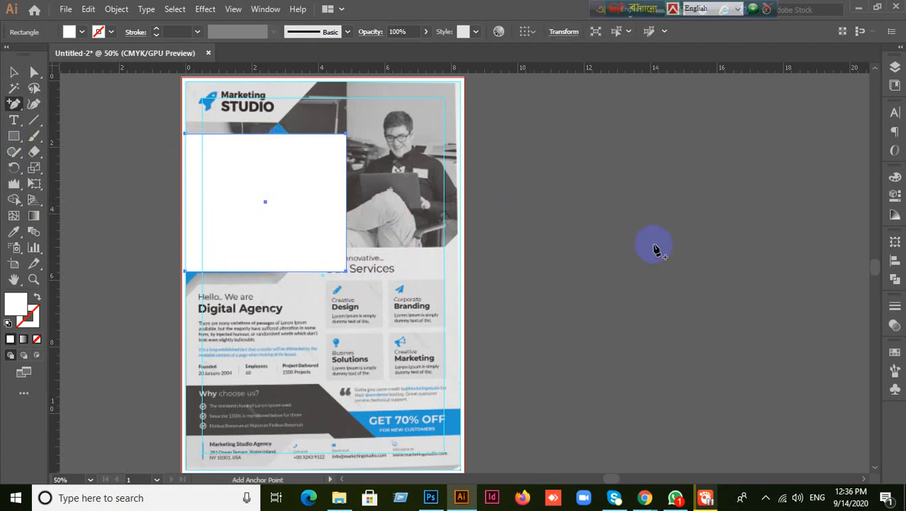
pyautogui.click(896, 323)
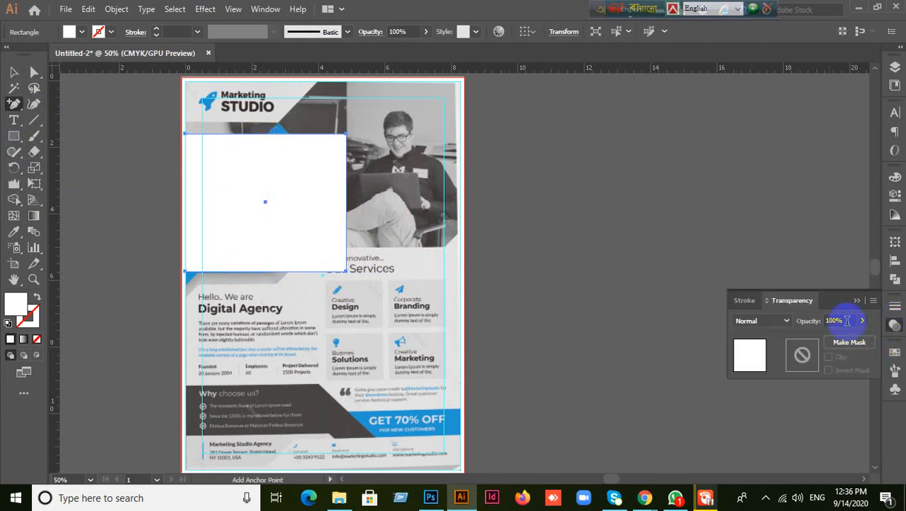
pyautogui.click(840, 320)
pyautogui.press('Return')
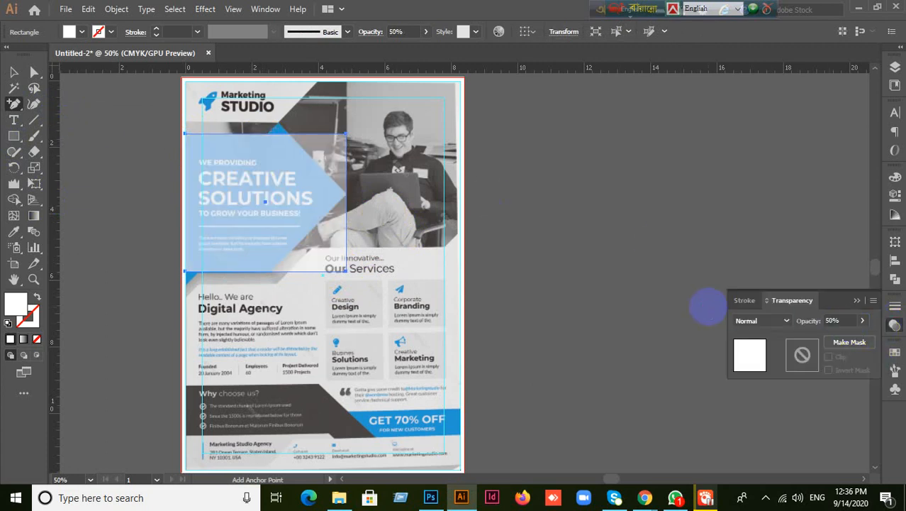
pyautogui.click(419, 206)
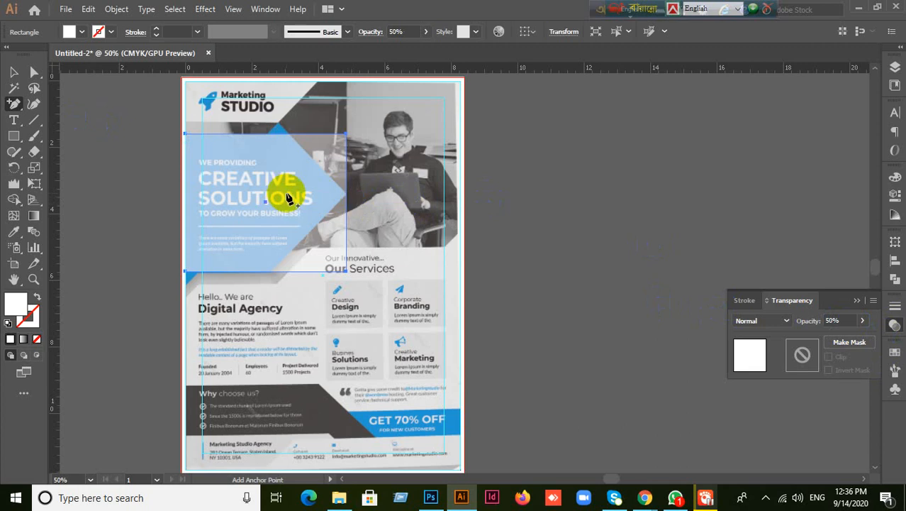
# - Add anchor points on the rectangle's right, top and bottom edges
pyautogui.click(347, 190)
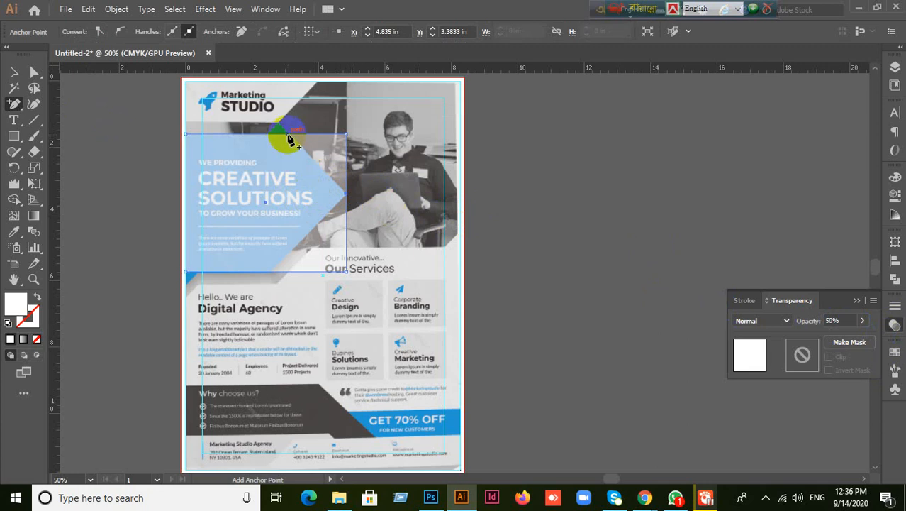
pyautogui.click(288, 135)
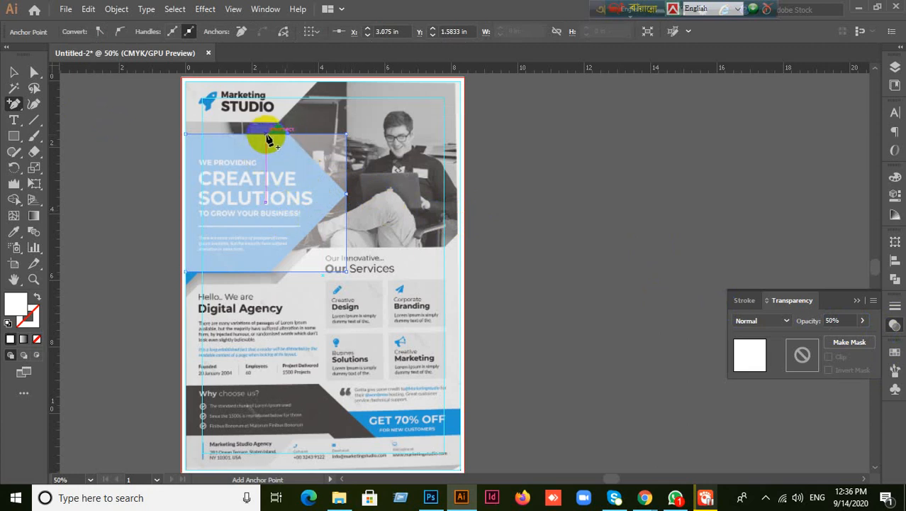
pyautogui.click(268, 135)
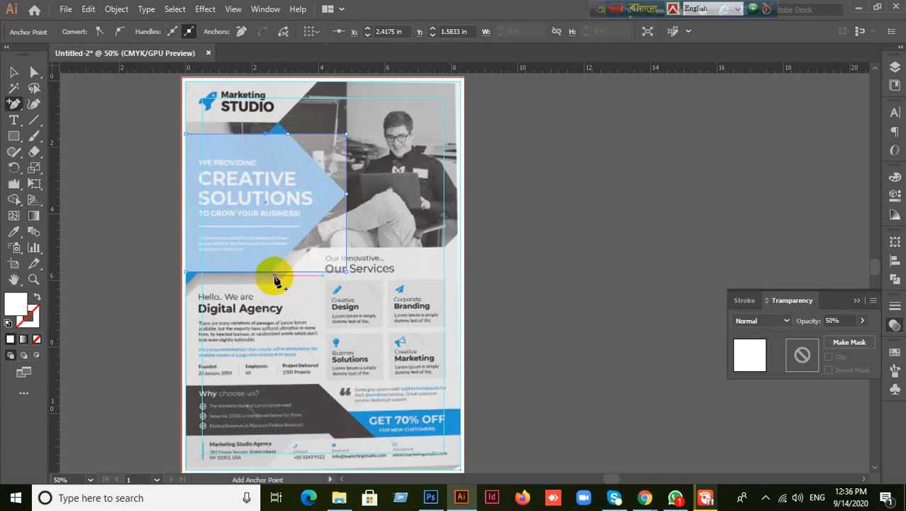
pyautogui.click(272, 272)
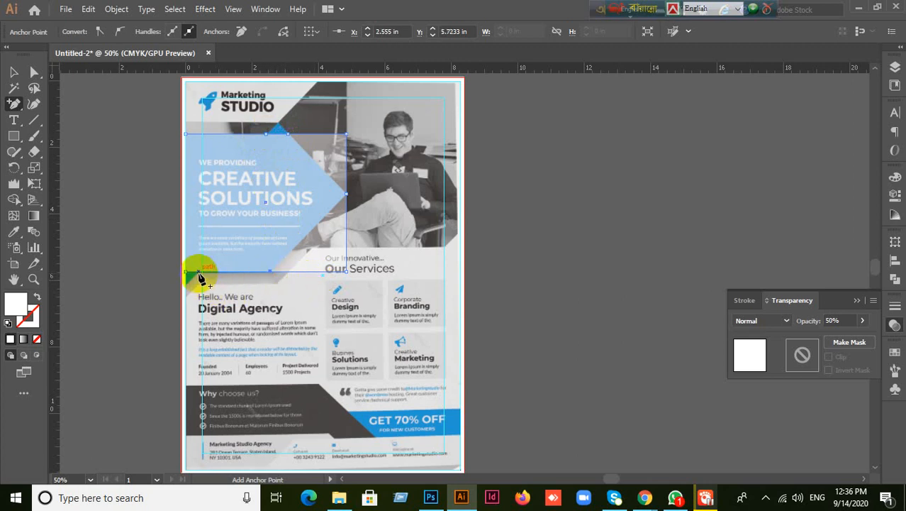
pyautogui.click(199, 273)
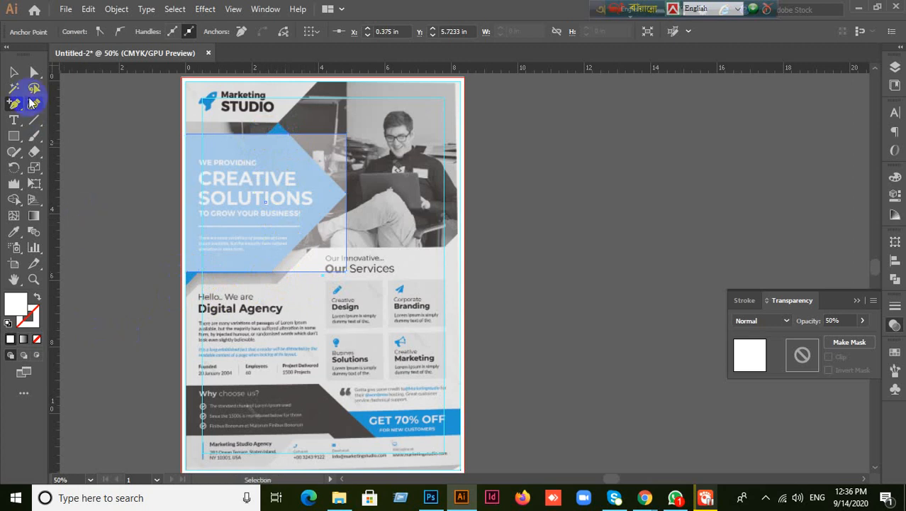
# - Delete the top-right and bottom-right corner points to form an arrow tip
pyautogui.moveTo(12, 106); pyautogui.dragTo(39, 150)
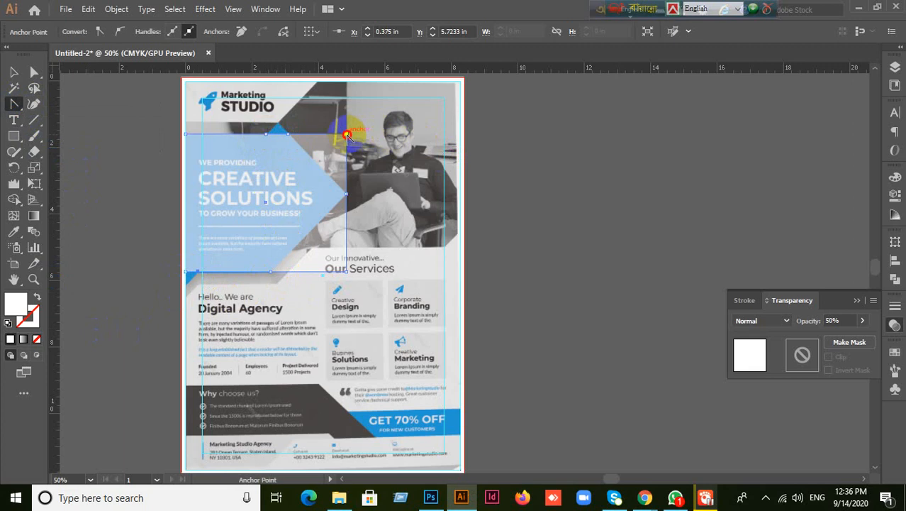
pyautogui.click(347, 135)
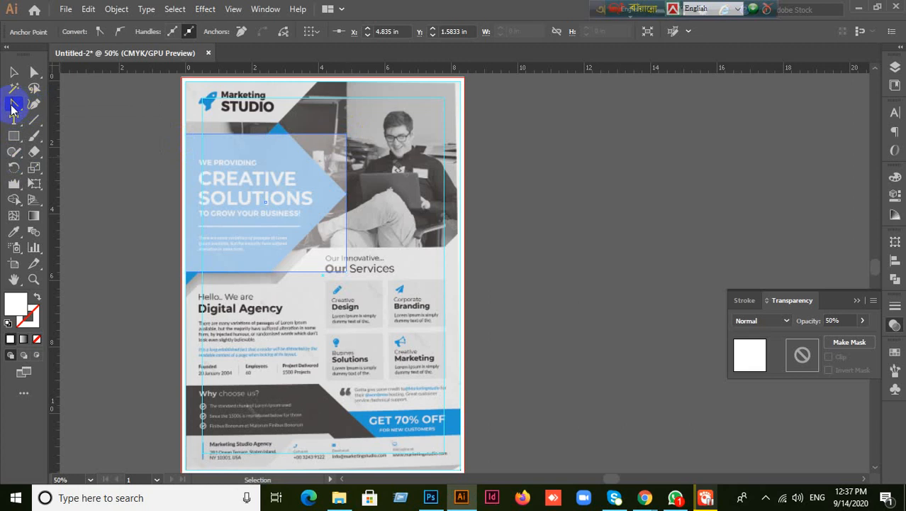
pyautogui.moveTo(16, 106); pyautogui.dragTo(64, 138)
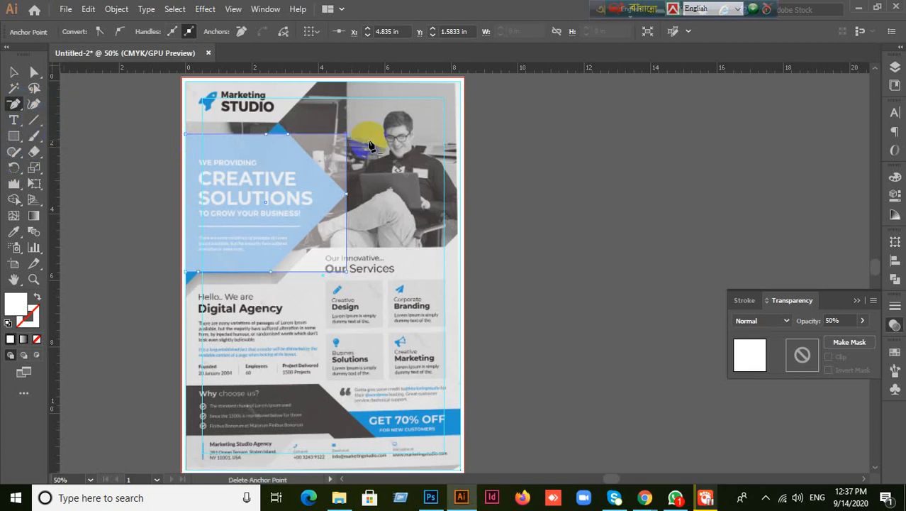
pyautogui.click(347, 132)
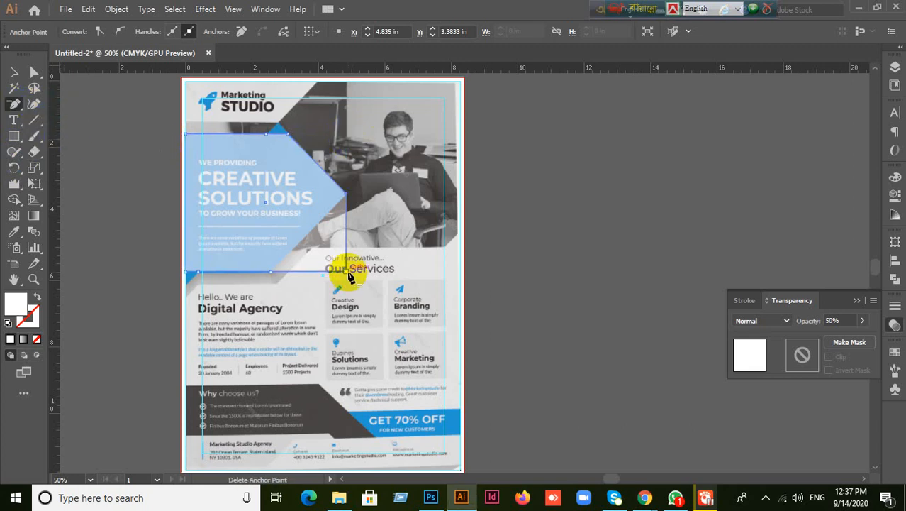
pyautogui.click(347, 272)
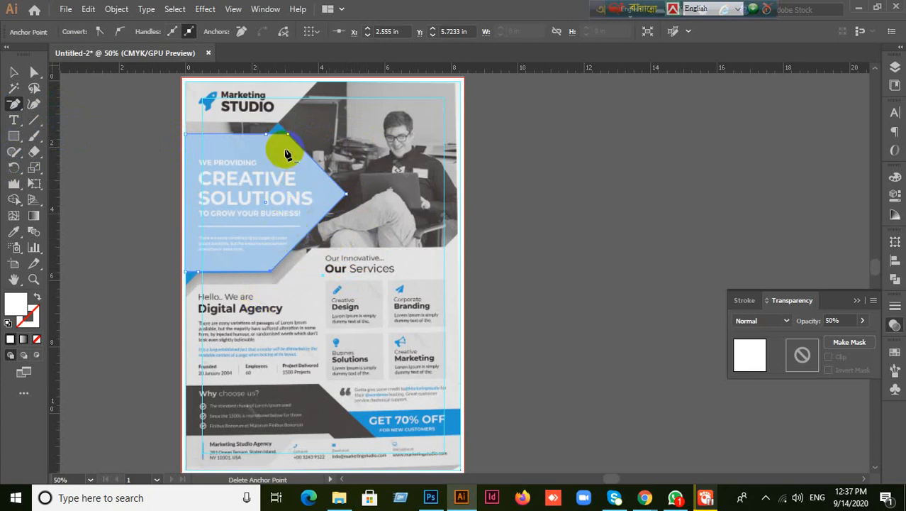
pyautogui.click(13, 73)
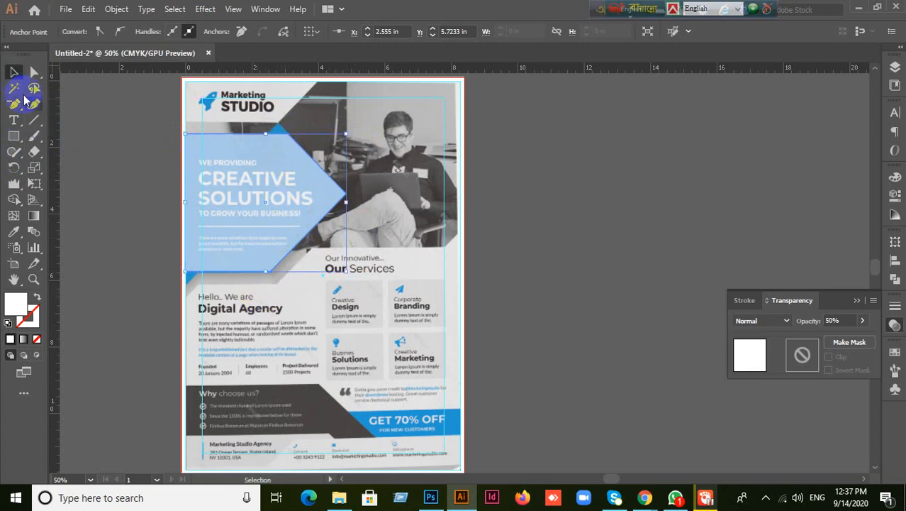
# - Add new anchor points along the shape's top edge and select one
pyautogui.click(22, 106)
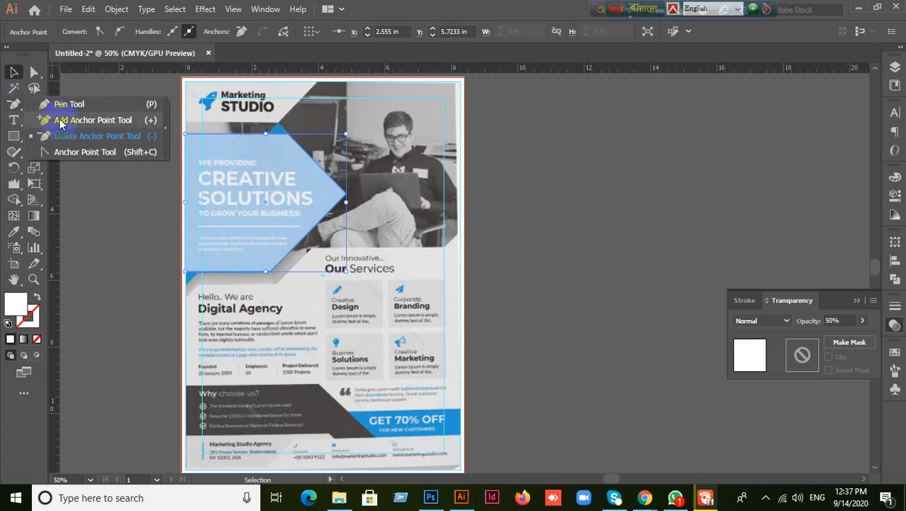
pyautogui.click(92, 120)
pyautogui.click(279, 136)
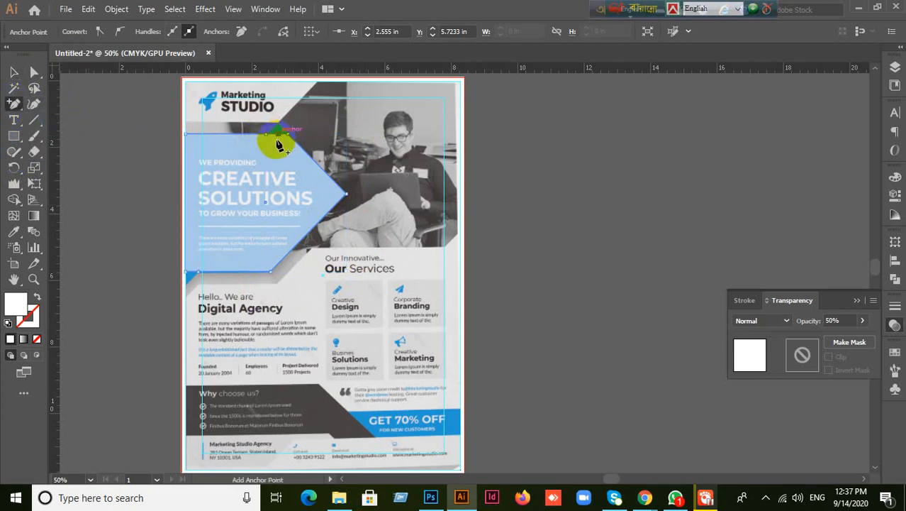
pyautogui.click(215, 162)
pyautogui.click(17, 107)
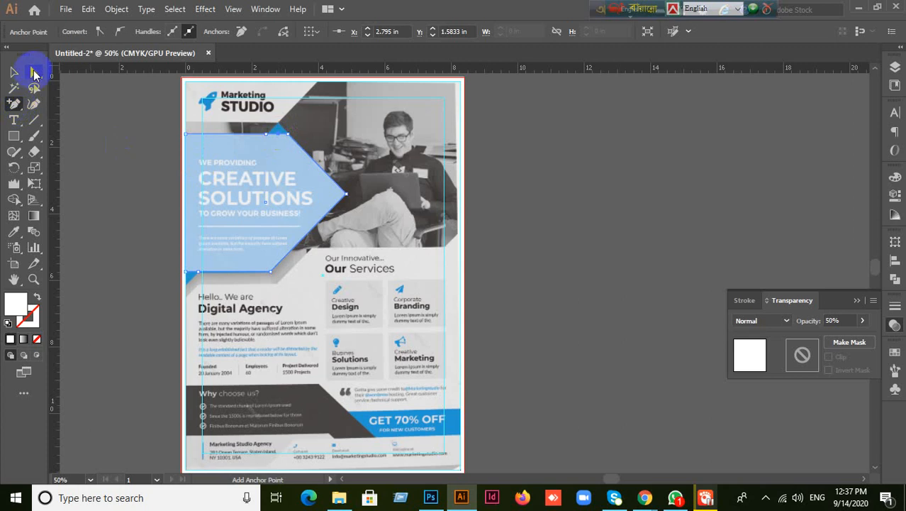
pyautogui.click(34, 72)
pyautogui.click(92, 72)
pyautogui.click(293, 147)
pyautogui.click(280, 139)
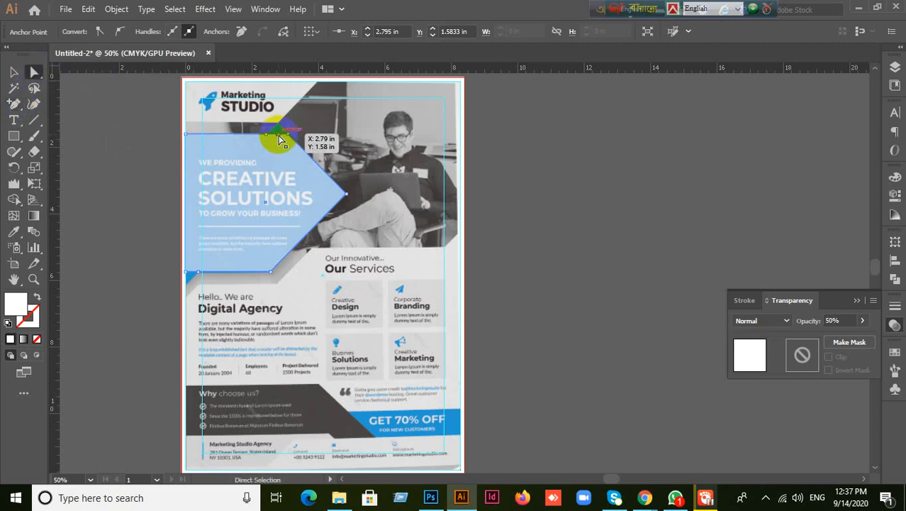
# - Raise the top-edge anchor into a peak and lower the bottom-left corner
pyautogui.moveTo(280, 136); pyautogui.dragTo(278, 126)
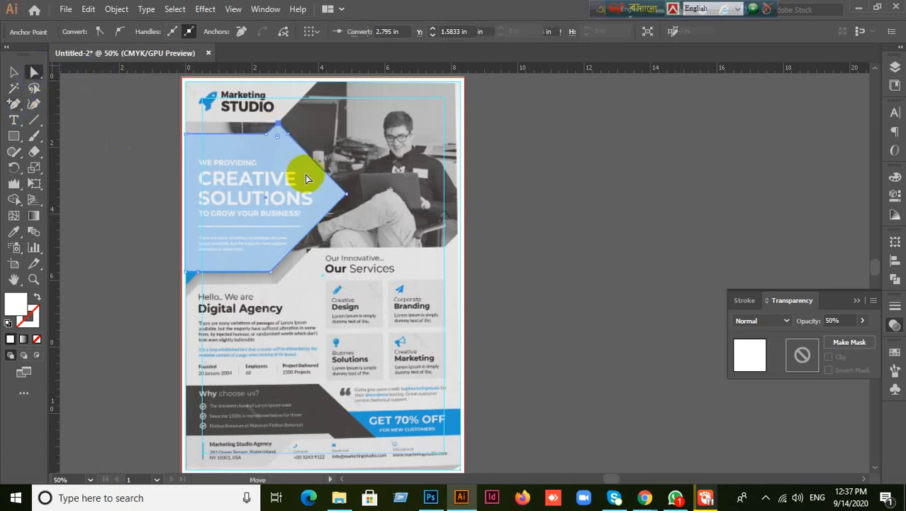
pyautogui.click(277, 135)
pyautogui.hotkey('ctrl', 'z')
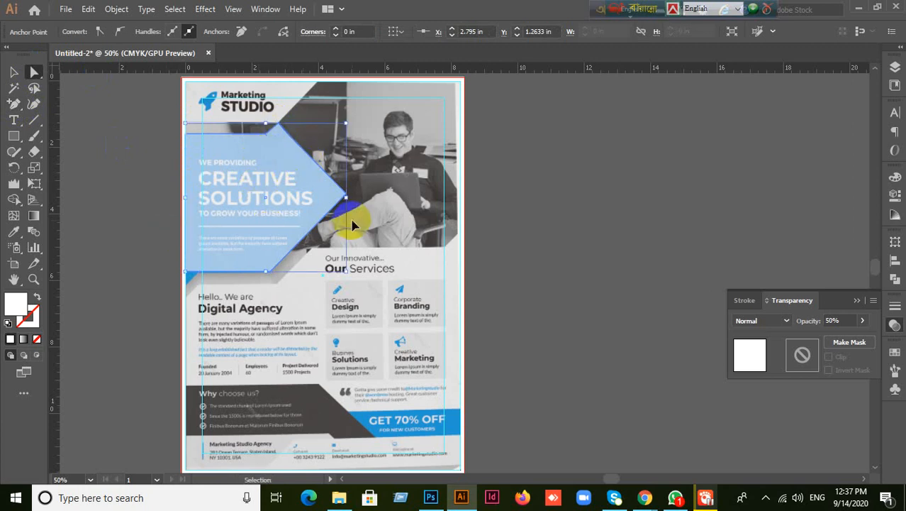
pyautogui.click(281, 138)
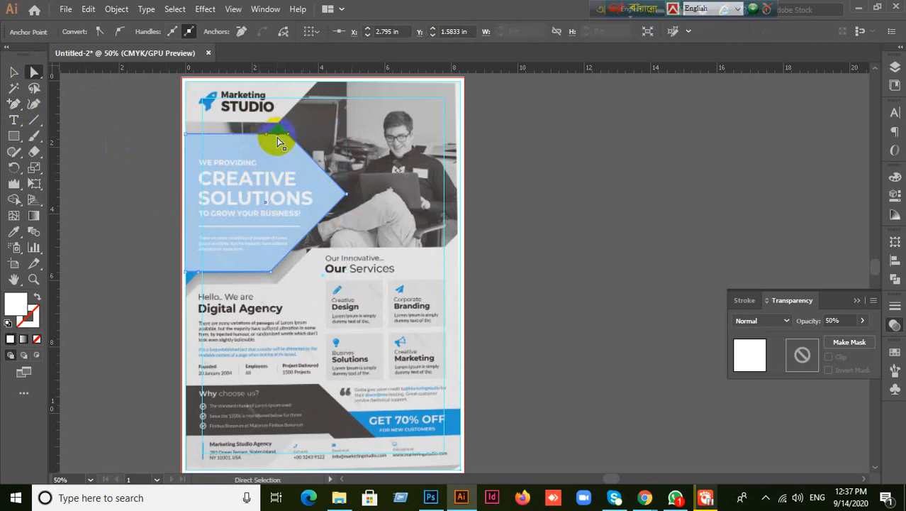
pyautogui.moveTo(281, 139); pyautogui.dragTo(277, 126)
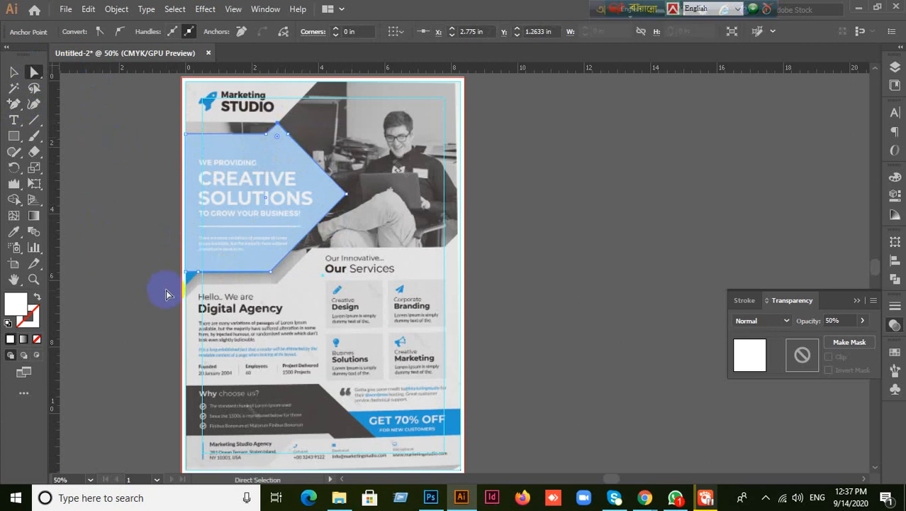
pyautogui.click(184, 280)
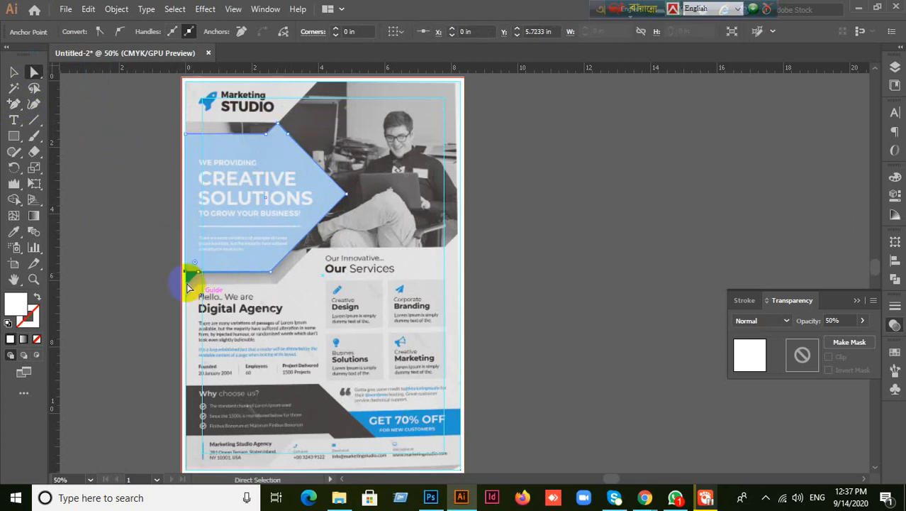
pyautogui.moveTo(189, 274); pyautogui.dragTo(186, 288)
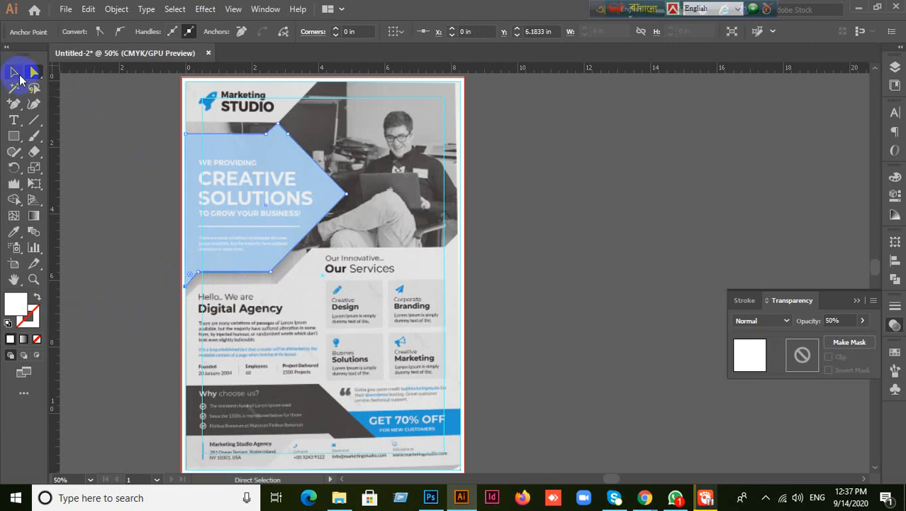
# - Move the whole arrow shape off to the right of the flyer
pyautogui.click(14, 73)
pyautogui.click(229, 203)
pyautogui.moveTo(258, 205); pyautogui.dragTo(466, 232)
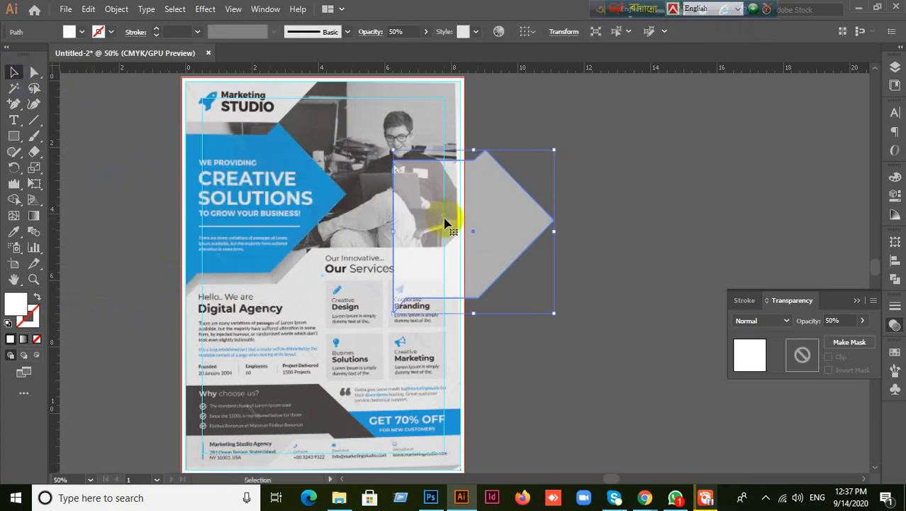
pyautogui.click(840, 320)
# - Set the arrow to 100% opacity and fill it with the flyer's sampled blue
pyautogui.write('100')
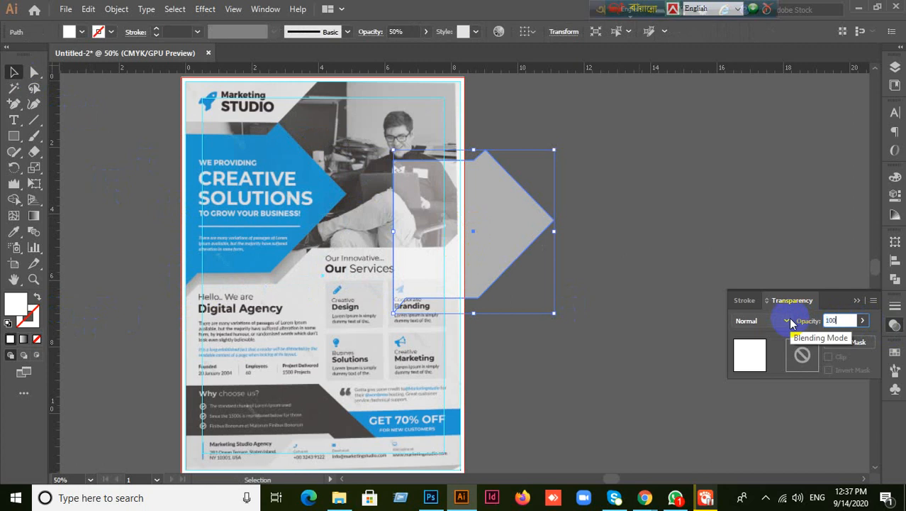
pyautogui.press('Return')
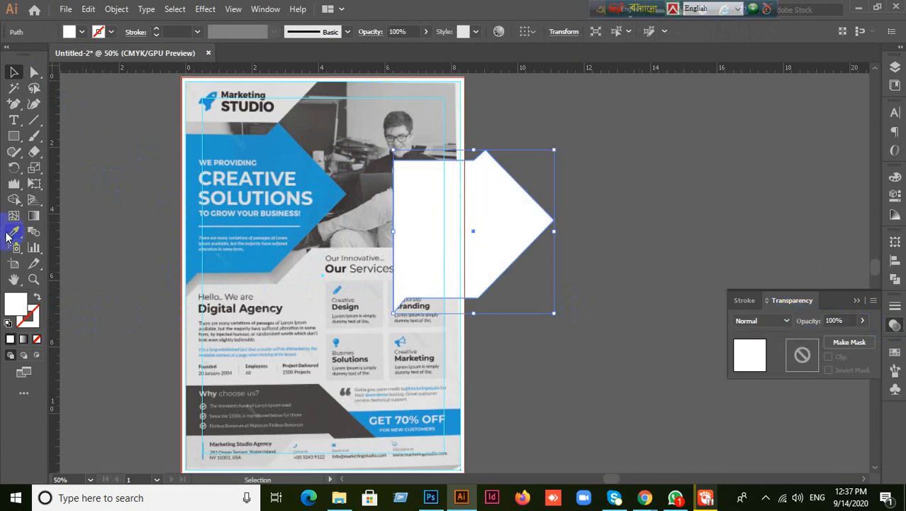
pyautogui.click(13, 231)
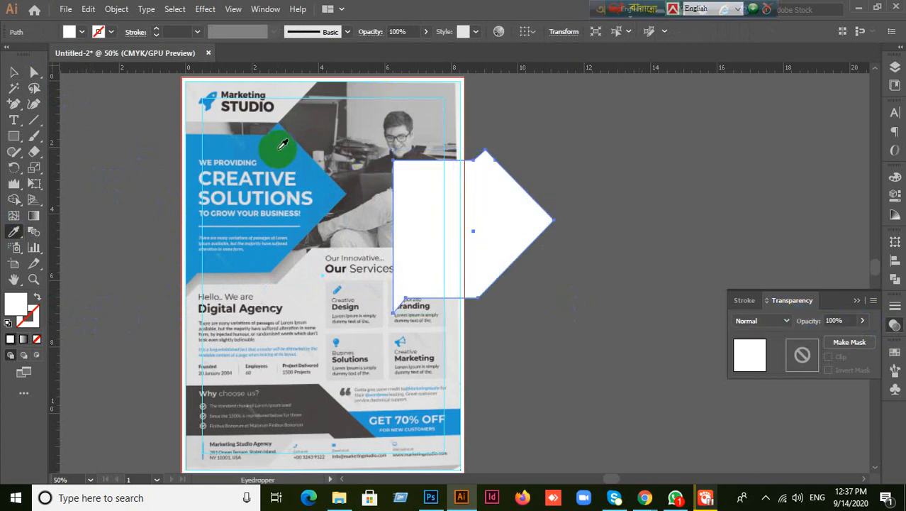
pyautogui.click(282, 168)
# - Align the blue arrow over the flyer's arrow and send it behind the reference text
pyautogui.click(12, 72)
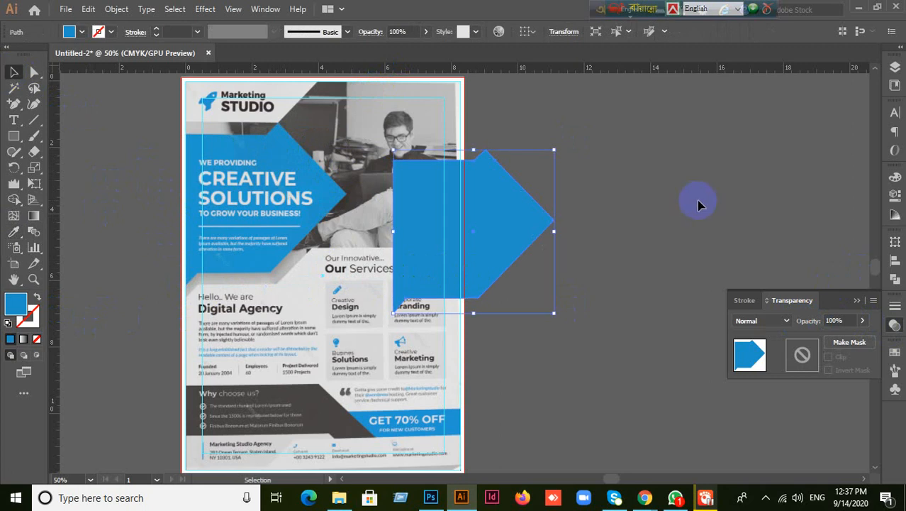
pyautogui.moveTo(495, 247); pyautogui.dragTo(324, 211)
pyautogui.moveTo(325, 212); pyautogui.dragTo(285, 214)
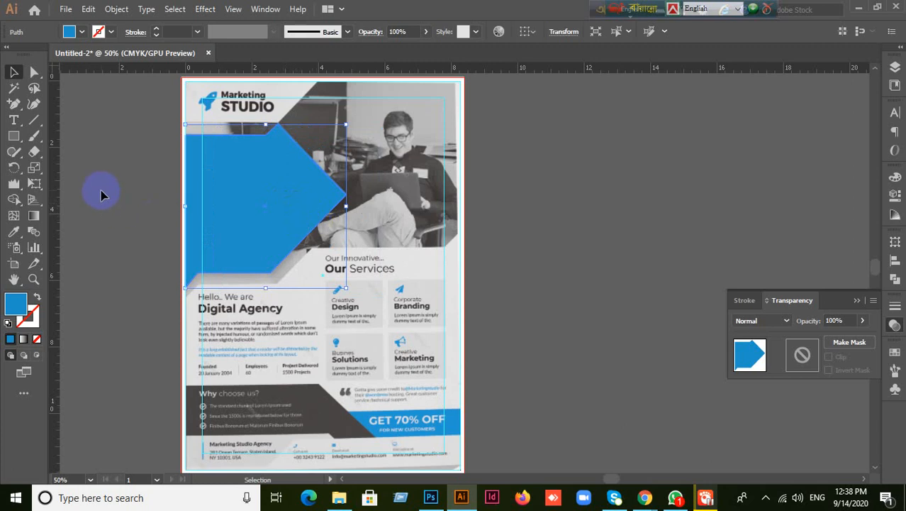
pyautogui.press('a')
pyautogui.hotkey('ctrl', 'shift', '[')
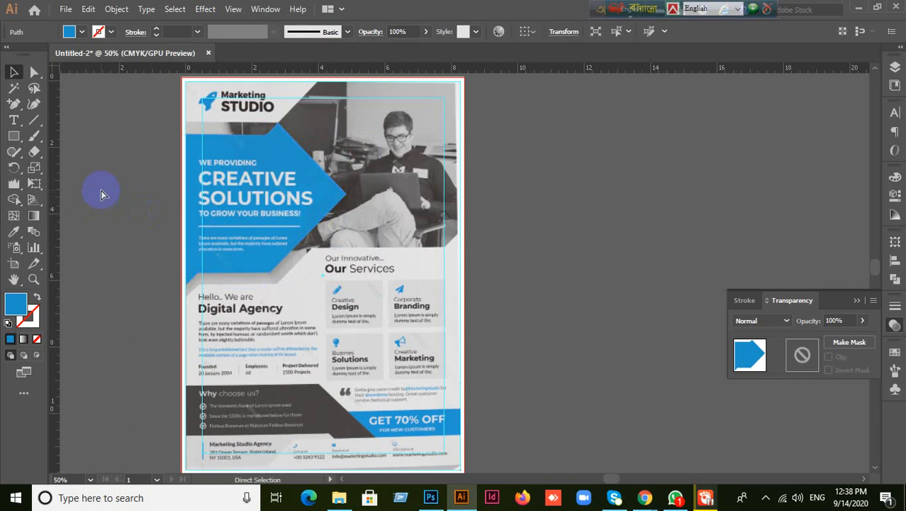
pyautogui.click(101, 191)
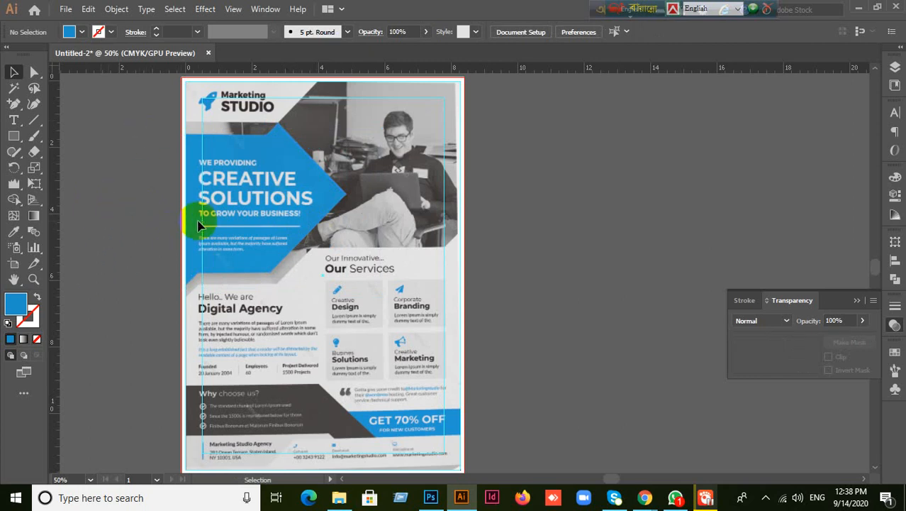
# - Draw a rectangle across the flyer's full-width photo area and set it to 50% opacity
pyautogui.click(14, 135)
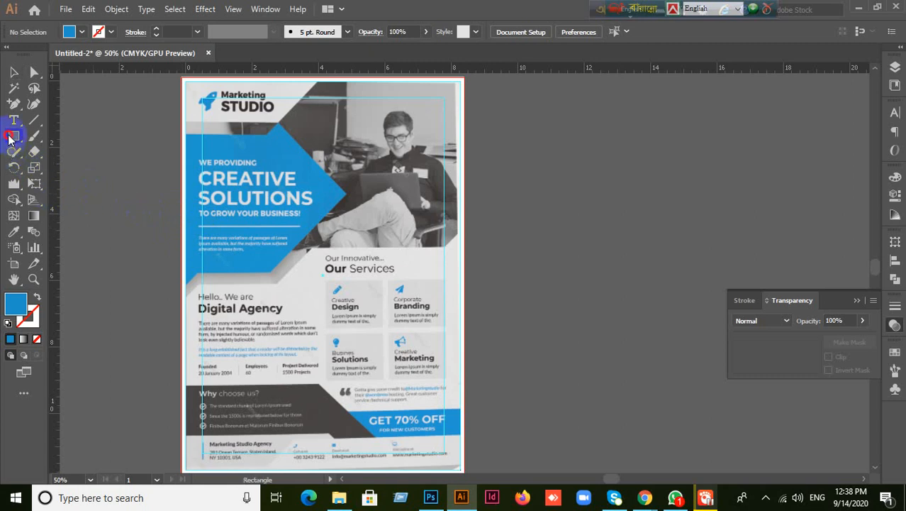
pyautogui.moveTo(187, 121)
pyautogui.mouseDown()
pyautogui.moveTo(333, 199)
pyautogui.moveTo(480, 241)
pyautogui.moveTo(474, 250)
pyautogui.moveTo(460, 246)
pyautogui.mouseUp()
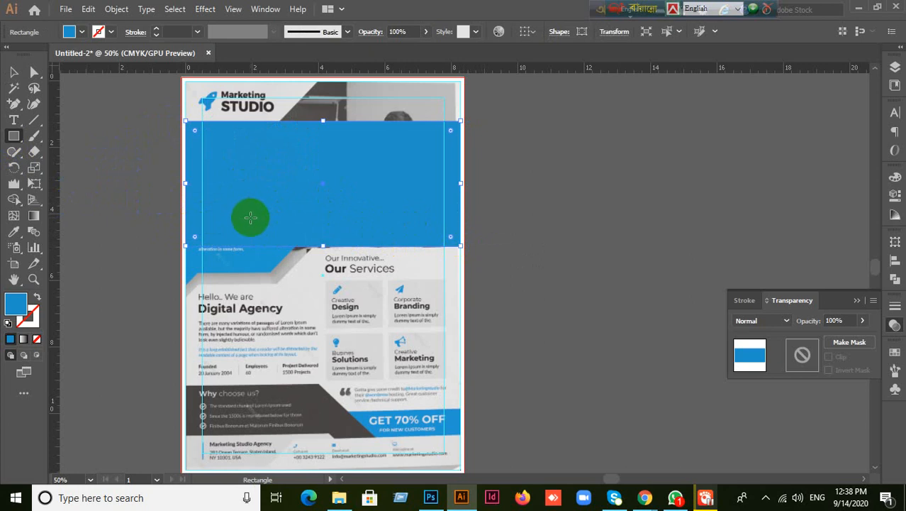
pyautogui.click(14, 71)
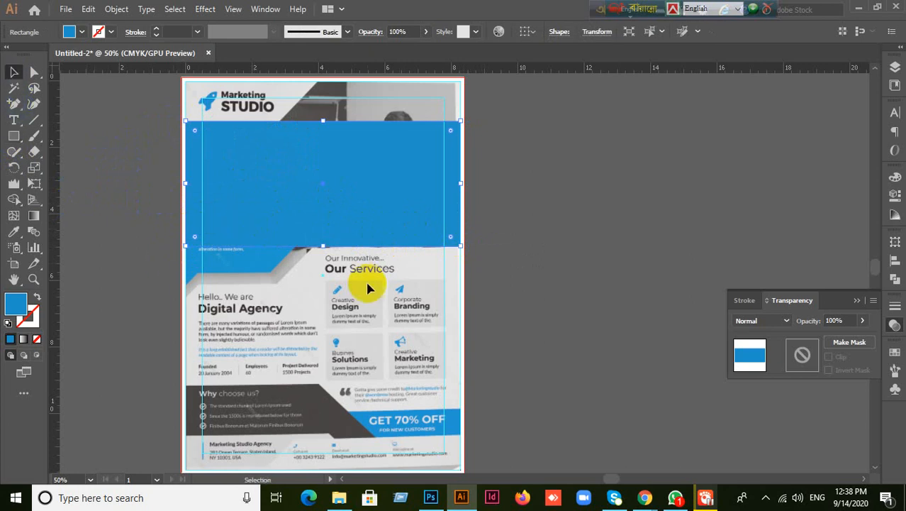
pyautogui.click(850, 320)
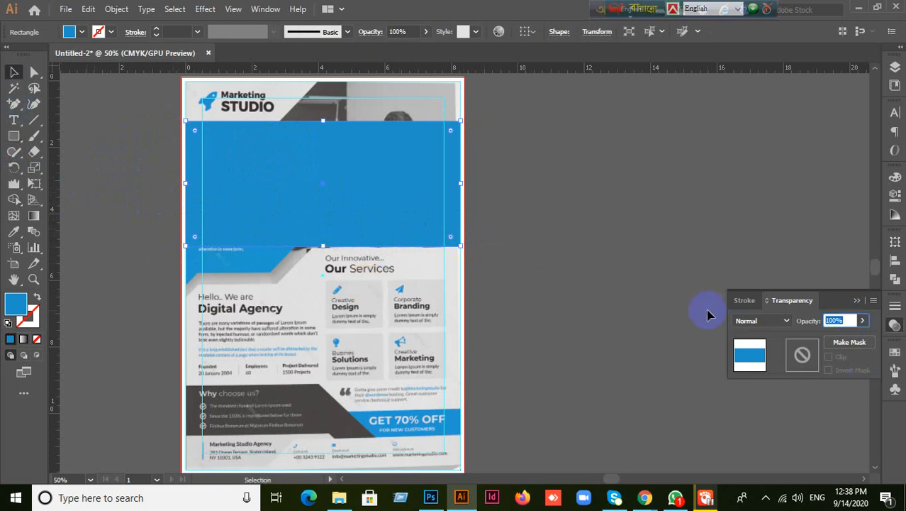
pyautogui.press('Return')
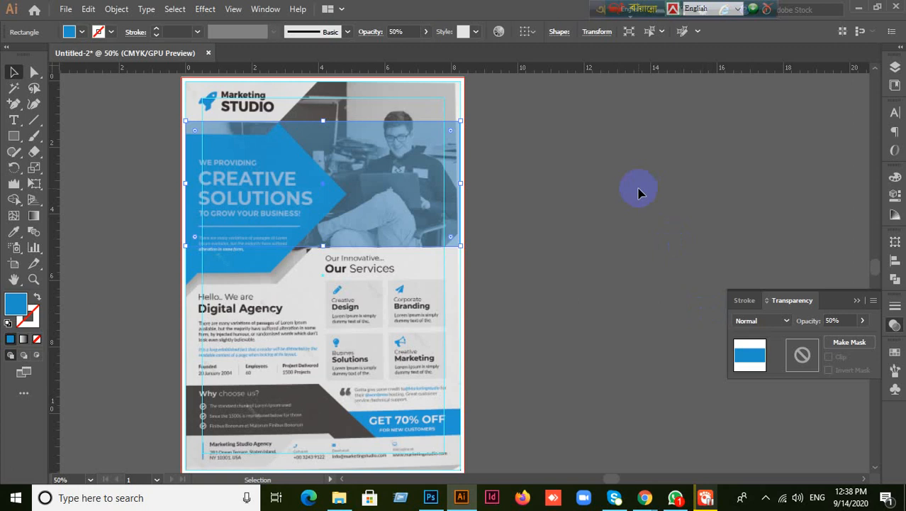
pyautogui.click(585, 243)
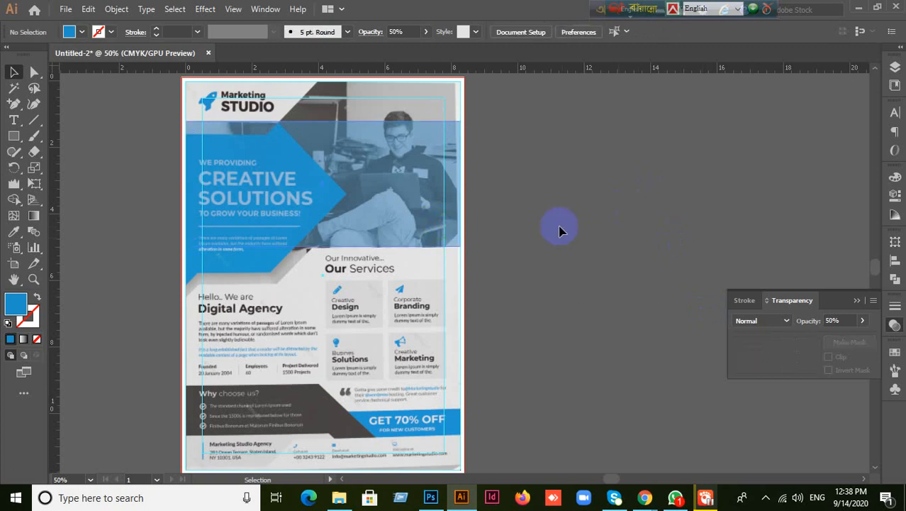
pyautogui.hotkey('ctrl', 'z')
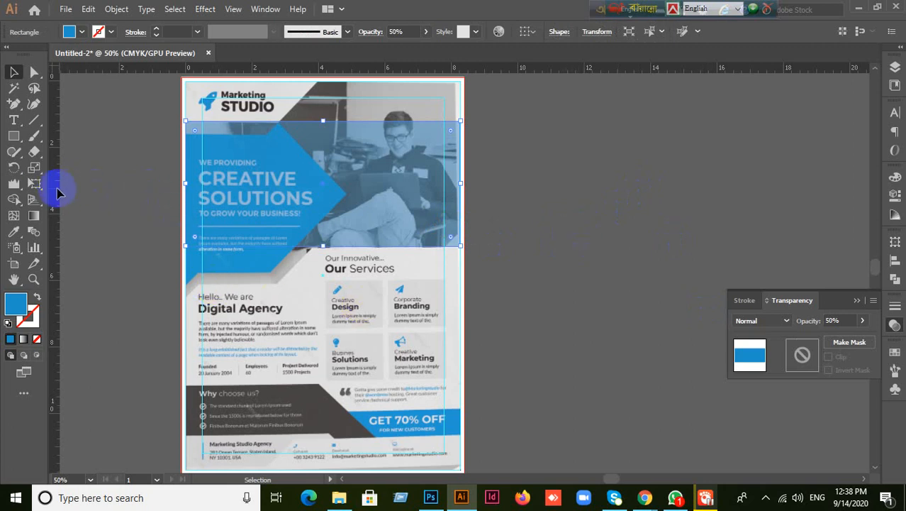
# - Add an anchor on the rectangle's top edge, then move, delete and restore the rectangle
pyautogui.moveTo(18, 112); pyautogui.dragTo(71, 119)
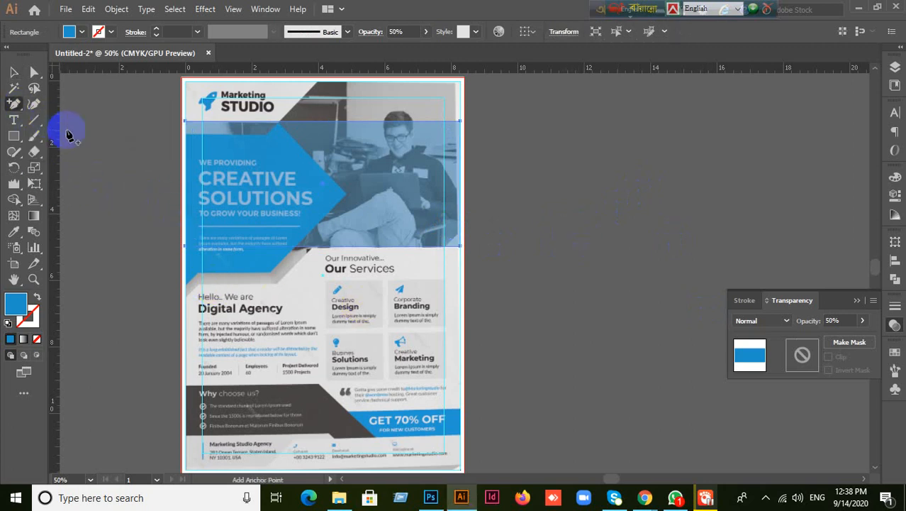
pyautogui.click(279, 121)
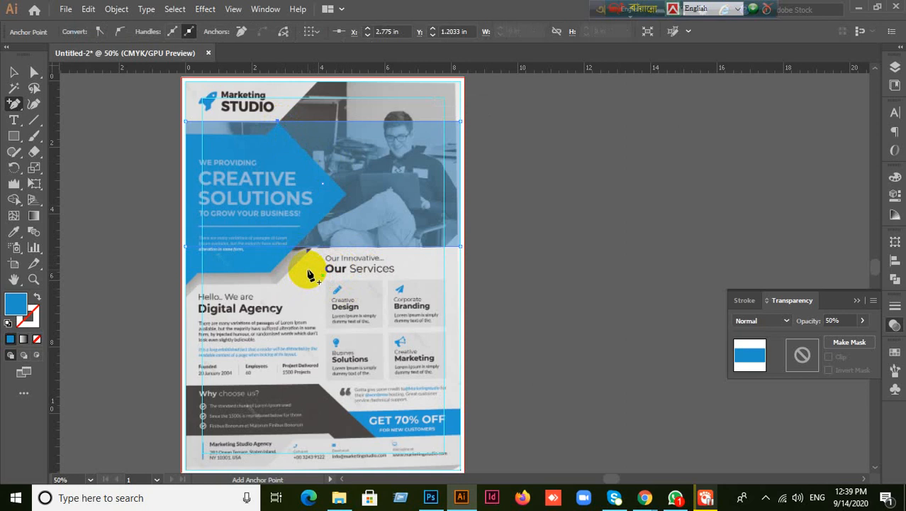
pyautogui.click(13, 73)
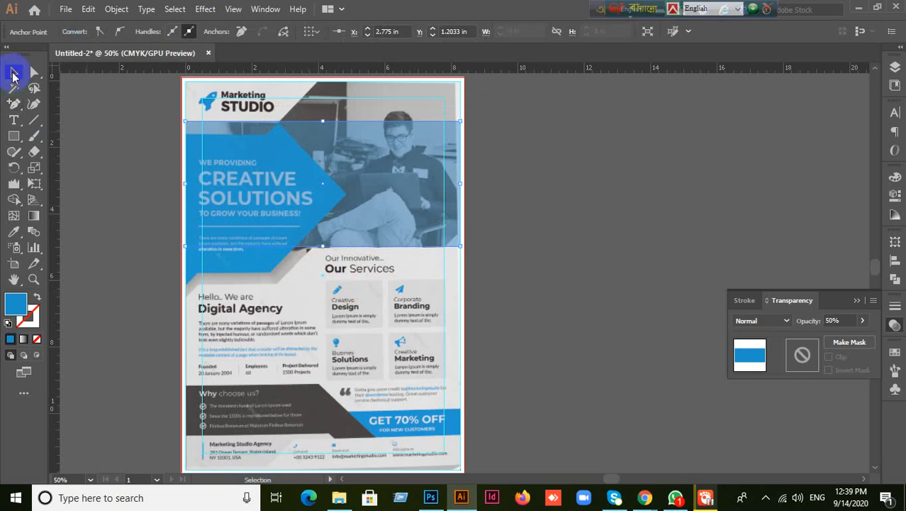
pyautogui.click(13, 73)
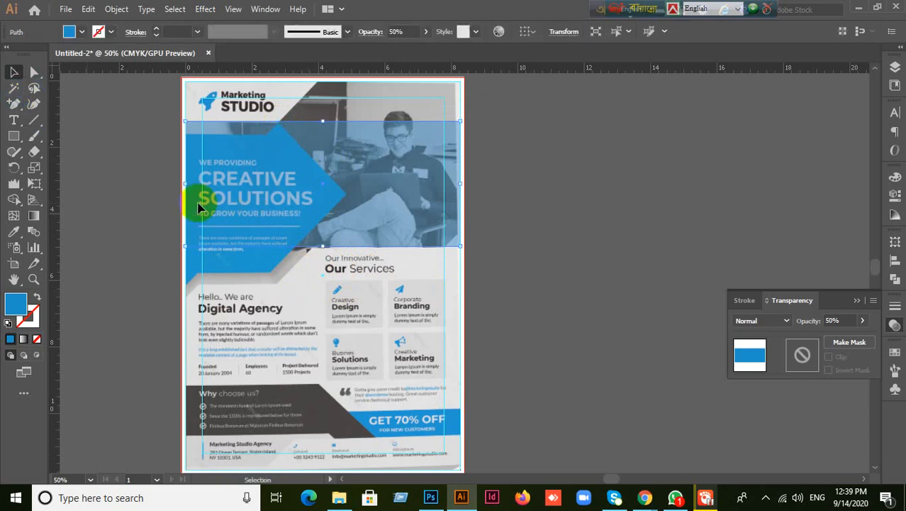
pyautogui.moveTo(259, 188); pyautogui.dragTo(366, 209)
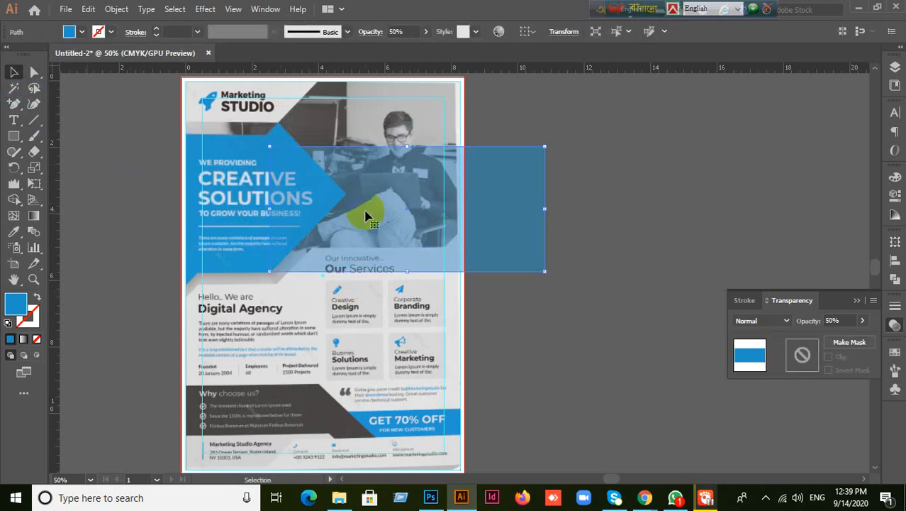
pyautogui.press('Delete')
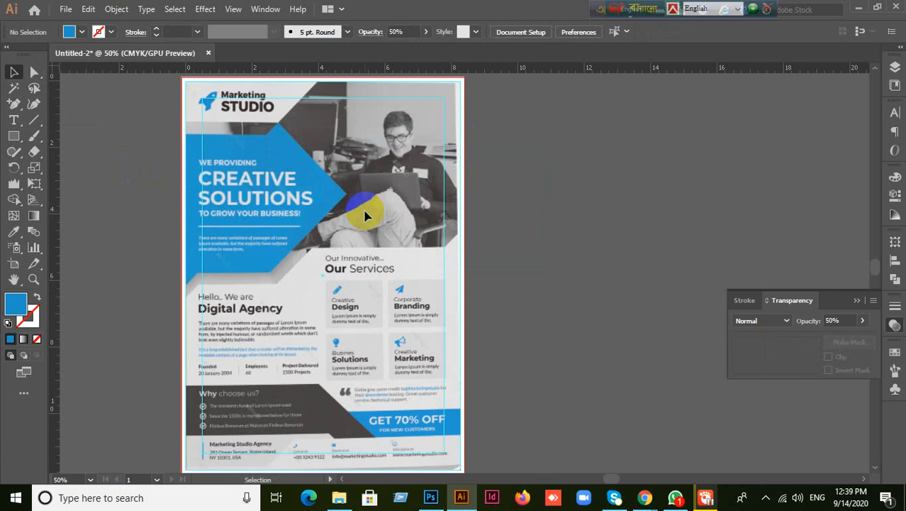
pyautogui.hotkey('ctrl', 'z')
pyautogui.hotkey('ctrl', 'z')
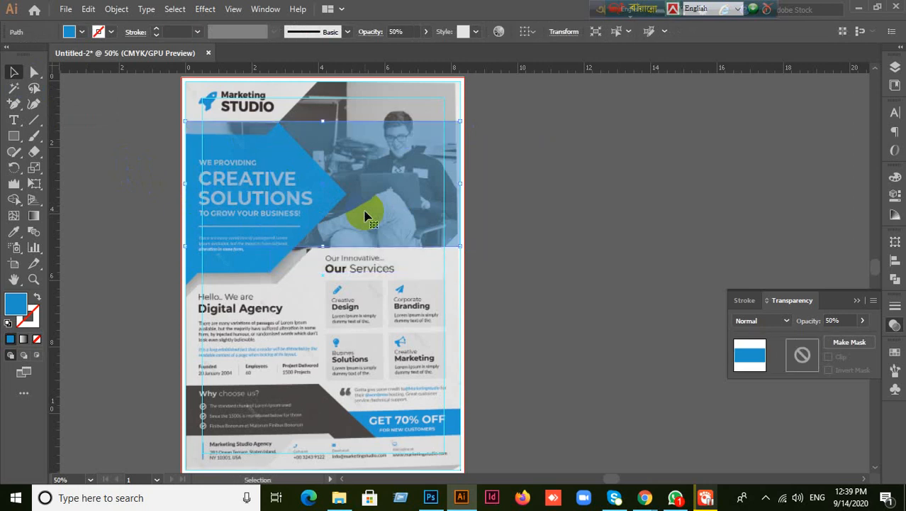
pyautogui.hotkey('ctrl', 'shift', 'a')
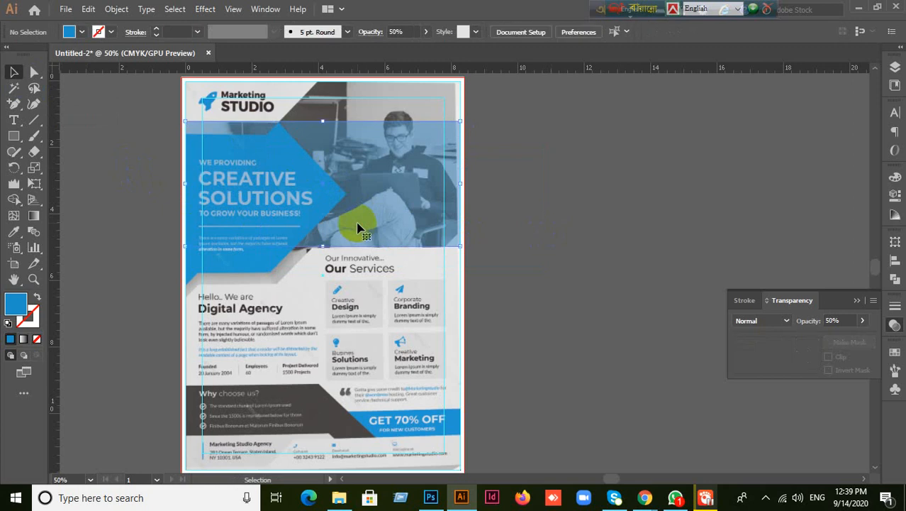
pyautogui.click(358, 227)
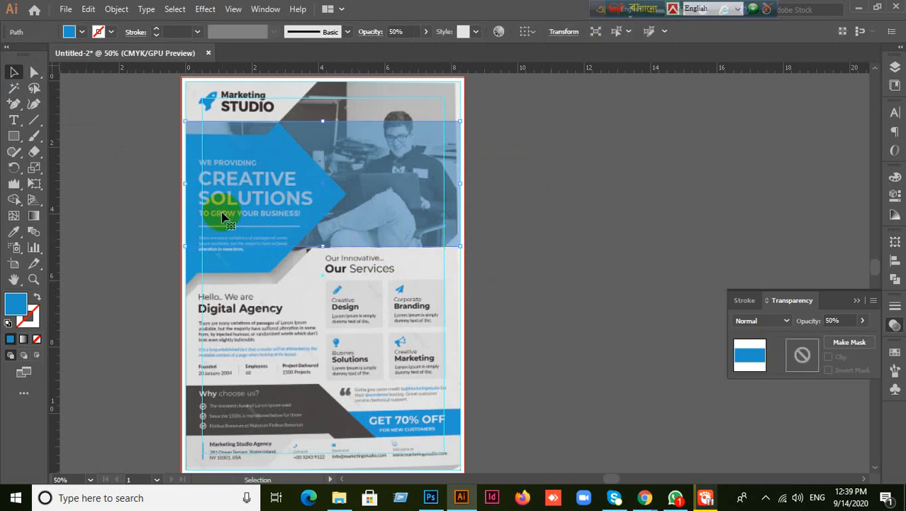
# - Add an anchor on the rectangle's right edge and delete its bottom-right corner point
pyautogui.click(13, 103)
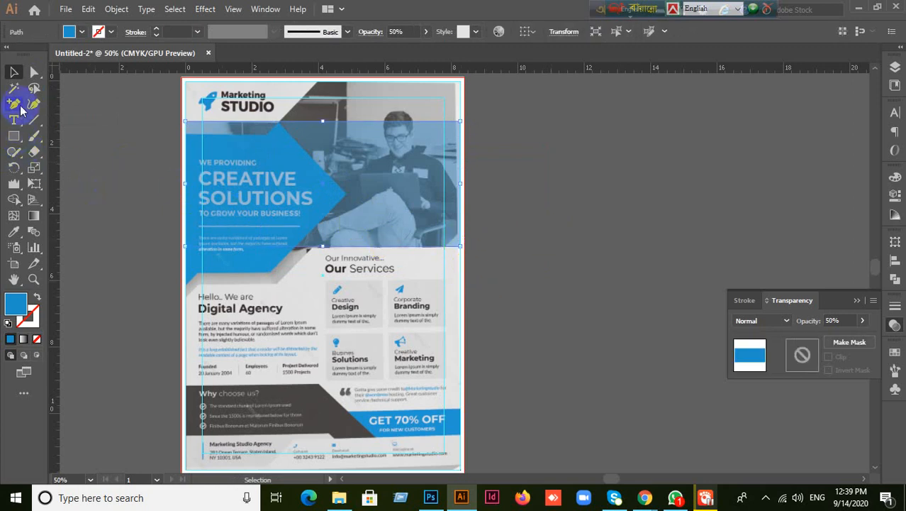
pyautogui.click(460, 239)
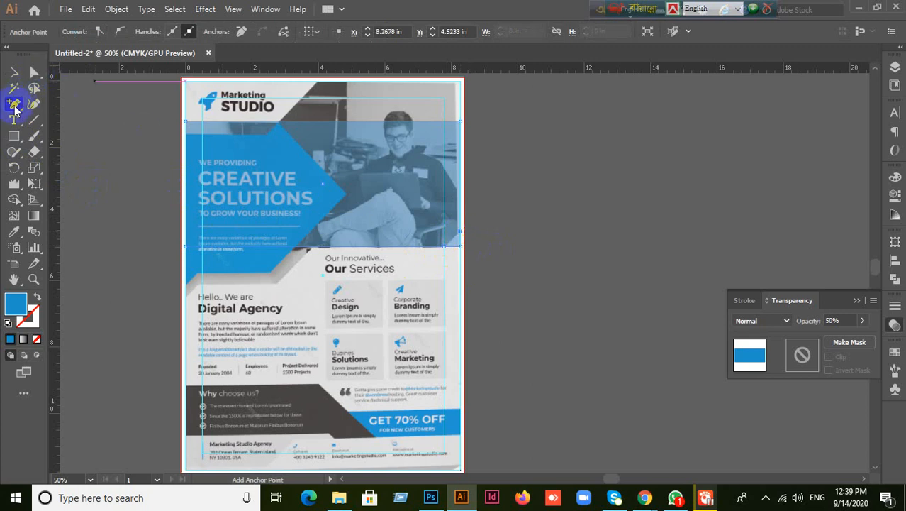
pyautogui.moveTo(14, 103); pyautogui.dragTo(75, 136)
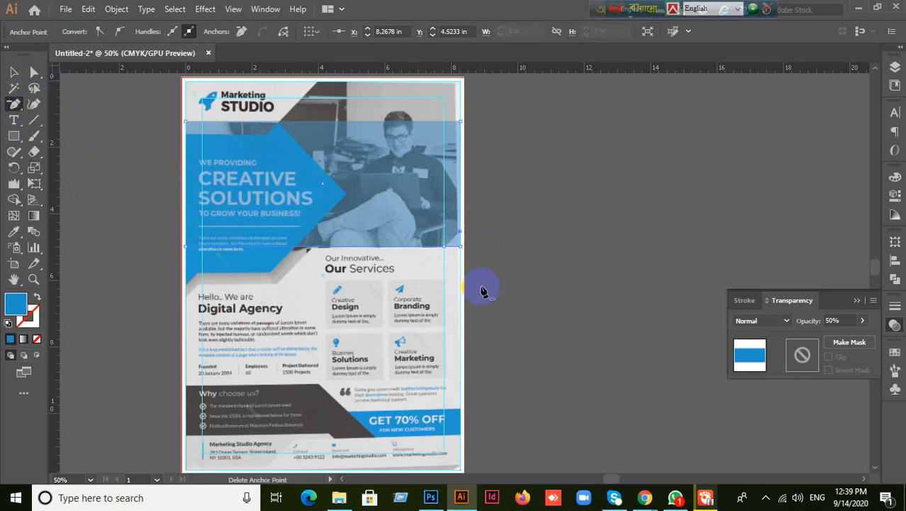
pyautogui.click(460, 247)
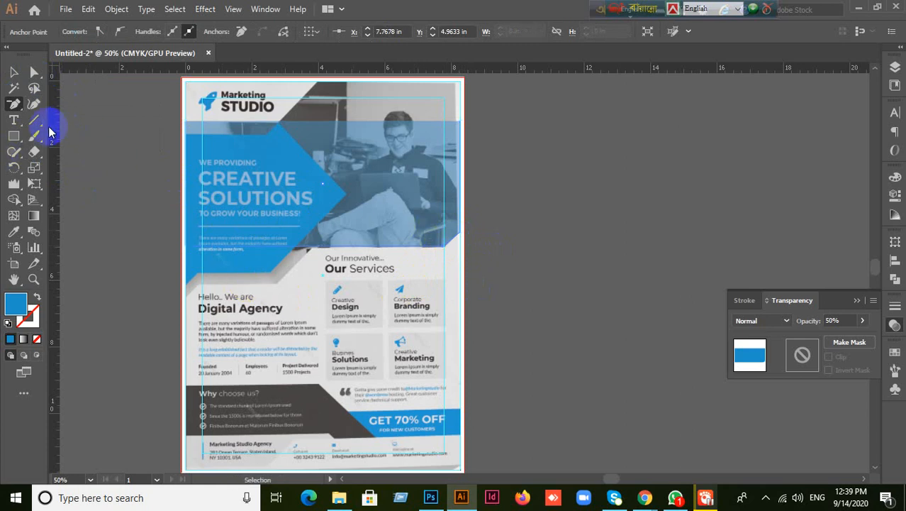
pyautogui.moveTo(13, 103); pyautogui.dragTo(67, 117)
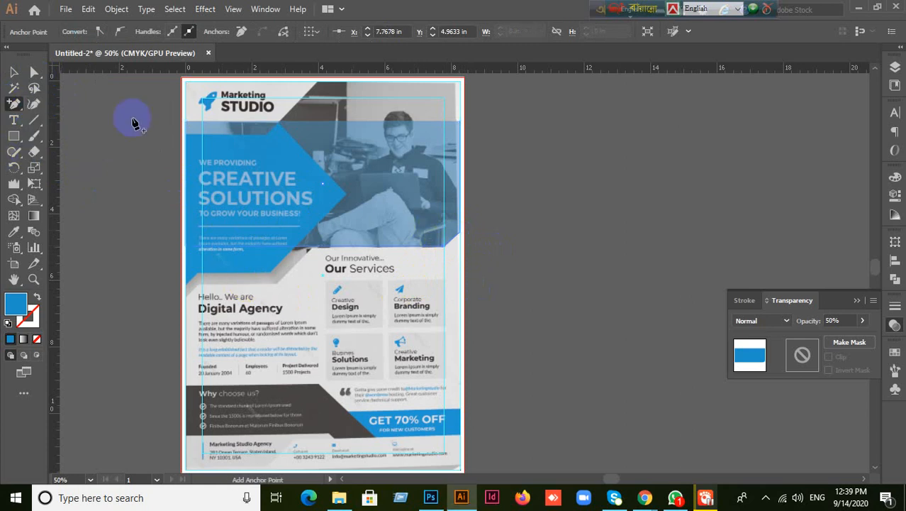
pyautogui.click(280, 123)
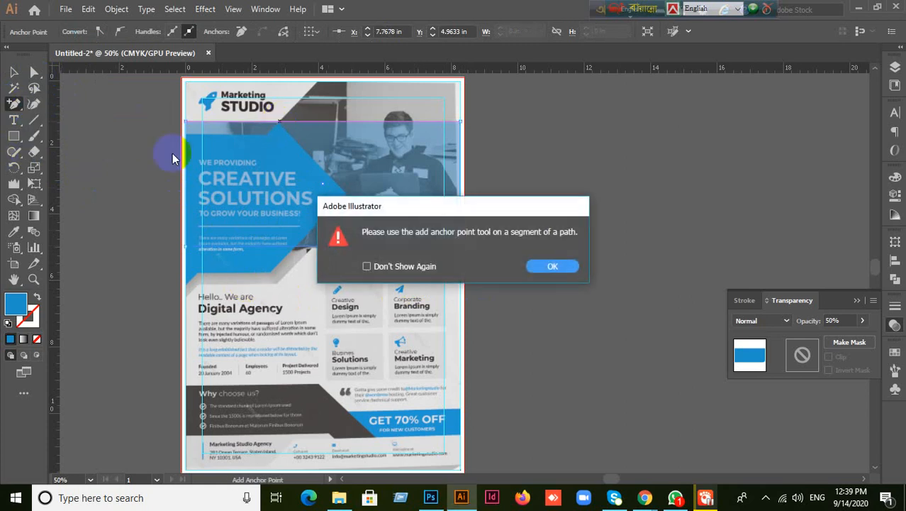
pyautogui.click(553, 265)
# - Retry adding a point on the rectangle's top edge, dismissing the path-segment warnings
pyautogui.click(13, 71)
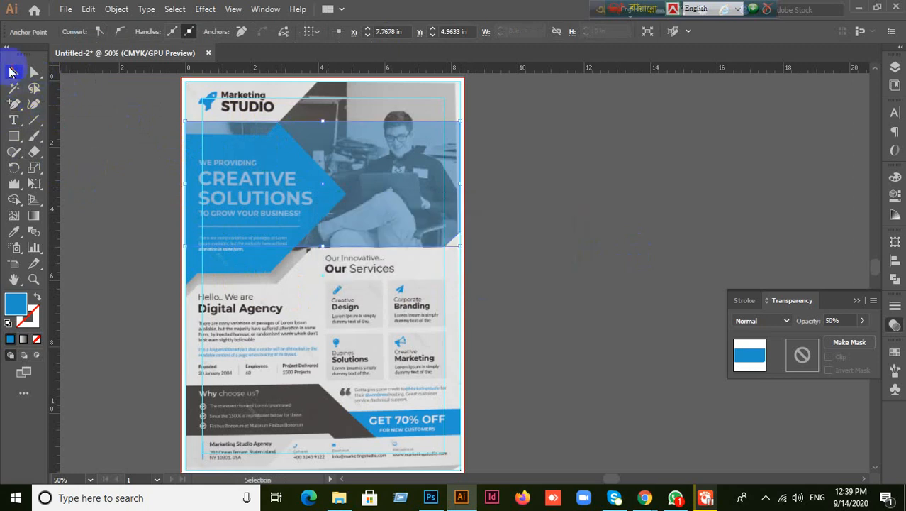
pyautogui.click(292, 210)
pyautogui.click(249, 202)
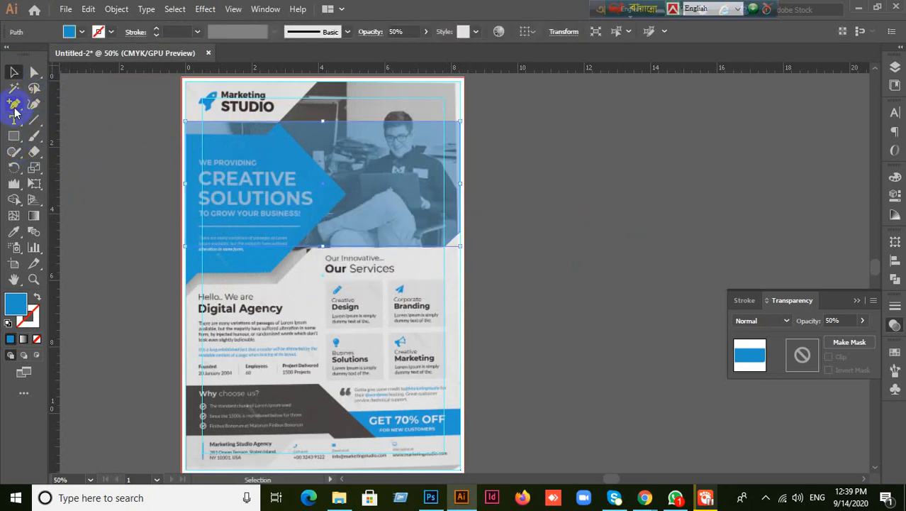
pyautogui.moveTo(14, 103); pyautogui.dragTo(52, 119)
pyautogui.click(279, 127)
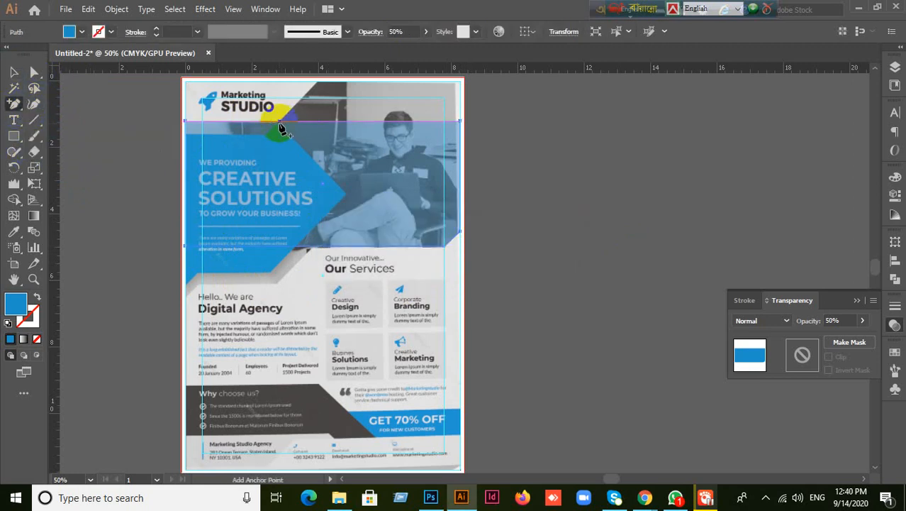
pyautogui.click(552, 265)
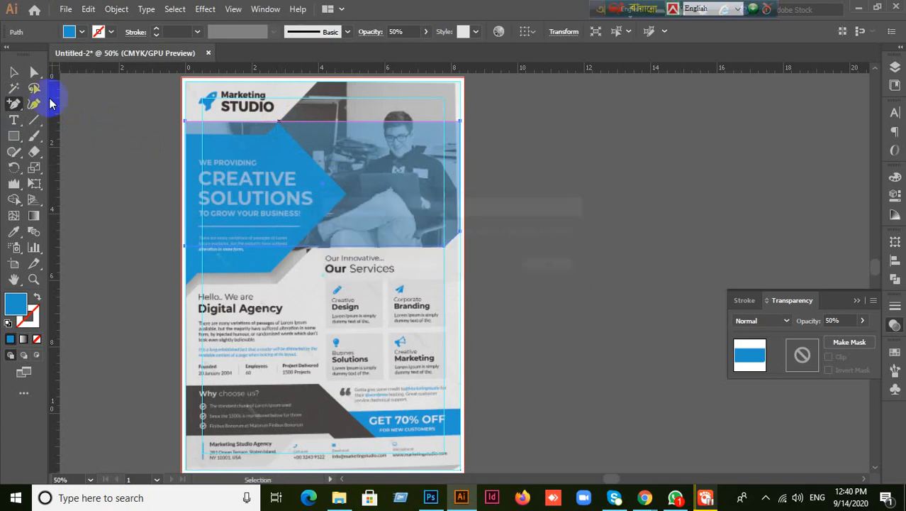
pyautogui.click(14, 71)
pyautogui.click(13, 104)
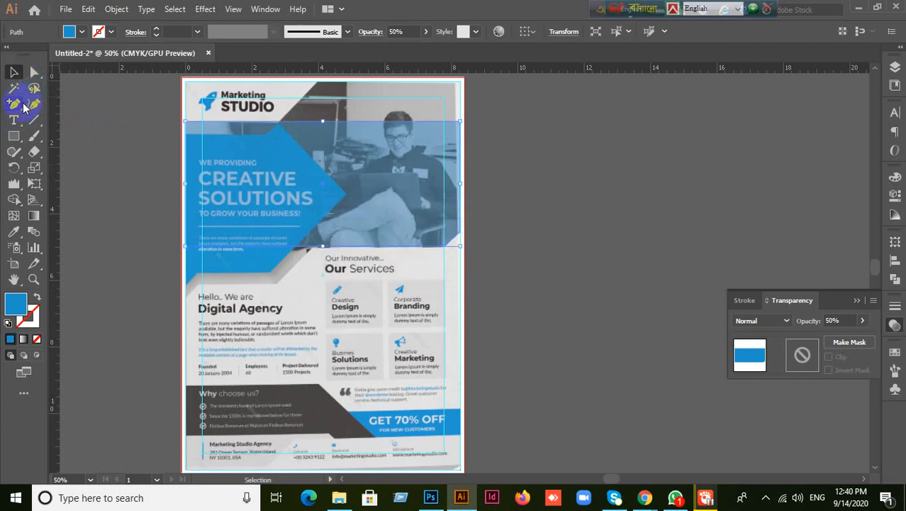
pyautogui.click(279, 126)
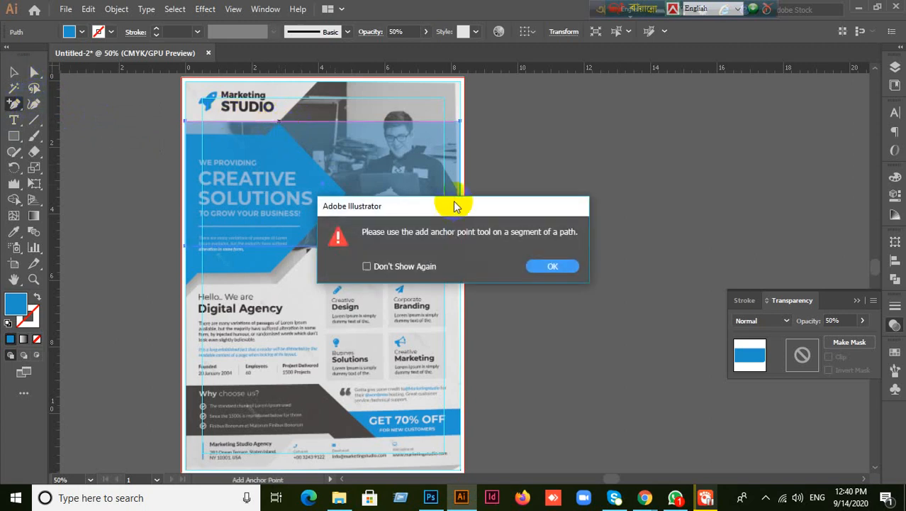
pyautogui.click(564, 266)
pyautogui.scroll(3, 232, 157)
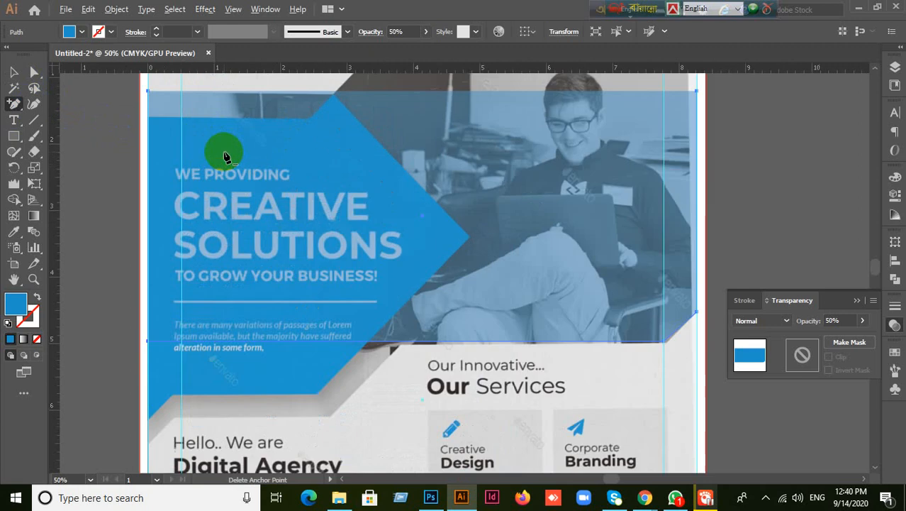
pyautogui.moveTo(283, 145); pyautogui.dragTo(282, 313)
pyautogui.click(387, 236)
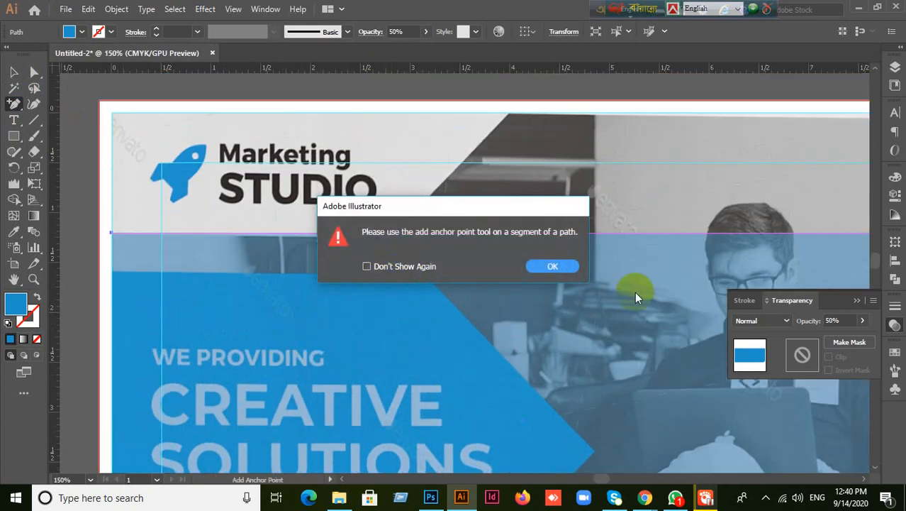
pyautogui.click(553, 266)
pyautogui.scroll(3, 418, 265)
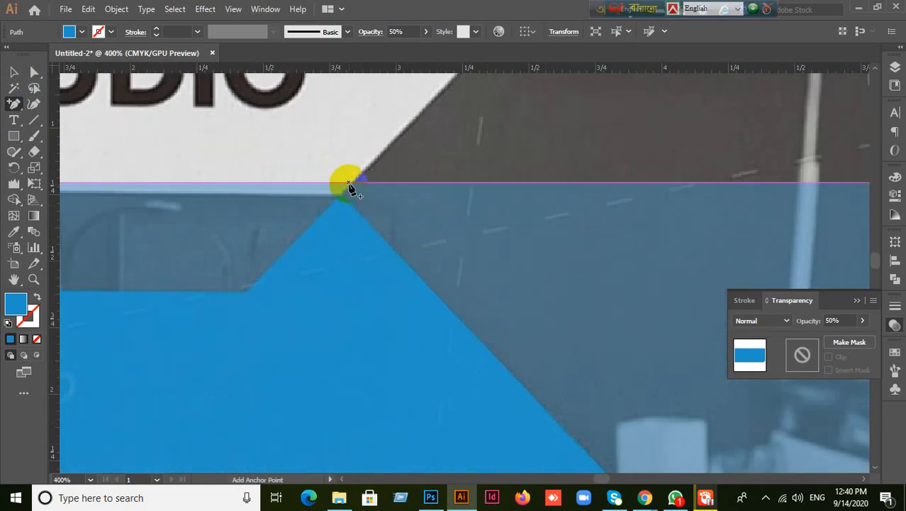
pyautogui.click(353, 185)
pyautogui.click(543, 264)
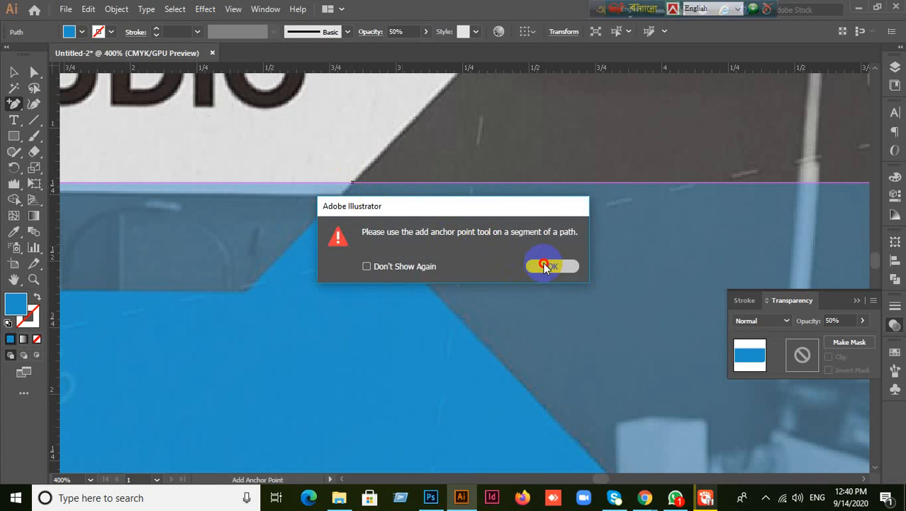
pyautogui.click(345, 192)
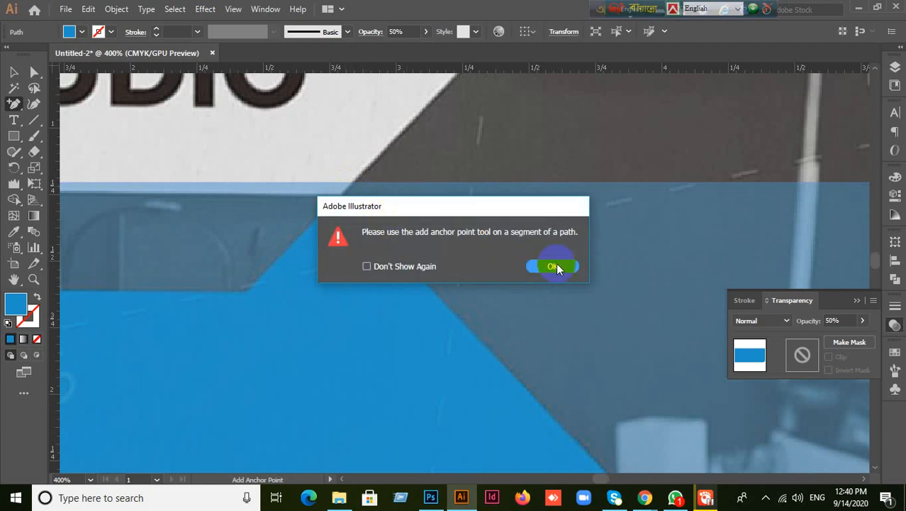
pyautogui.click(557, 265)
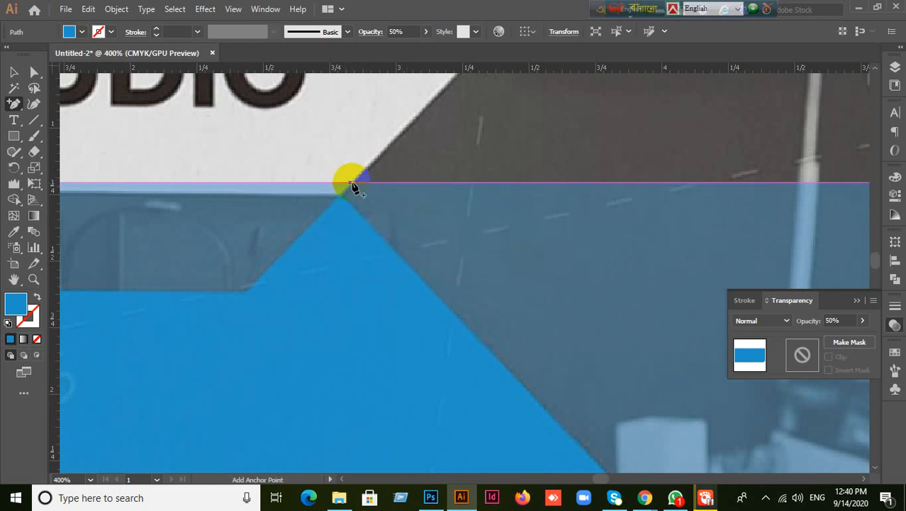
pyautogui.click(34, 72)
pyautogui.moveTo(329, 168); pyautogui.dragTo(401, 241)
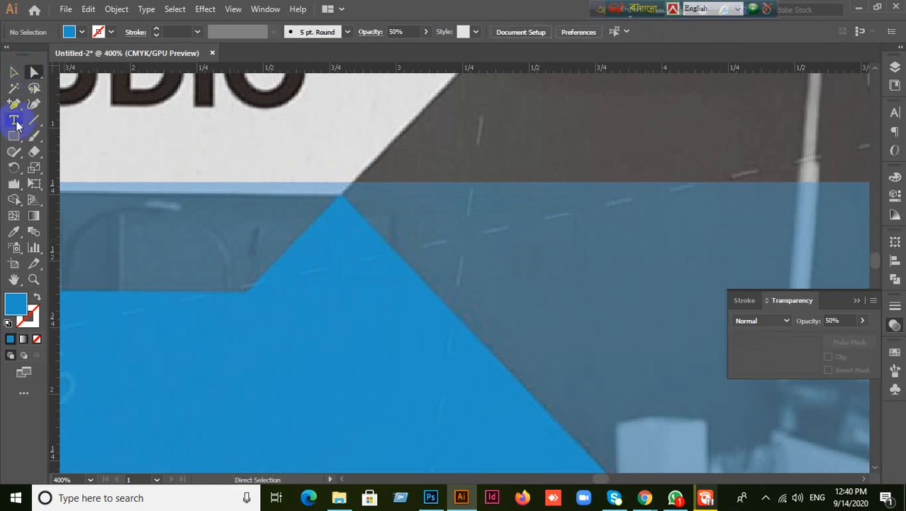
pyautogui.moveTo(14, 105)
pyautogui.mouseDown()
pyautogui.moveTo(85, 133)
pyautogui.moveTo(85, 122)
pyautogui.mouseUp()
pyautogui.click(360, 226)
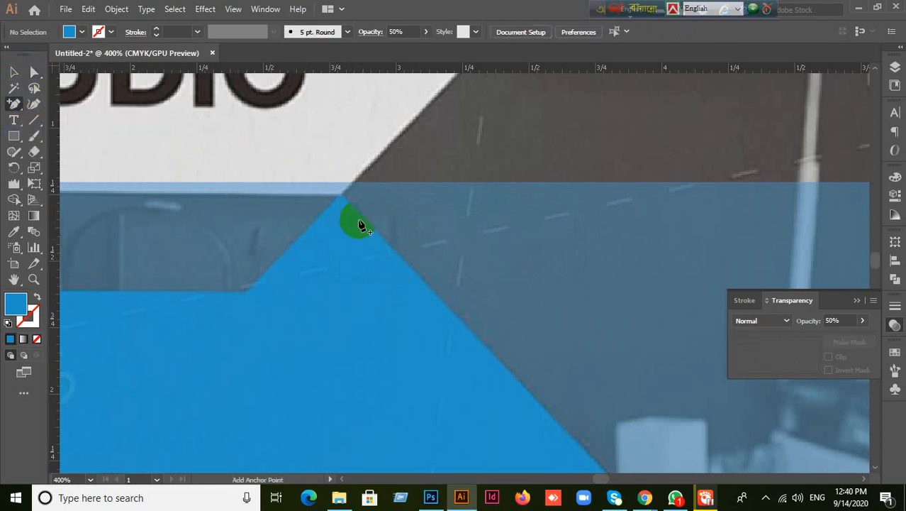
pyautogui.click(350, 186)
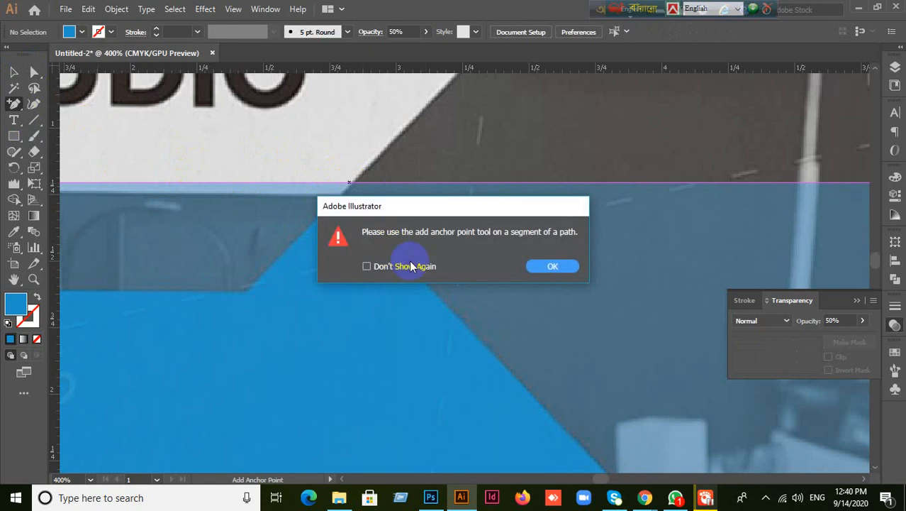
pyautogui.click(550, 267)
pyautogui.click(14, 71)
pyautogui.click(344, 268)
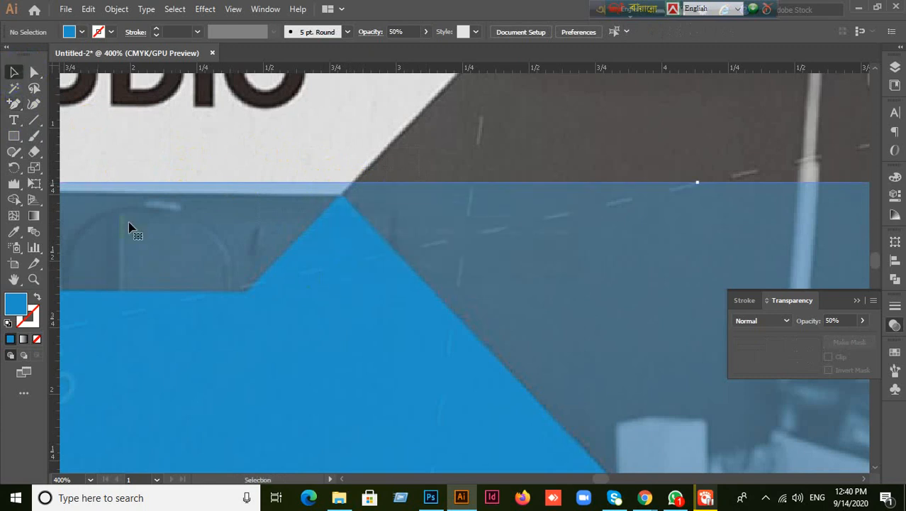
pyautogui.click(110, 186)
pyautogui.click(14, 104)
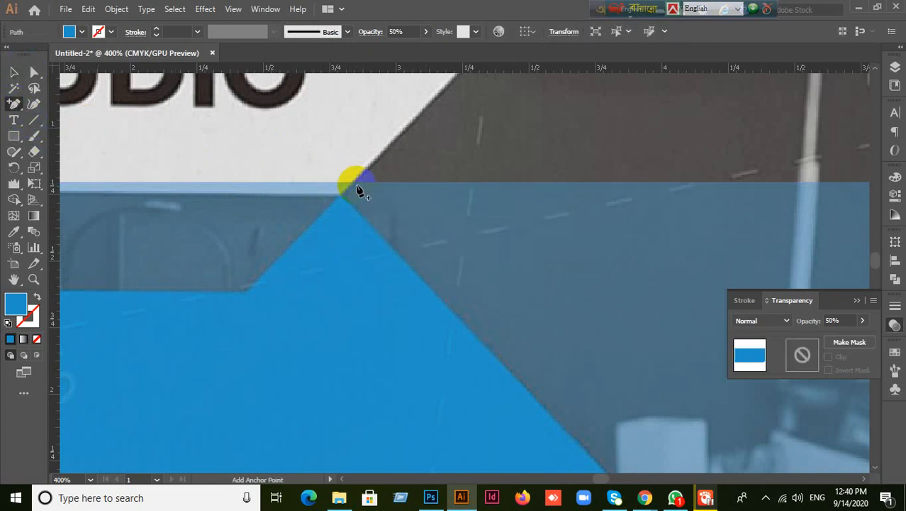
pyautogui.click(357, 186)
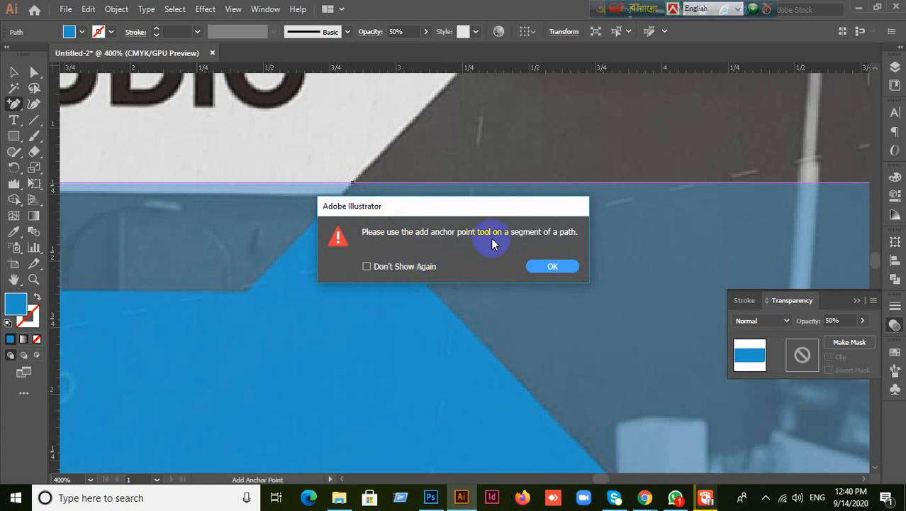
pyautogui.click(551, 267)
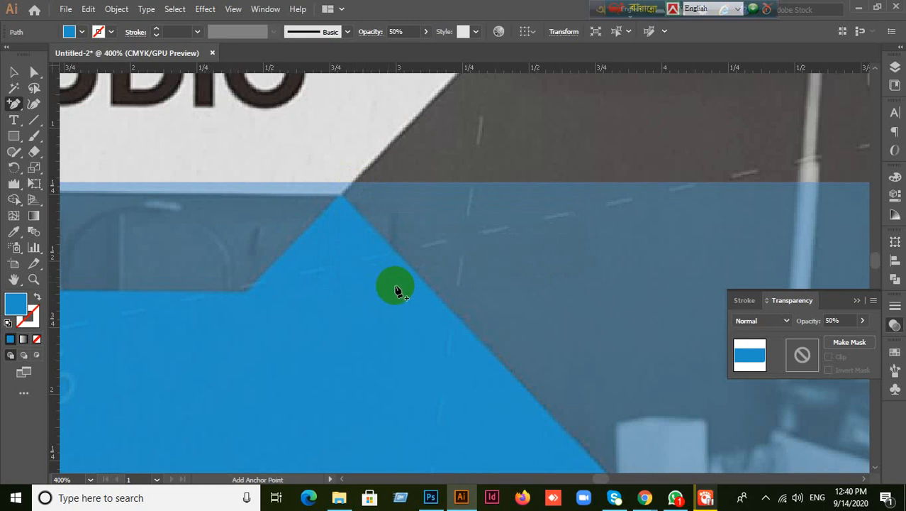
pyautogui.scroll(-5, 395, 291)
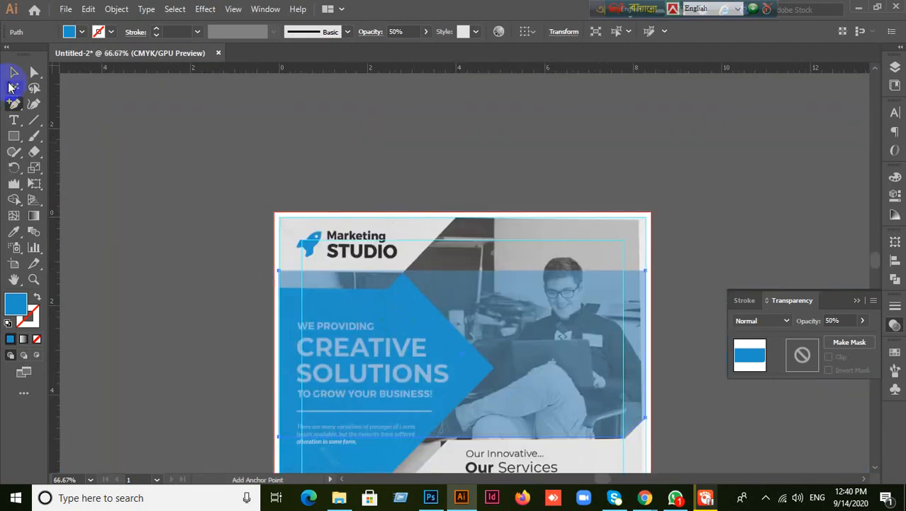
pyautogui.click(13, 72)
pyautogui.click(334, 320)
pyautogui.click(375, 348)
pyautogui.click(335, 347)
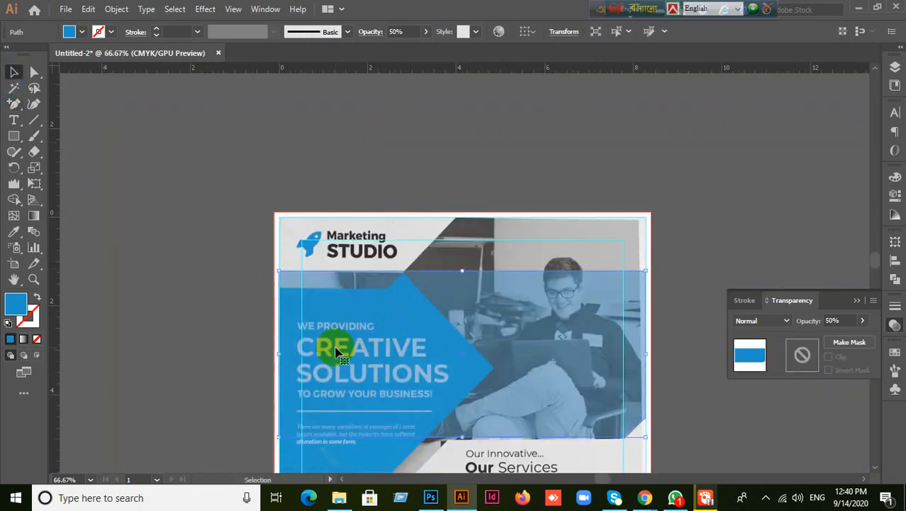
pyautogui.click(840, 320)
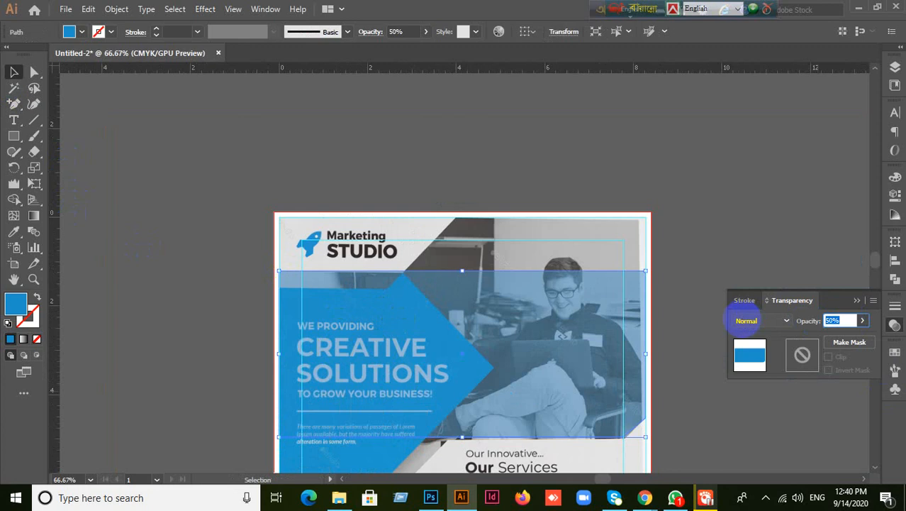
# - Make the blue photo-band rectangle fully opaque at 100%
pyautogui.write('100')
pyautogui.press('Return')
pyautogui.scroll(5, 436, 318)
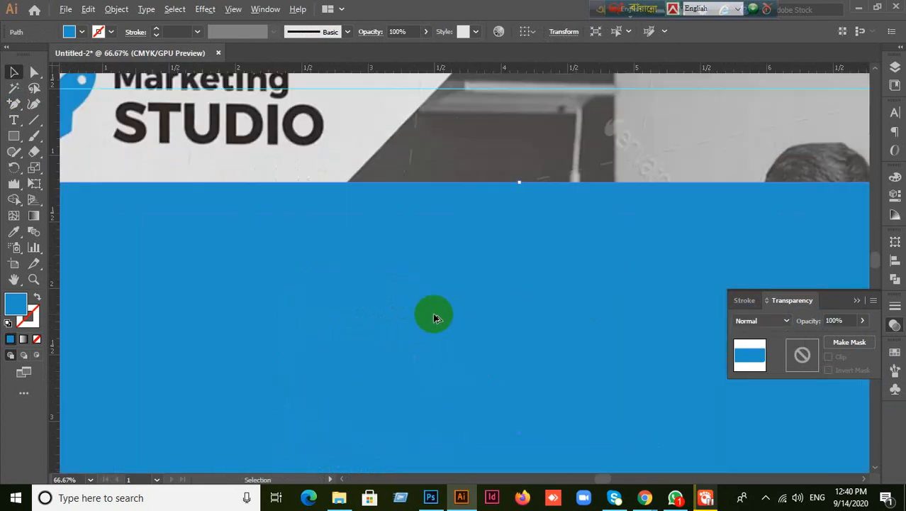
pyautogui.scroll(-3, 436, 318)
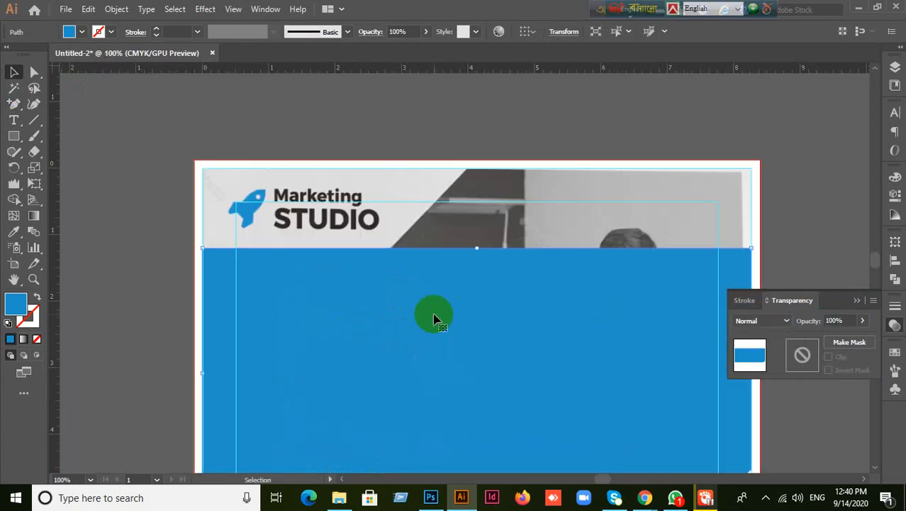
pyautogui.scroll(1, 503, 325)
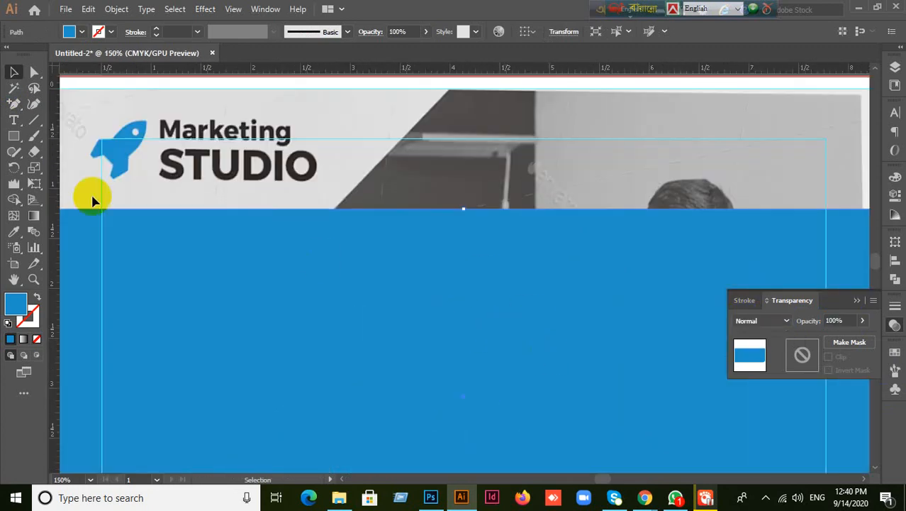
# - Try adding anchor points on the rectangle's top edge, dismissing each warning
pyautogui.click(14, 103)
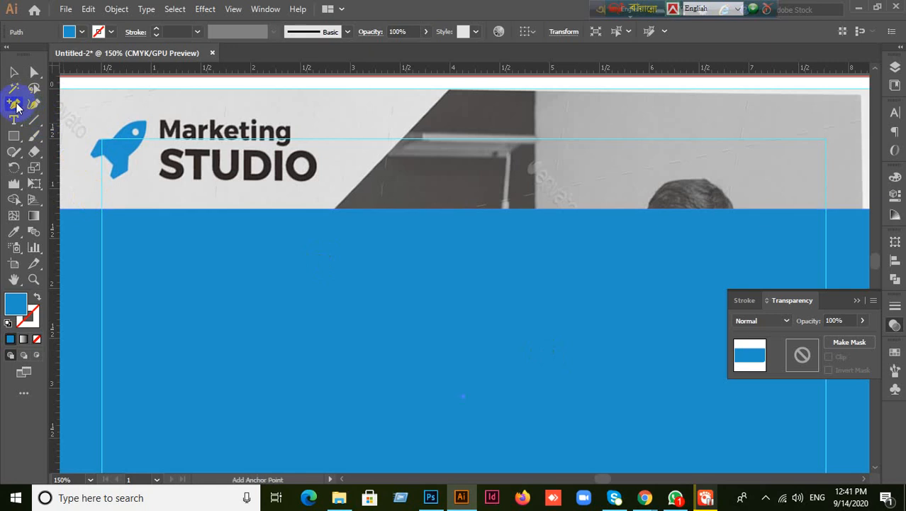
pyautogui.click(335, 213)
pyautogui.click(558, 268)
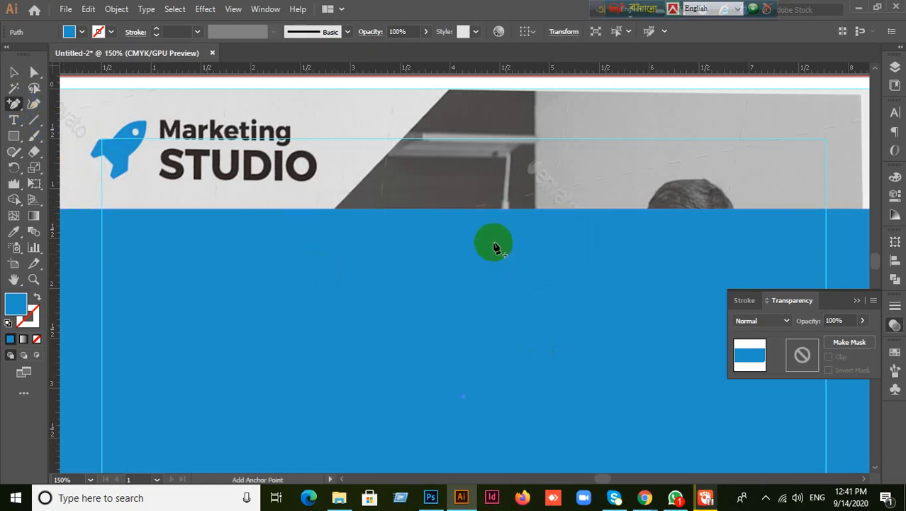
pyautogui.click(556, 215)
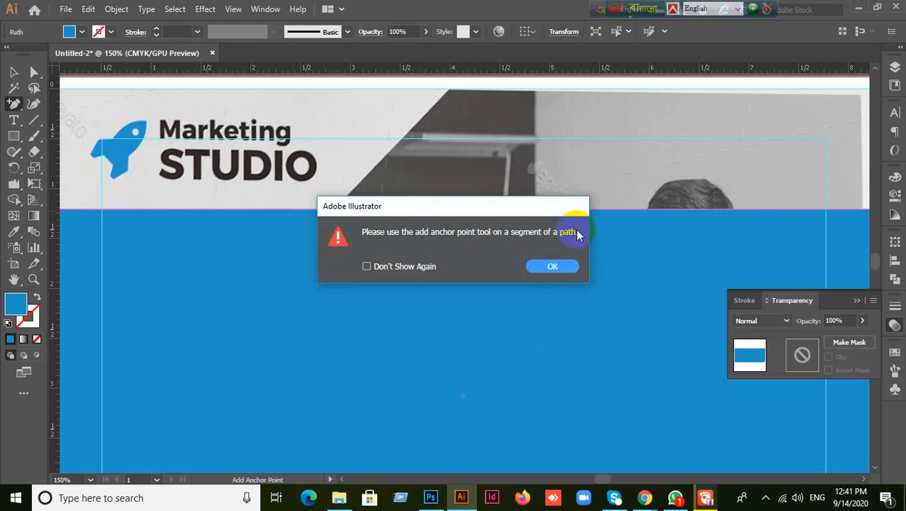
pyautogui.click(553, 267)
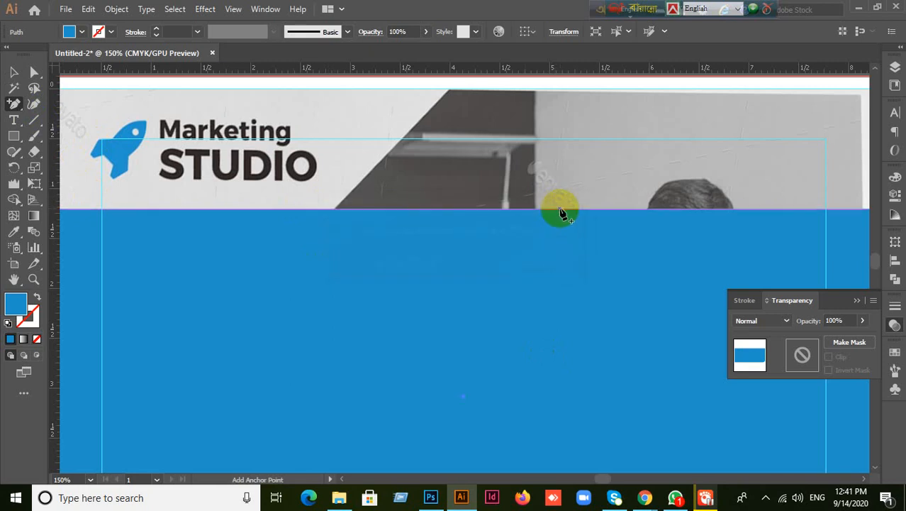
pyautogui.click(560, 211)
pyautogui.click(550, 263)
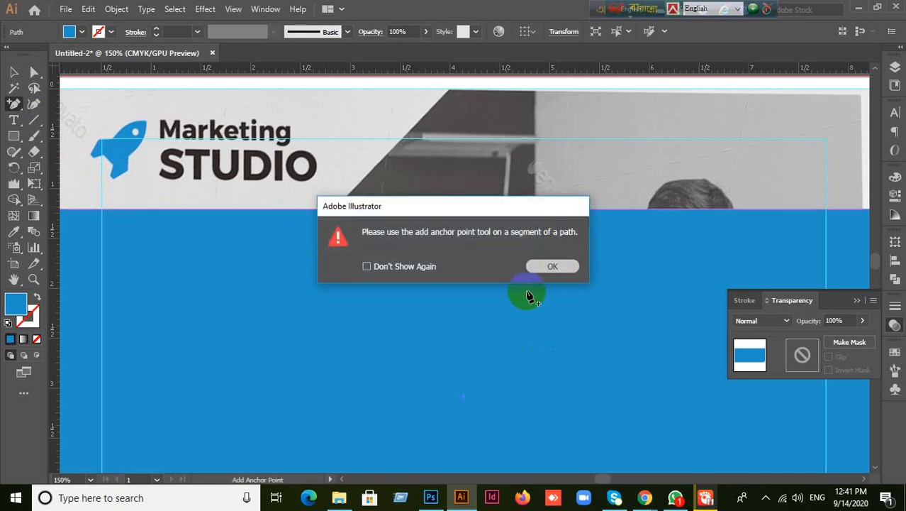
# - Zoom in on the top edge and retry adding an anchor point there
pyautogui.scroll(-1, 524, 298)
pyautogui.moveTo(522, 297)
pyautogui.mouseDown()
pyautogui.moveTo(546, 324)
pyautogui.moveTo(534, 313)
pyautogui.moveTo(515, 324)
pyautogui.moveTo(485, 264)
pyautogui.mouseUp()
pyautogui.scroll(6, 484, 265)
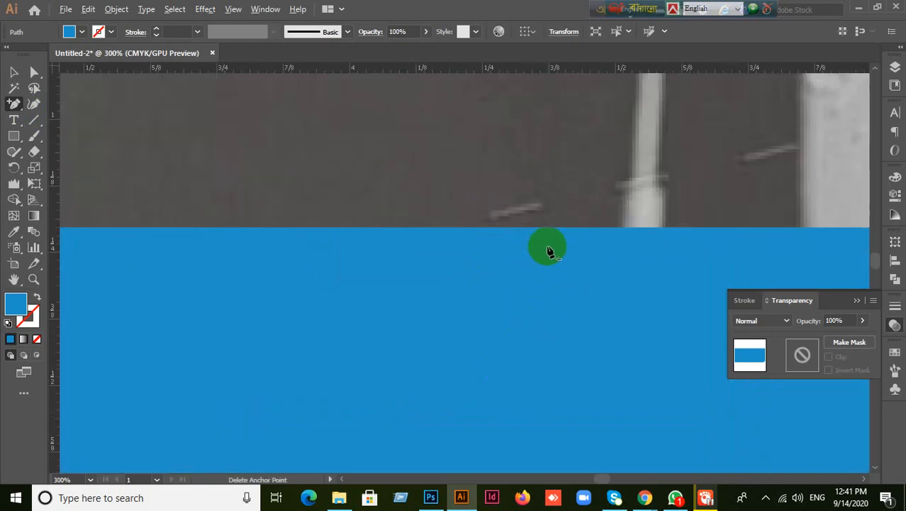
pyautogui.scroll(7, 538, 250)
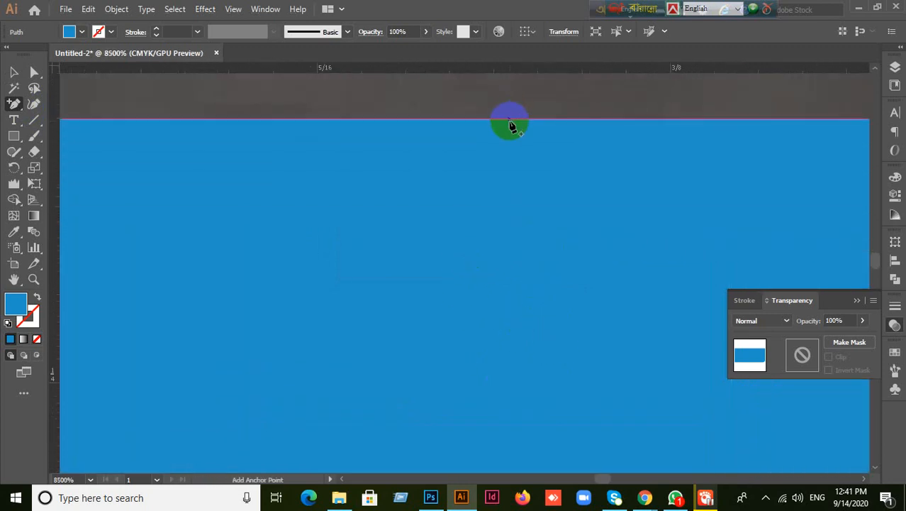
pyautogui.click(510, 125)
pyautogui.click(550, 267)
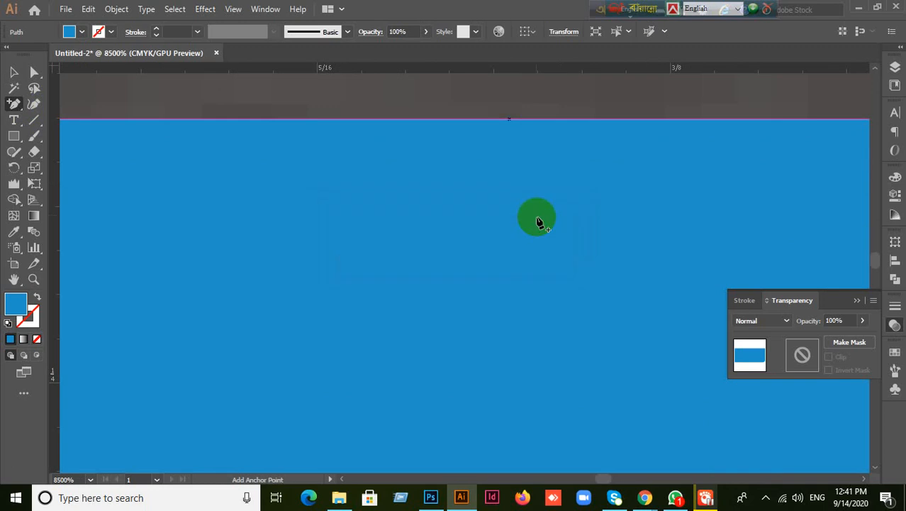
pyautogui.click(510, 125)
pyautogui.click(554, 269)
# - Bring the rectangle's top edge back into view for anchor deletion
pyautogui.scroll(-3, 555, 271)
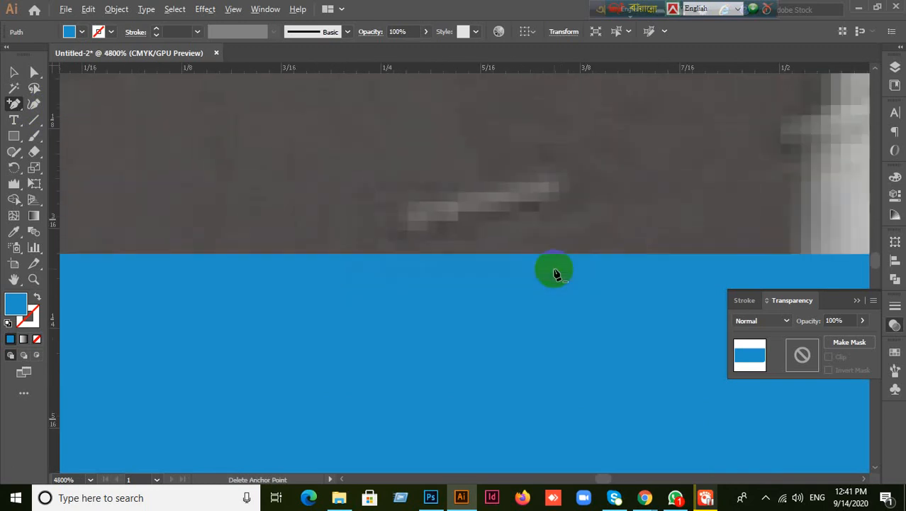
pyautogui.scroll(-9, 555, 271)
pyautogui.click(14, 73)
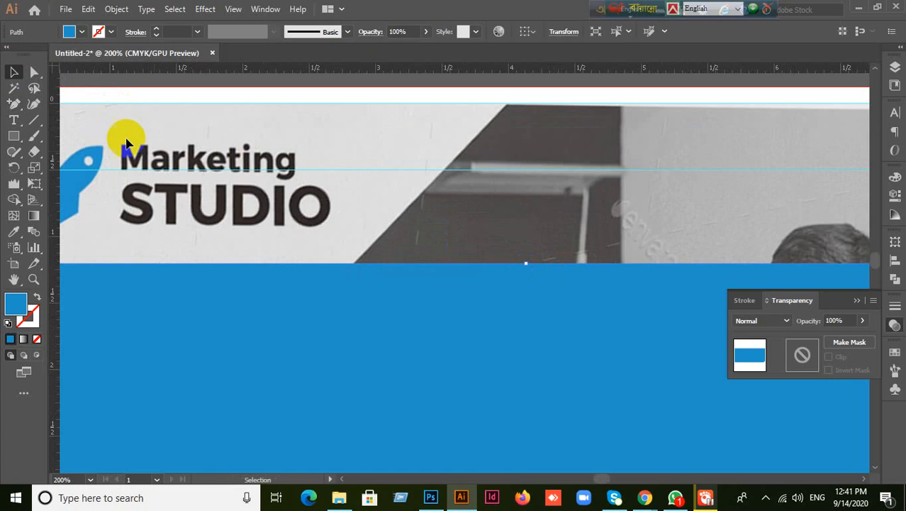
pyautogui.moveTo(436, 299); pyautogui.dragTo(437, 240)
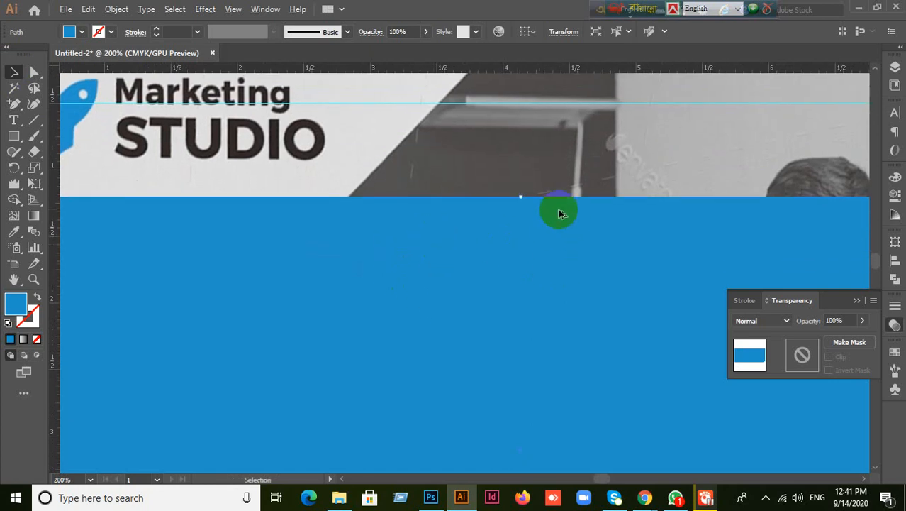
pyautogui.moveTo(12, 105); pyautogui.dragTo(61, 134)
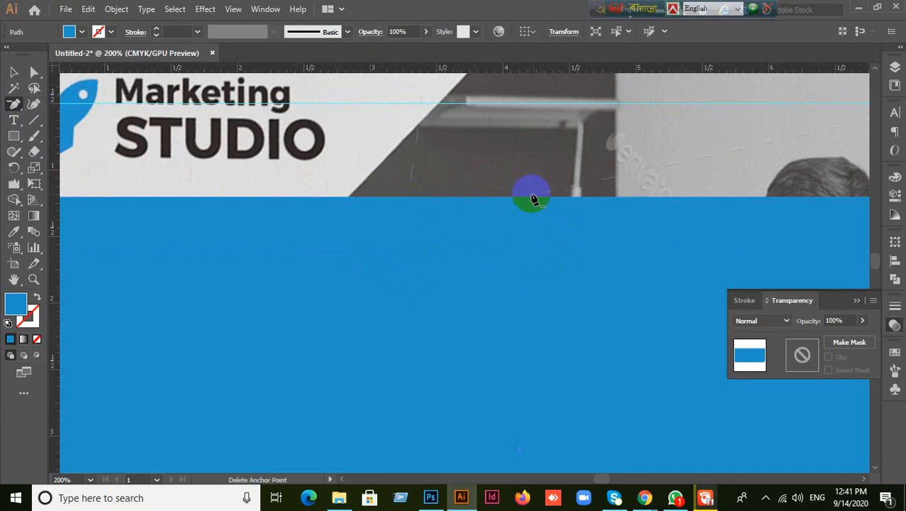
pyautogui.scroll(-4, 339, 245)
pyautogui.scroll(-1, 415, 345)
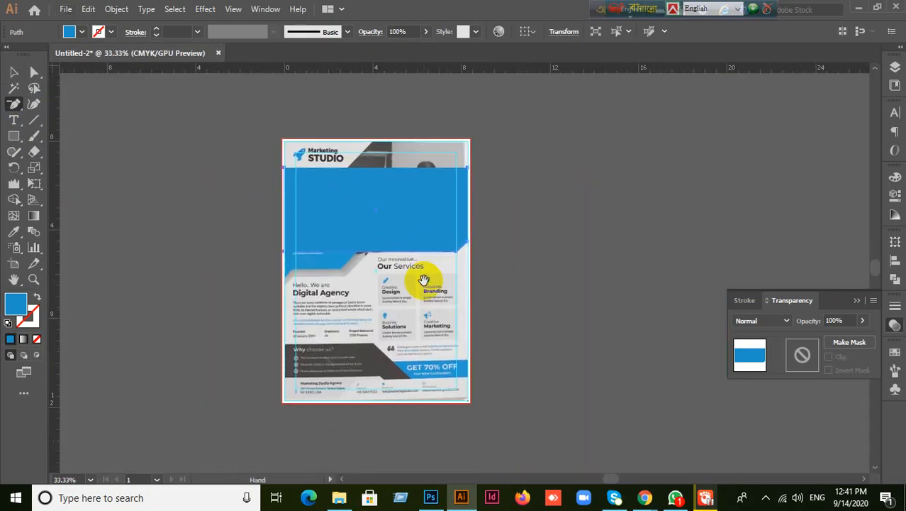
pyautogui.scroll(3, 329, 239)
pyautogui.scroll(3, 241, 211)
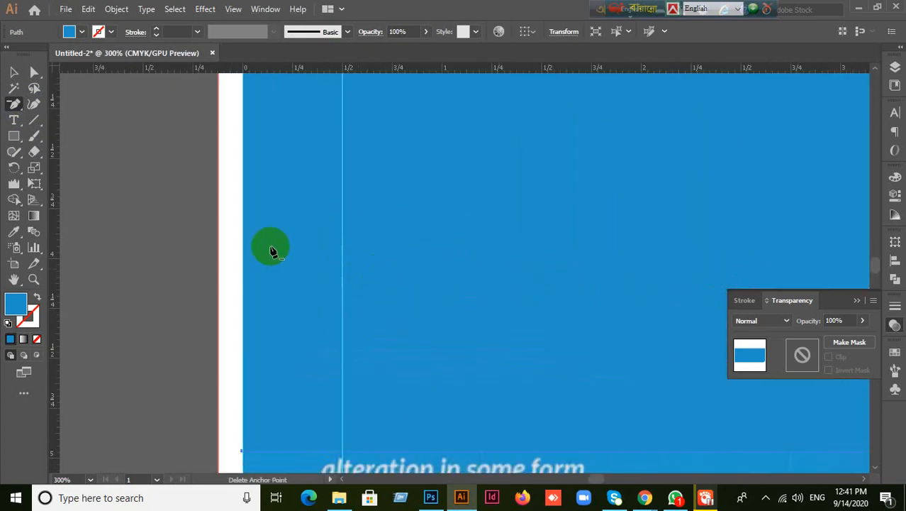
pyautogui.click(243, 240)
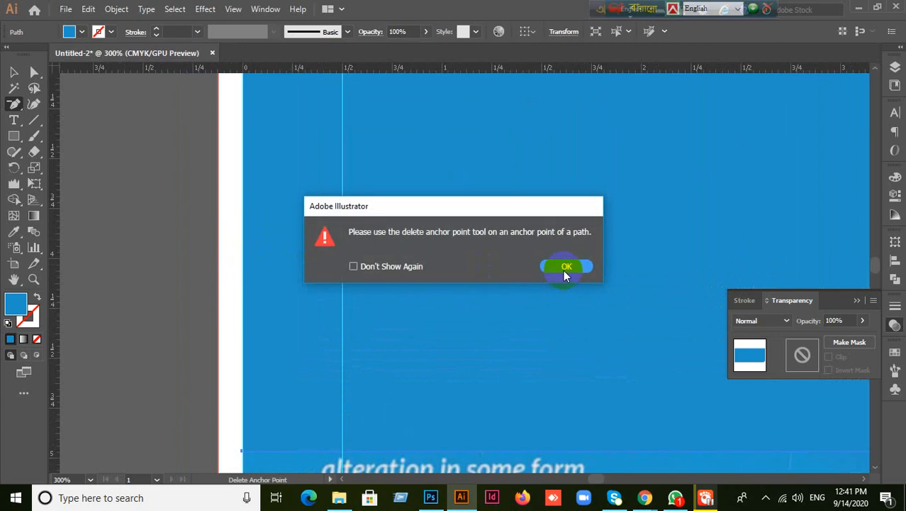
pyautogui.click(565, 268)
pyautogui.press('5')
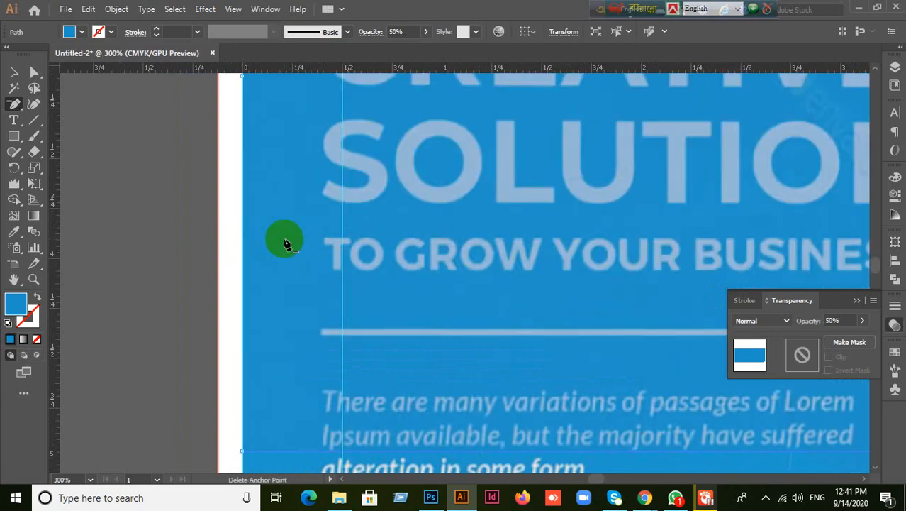
pyautogui.moveTo(13, 104); pyautogui.dragTo(58, 118)
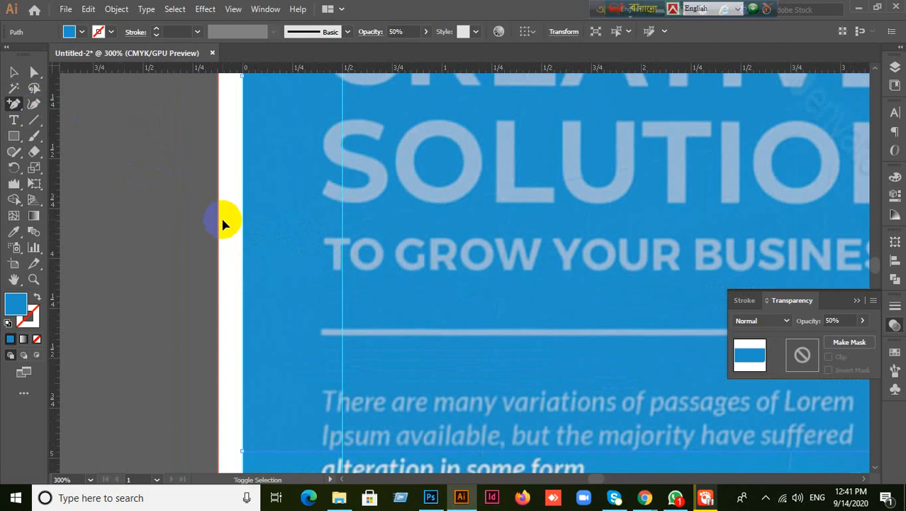
pyautogui.press('0')
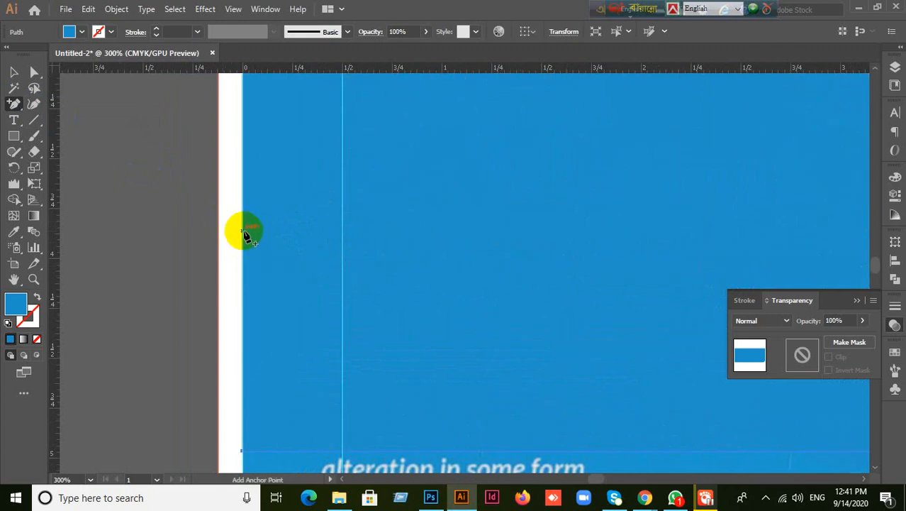
pyautogui.click(241, 231)
pyautogui.hotkey('ctrl', 'z')
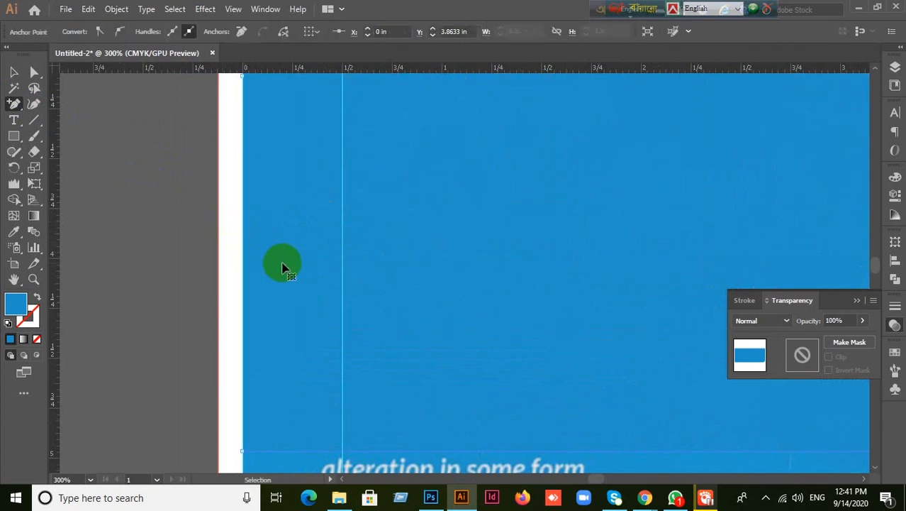
pyautogui.moveTo(450, 198); pyautogui.dragTo(422, 426)
pyautogui.scroll(-3, 466, 273)
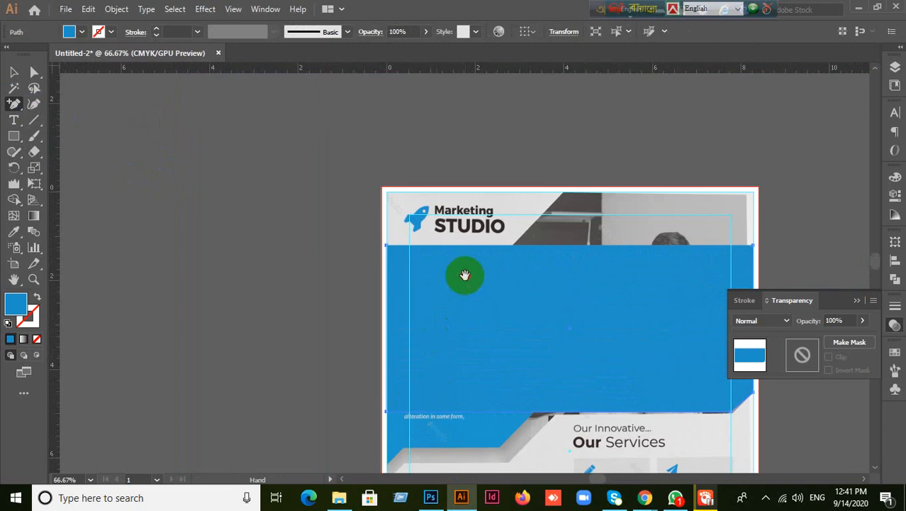
# - Try adding anchor points where the grey diagonal meets the rectangle's top edge, then reselect the rectangle
pyautogui.scroll(2, 518, 354)
pyautogui.scroll(3, 517, 350)
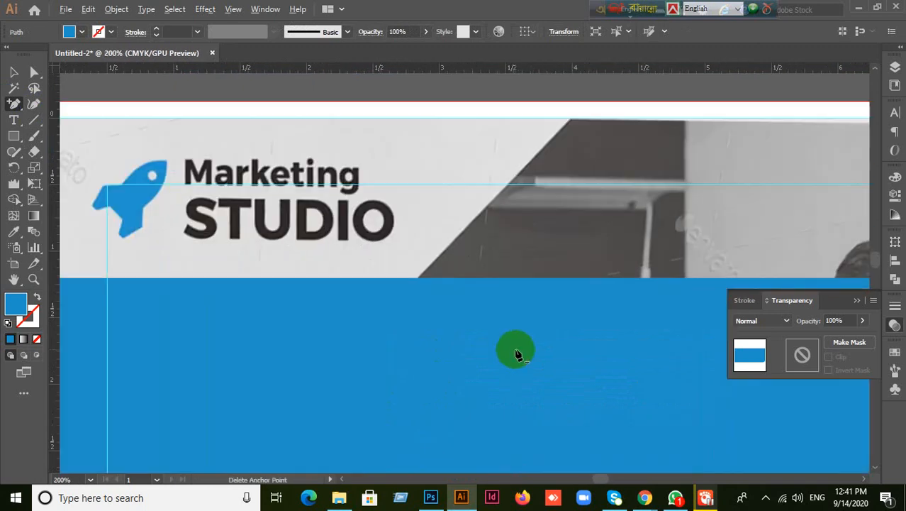
pyautogui.click(417, 281)
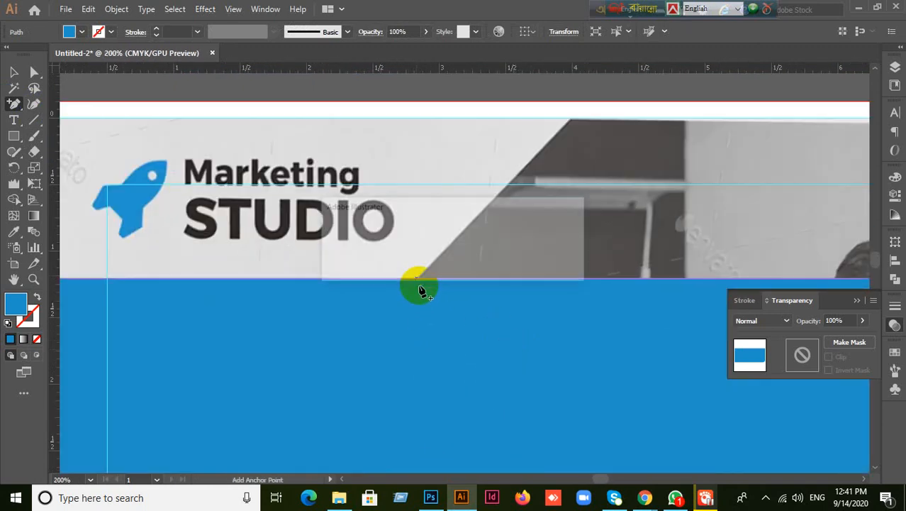
pyautogui.click(546, 266)
pyautogui.scroll(3, 489, 290)
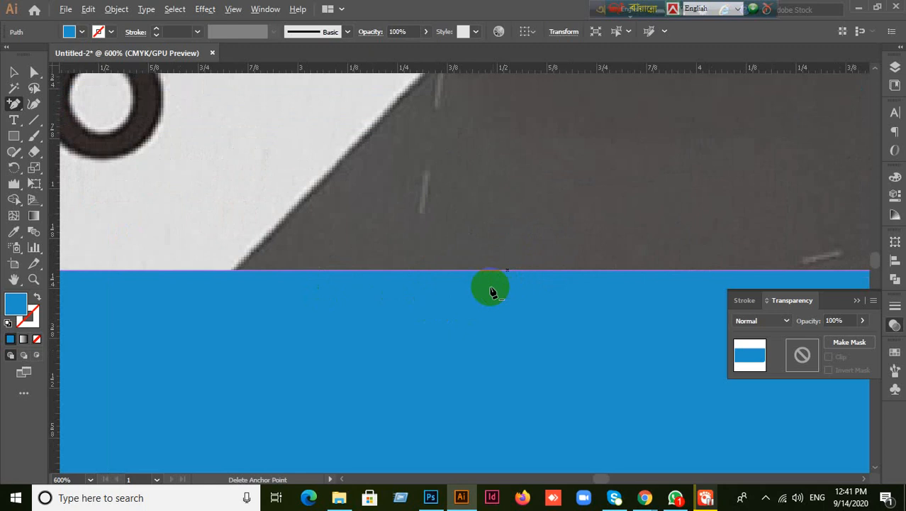
pyautogui.click(229, 271)
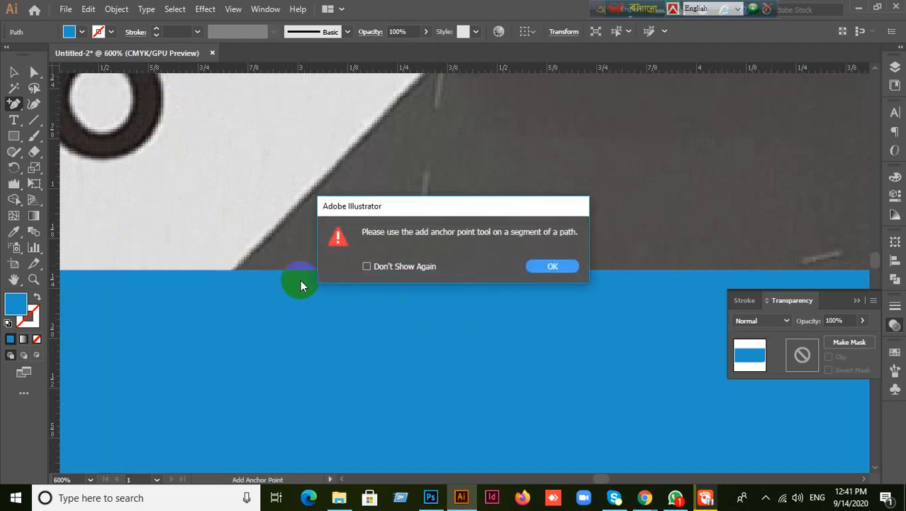
pyautogui.click(547, 264)
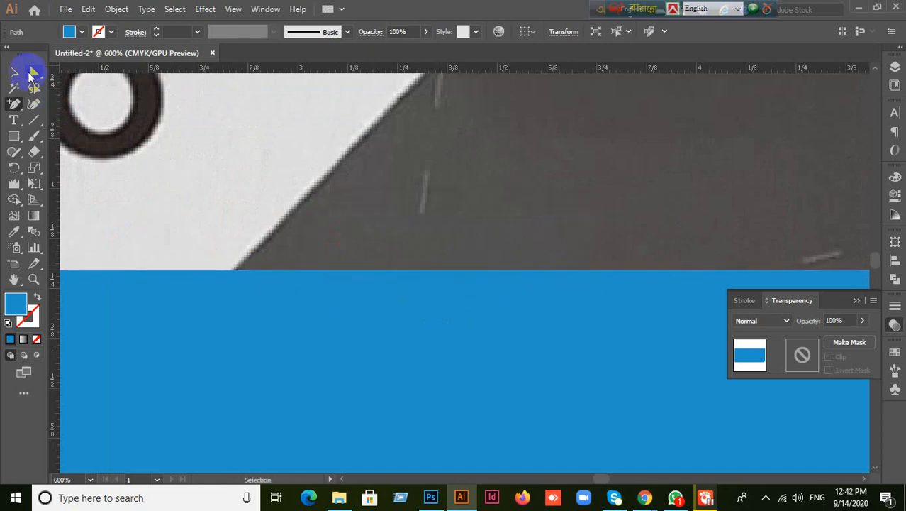
pyautogui.click(14, 71)
pyautogui.click(232, 290)
pyautogui.scroll(-6, 269, 297)
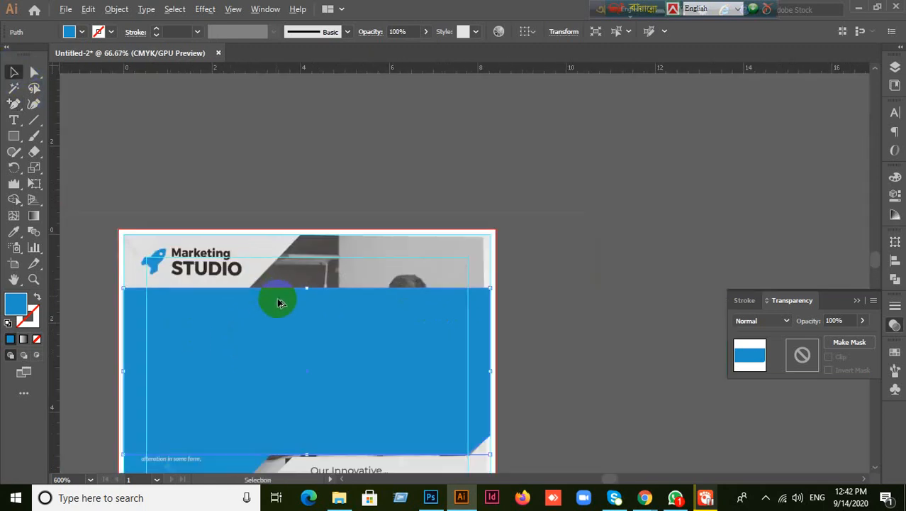
pyautogui.scroll(4, 256, 329)
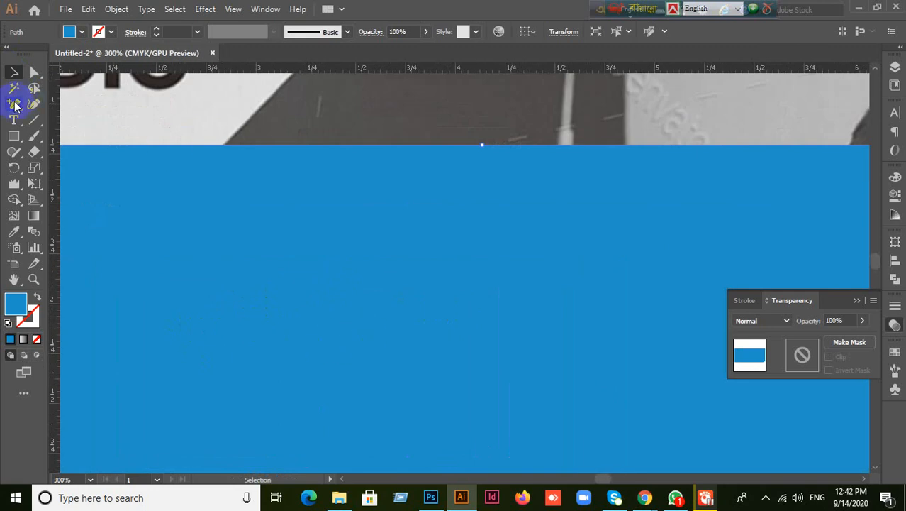
# - Repeatedly attempt an anchor point on the rectangle's top edge below the grey diagonal's corner
pyautogui.click(14, 105)
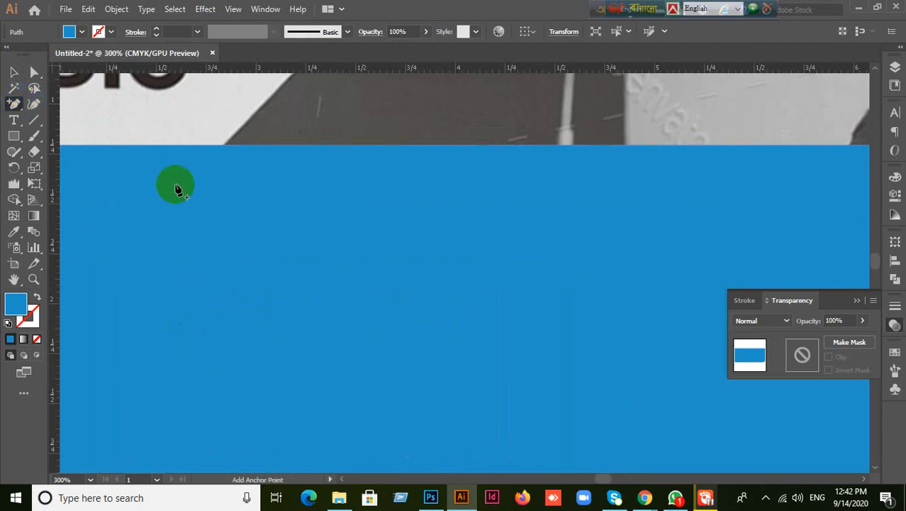
pyautogui.click(474, 152)
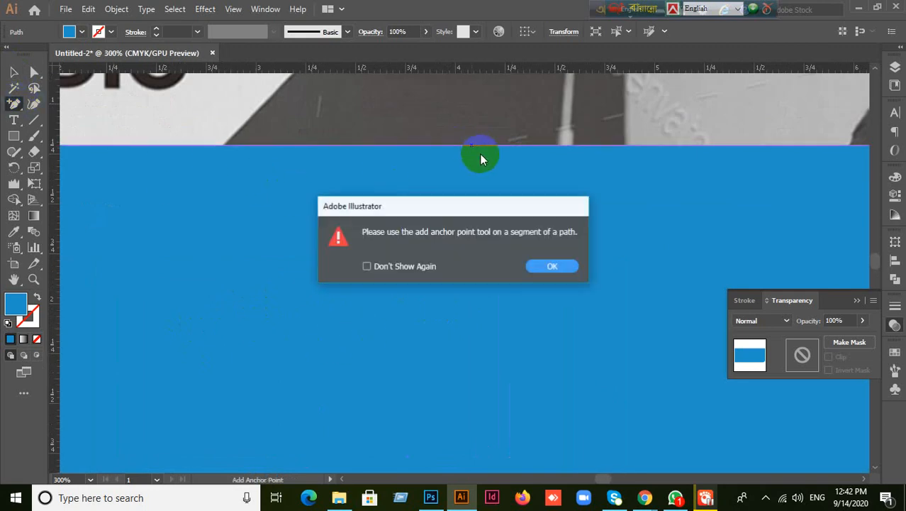
pyautogui.click(554, 268)
pyautogui.click(217, 147)
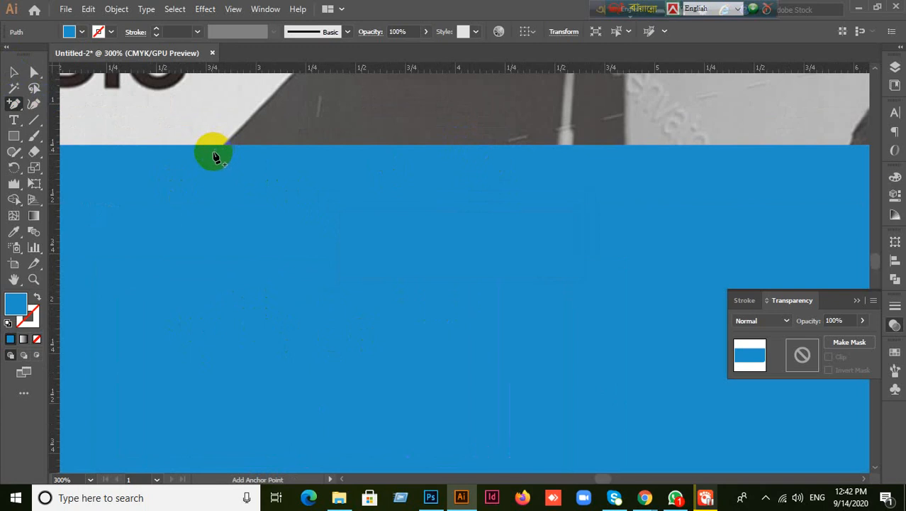
pyautogui.click(219, 147)
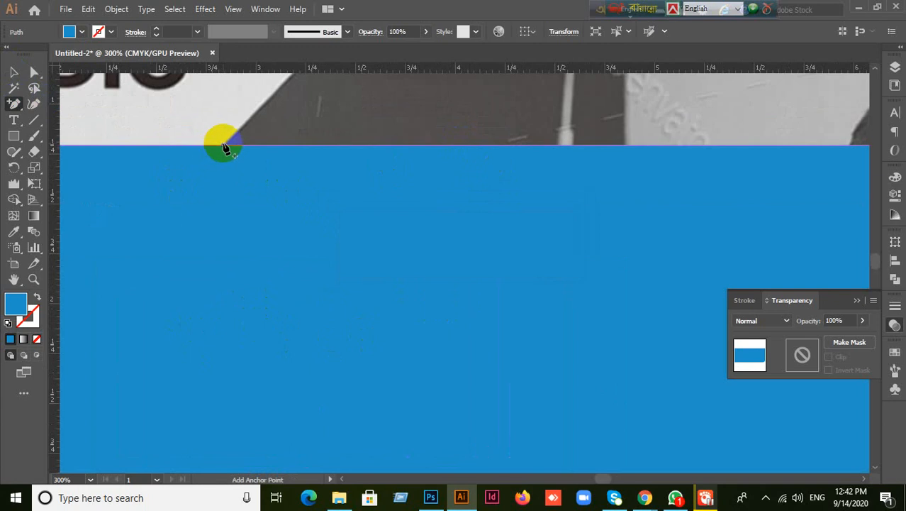
pyautogui.click(224, 147)
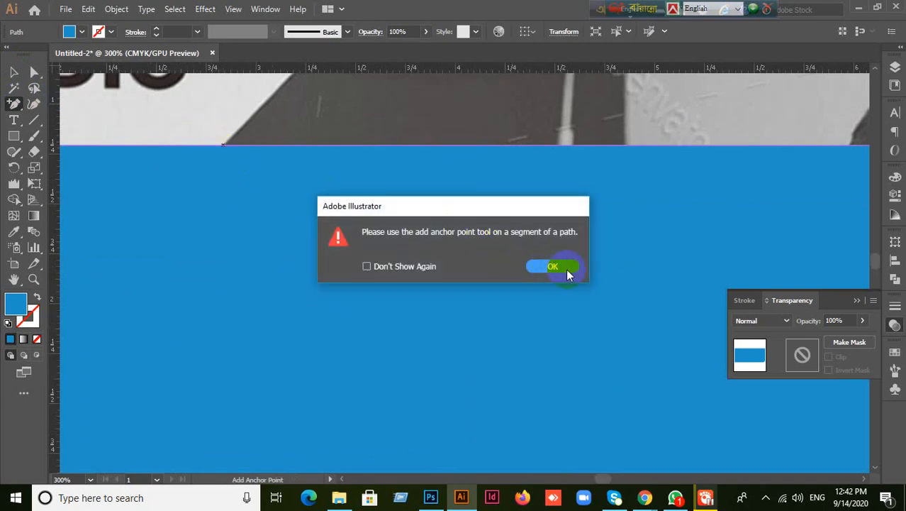
pyautogui.click(553, 266)
pyautogui.click(224, 149)
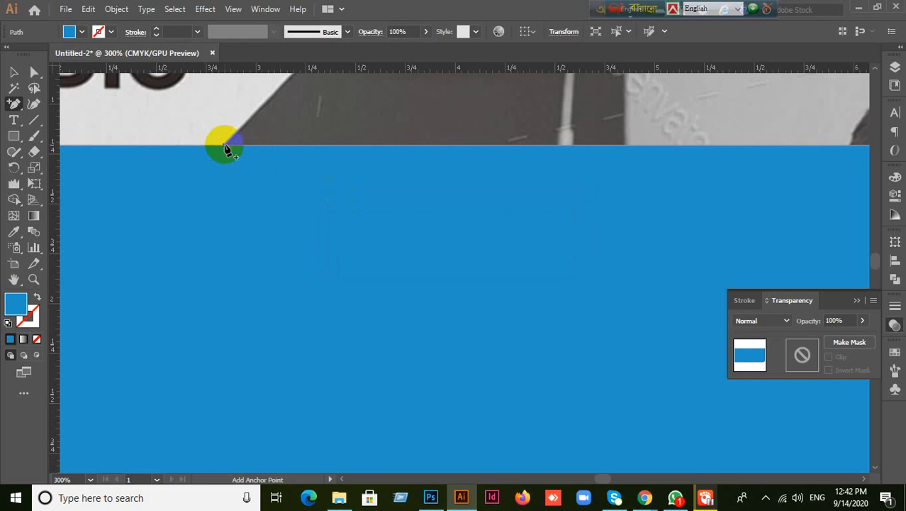
pyautogui.click(225, 147)
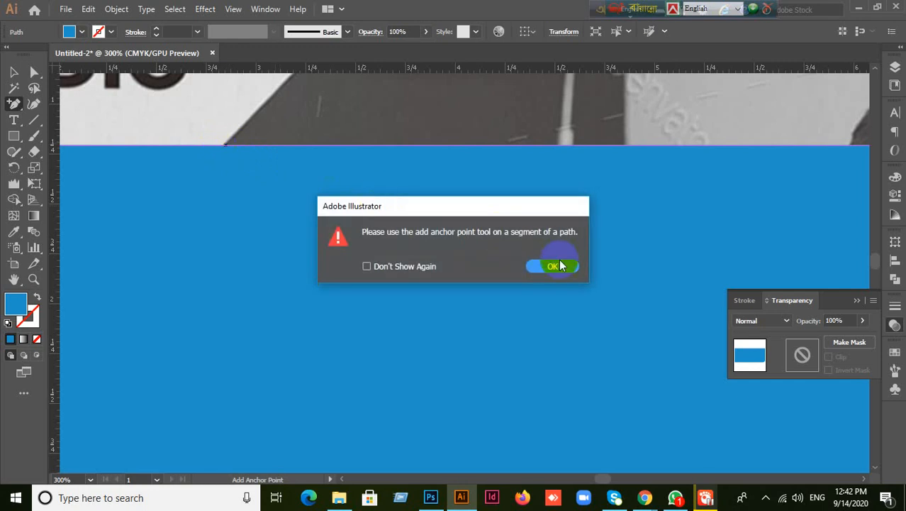
pyautogui.click(558, 266)
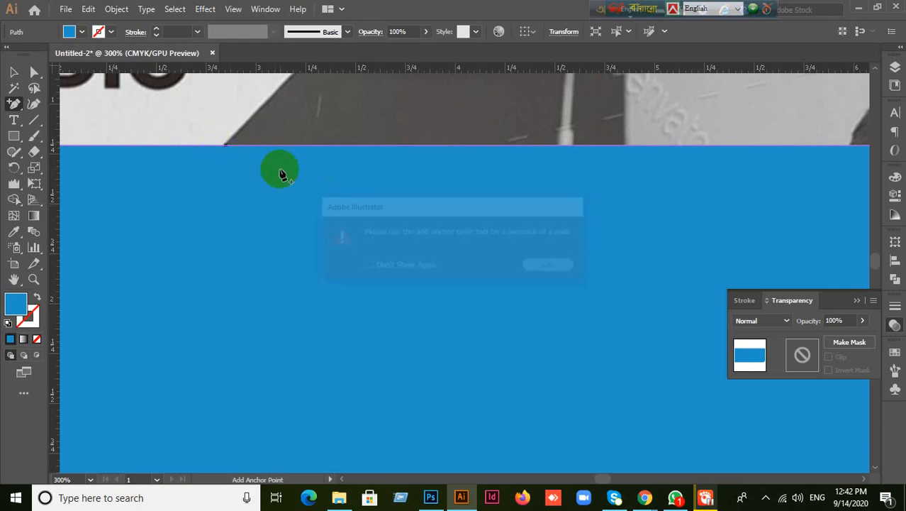
pyautogui.click(224, 152)
pyautogui.click(541, 269)
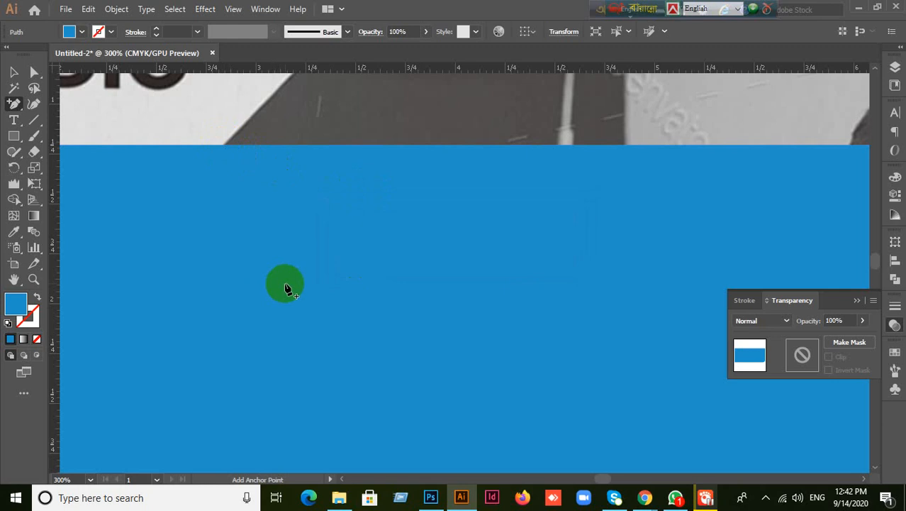
# - Add an anchor point on the blue rectangle's right edge
pyautogui.scroll(-3, 506, 273)
pyautogui.hscroll(3, 265, 267)
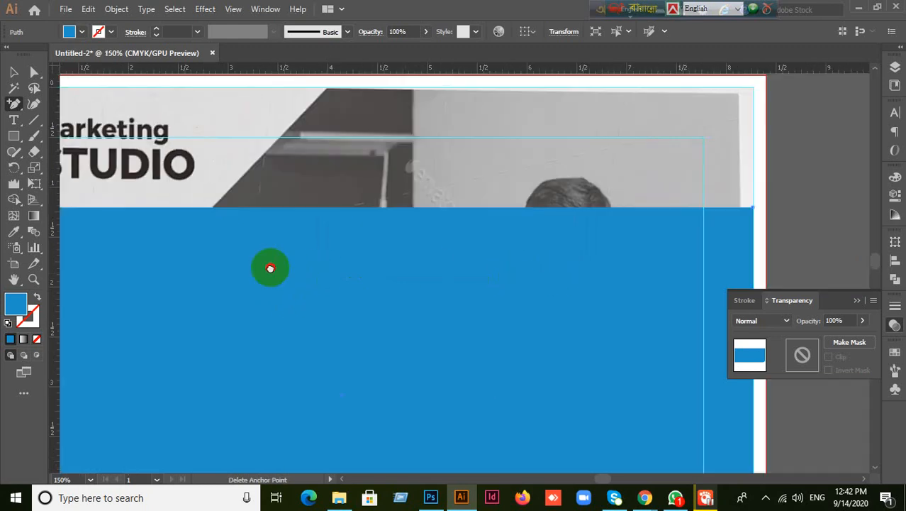
pyautogui.scroll(2, 305, 287)
pyautogui.click(446, 308)
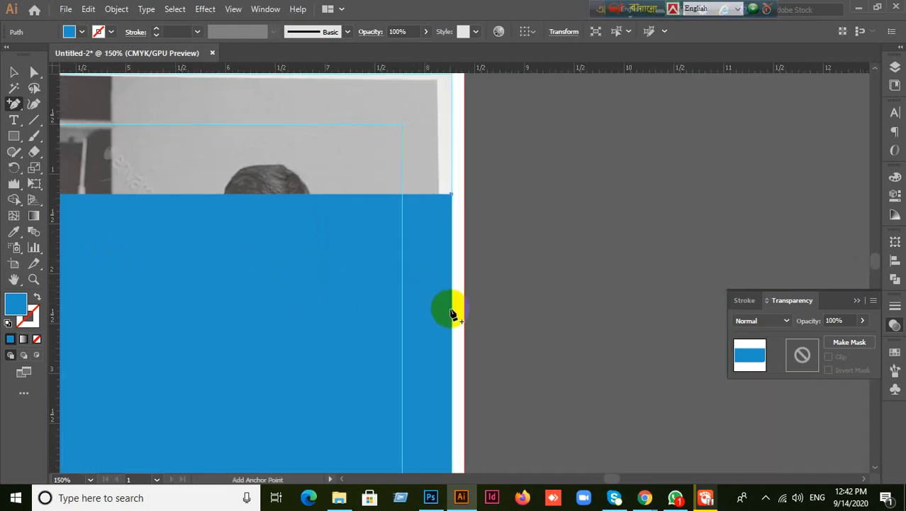
pyautogui.click(559, 265)
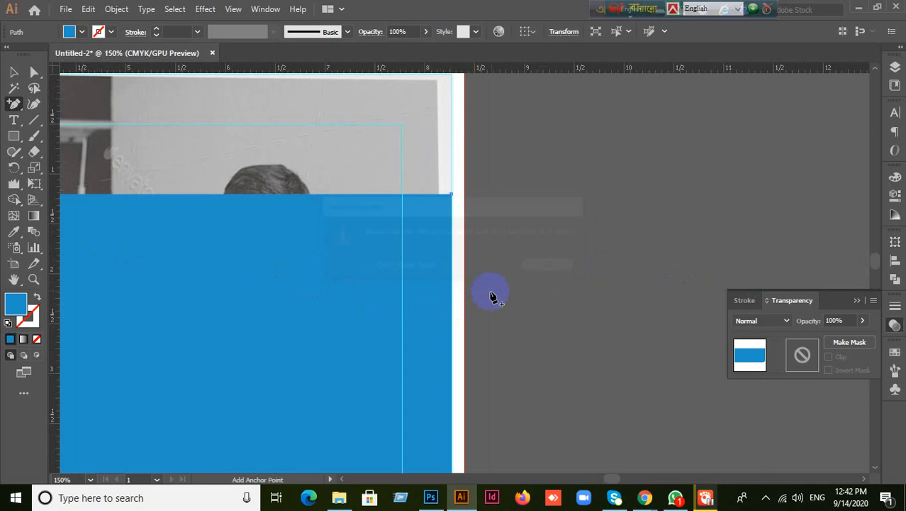
pyautogui.scroll(4, 486, 298)
pyautogui.click(369, 298)
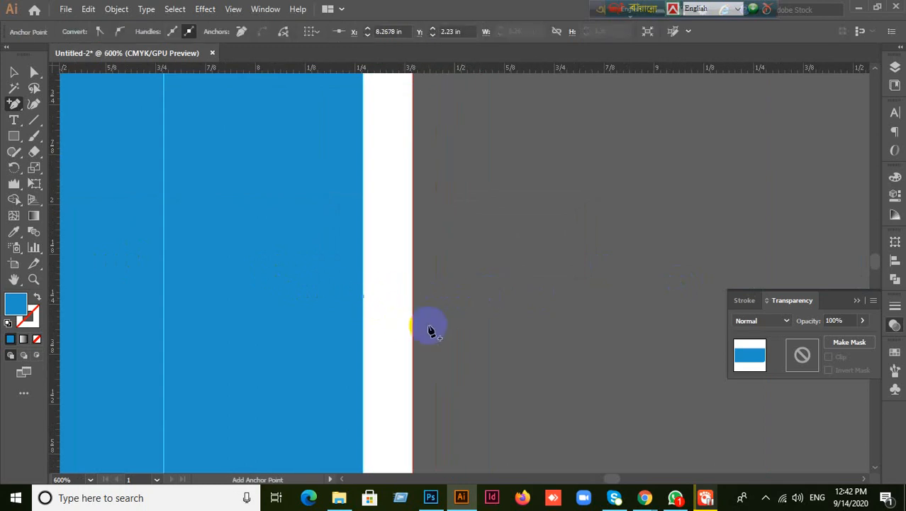
pyautogui.click(368, 297)
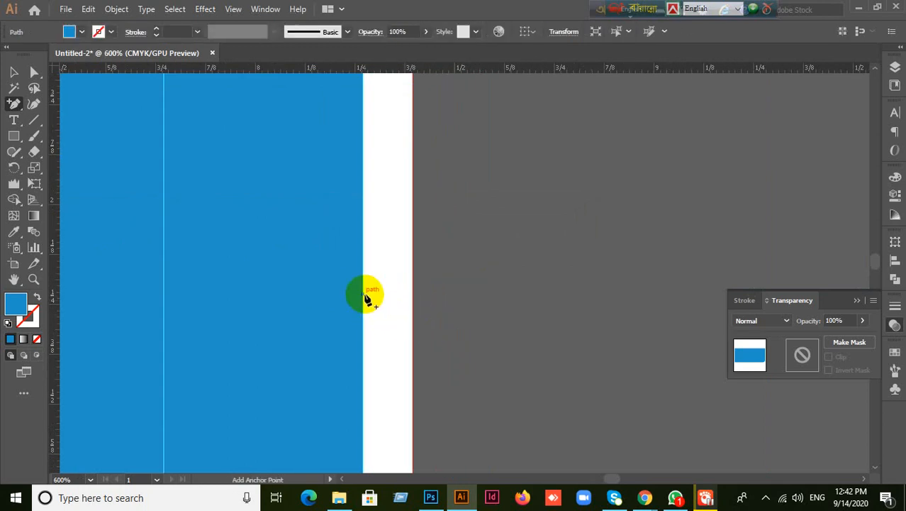
# - Try adding a point on the rectangle's top edge below the head in the photo
pyautogui.moveTo(313, 261); pyautogui.dragTo(746, 414)
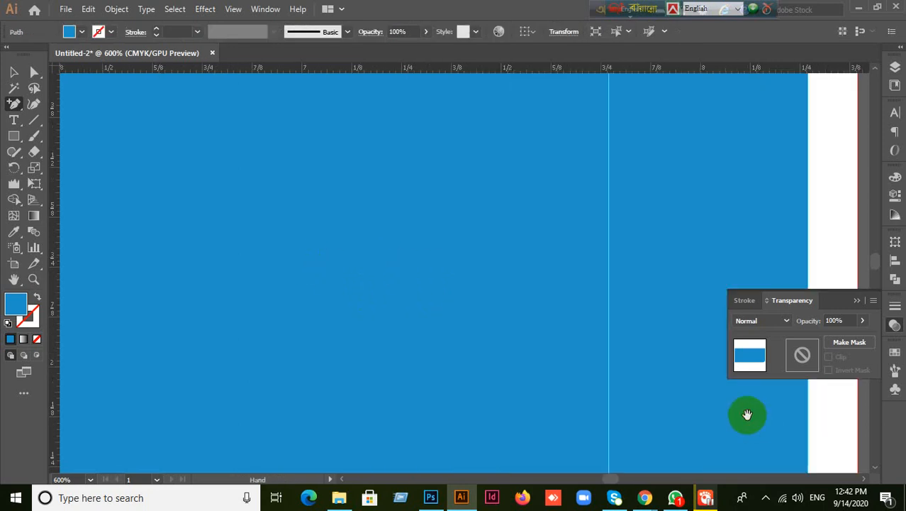
pyautogui.moveTo(413, 236); pyautogui.dragTo(639, 399)
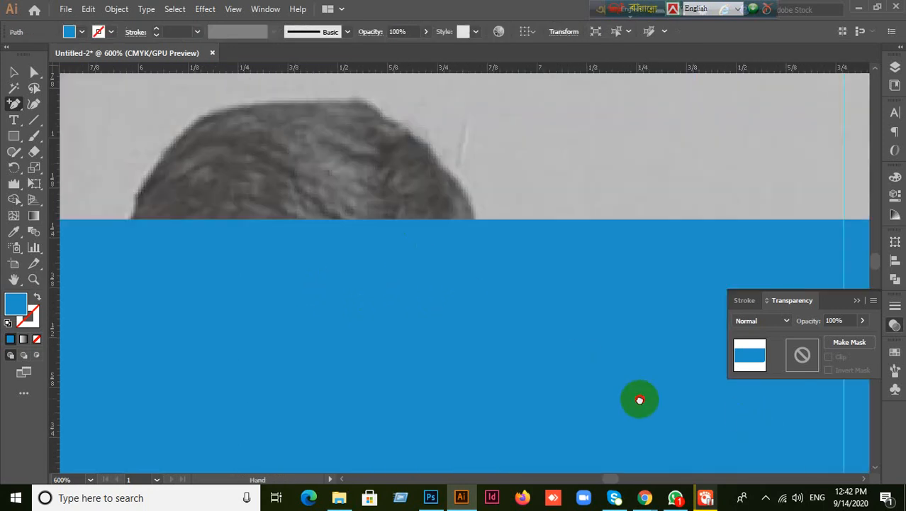
pyautogui.click(178, 223)
pyautogui.click(222, 232)
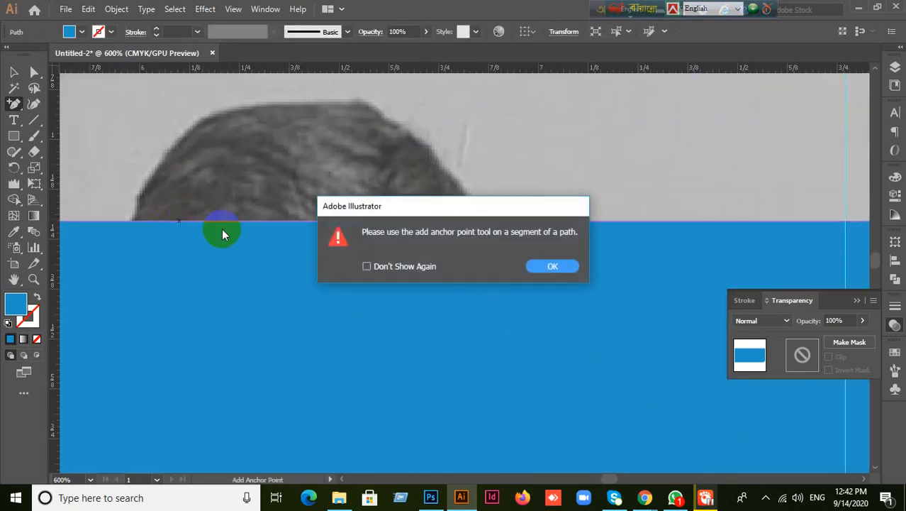
pyautogui.press('Return')
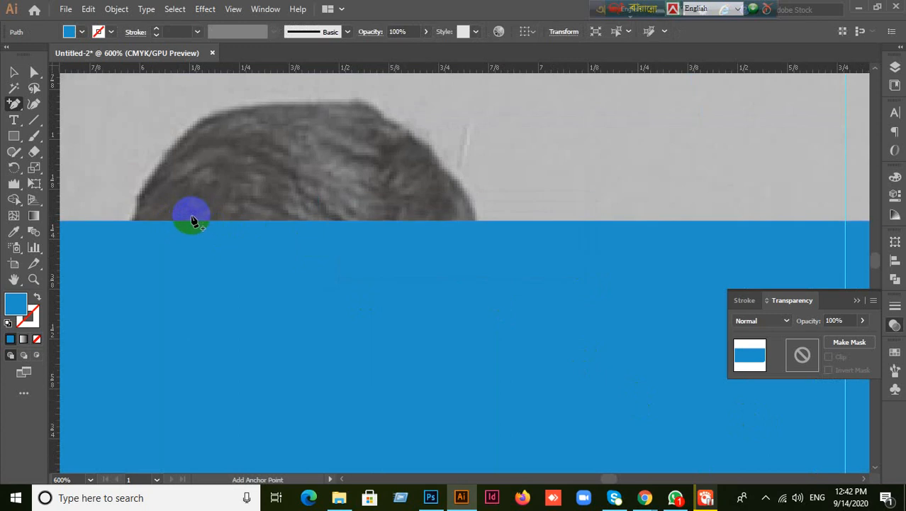
pyautogui.click(191, 223)
pyautogui.click(191, 223)
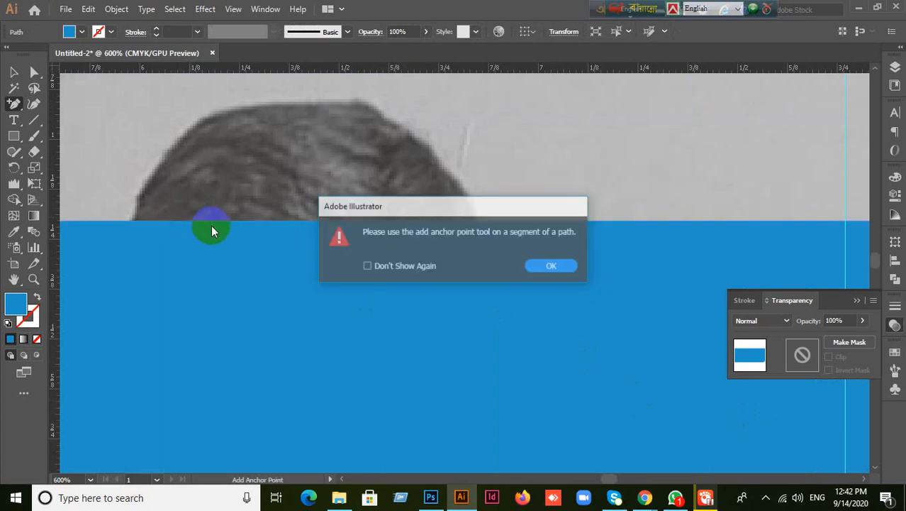
pyautogui.press('Return')
# - Place another anchor on the right edge, retry the top edge, then zoom out to the whole flyer
pyautogui.moveTo(710, 293); pyautogui.dragTo(233, 284)
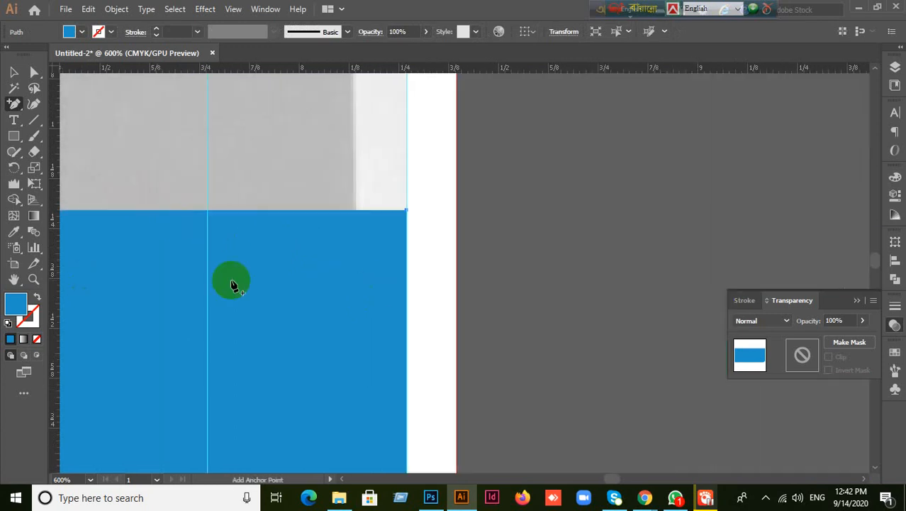
pyautogui.click(409, 296)
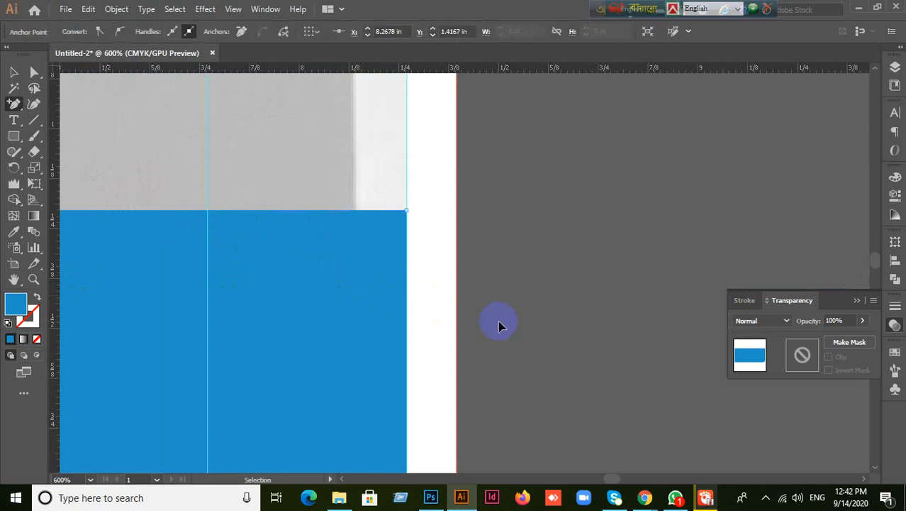
pyautogui.moveTo(285, 295); pyautogui.dragTo(799, 324)
pyautogui.click(193, 242)
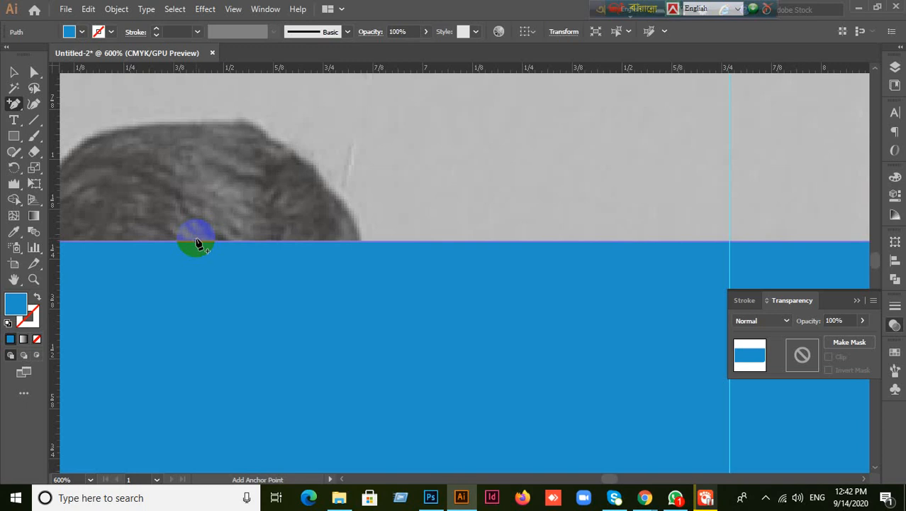
pyautogui.click(197, 244)
pyautogui.click(546, 265)
pyautogui.scroll(-2, 468, 309)
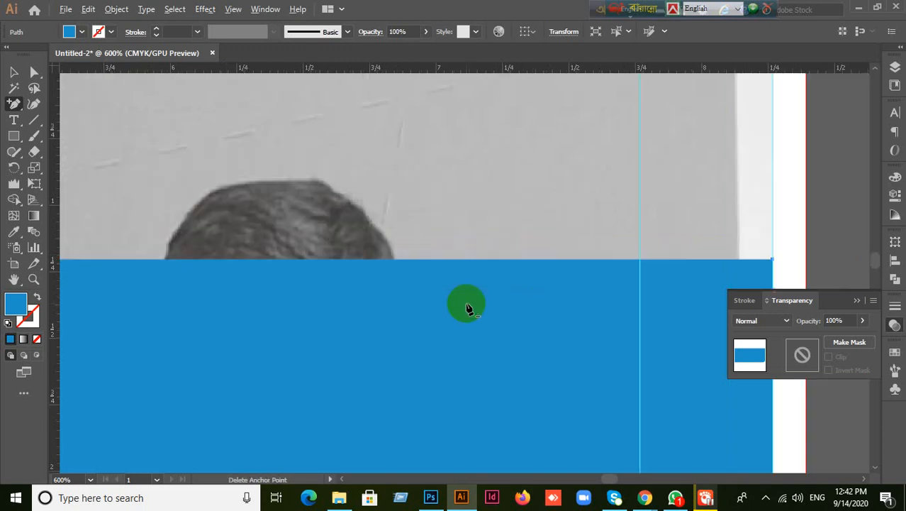
pyautogui.scroll(-6, 466, 307)
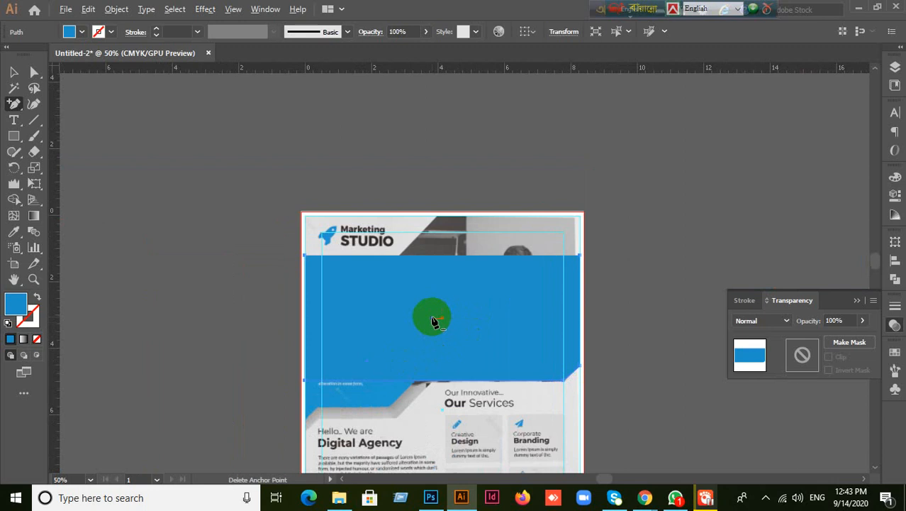
# - Select the rectangle's top-edge and right-edge anchors and retry adding a top-edge anchor
pyautogui.scroll(3, 432, 320)
pyautogui.click(34, 71)
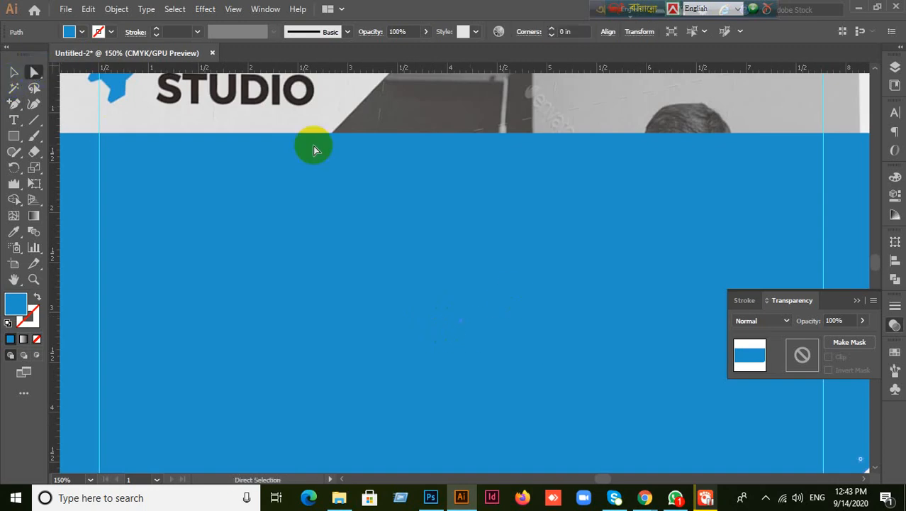
pyautogui.moveTo(241, 105); pyautogui.dragTo(870, 208)
pyautogui.scroll(-2, 526, 238)
pyautogui.hotkey('ctrl', 'shift', 'a')
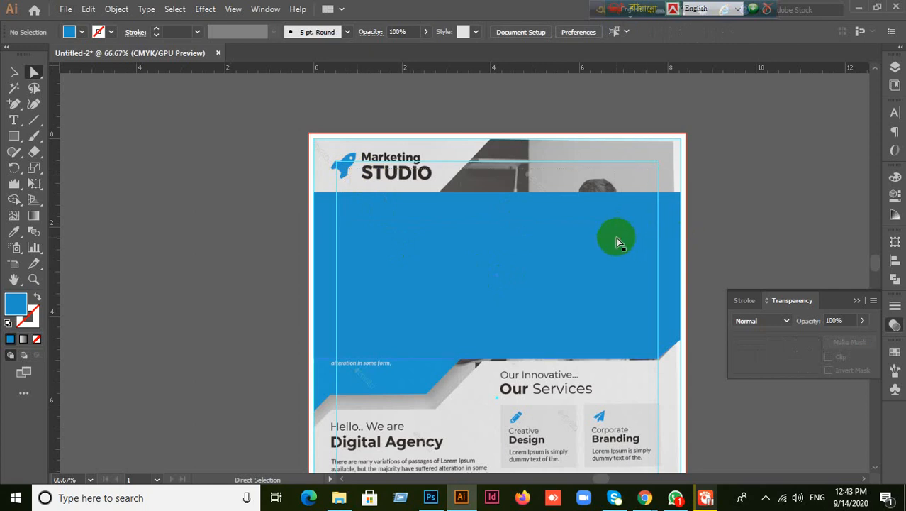
pyautogui.click(683, 245)
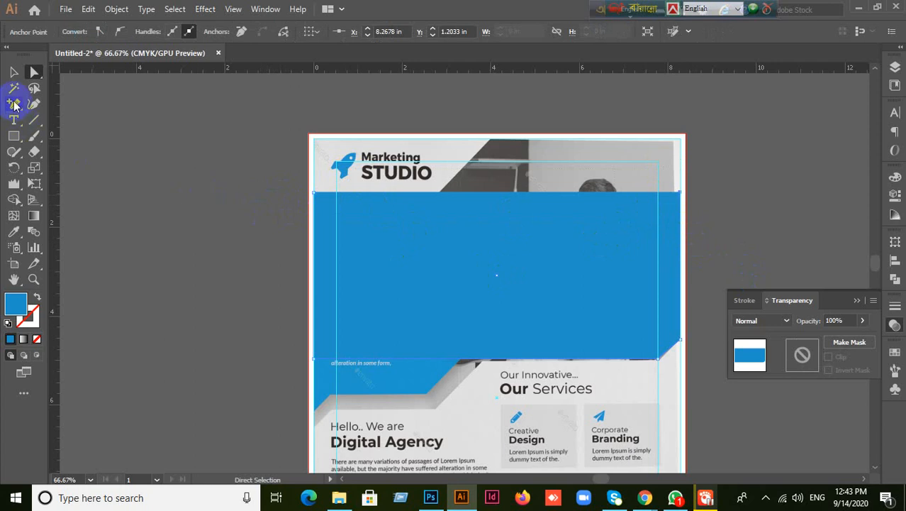
pyautogui.click(14, 104)
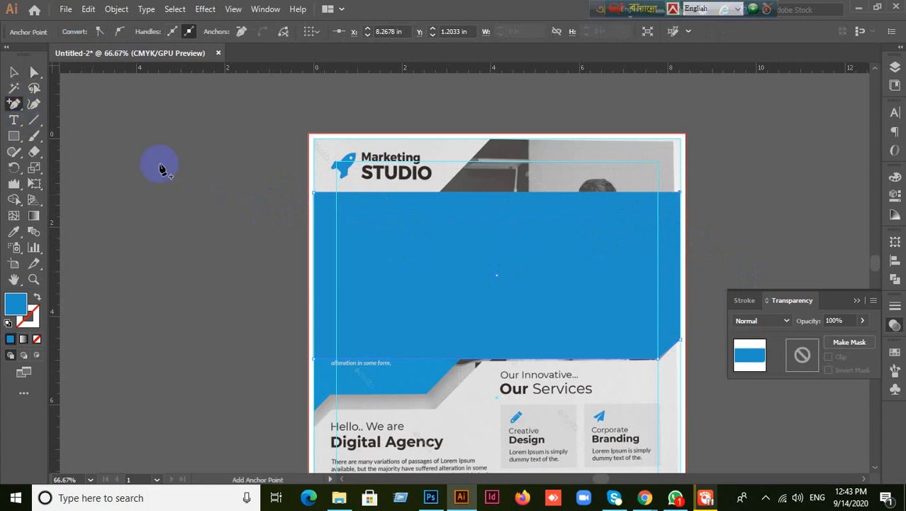
pyautogui.click(421, 197)
pyautogui.click(550, 266)
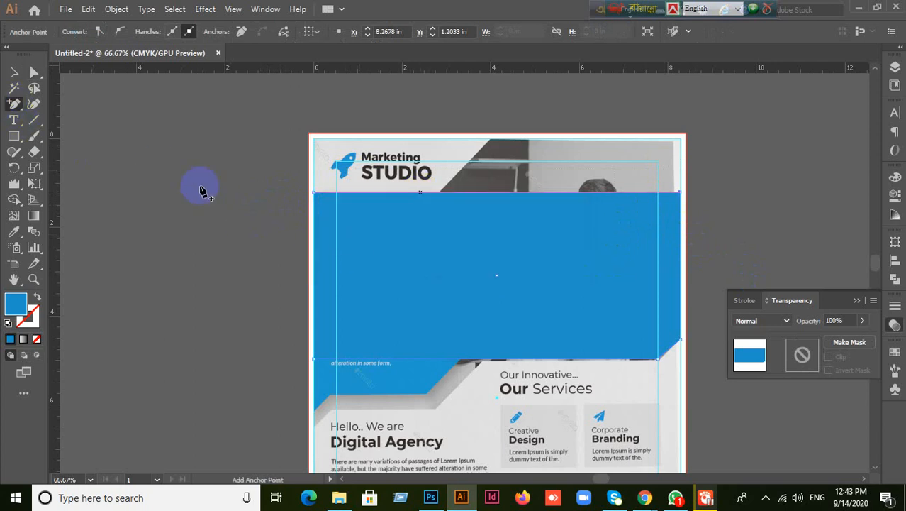
# - Undo back to the full-width blue rectangle, discarding the test moves
pyautogui.click(12, 72)
pyautogui.hotkey('ctrl', 'z')
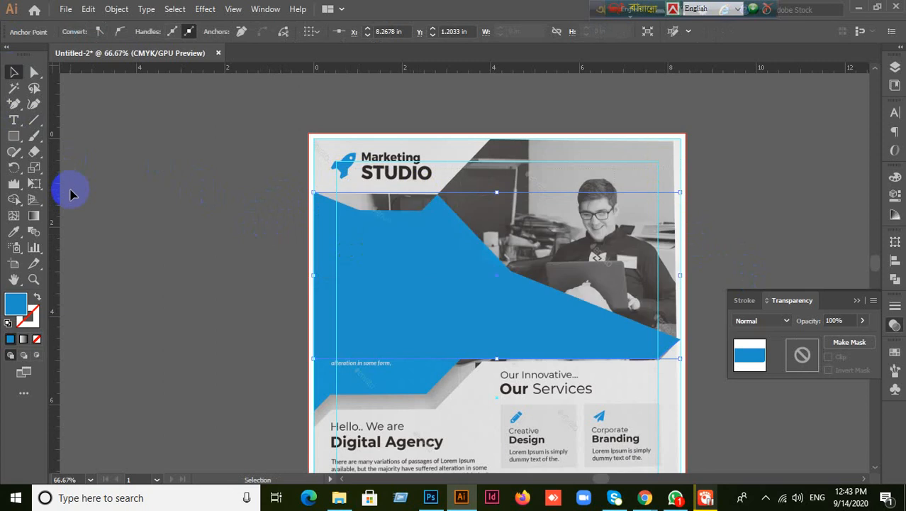
pyautogui.moveTo(451, 355); pyautogui.dragTo(253, 329)
pyautogui.hotkey('ctrl', 'z')
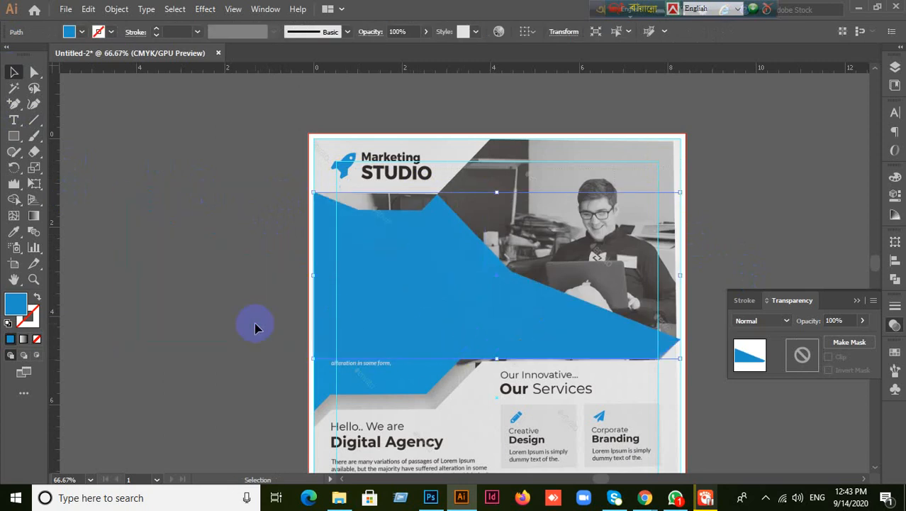
pyautogui.hotkey('ctrl', 'z')
pyautogui.click(182, 295)
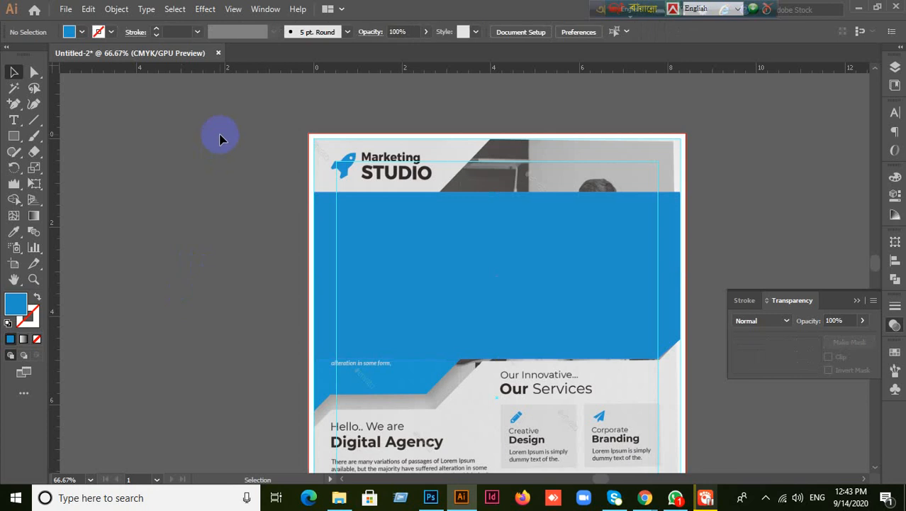
pyautogui.click(544, 334)
pyautogui.moveTo(544, 334); pyautogui.dragTo(573, 408)
pyautogui.hotkey('ctrl', 'z')
pyautogui.click(447, 365)
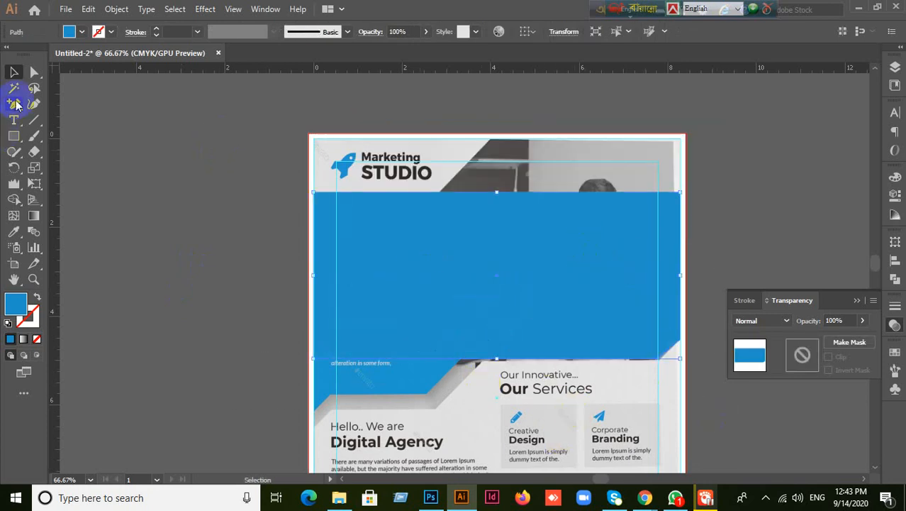
# - Delete the blue rectangle and draw a new one over the flyer's photo area
pyautogui.click(14, 104)
pyautogui.click(384, 192)
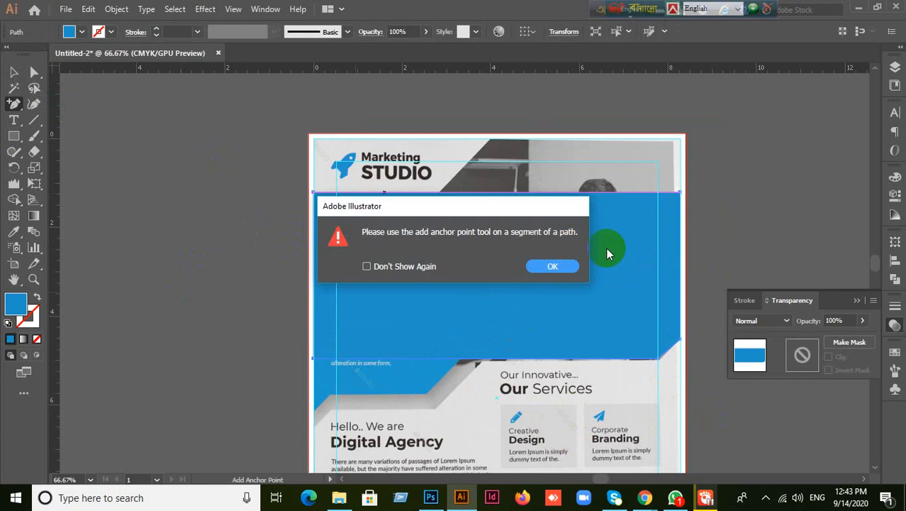
pyautogui.click(554, 266)
pyautogui.press('Delete')
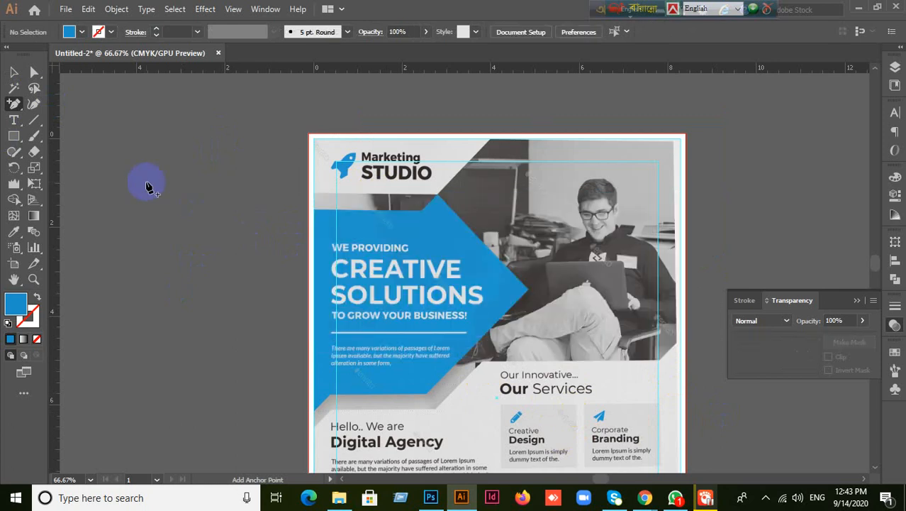
pyautogui.click(14, 136)
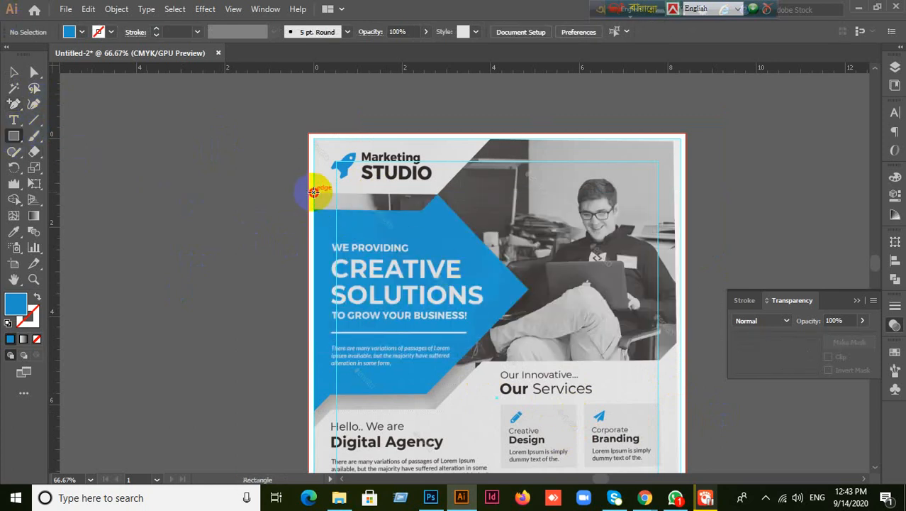
pyautogui.moveTo(313, 191); pyautogui.dragTo(680, 360)
# - Add test anchor points on the new rectangle's top edge and undo them
pyautogui.click(13, 104)
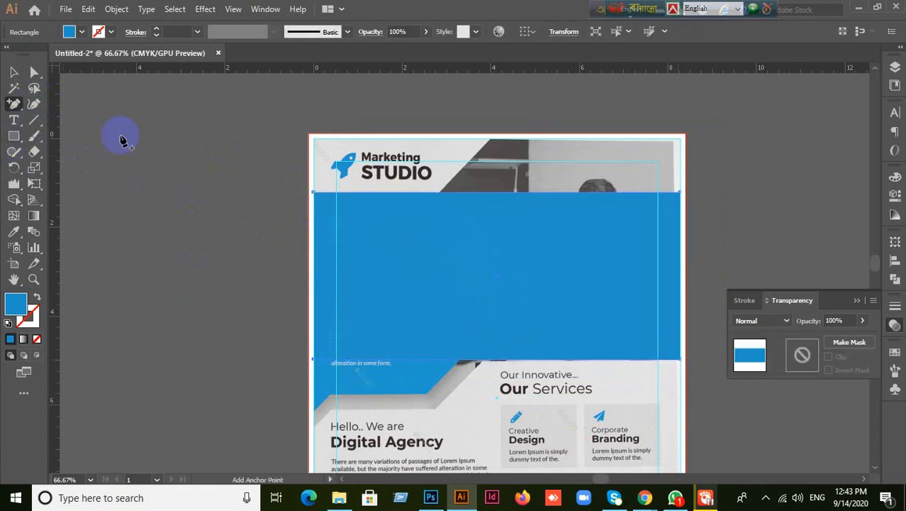
pyautogui.click(439, 192)
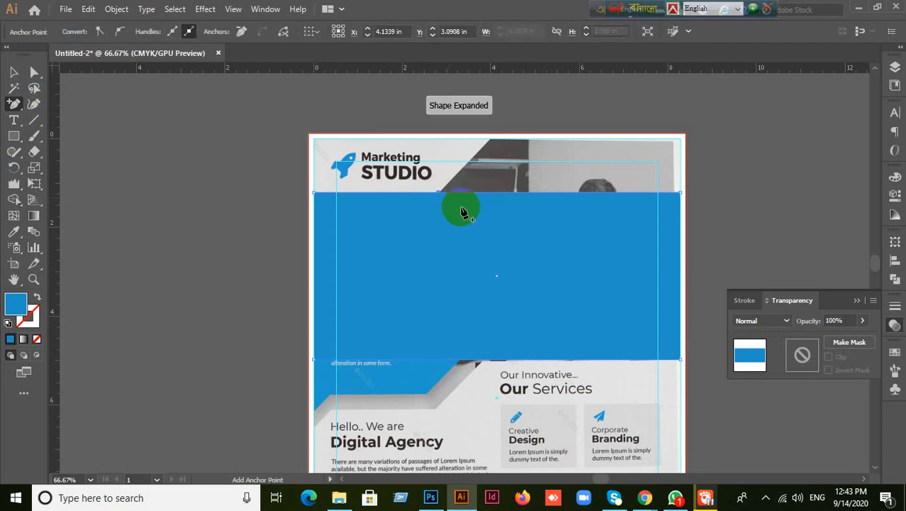
pyautogui.hotkey('ctrl', 'z')
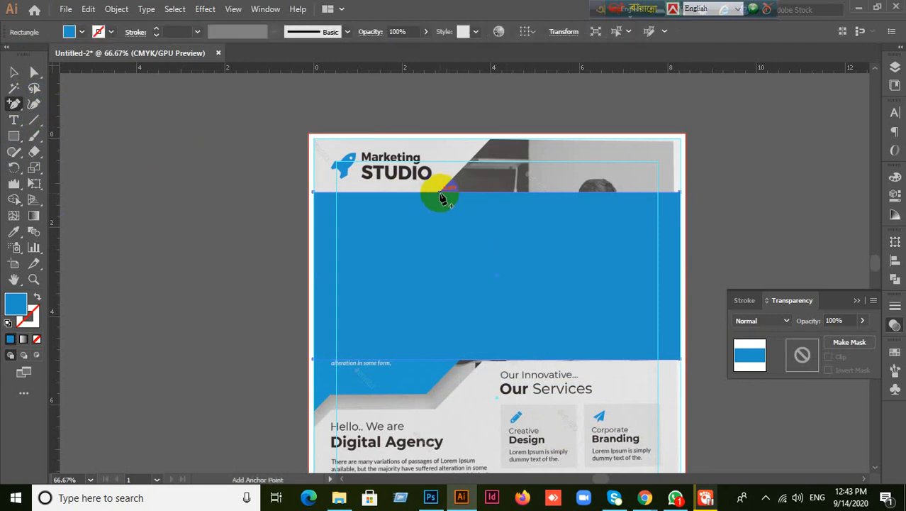
pyautogui.click(439, 193)
pyautogui.hotkey('ctrl', 'z')
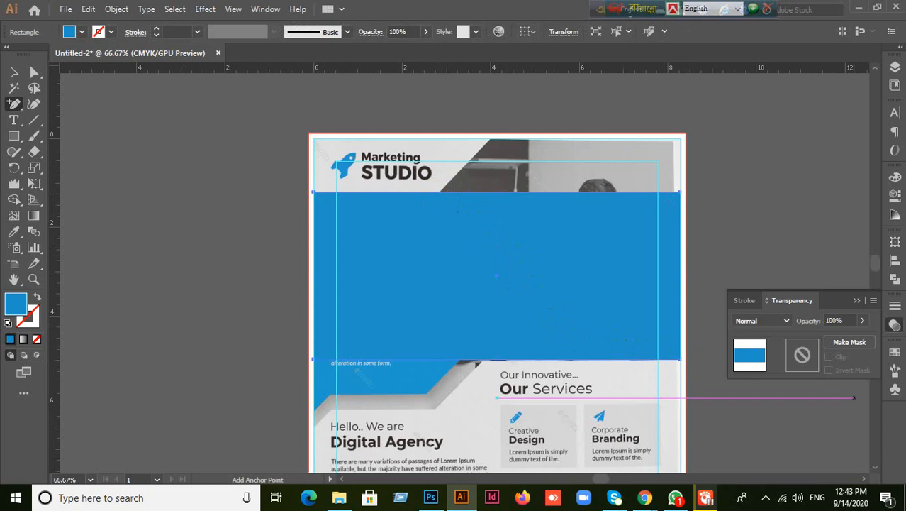
# - Set the blue rectangle's opacity to 50%
pyautogui.click(847, 321)
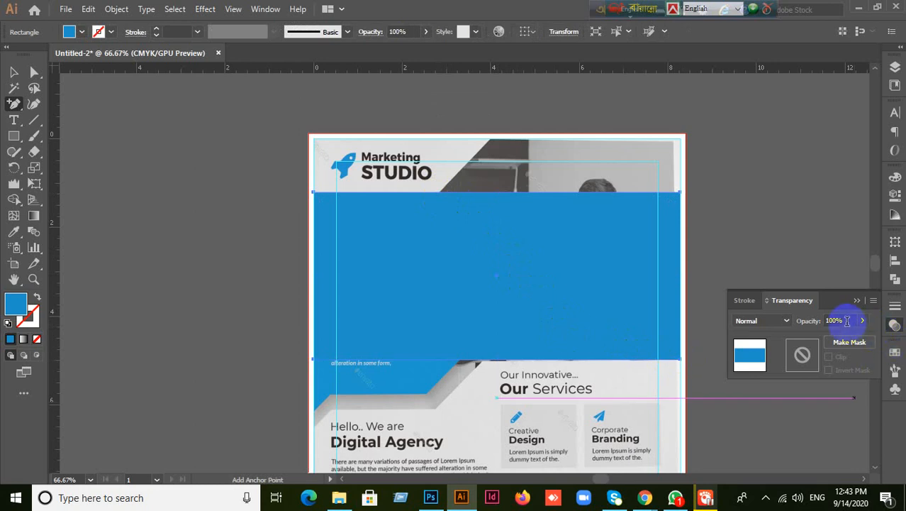
pyautogui.write('50')
pyautogui.press('Return')
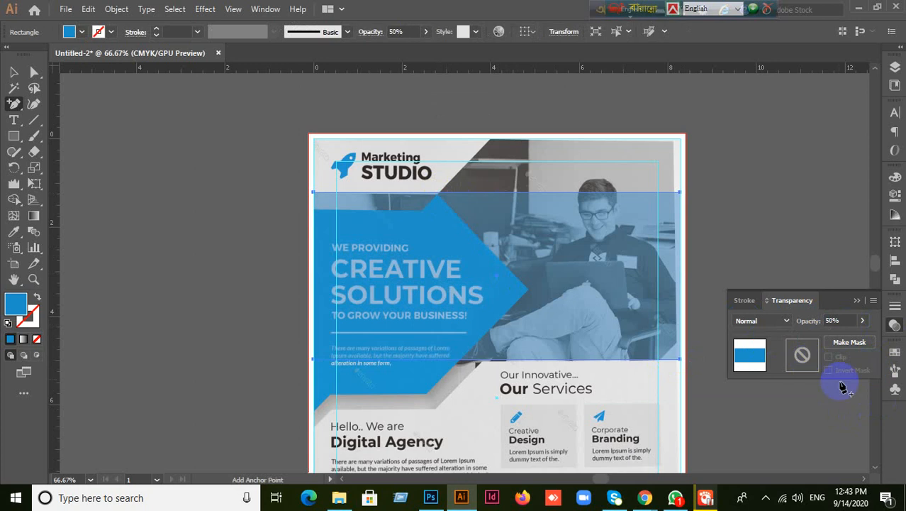
# - Clip the bottom-right corner with new edge anchors and add a top-edge anchor
pyautogui.click(679, 340)
pyautogui.click(660, 360)
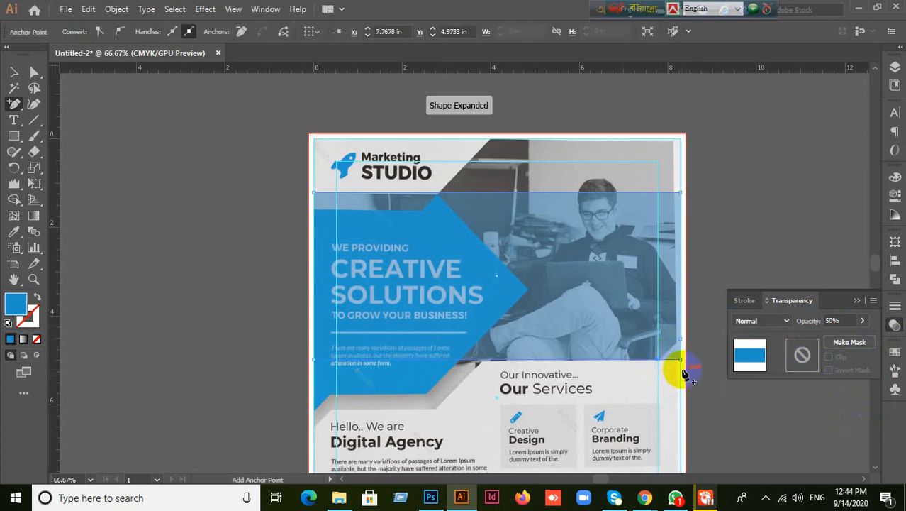
pyautogui.moveTo(16, 106); pyautogui.dragTo(56, 146)
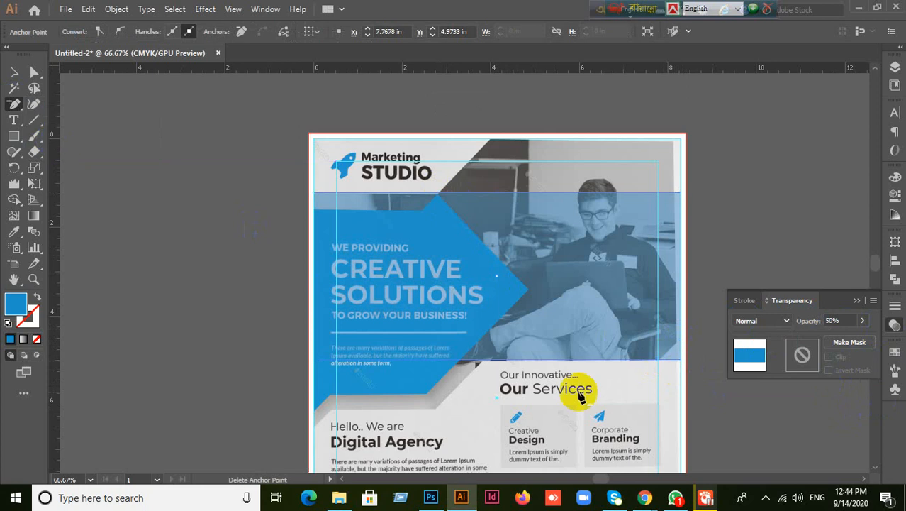
pyautogui.click(679, 363)
pyautogui.moveTo(15, 104); pyautogui.dragTo(60, 122)
pyautogui.click(439, 194)
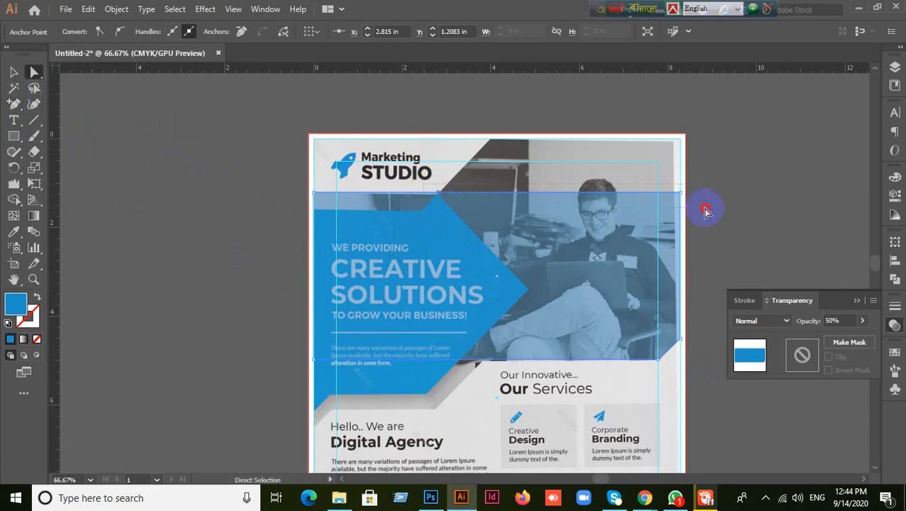
# - Try raising the rectangle's top edge into a slant, then undo it
pyautogui.click(679, 226)
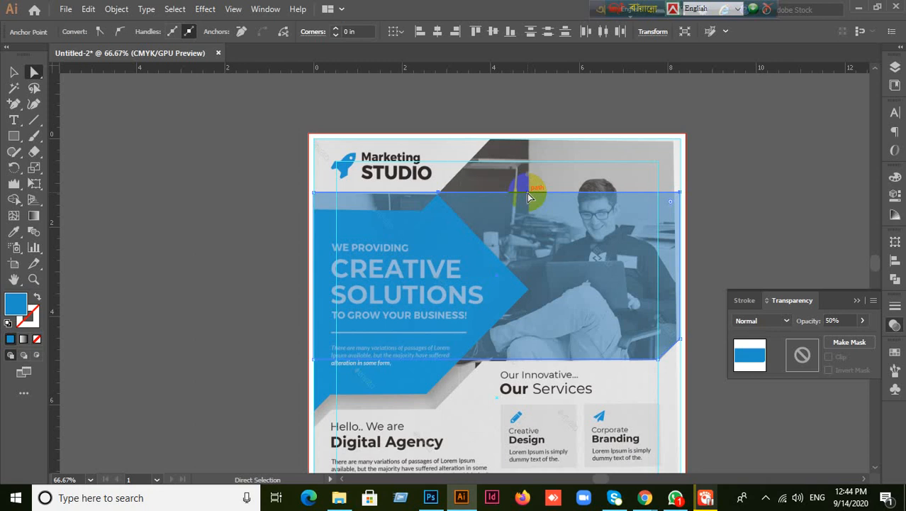
pyautogui.click(236, 257)
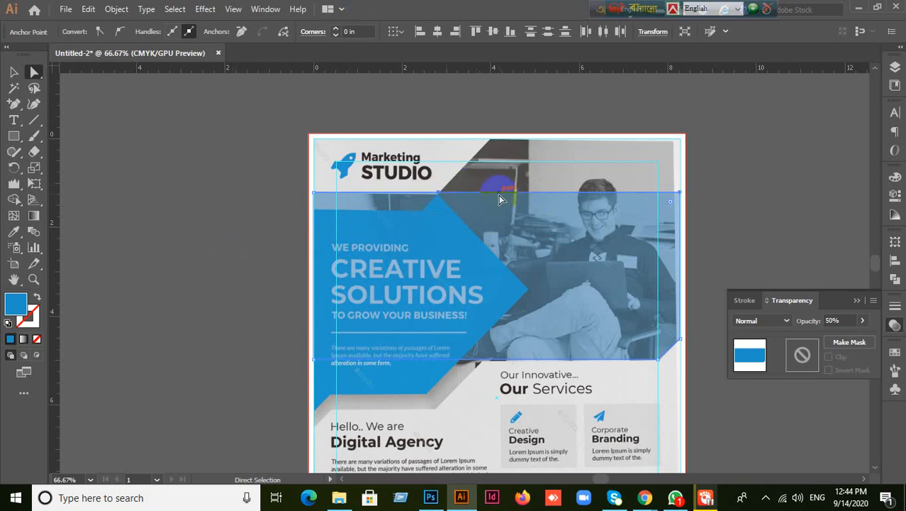
pyautogui.moveTo(497, 195); pyautogui.dragTo(494, 146)
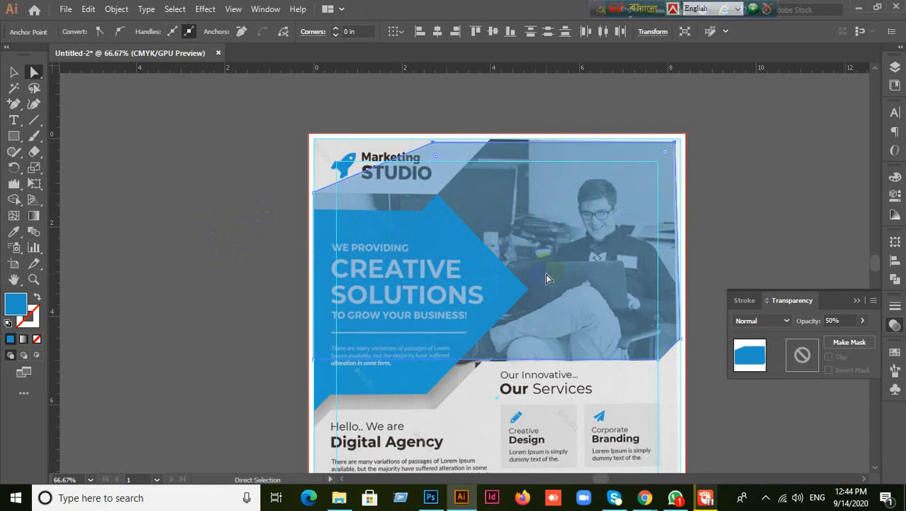
pyautogui.hotkey('ctrl', 'z')
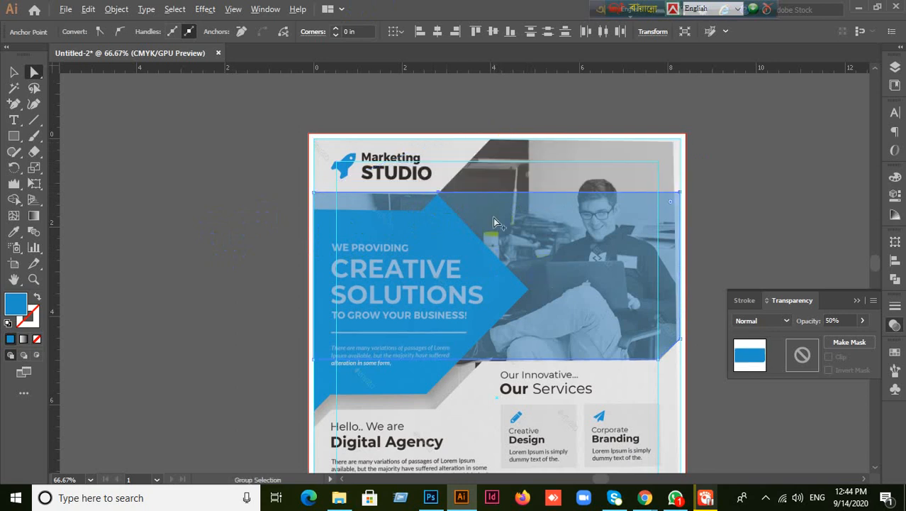
pyautogui.scroll(1, 493, 218)
pyautogui.scroll(1, 600, 204)
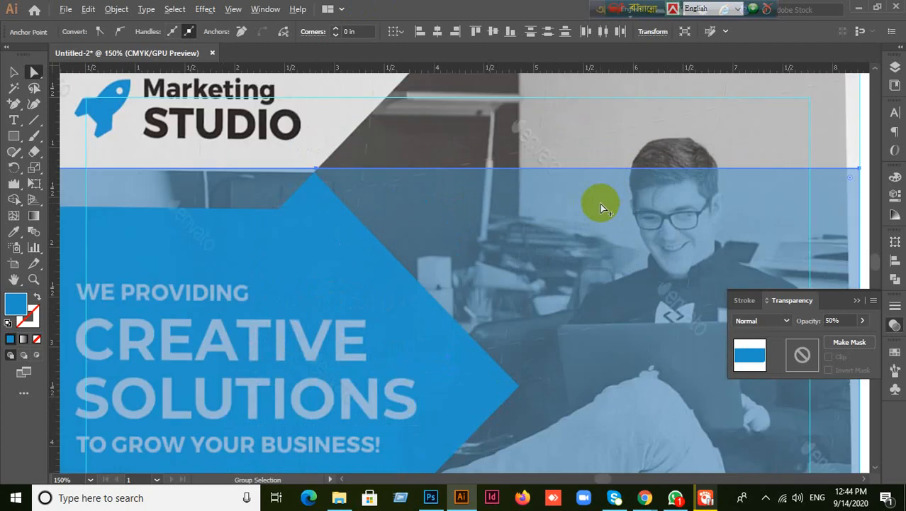
pyautogui.scroll(1, 378, 171)
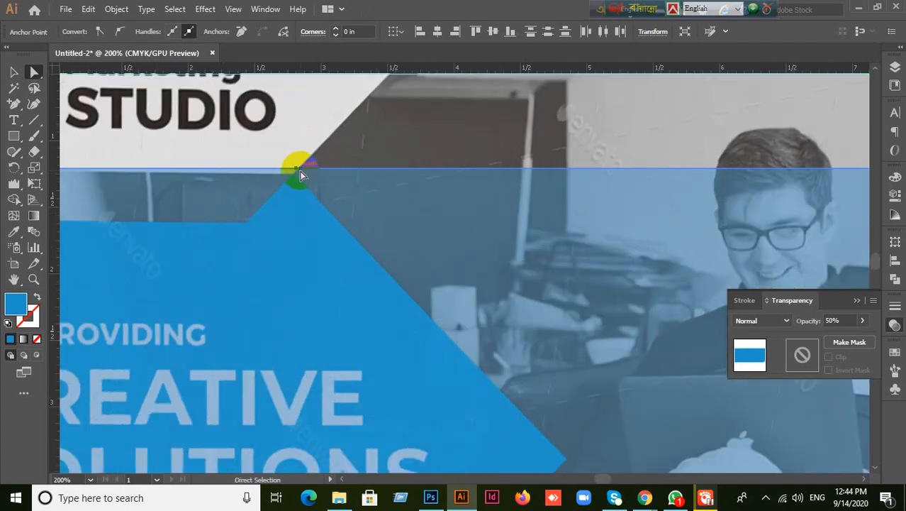
pyautogui.scroll(2, 306, 183)
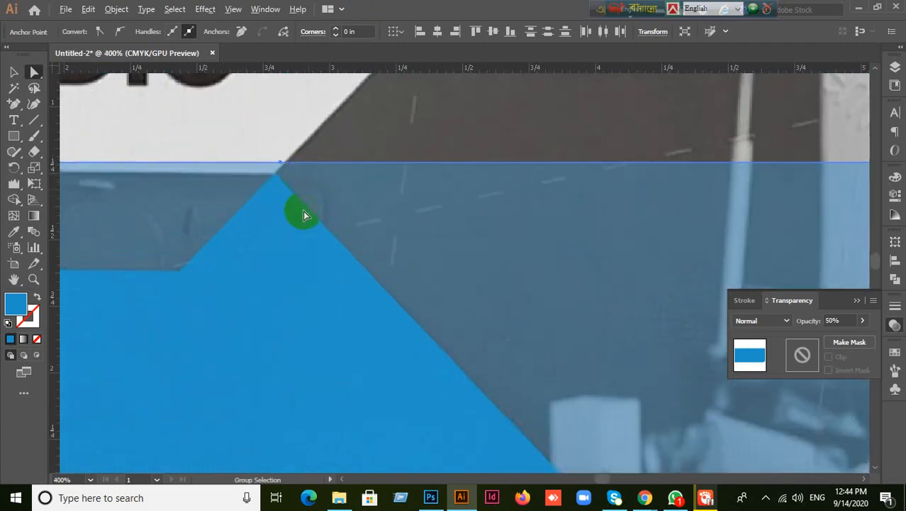
# - Pull the top-edge anchor up with Direct Selection to slant the left corner
pyautogui.moveTo(13, 104); pyautogui.dragTo(92, 136)
pyautogui.click(281, 164)
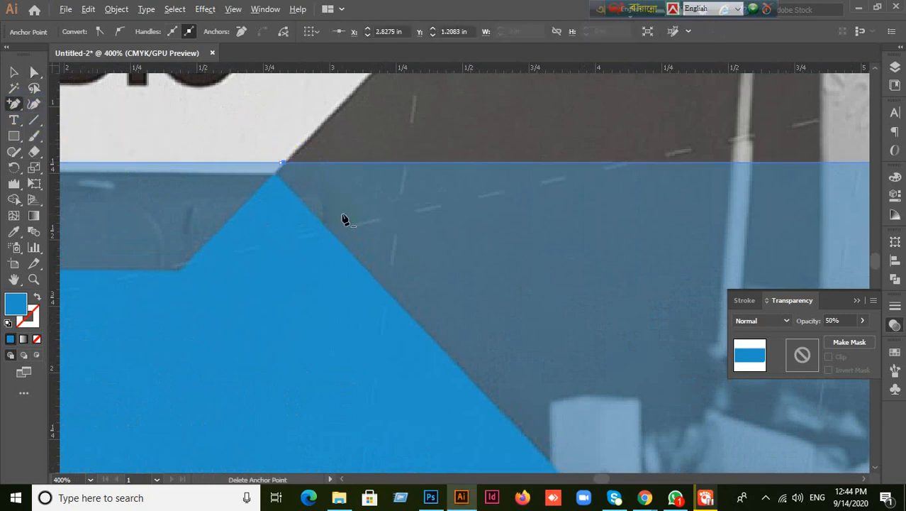
pyautogui.scroll(-2, 475, 253)
pyautogui.scroll(1, 350, 269)
pyautogui.scroll(-1, 393, 271)
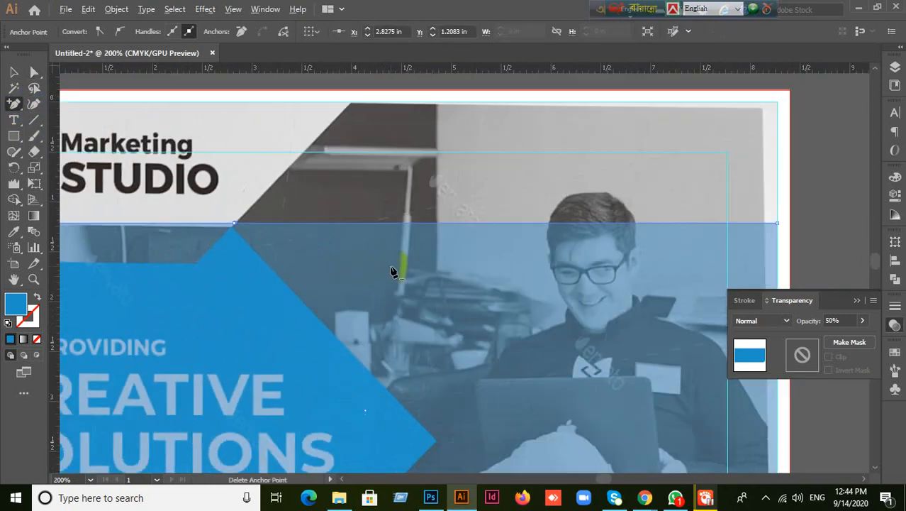
pyautogui.scroll(-1, 393, 271)
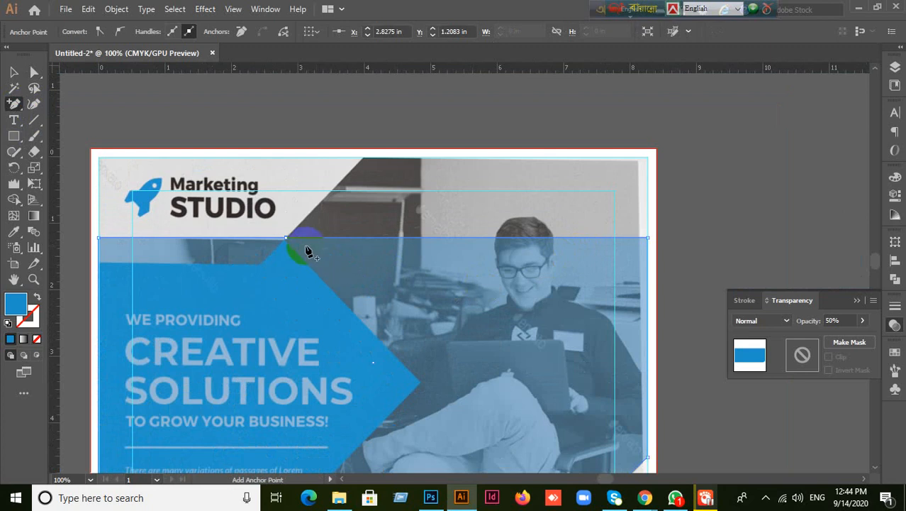
pyautogui.scroll(5, 299, 251)
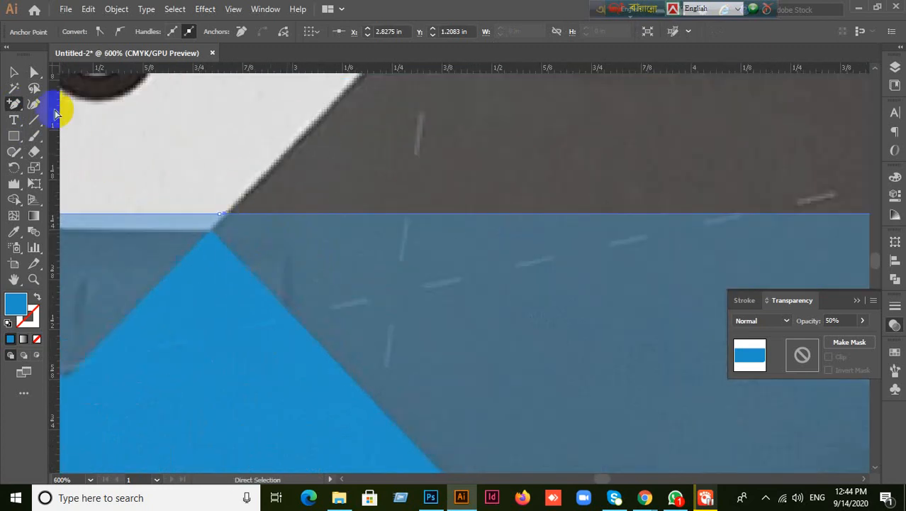
pyautogui.click(34, 71)
pyautogui.moveTo(227, 218); pyautogui.dragTo(306, 142)
# - Raise the corner anchor along the photo's diagonal and the right anchor to the top-right corner
pyautogui.scroll(-5, 355, 222)
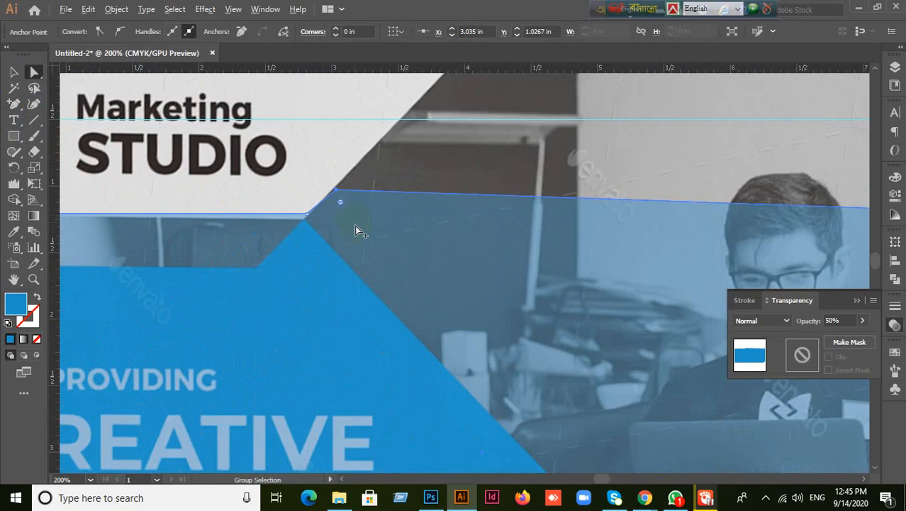
pyautogui.moveTo(353, 205); pyautogui.dragTo(409, 142)
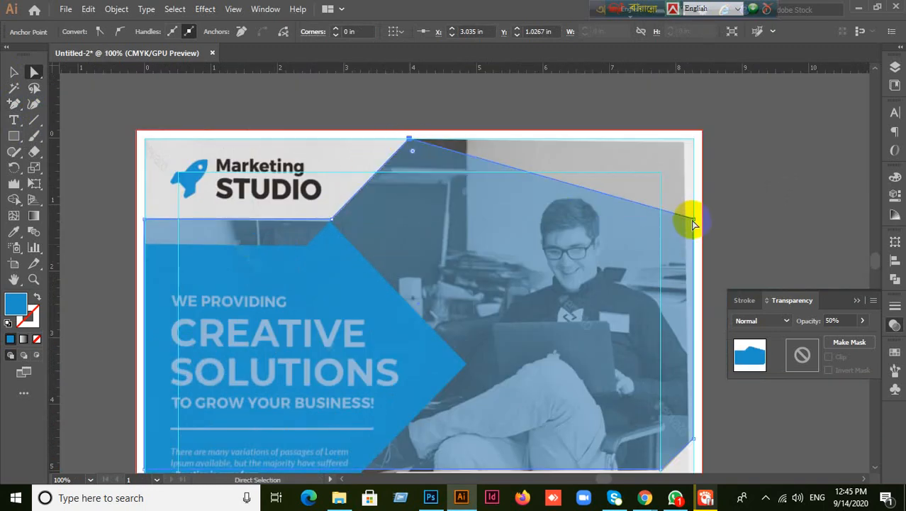
pyautogui.moveTo(694, 222); pyautogui.dragTo(685, 149)
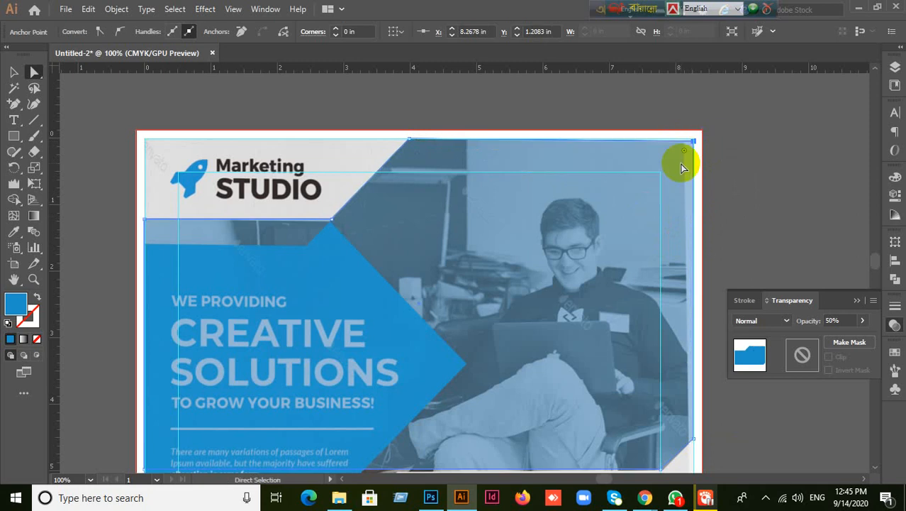
pyautogui.scroll(-1, 531, 287)
pyautogui.scroll(-2, 515, 319)
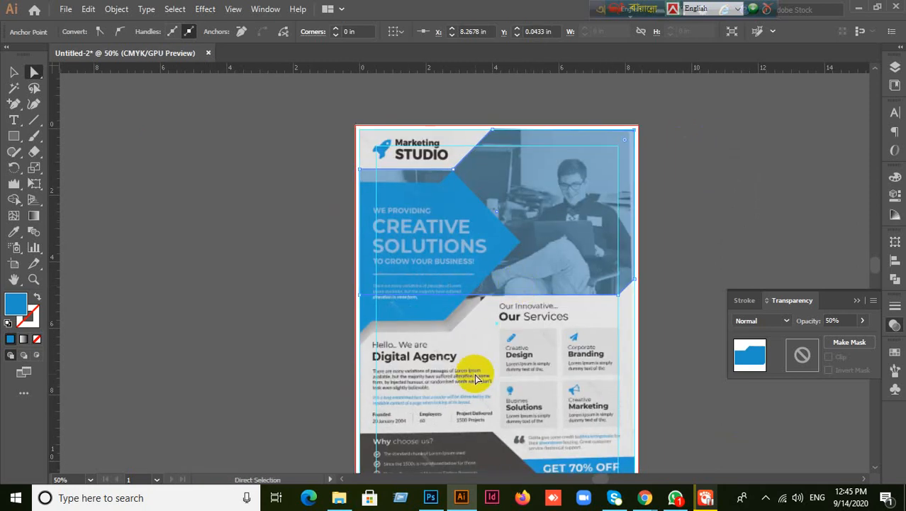
pyautogui.scroll(1, 471, 378)
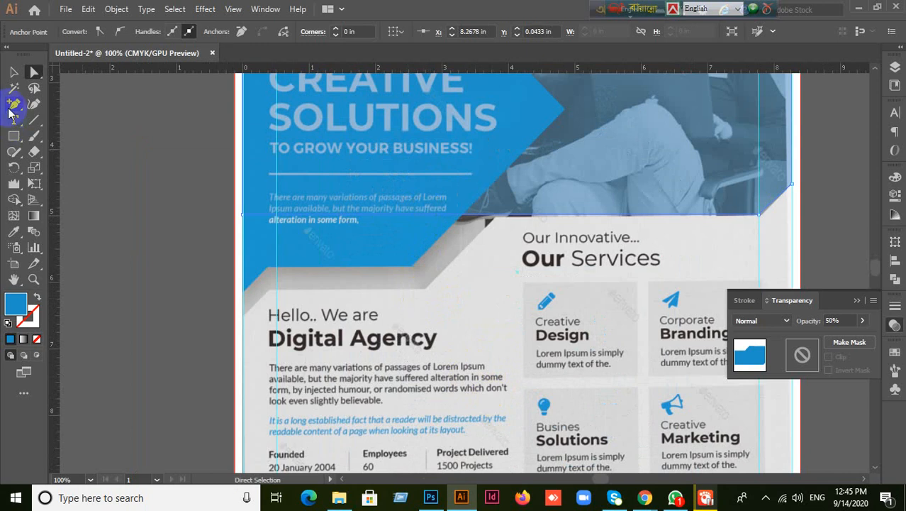
# - Drag a vertical guide from the left ruler to the grey band's bend
pyautogui.moveTo(13, 105); pyautogui.dragTo(58, 119)
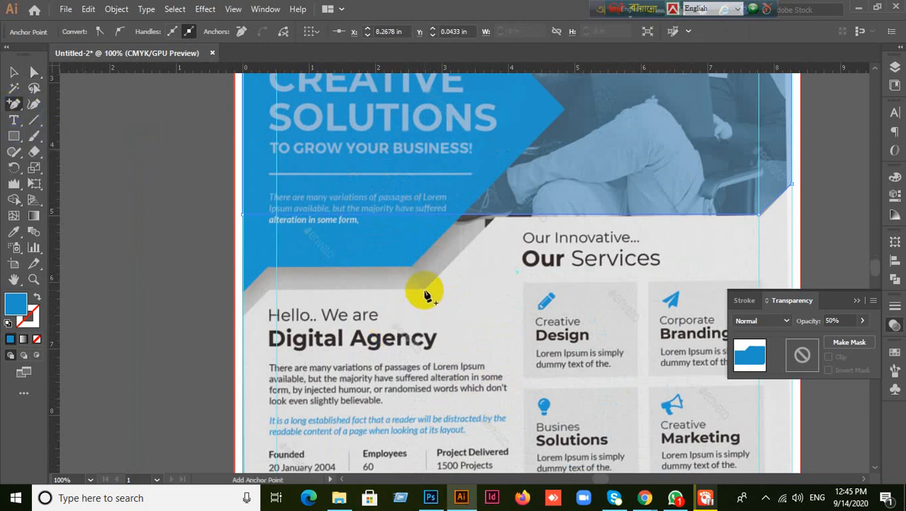
pyautogui.moveTo(54, 309); pyautogui.dragTo(422, 297)
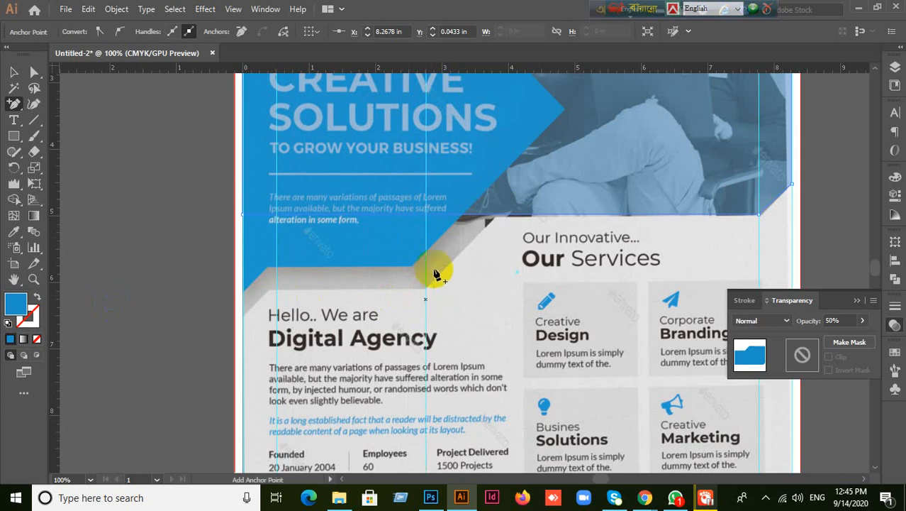
pyautogui.moveTo(425, 274); pyautogui.dragTo(425, 216)
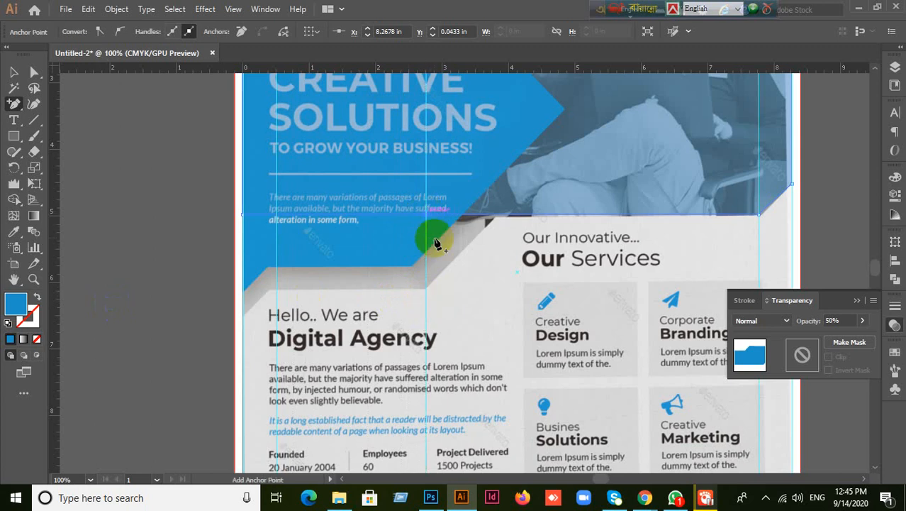
pyautogui.scroll(5, 429, 228)
pyautogui.scroll(-3, 429, 228)
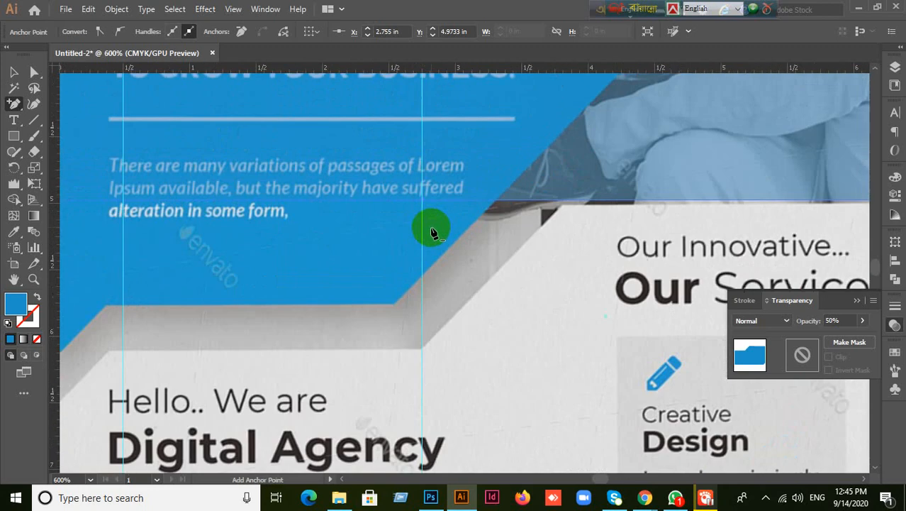
# - Select the whole blue overlay shape
pyautogui.click(14, 72)
pyautogui.click(445, 233)
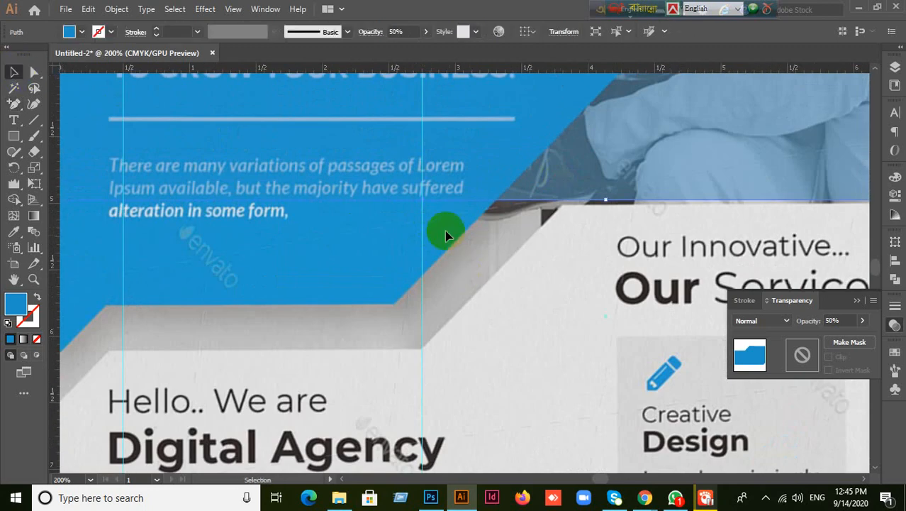
pyautogui.click(34, 73)
pyautogui.click(399, 245)
pyautogui.click(462, 198)
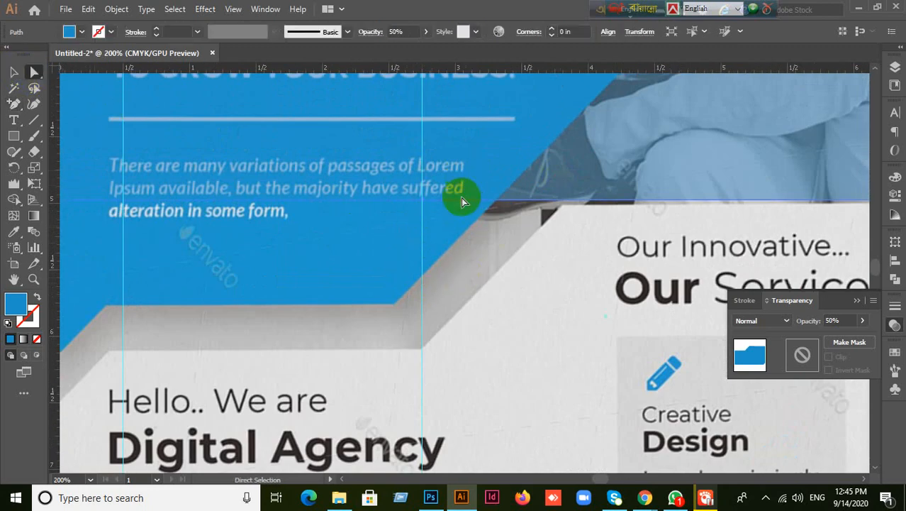
pyautogui.click(14, 73)
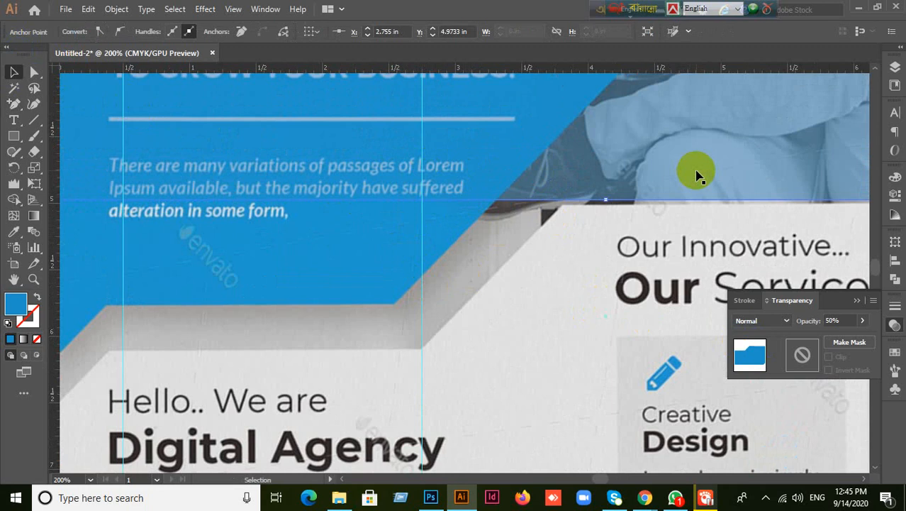
pyautogui.click(698, 174)
# - Change the blue overlay's opacity to 80%
pyautogui.click(844, 321)
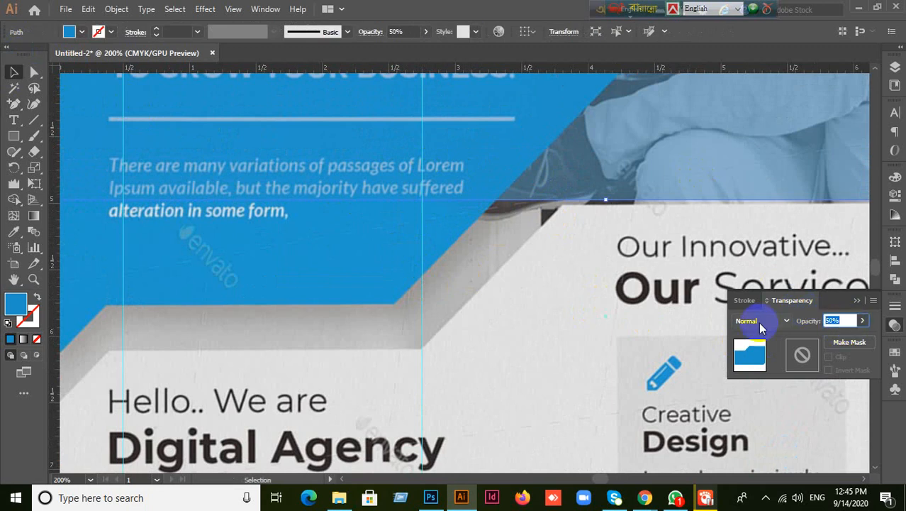
pyautogui.write('80')
pyautogui.press('Return')
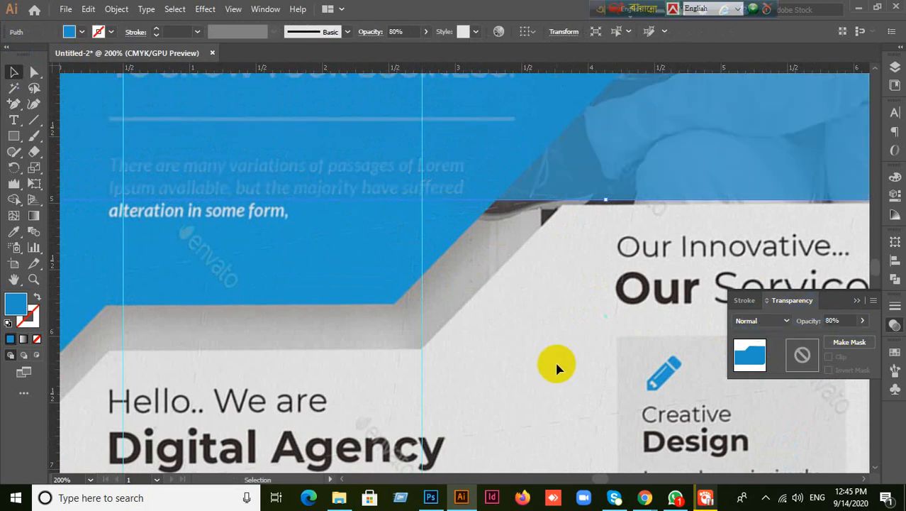
# - Try adding an anchor point where the vertical guide meets the overlay's edge
pyautogui.click(15, 105)
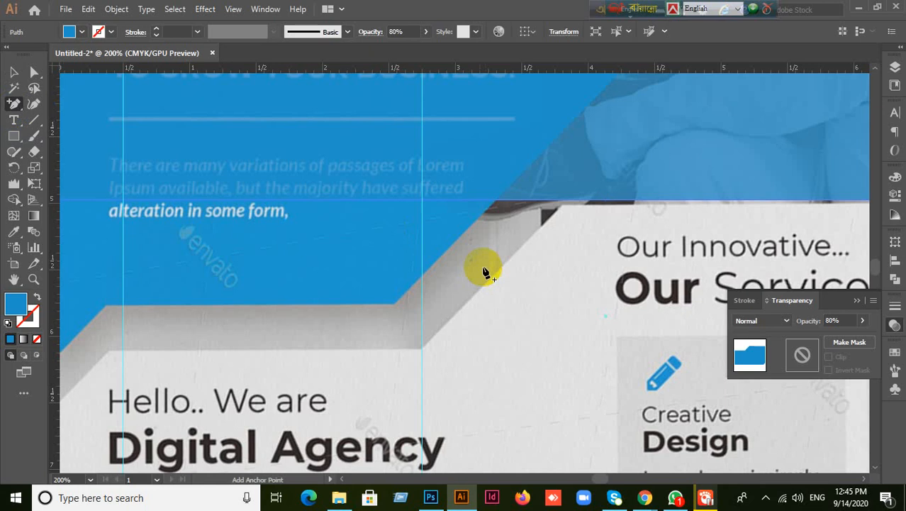
pyautogui.click(421, 204)
pyautogui.click(542, 264)
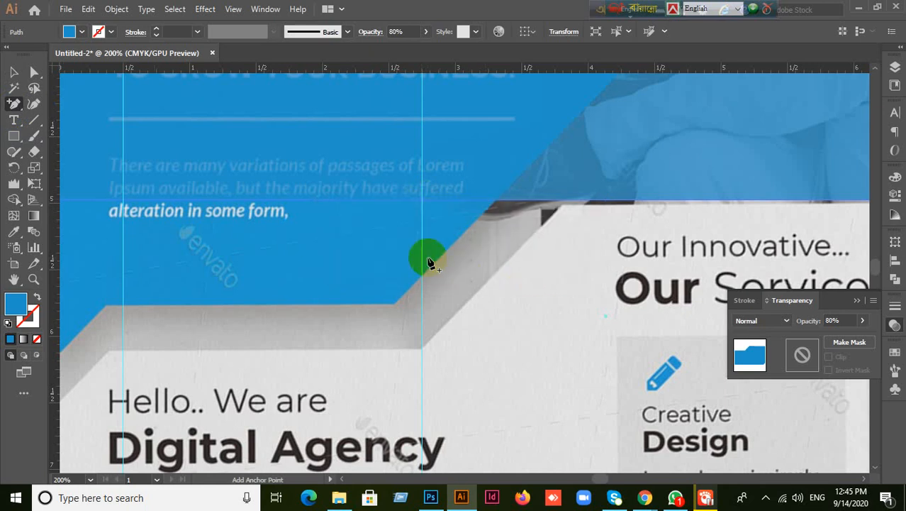
pyautogui.scroll(2, 433, 237)
pyautogui.click(14, 72)
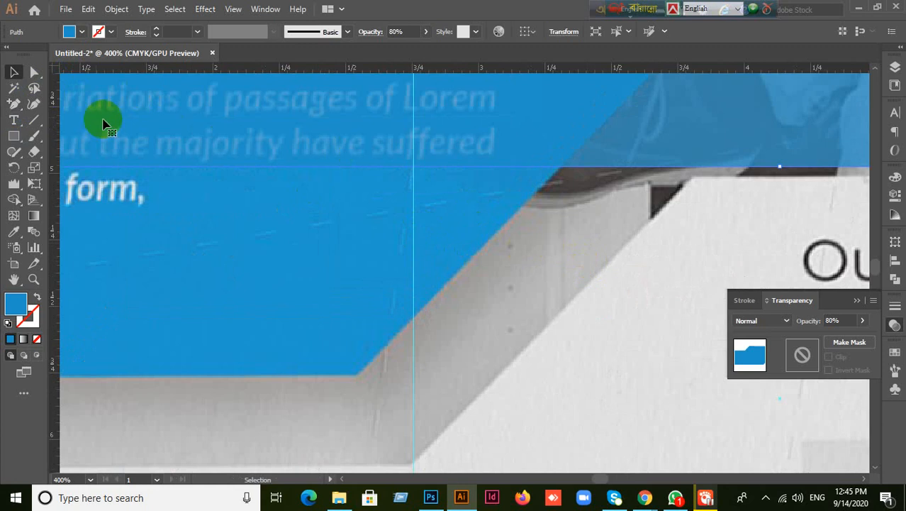
pyautogui.click(13, 104)
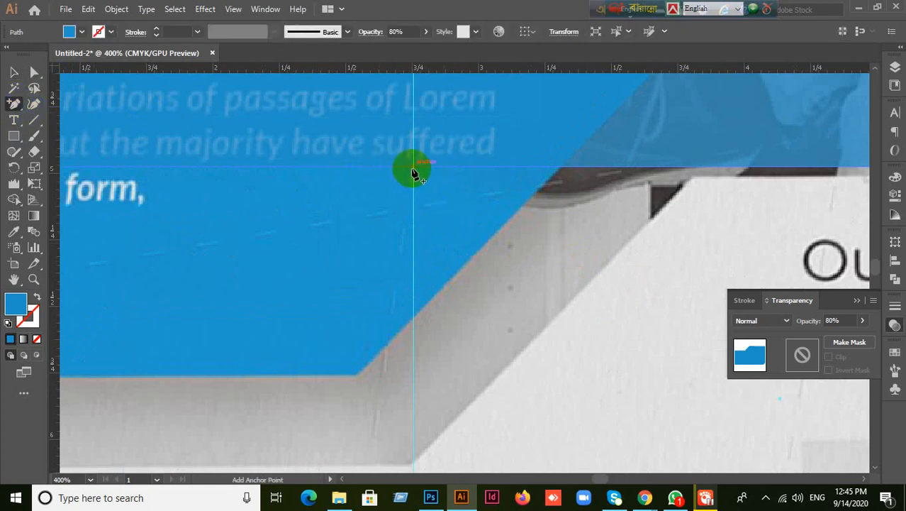
pyautogui.click(414, 170)
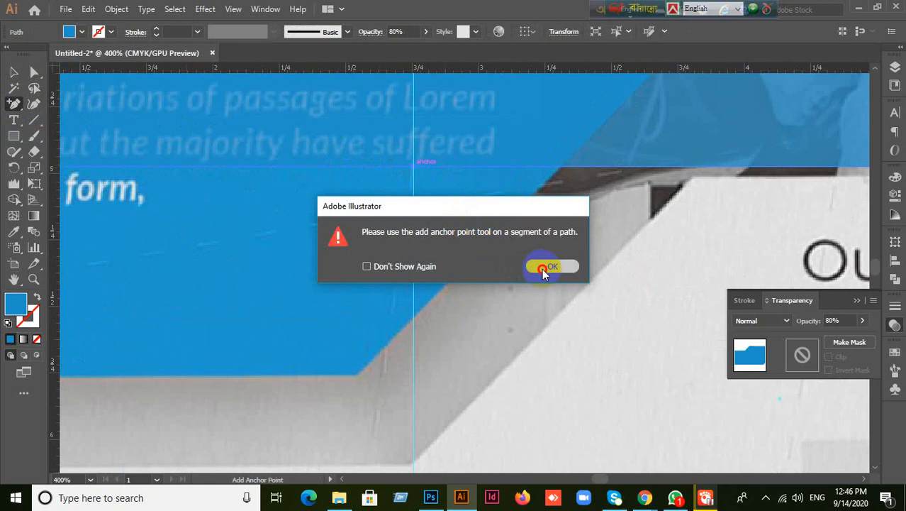
pyautogui.click(549, 264)
pyautogui.click(395, 168)
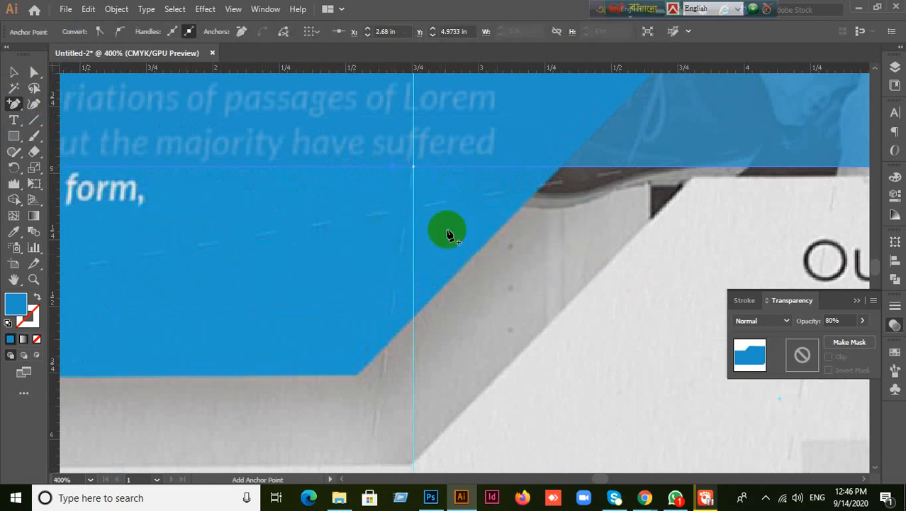
pyautogui.click(34, 72)
pyautogui.moveTo(374, 213); pyautogui.dragTo(455, 178)
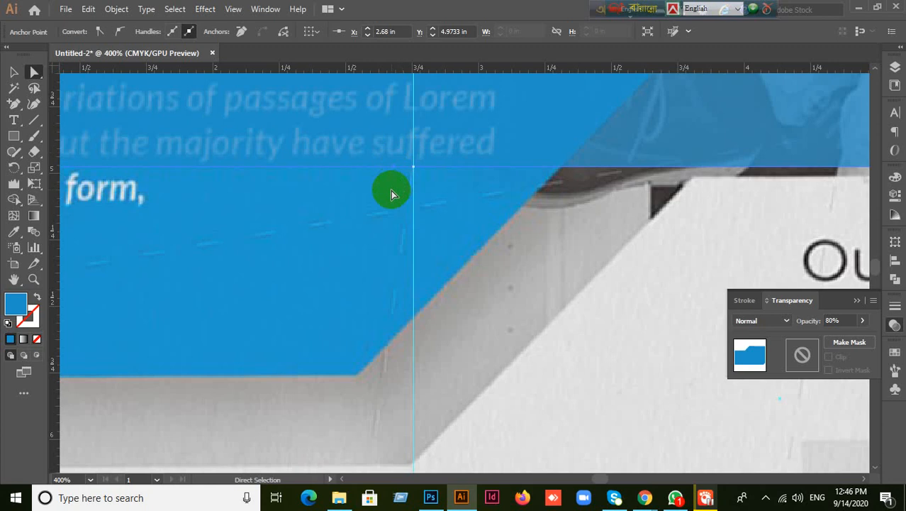
pyautogui.moveTo(391, 189); pyautogui.dragTo(457, 144)
pyautogui.moveTo(383, 202); pyautogui.dragTo(448, 147)
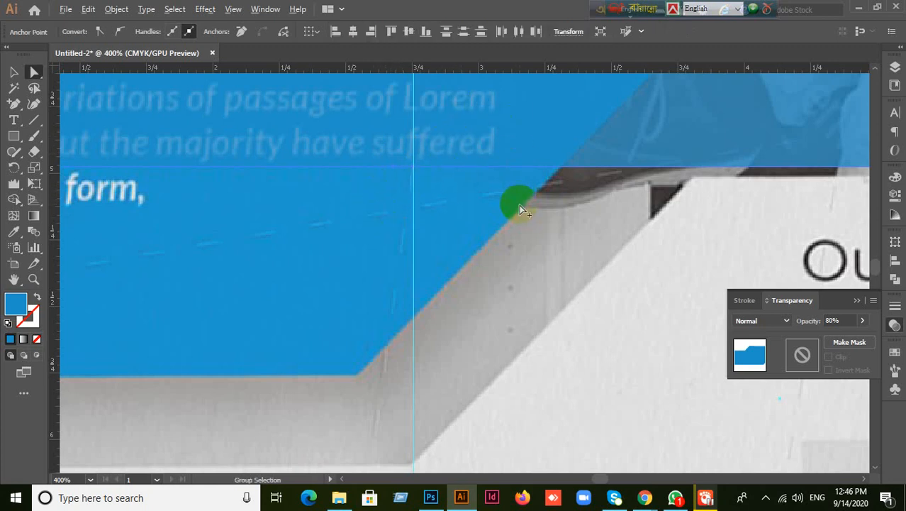
pyautogui.scroll(-3, 519, 206)
pyautogui.scroll(-3, 523, 208)
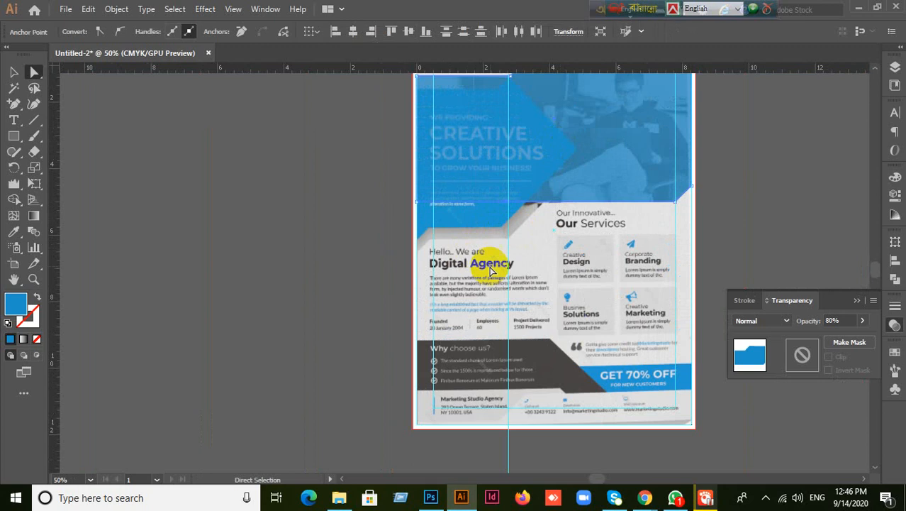
pyautogui.scroll(3, 512, 213)
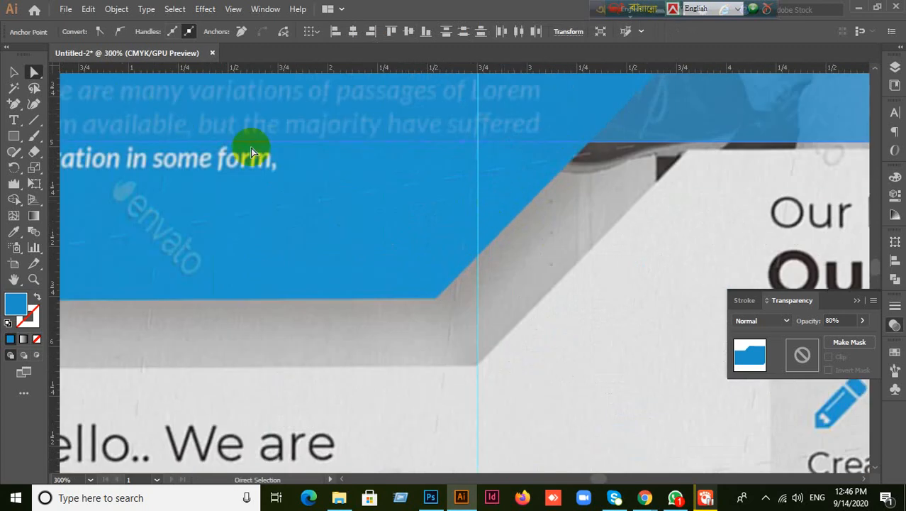
pyautogui.click(12, 104)
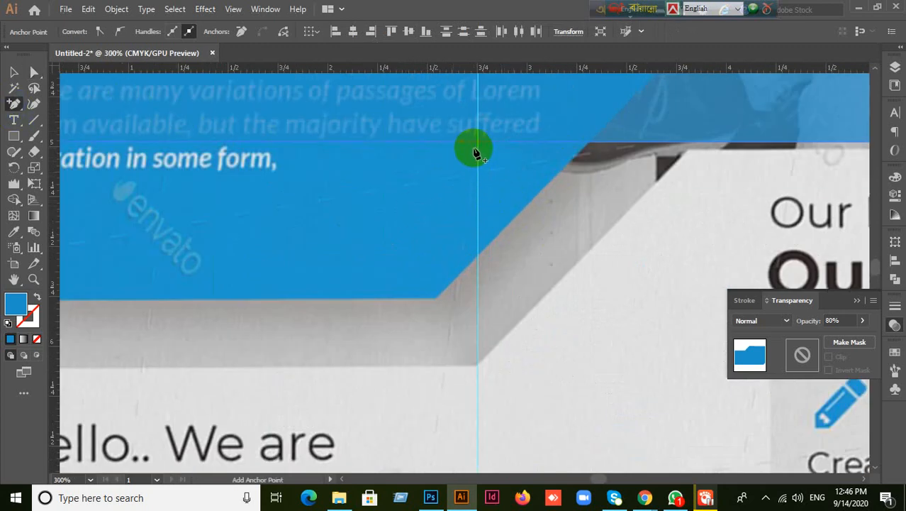
pyautogui.click(478, 146)
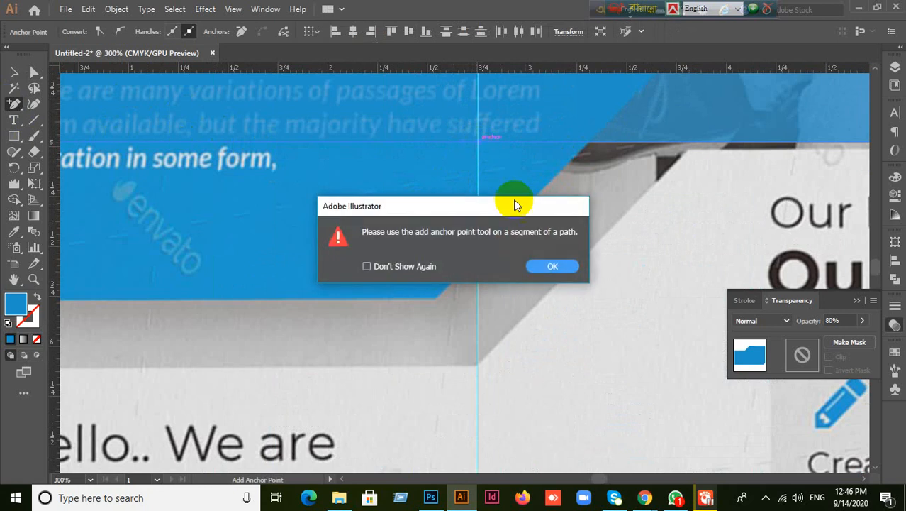
pyautogui.click(540, 263)
pyautogui.scroll(-3, 408, 179)
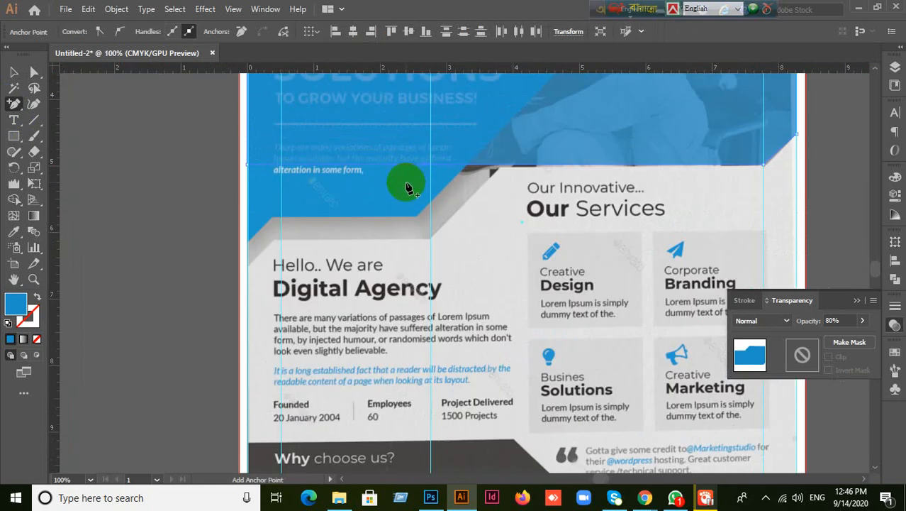
pyautogui.scroll(1, 368, 195)
pyautogui.scroll(1, 378, 204)
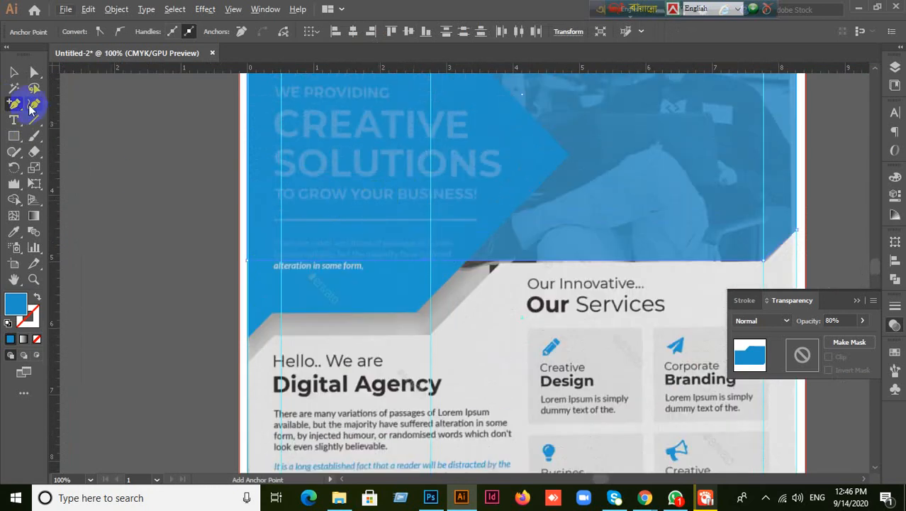
pyautogui.click(14, 73)
pyautogui.click(142, 237)
pyautogui.scroll(-2, 142, 237)
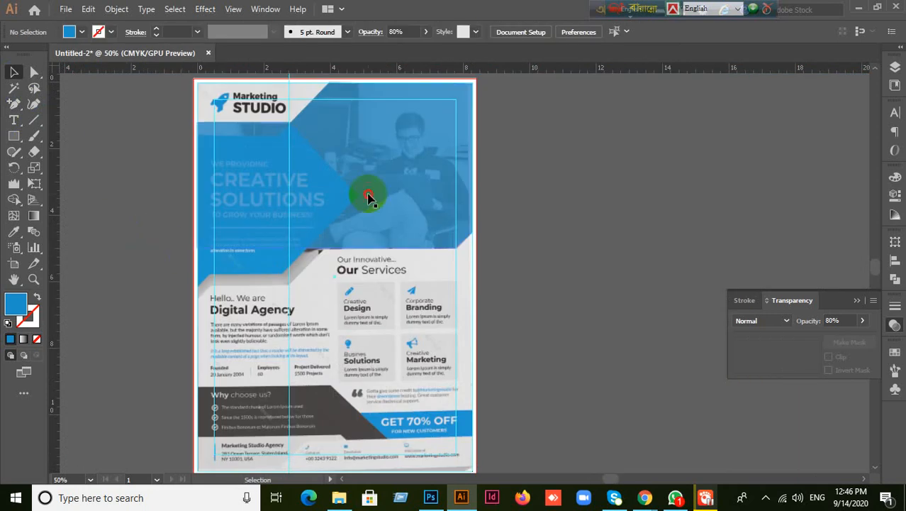
pyautogui.click(259, 249)
pyautogui.scroll(2, 292, 249)
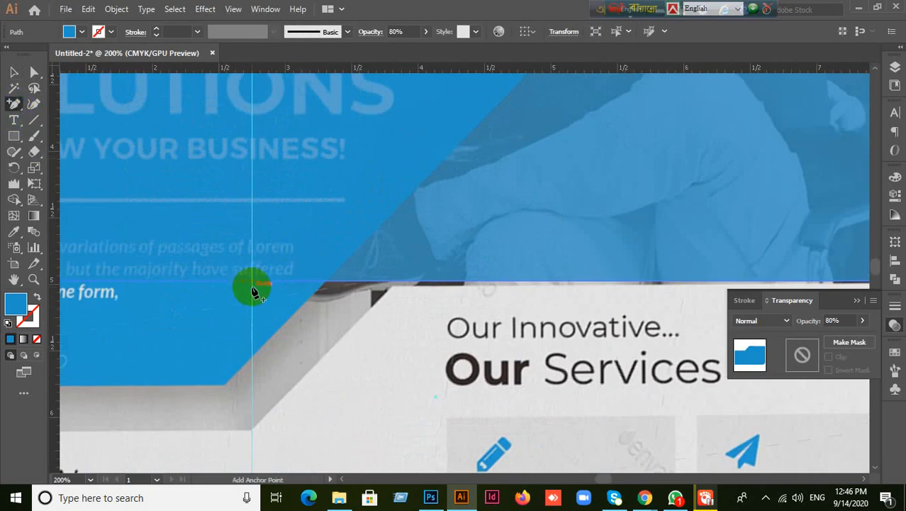
pyautogui.click(251, 285)
pyautogui.click(538, 264)
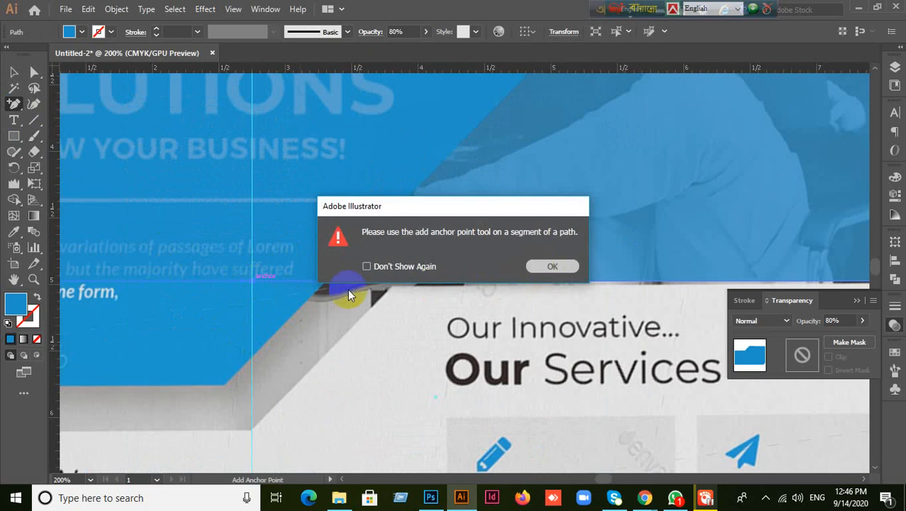
pyautogui.click(253, 283)
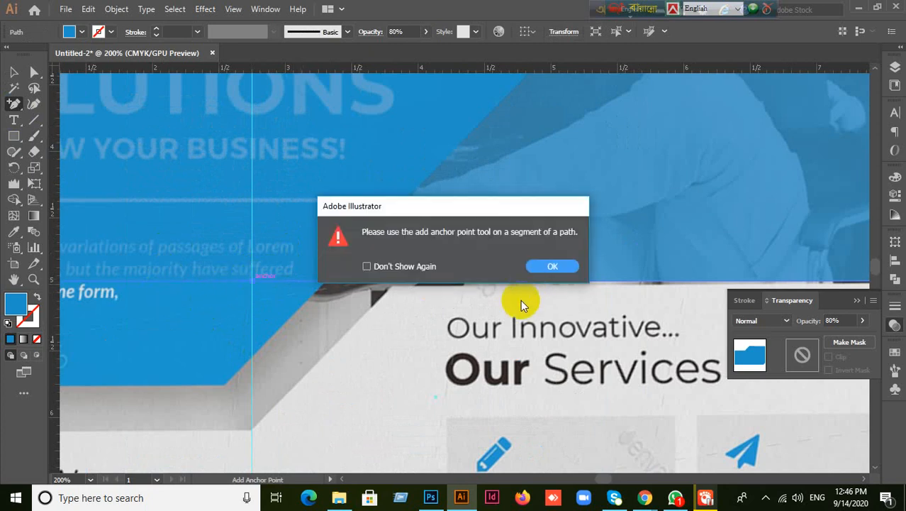
pyautogui.click(536, 266)
pyautogui.scroll(-3, 532, 264)
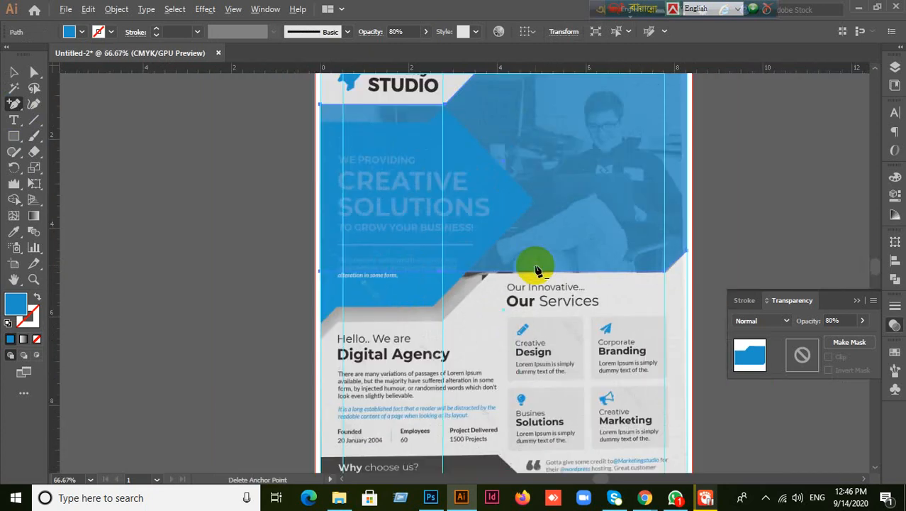
pyautogui.scroll(1, 546, 276)
pyautogui.scroll(1, 553, 284)
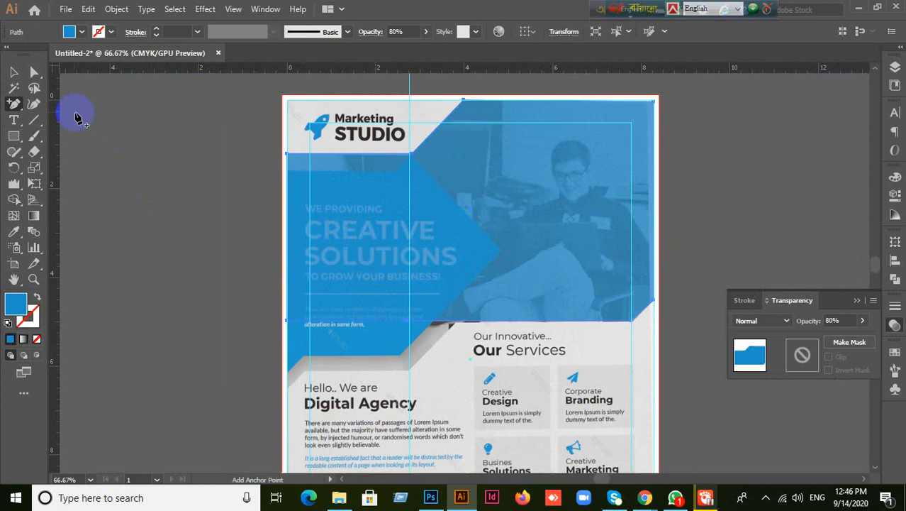
pyautogui.click(33, 72)
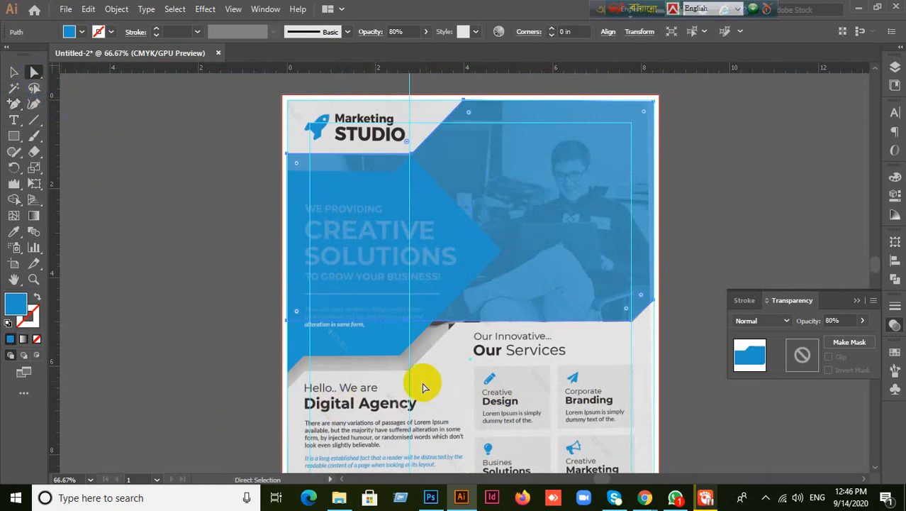
pyautogui.moveTo(454, 347); pyautogui.dragTo(580, 224)
pyautogui.click(546, 206)
pyautogui.moveTo(517, 204); pyautogui.dragTo(543, 191)
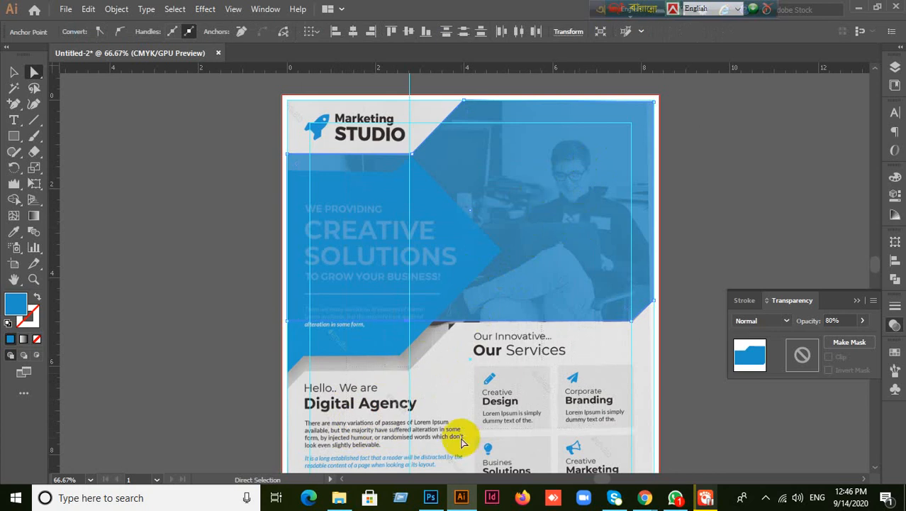
pyautogui.scroll(2, 457, 296)
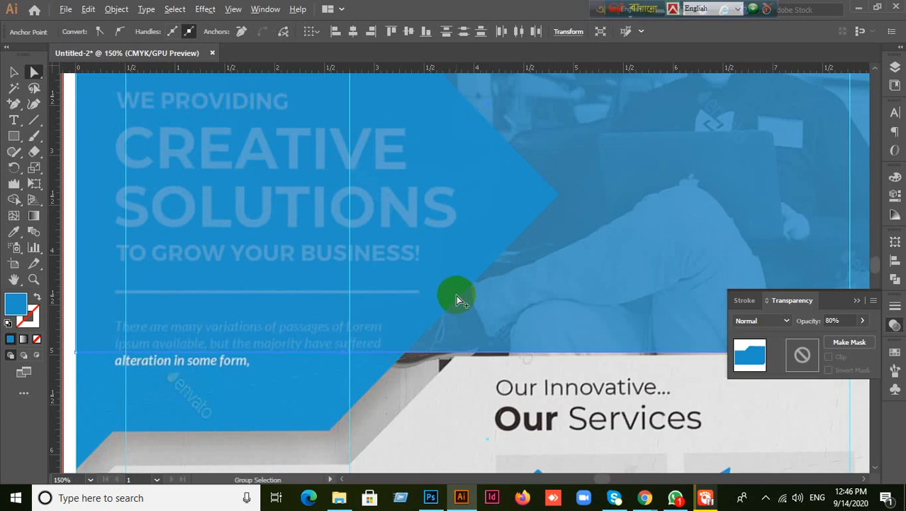
pyautogui.scroll(-1, 456, 294)
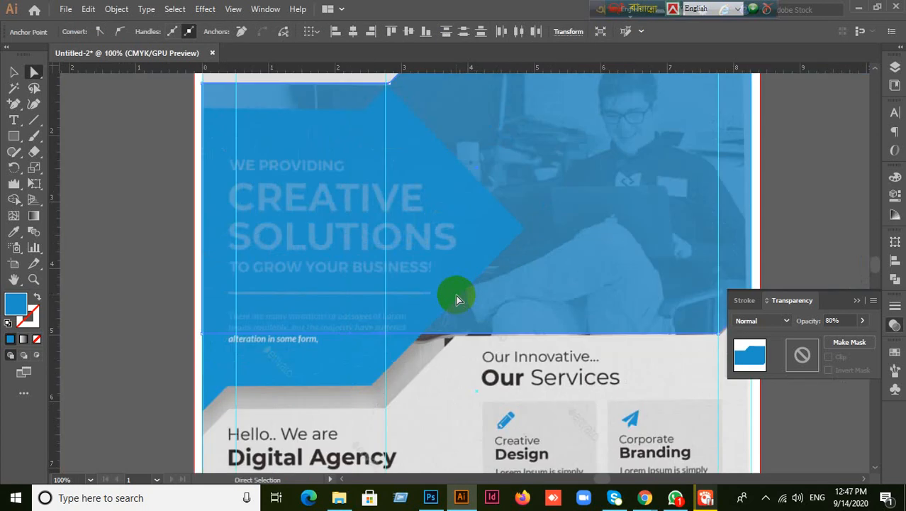
pyautogui.click(420, 335)
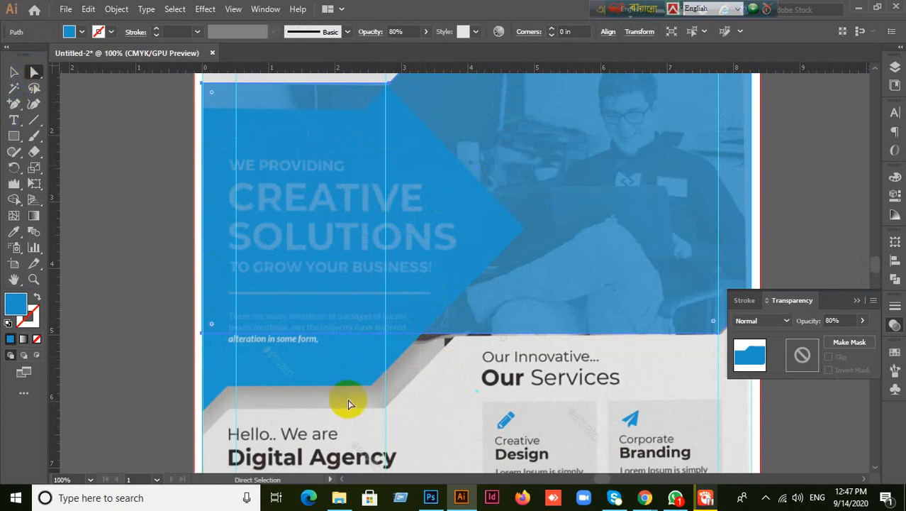
pyautogui.moveTo(350, 401); pyautogui.dragTo(580, 238)
pyautogui.click(390, 347)
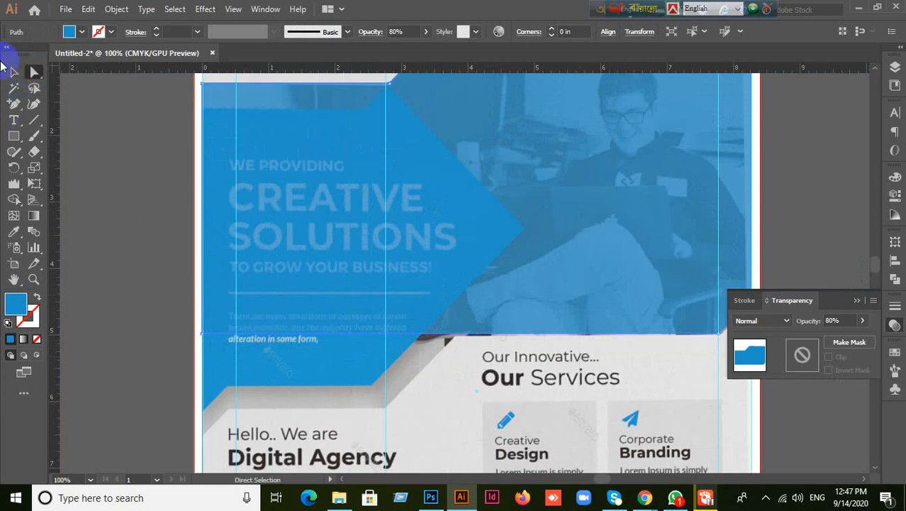
pyautogui.click(13, 71)
pyautogui.click(440, 298)
pyautogui.click(570, 273)
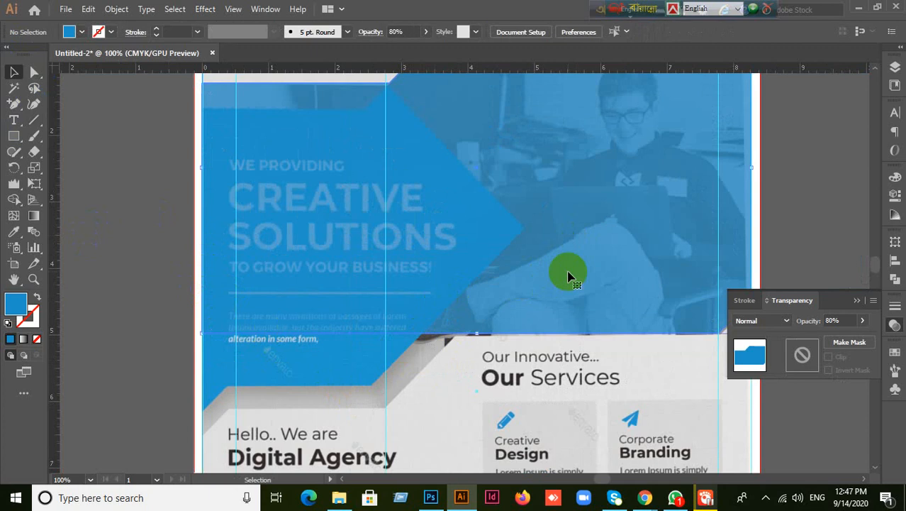
# - Swap the overlay shape's fill and stroke so it has no fill, and select its path
pyautogui.click(36, 295)
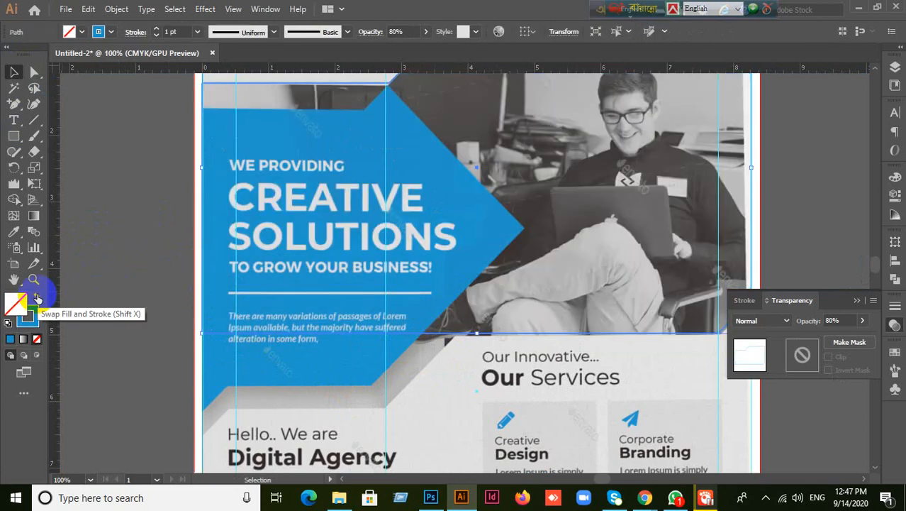
pyautogui.scroll(2, 473, 301)
pyautogui.scroll(3, 474, 301)
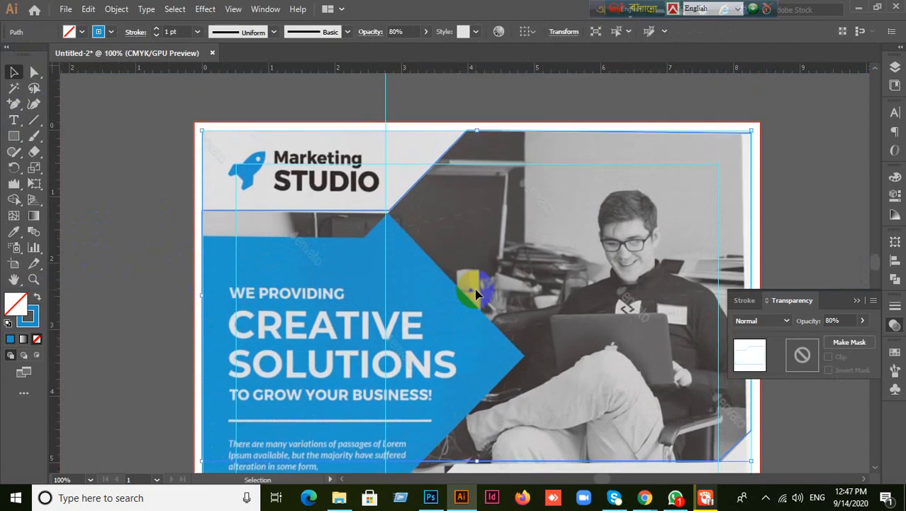
pyautogui.scroll(-8, 546, 397)
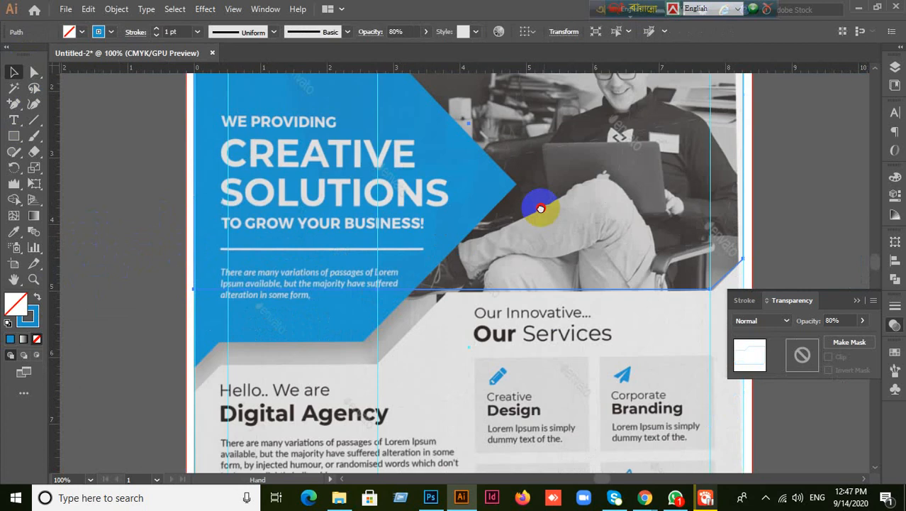
pyautogui.click(425, 243)
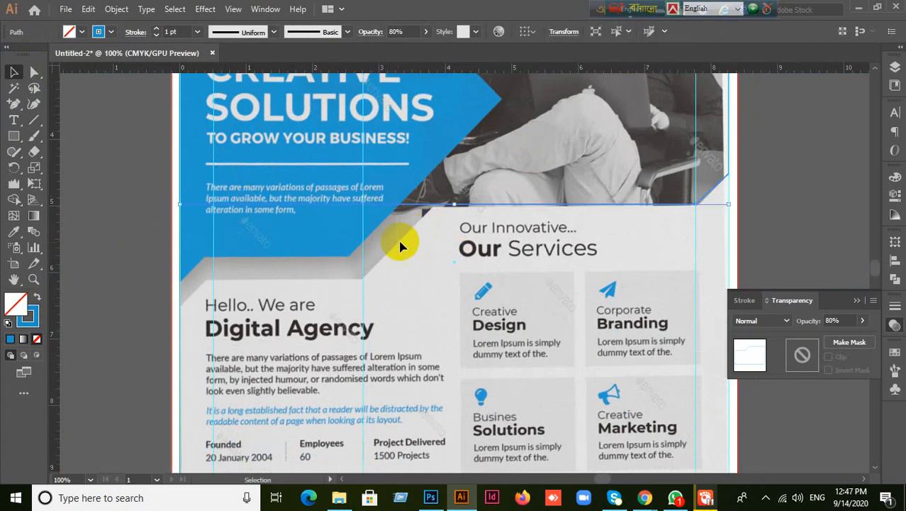
# - Give the shape's outline a 7 pt stroke weight in near-black
pyautogui.click(30, 324)
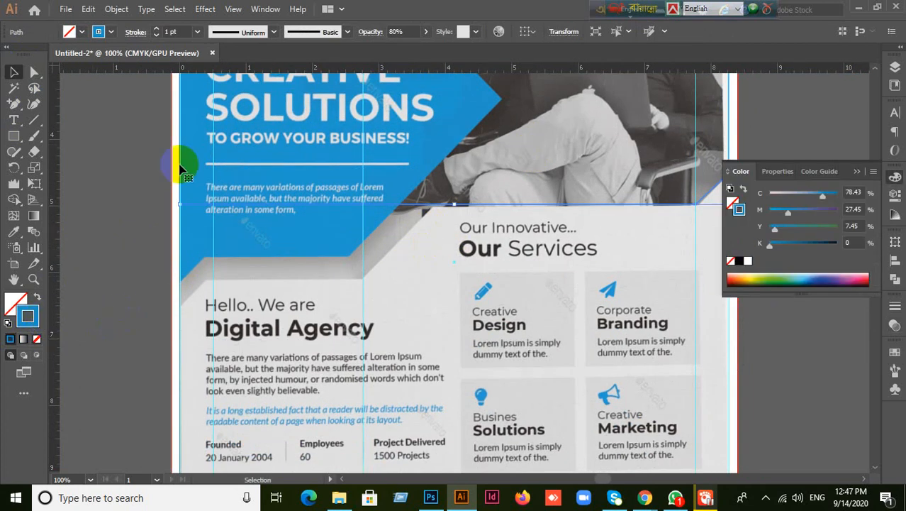
pyautogui.write('7')
pyautogui.press('Return')
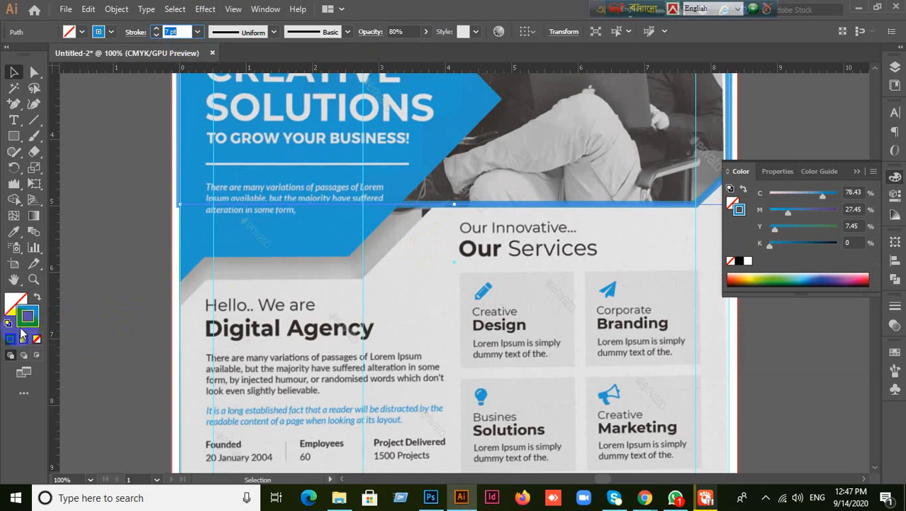
pyautogui.doubleClick(24, 323)
pyautogui.moveTo(494, 263); pyautogui.dragTo(462, 310)
pyautogui.click(766, 157)
# - Deselect the path, try adding an anchor on its bottom edge, and dismiss the warning
pyautogui.click(121, 270)
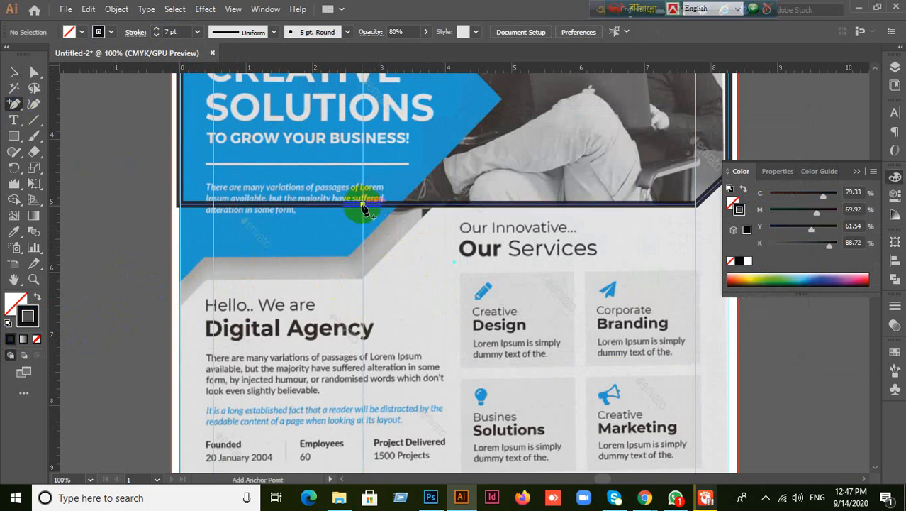
pyautogui.click(363, 207)
pyautogui.click(555, 263)
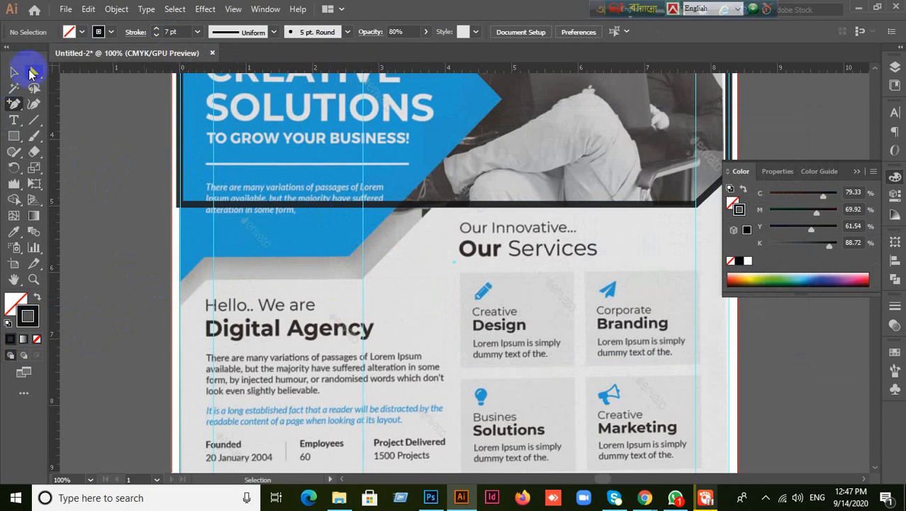
# - Add an anchor on the frame's bottom edge, then pull it and the left corner straight down
pyautogui.click(34, 71)
pyautogui.moveTo(362, 205)
pyautogui.mouseDown()
pyautogui.moveTo(162, 121)
pyautogui.moveTo(368, 212)
pyautogui.moveTo(363, 204)
pyautogui.moveTo(362, 237)
pyautogui.moveTo(364, 210)
pyautogui.mouseUp()
pyautogui.hotkey('ctrl', 'z')
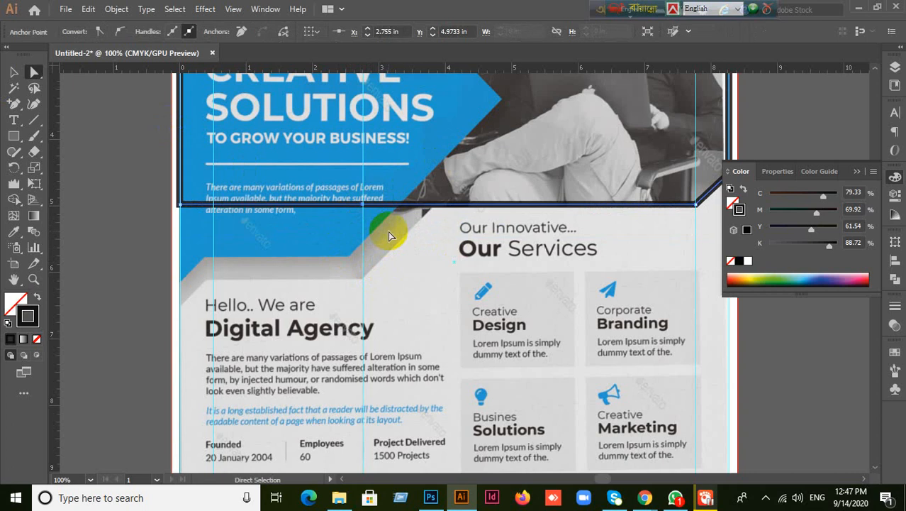
pyautogui.click(14, 105)
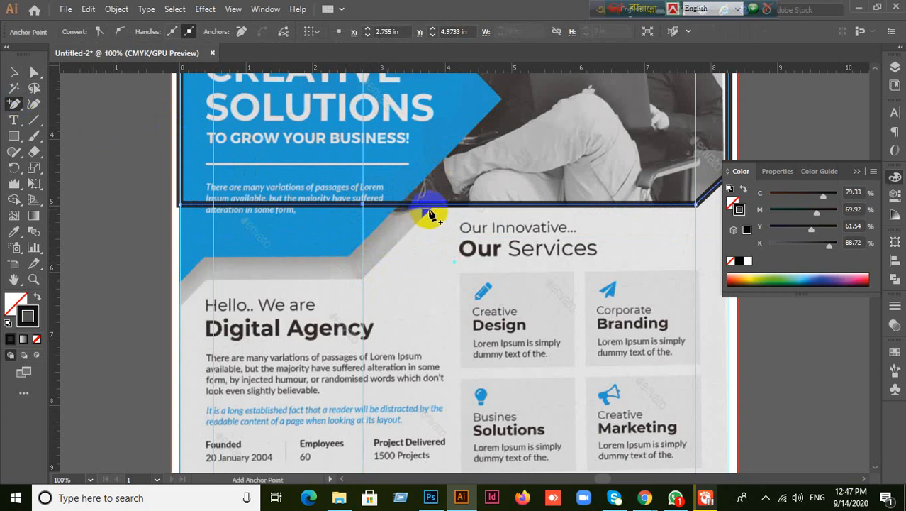
pyautogui.click(432, 205)
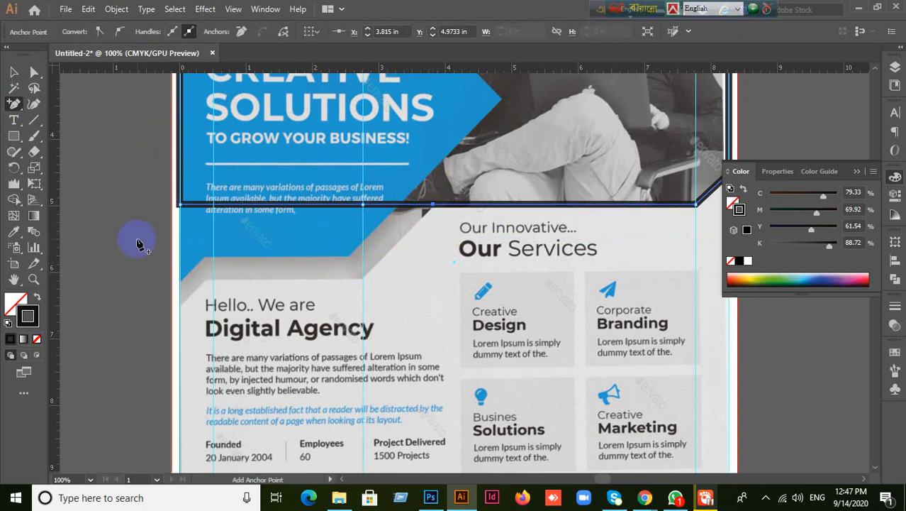
pyautogui.click(34, 72)
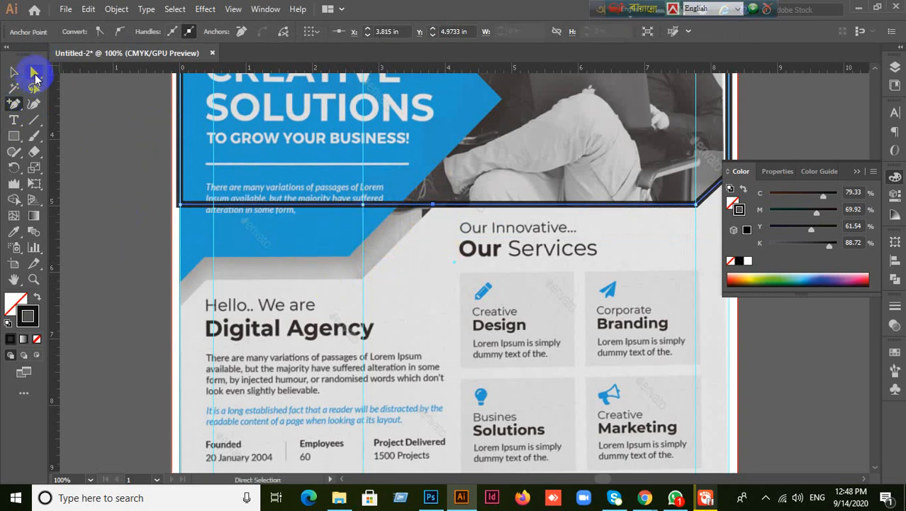
pyautogui.moveTo(299, 186); pyautogui.dragTo(364, 217)
pyautogui.moveTo(366, 207); pyautogui.dragTo(364, 280)
pyautogui.moveTo(183, 208); pyautogui.dragTo(181, 281)
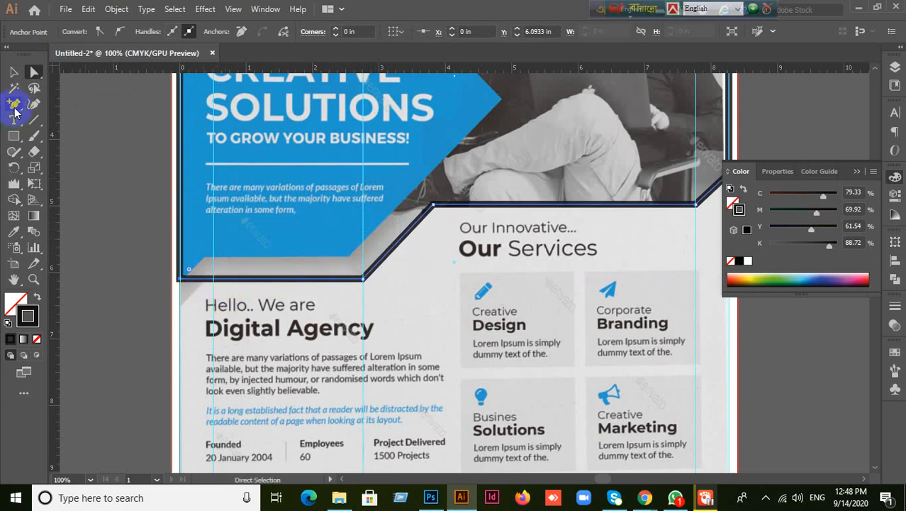
# - Add another bottom-edge anchor, lower the bottom-left point to Y 6.5033 in, and fill the shape near-black
pyautogui.click(14, 108)
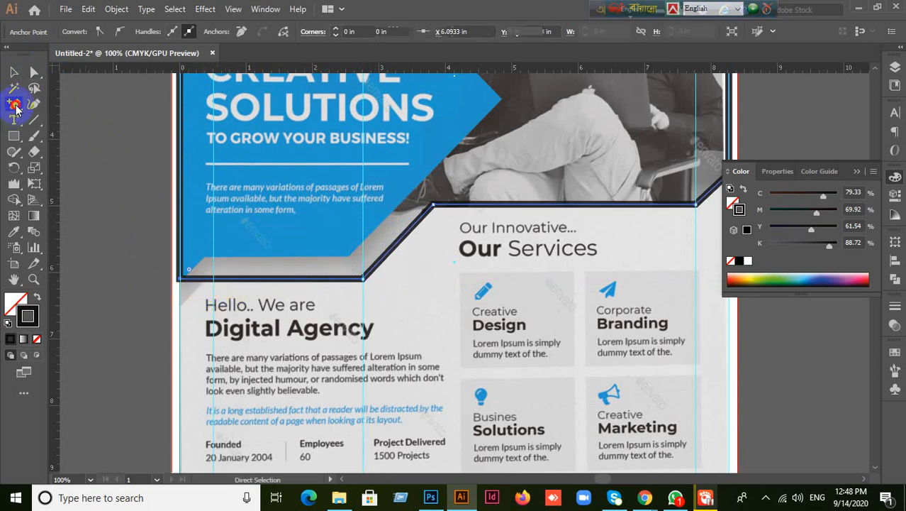
pyautogui.click(206, 280)
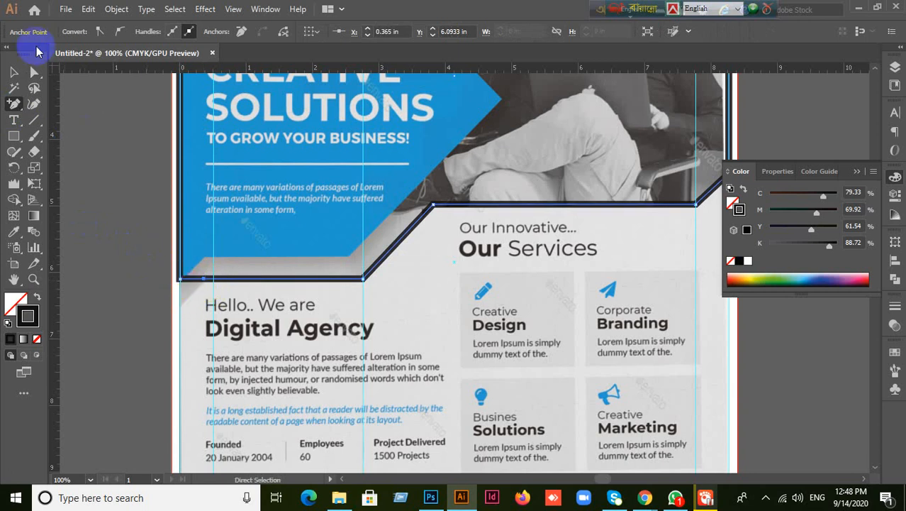
pyautogui.click(34, 72)
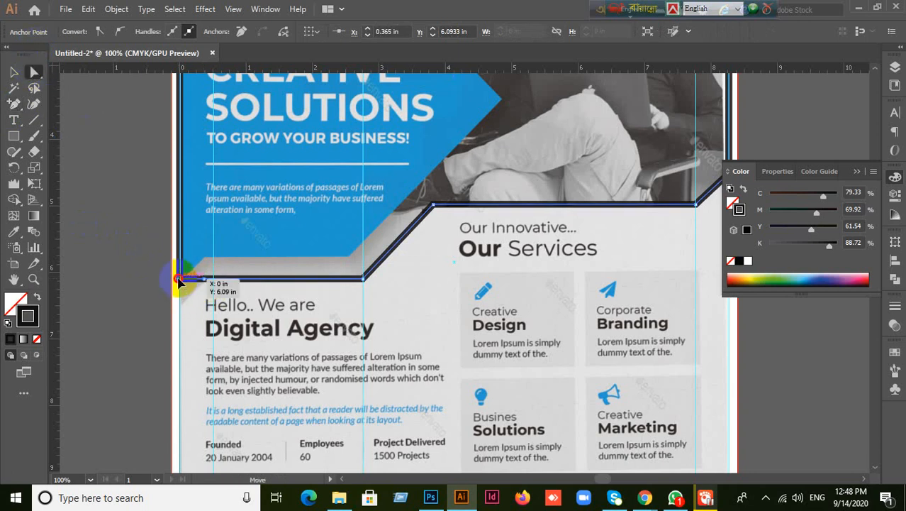
pyautogui.moveTo(180, 279); pyautogui.dragTo(182, 305)
pyautogui.click(38, 299)
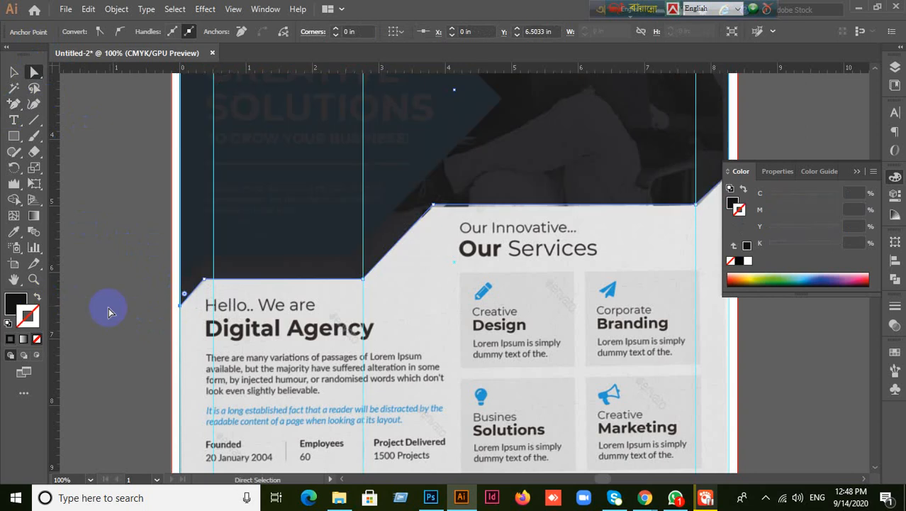
# - Raise the band's top-left anchor to Y 1.2383 in, beneath the STUDIO logo, then select the whole band
pyautogui.hotkey('ctrl', '-')
pyautogui.hotkey('ctrl', '-')
pyautogui.hotkey('ctrl', '-')
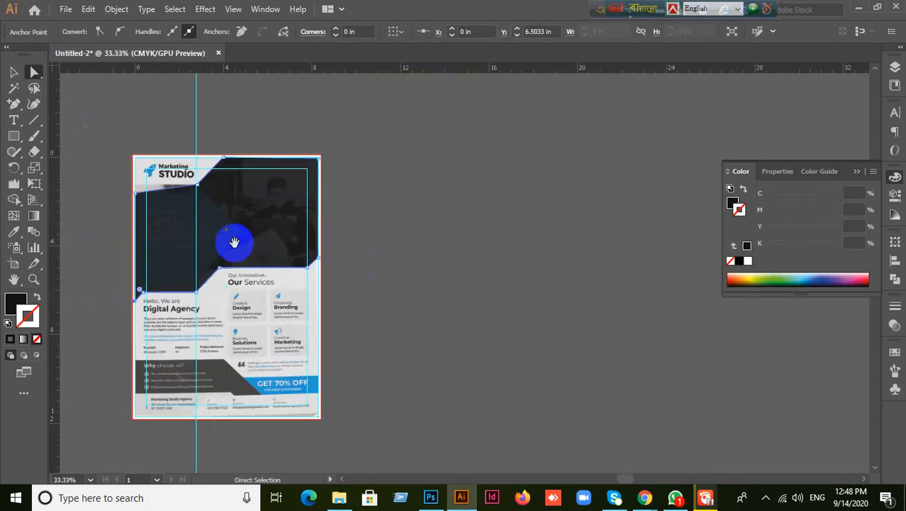
pyautogui.hotkey('ctrl', '+')
pyautogui.hotkey('ctrl', '+')
pyautogui.scroll(1, 275, 213)
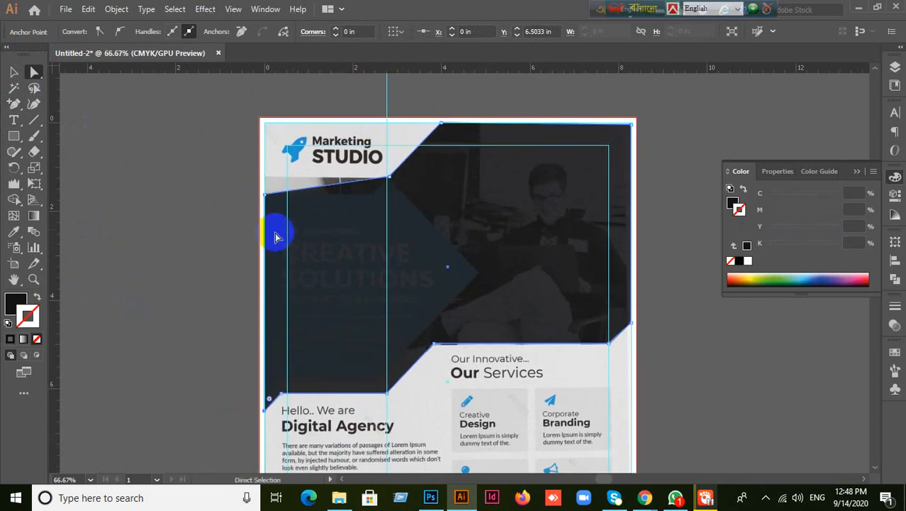
pyautogui.moveTo(262, 202); pyautogui.dragTo(265, 177)
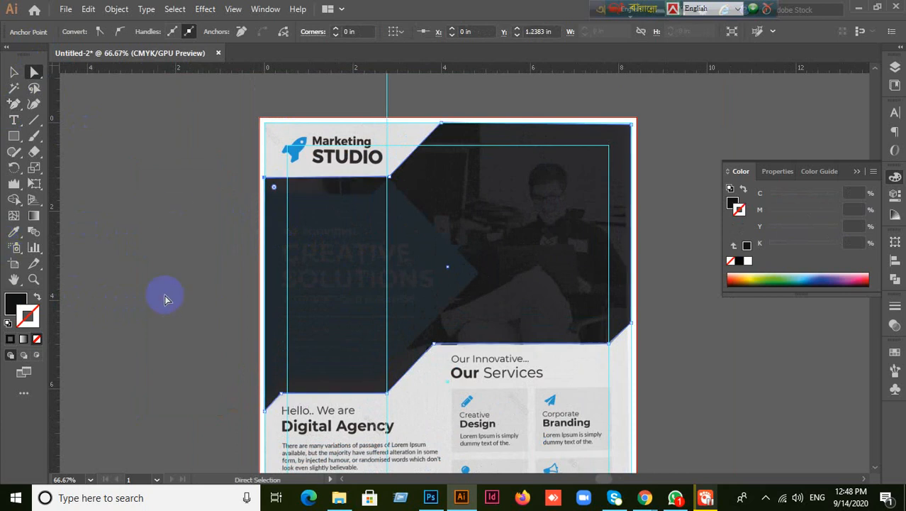
pyautogui.keyDown('ctrl'); pyautogui.keyDown('alt'); pyautogui.click(360, 270); pyautogui.keyUp('alt'); pyautogui.keyUp('ctrl')
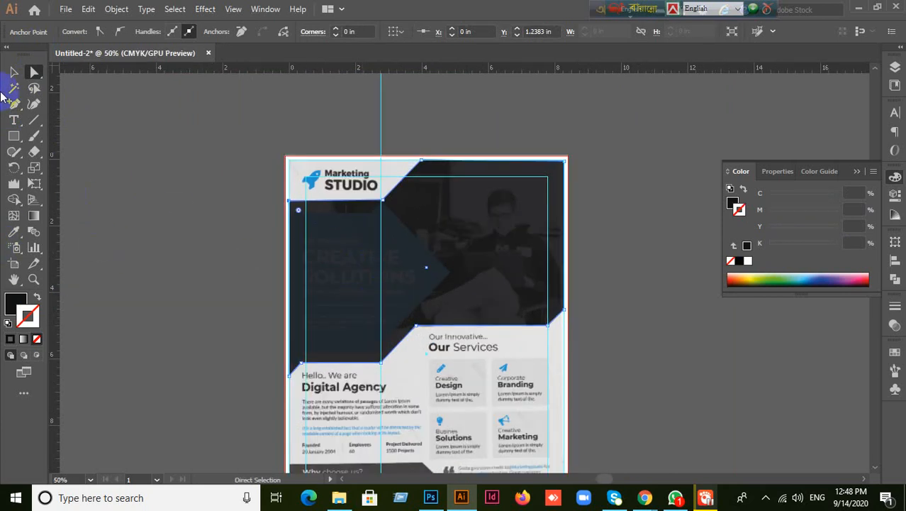
pyautogui.click(14, 71)
pyautogui.click(553, 290)
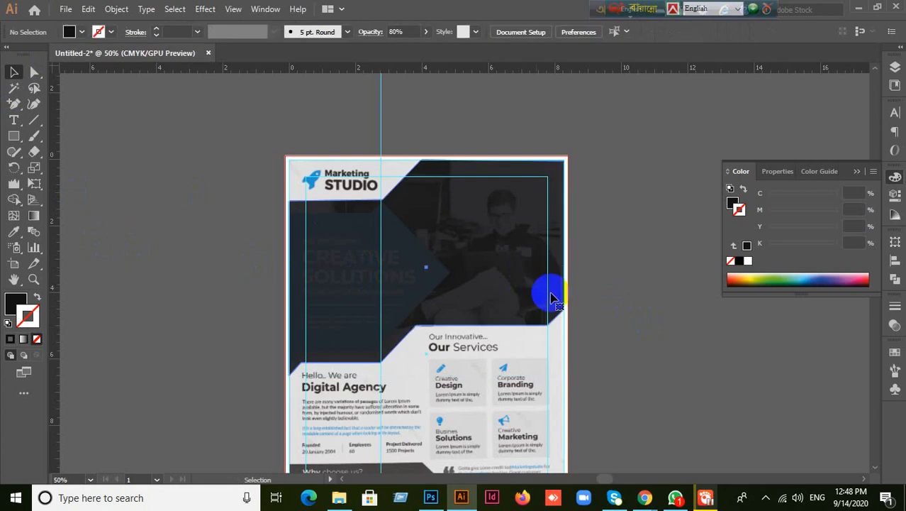
# - Send the dark band backward, behind the blue arrow shape
pyautogui.click(611, 320)
pyautogui.click(549, 290)
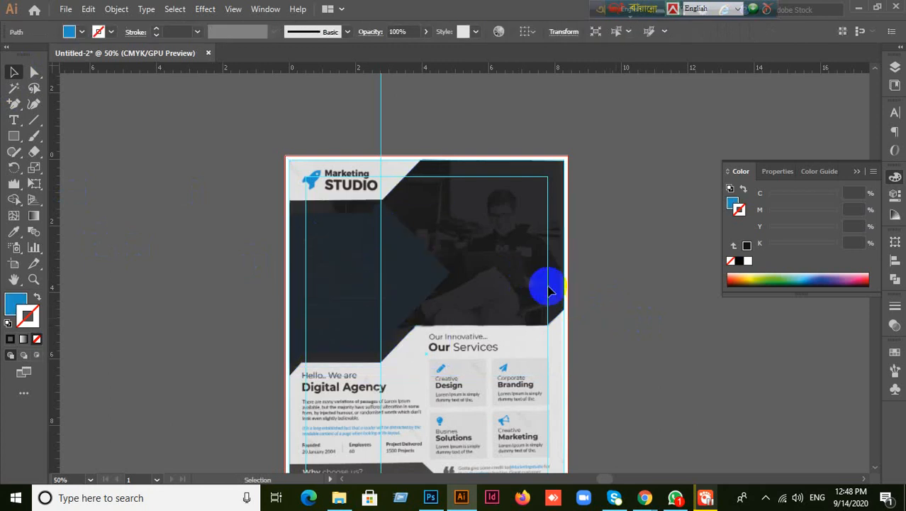
pyautogui.click(511, 297)
pyautogui.keyDown('ctrl'); pyautogui.click(562, 313); pyautogui.keyUp('ctrl')
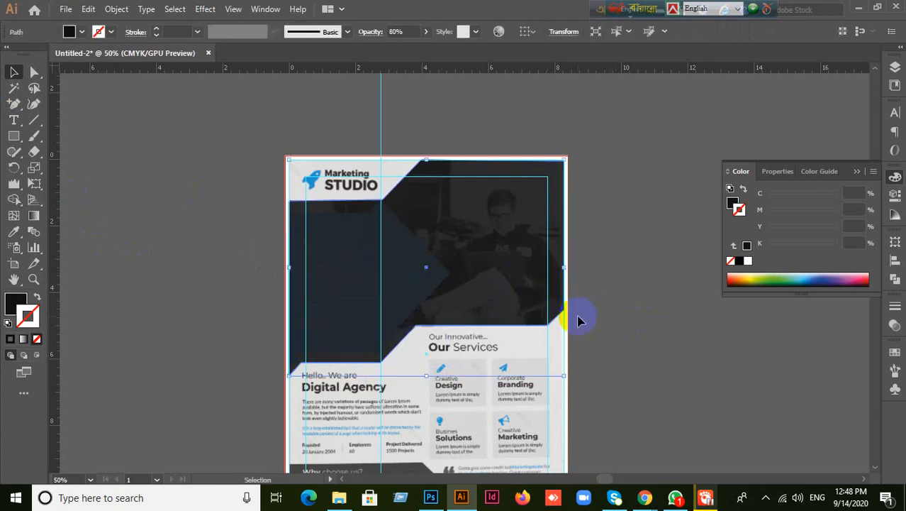
pyautogui.hotkey('ctrl', '[')
# - Set the dark band's opacity to 100% in the Transparency panel
pyautogui.click(652, 341)
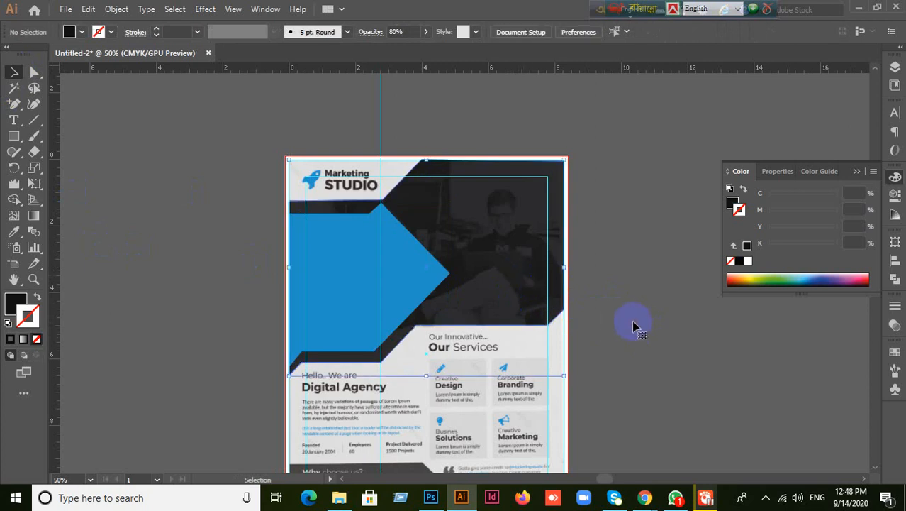
pyautogui.click(360, 298)
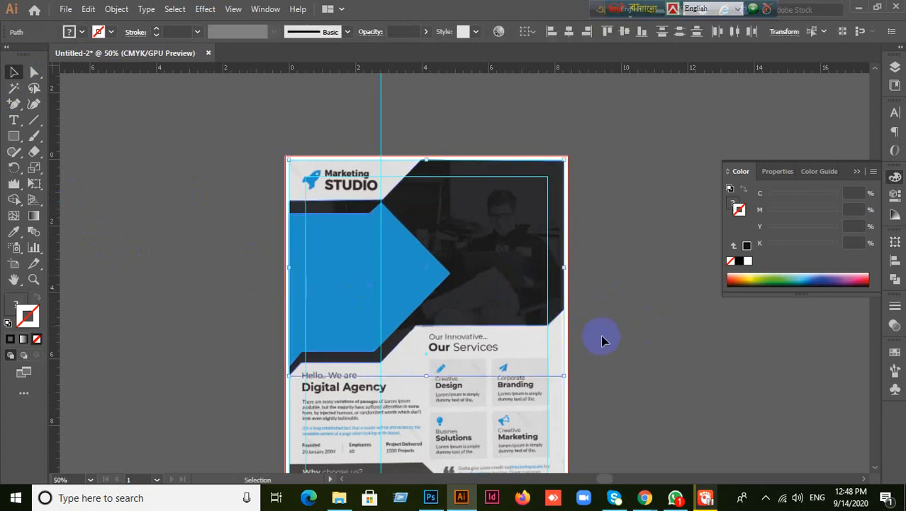
pyautogui.click(522, 295)
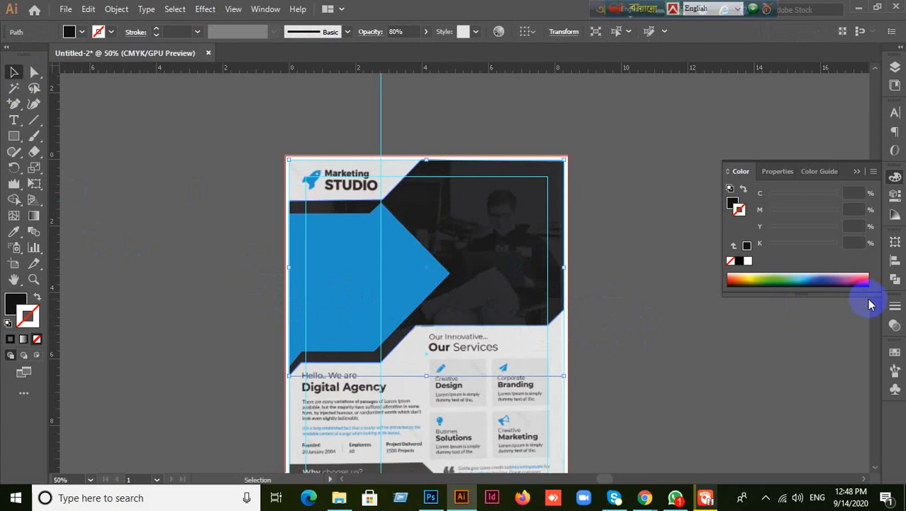
pyautogui.click(894, 325)
pyautogui.click(841, 320)
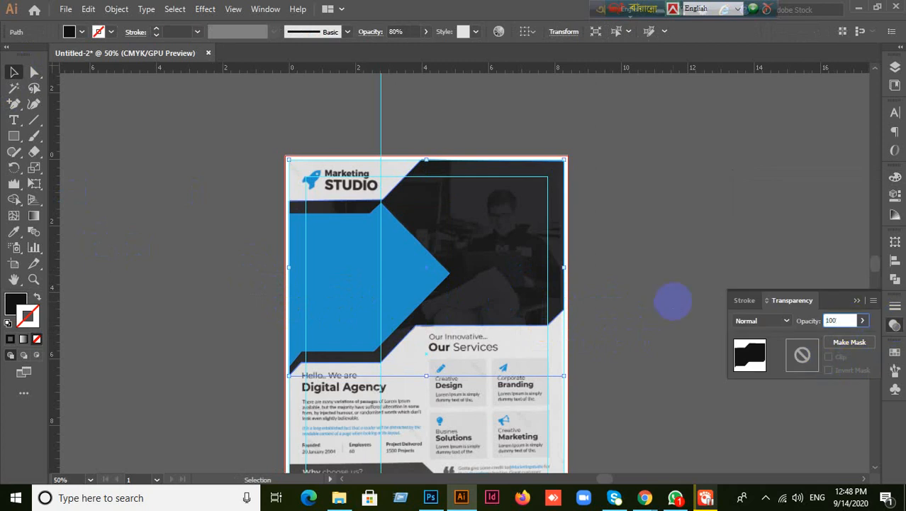
pyautogui.press('Return')
# - Select the blue arrow and black band together and hide them to reveal the reference flyer
pyautogui.click(635, 205)
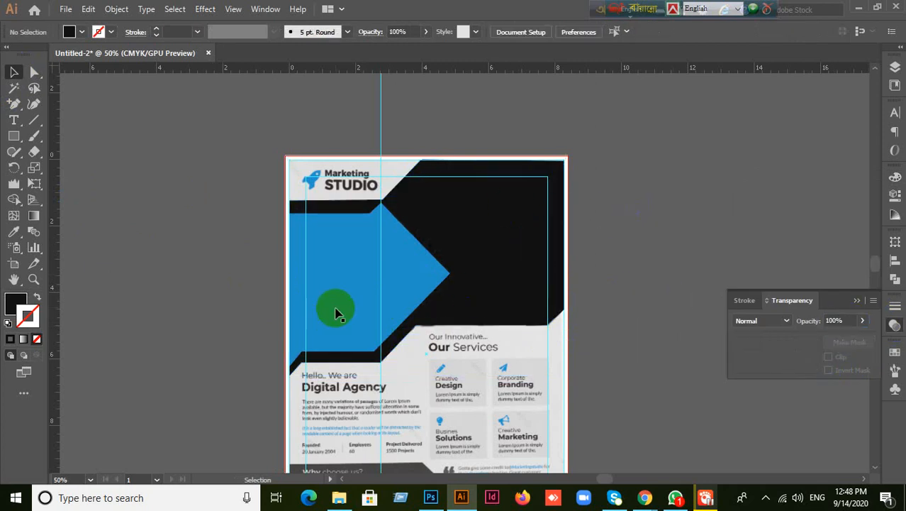
pyautogui.click(317, 257)
pyautogui.keyDown('shift'); pyautogui.click(532, 308); pyautogui.keyUp('shift')
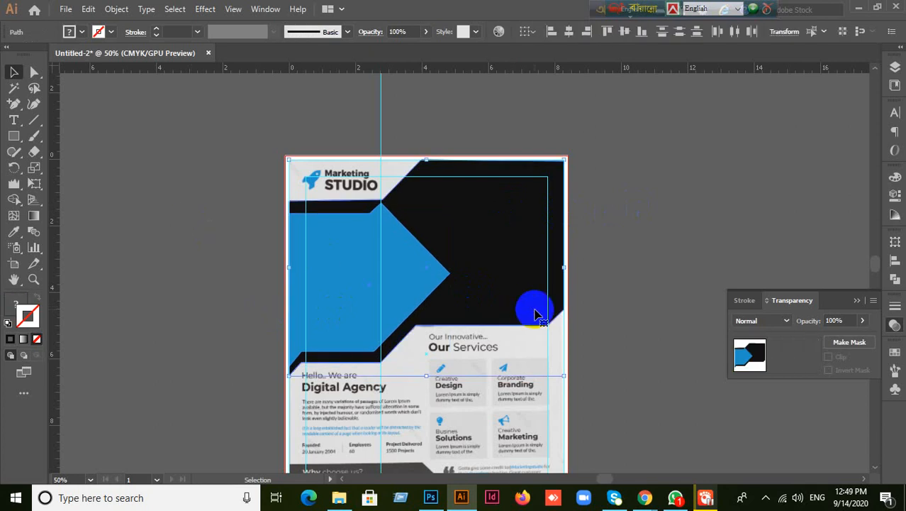
pyautogui.press('Delete')
pyautogui.scroll(-5, 623, 234)
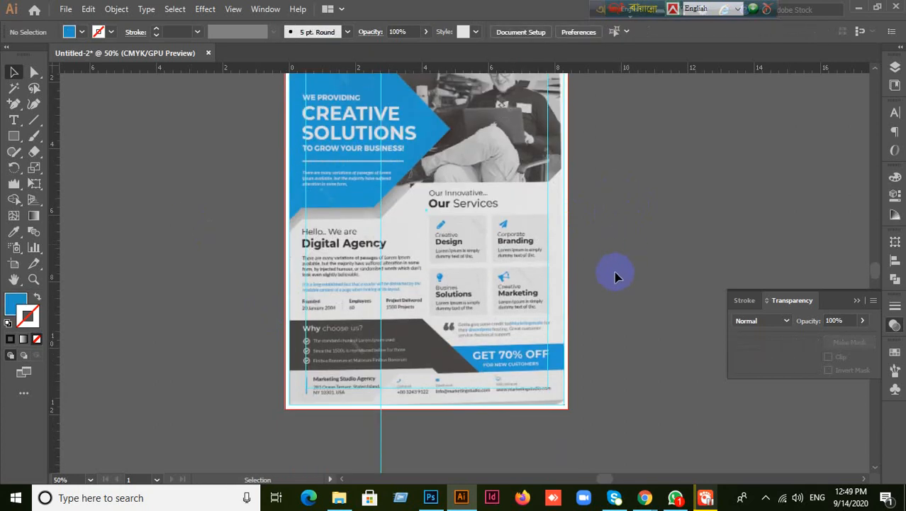
pyautogui.scroll(2, 615, 272)
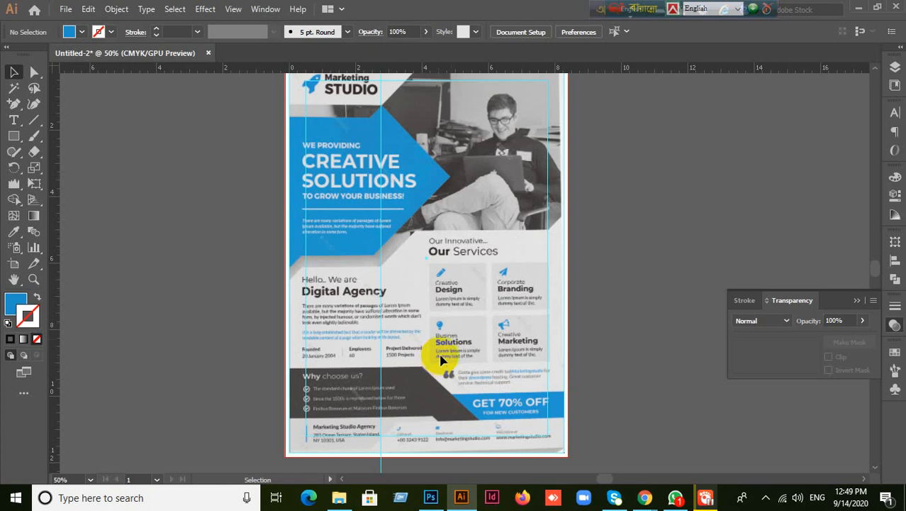
pyautogui.scroll(2, 573, 298)
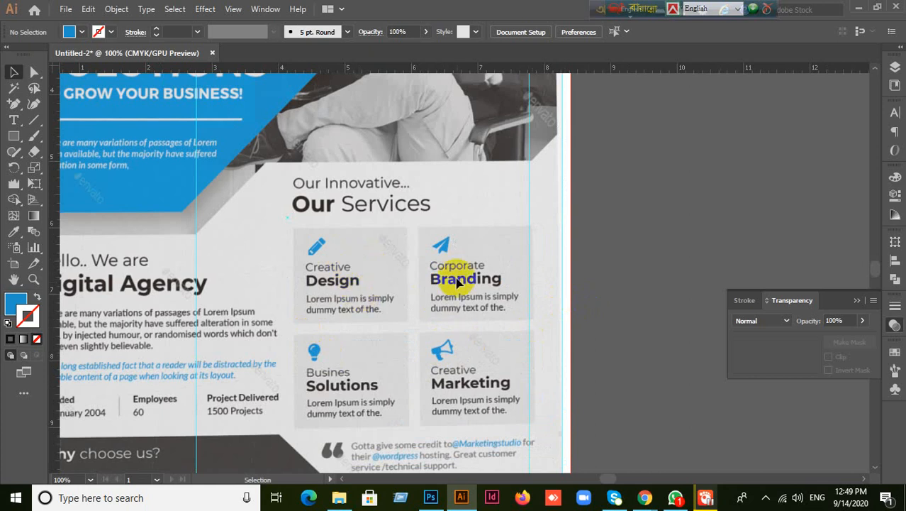
pyautogui.scroll(-2, 339, 327)
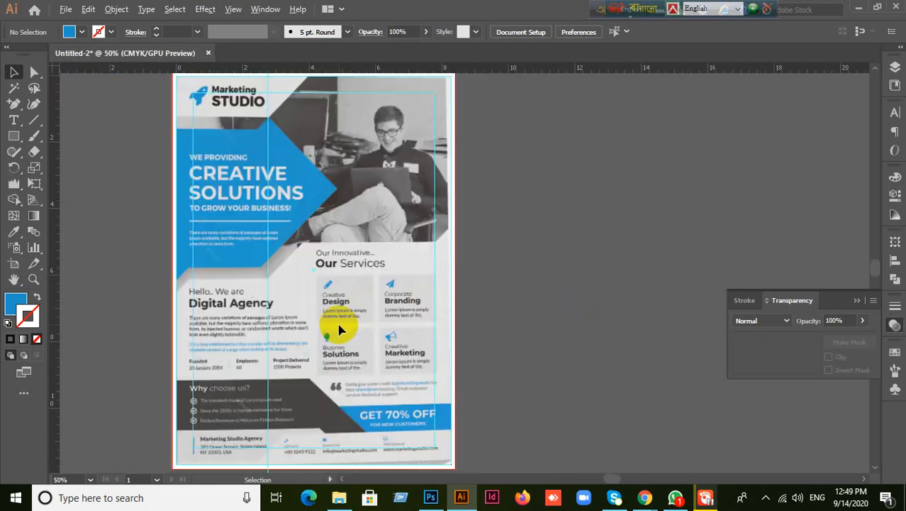
# - Close Untitled-2 without saving and minimize Illustrator to show the desktop
pyautogui.click(209, 53)
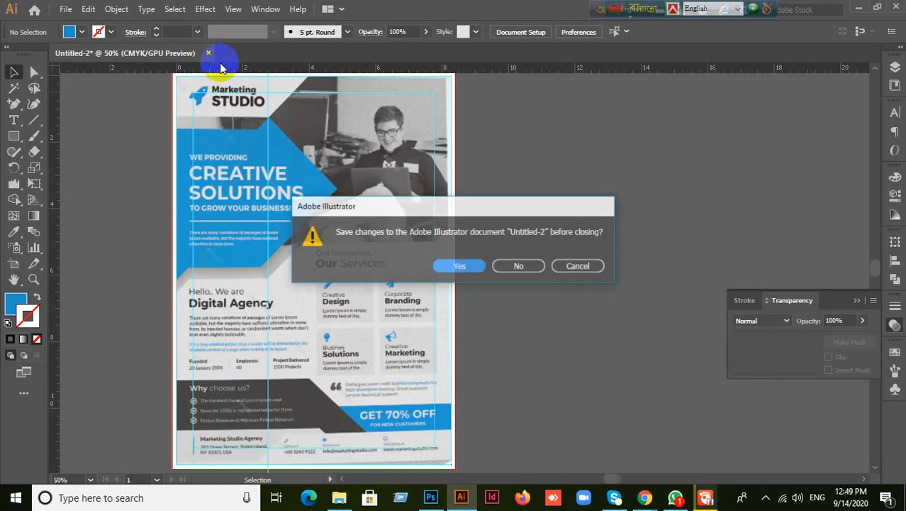
pyautogui.click(518, 267)
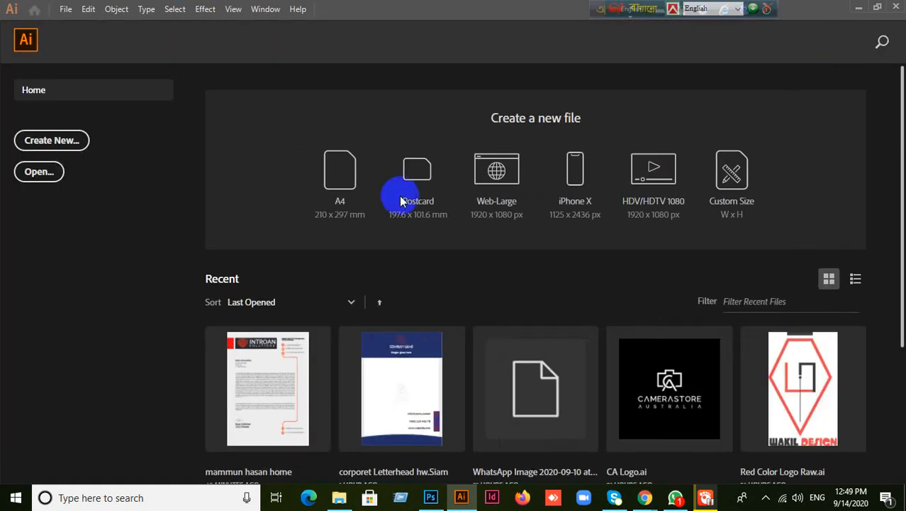
pyautogui.click(856, 9)
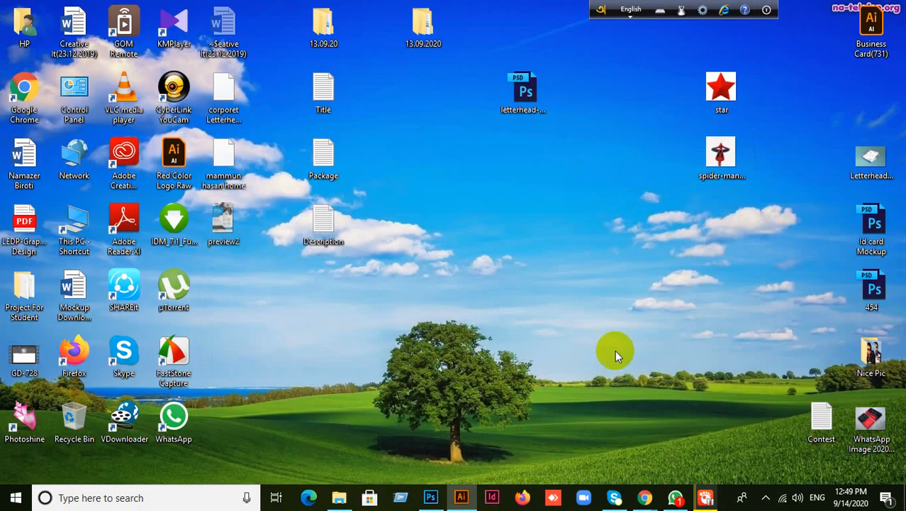